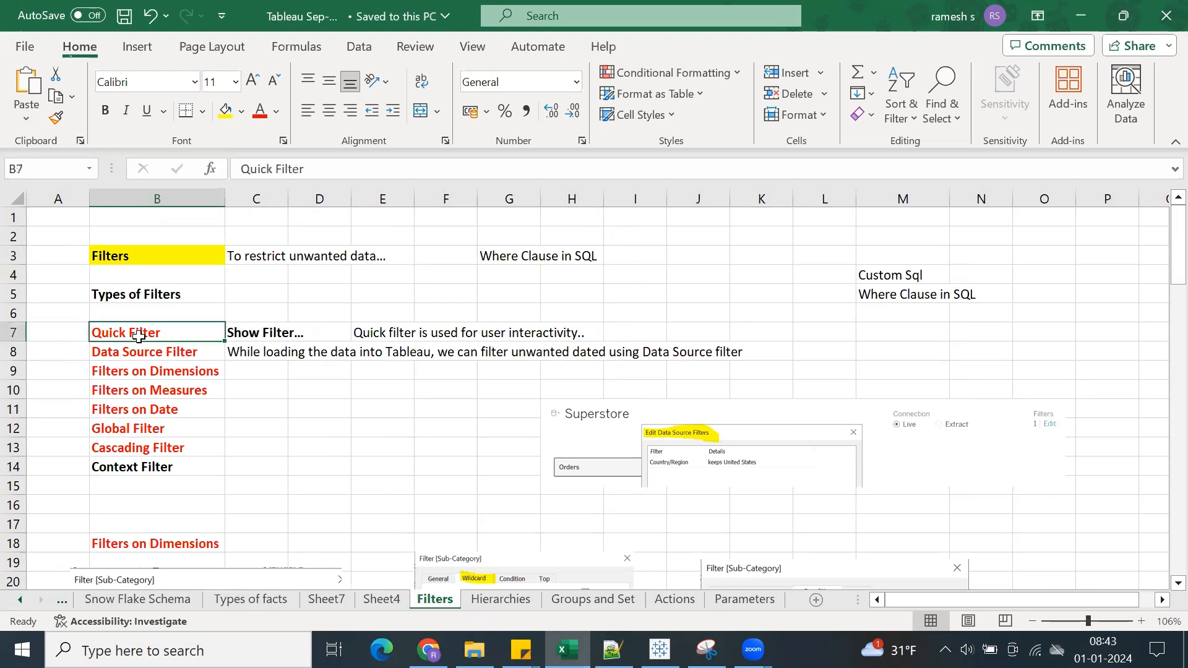
# Review the list of Tableau filter types on the Filters sheet, from Quick Filter down to Global Filter.
pyautogui.click(152, 351)
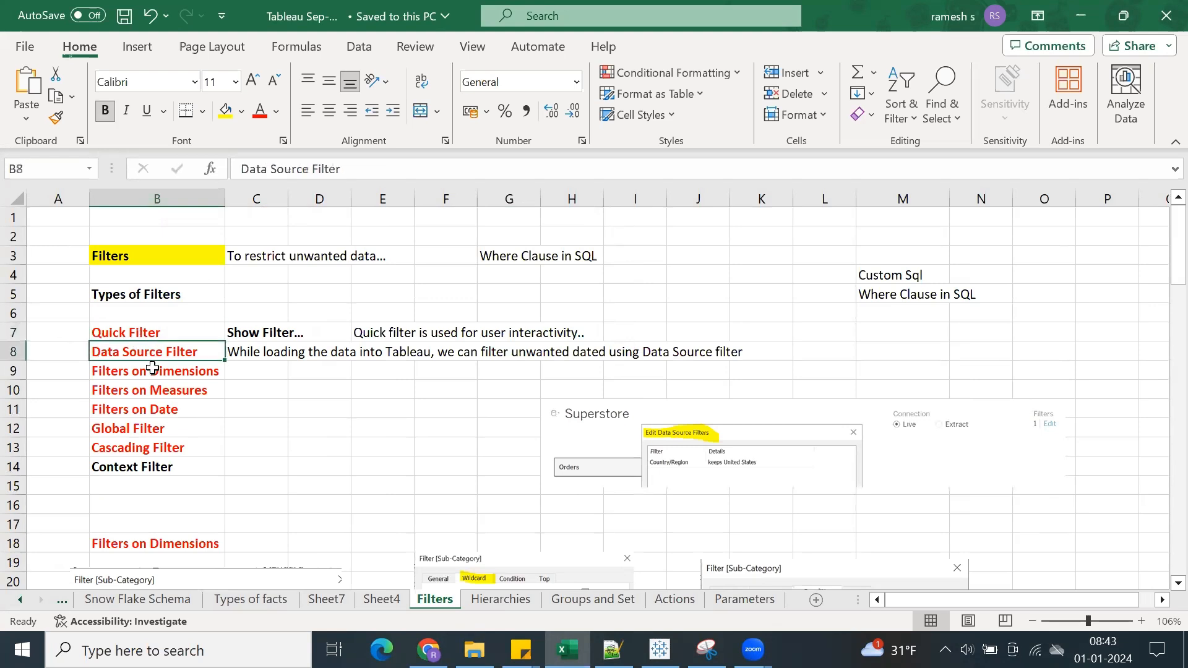
pyautogui.moveTo(160, 375); pyautogui.dragTo(164, 409)
pyautogui.scroll(-2, 164, 409)
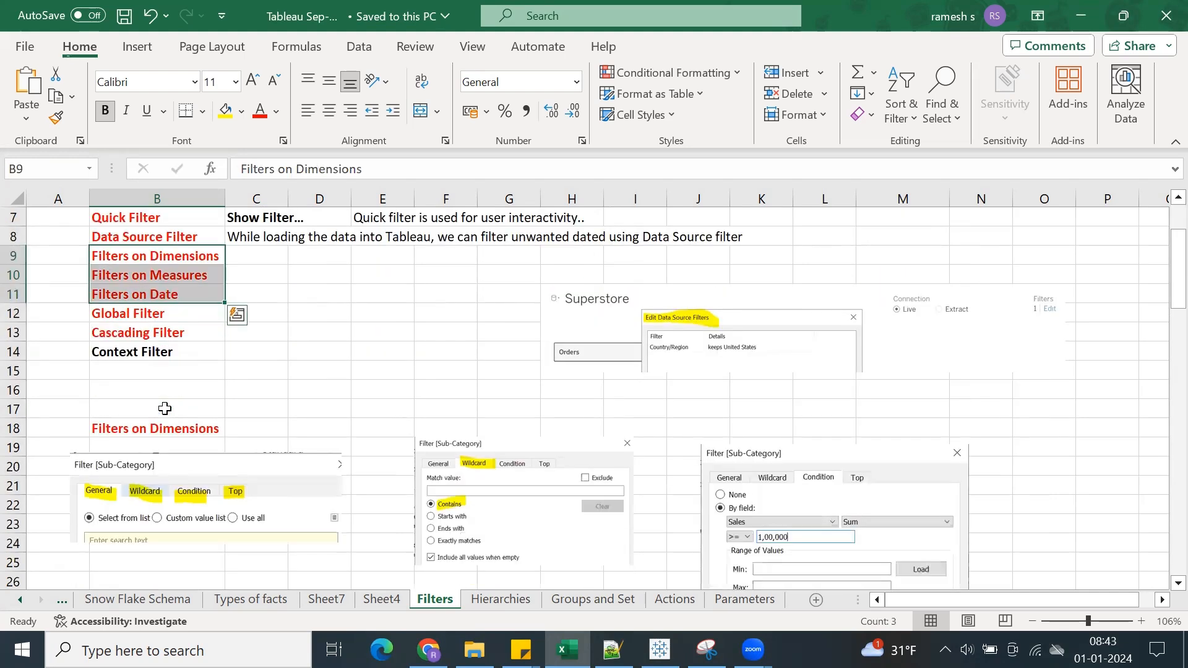
pyautogui.click(177, 313)
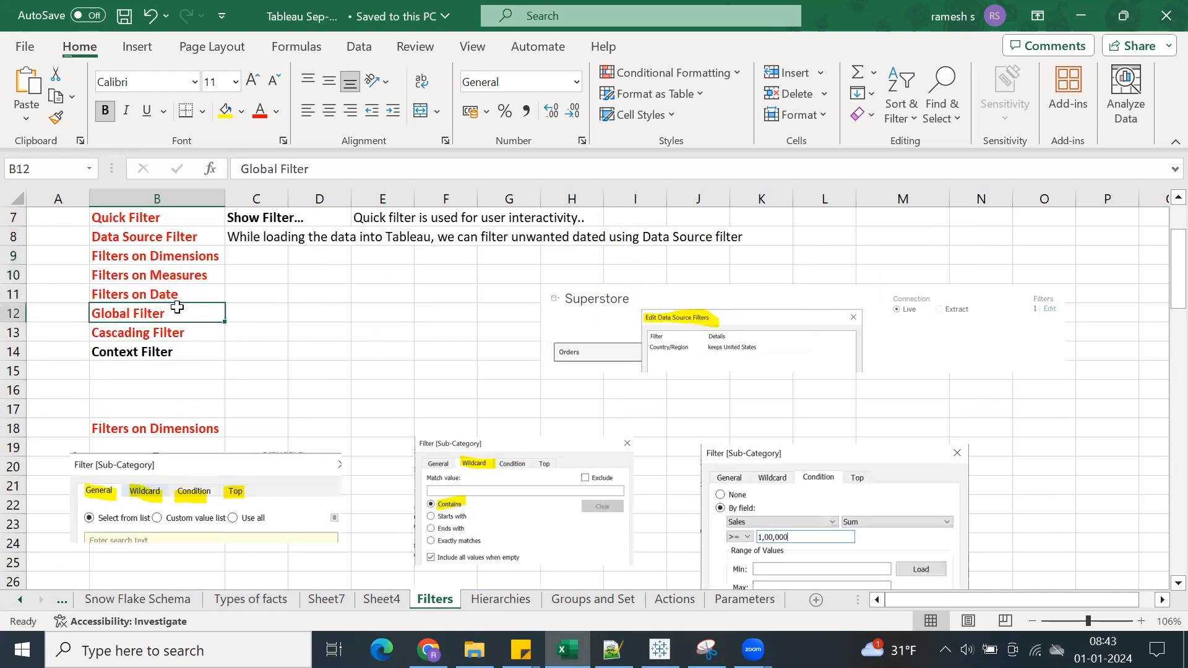
pyautogui.scroll(2, 201, 331)
pyautogui.click(156, 335)
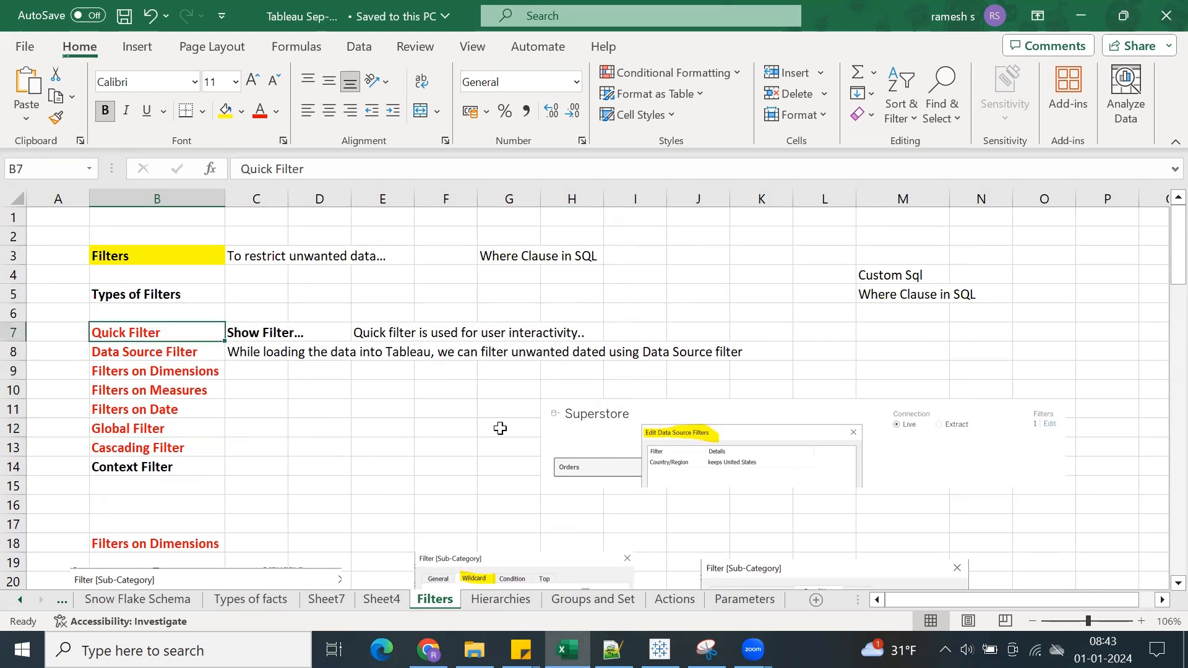
# Switch to Tableau and look through the Sets worksheet, Sheet 7 and the data source page, checking the Data Source Filter note in Excel.
pyautogui.click(659, 650)
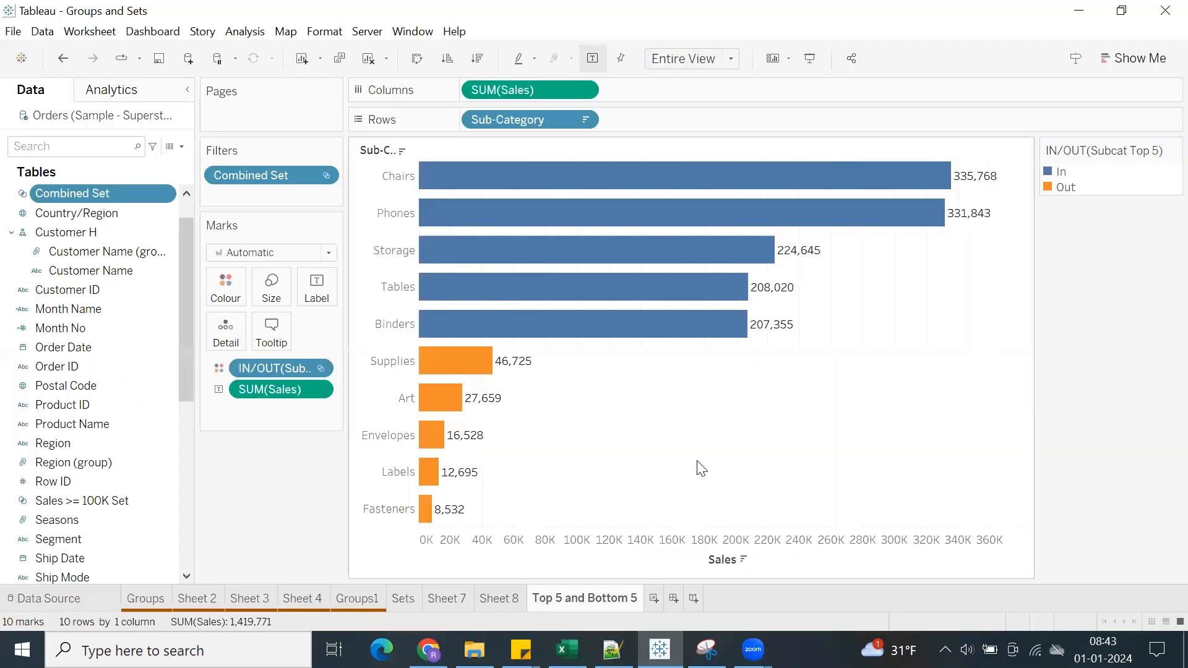
pyautogui.click(402, 604)
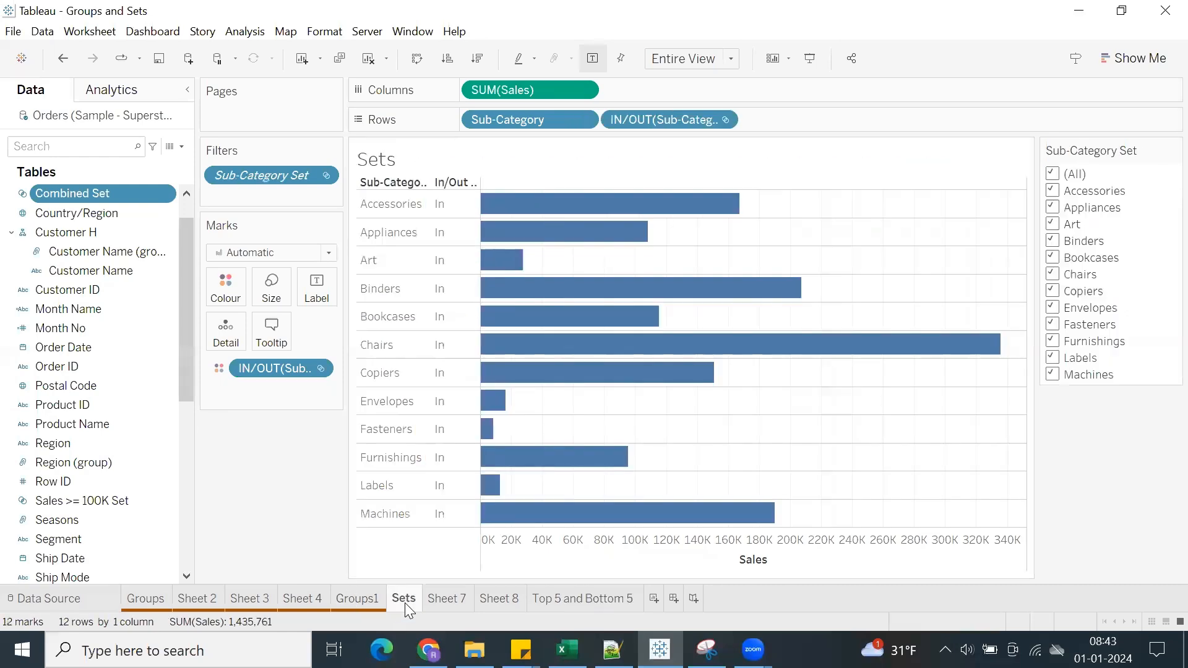
pyautogui.click(449, 601)
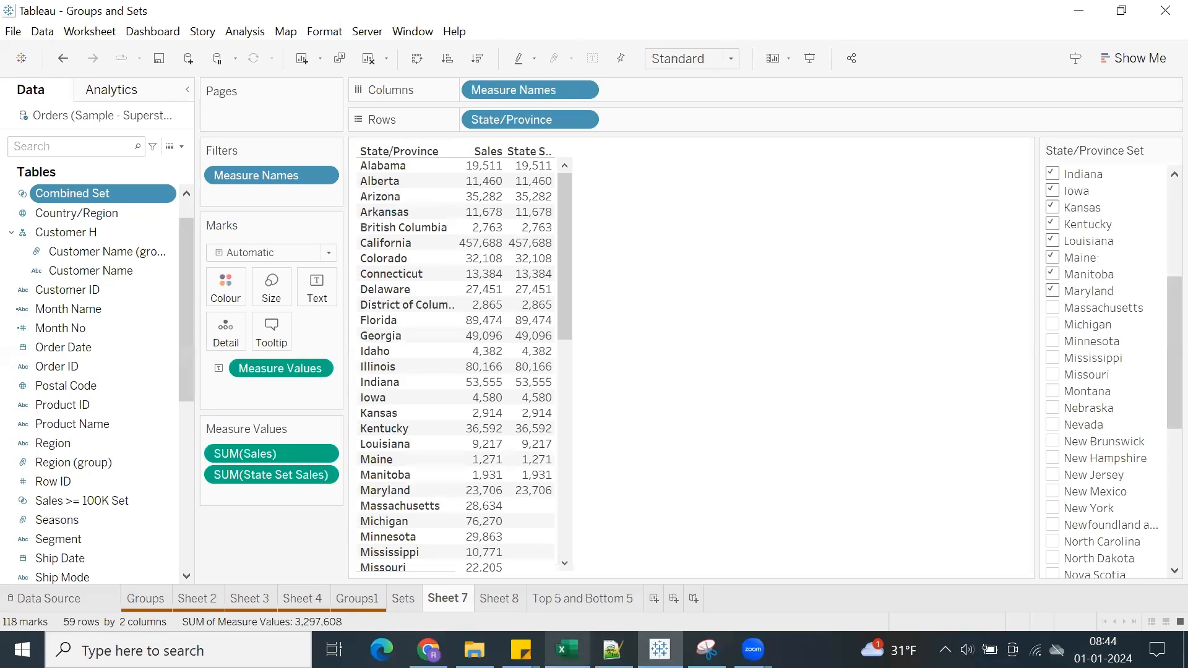
pyautogui.click(567, 650)
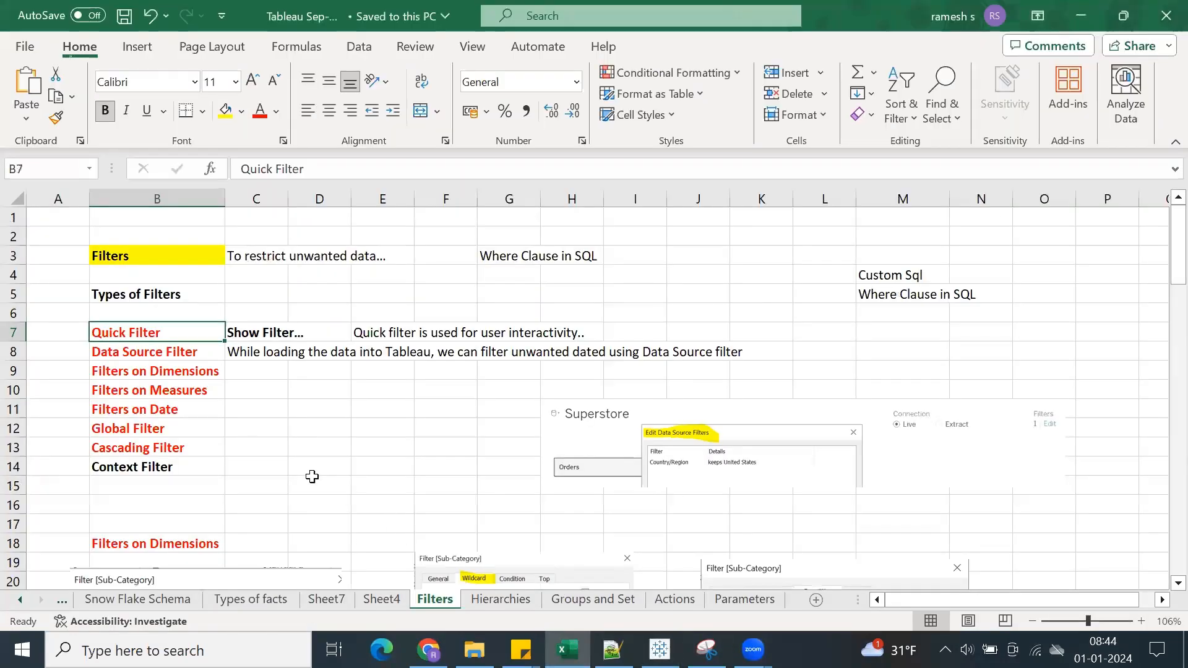
pyautogui.click(148, 357)
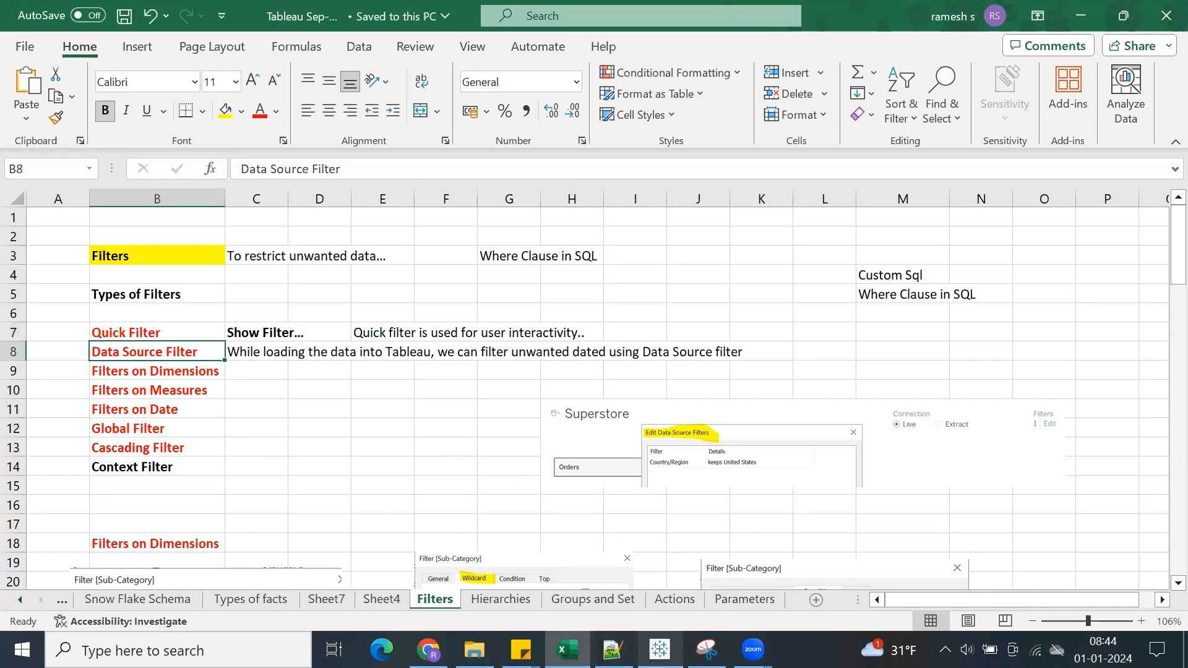
pyautogui.hotkey('alt', 'Tab')
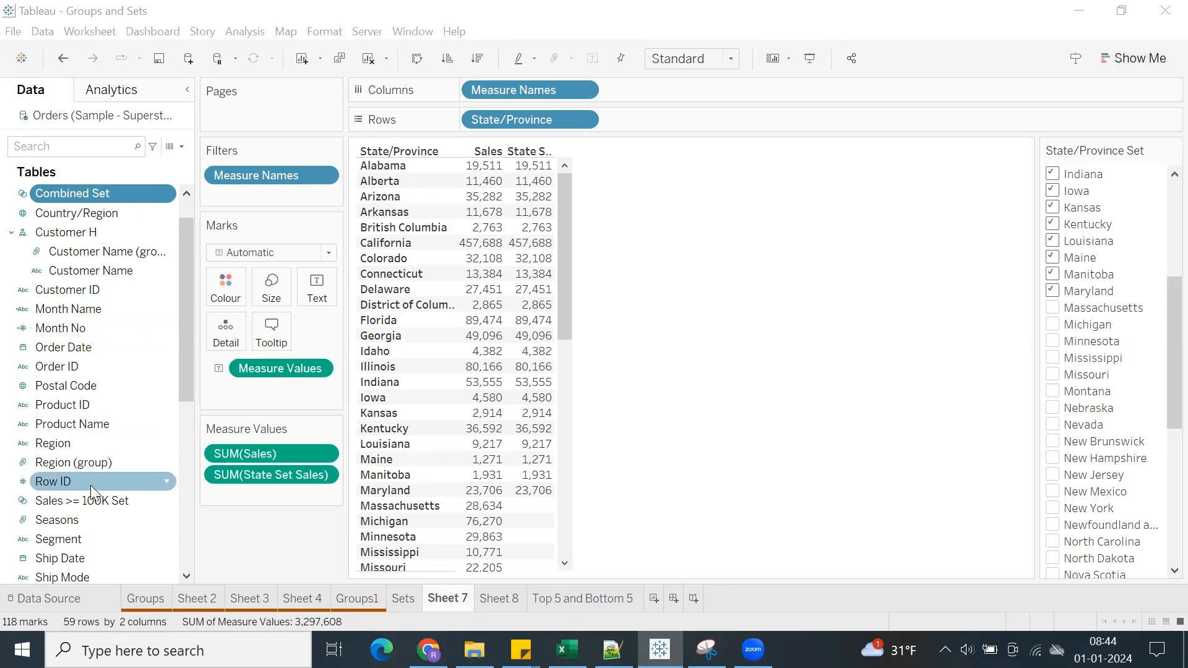
pyautogui.click(29, 599)
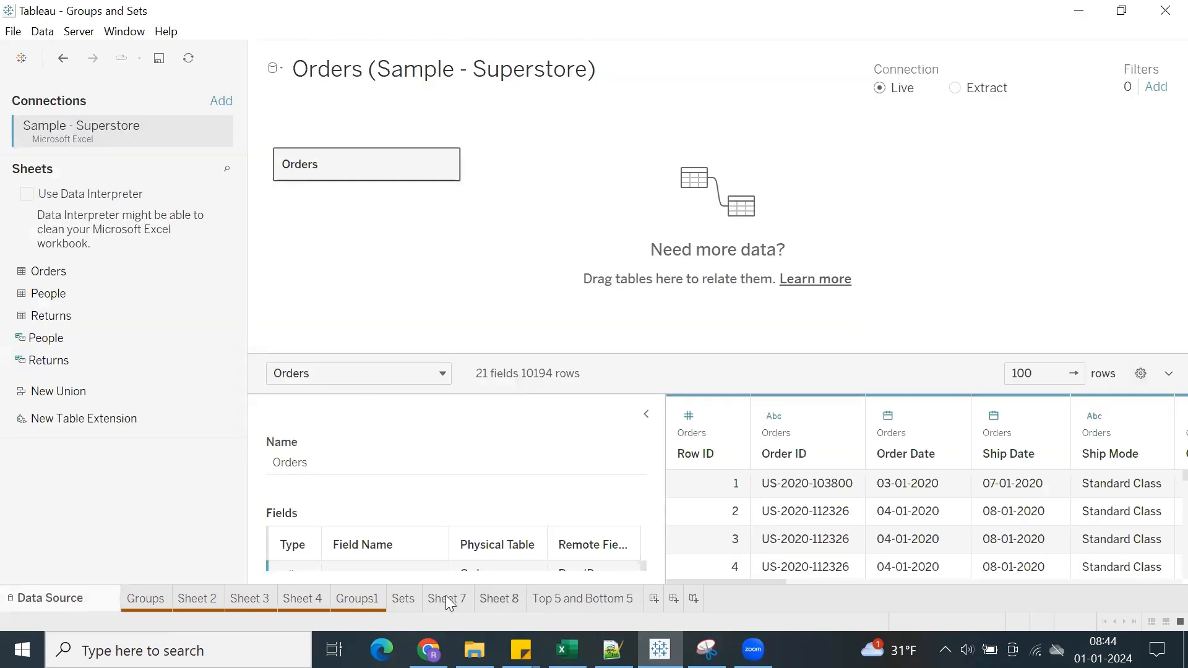
# Return from the data source page to the Groups and Sets worksheets and create a new blank Tableau workbook.
pyautogui.click(403, 598)
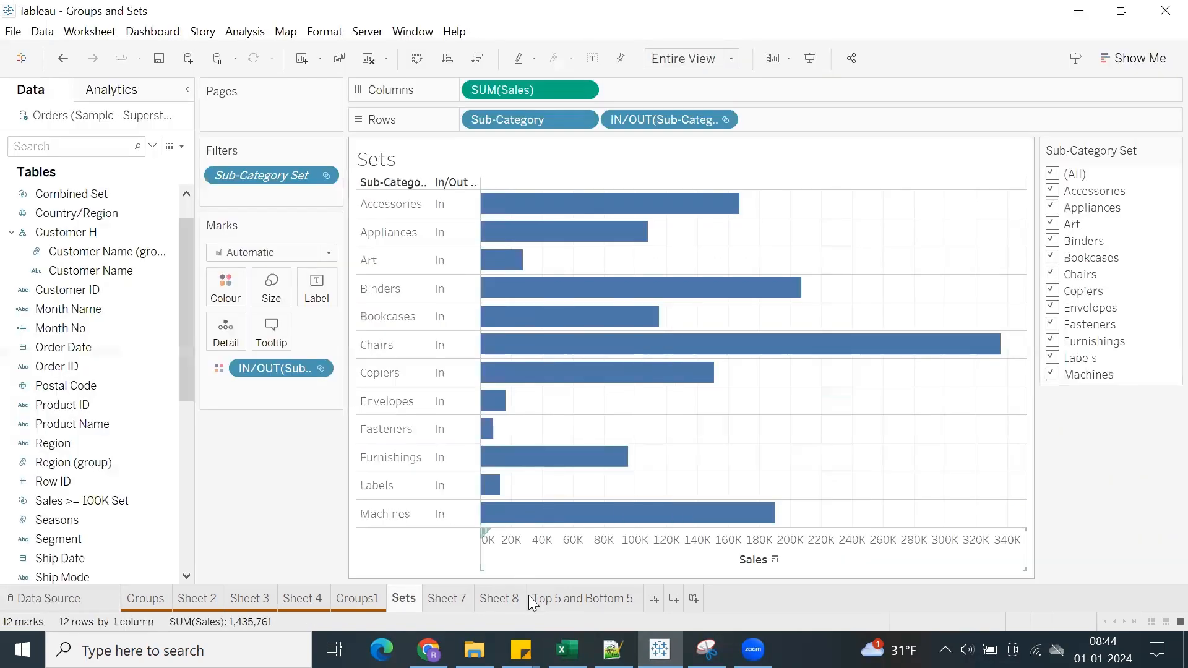
pyautogui.click(557, 599)
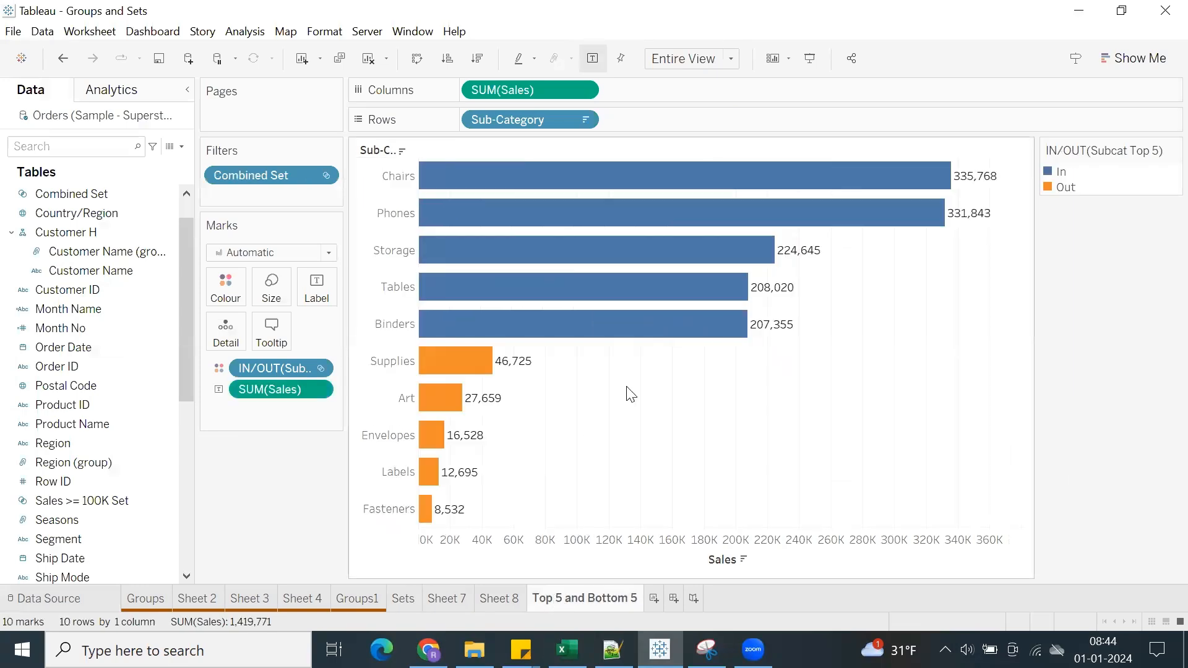
pyautogui.click(14, 35)
pyautogui.click(42, 55)
# Switch to the Excel notes and examine the Filters on Dimensions section with its General, Wildcard, Condition and Top examples.
pyautogui.click(567, 650)
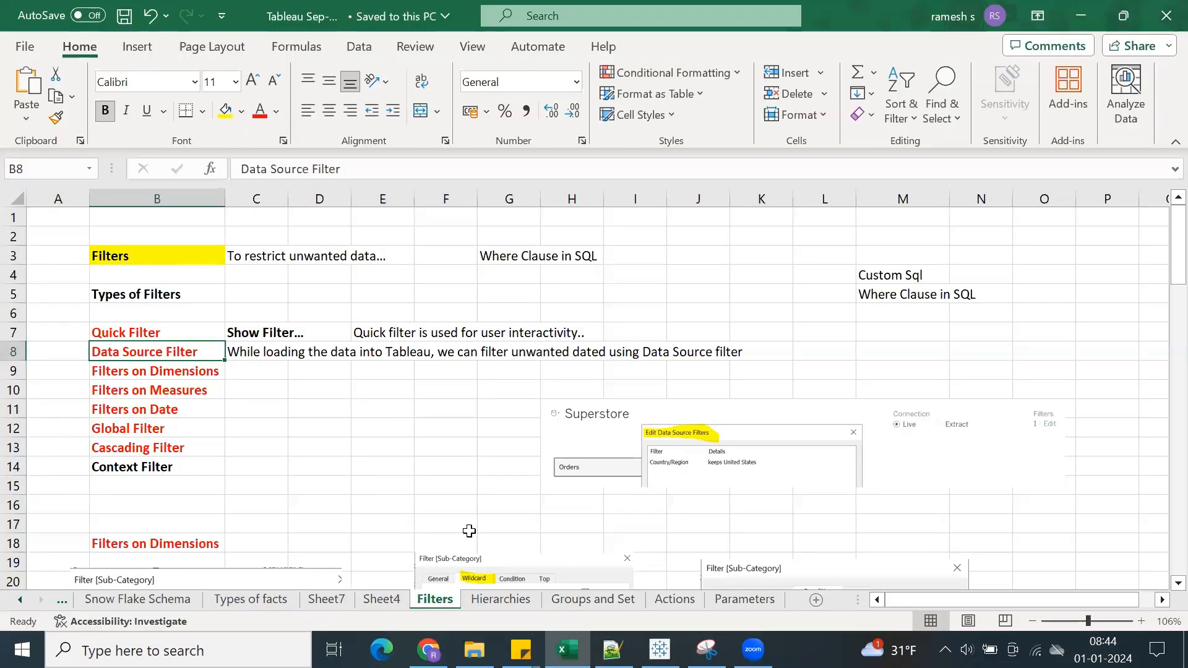
pyautogui.scroll(-5, 469, 531)
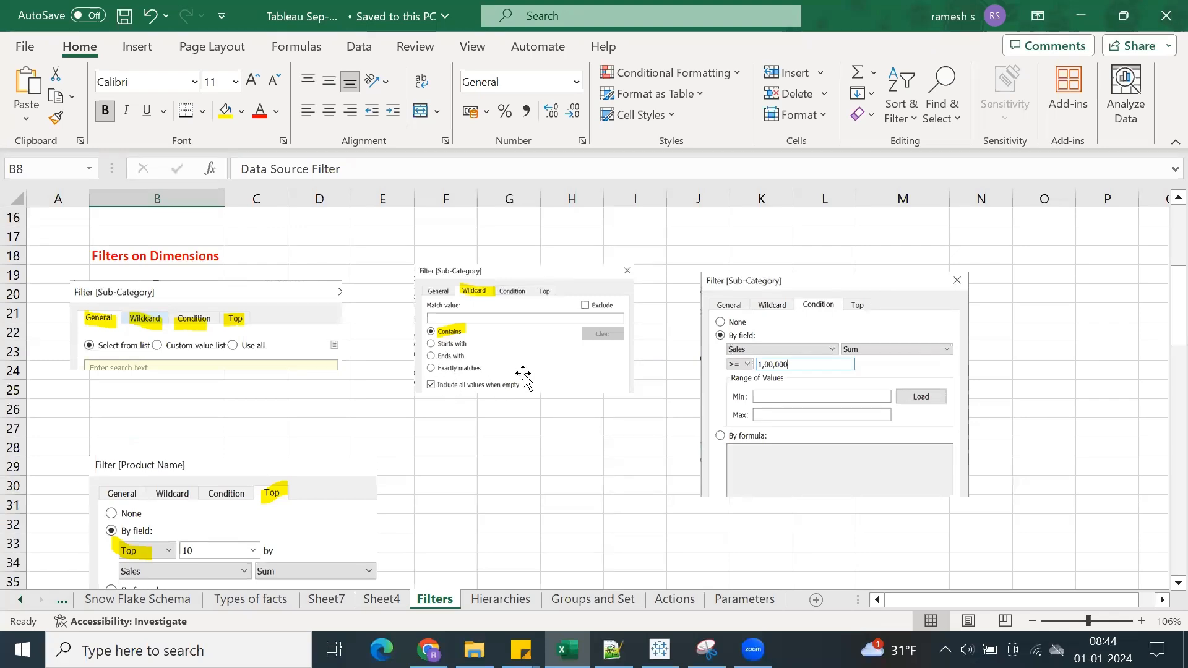
pyautogui.scroll(-1, 553, 370)
pyautogui.scroll(1, 553, 370)
pyautogui.scroll(-1, 777, 381)
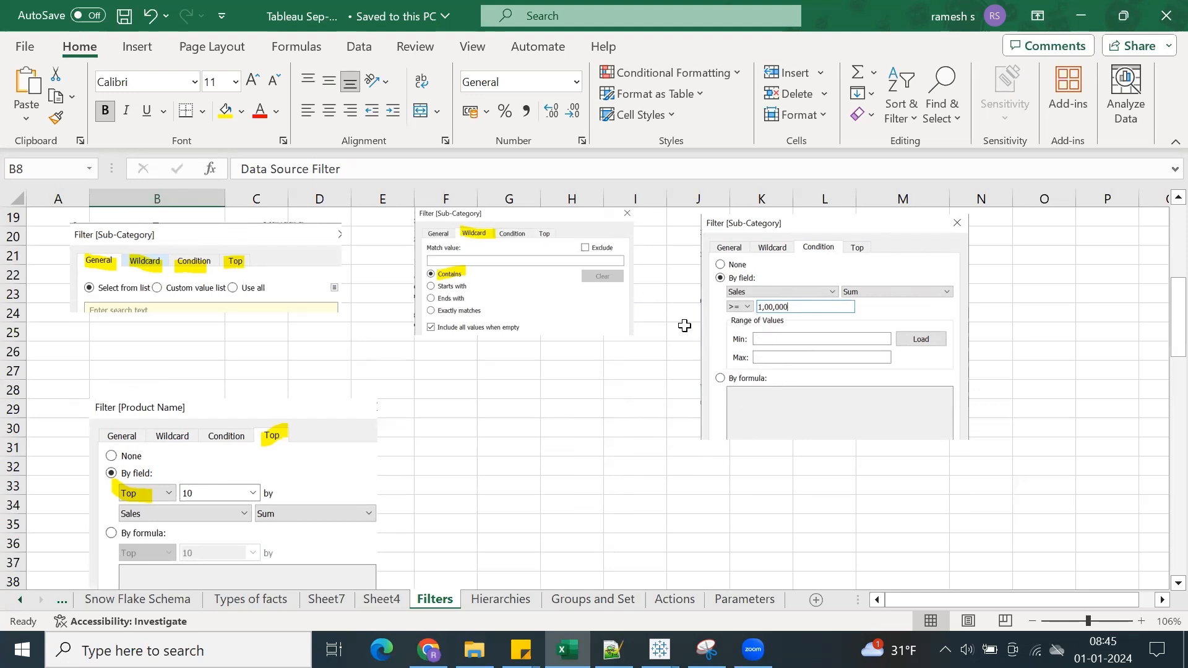
pyautogui.scroll(-1, 613, 357)
pyautogui.scroll(-1, 371, 458)
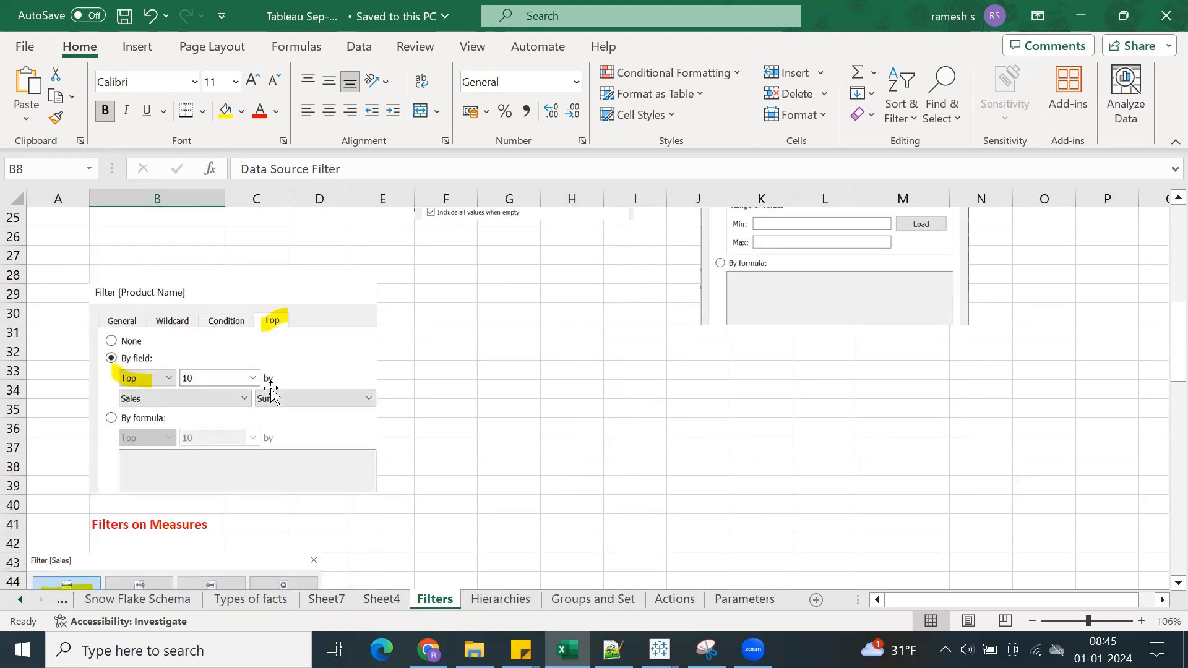
pyautogui.scroll(-1, 241, 414)
pyautogui.scroll(2, 530, 442)
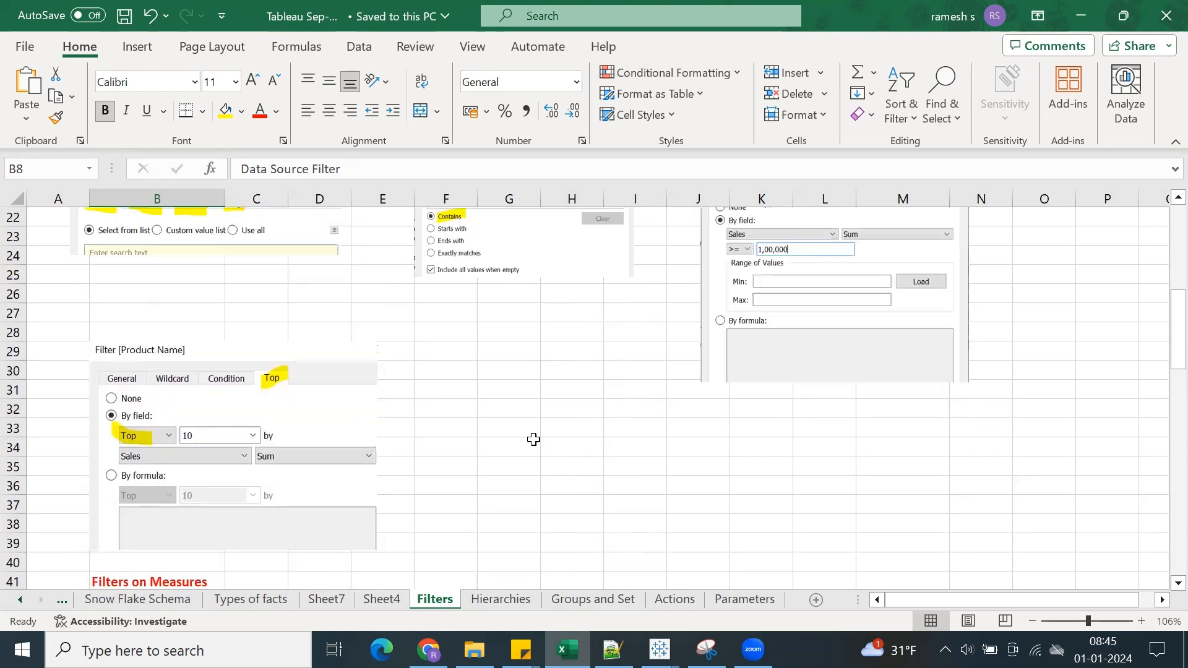
# Examine the Filters on Measures notes, including the Range of Values, Atleast and Atmost entries.
pyautogui.scroll(-5, 344, 496)
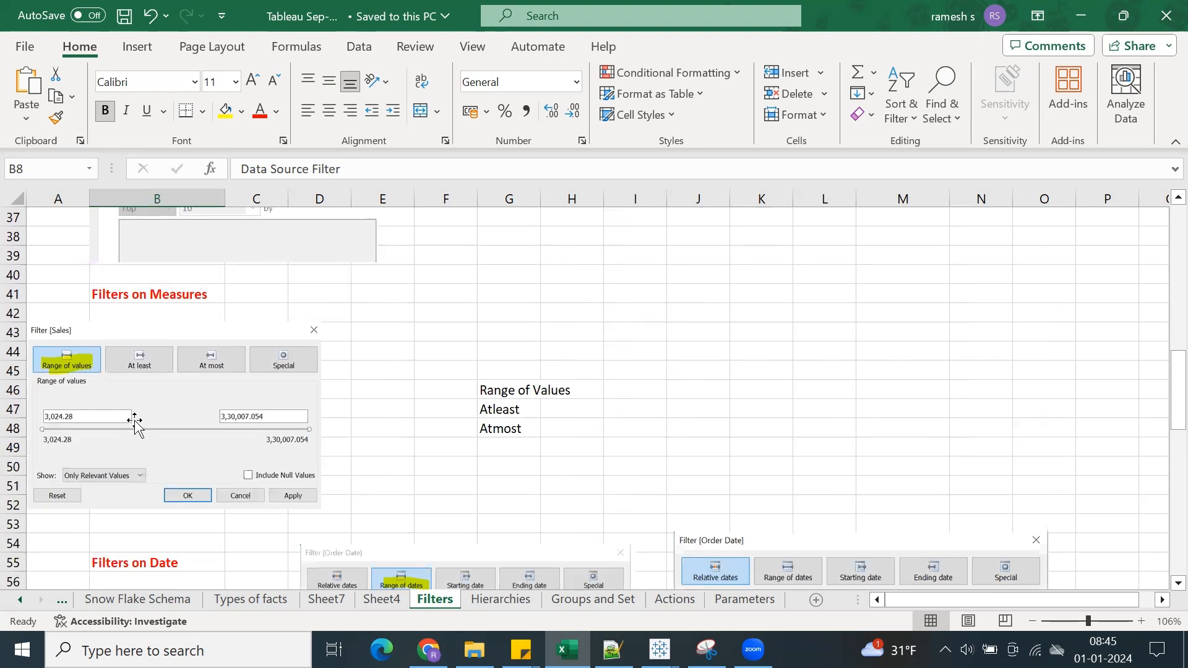
pyautogui.scroll(-1, 136, 420)
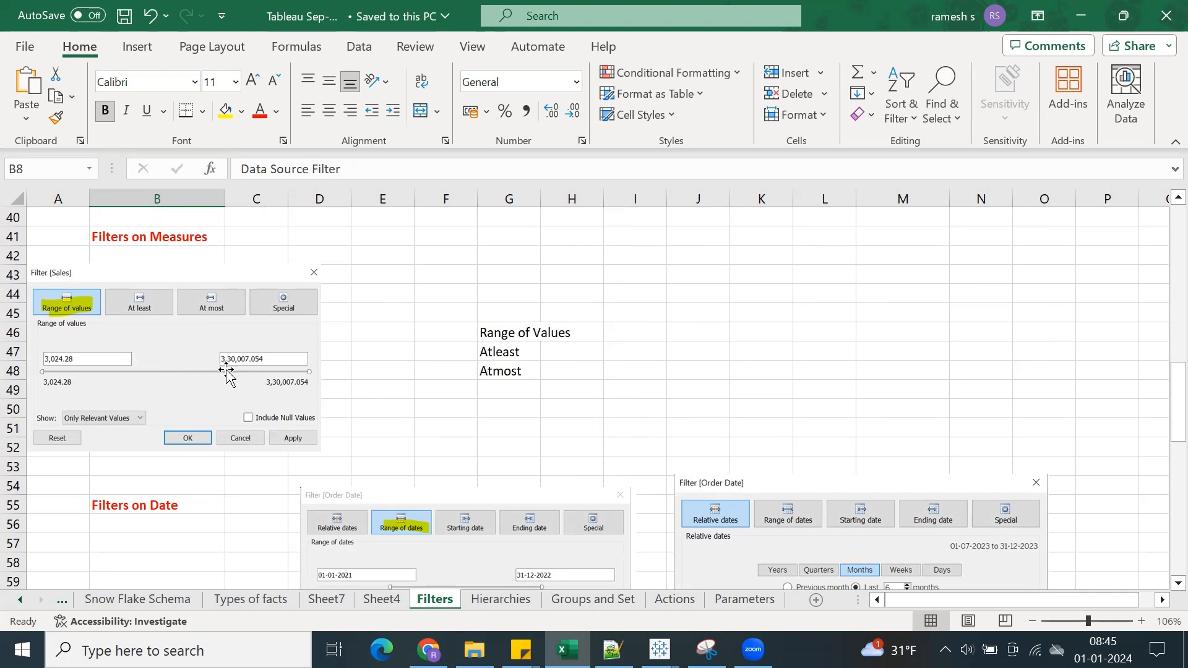
pyautogui.click(492, 333)
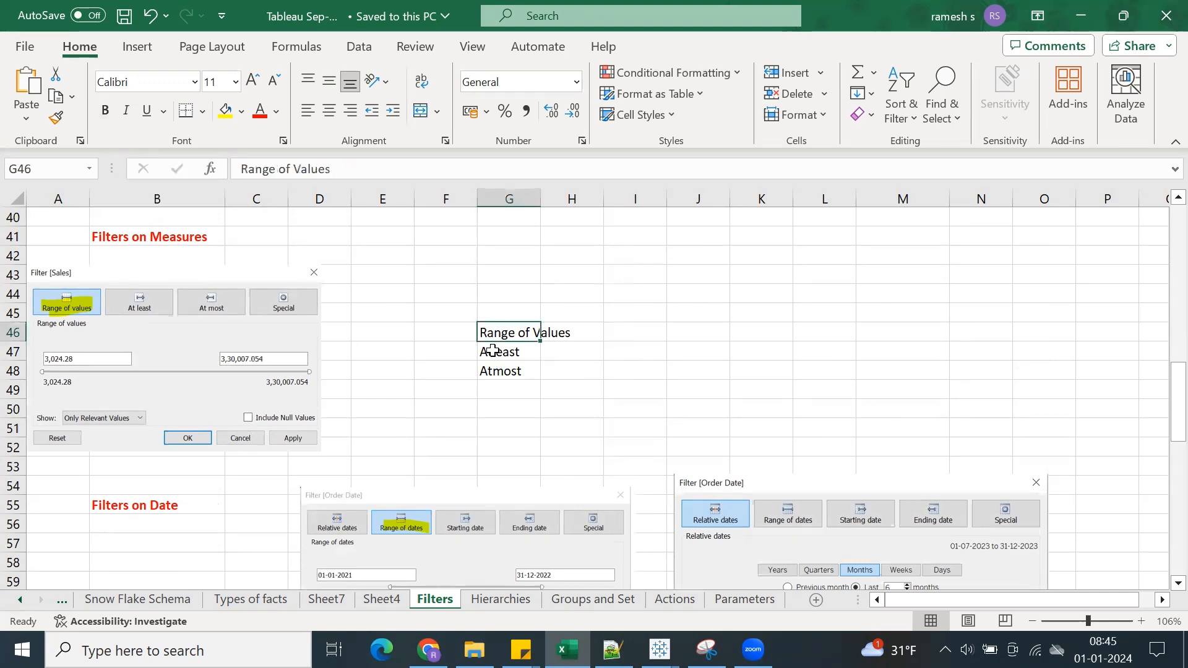
pyautogui.click(492, 350)
pyautogui.click(485, 370)
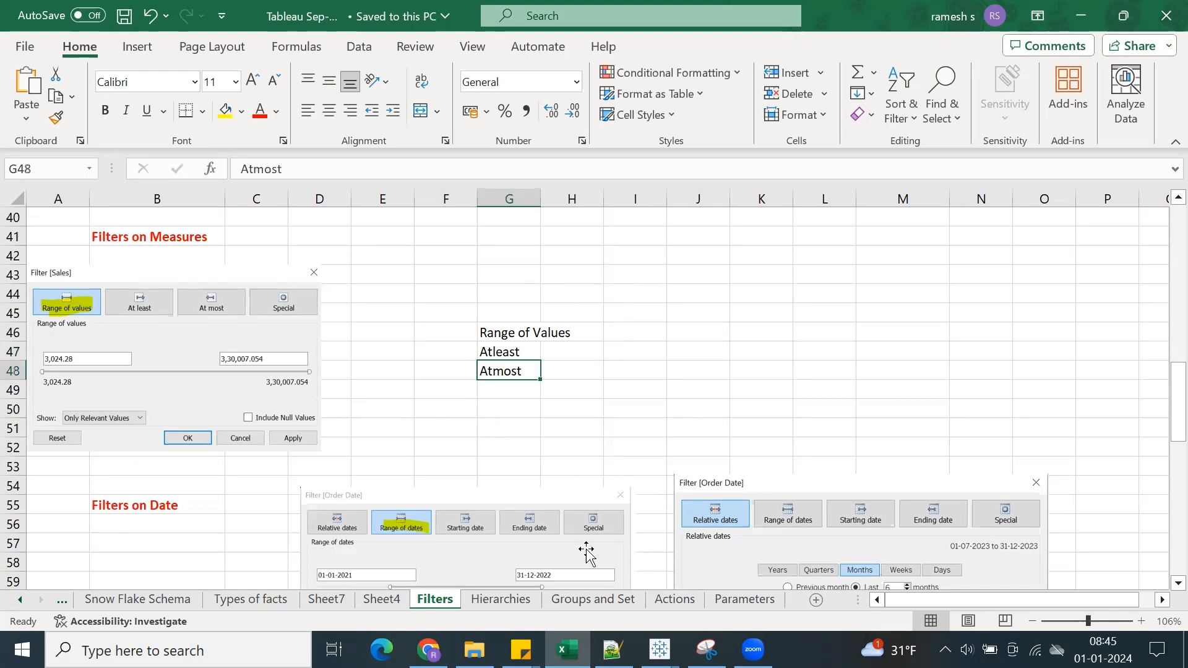
# Switch to the blank Tableau workbook Book3, maximize it and connect it to the Sample - Superstore Excel file.
pyautogui.moveTo(659, 649)
pyautogui.click(706, 598)
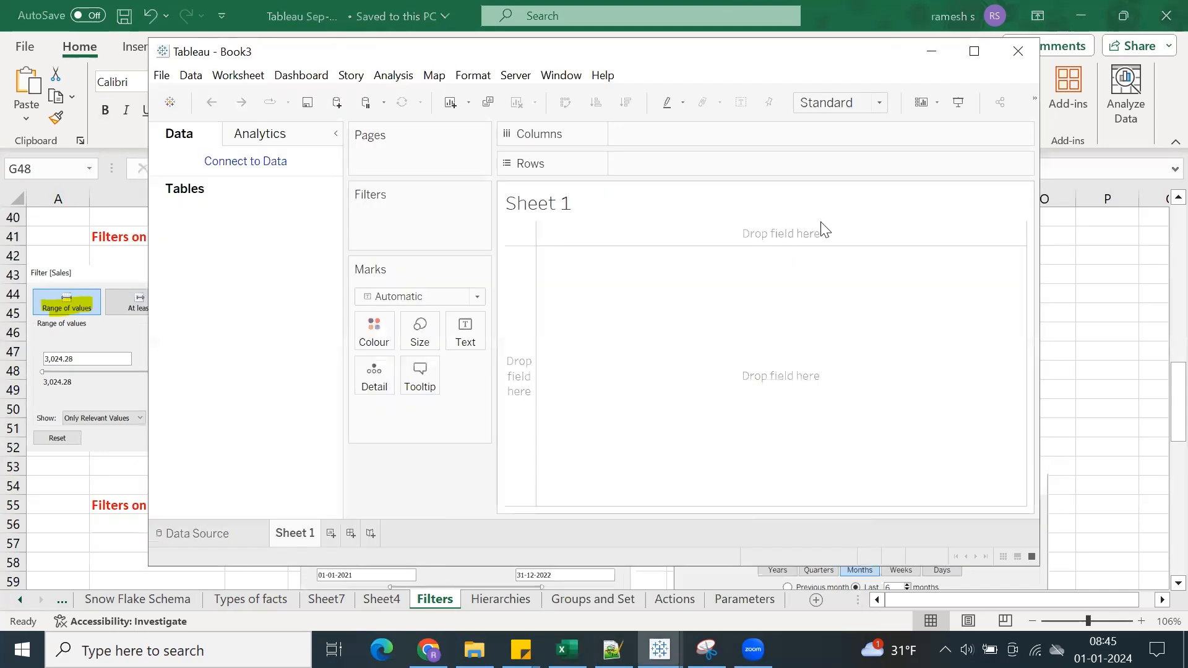
pyautogui.click(975, 49)
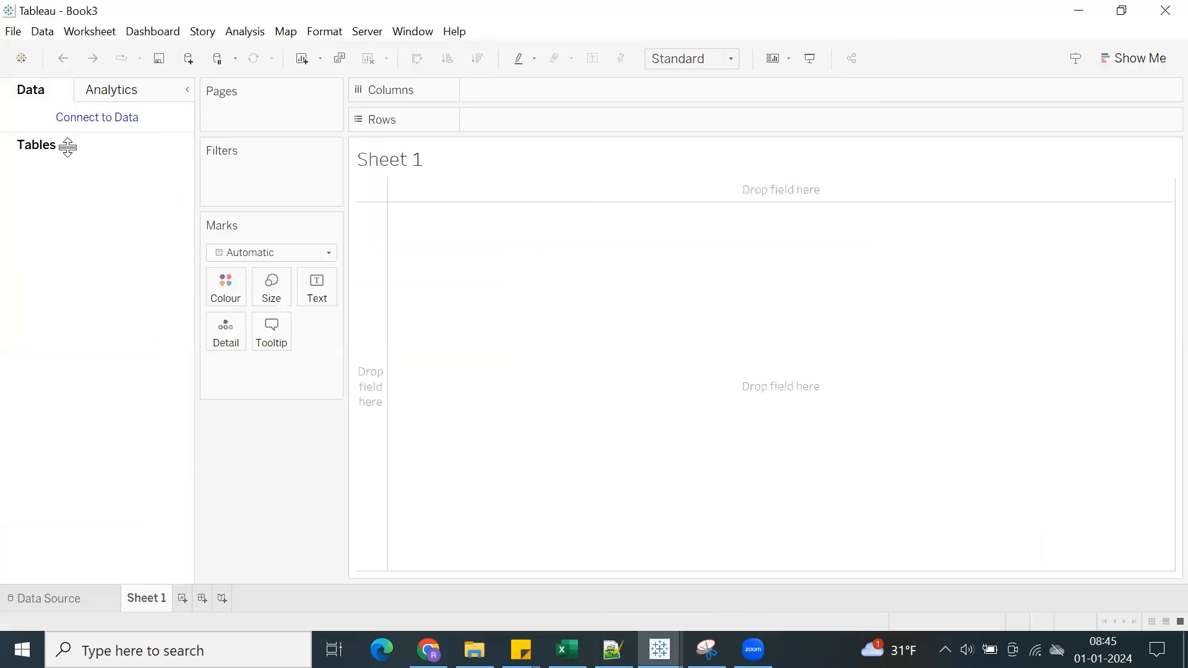
pyautogui.click(62, 118)
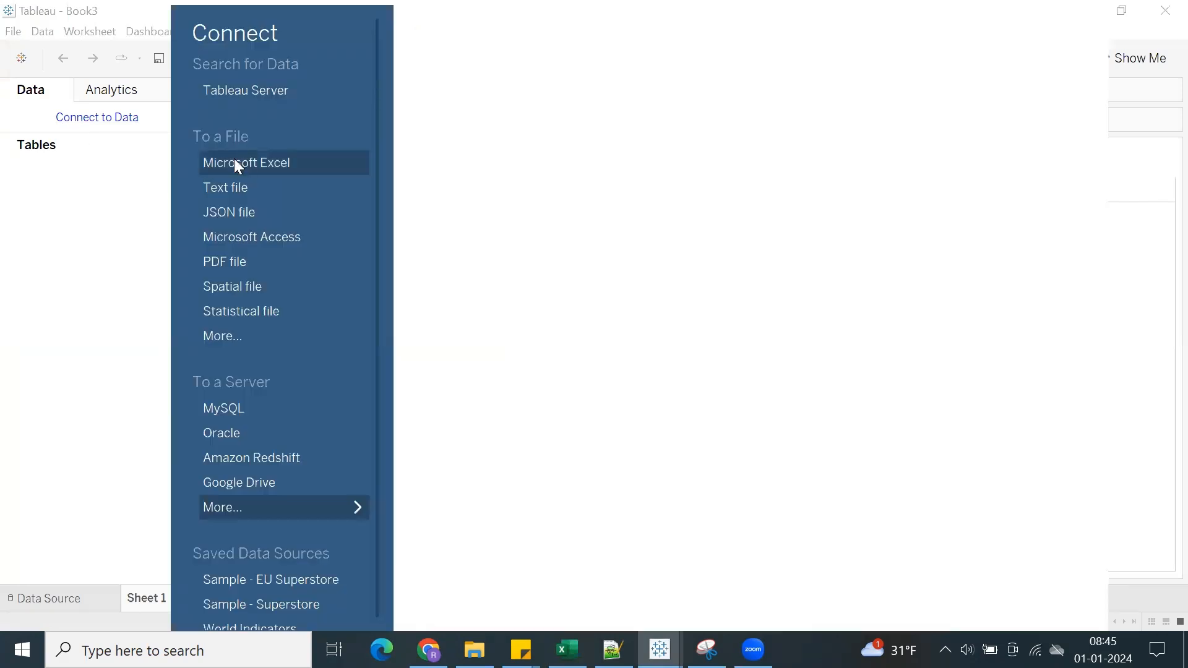
pyautogui.click(365, 176)
pyautogui.press('Escape')
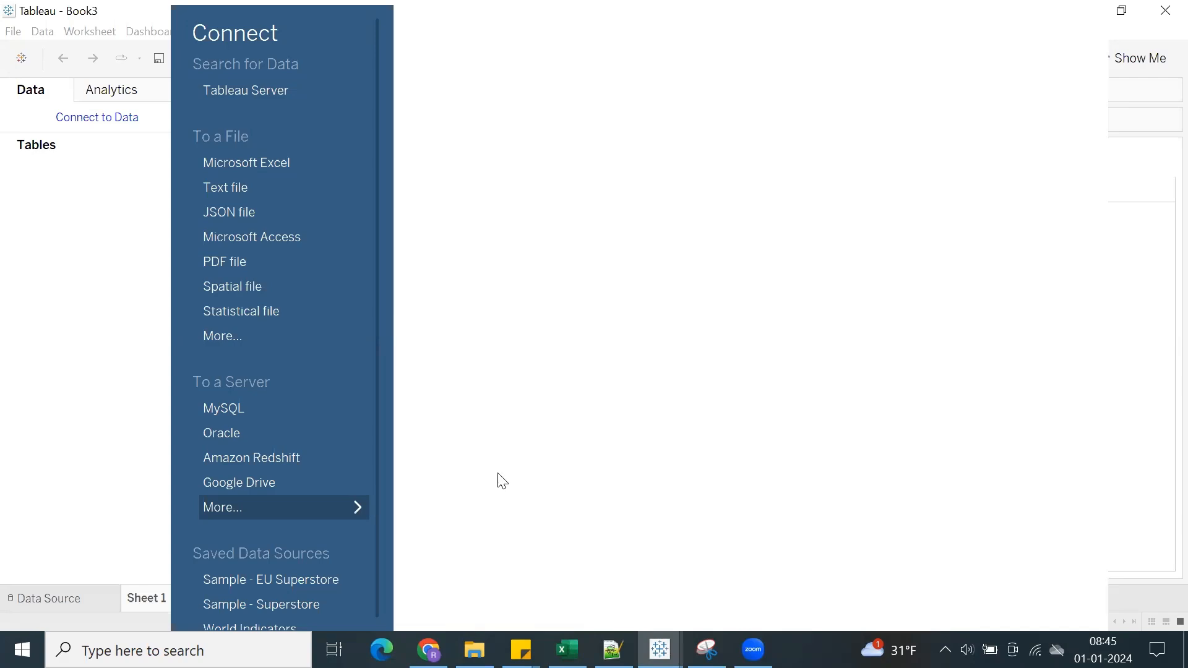
pyautogui.click(542, 478)
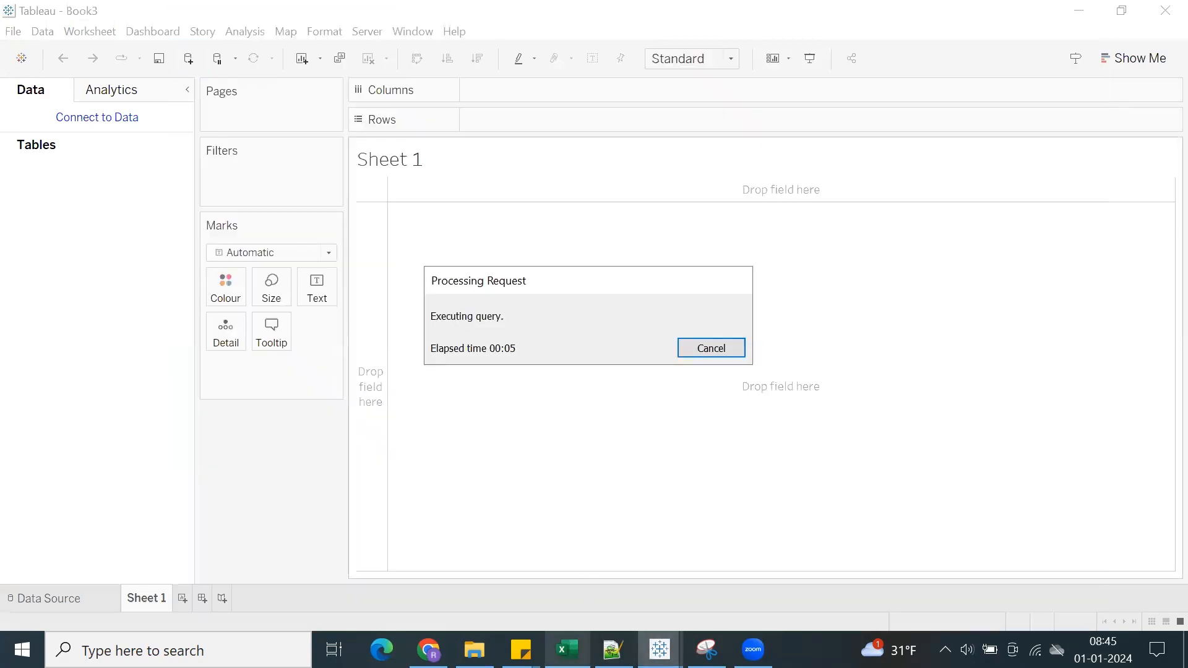
# Switch to the Excel notes and examine the Filters on Date examples for range of dates and relative dates.
pyautogui.click(567, 649)
pyautogui.scroll(-3, 164, 443)
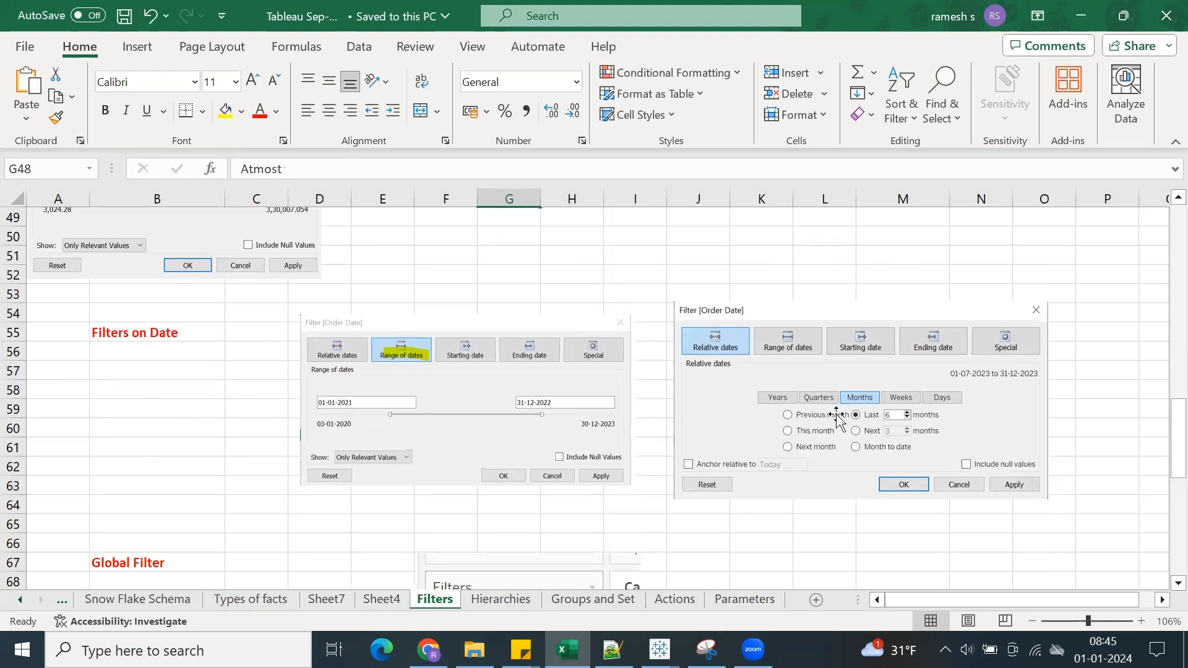
pyautogui.scroll(-1, 838, 421)
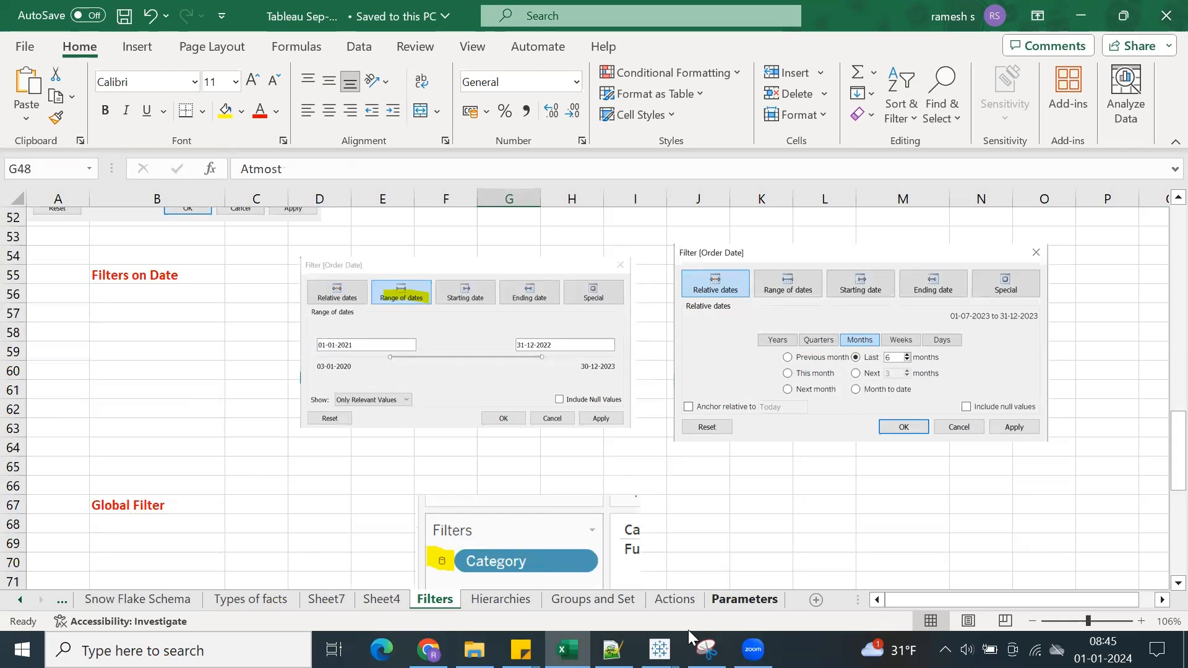
# Switch to Tableau Book3, add the Orders table to the data source and open Sheet 1.
pyautogui.moveTo(660, 650)
pyautogui.click(764, 566)
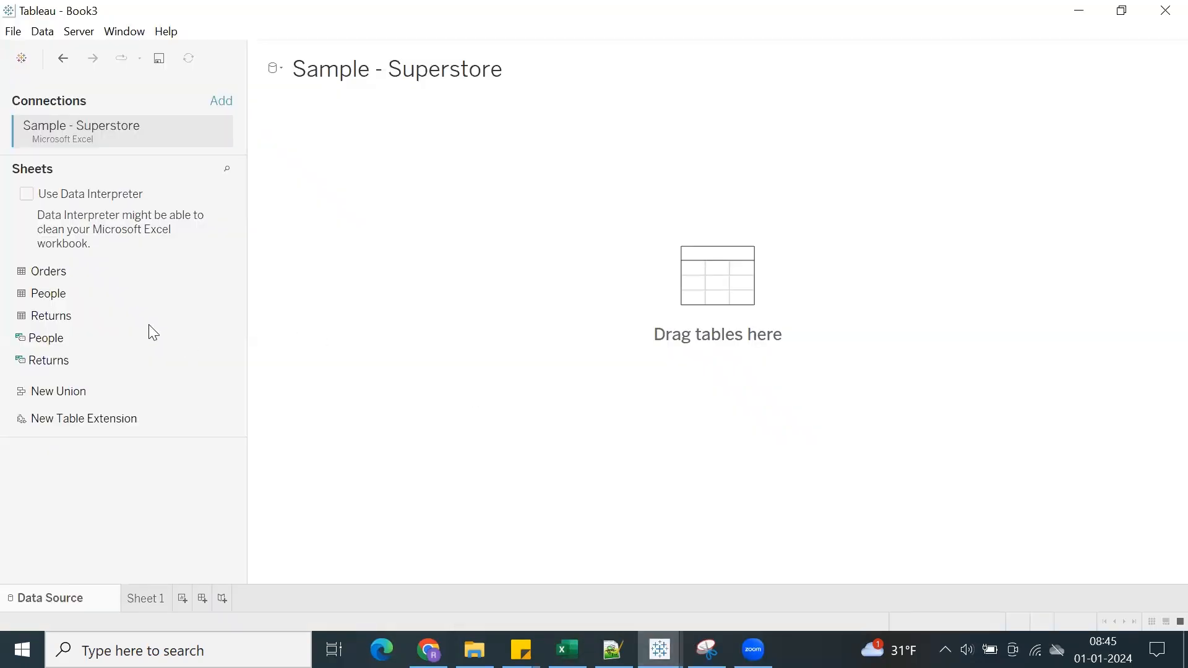
pyautogui.moveTo(96, 276); pyautogui.dragTo(332, 493)
pyautogui.click(136, 599)
# Switch to the Excel notes and review the Global Filter options for all sheets using the same data source and selected worksheets.
pyautogui.click(567, 650)
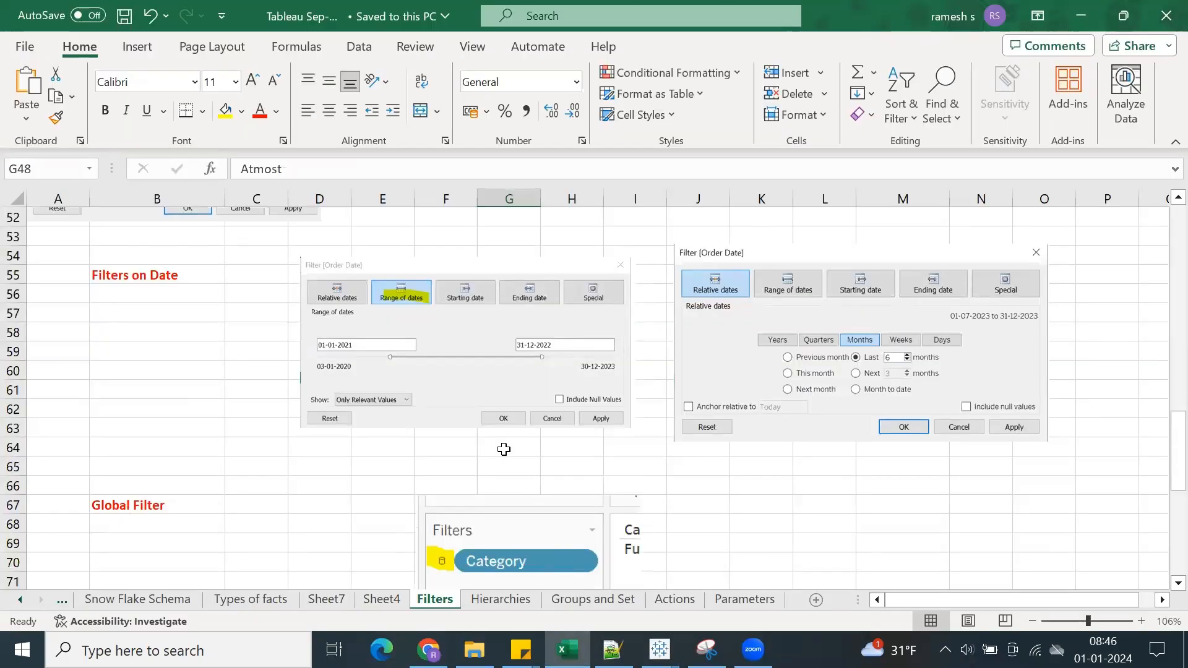
pyautogui.scroll(-4, 482, 445)
pyautogui.scroll(-1, 481, 444)
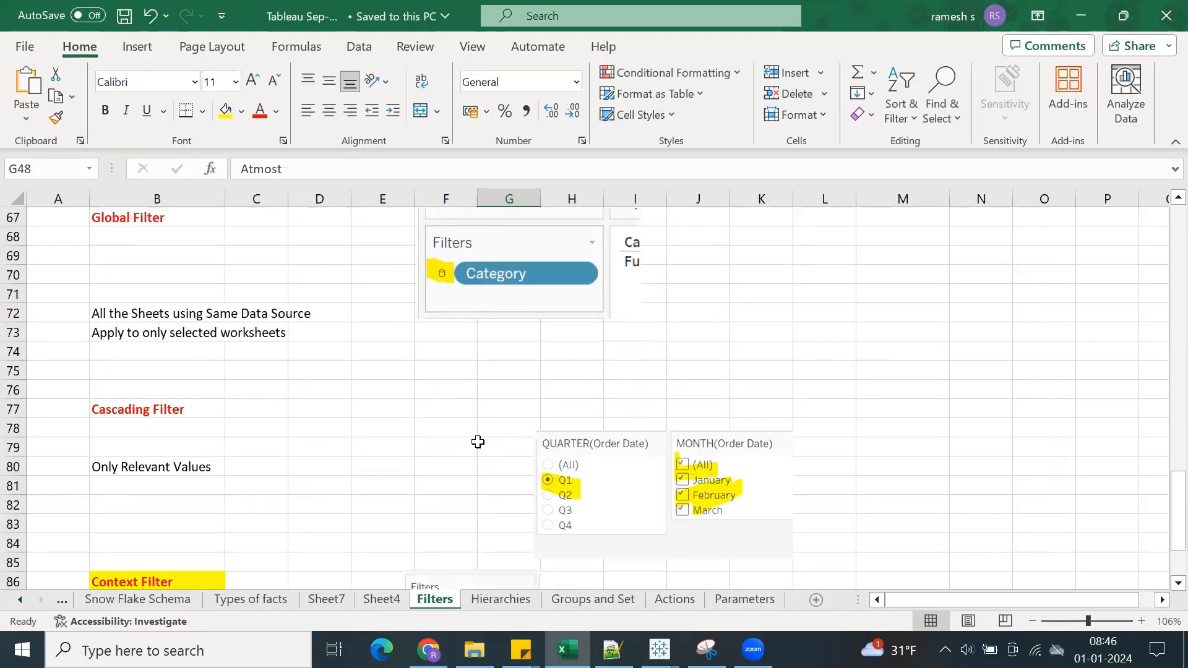
pyautogui.click(172, 313)
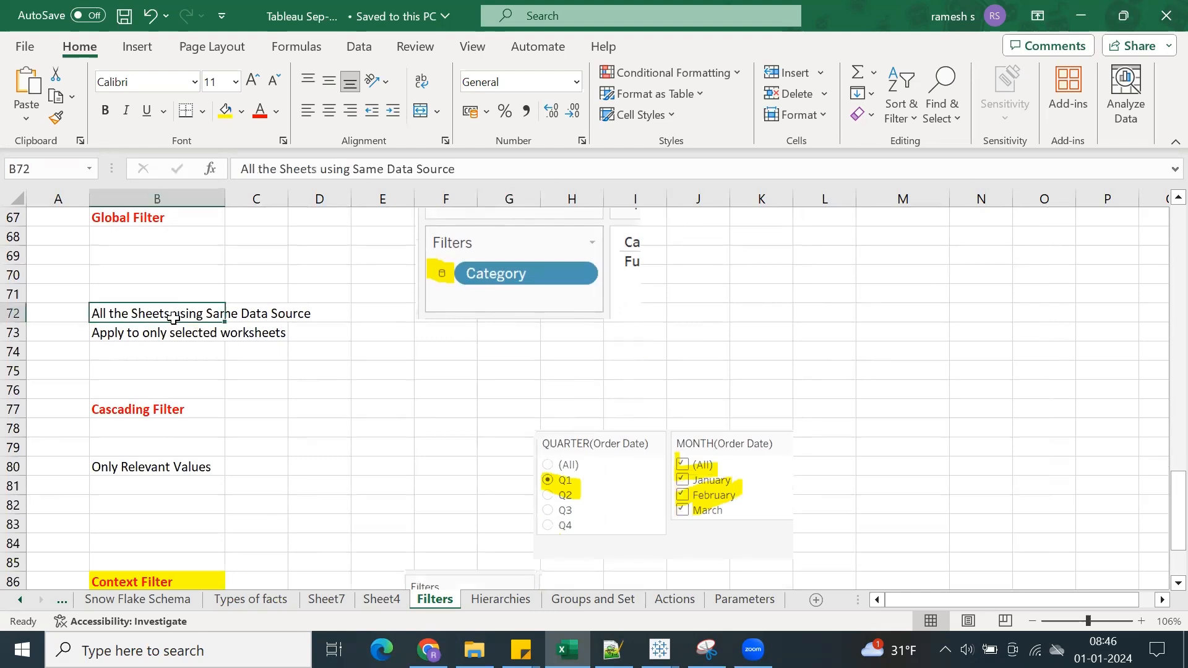
pyautogui.click(136, 337)
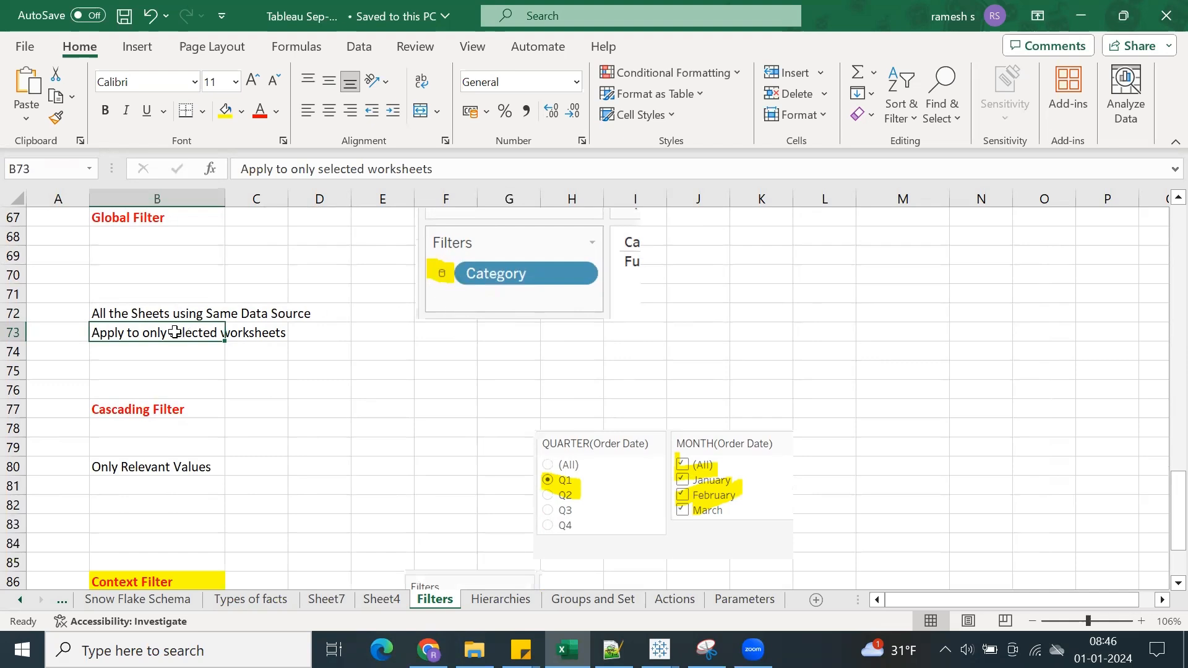
pyautogui.click(156, 310)
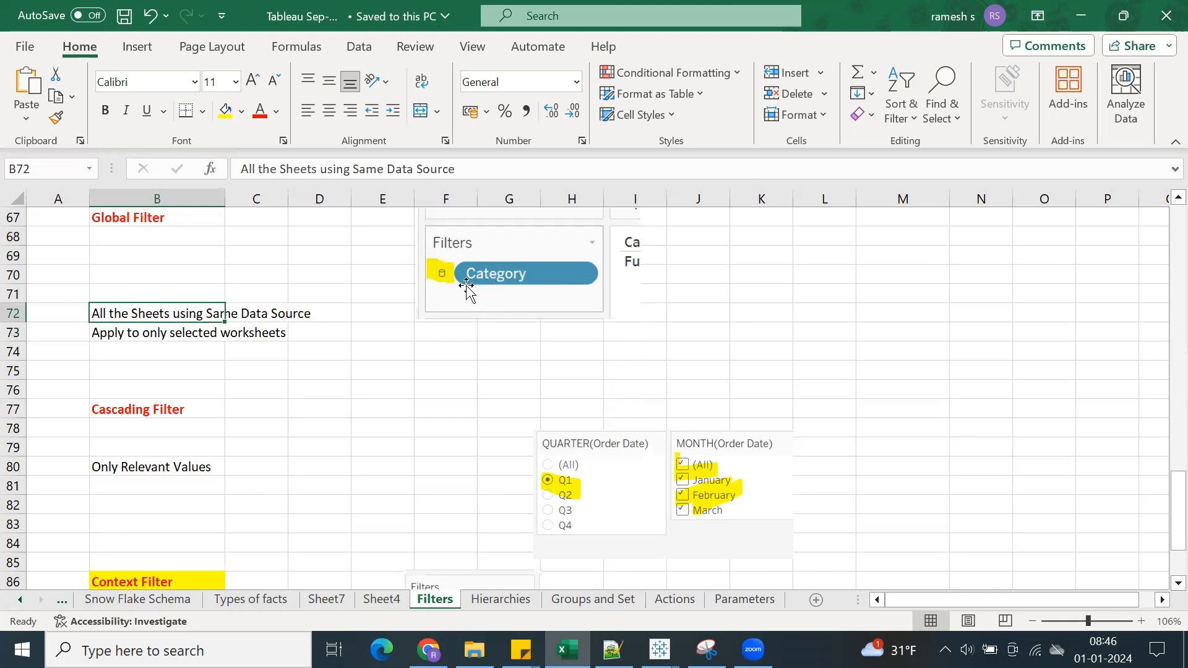
# Review the Cascading Filter notes on Only Relevant Values and the quarter and month example picture.
pyautogui.scroll(-1, 469, 332)
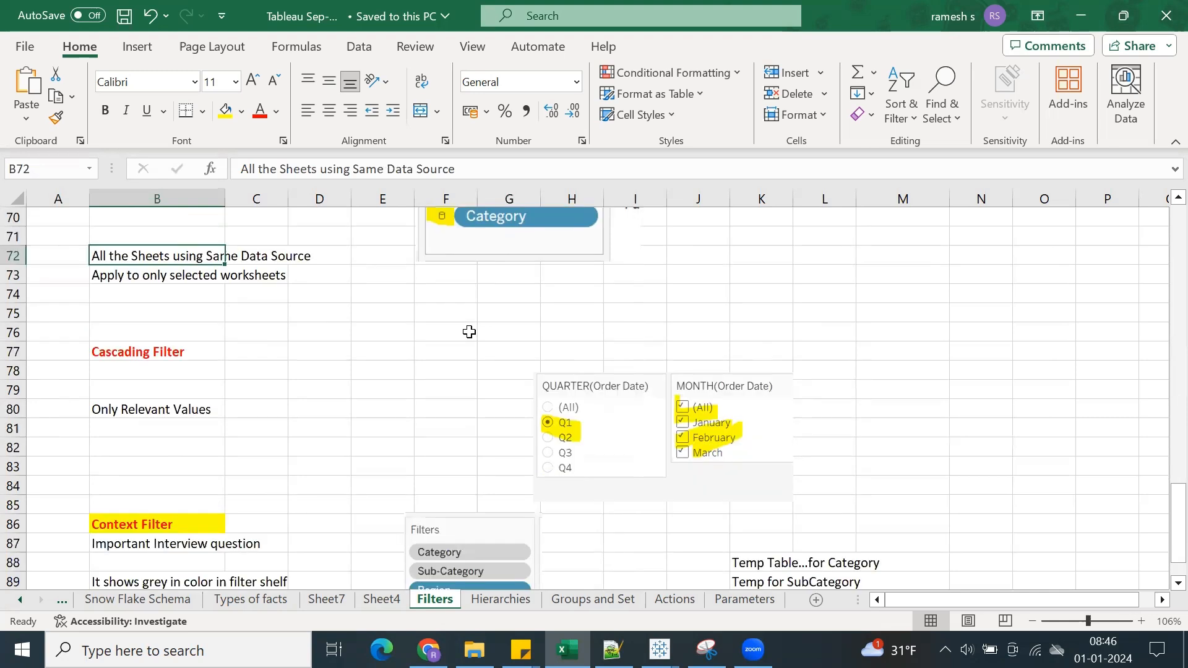
pyautogui.scroll(-1, 469, 332)
pyautogui.click(179, 301)
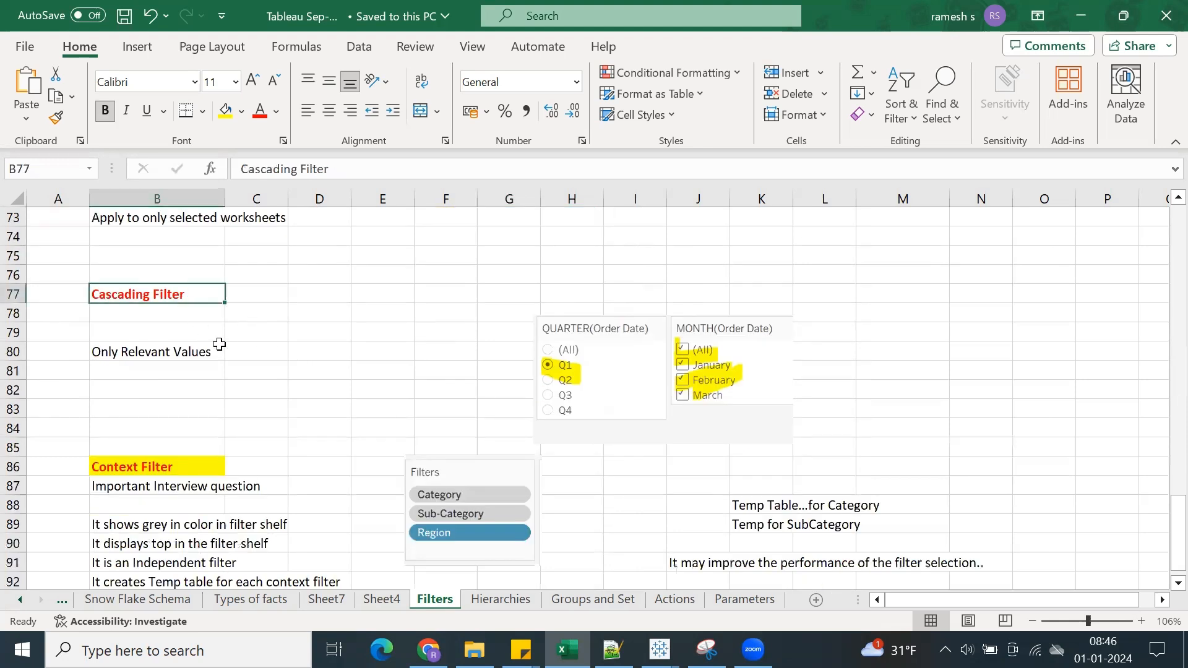
pyautogui.click(204, 351)
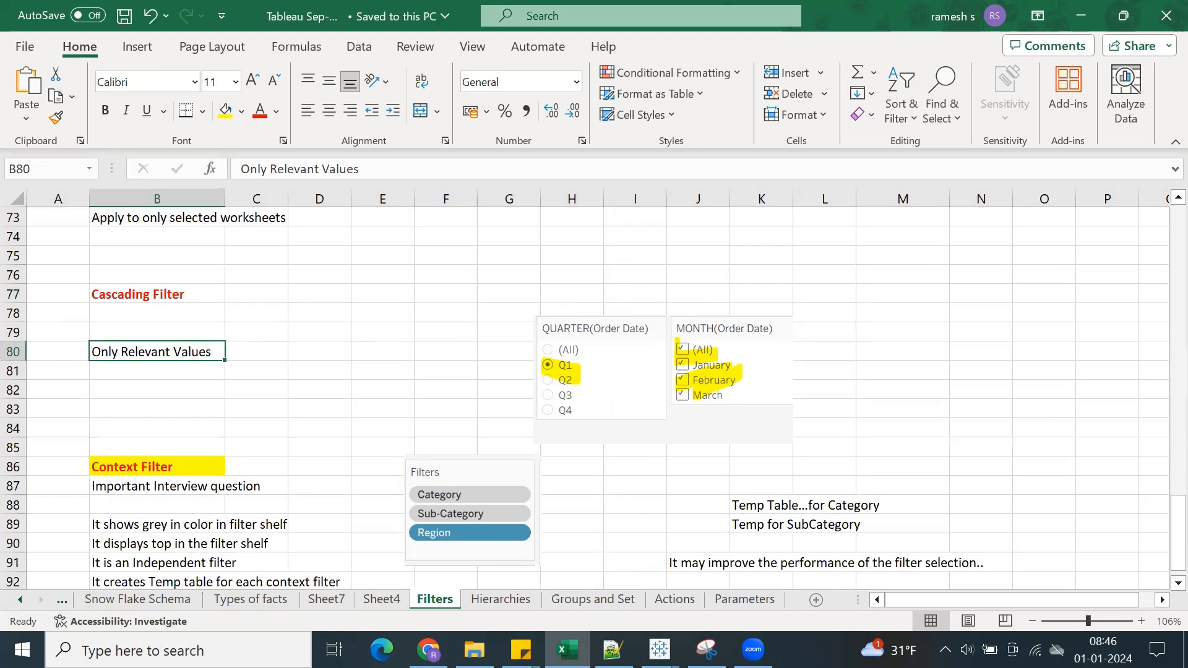
pyautogui.click(687, 389)
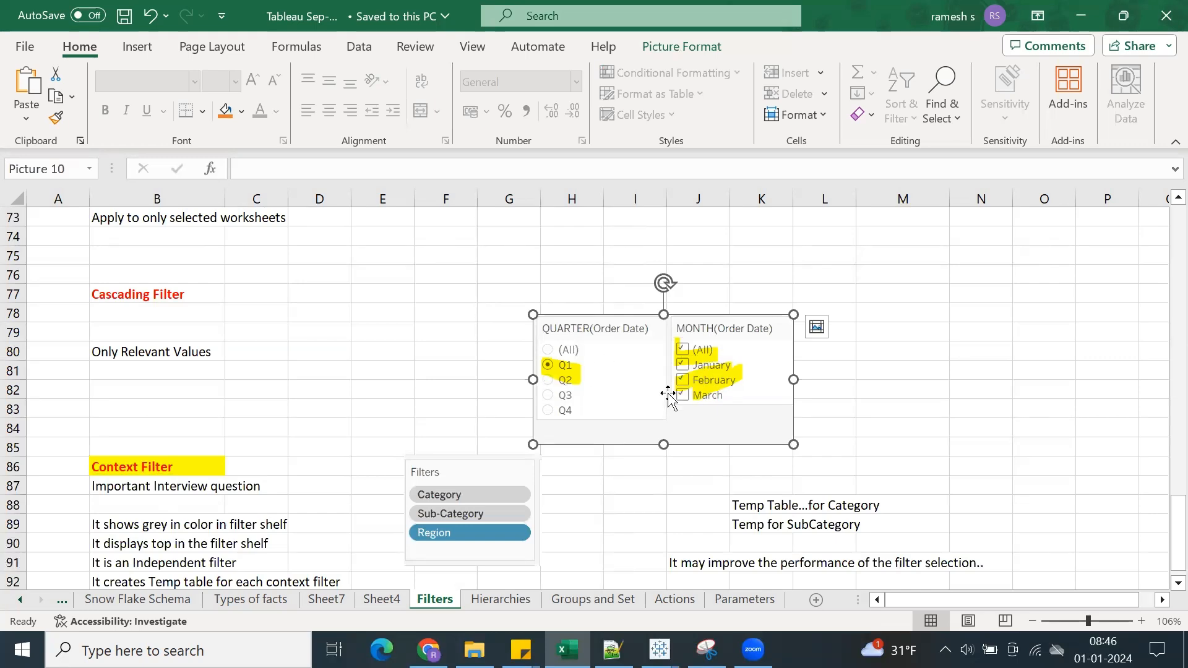
# Review the Context Filter notes on its colour, shelf position, independence and temp tables.
pyautogui.scroll(-2, 669, 396)
pyautogui.click(164, 352)
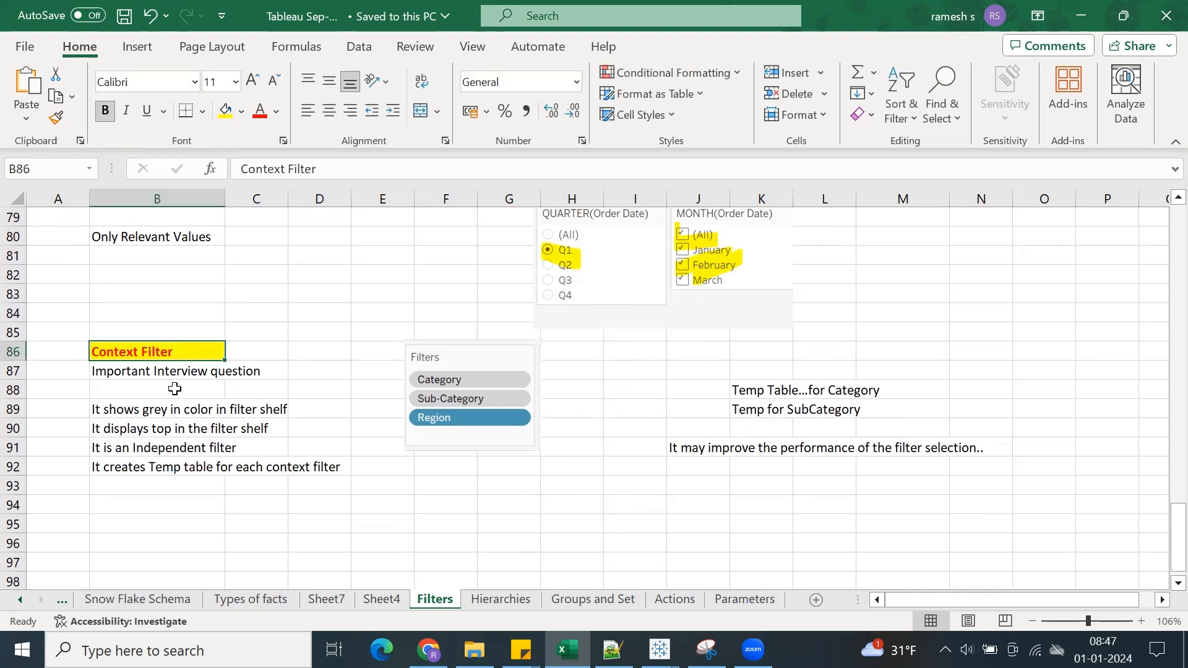
pyautogui.click(164, 410)
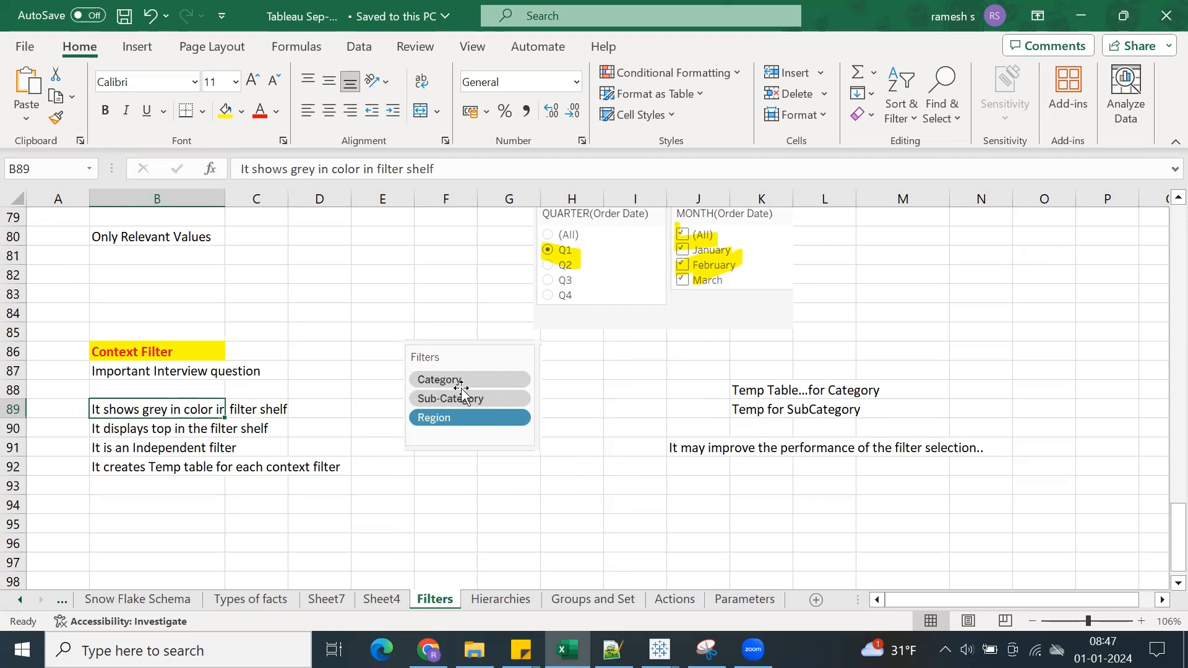
pyautogui.click(150, 456)
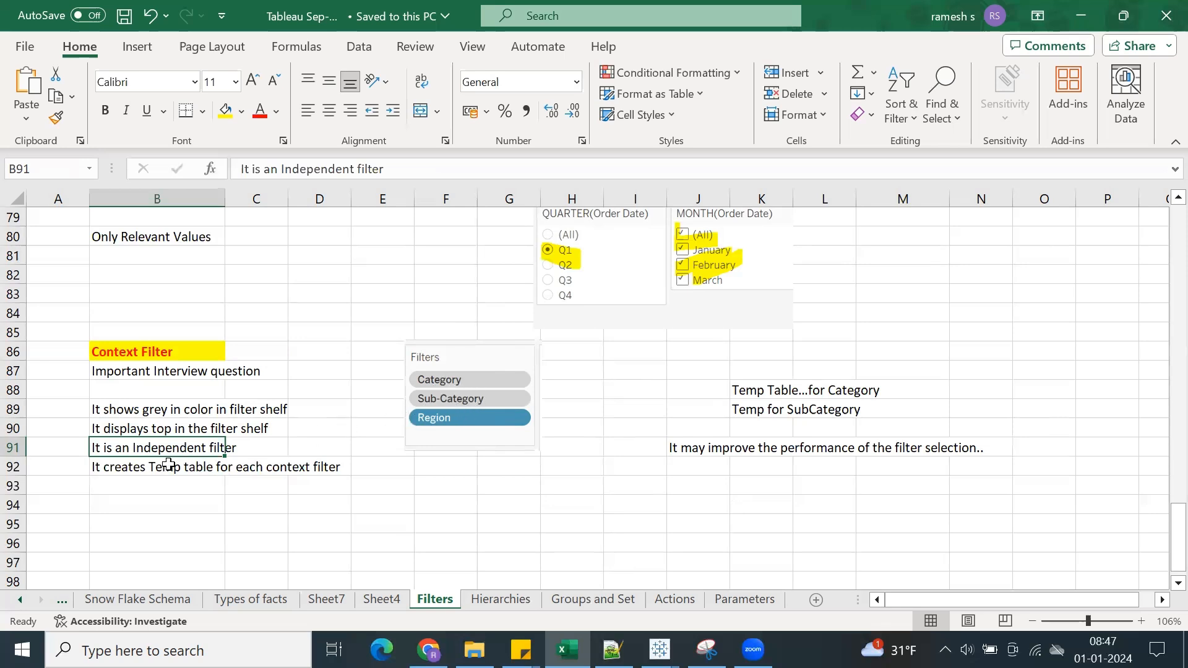
pyautogui.click(219, 469)
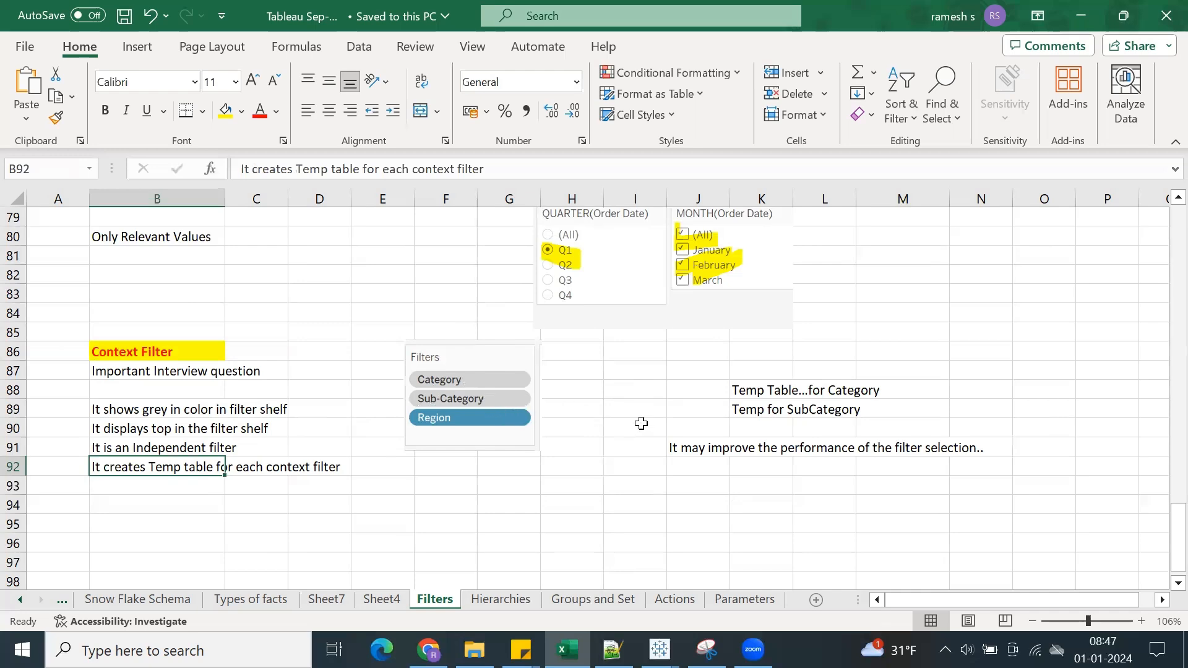
pyautogui.scroll(1, 605, 510)
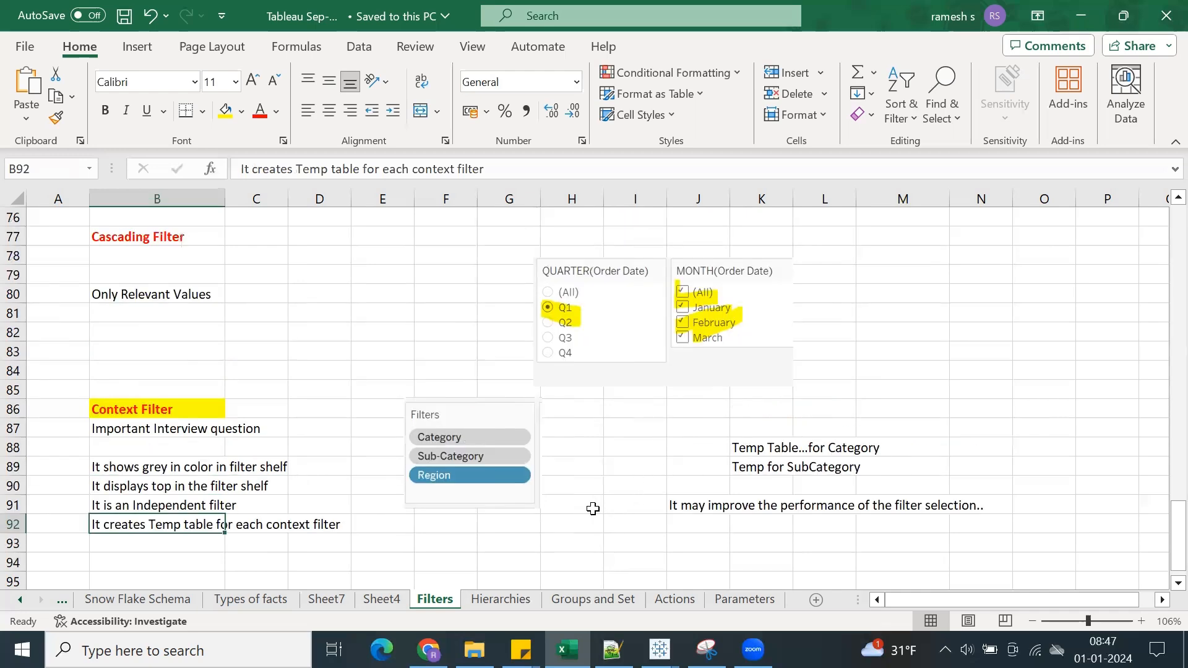
# Review the Hierarchies notes, and view the hierarchy options of Order Date in the Tableau Groups and Sets workbook.
pyautogui.click(511, 600)
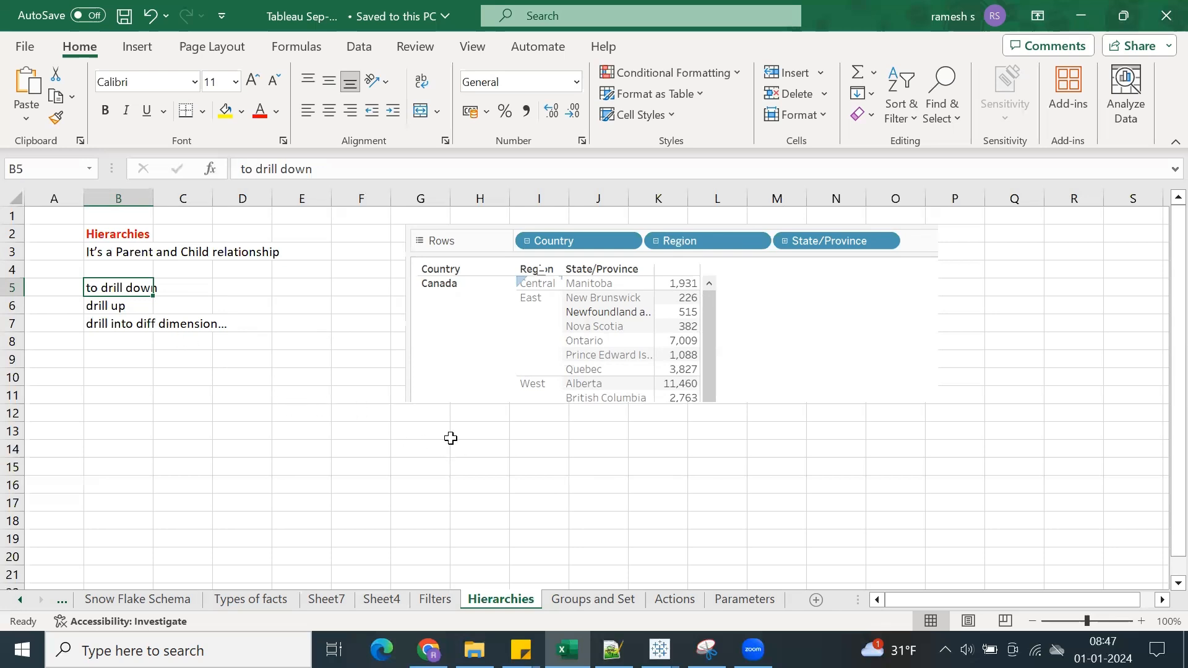
pyautogui.click(176, 239)
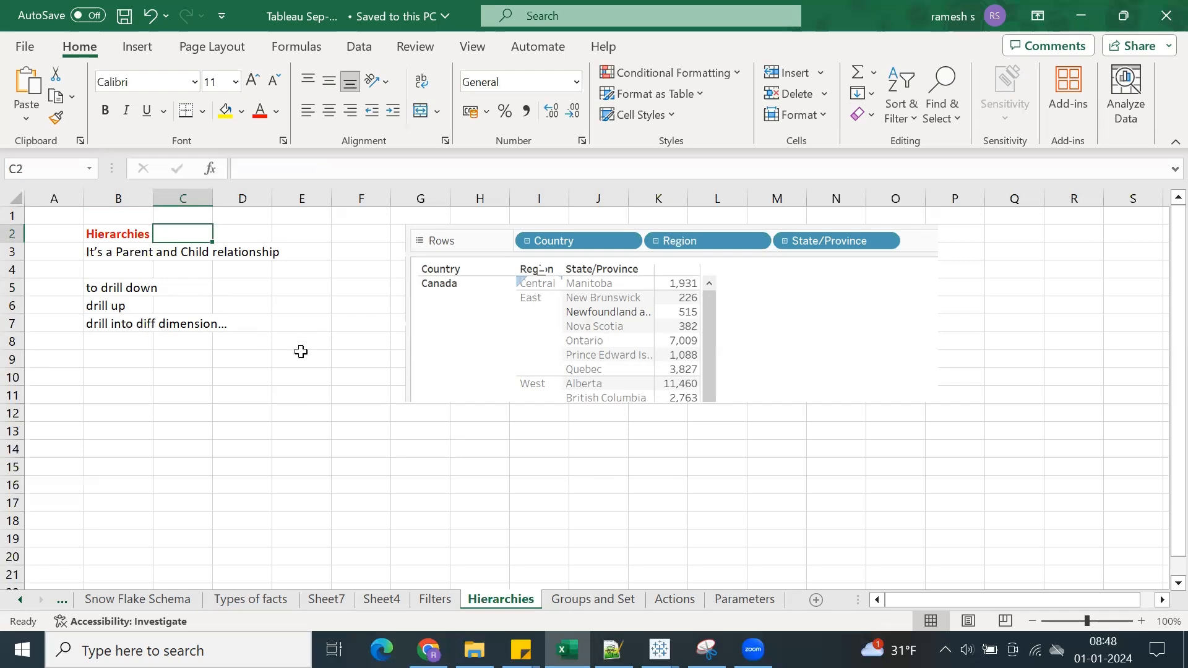
pyautogui.moveTo(660, 650)
pyautogui.click(560, 570)
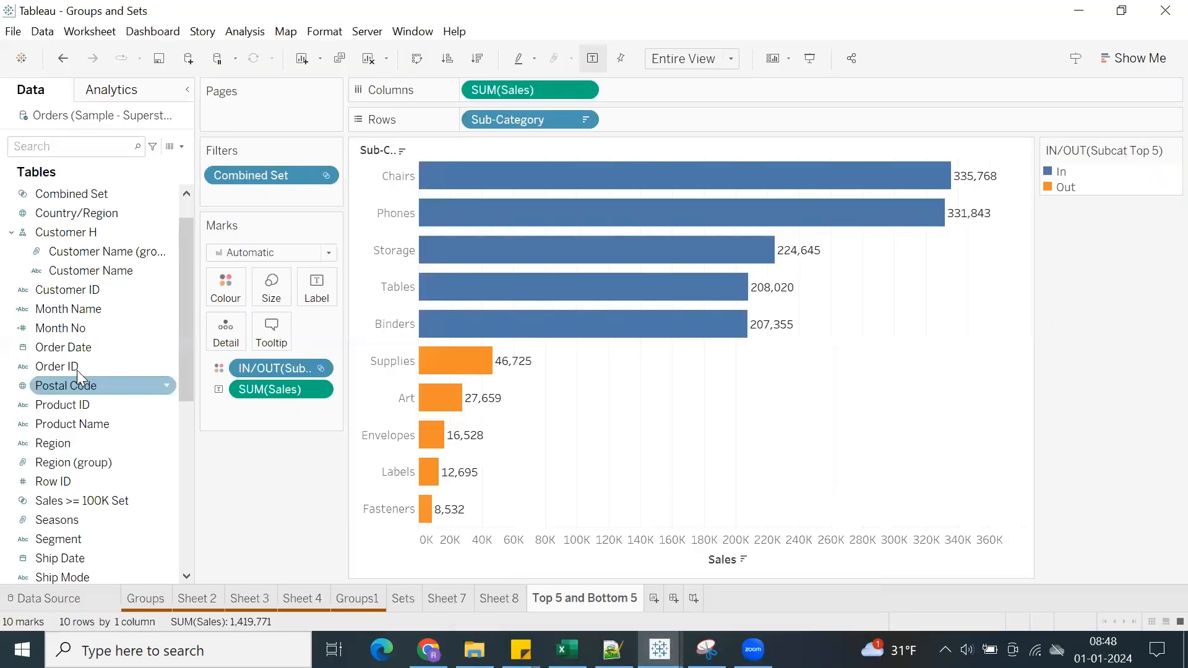
pyautogui.rightClick(60, 355)
pyautogui.moveTo(206, 299)
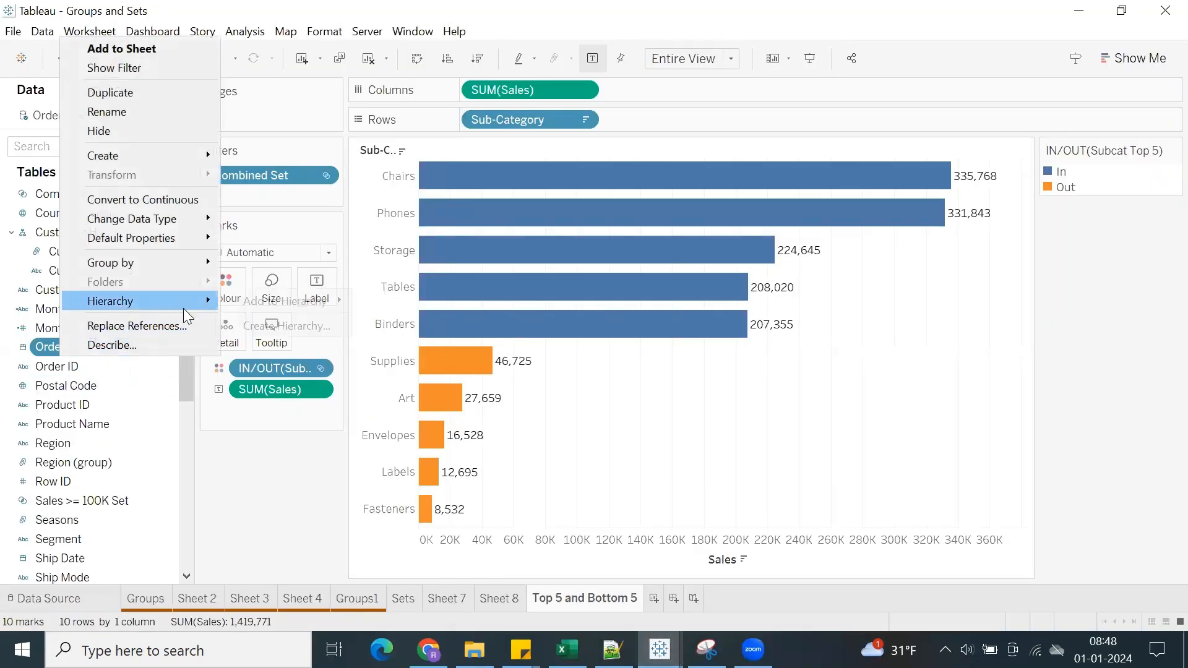
pyautogui.click(283, 447)
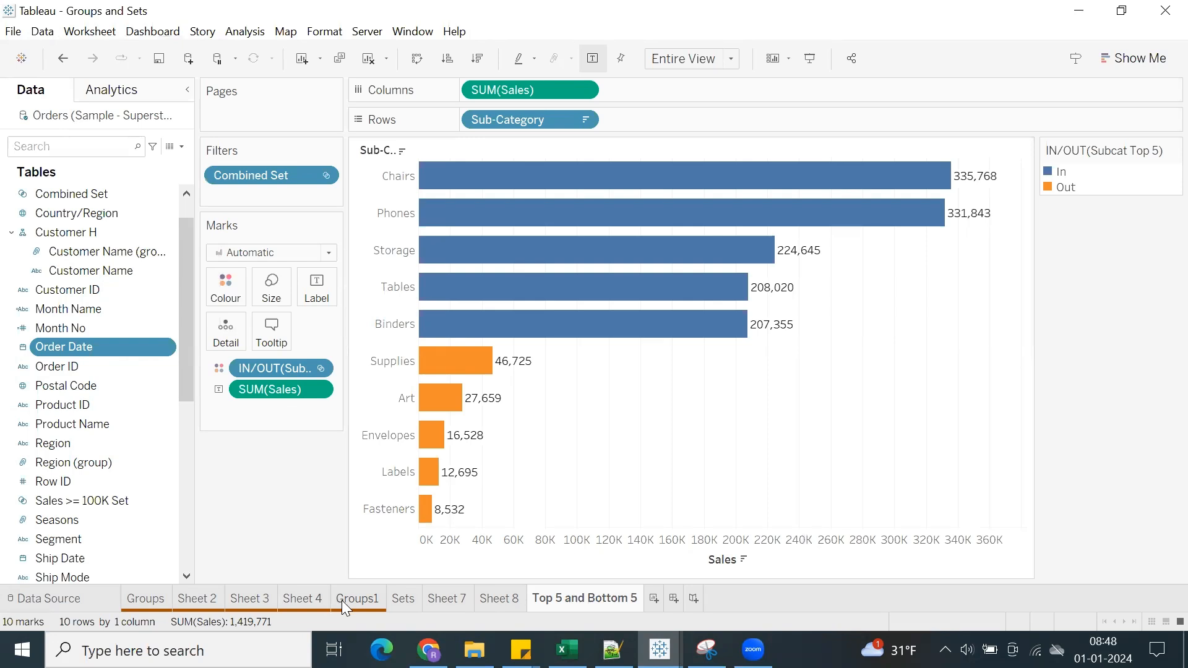
# Open Sheet 2, edit the Region (group) field and expand its Central & South group.
pyautogui.click(147, 601)
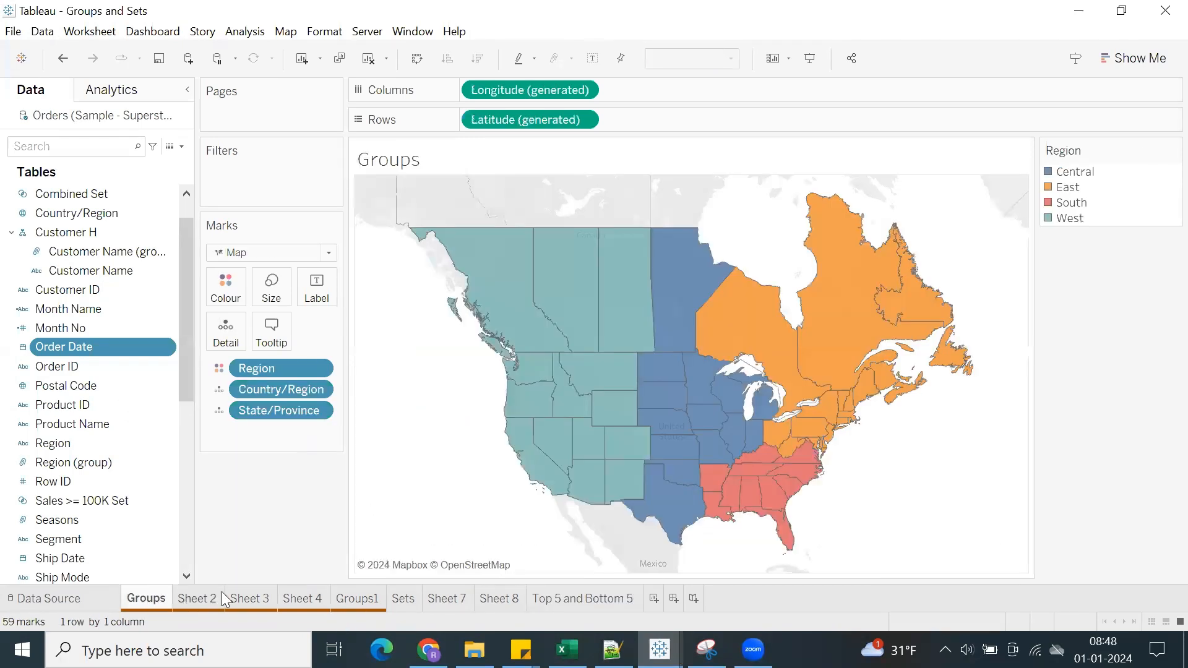
pyautogui.click(192, 601)
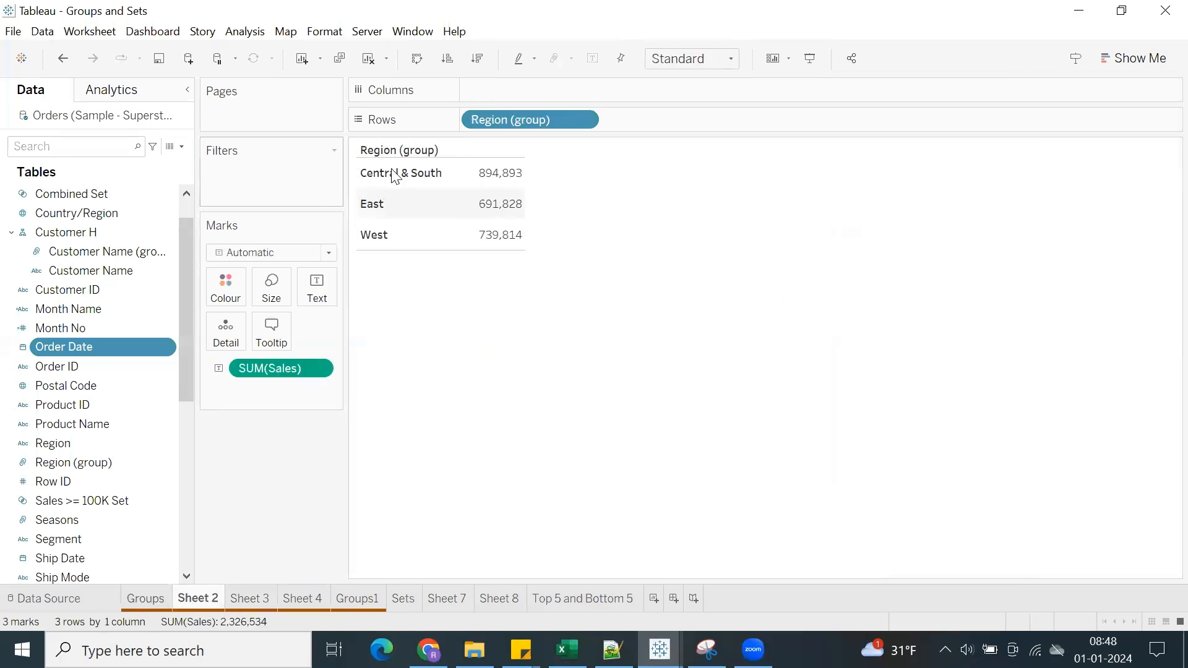
pyautogui.scroll(1, 111, 307)
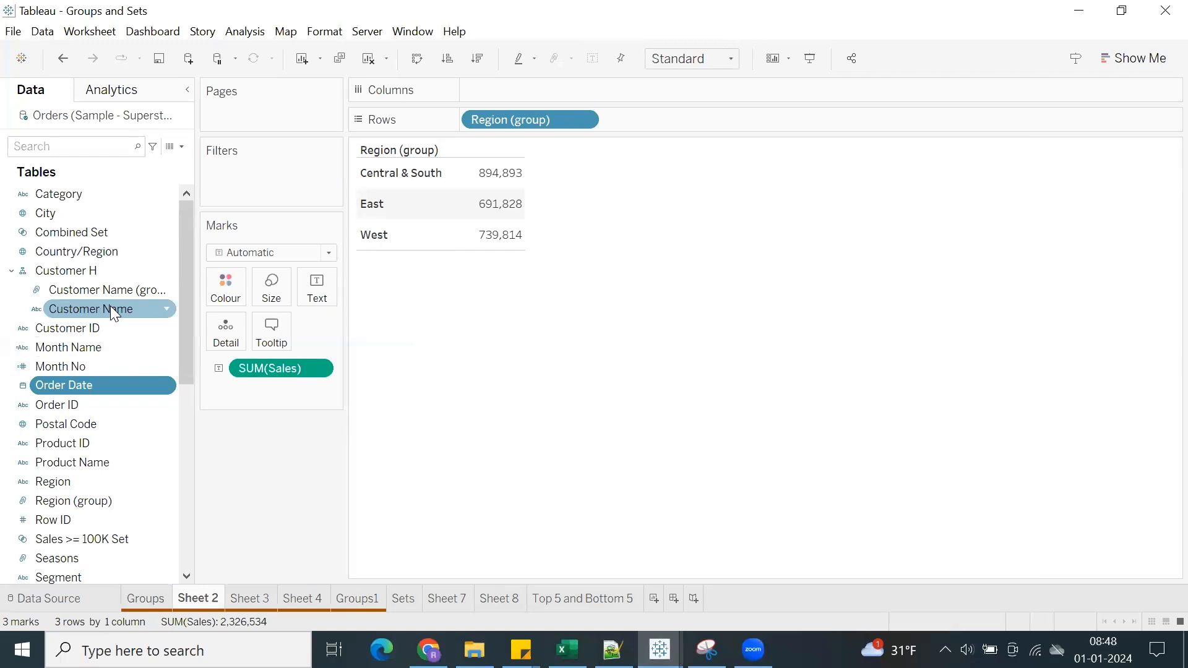
pyautogui.scroll(-4, 114, 315)
pyautogui.rightClick(90, 328)
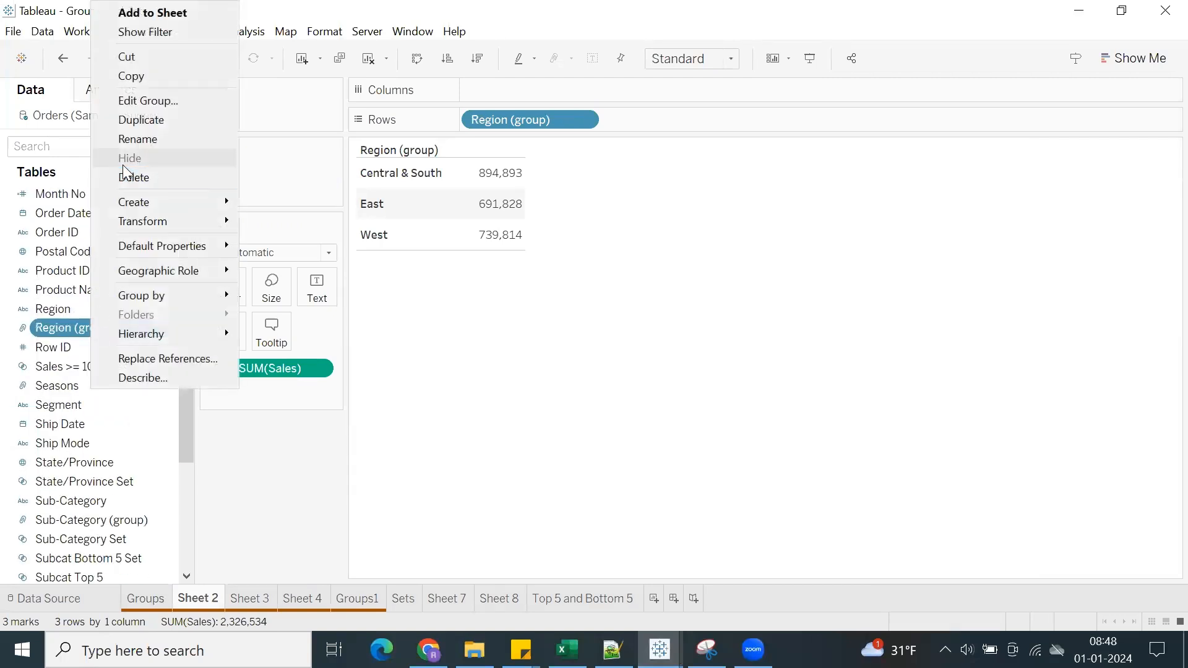
pyautogui.click(144, 100)
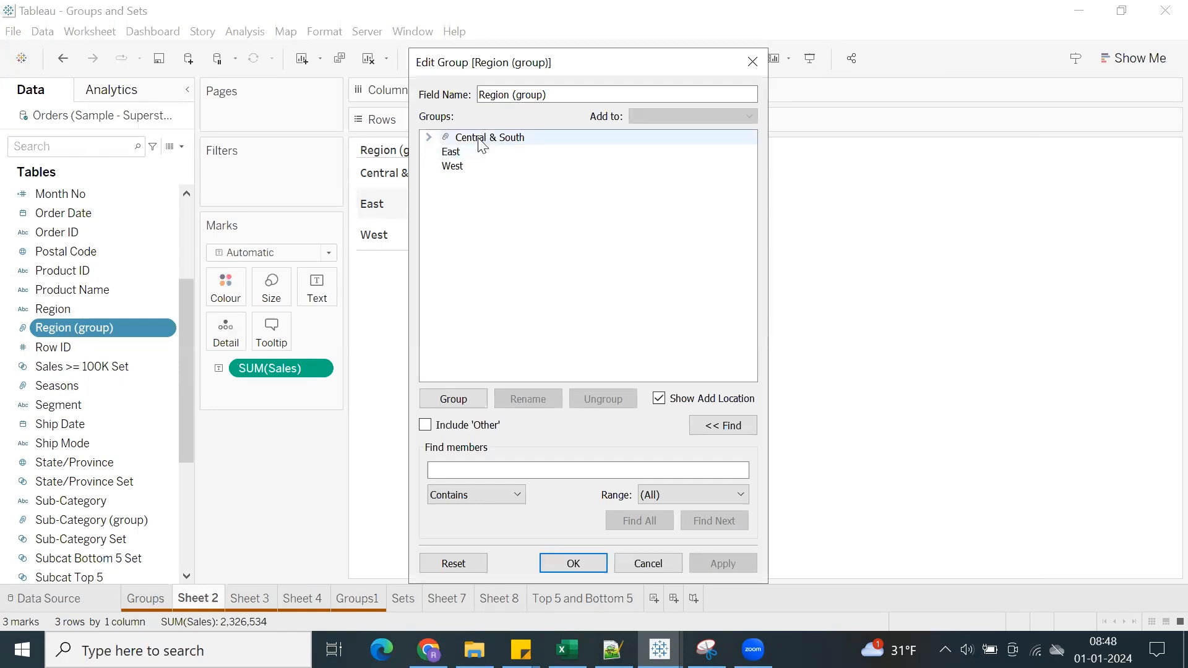
pyautogui.click(481, 142)
pyautogui.click(428, 137)
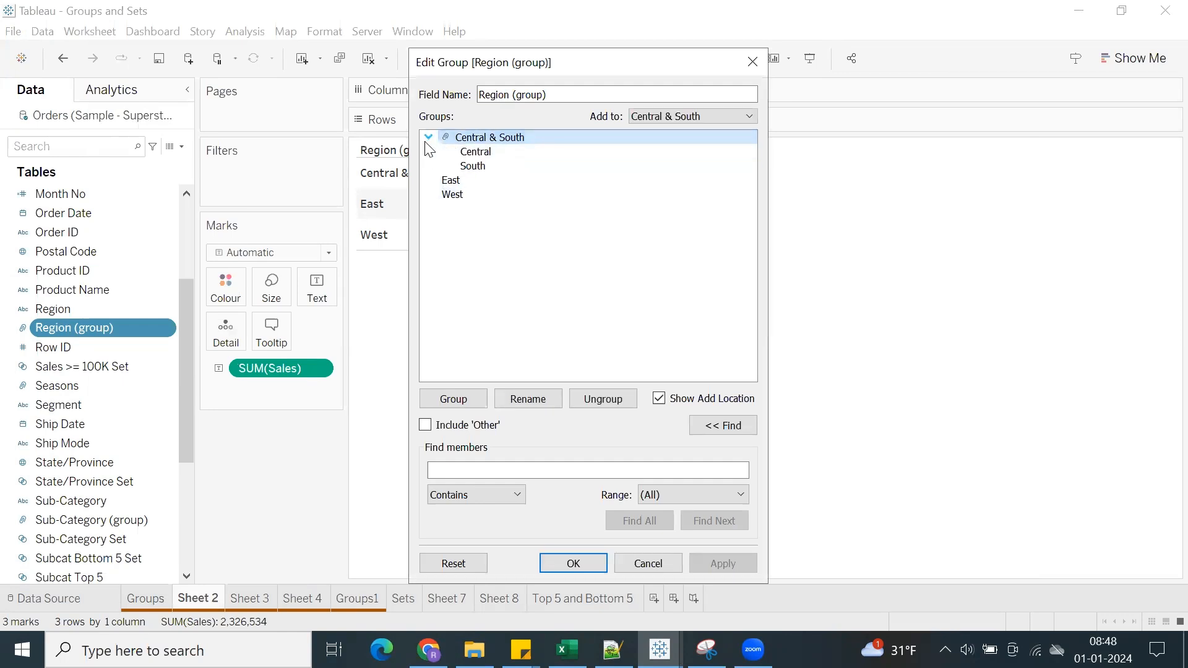
# Group East and West together in Region (group), accept the edit and make the table rows on Sheet 2 slightly taller.
pyautogui.click(453, 181)
pyautogui.keyDown('ctrl'); pyautogui.click(454, 196); pyautogui.keyUp('ctrl')
pyautogui.rightClick(453, 195)
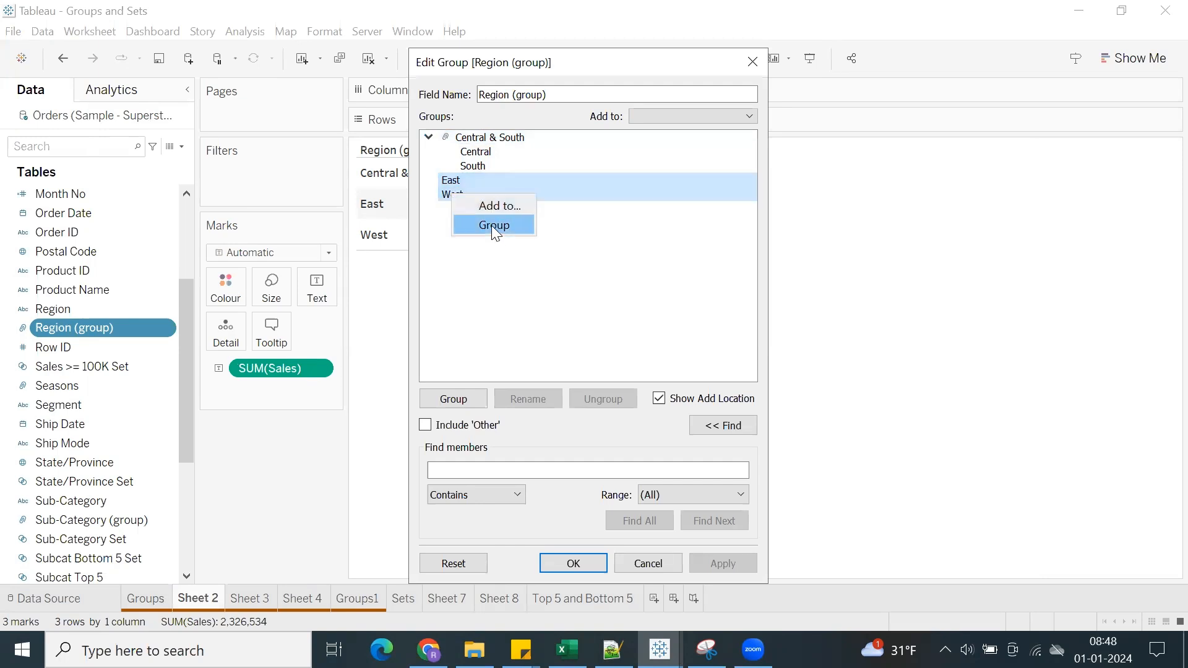
pyautogui.click(494, 225)
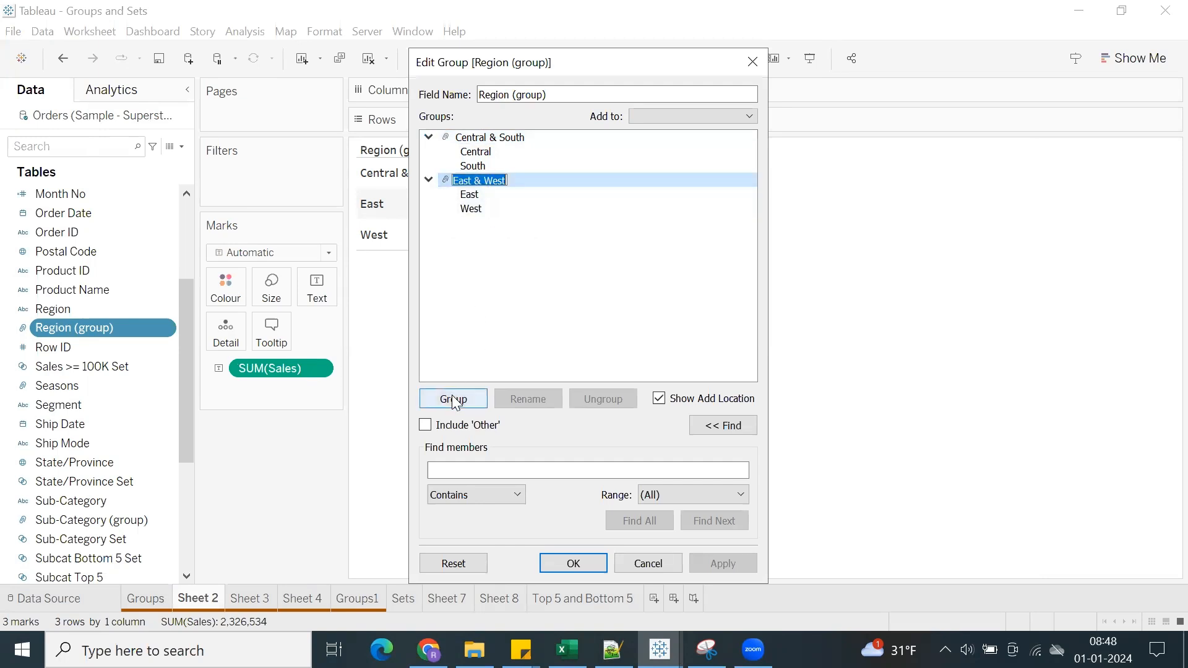
pyautogui.click(566, 563)
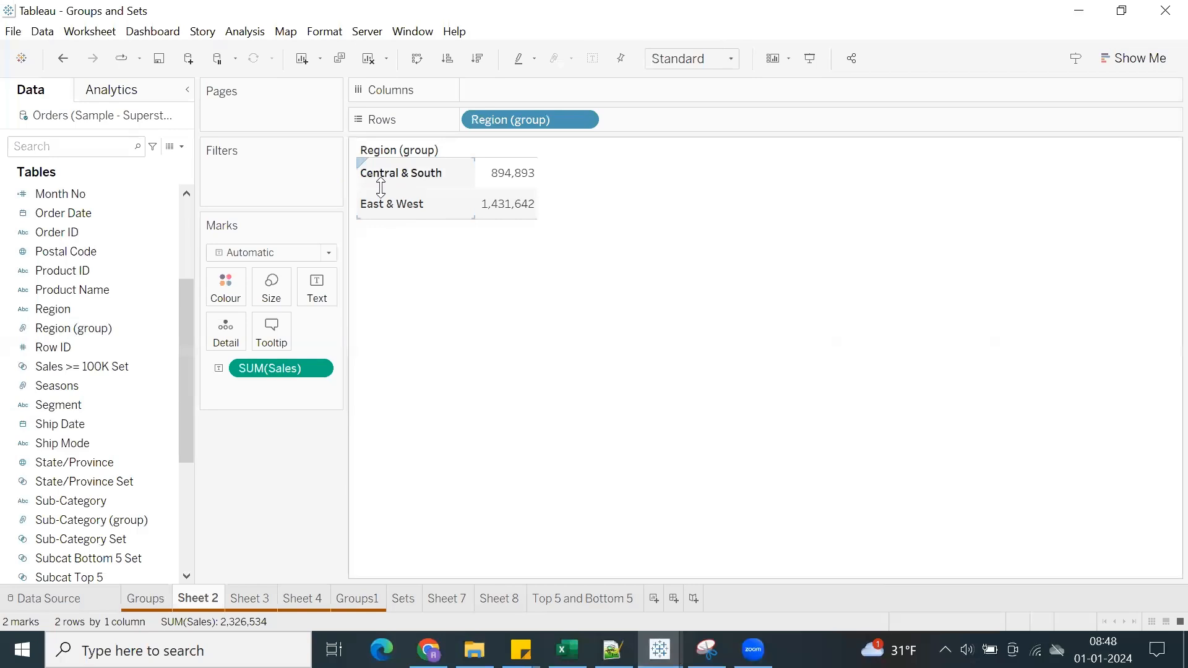
pyautogui.moveTo(381, 188); pyautogui.dragTo(381, 198)
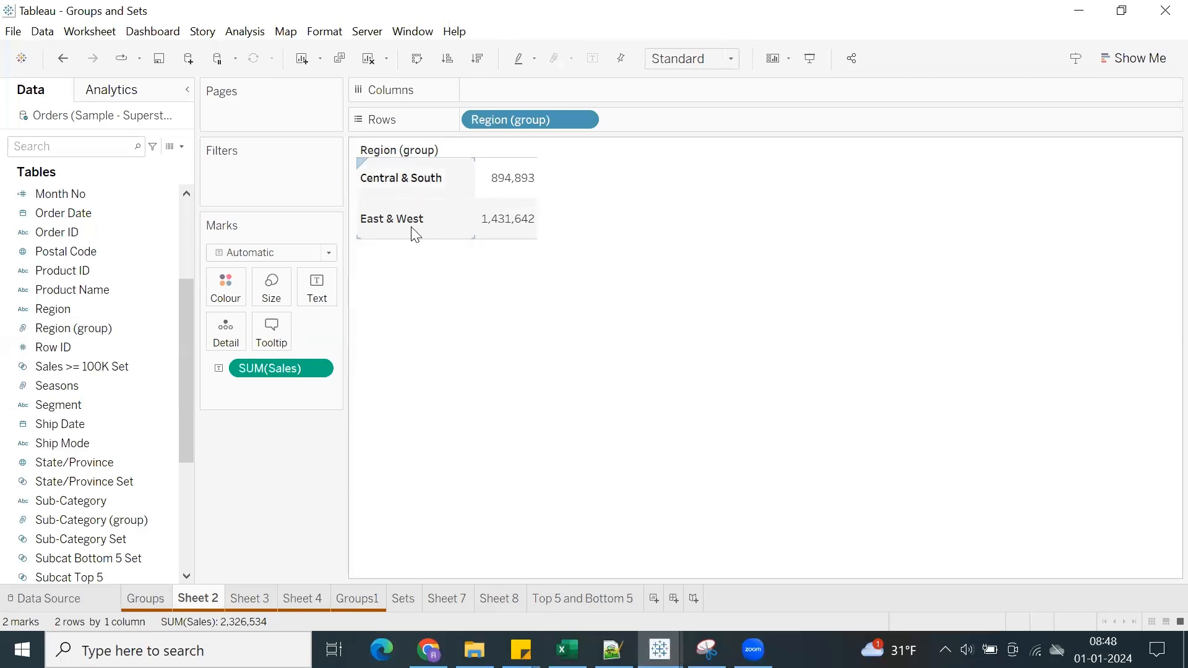
# Open Sheet 3 with the season-wise sales and inspect the definition of the Month No field.
pyautogui.click(246, 600)
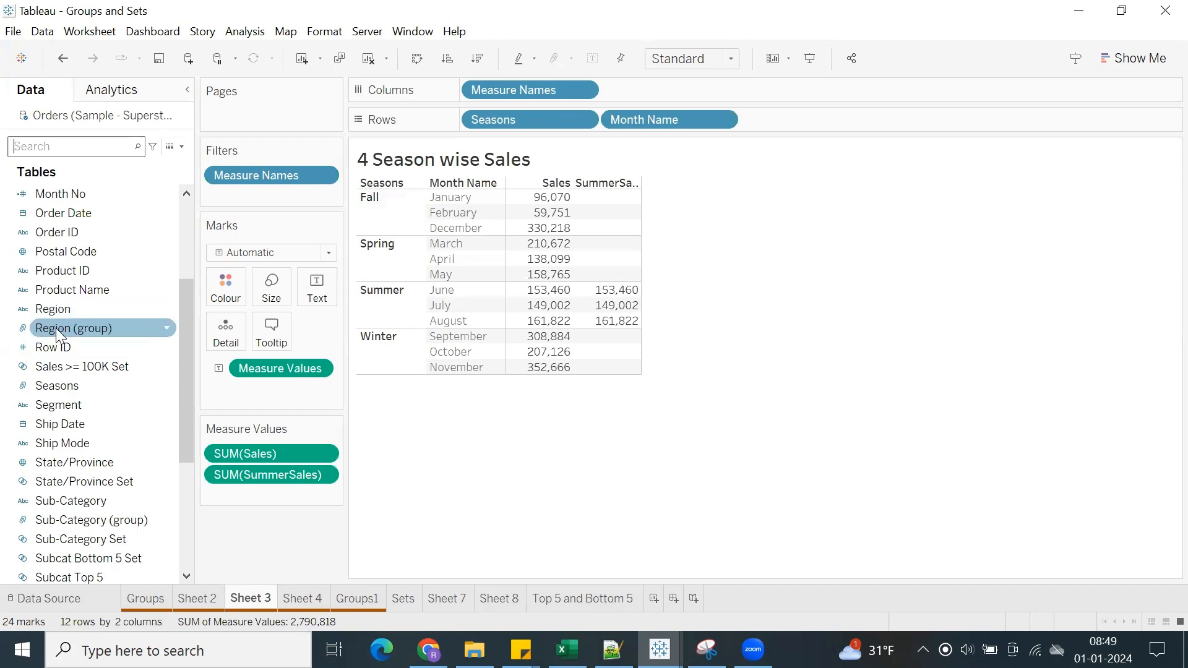
pyautogui.scroll(3, 62, 336)
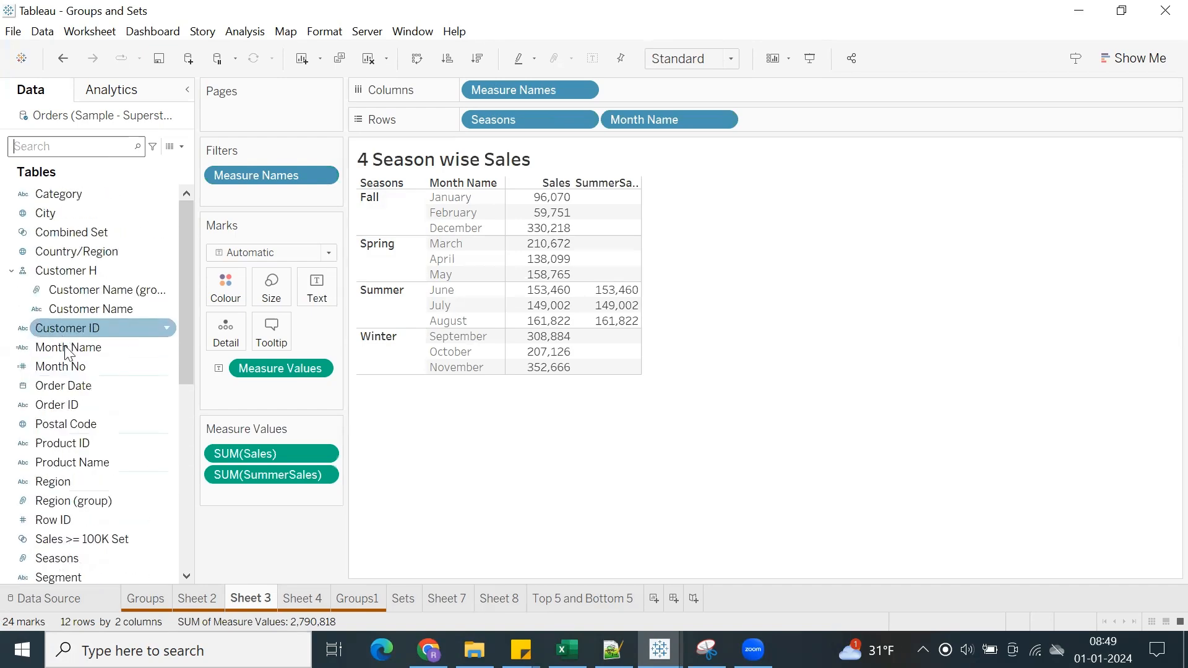
pyautogui.rightClick(65, 365)
pyautogui.click(115, 100)
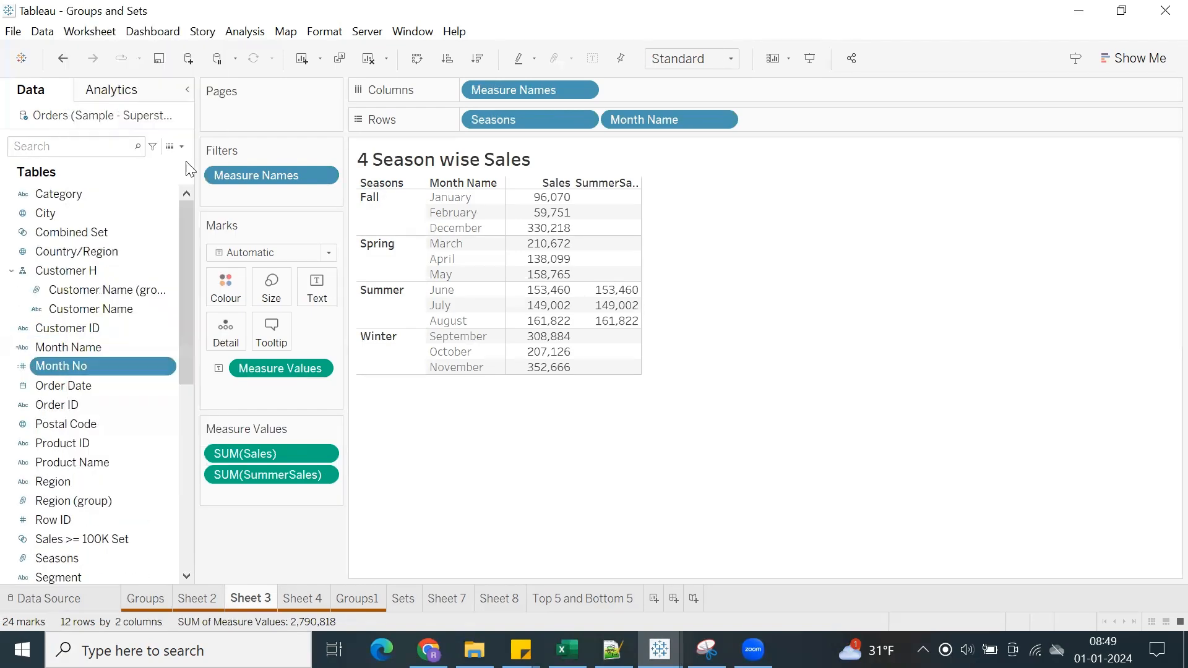
pyautogui.doubleClick(281, 288)
pyautogui.click(1073, 417)
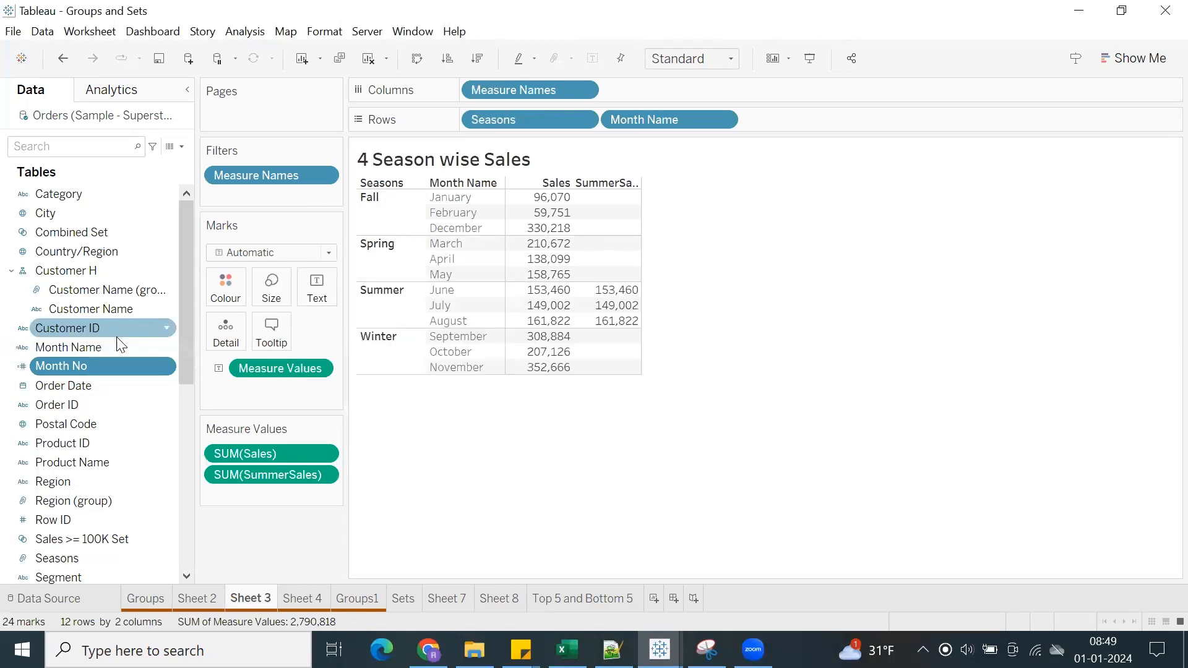
# Examine the month numbers assigned to each season in the Seasons group, leaving the group without changes.
pyautogui.scroll(-1, 67, 494)
pyautogui.rightClick(64, 504)
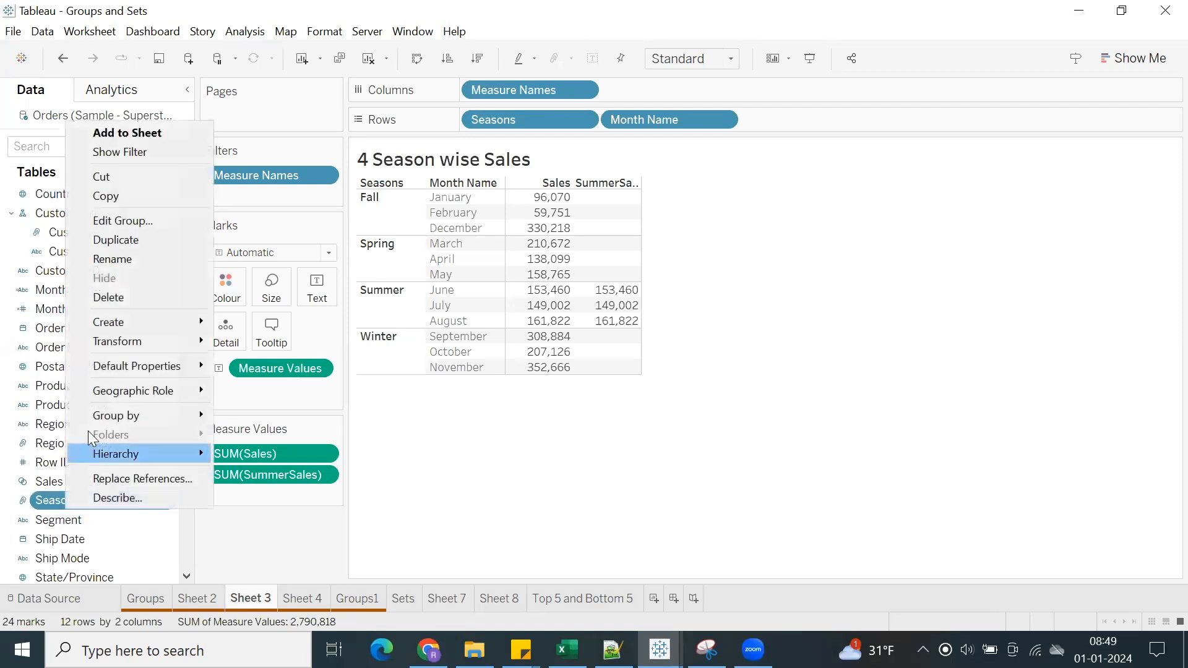
pyautogui.click(141, 221)
pyautogui.click(430, 138)
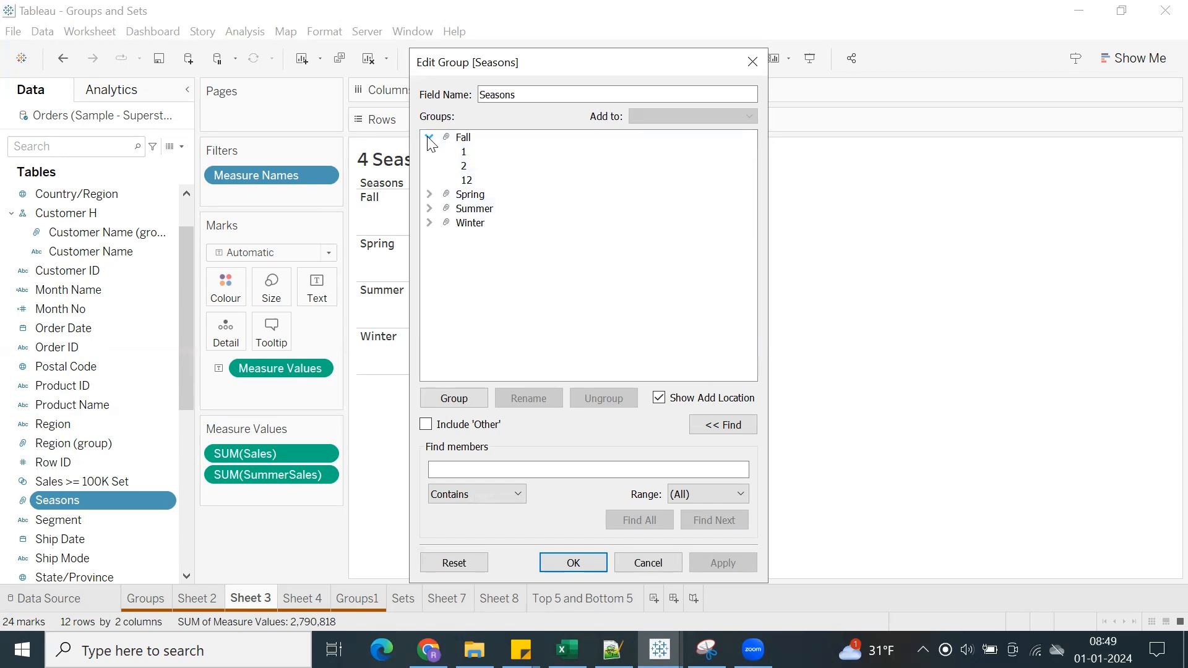
pyautogui.click(429, 138)
pyautogui.click(429, 152)
pyautogui.click(429, 209)
pyautogui.click(429, 265)
pyautogui.click(637, 568)
# Switch to the Excel notes, open the Groups and Set sheet and review the notes on Groups.
pyautogui.hotkey('alt', 'Tab')
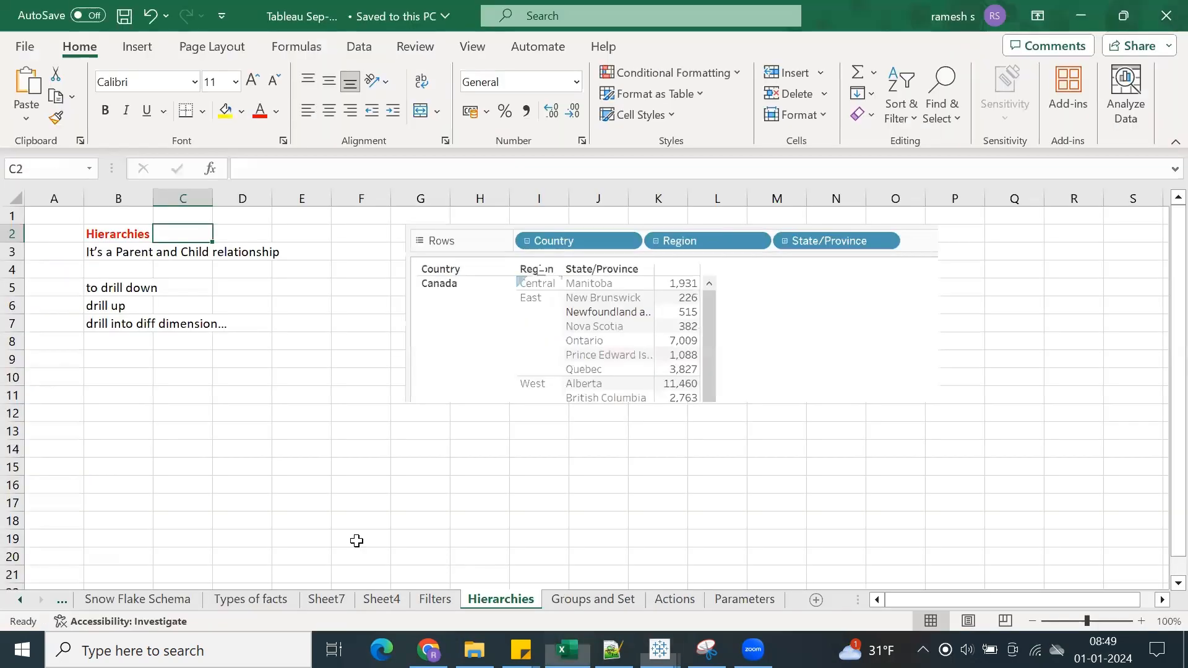
pyautogui.click(592, 599)
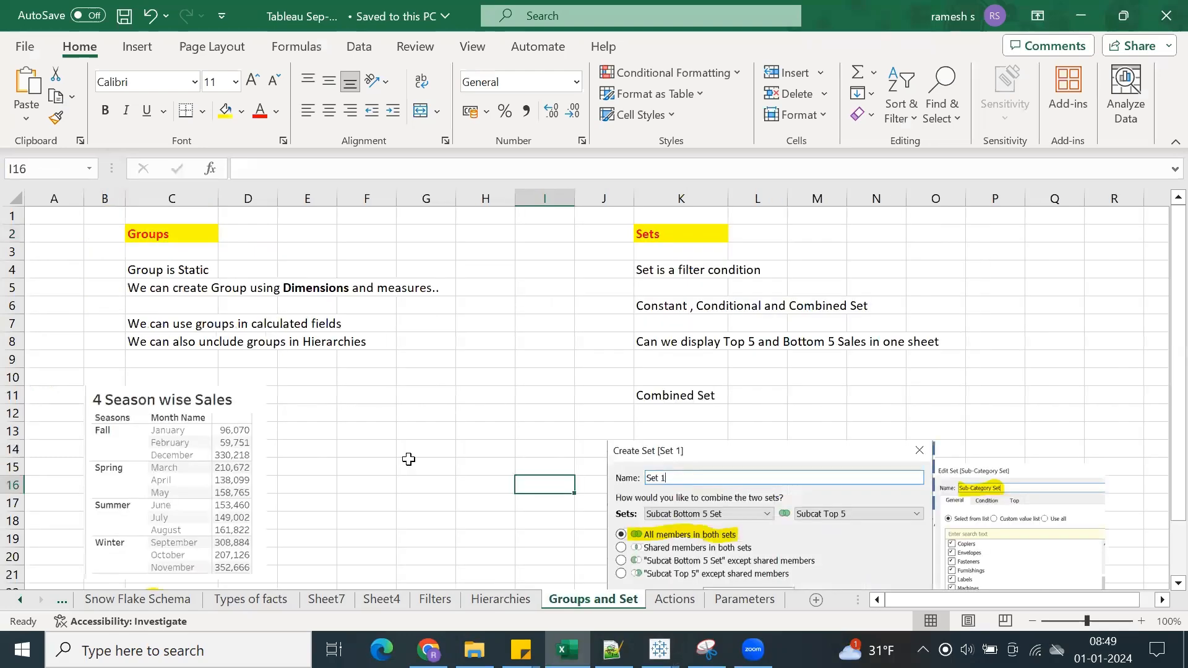
pyautogui.click(188, 273)
pyautogui.click(189, 289)
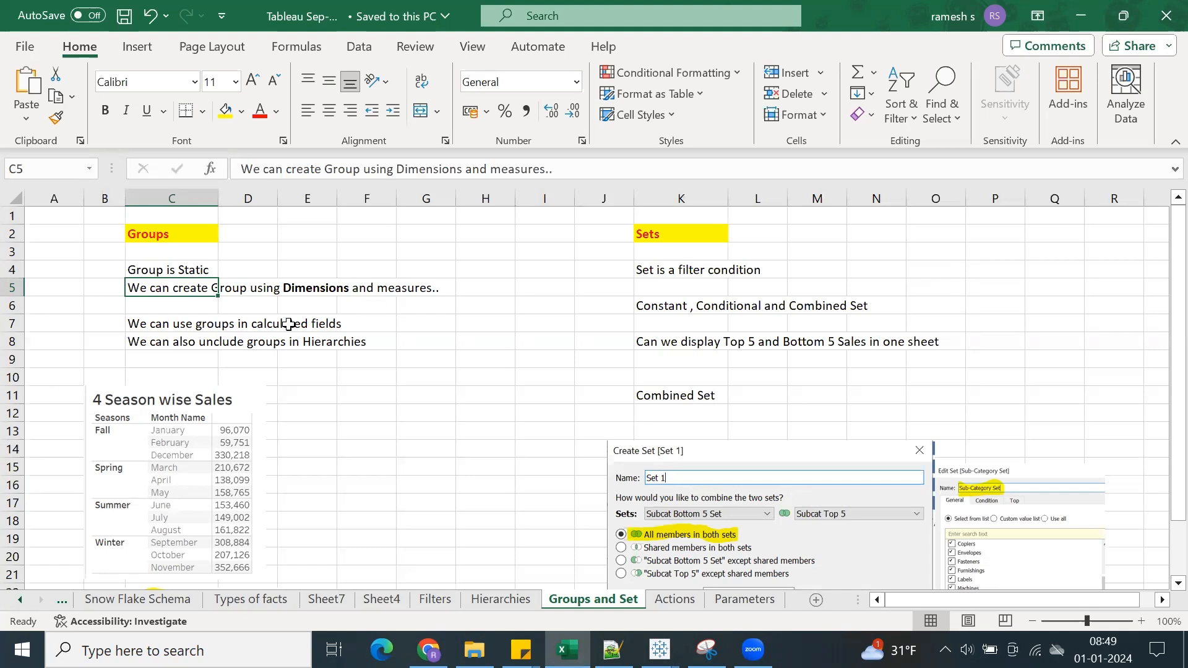
pyautogui.click(162, 323)
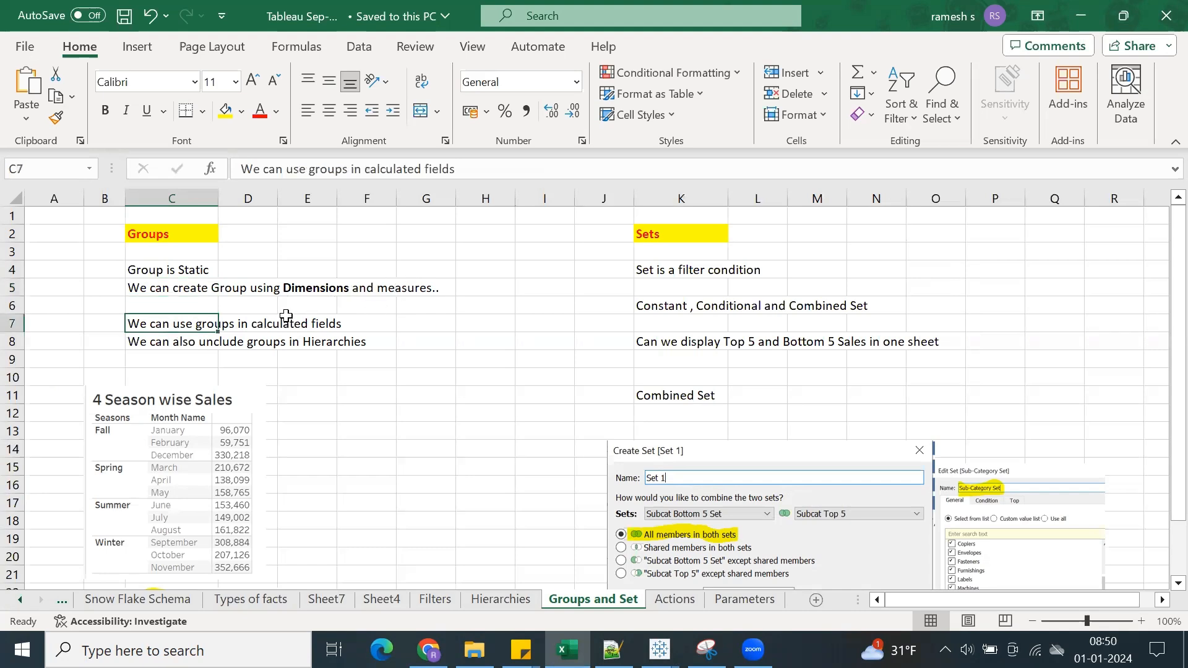
pyautogui.click(180, 345)
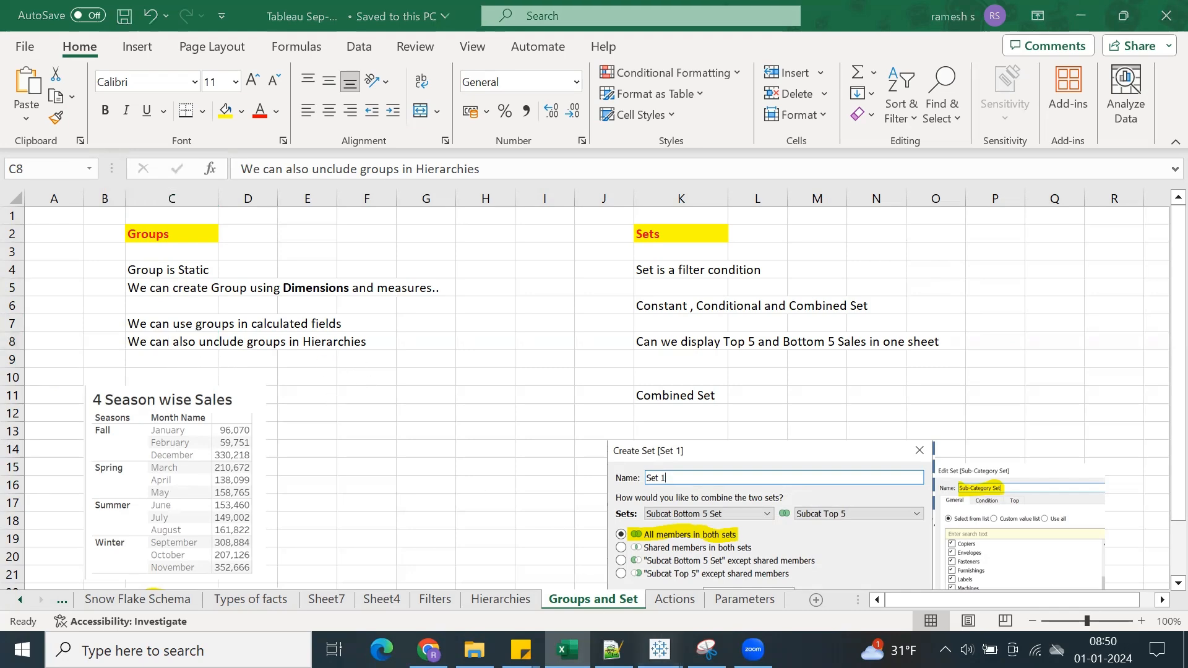
# Switch to the Groups and Sets workbook in Tableau and examine the group and field inside the Customer H hierarchy.
pyautogui.moveTo(660, 650)
pyautogui.click(578, 581)
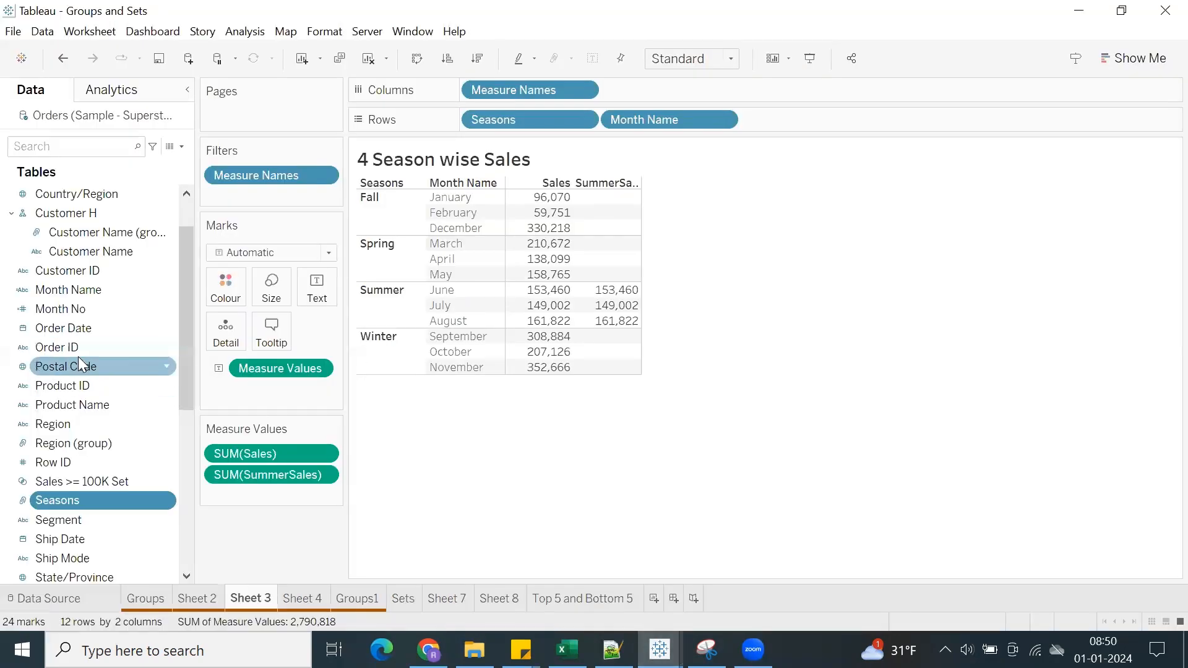
pyautogui.click(68, 238)
pyautogui.click(72, 250)
pyautogui.click(69, 232)
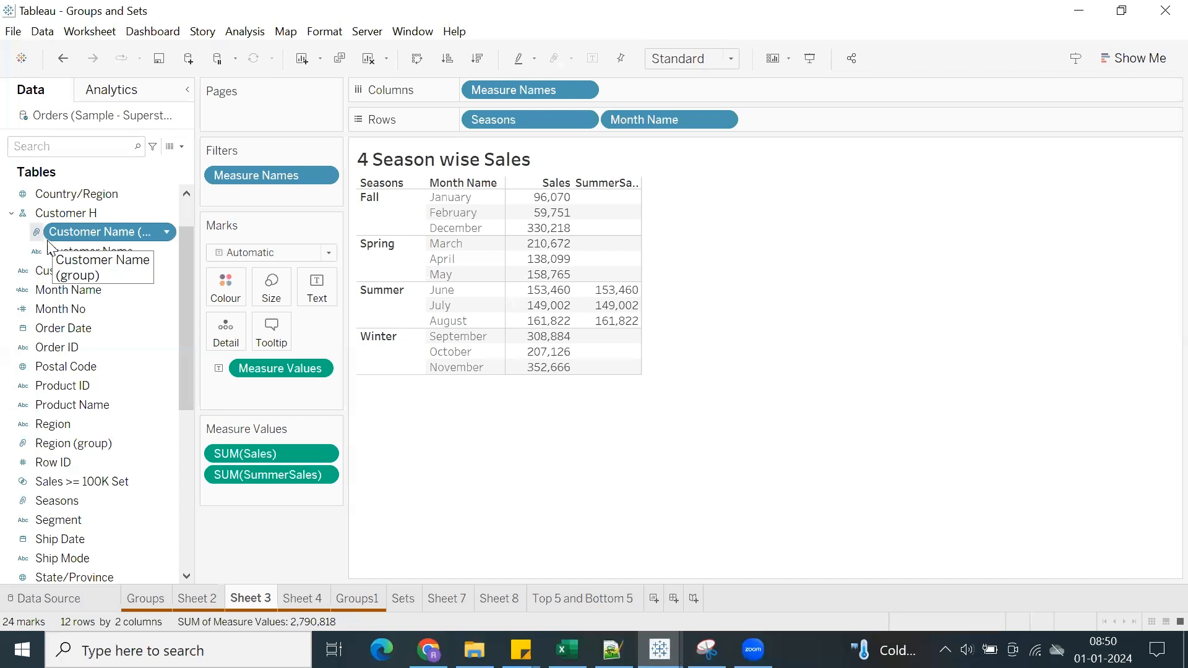
pyautogui.click(61, 253)
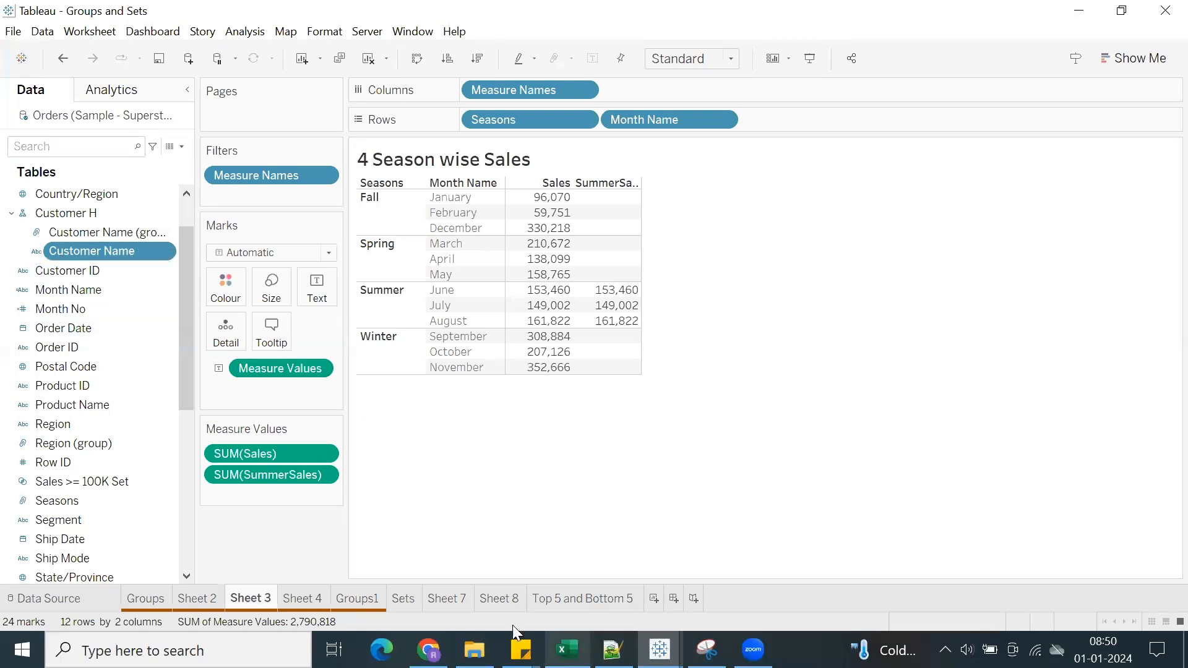
# Open the Sets sheet and view the options for creating a set from Region, without creating one.
pyautogui.click(402, 598)
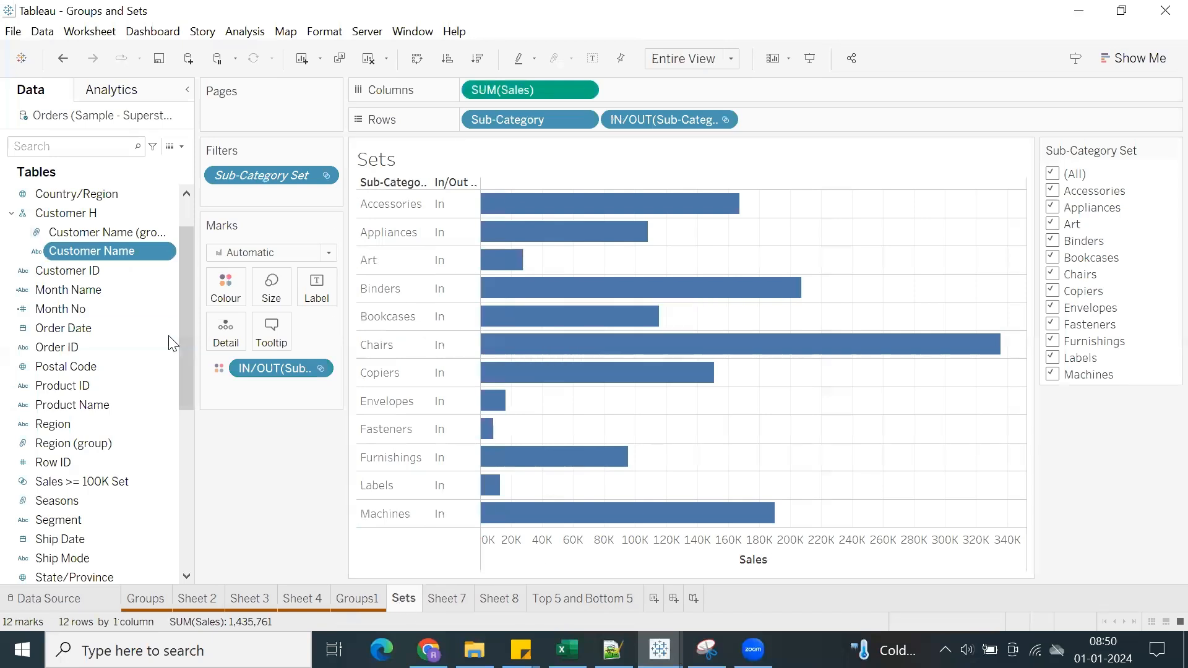
pyautogui.click(53, 425)
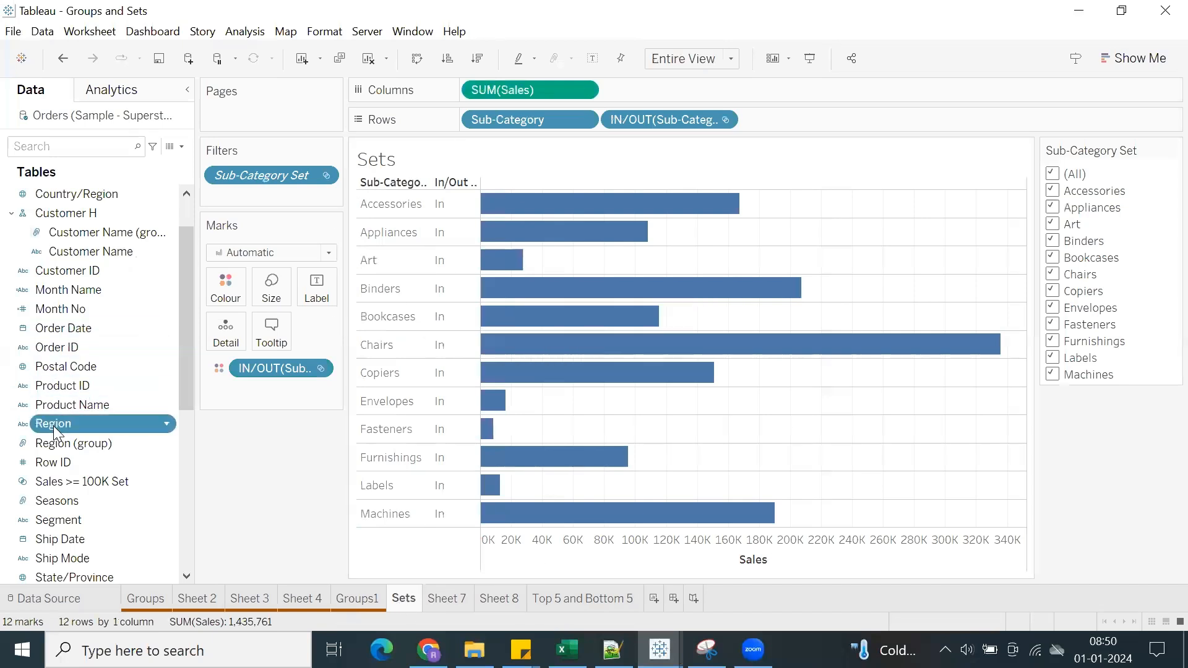
pyautogui.rightClick(53, 425)
pyautogui.moveTo(111, 202)
pyautogui.click(241, 239)
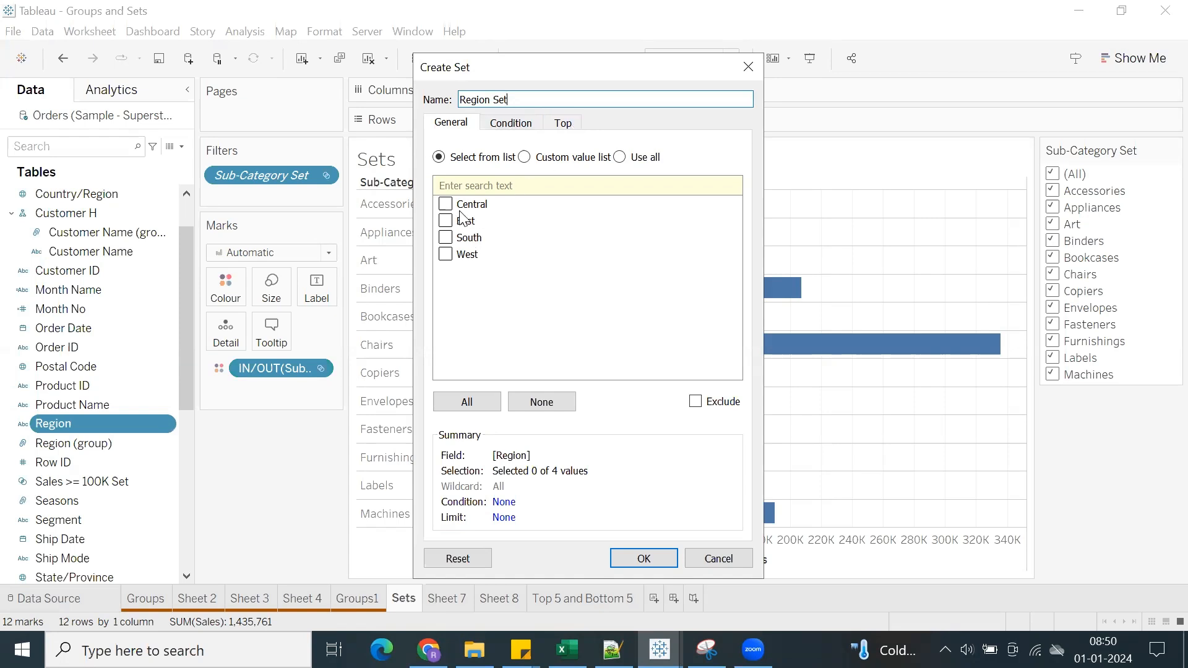
pyautogui.click(701, 560)
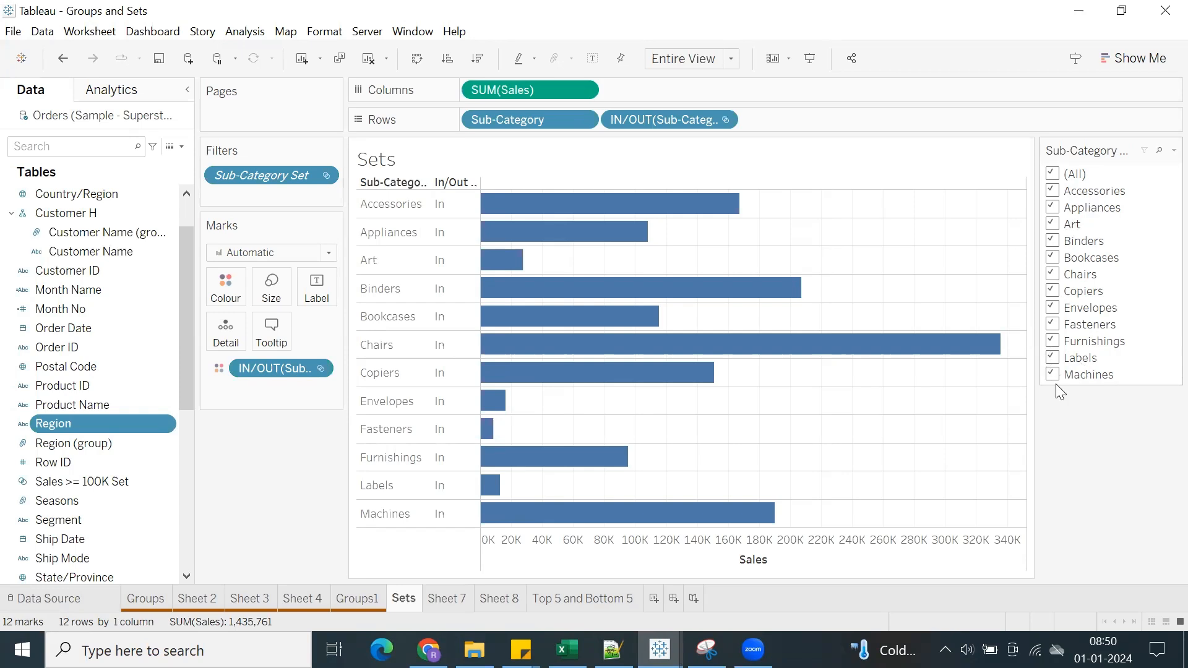
# Show the member control for Sub-Category Set and include Paper, Phones, Storage, Supplies and Tables in the set.
pyautogui.rightClick(275, 176)
pyautogui.click(301, 211)
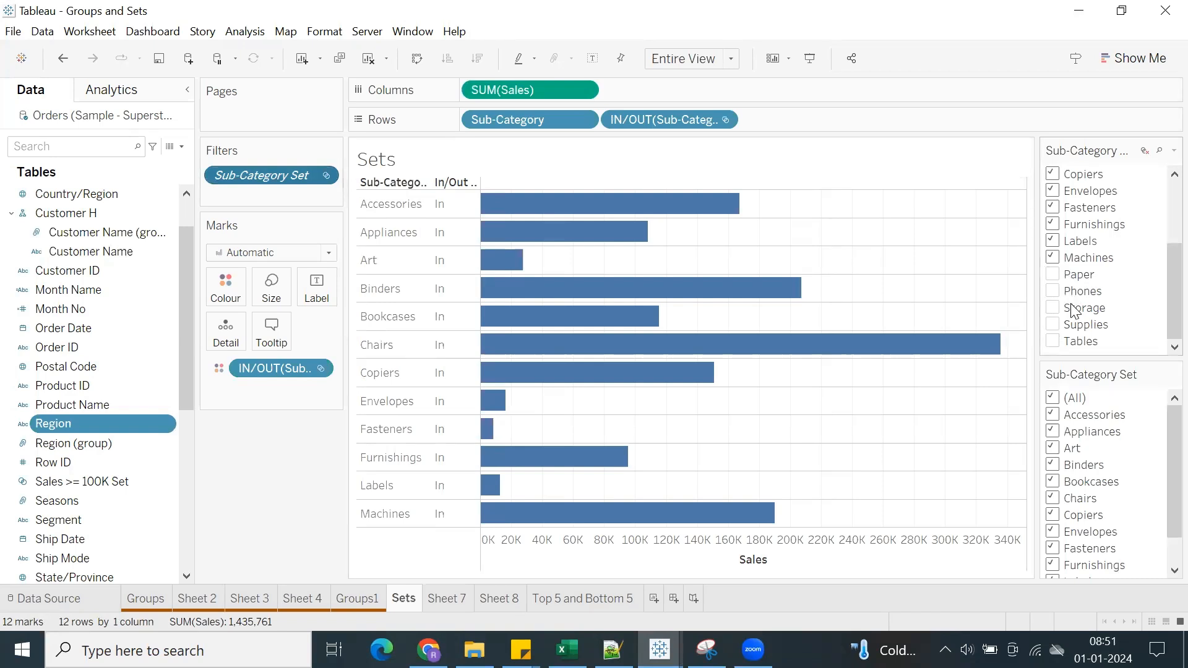
pyautogui.scroll(3, 1092, 300)
pyautogui.scroll(-3, 1090, 300)
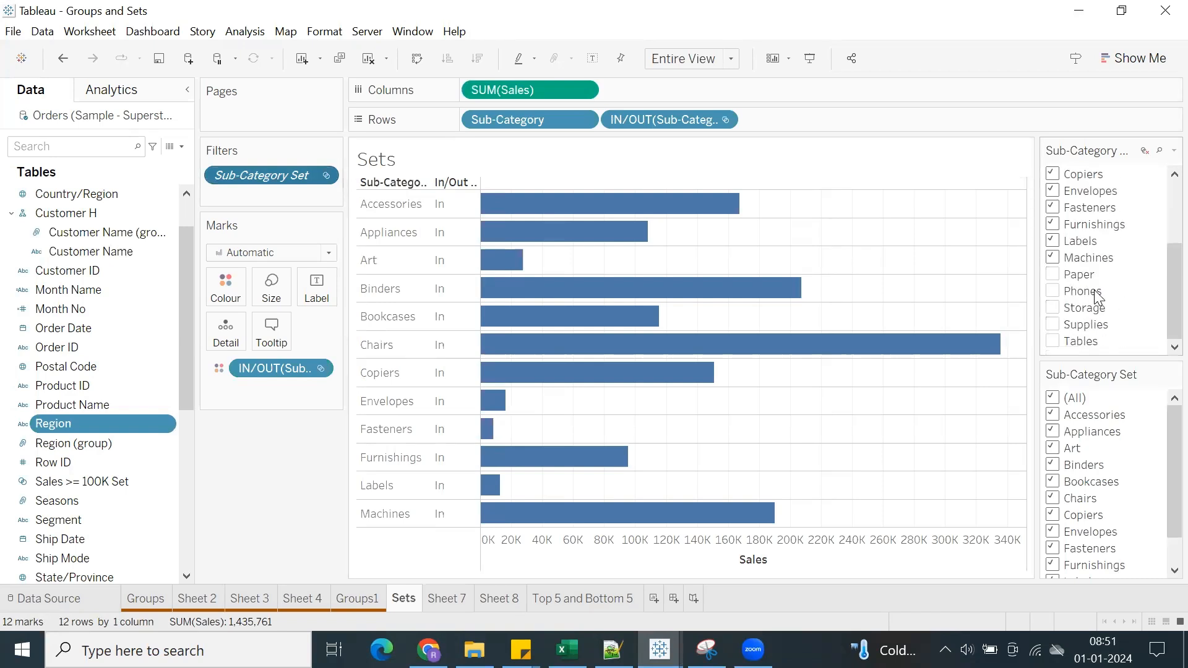
pyautogui.click(1053, 275)
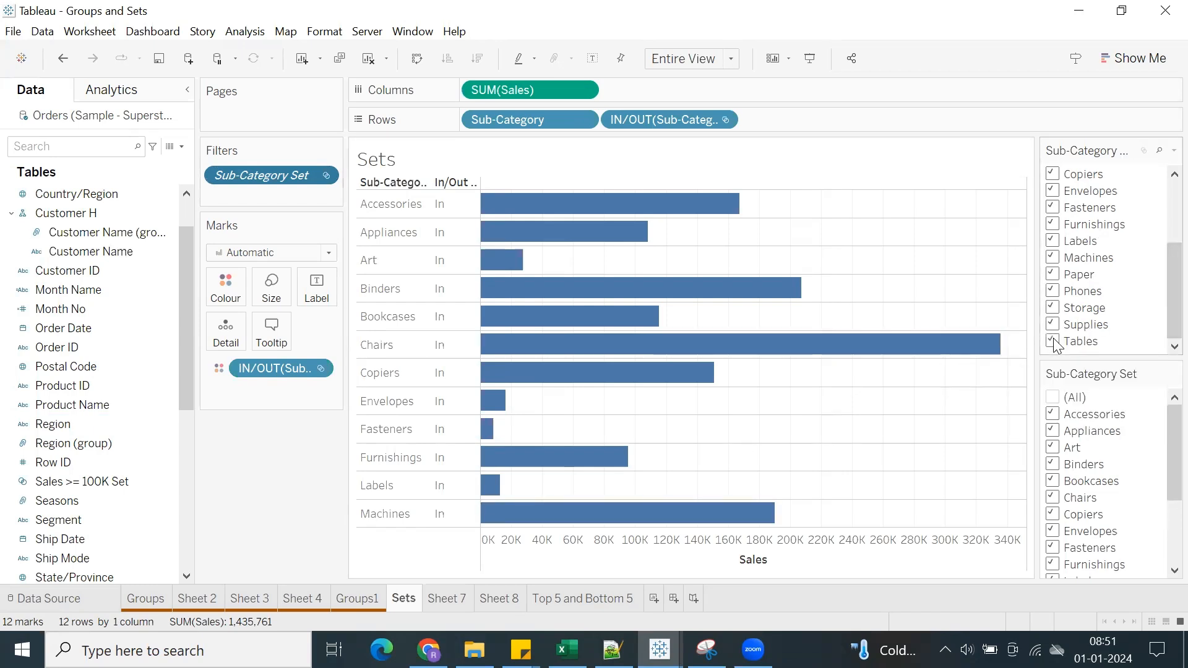
pyautogui.scroll(-3, 1159, 452)
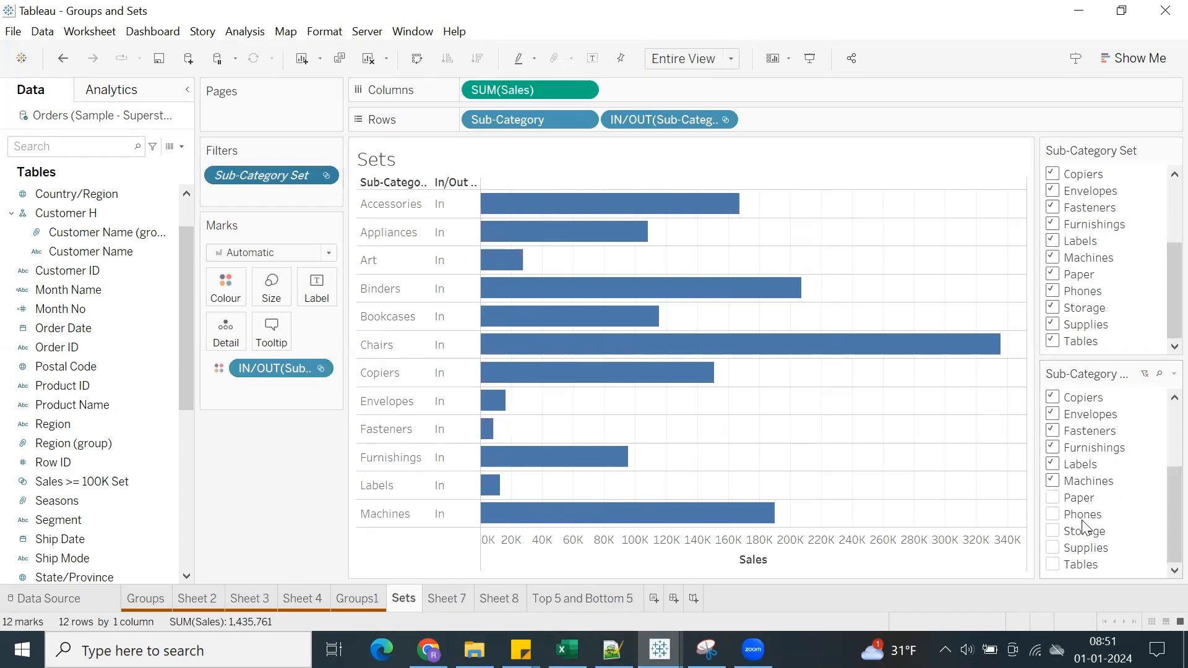
# Remove Tables, Supplies, Storage, Phones and Paper from Sub-Category Set, keeping Machines included, and hide the set's member control.
pyautogui.click(1052, 342)
pyautogui.click(1052, 325)
pyautogui.click(1052, 308)
pyautogui.click(1052, 291)
pyautogui.click(1053, 275)
pyautogui.click(1052, 258)
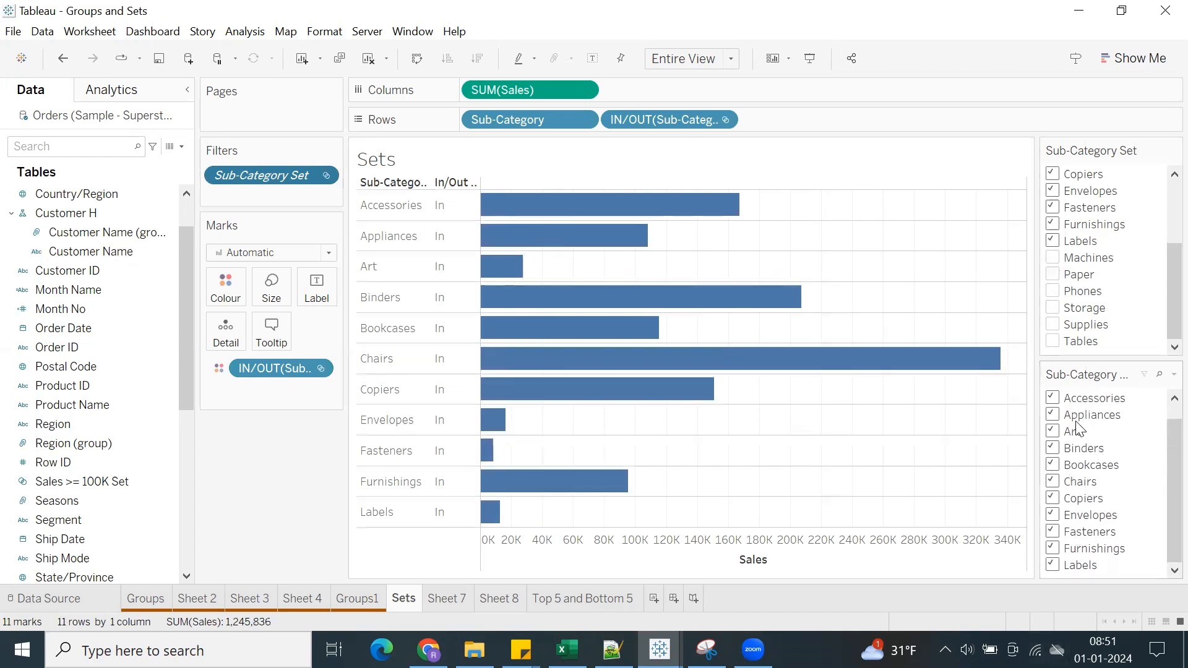
pyautogui.click(1052, 258)
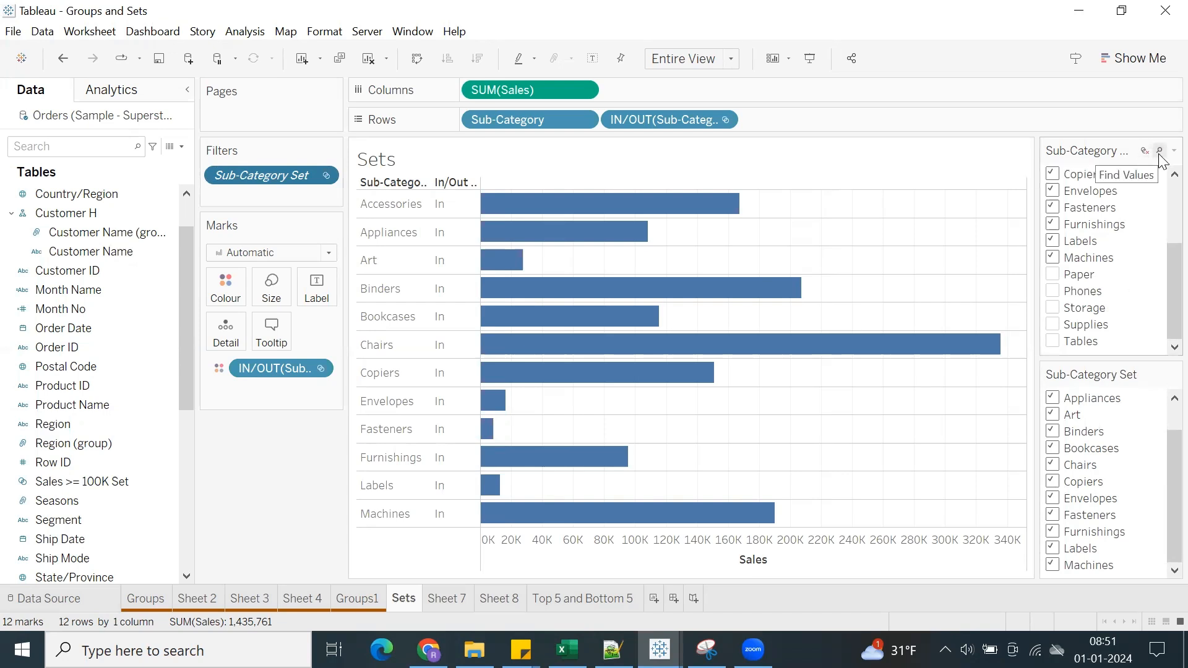
pyautogui.click(1173, 150)
pyautogui.click(1009, 459)
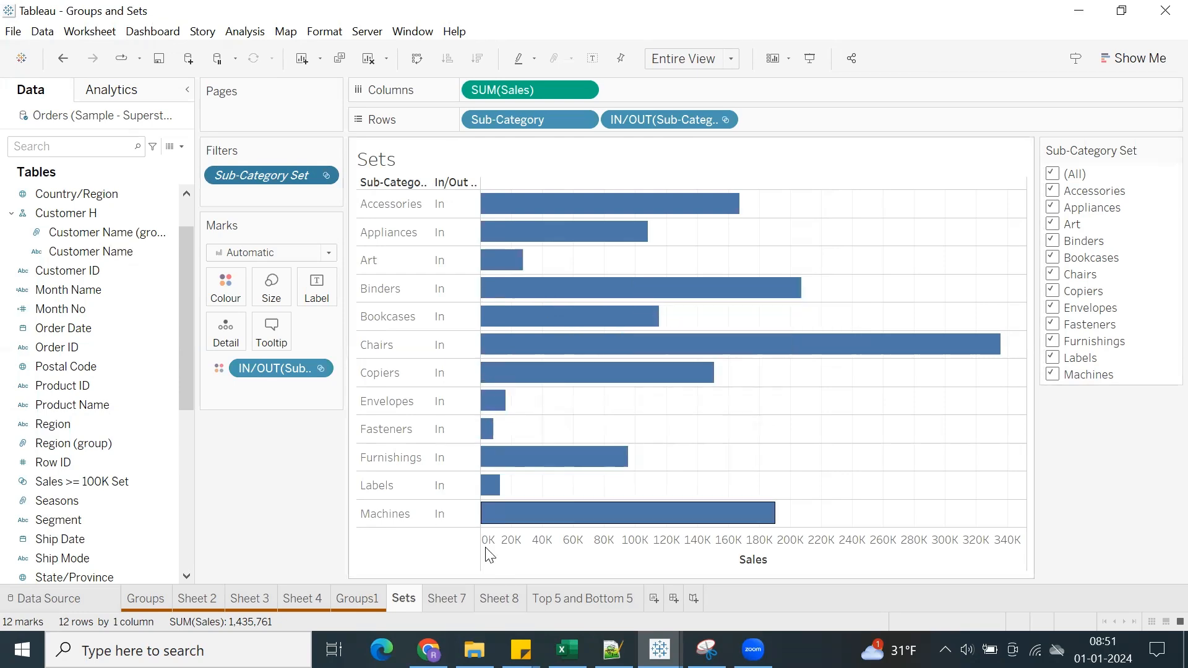
# View Sheet 7, open Sheet 8 and inspect the general, condition and top settings of the Sales >= 100K Set.
pyautogui.click(435, 601)
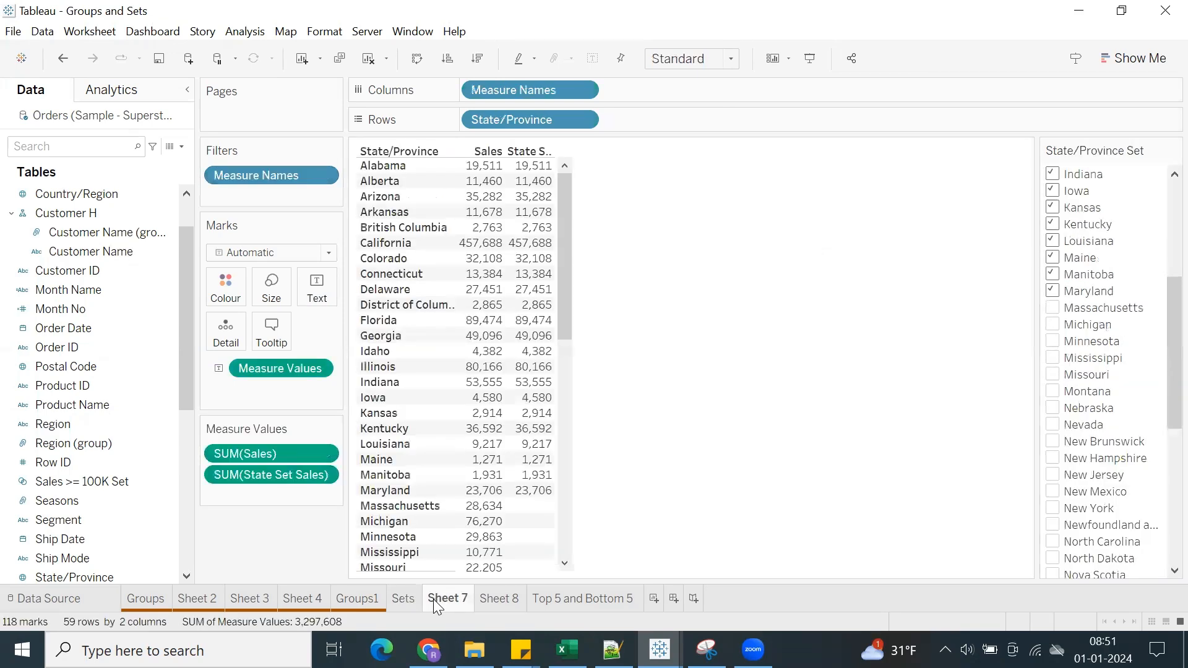
pyautogui.click(498, 599)
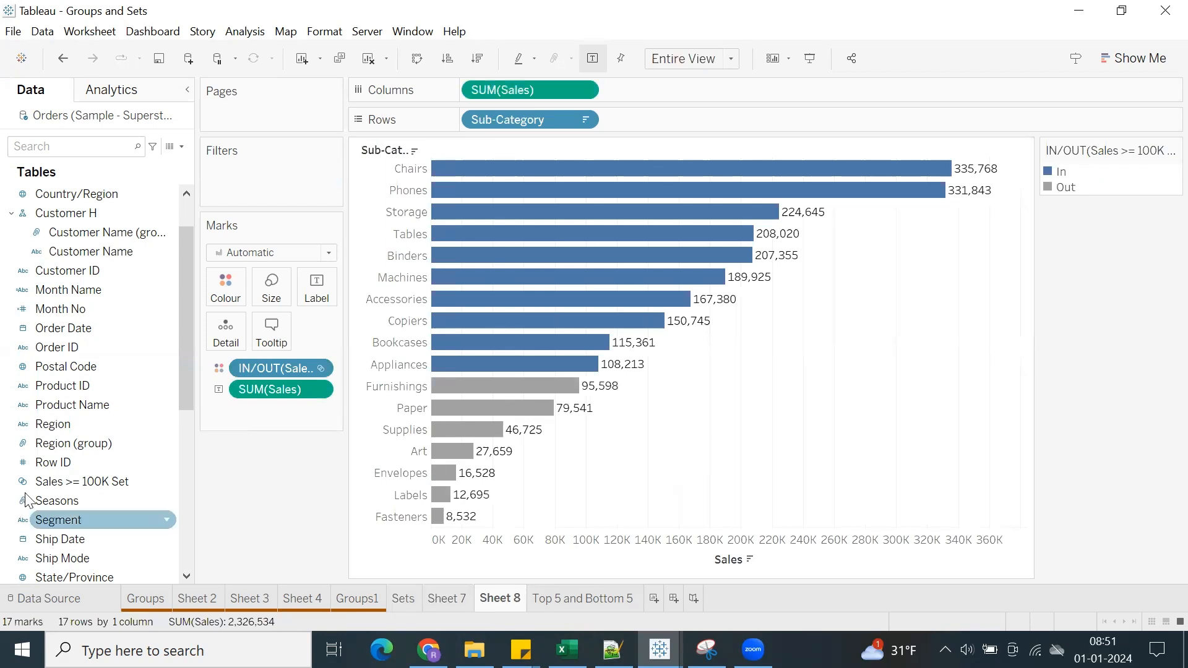
pyautogui.rightClick(73, 486)
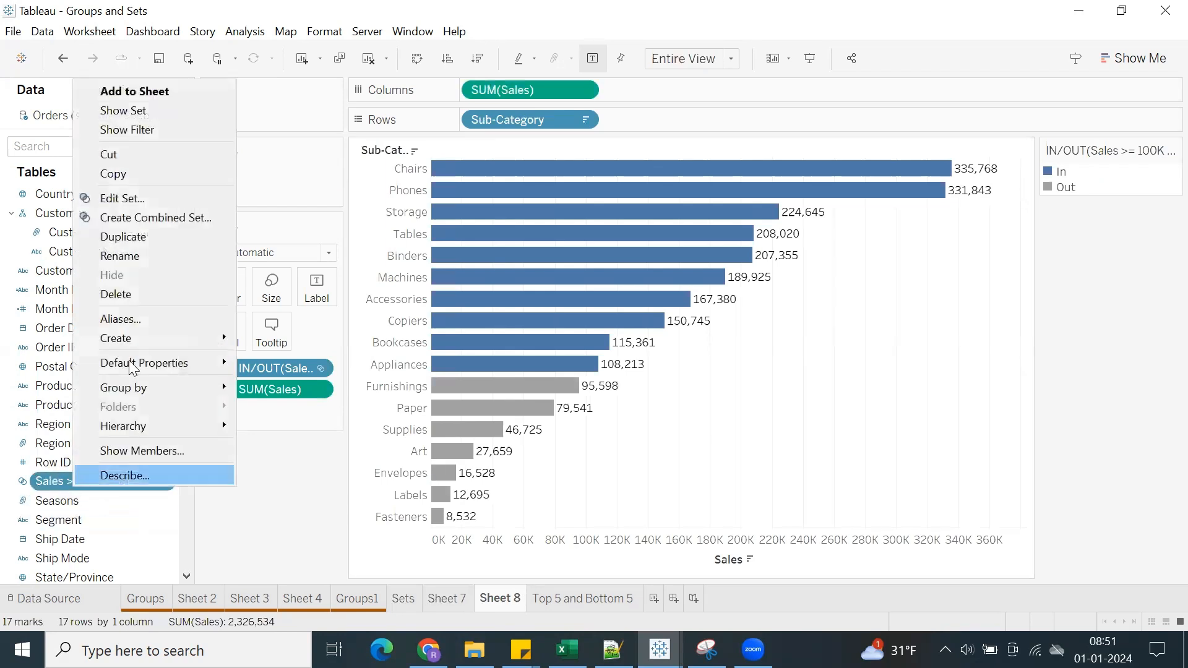
pyautogui.click(160, 199)
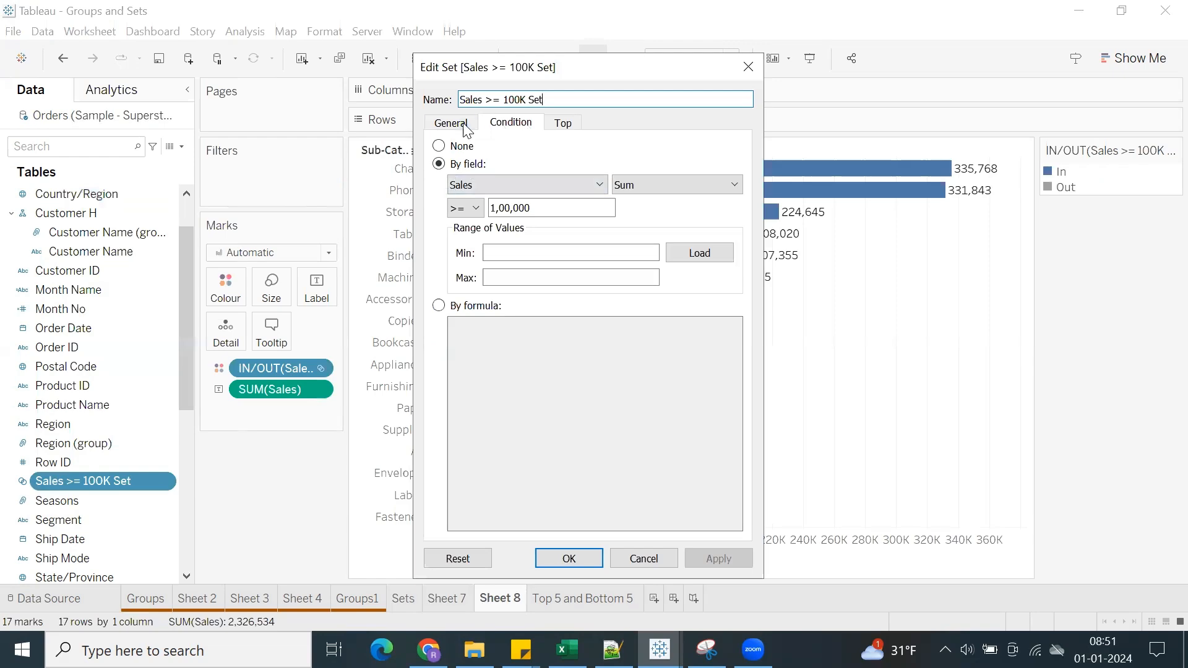
pyautogui.click(468, 127)
pyautogui.click(511, 123)
pyautogui.click(560, 130)
pyautogui.click(510, 123)
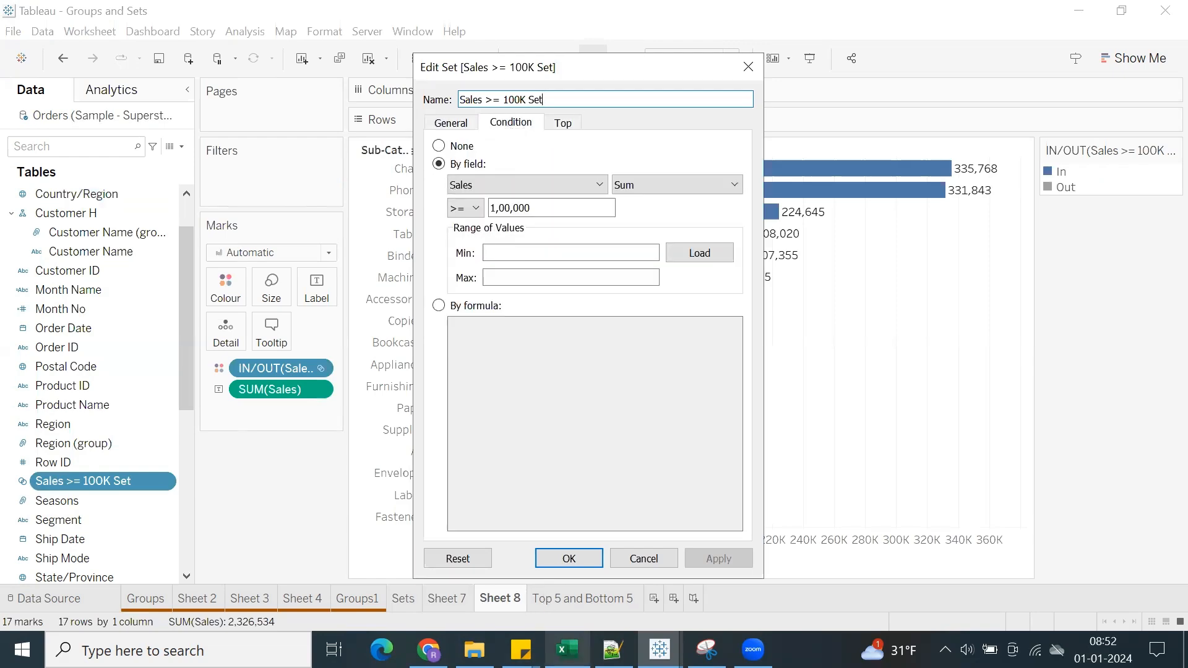
# Switch to the Excel notes and review the set types and the combined set example.
pyautogui.click(568, 650)
pyautogui.click(709, 305)
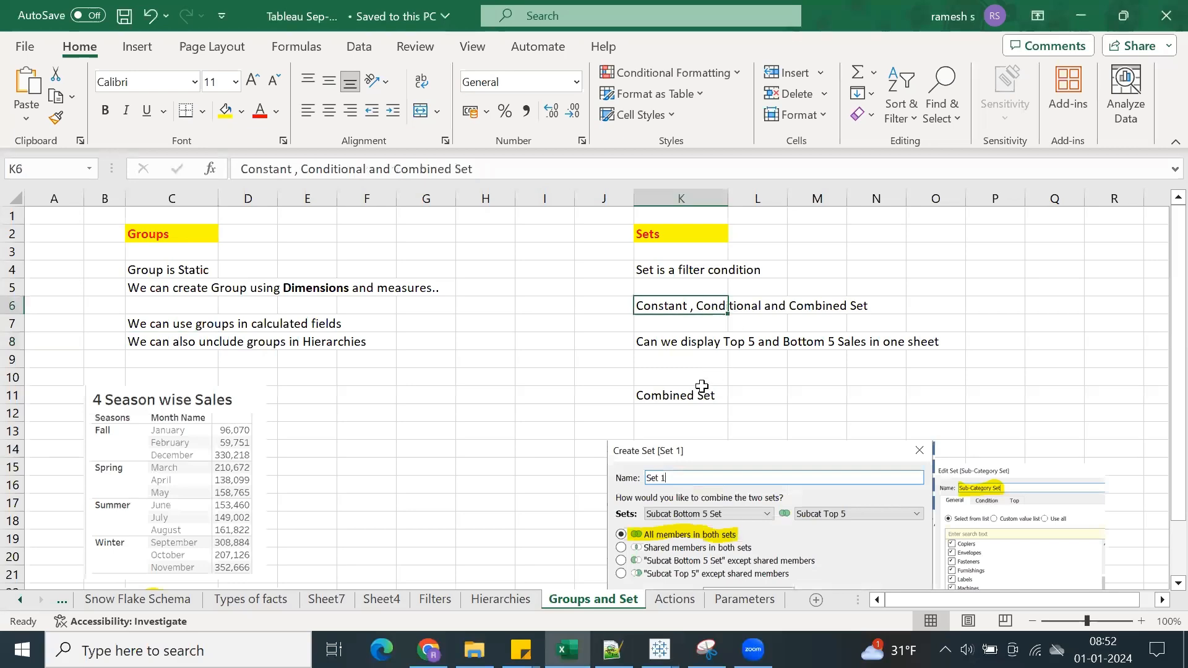
pyautogui.scroll(-2, 702, 386)
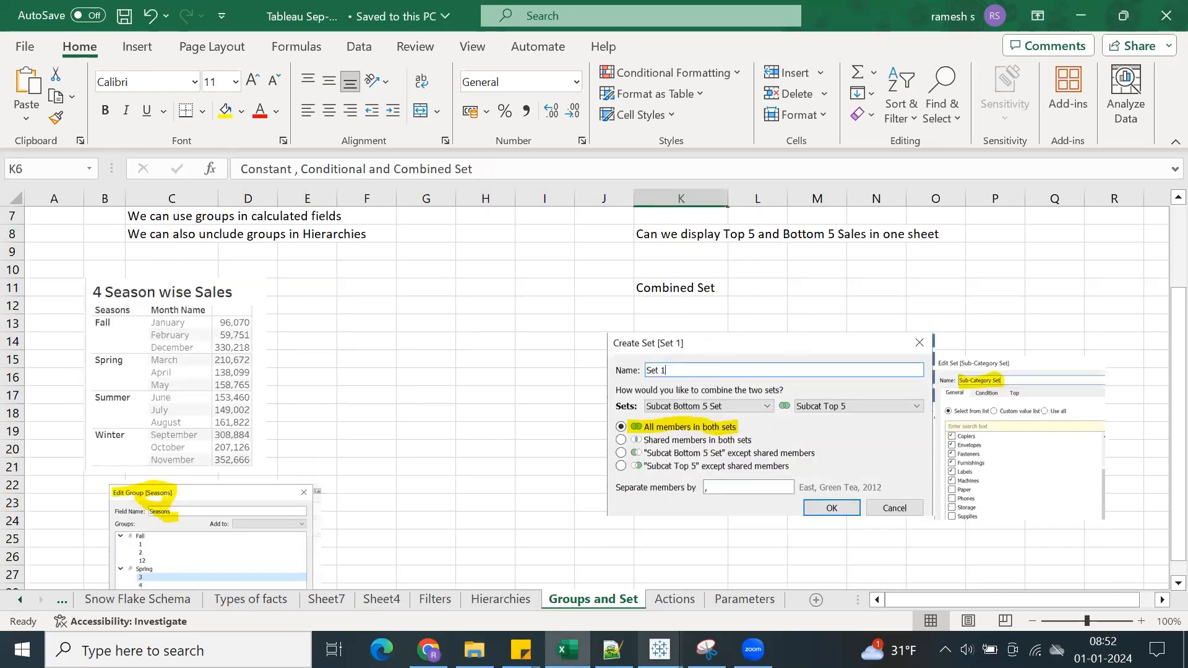
# Return to the Groups and Sets workbook in Tableau and close the Sales >= 100K Set definition without changes.
pyautogui.click(659, 649)
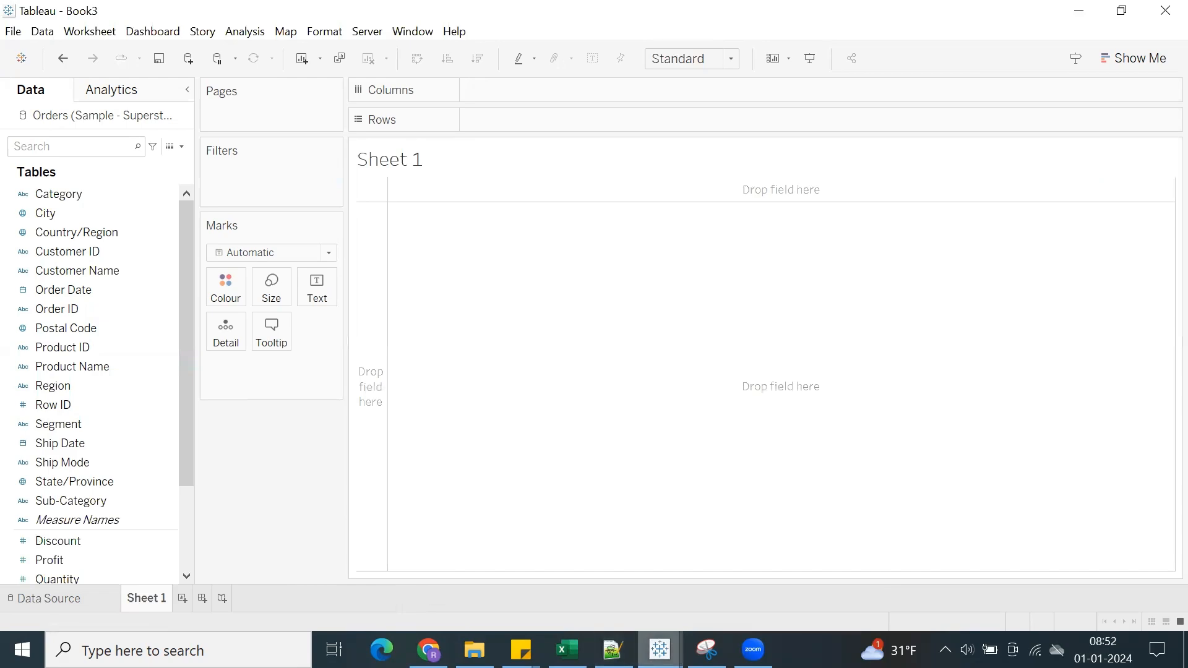
pyautogui.click(659, 650)
pyautogui.click(597, 566)
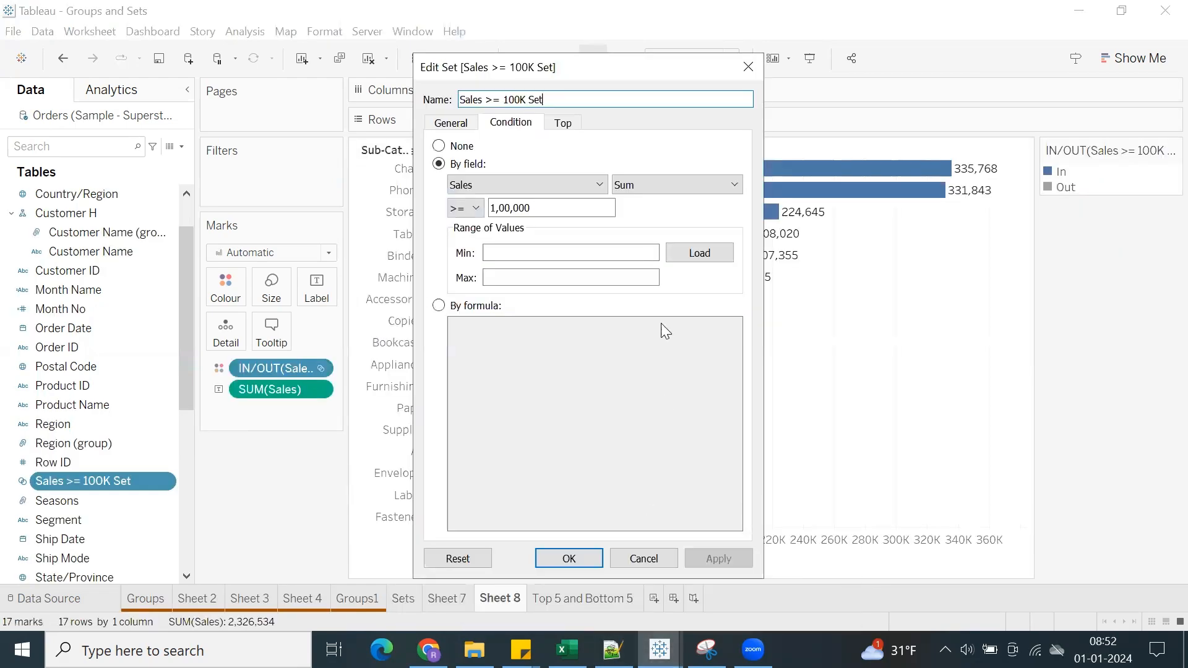
pyautogui.click(636, 563)
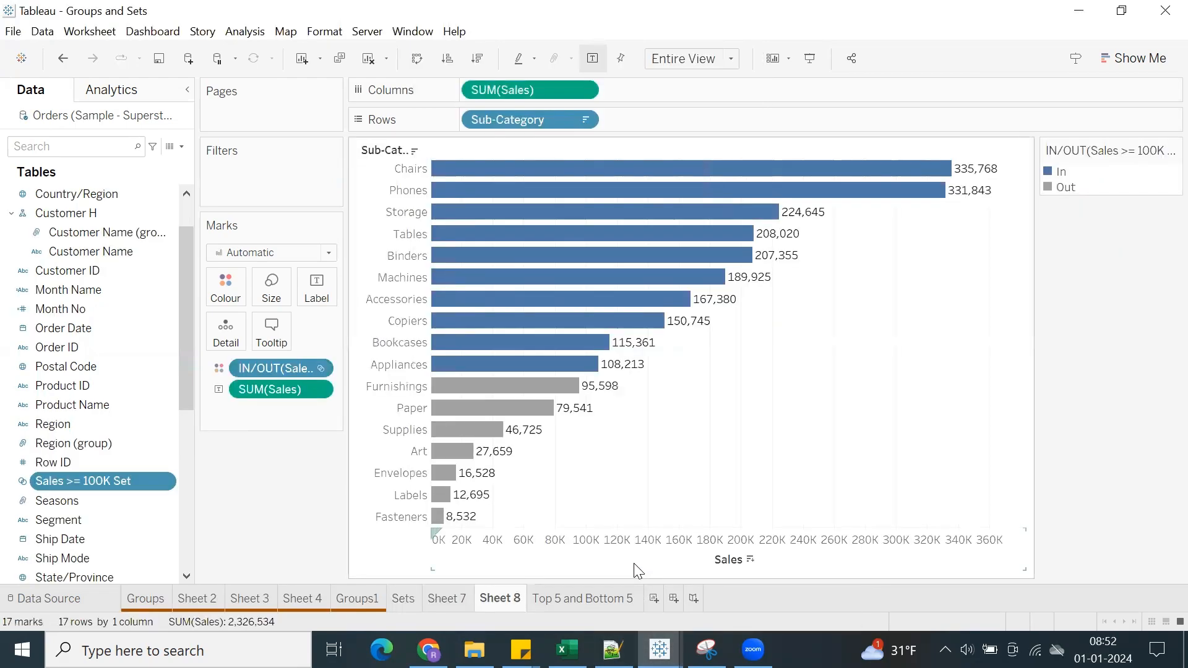
# Open the Top 5 and Bottom 5 sheet and colour its sheet tab red.
pyautogui.rightClick(583, 596)
pyautogui.moveTo(739, 584)
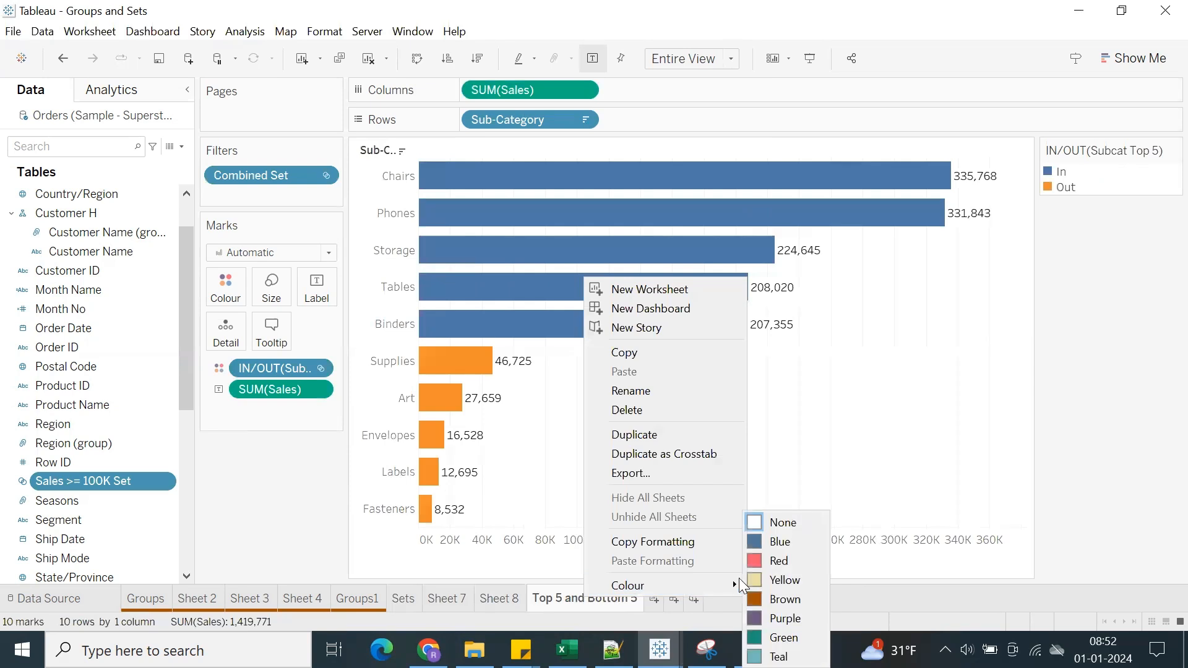
pyautogui.click(770, 561)
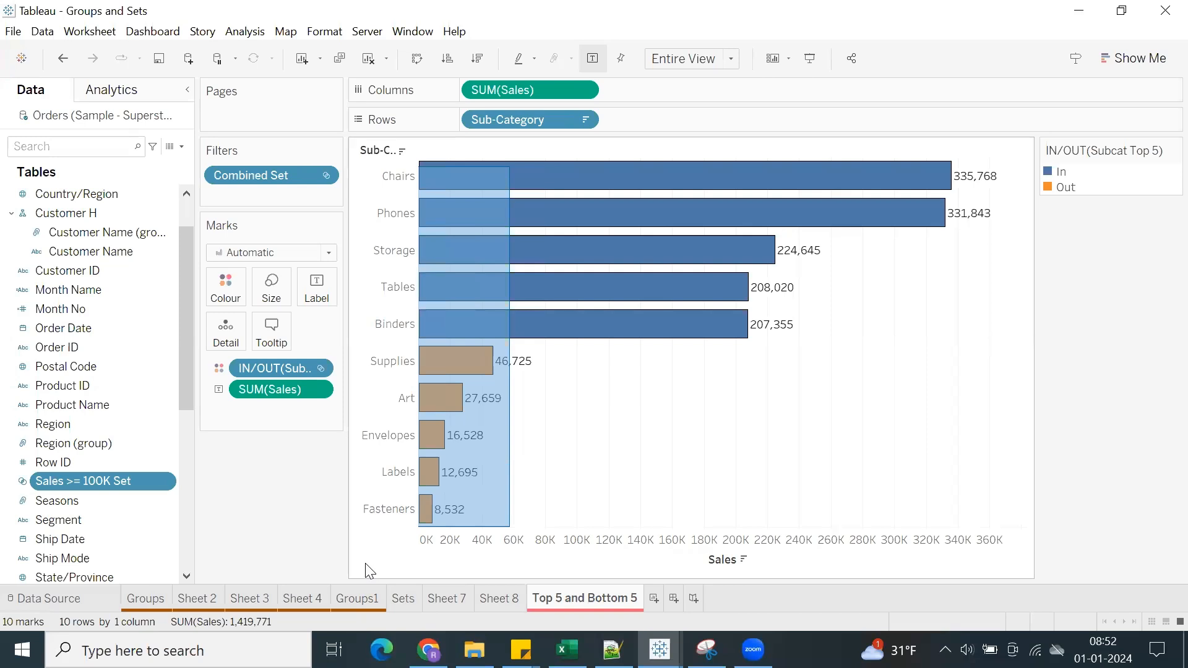
# Inspect the definition of the Subcat Top 5 set, leaving it without changes.
pyautogui.moveTo(579, 203)
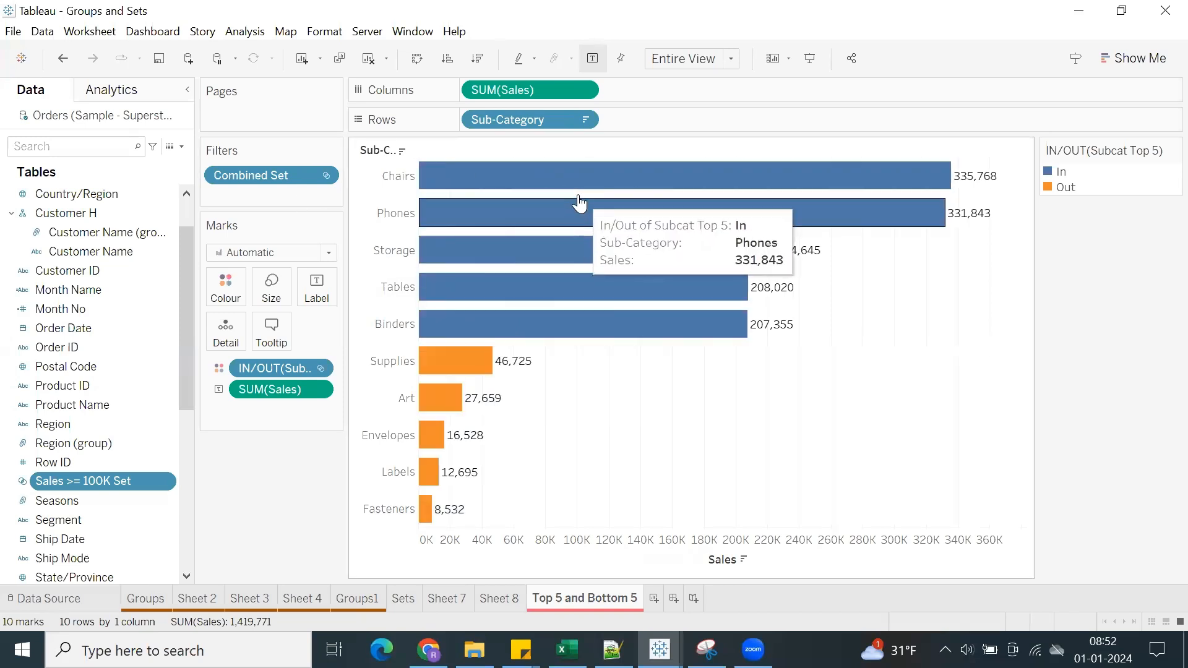
pyautogui.scroll(-4, 86, 427)
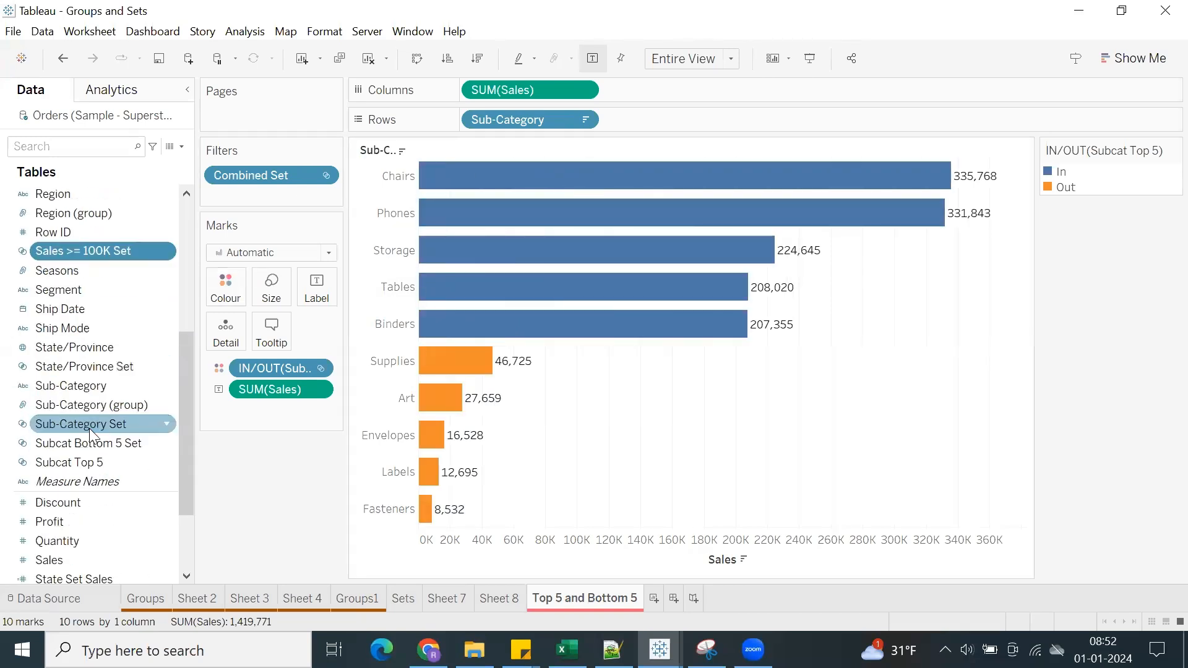
pyautogui.rightClick(59, 467)
pyautogui.click(157, 174)
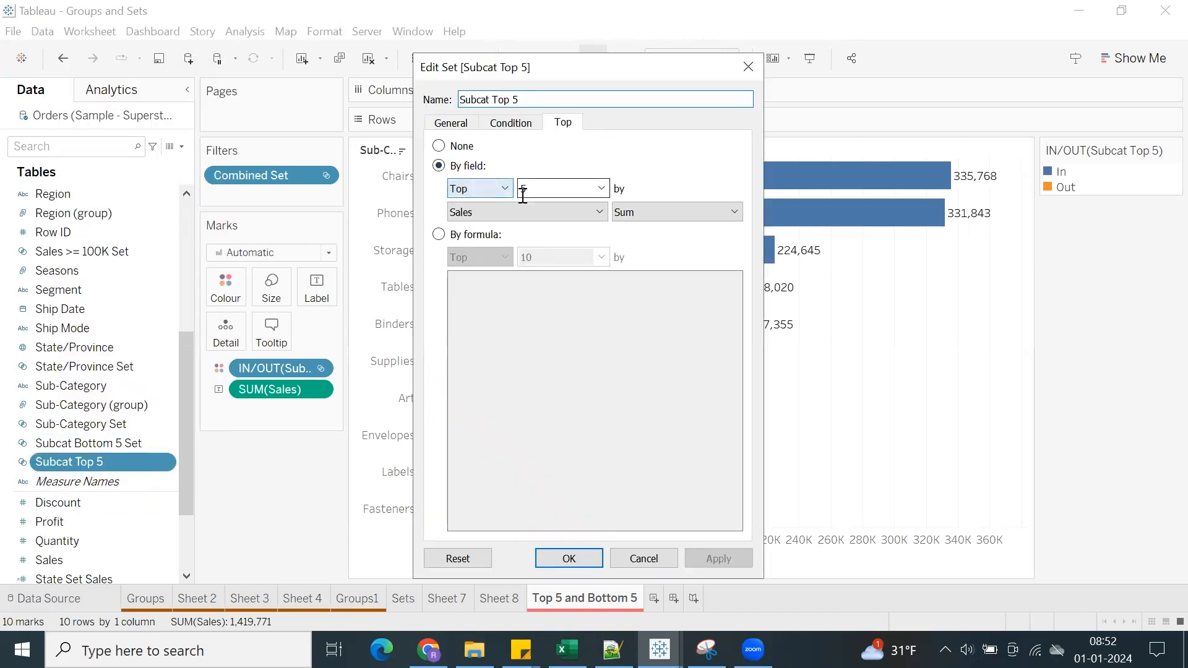
pyautogui.click(615, 559)
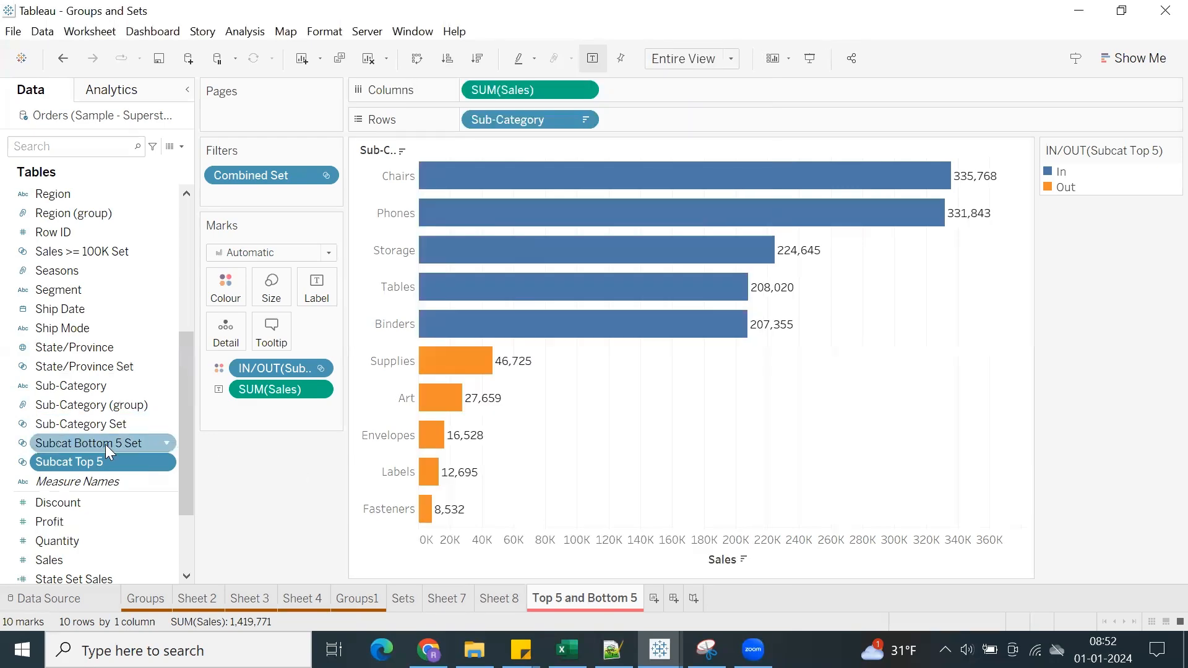
# Examine how Combined Set joins Subcat Bottom 5 Set and Subcat Top 5, leaving the set without changes.
pyautogui.scroll(4, 149, 440)
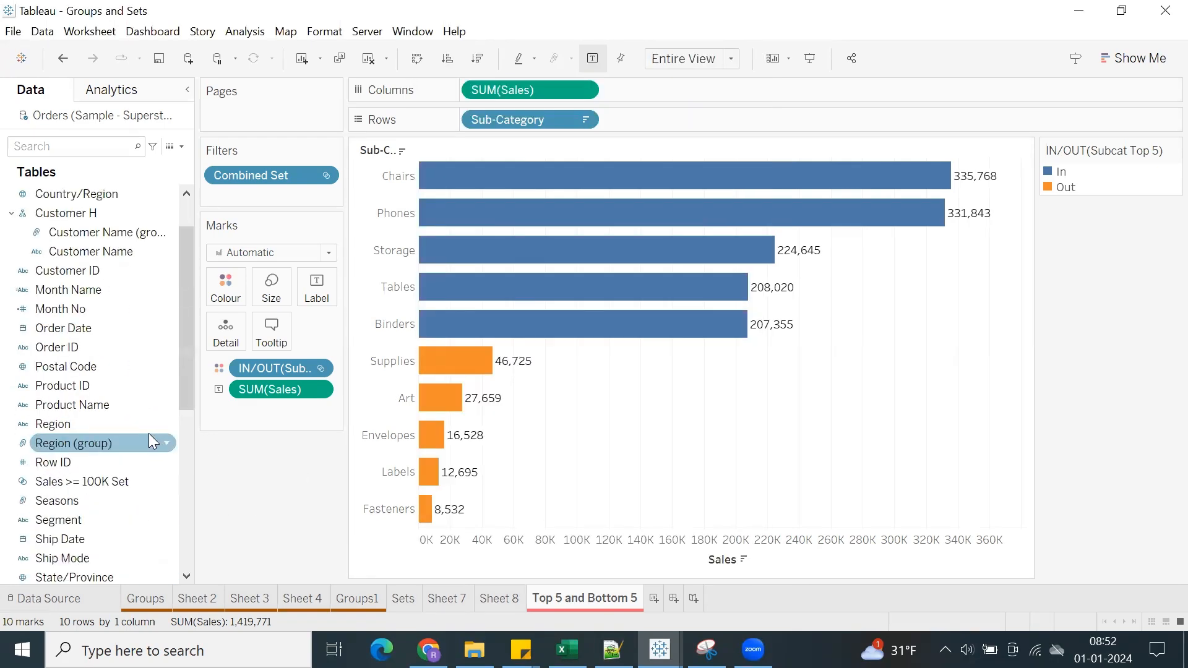
pyautogui.scroll(1, 149, 433)
pyautogui.rightClick(102, 234)
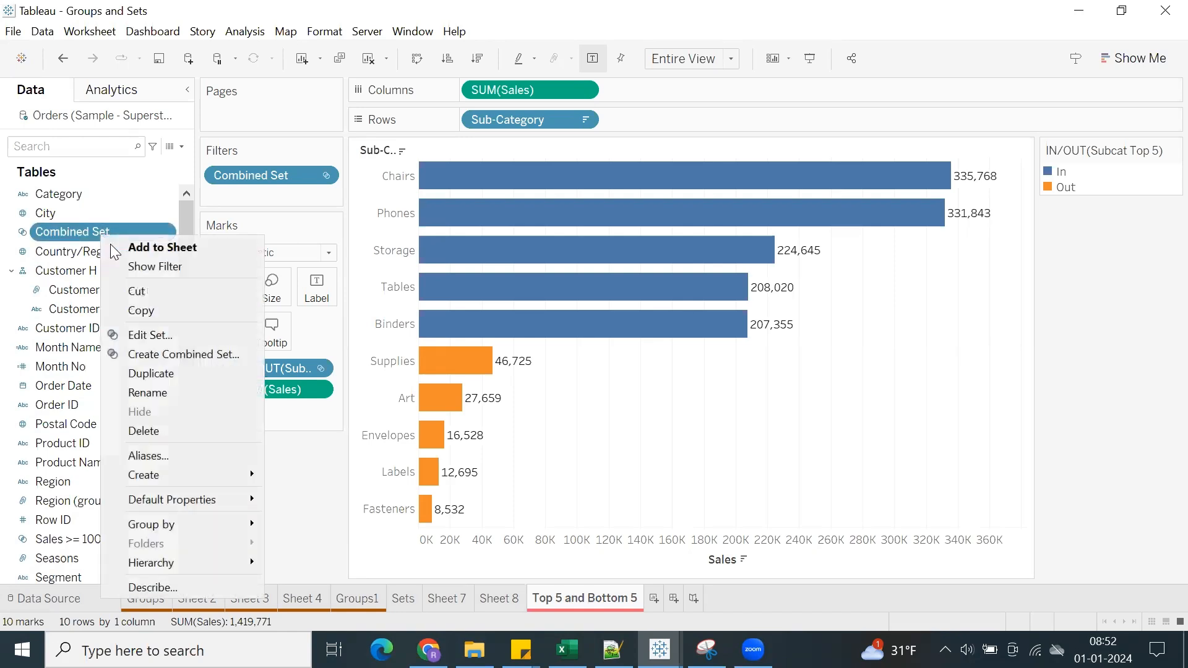
pyautogui.click(149, 334)
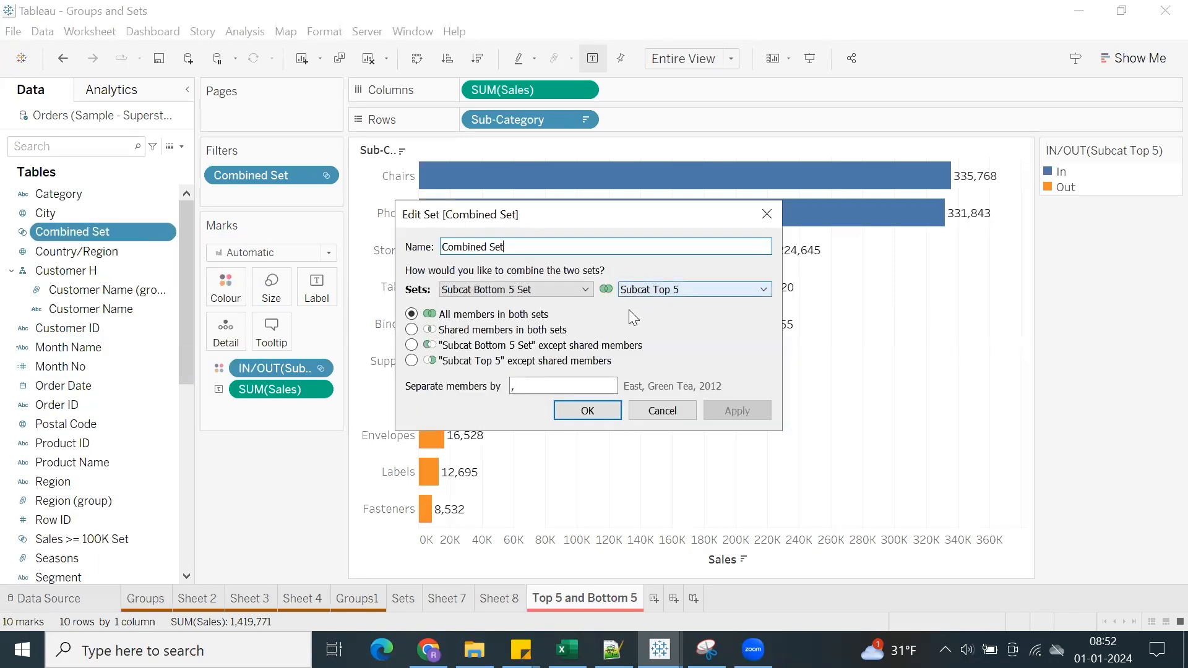
pyautogui.click(655, 414)
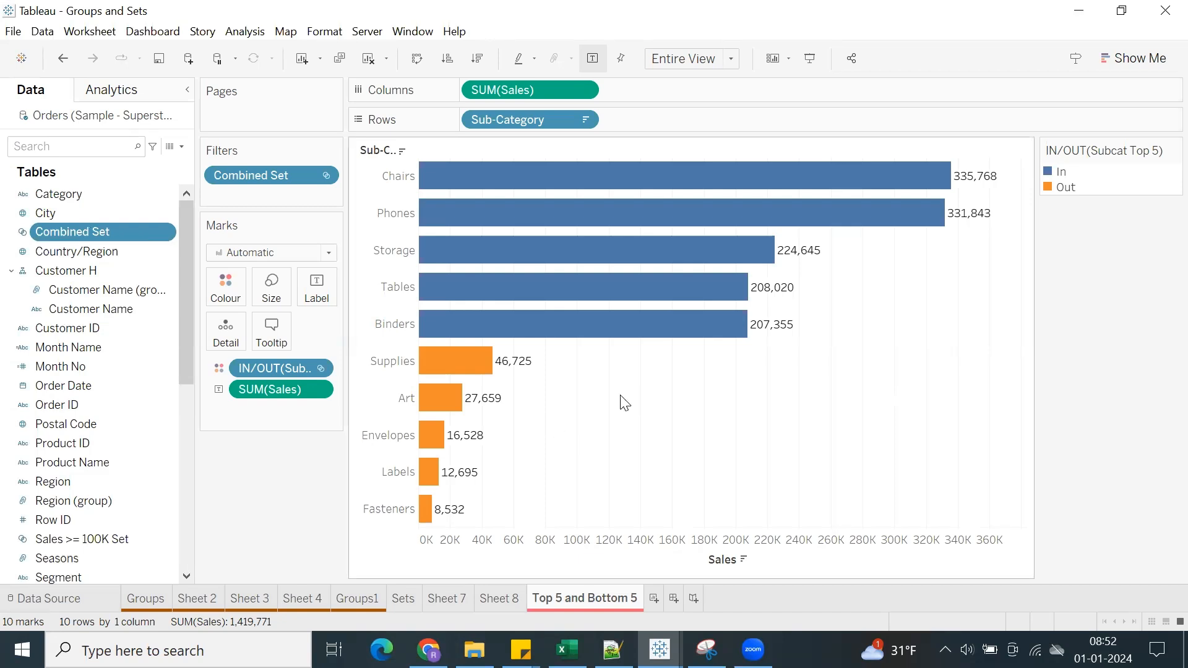
# Return to the Excel notes and enter the heading "Actions" in cell B2 of the Actions sheet.
pyautogui.moveTo(677, 648)
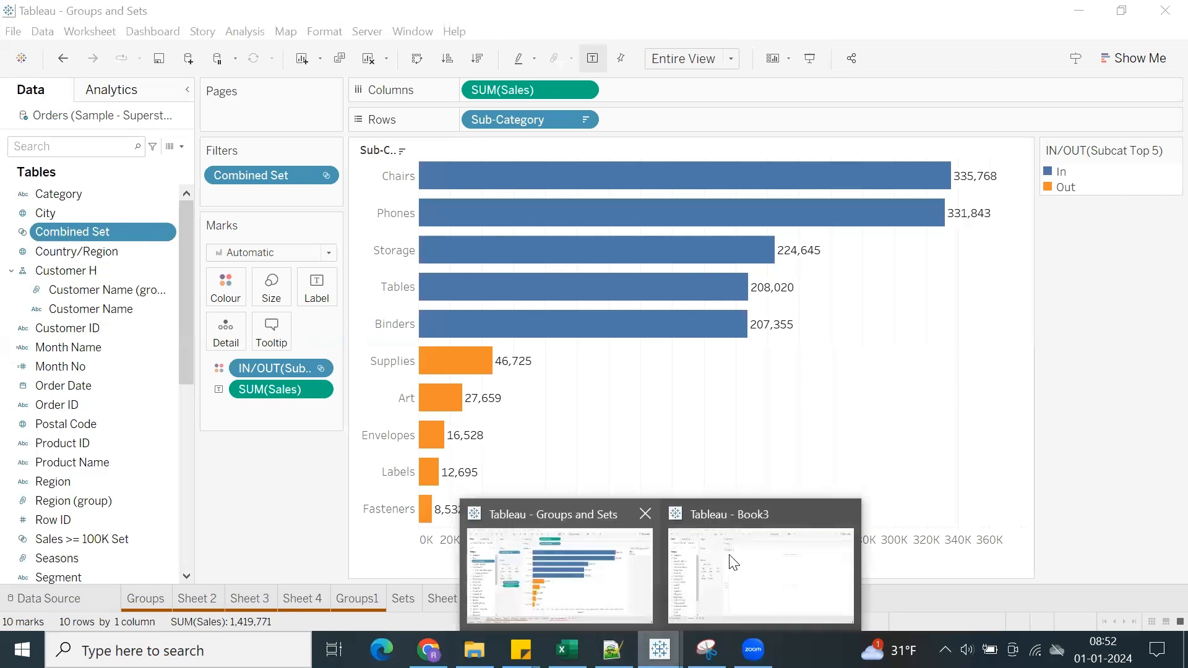
pyautogui.click(732, 534)
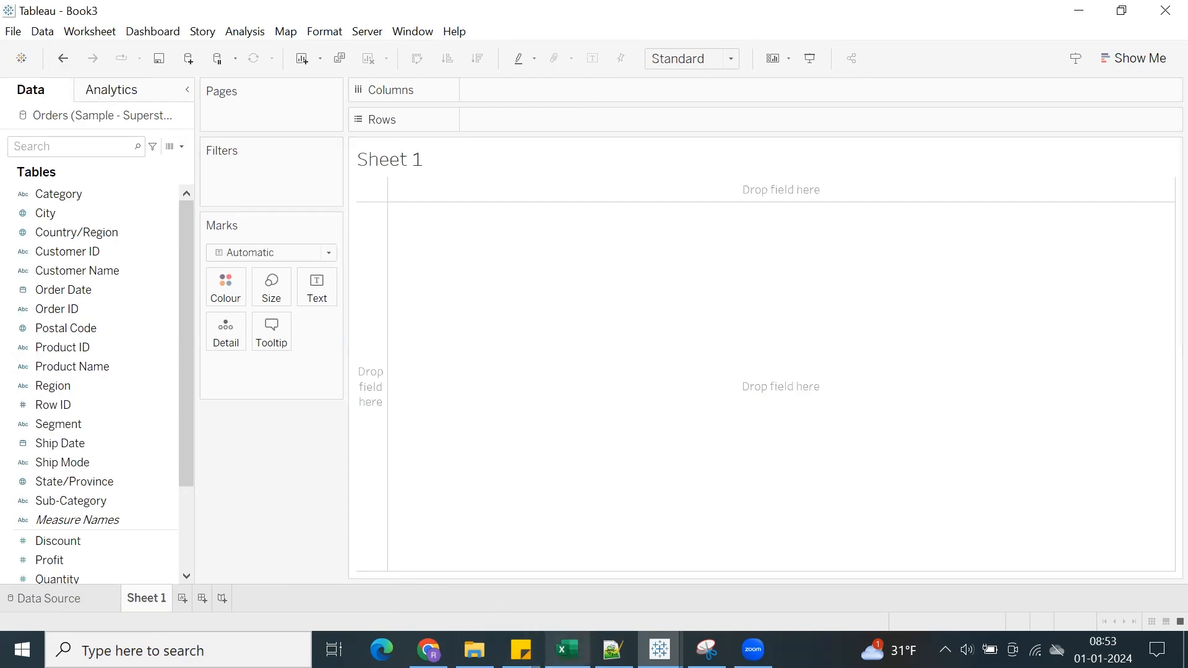
pyautogui.click(570, 649)
pyautogui.scroll(-2, 596, 480)
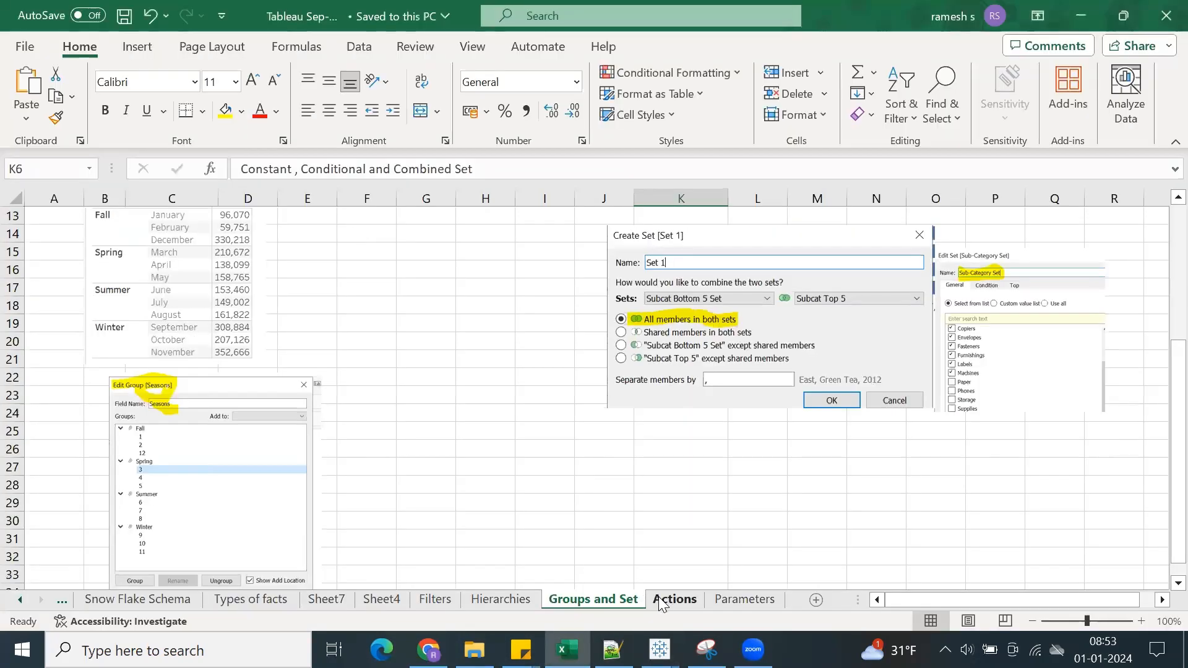
pyautogui.click(661, 603)
pyautogui.click(122, 231)
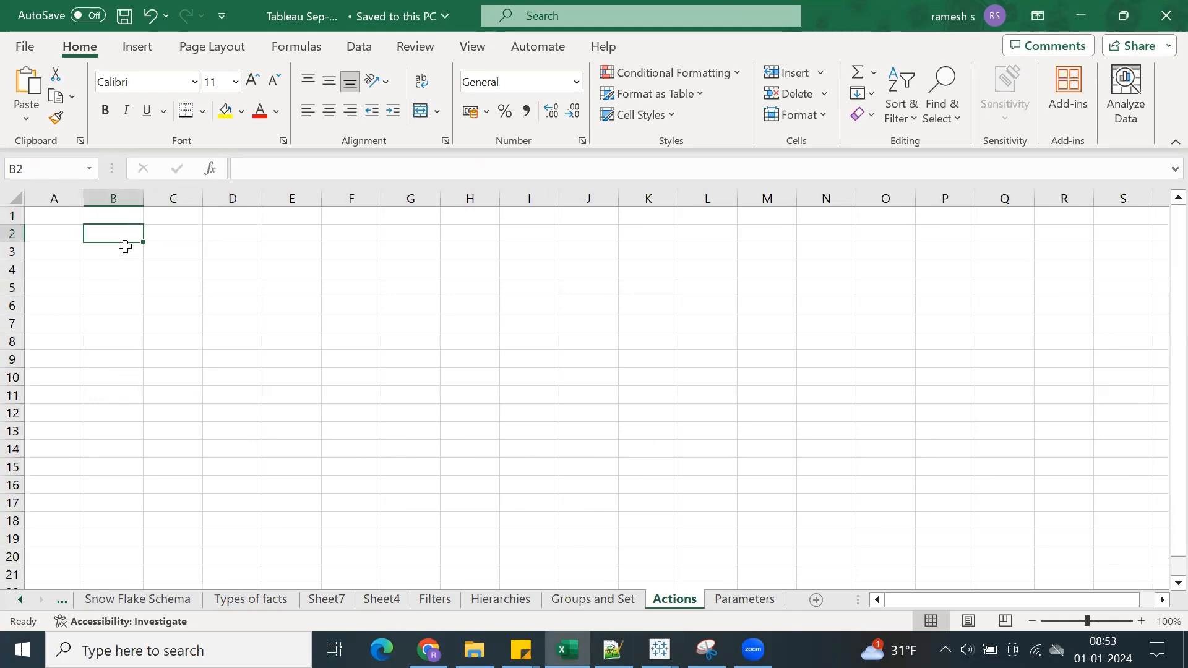
pyautogui.write('Actions')
pyautogui.press('Return')
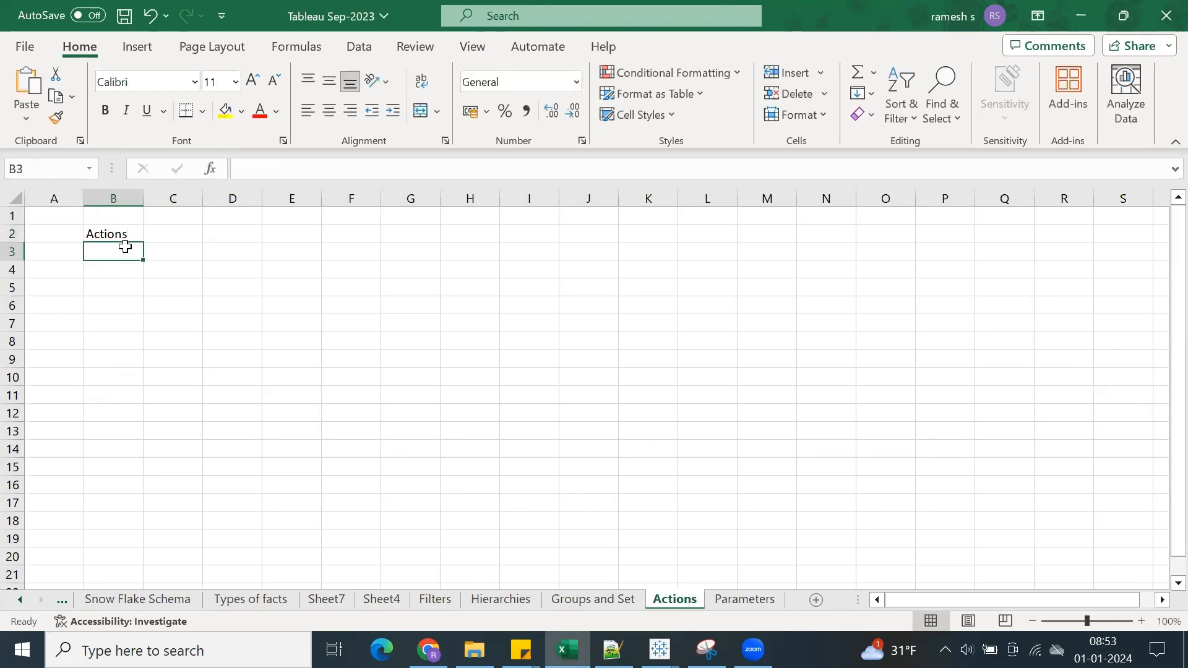
# Make the Actions heading in B2 bold and fill its cell with yellow.
pyautogui.click(115, 271)
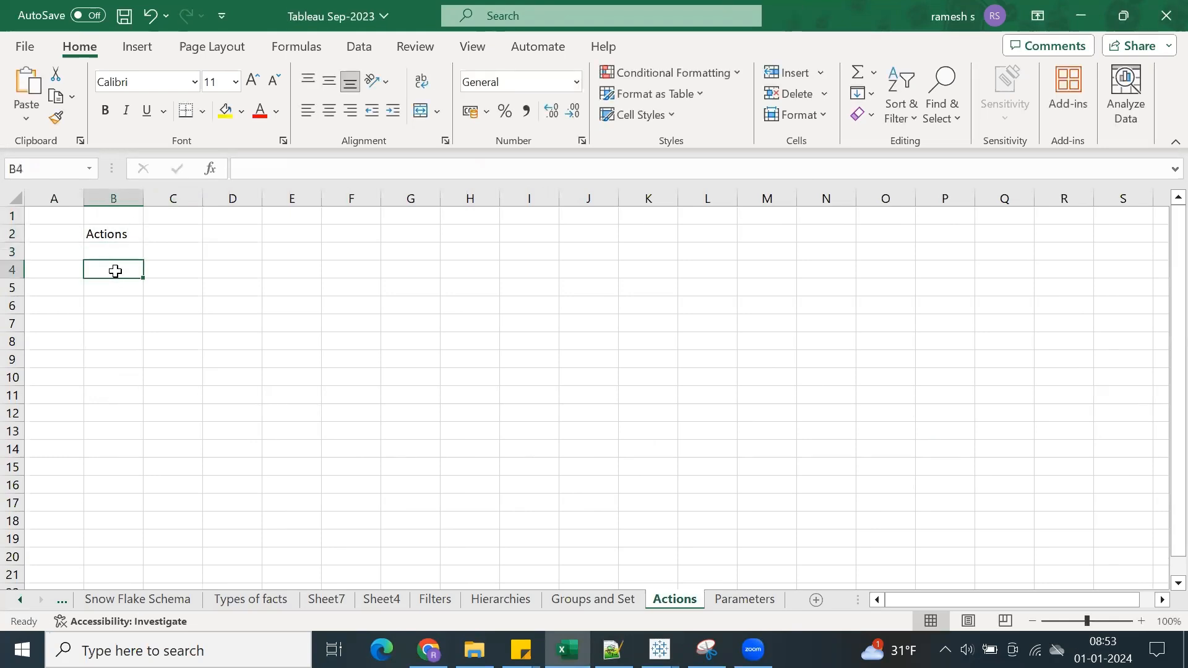
pyautogui.click(111, 239)
pyautogui.click(105, 110)
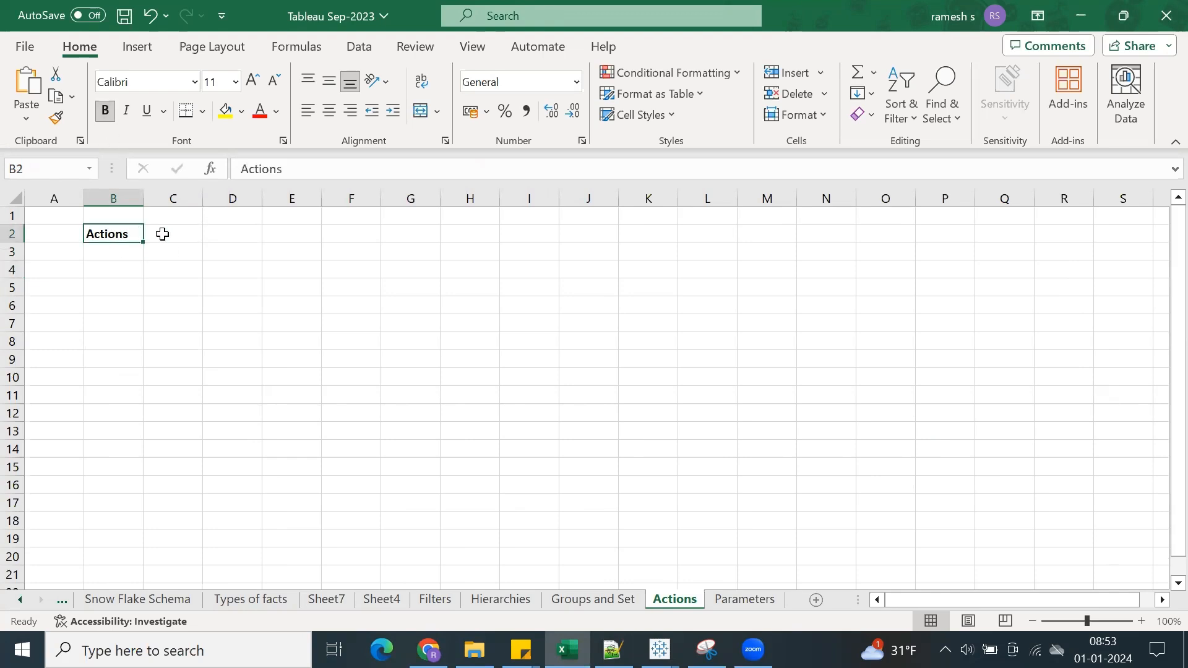
pyautogui.click(128, 265)
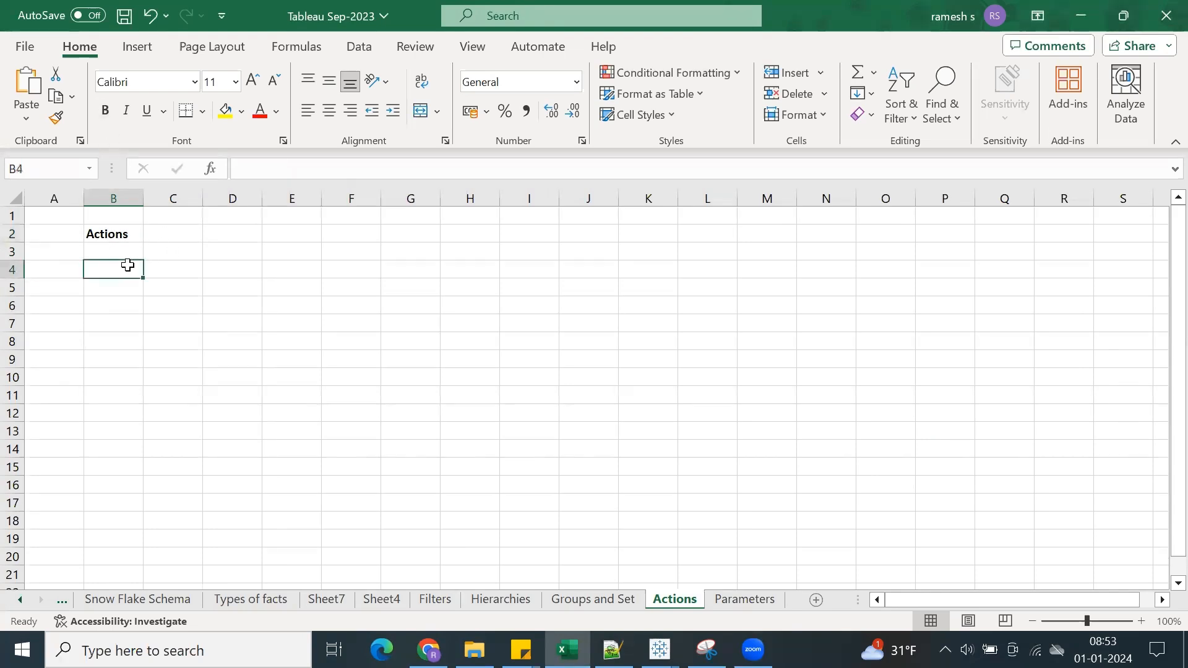
pyautogui.click(111, 235)
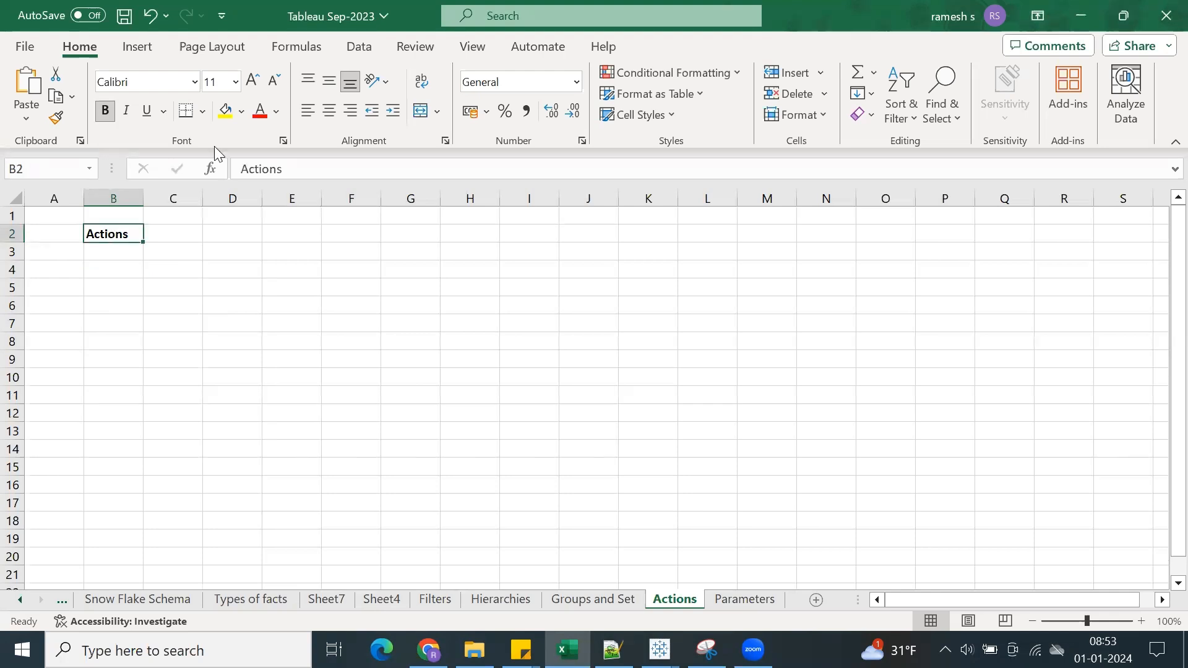
pyautogui.click(226, 111)
pyautogui.click(108, 266)
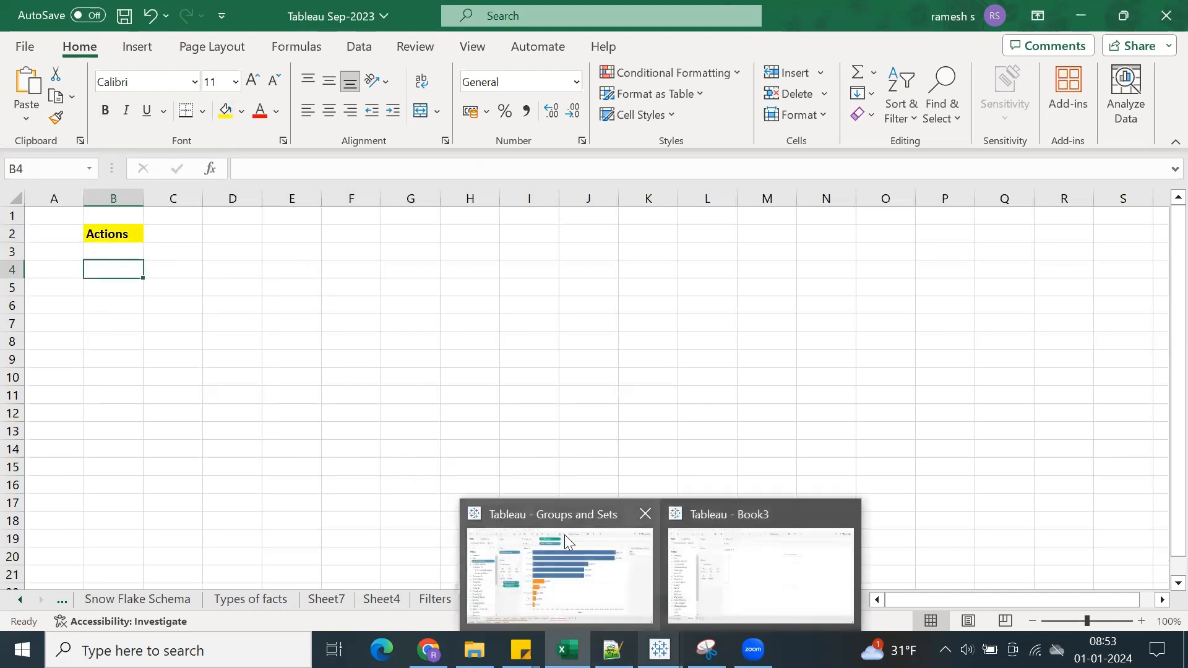
pyautogui.moveTo(659, 650)
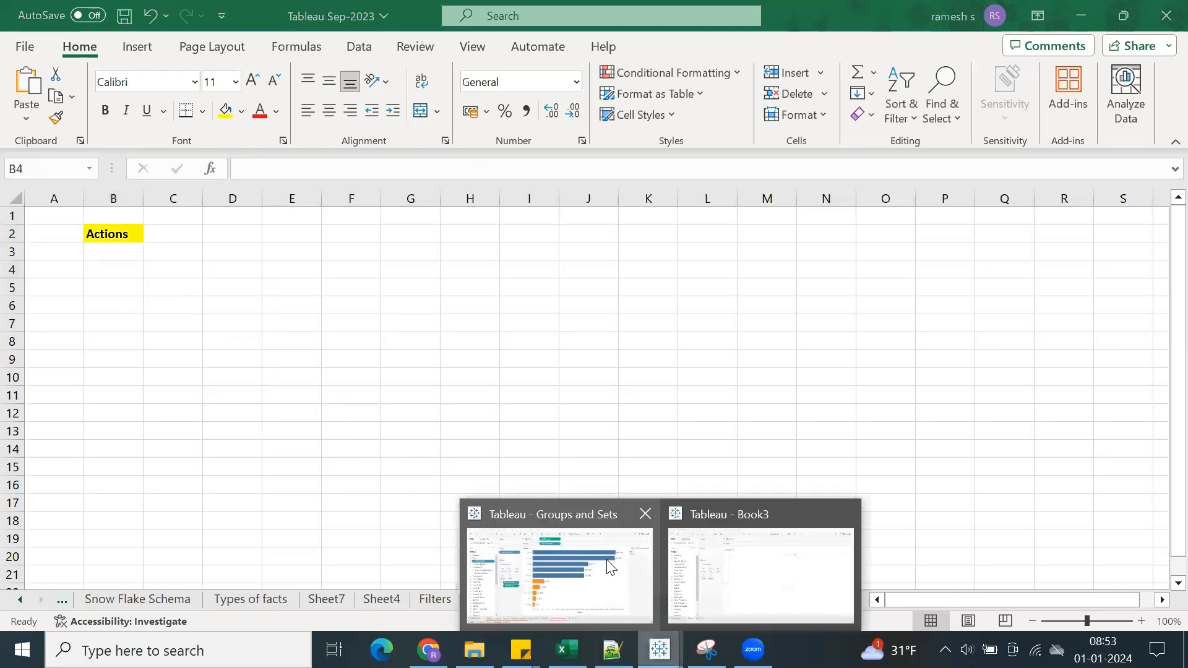
pyautogui.click(556, 572)
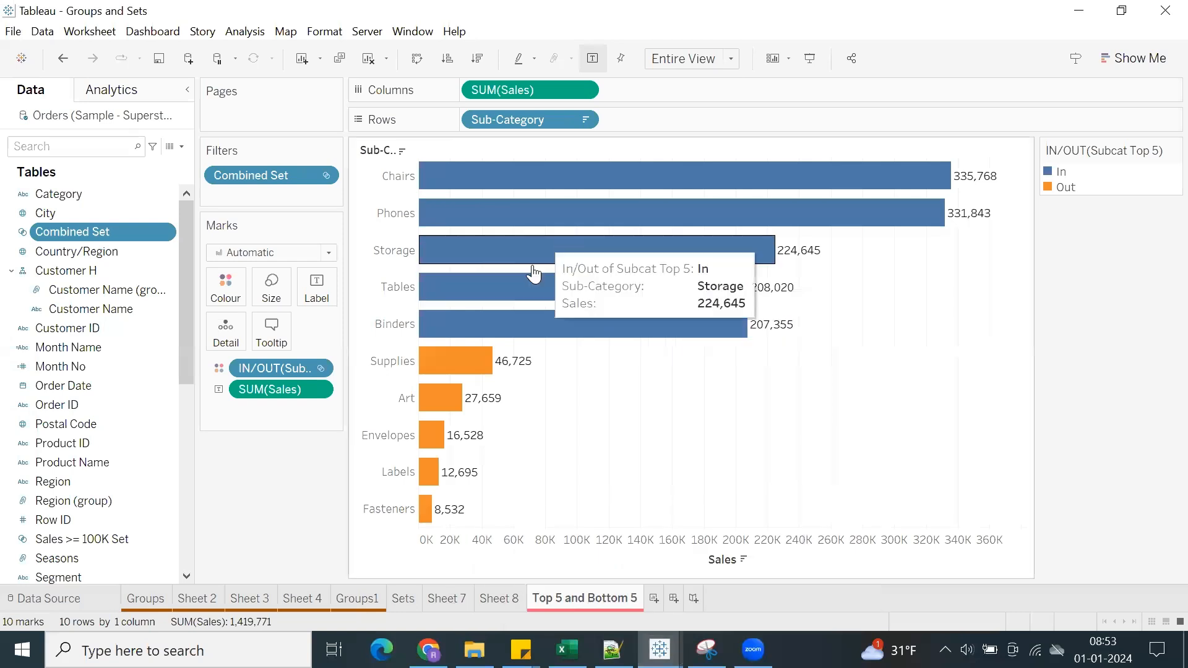
pyautogui.moveTo(659, 649)
pyautogui.click(710, 514)
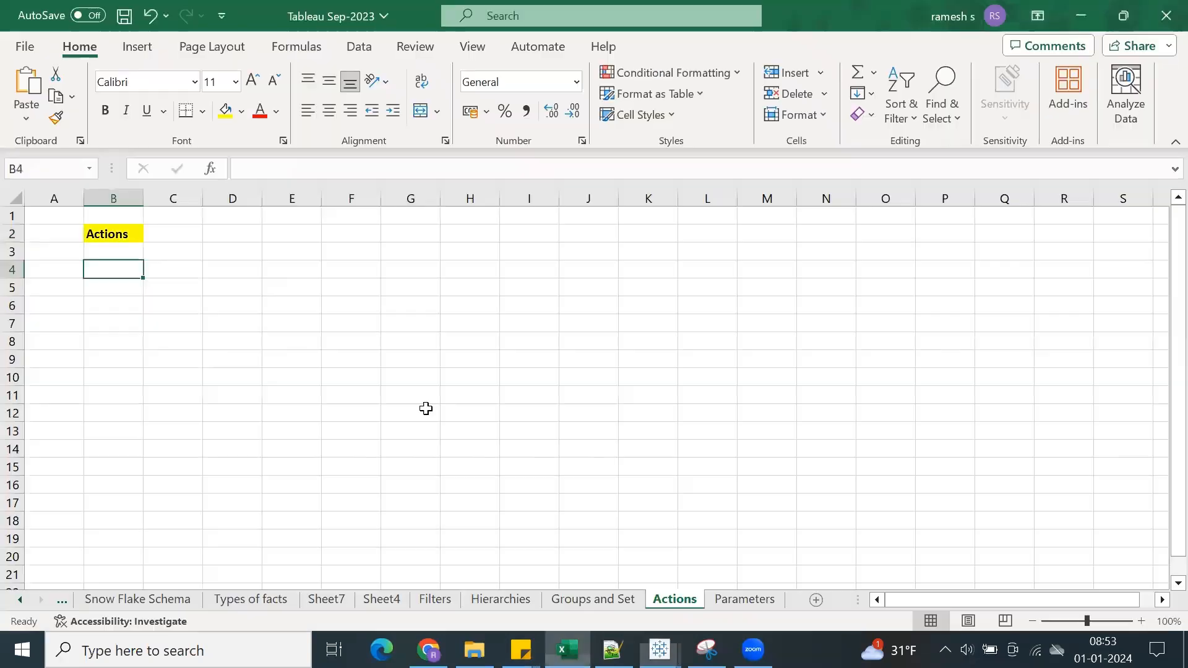
pyautogui.click(566, 649)
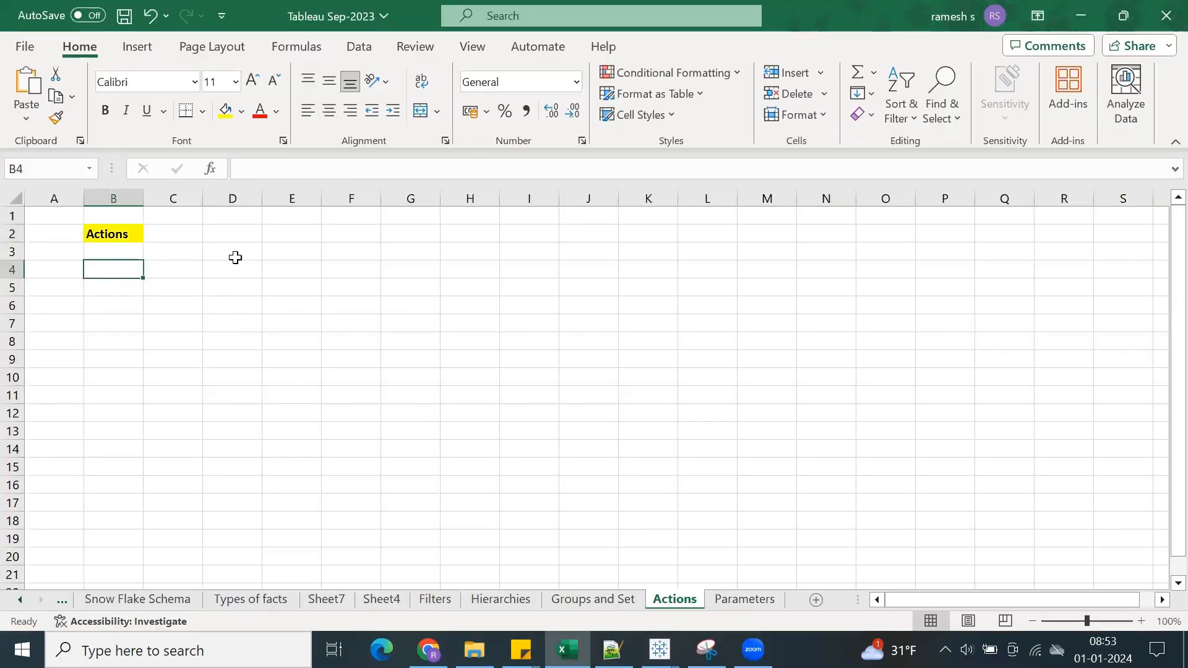
# List "Worksheet level" in D3 and "Dashbpard Level Actions" in D4 beneath the Actions heading.
pyautogui.click(235, 256)
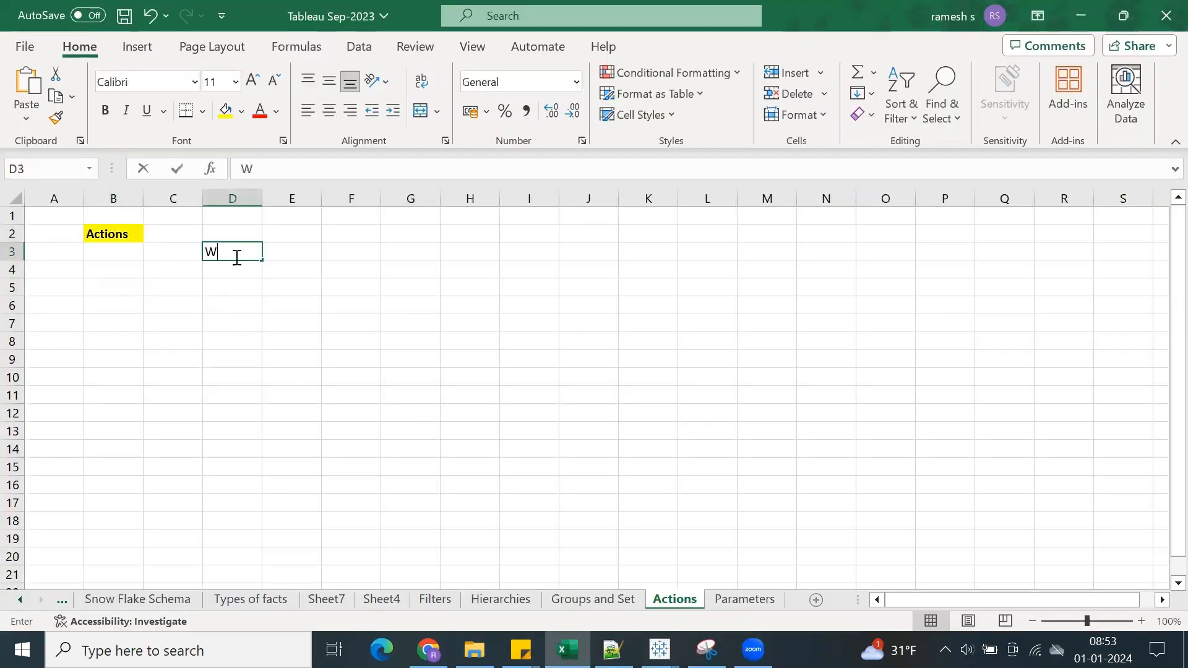
pyautogui.write('Worksheet level')
pyautogui.press('Return')
pyautogui.write('Dashbpard Level')
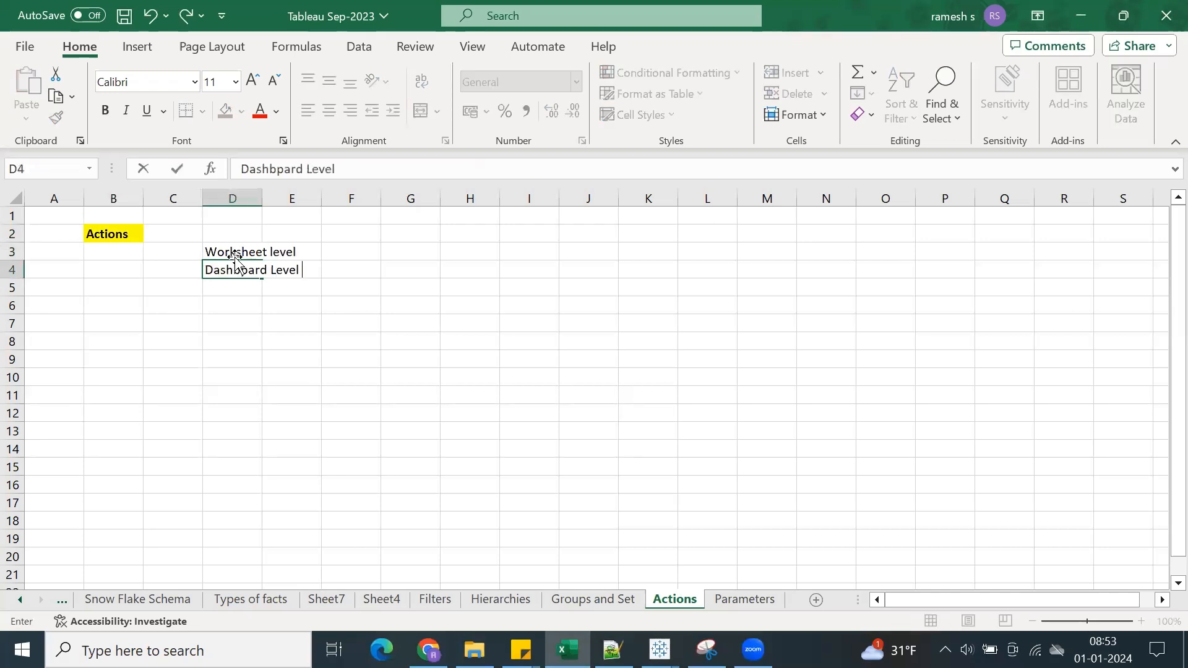
pyautogui.write(' Actions')
pyautogui.press('Return')
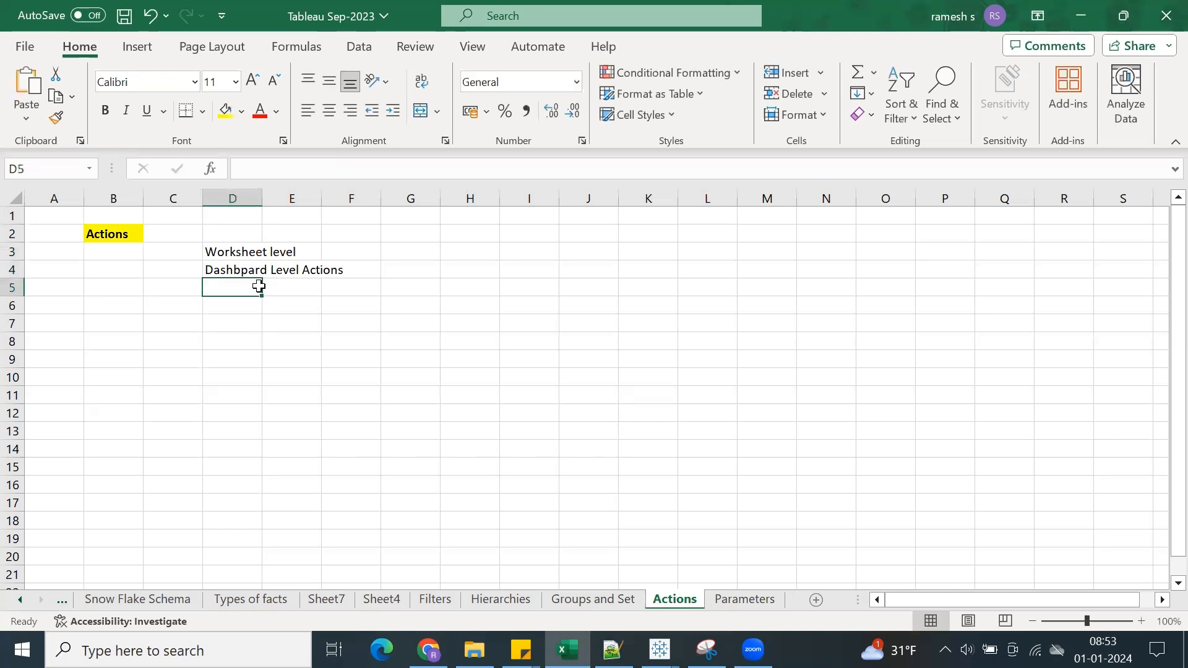
pyautogui.click(108, 328)
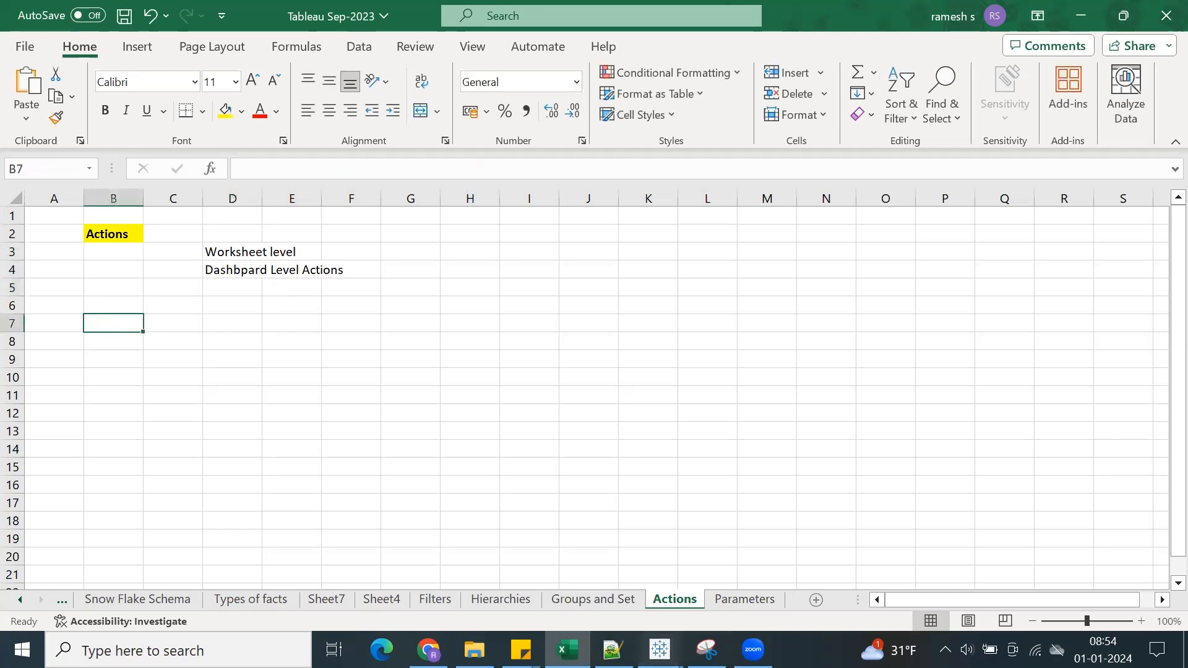
# Close the Groups and Sets workbook in Tableau, saving its changes, and switch to the Book3 workbook.
pyautogui.moveTo(659, 650)
pyautogui.click(642, 525)
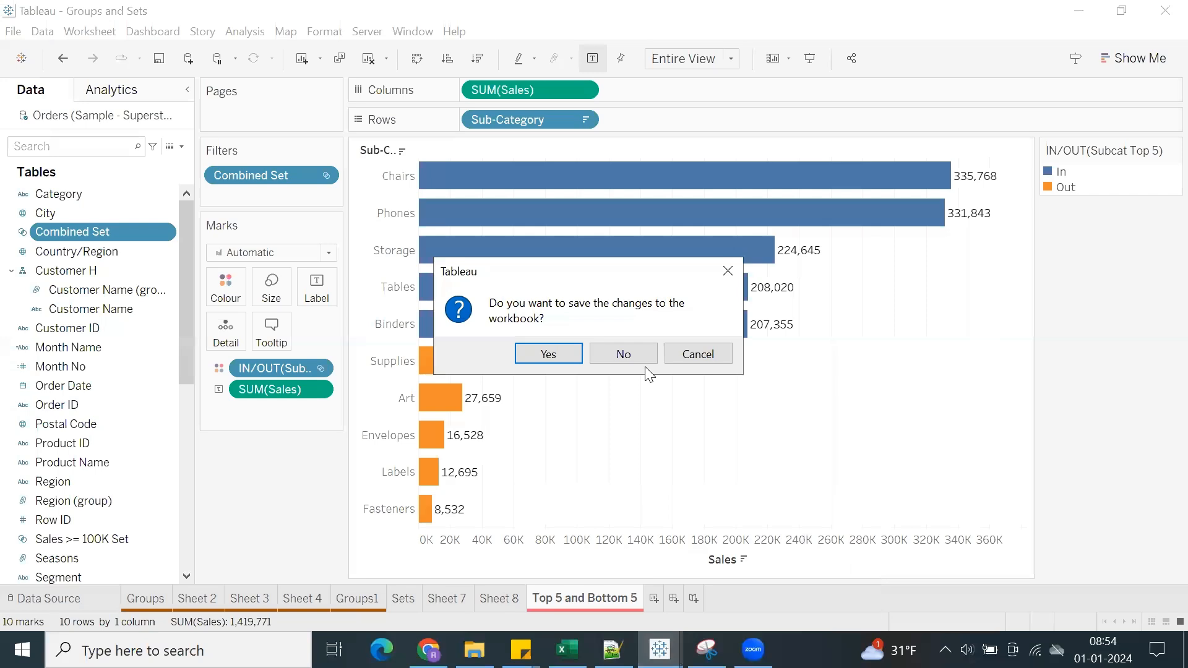
pyautogui.click(548, 356)
pyautogui.moveTo(660, 649)
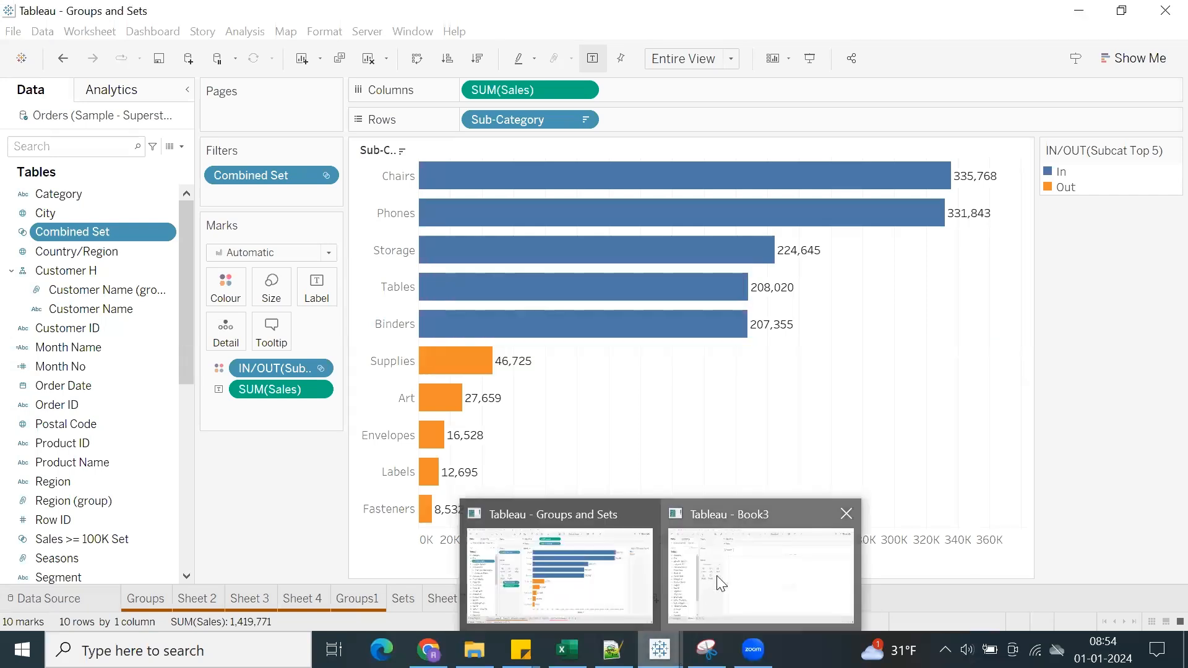
pyautogui.click(761, 563)
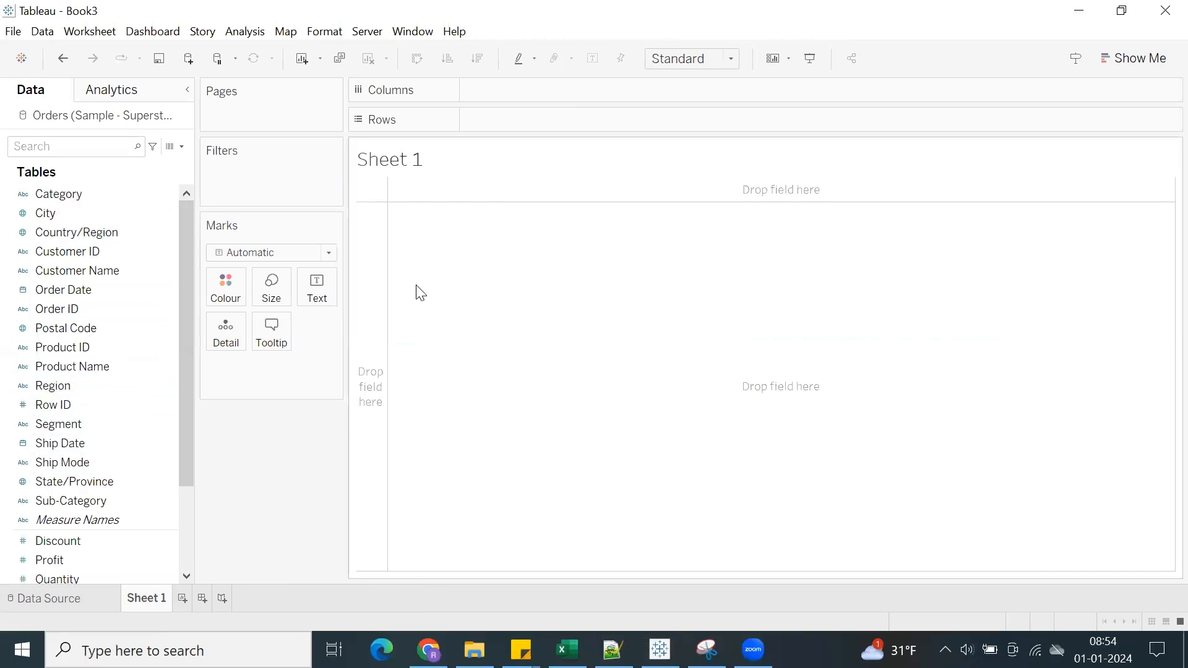
# Hide the title of Sheet 1 and build a text table of Sales by Category, leaving out Sub-Category.
pyautogui.rightClick(387, 169)
pyautogui.click(413, 217)
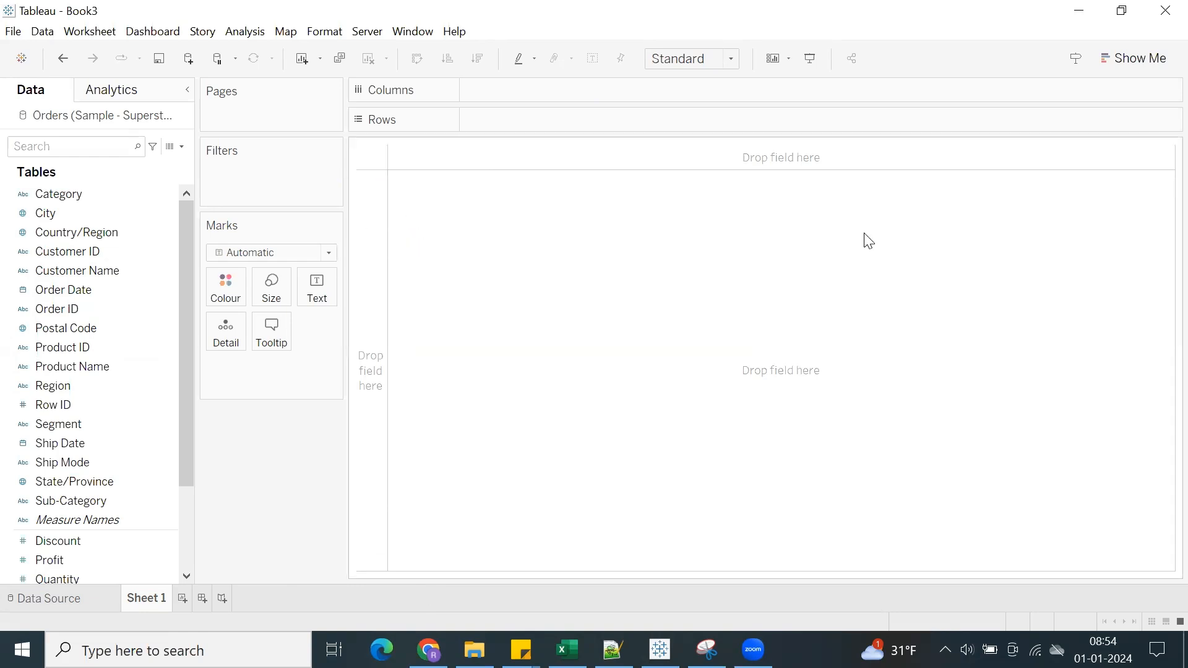
pyautogui.scroll(-1, 104, 407)
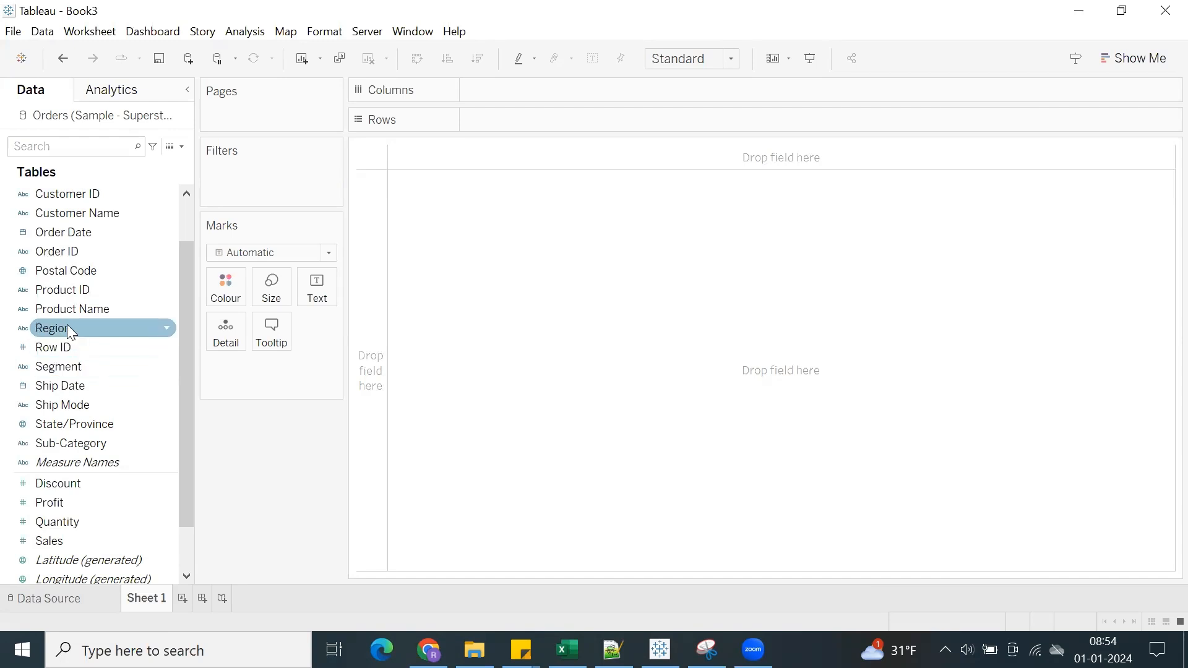
pyautogui.scroll(1, 72, 330)
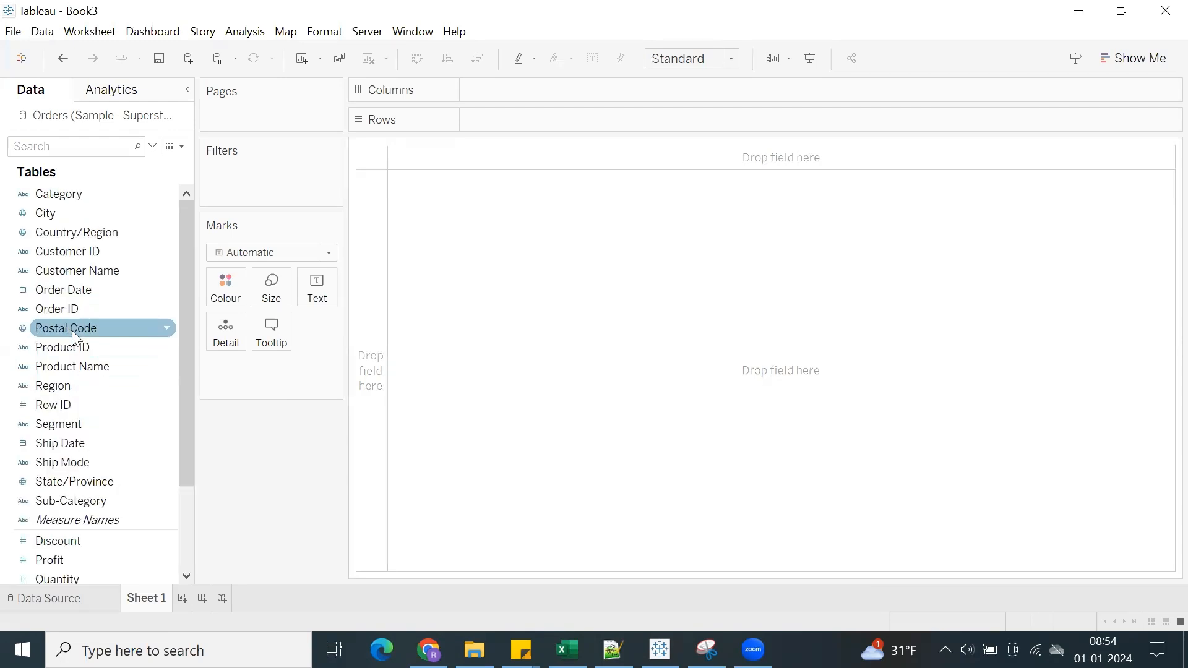
pyautogui.doubleClick(55, 193)
pyautogui.scroll(-2, 87, 414)
pyautogui.doubleClick(70, 387)
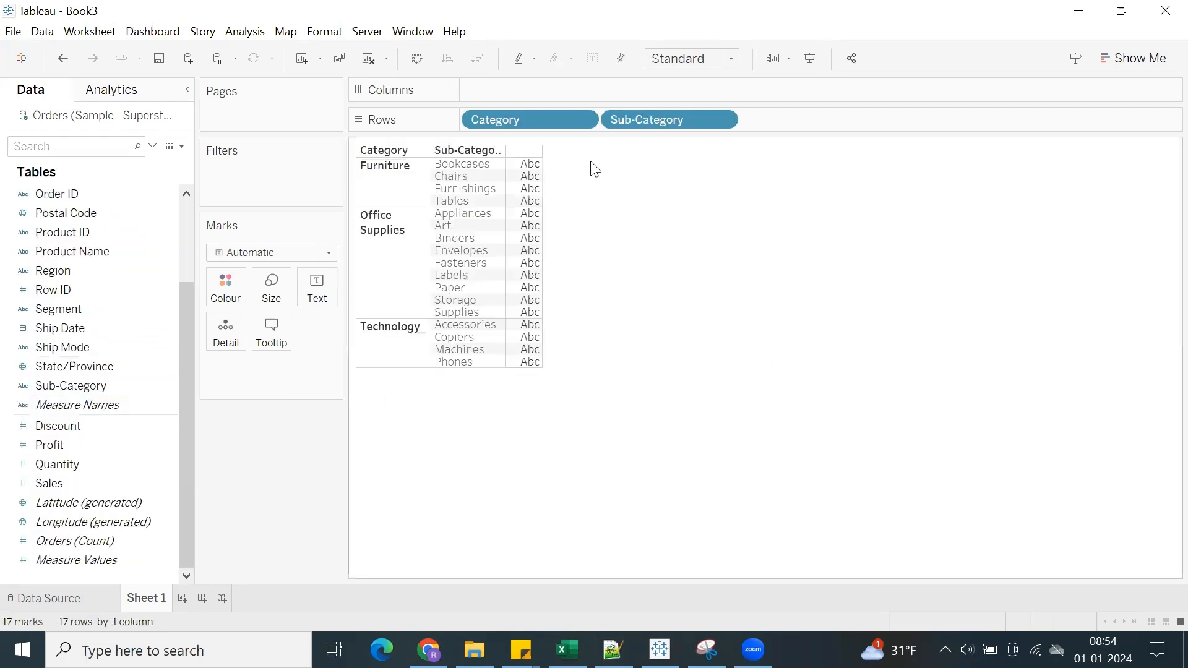
pyautogui.moveTo(660, 130); pyautogui.dragTo(349, 472)
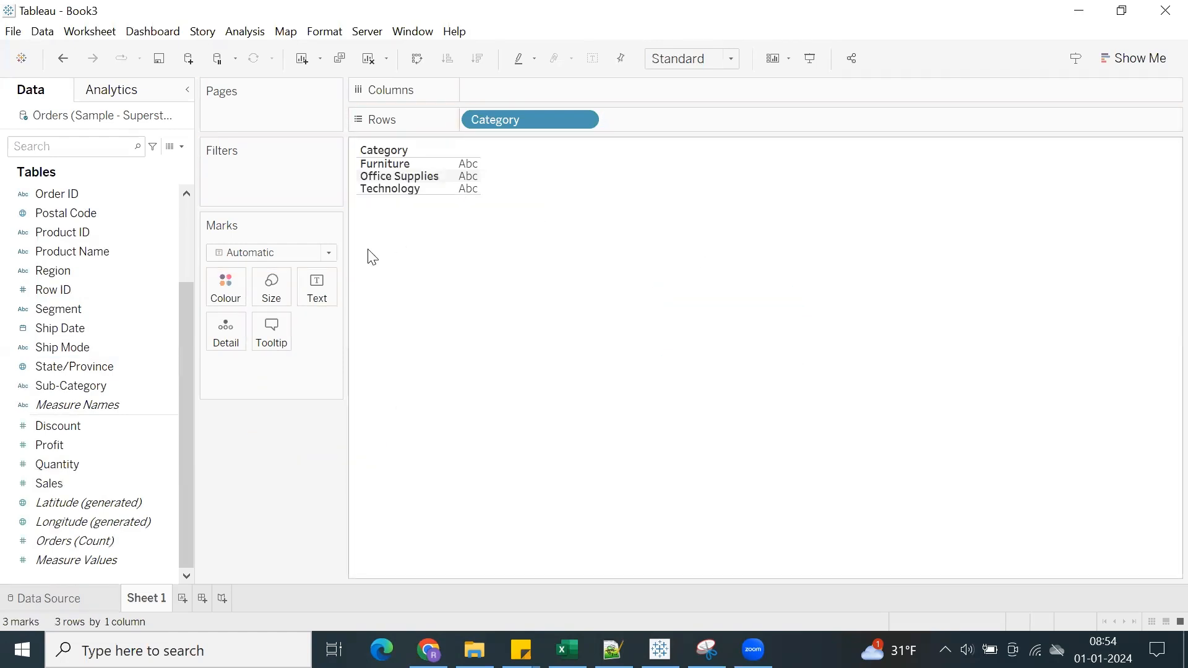
pyautogui.doubleClick(65, 482)
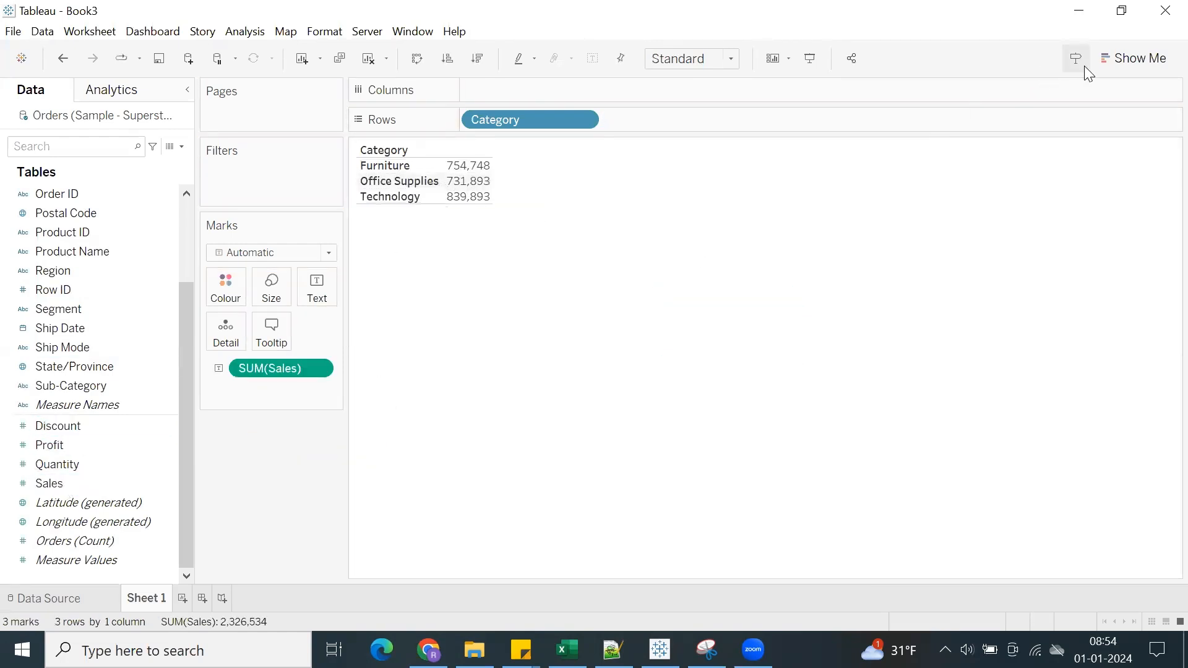
# Convert the Sales table to a pie chart fitted to Entire View, with its slices labelled by Category.
pyautogui.click(1113, 69)
pyautogui.click(678, 65)
pyautogui.click(680, 123)
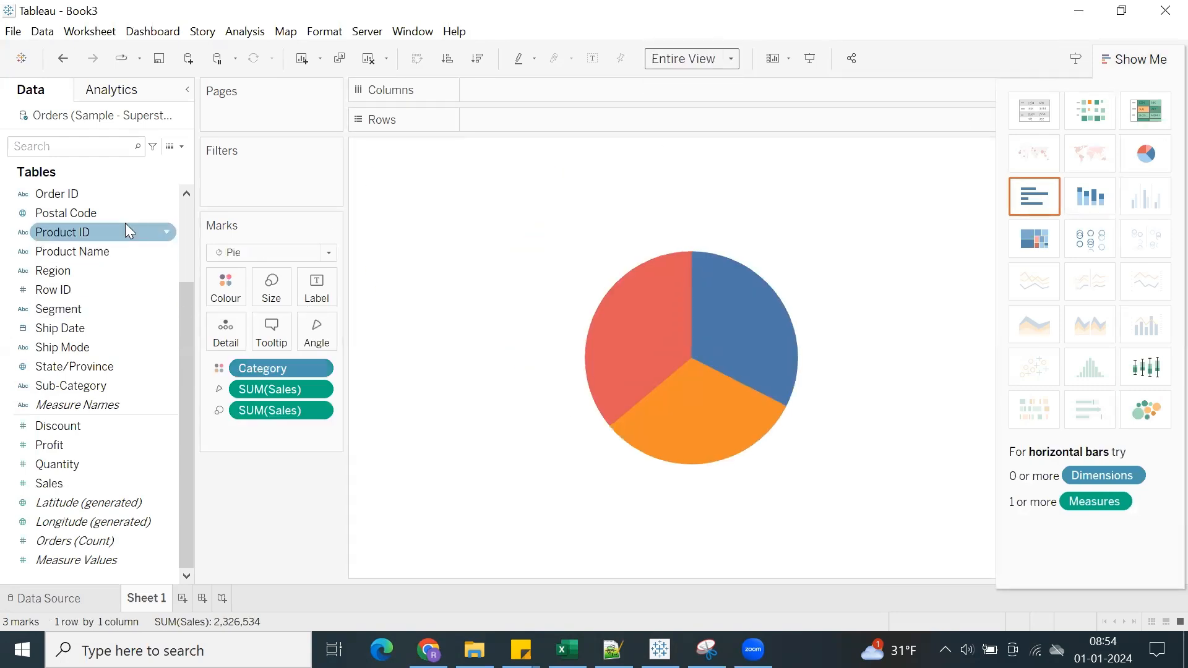
pyautogui.scroll(3, 106, 231)
pyautogui.moveTo(78, 193); pyautogui.dragTo(311, 287)
# Add a new worksheet and build a horizontal bar chart of Sales by Sub-Category.
pyautogui.click(182, 597)
pyautogui.moveTo(71, 501); pyautogui.dragTo(548, 119)
pyautogui.scroll(-3, 73, 438)
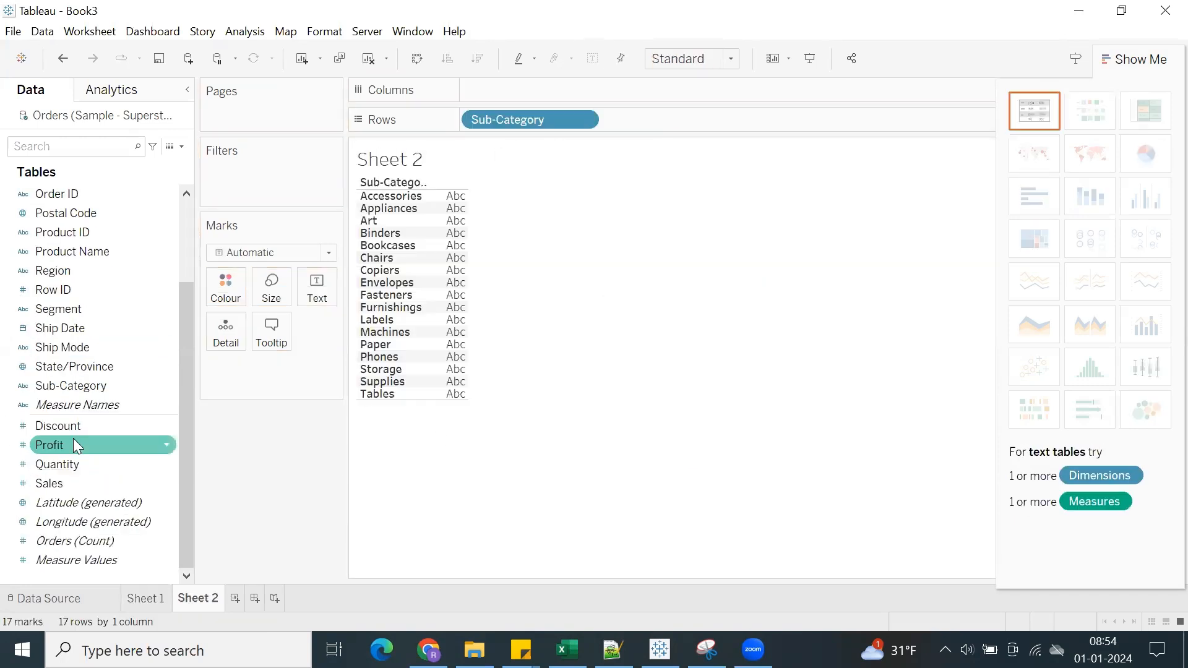
pyautogui.moveTo(62, 483); pyautogui.dragTo(574, 84)
# Colour the Sub-Category bars by Category and fit the chart to Entire View.
pyautogui.scroll(3, 99, 310)
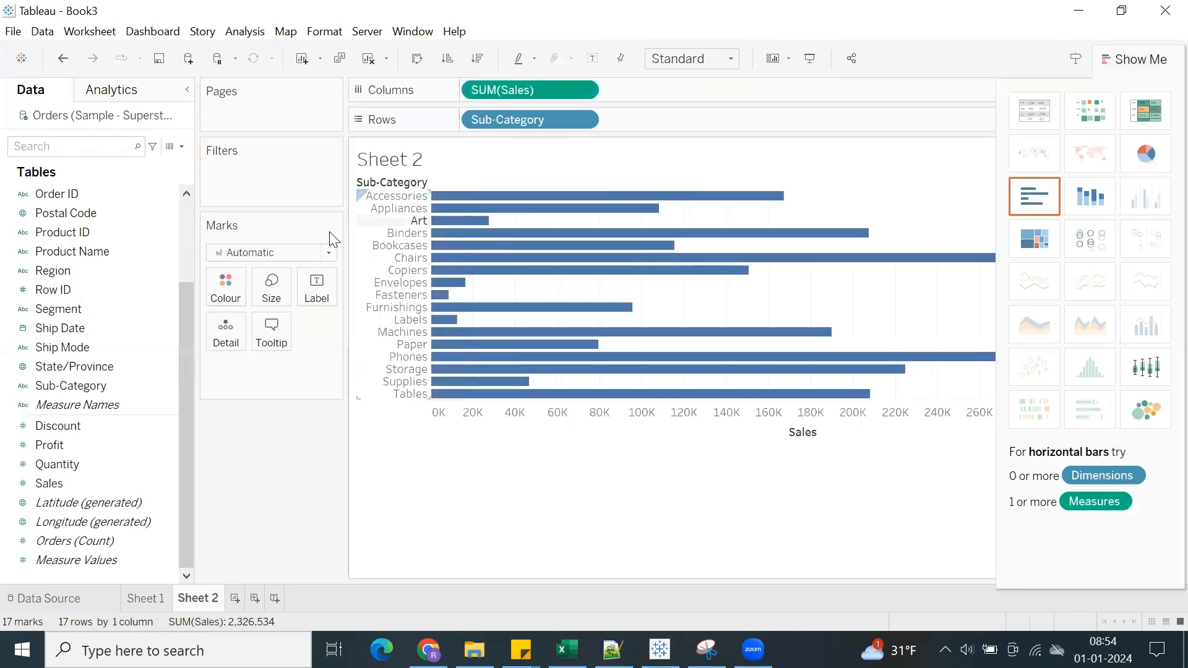
pyautogui.click(73, 194)
pyautogui.moveTo(73, 194); pyautogui.dragTo(224, 289)
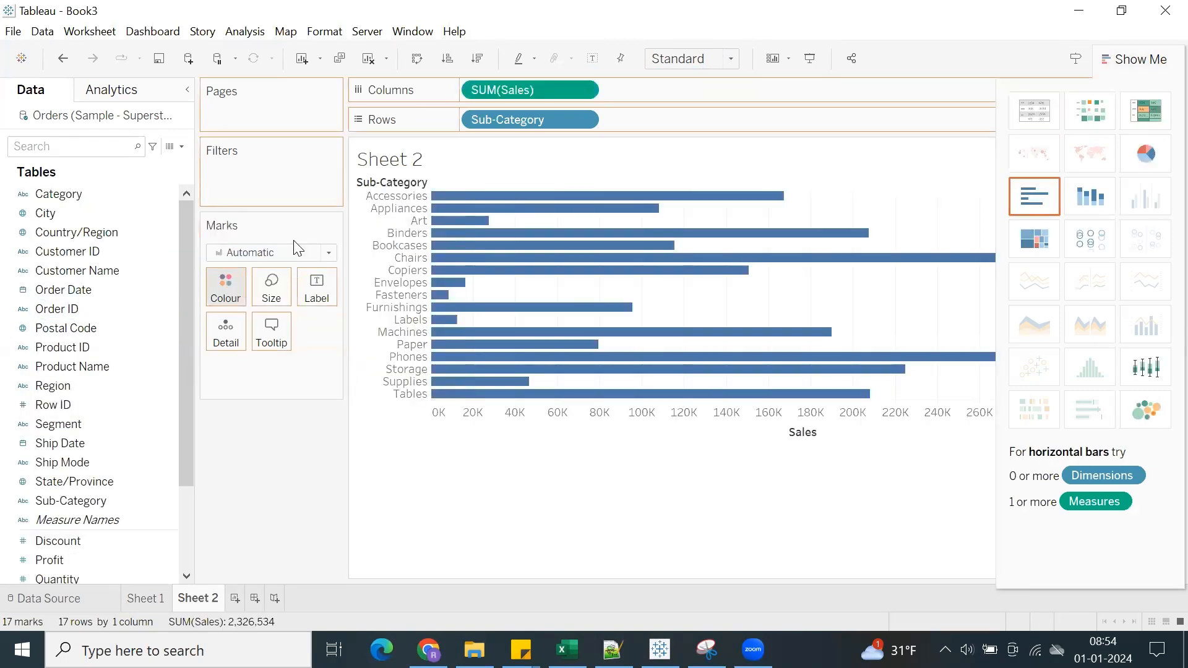
pyautogui.click(1121, 58)
pyautogui.click(688, 67)
pyautogui.click(673, 124)
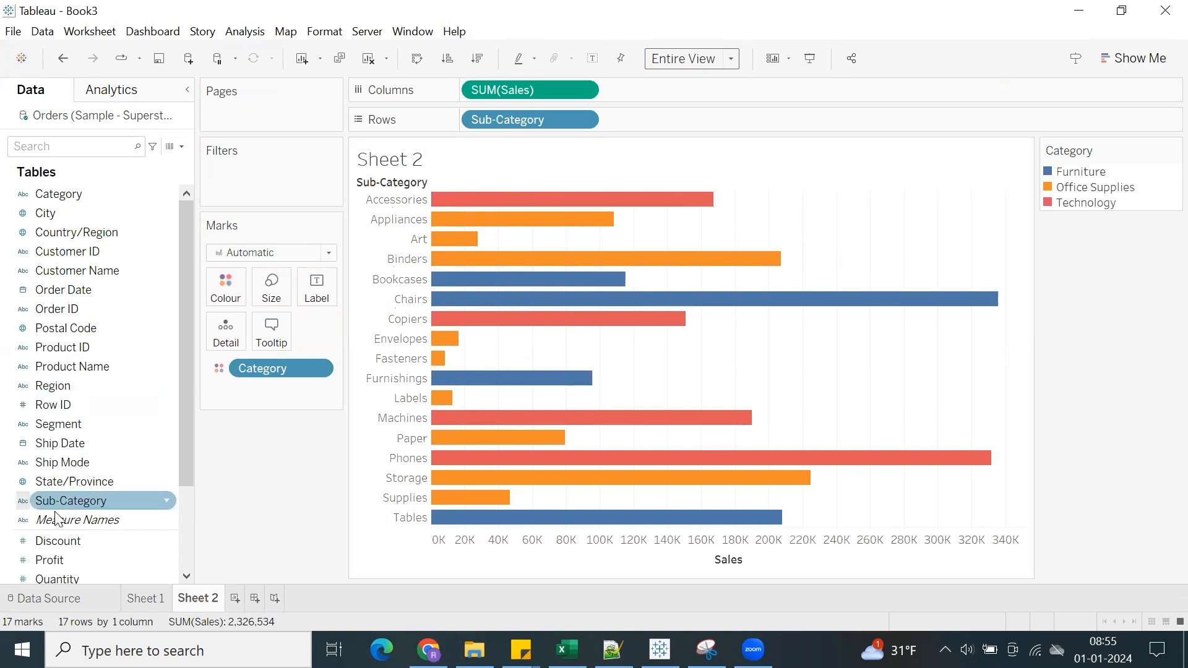
# Rename the pie chart sheet Category and the bar chart sheet Sub-Category.
pyautogui.doubleClick(136, 599)
pyautogui.write('Category')
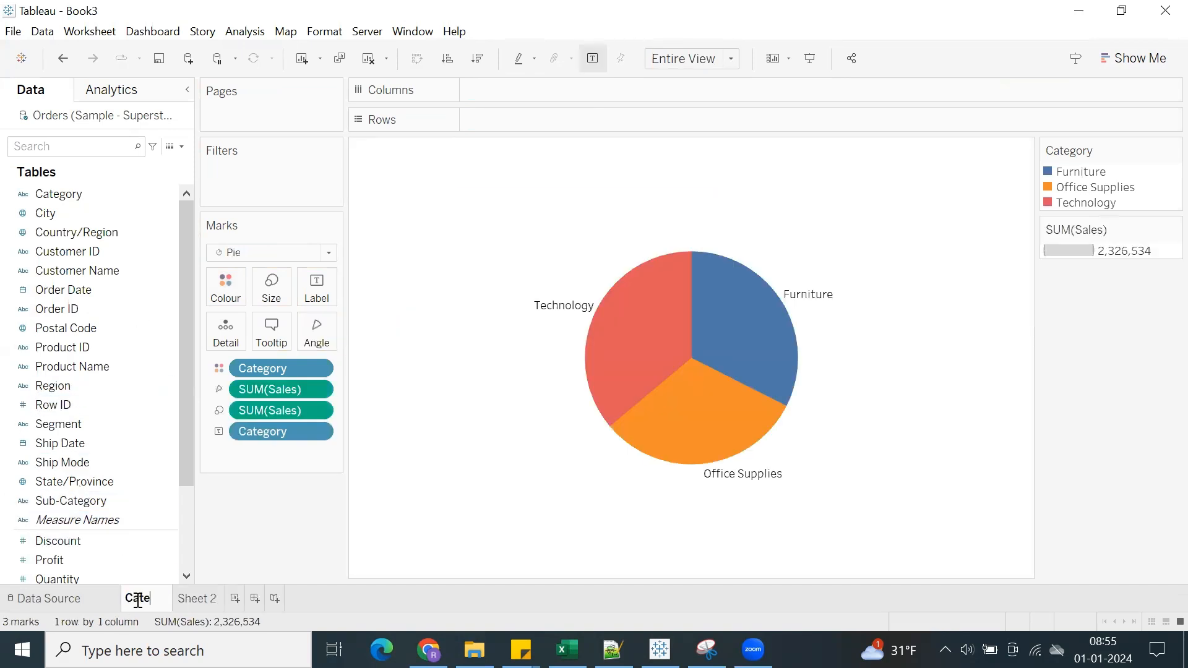
pyautogui.doubleClick(224, 599)
pyautogui.write('Sub-Category')
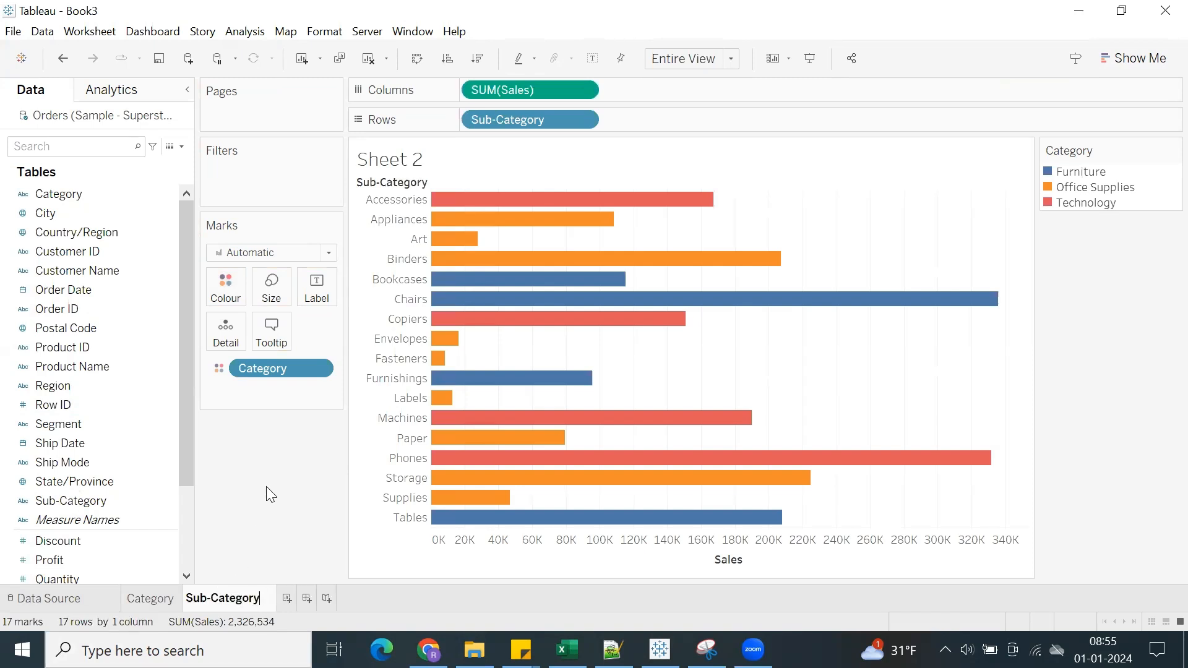
pyautogui.press('Return')
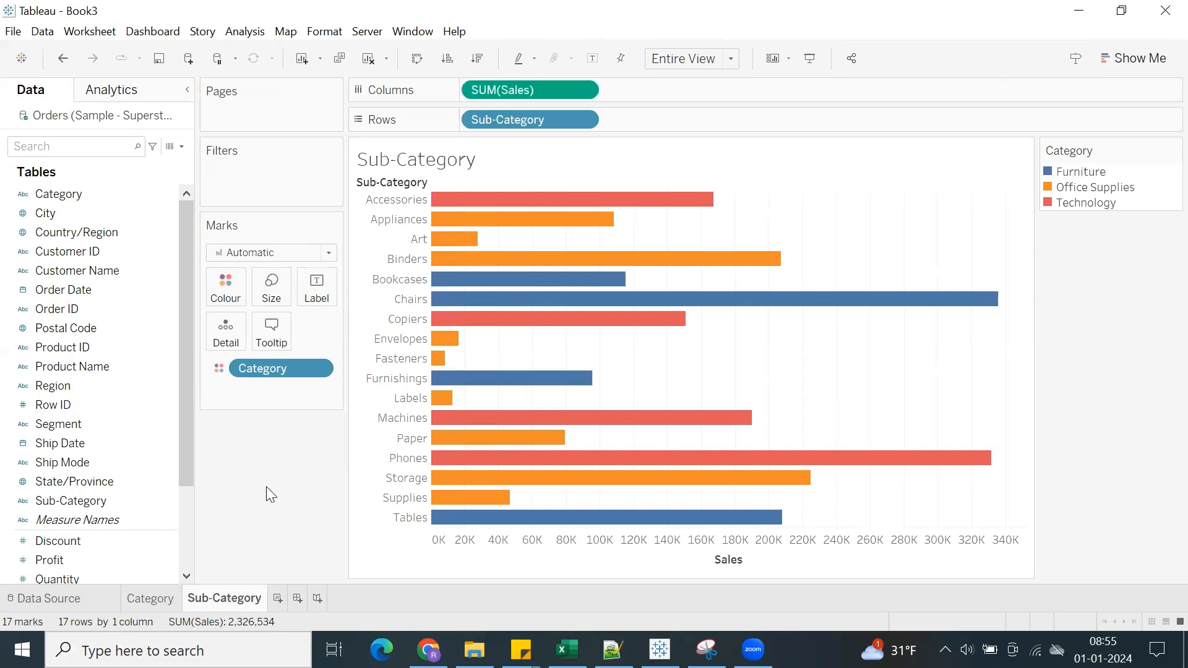
# Compare the Category pie chart with the Sub-Category bar chart.
pyautogui.click(143, 600)
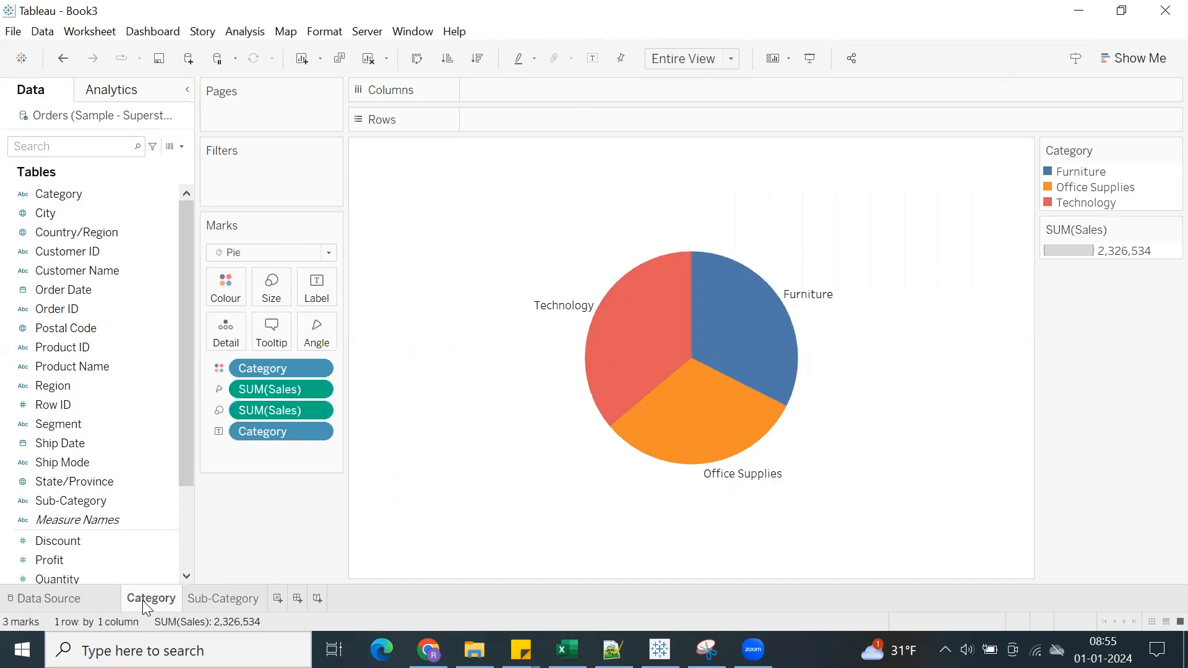
pyautogui.click(218, 600)
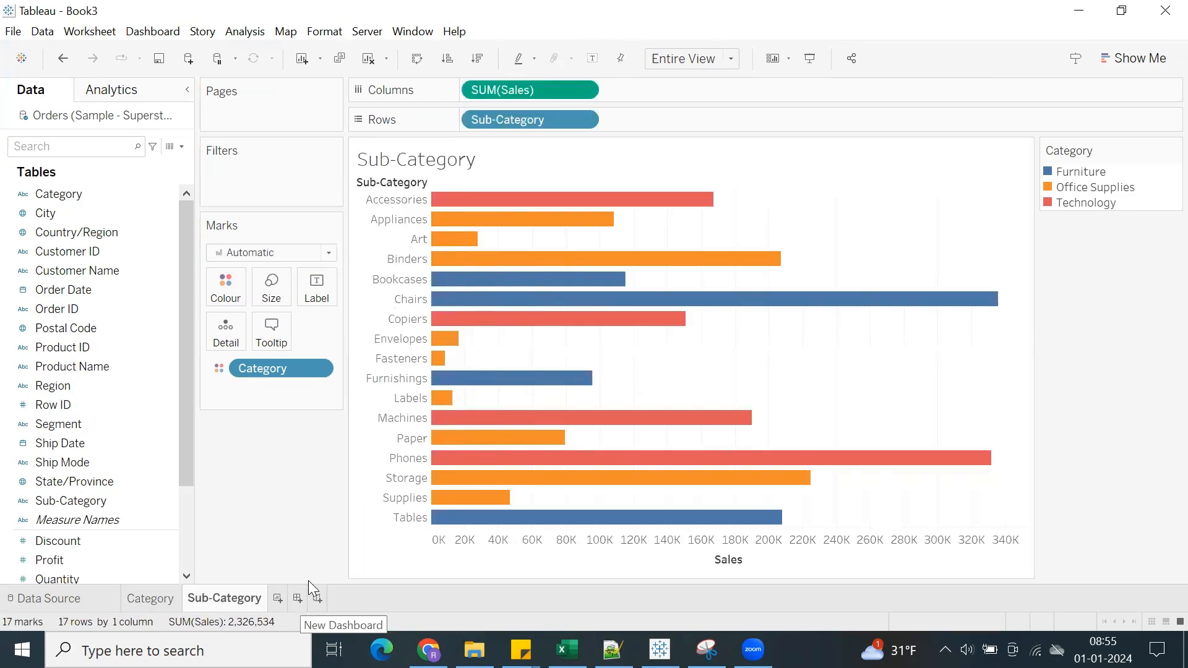
pyautogui.click(143, 600)
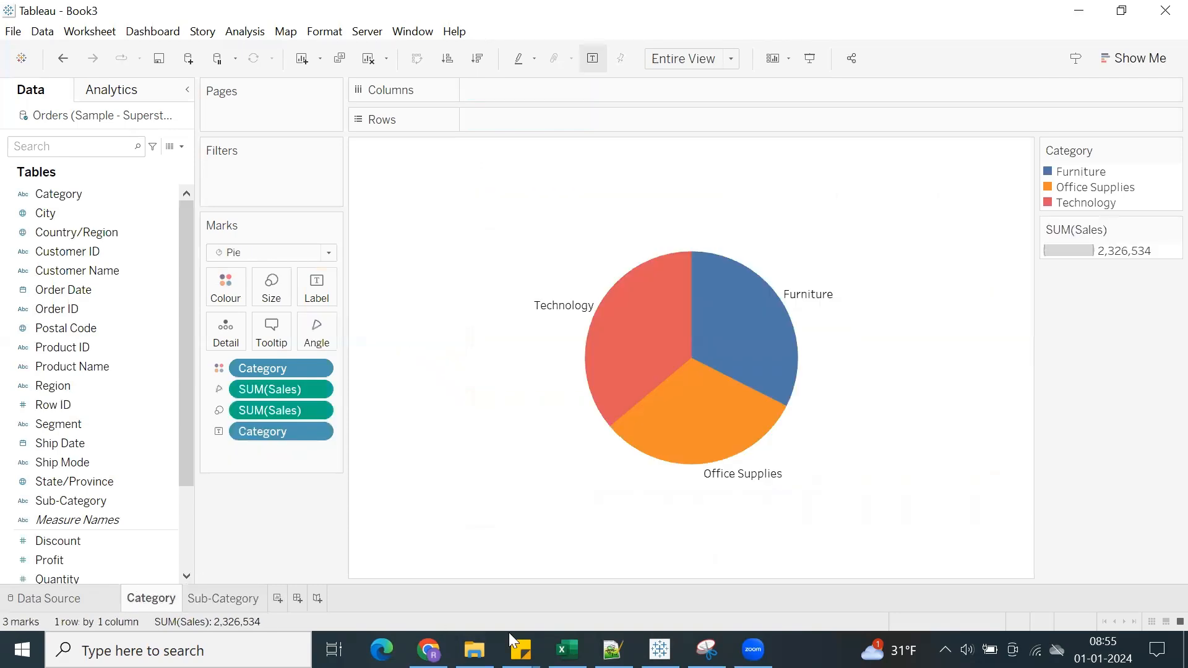
# Switch to the Excel notes and correct the spelling in cell D4 to Dashboard Level Actions.
pyautogui.hotkey('alt', 'Tab')
pyautogui.click(246, 253)
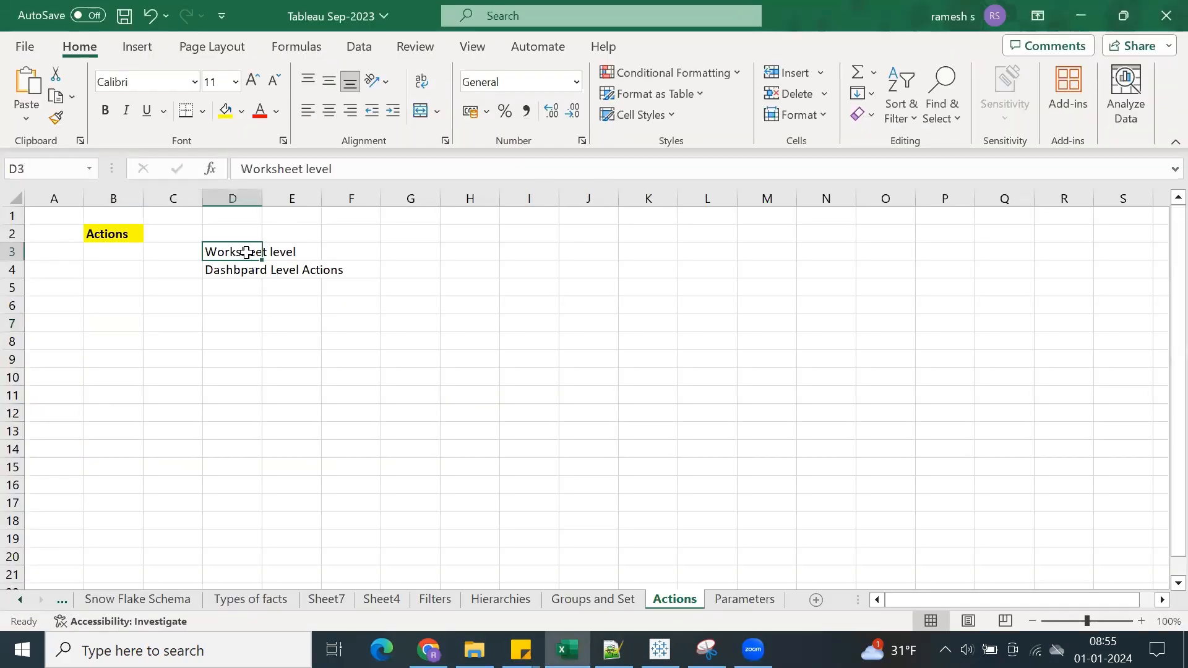
pyautogui.doubleClick(246, 271)
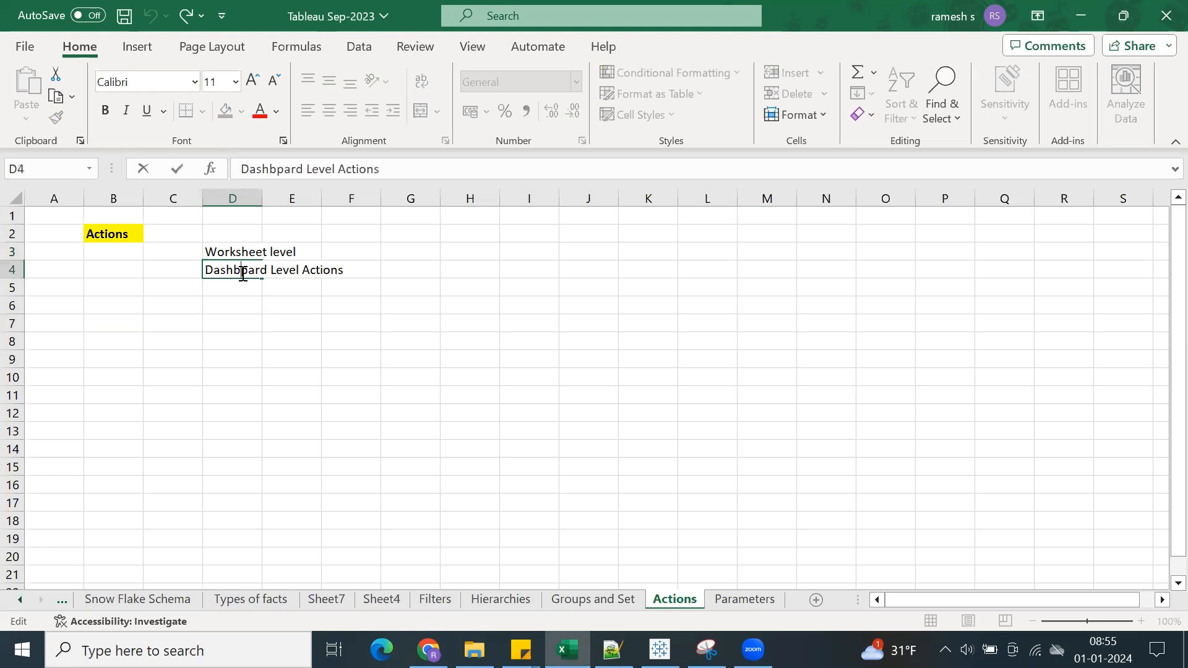
pyautogui.press('Delete')
pyautogui.write('o')
pyautogui.click(217, 308)
pyautogui.click(227, 250)
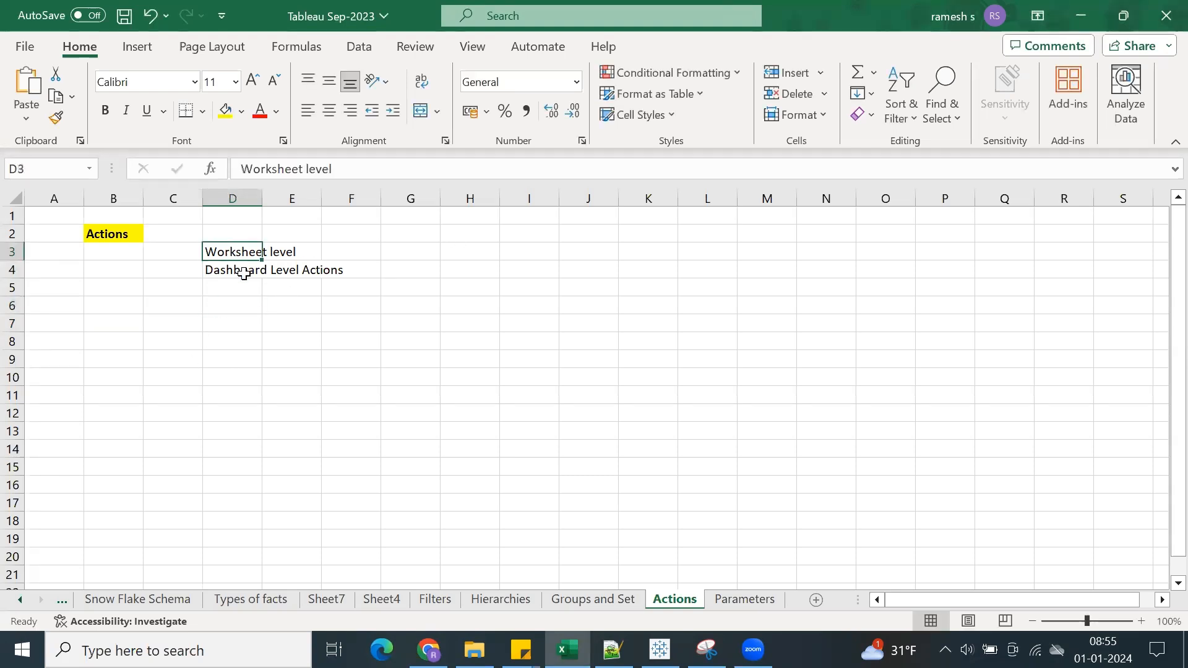
pyautogui.click(240, 271)
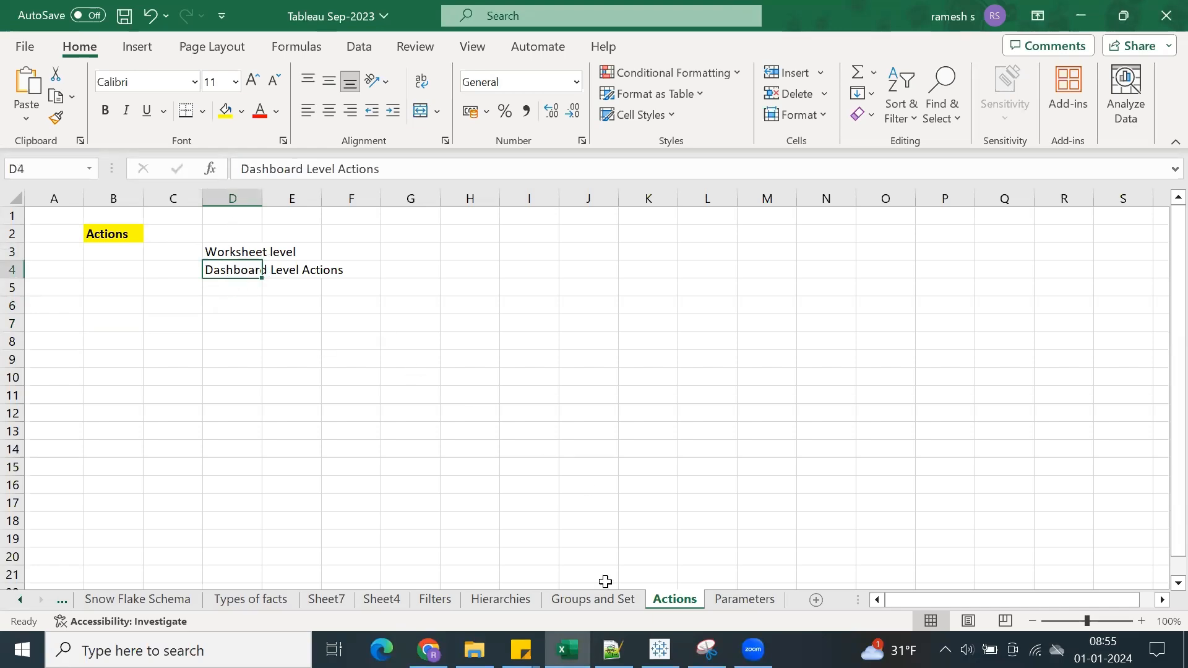
# Switch back to Tableau and add Category ahead of Sub-Category on the rows of the Sub-Category sheet.
pyautogui.click(659, 649)
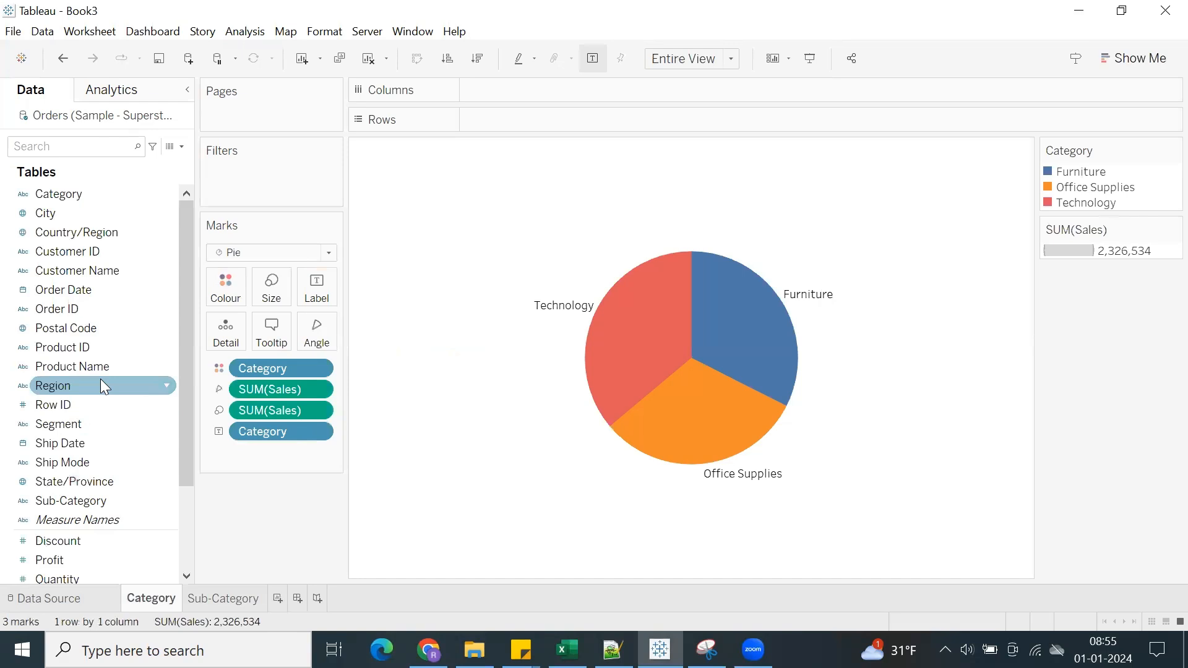
pyautogui.click(609, 346)
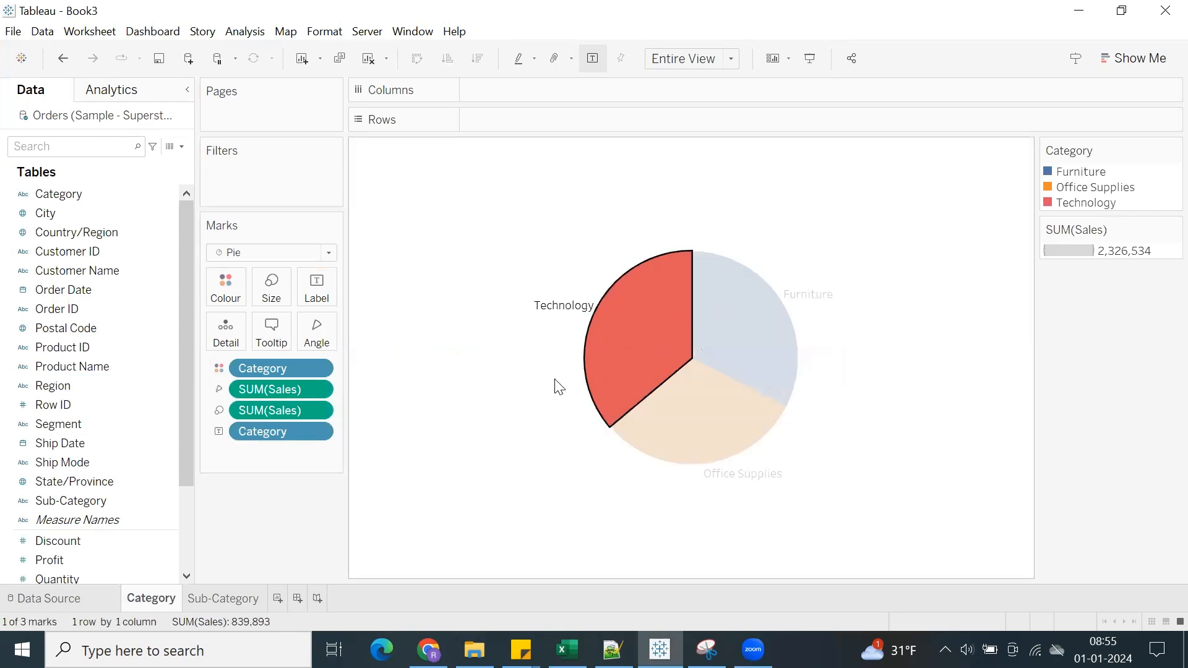
pyautogui.click(210, 601)
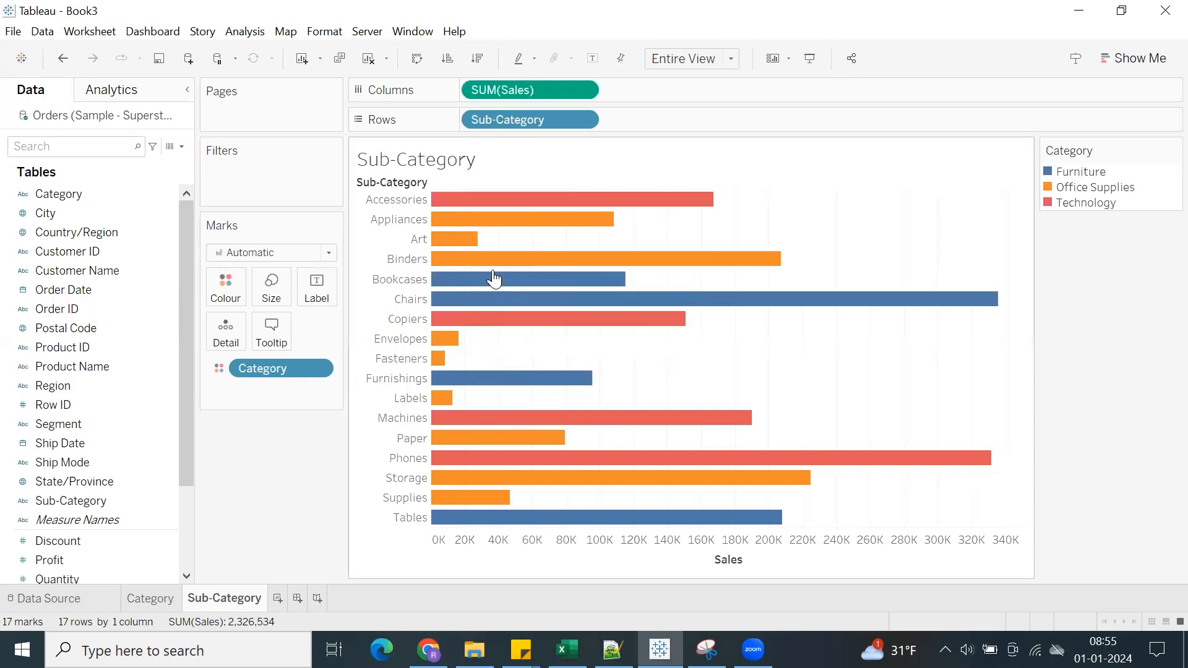
pyautogui.moveTo(58, 194); pyautogui.dragTo(469, 131)
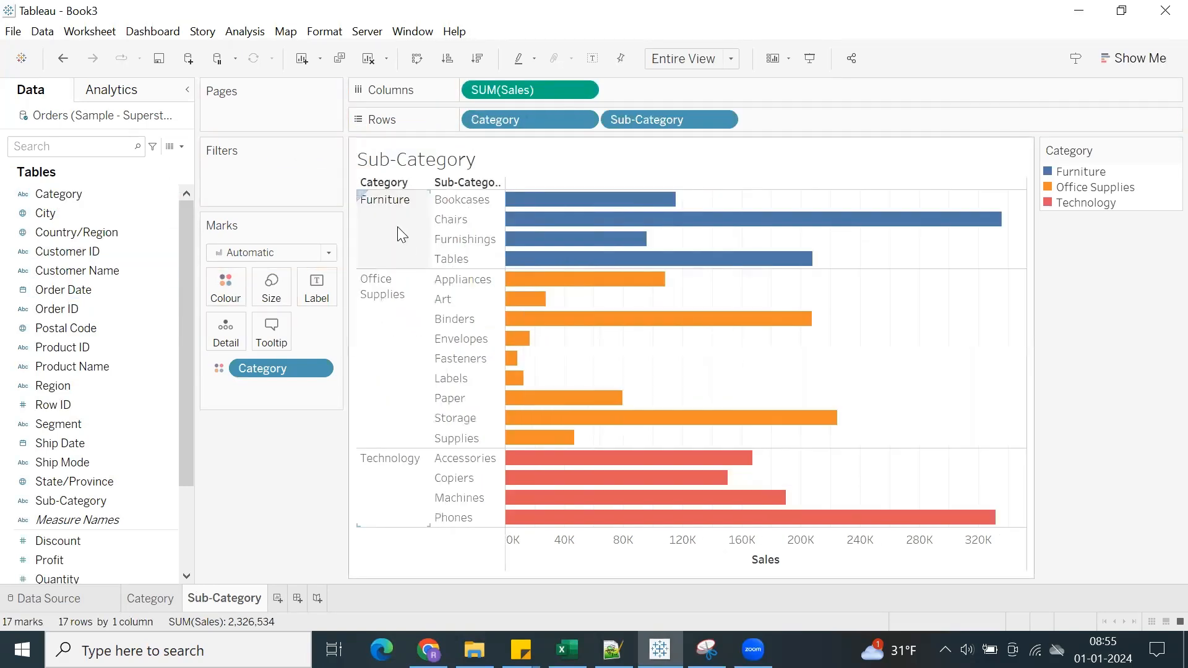
pyautogui.click(397, 226)
pyautogui.click(385, 408)
pyautogui.click(385, 503)
pyautogui.click(269, 476)
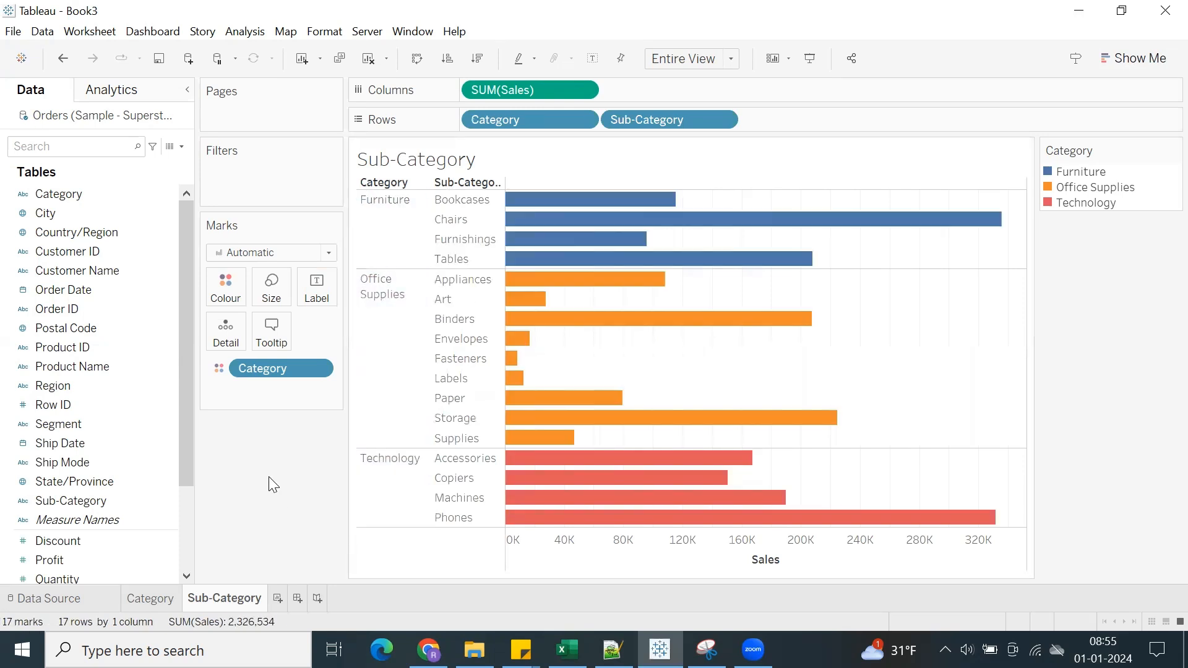
# Select the Technology slice on the Category sheet, and hide the title of the Sub-Category chart.
pyautogui.click(150, 598)
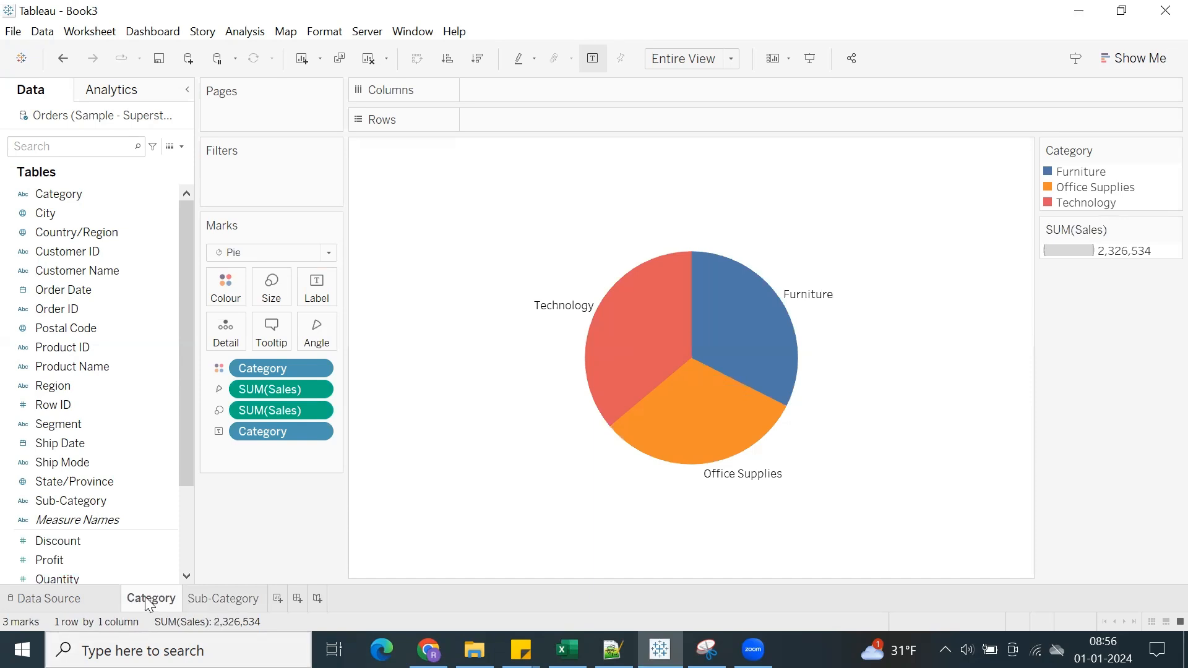
pyautogui.click(615, 344)
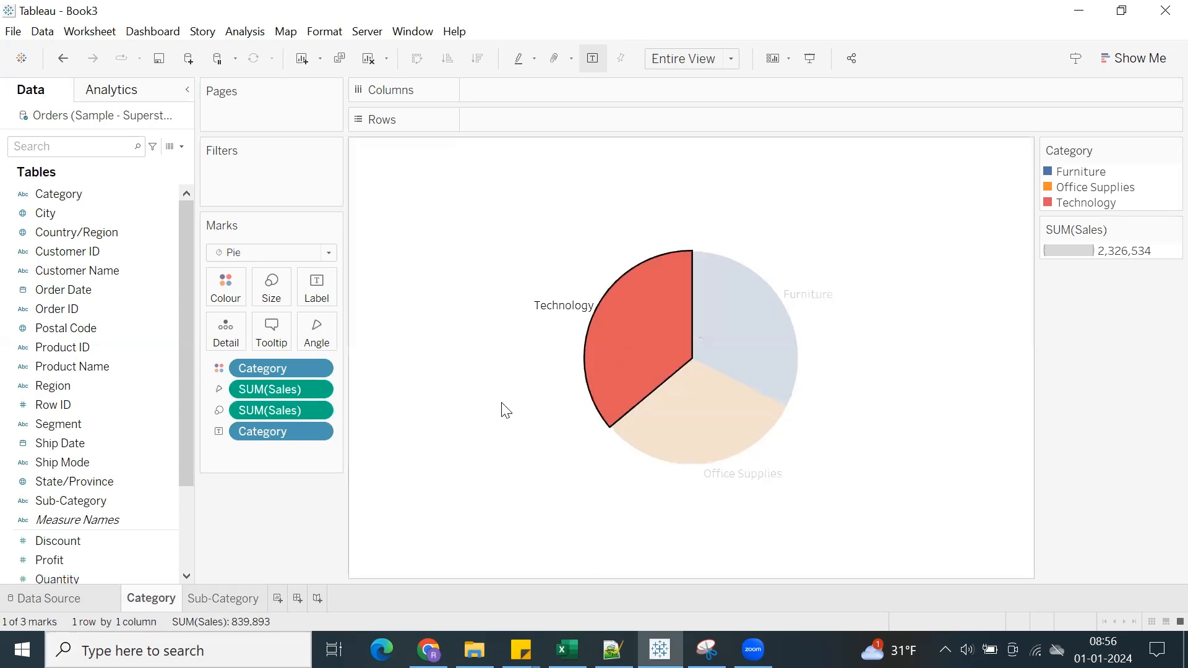
pyautogui.click(210, 597)
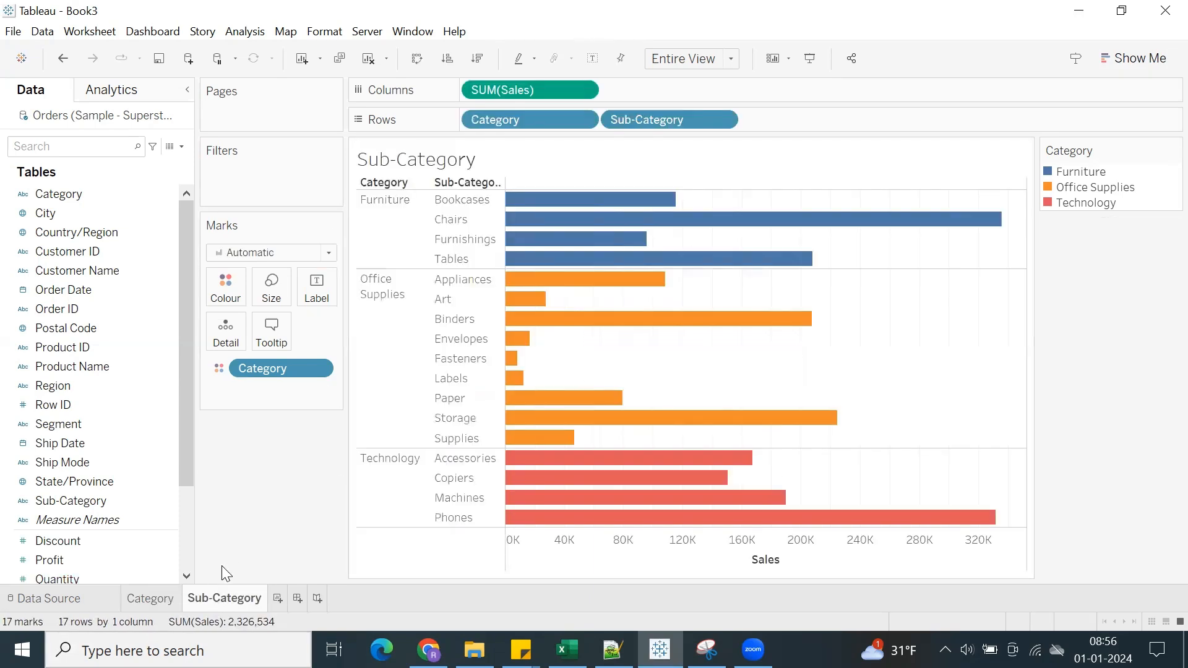
pyautogui.rightClick(410, 170)
pyautogui.click(429, 209)
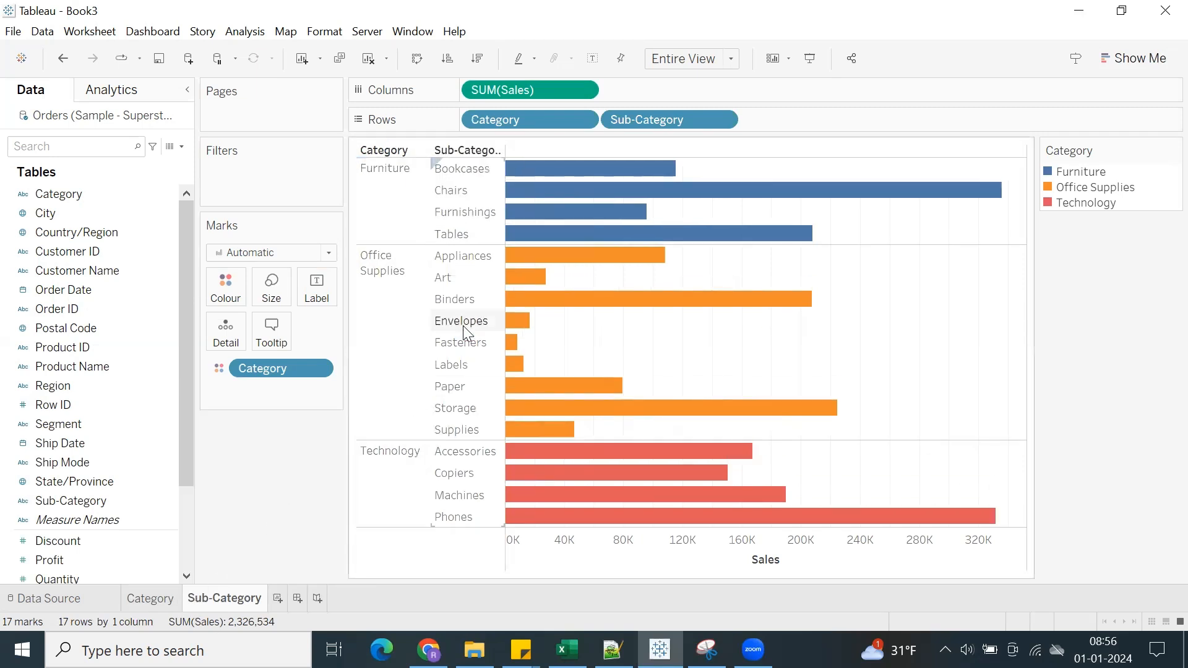
# Bring up the Actions dialog for the workbook and start adding a Filter action.
pyautogui.click(109, 36)
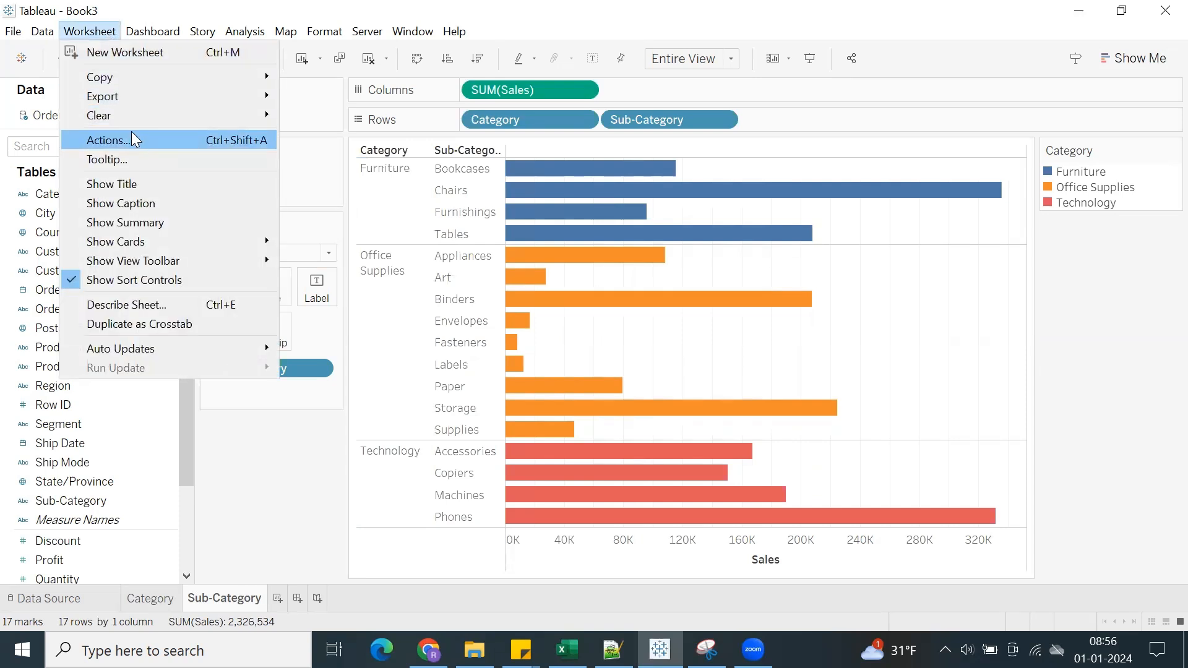
pyautogui.moveTo(142, 32)
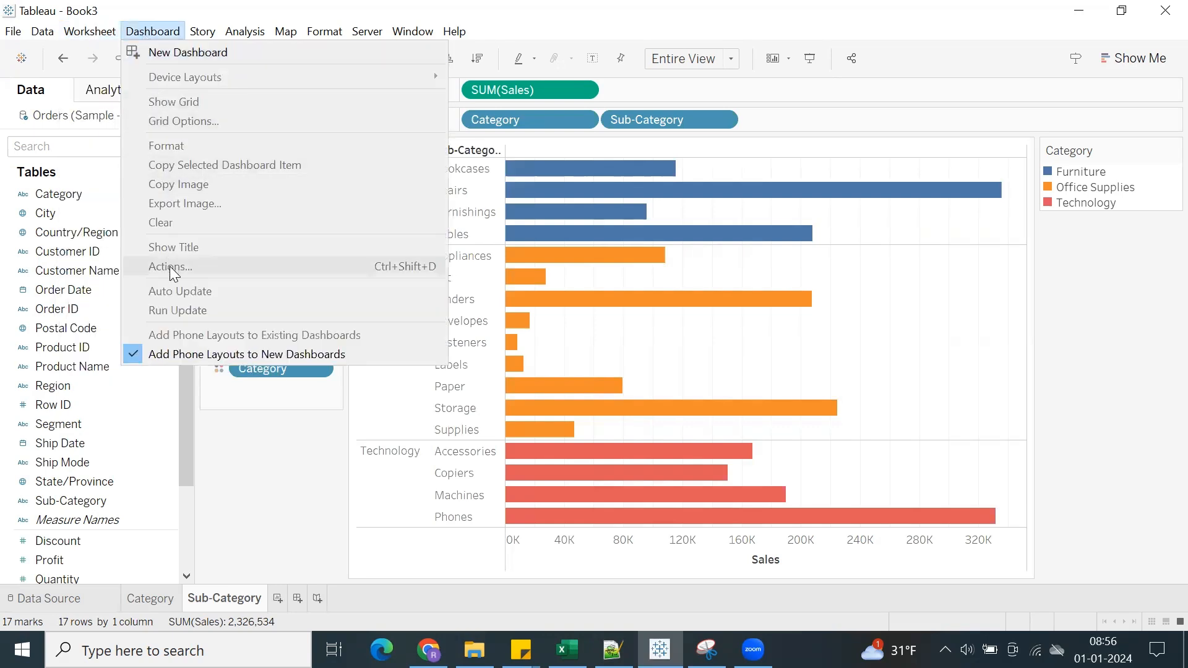
pyautogui.moveTo(90, 30)
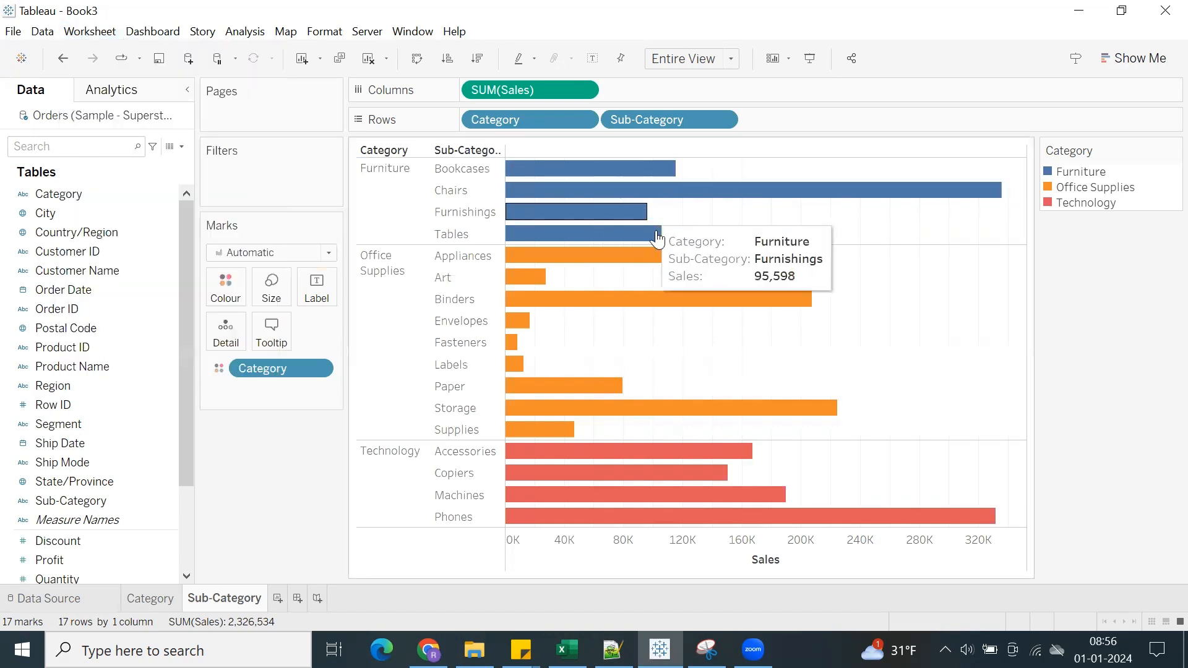
pyautogui.hotkey('ctrl', 'shift', 'd')
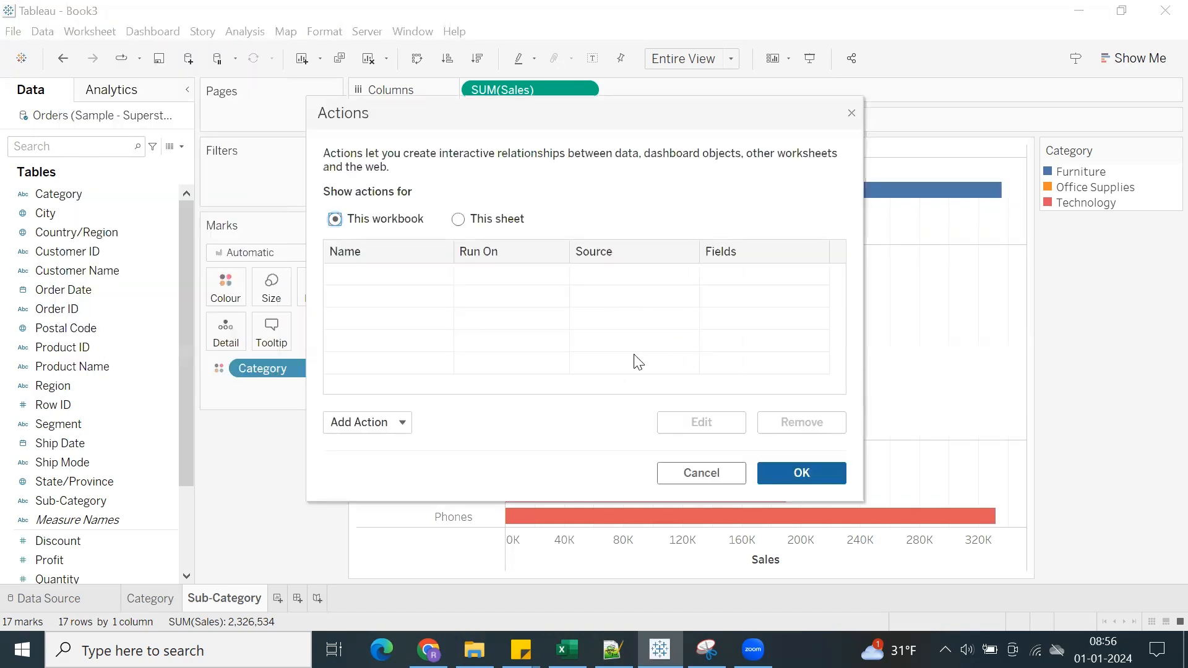
pyautogui.moveTo(536, 111); pyautogui.dragTo(532, 93)
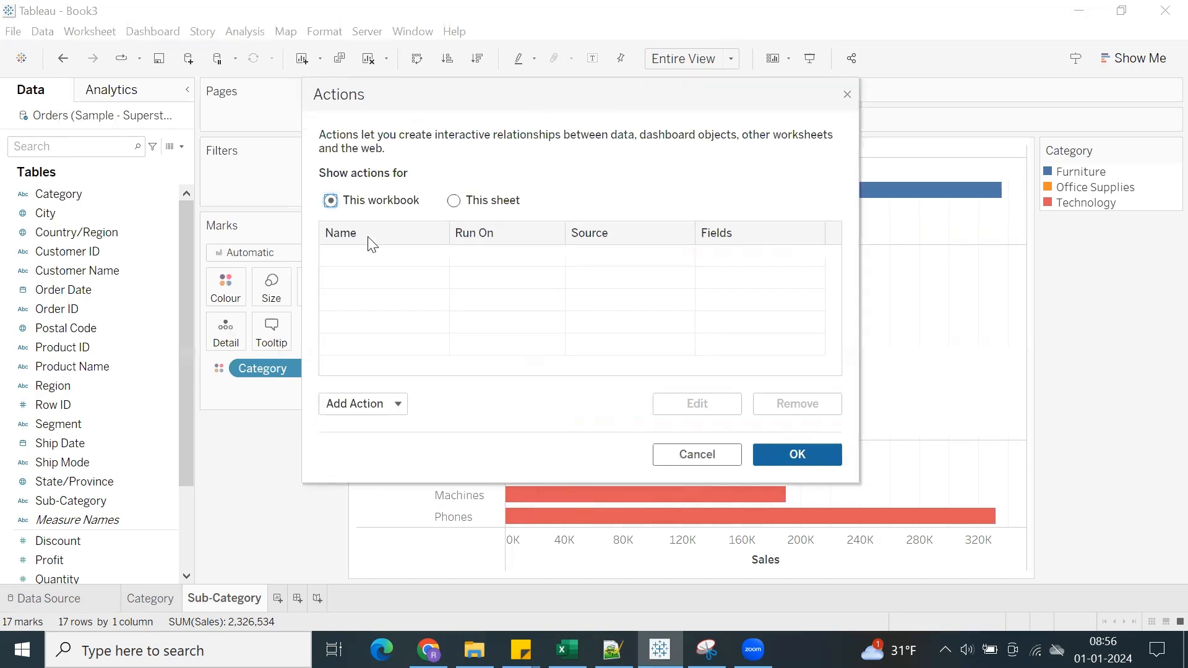
pyautogui.click(373, 404)
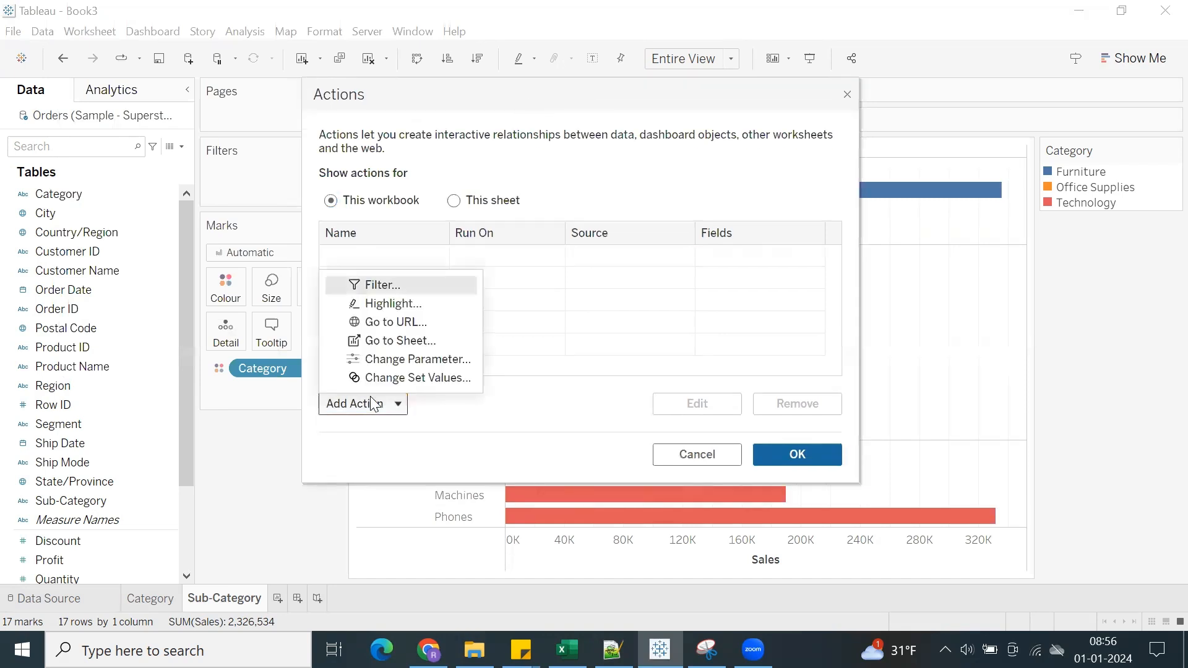
pyautogui.click(376, 290)
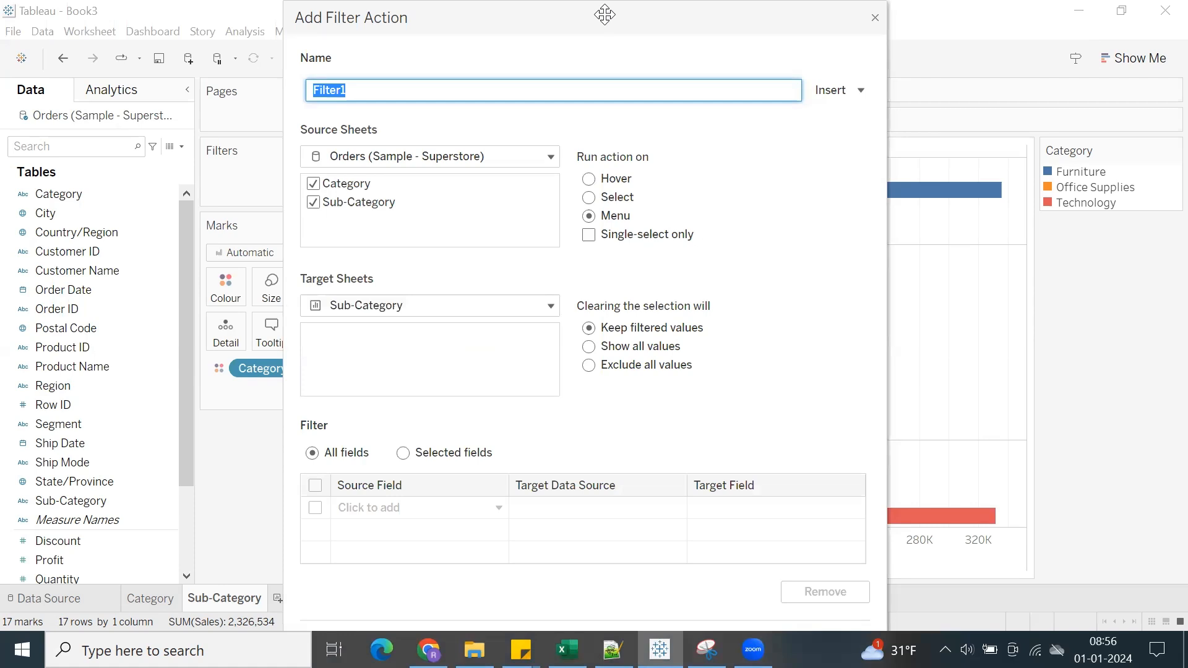
pyautogui.moveTo(605, 14); pyautogui.dragTo(563, 8)
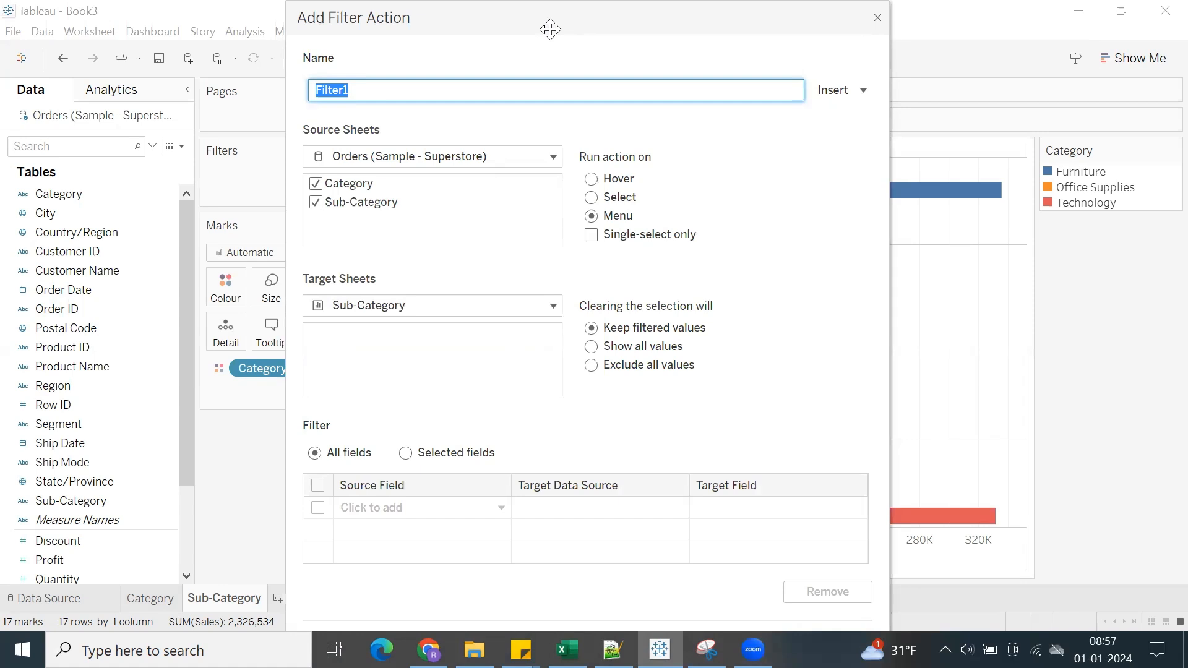
pyautogui.moveTo(550, 29); pyautogui.dragTo(555, 29)
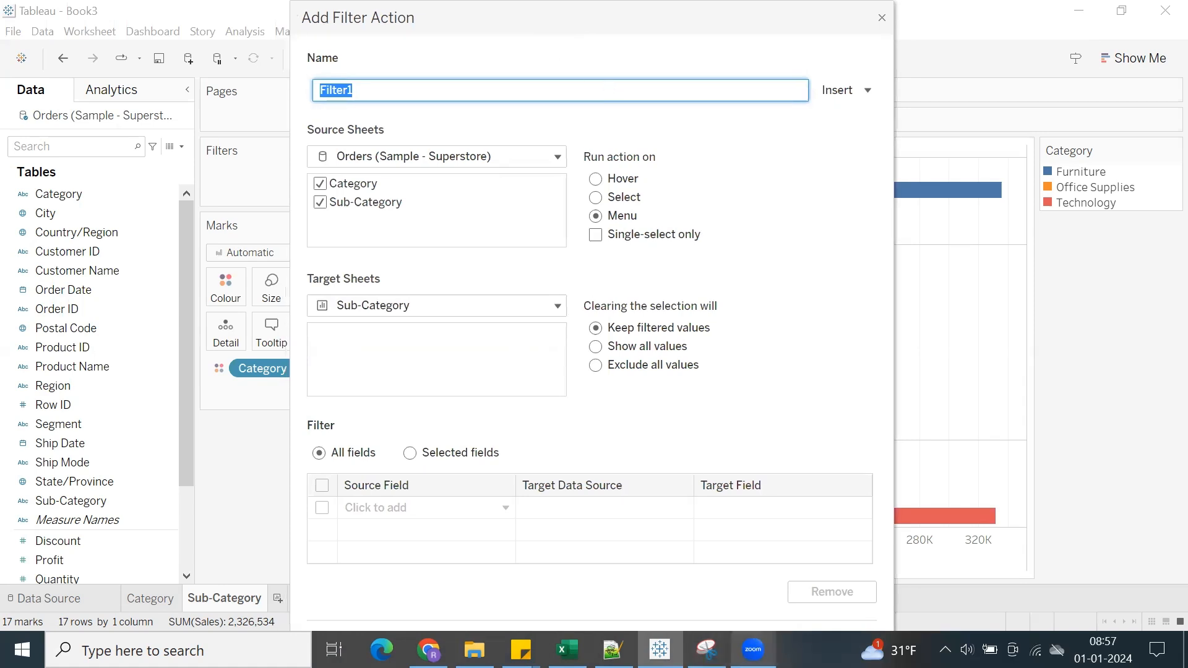
pyautogui.moveTo(554, 24); pyautogui.dragTo(552, 10)
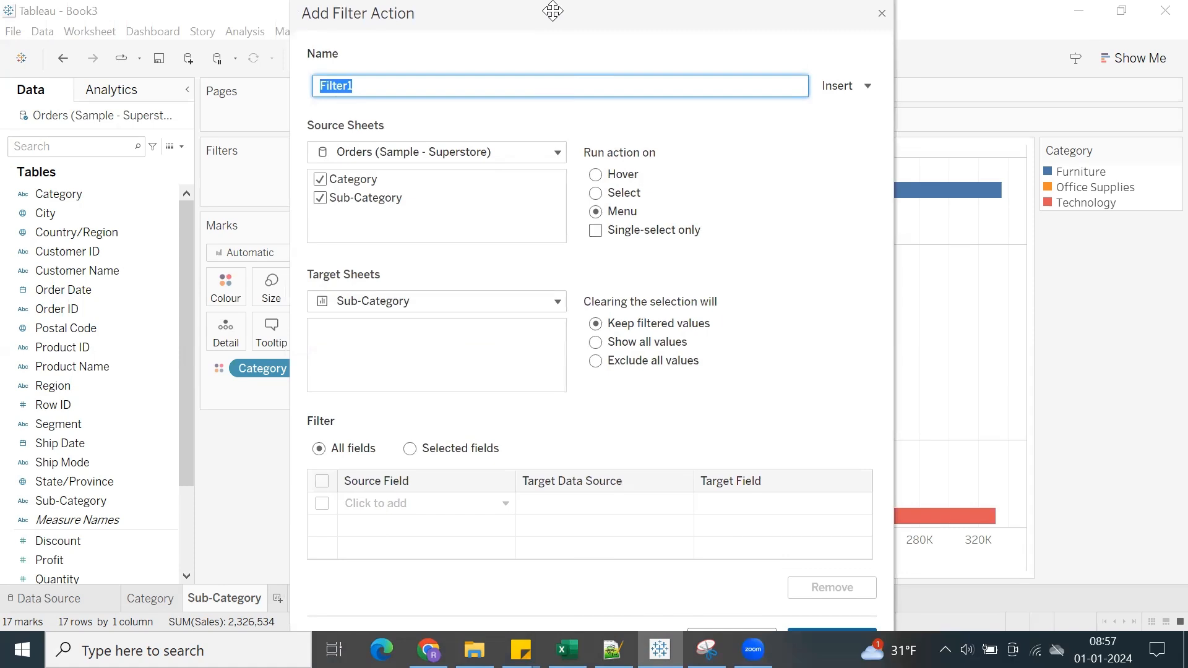
pyautogui.moveTo(553, 11); pyautogui.dragTo(546, 19)
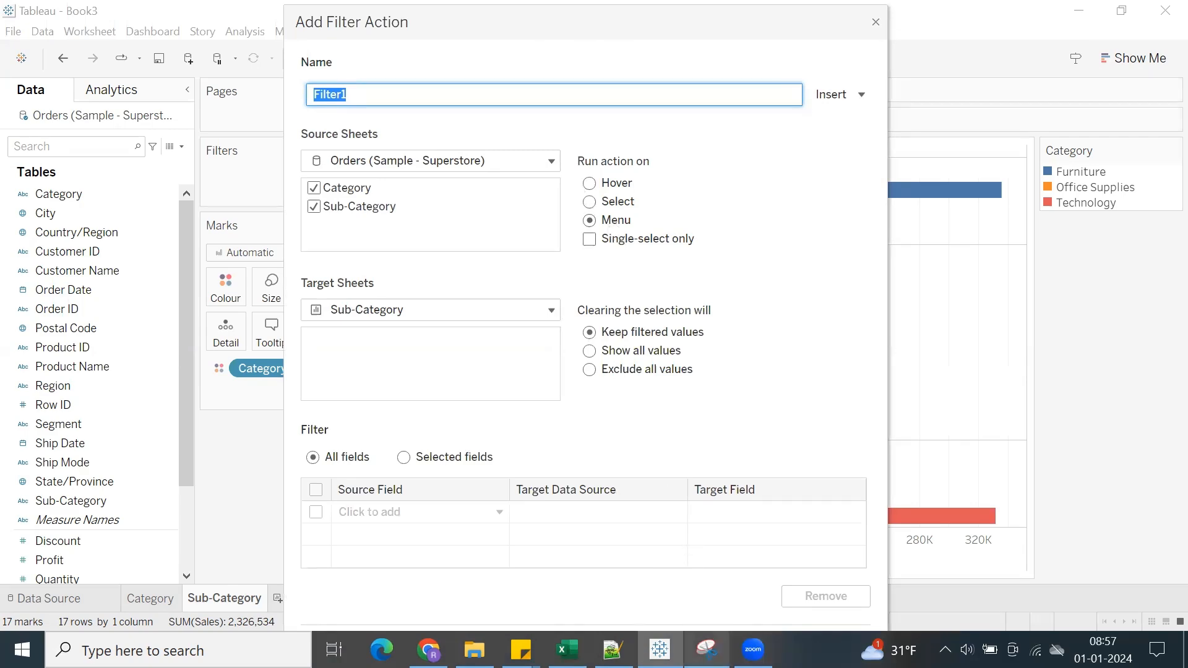
# Snip the Add Filter Action settings with Snipping Tool and highlight the Run action on, Clearing the selection will, Source Sheets and Target Sheets headings.
pyautogui.click(706, 649)
pyautogui.click(339, 101)
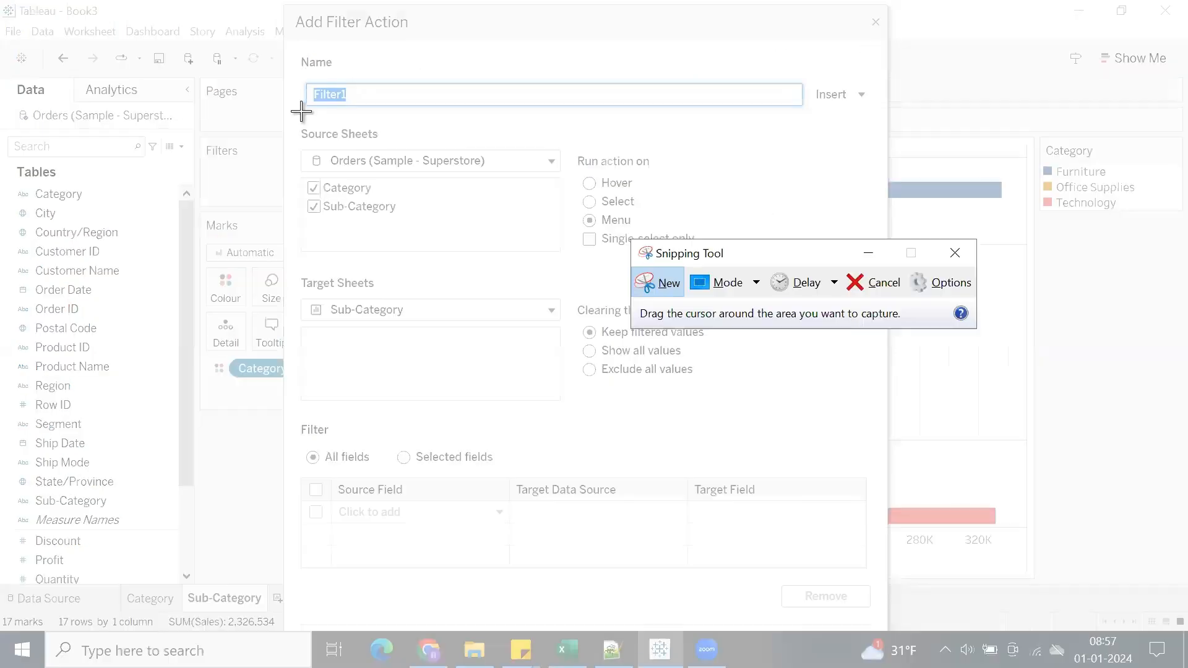
pyautogui.moveTo(301, 77)
pyautogui.mouseDown()
pyautogui.moveTo(699, 551)
pyautogui.moveTo(787, 430)
pyautogui.moveTo(818, 556)
pyautogui.mouseUp()
pyautogui.moveTo(579, 209)
pyautogui.mouseDown()
pyautogui.moveTo(648, 209)
pyautogui.moveTo(593, 204)
pyautogui.mouseUp()
pyautogui.moveTo(581, 364); pyautogui.dragTo(716, 362)
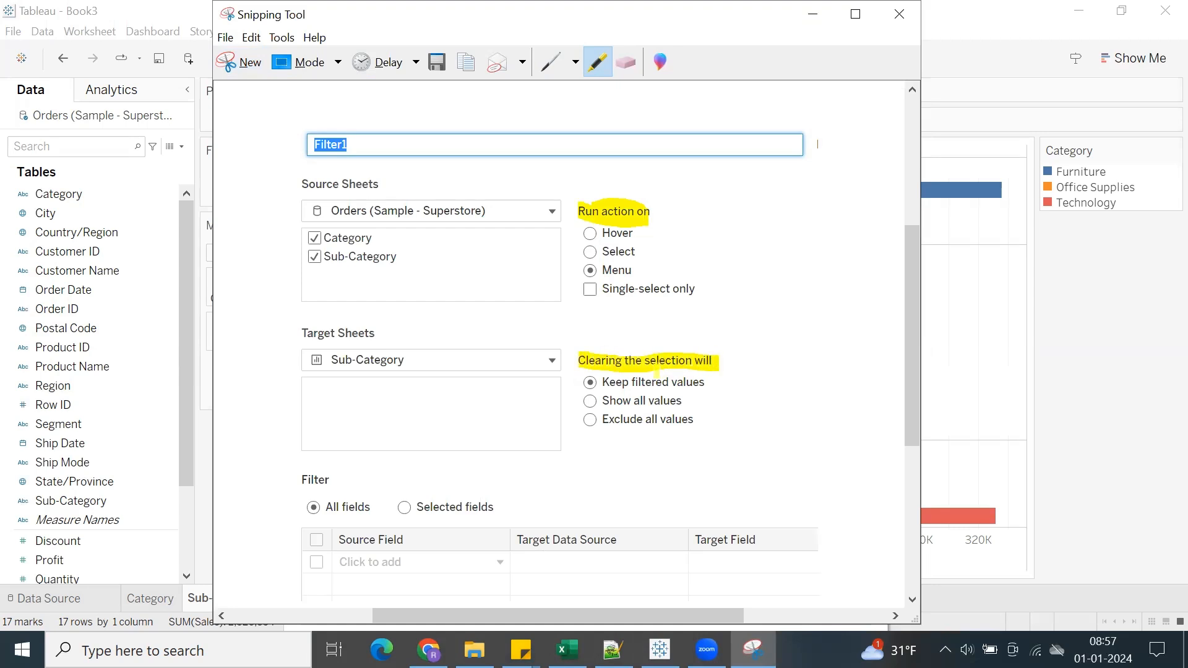
pyautogui.moveTo(303, 184)
pyautogui.mouseDown()
pyautogui.moveTo(377, 191)
pyautogui.moveTo(320, 171)
pyautogui.mouseUp()
pyautogui.moveTo(303, 333); pyautogui.dragTo(371, 334)
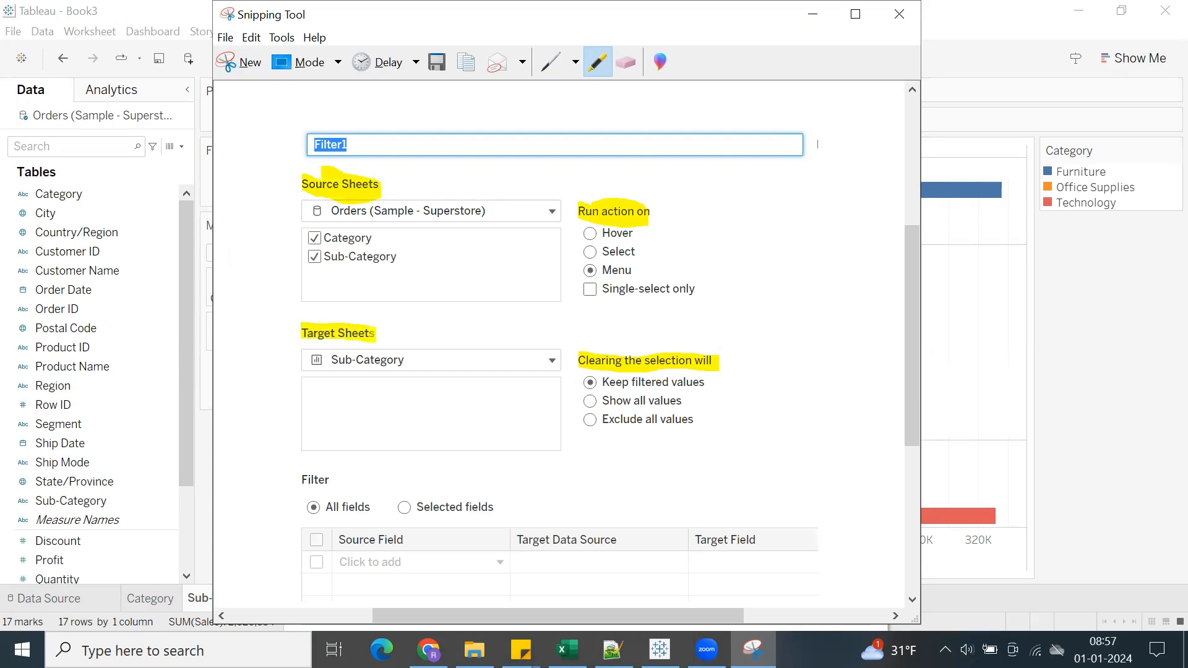
# Paste the snip into the Actions sheet in Excel, shrink it and place it over columns J to N near row 1.
pyautogui.click(566, 650)
pyautogui.click(433, 253)
pyautogui.hotkey('ctrl', 'v')
pyautogui.scroll(-9, 528, 328)
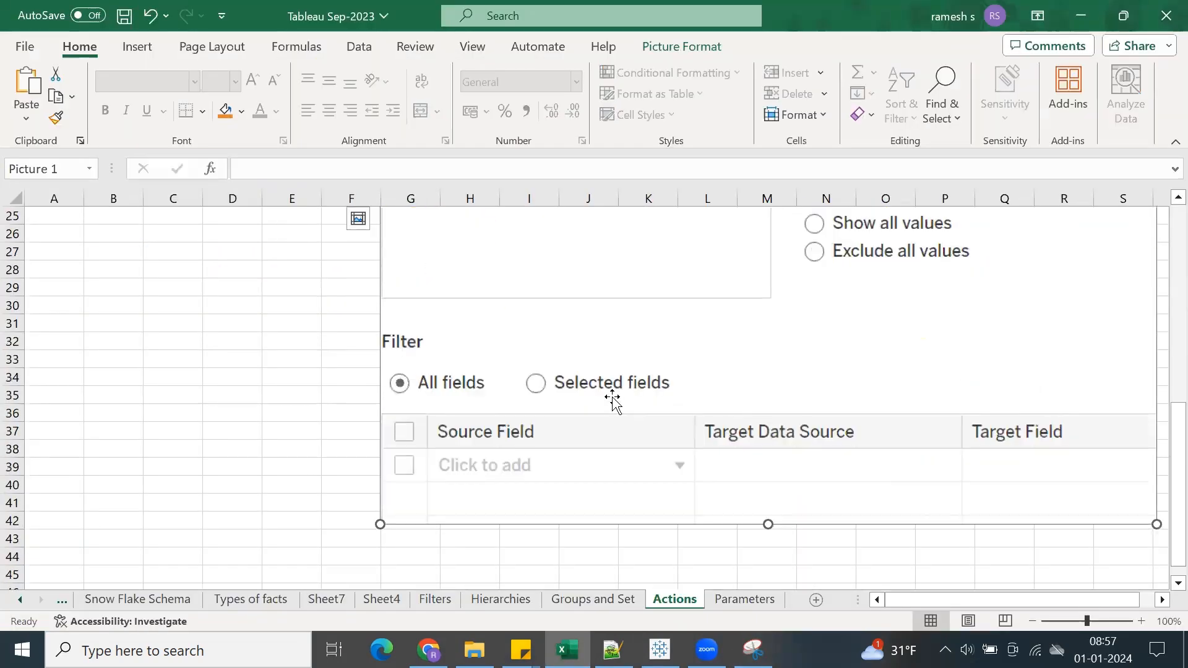
pyautogui.moveTo(1156, 470); pyautogui.dragTo(643, 278)
pyautogui.scroll(4, 671, 323)
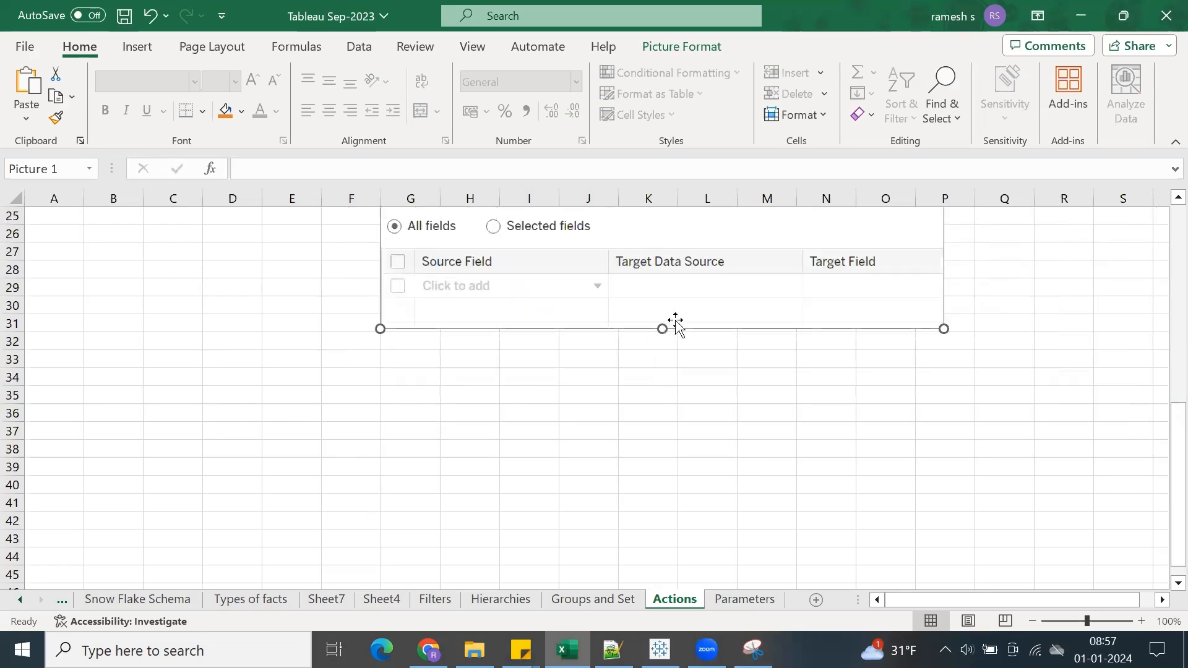
pyautogui.moveTo(940, 493); pyautogui.dragTo(678, 289)
pyautogui.scroll(5, 674, 316)
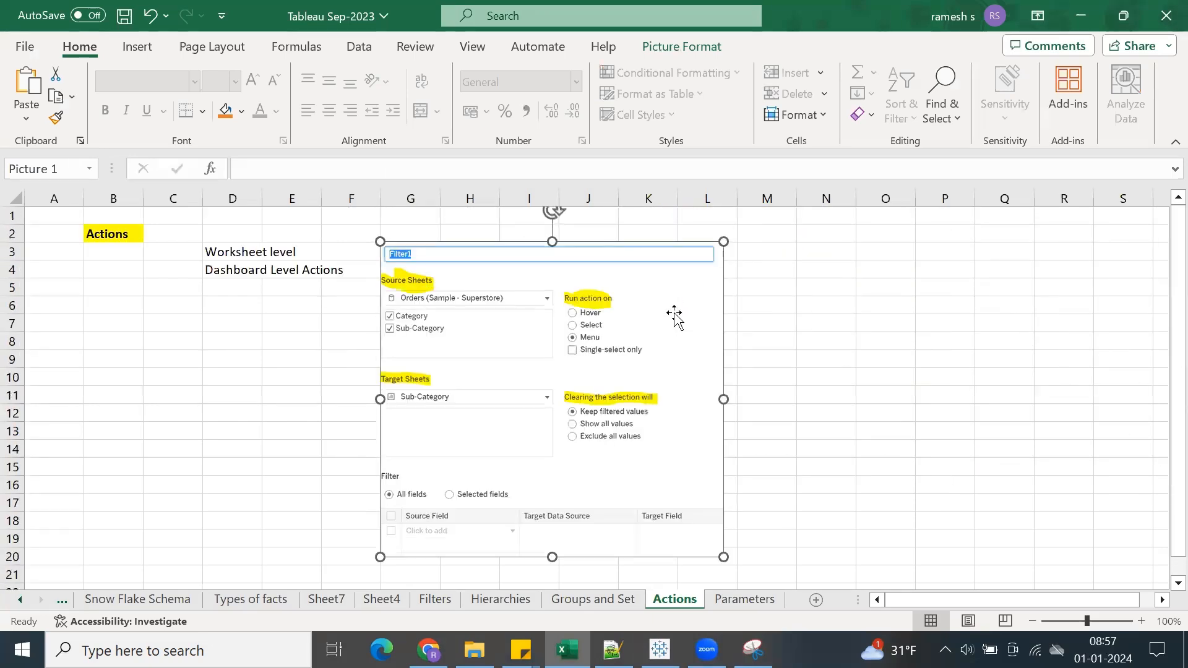
pyautogui.moveTo(723, 556); pyautogui.dragTo(628, 471)
pyautogui.moveTo(536, 347); pyautogui.dragTo(745, 310)
# List Filter Actions, Highlight Action, URL Action and Set Actions in cells B7 to B10 of the notes, and switch back to Tableau.
pyautogui.click(110, 325)
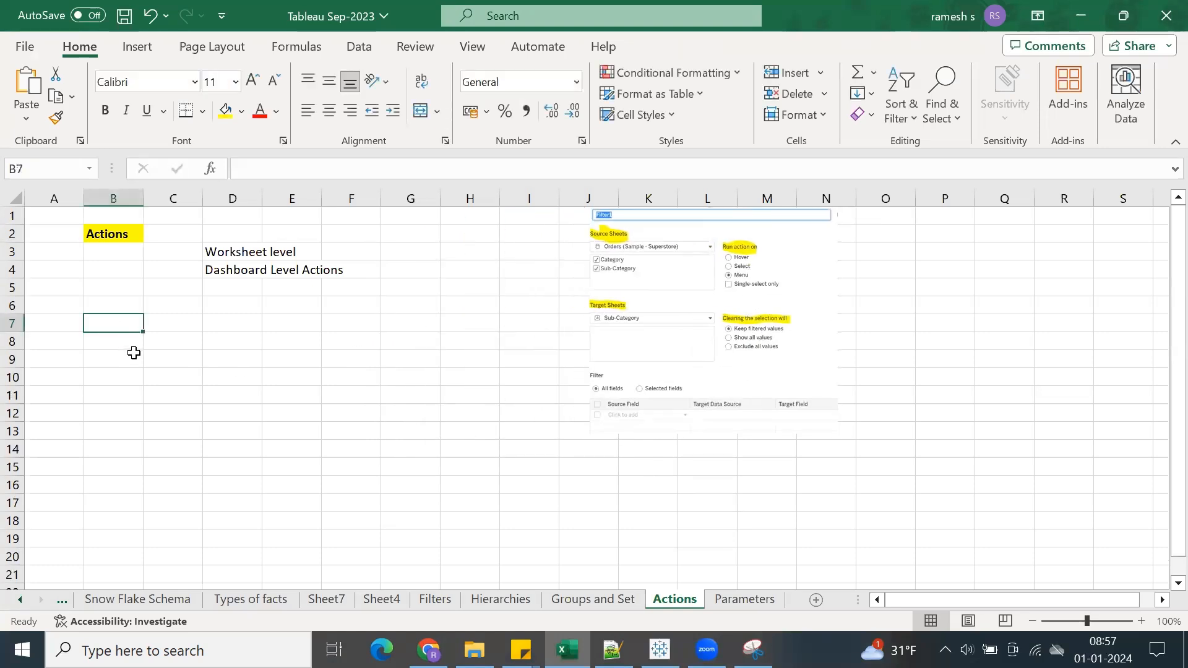
pyautogui.write('Filter Actions')
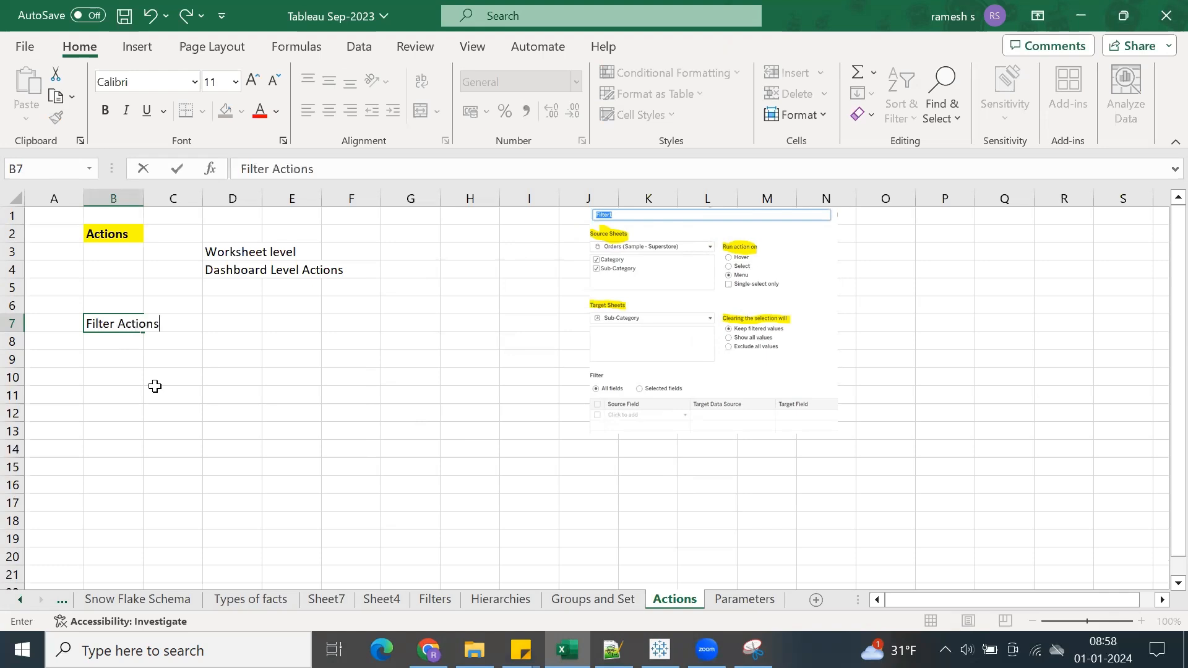
pyautogui.press('Return')
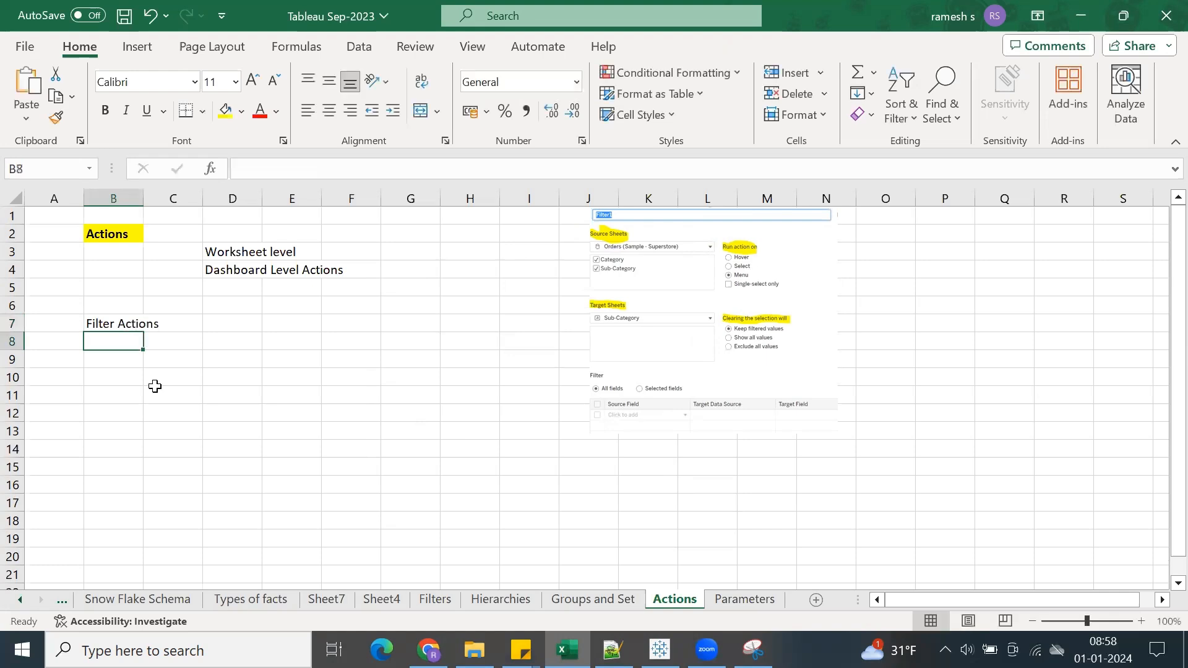
pyautogui.write('Highlight Action')
pyautogui.press('Return')
pyautogui.write('URL Actio')
pyautogui.press('Return')
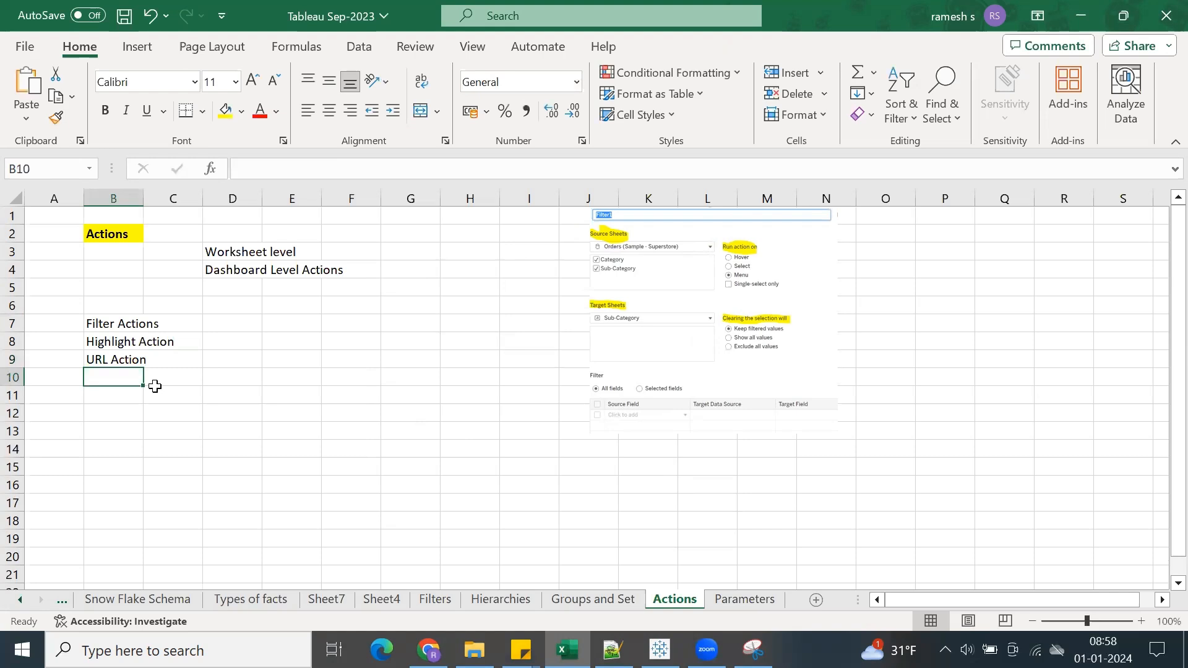
pyautogui.write('Set Actions')
pyautogui.press('Return')
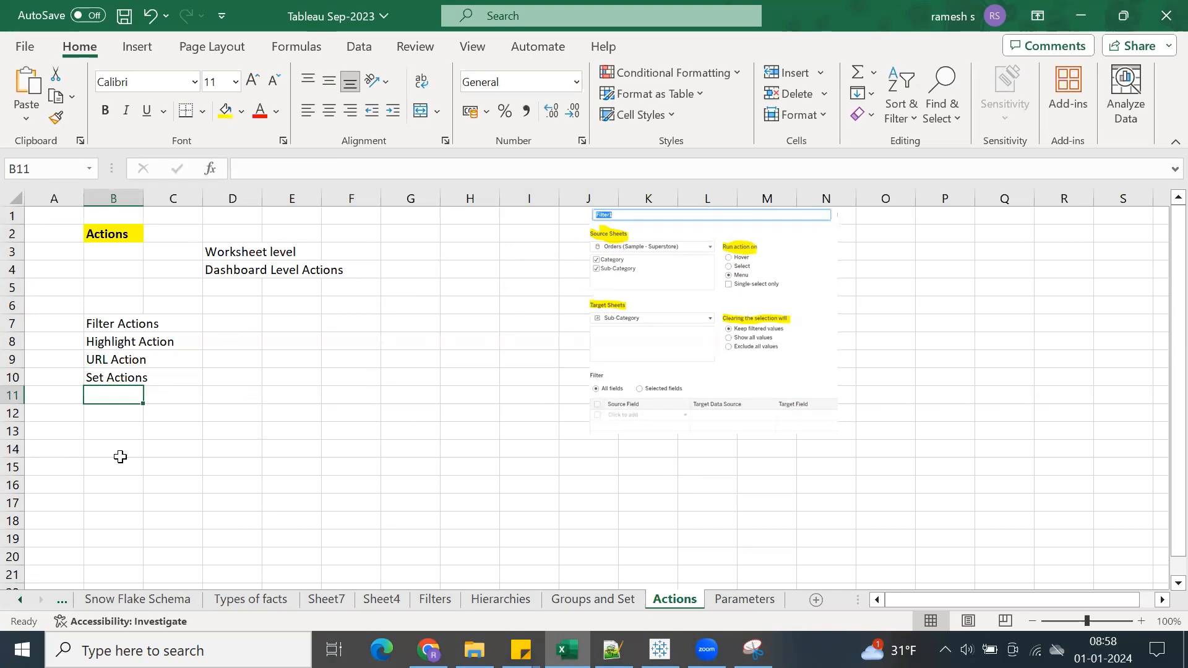
pyautogui.click(659, 650)
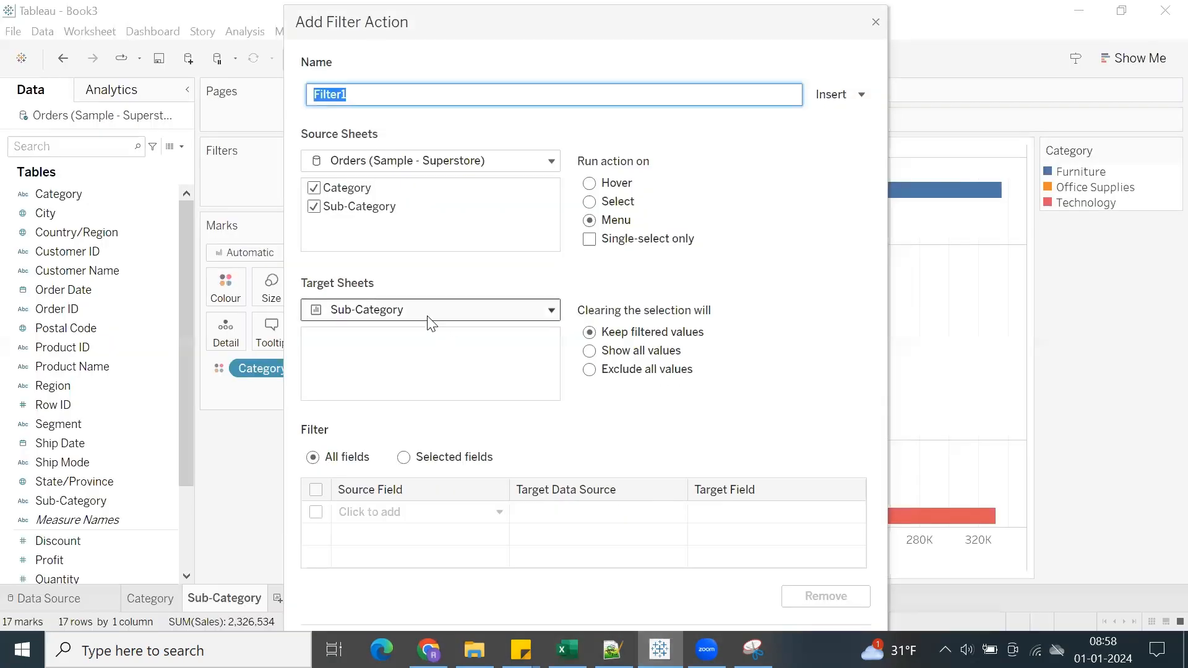
pyautogui.click(344, 166)
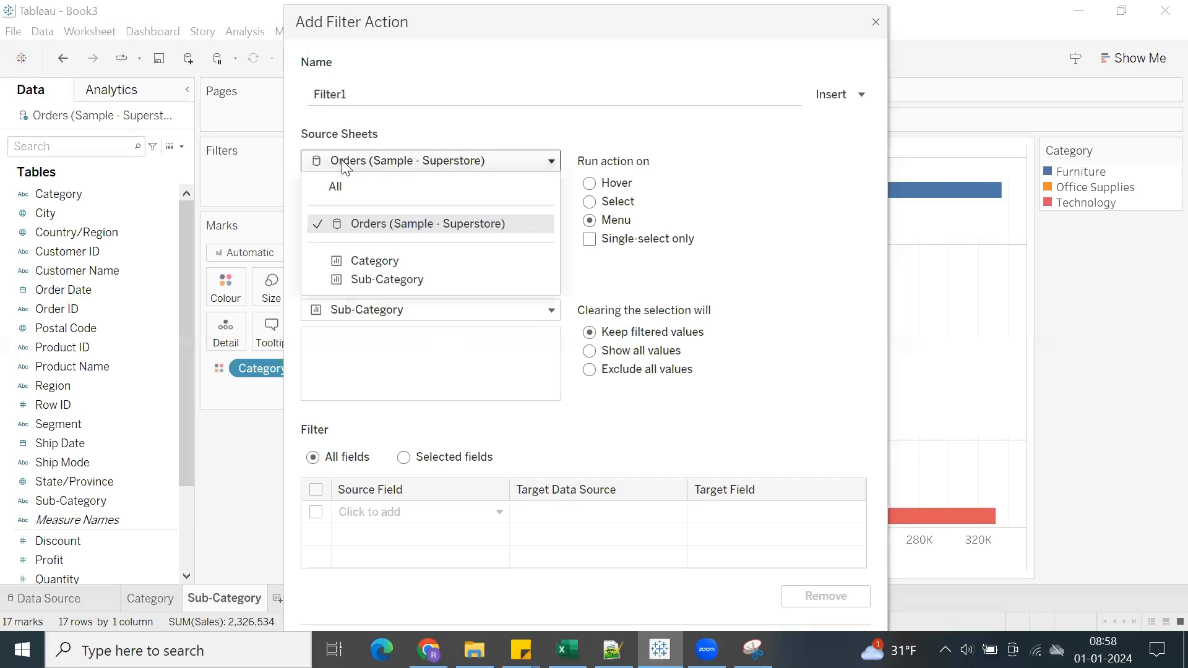
pyautogui.click(361, 261)
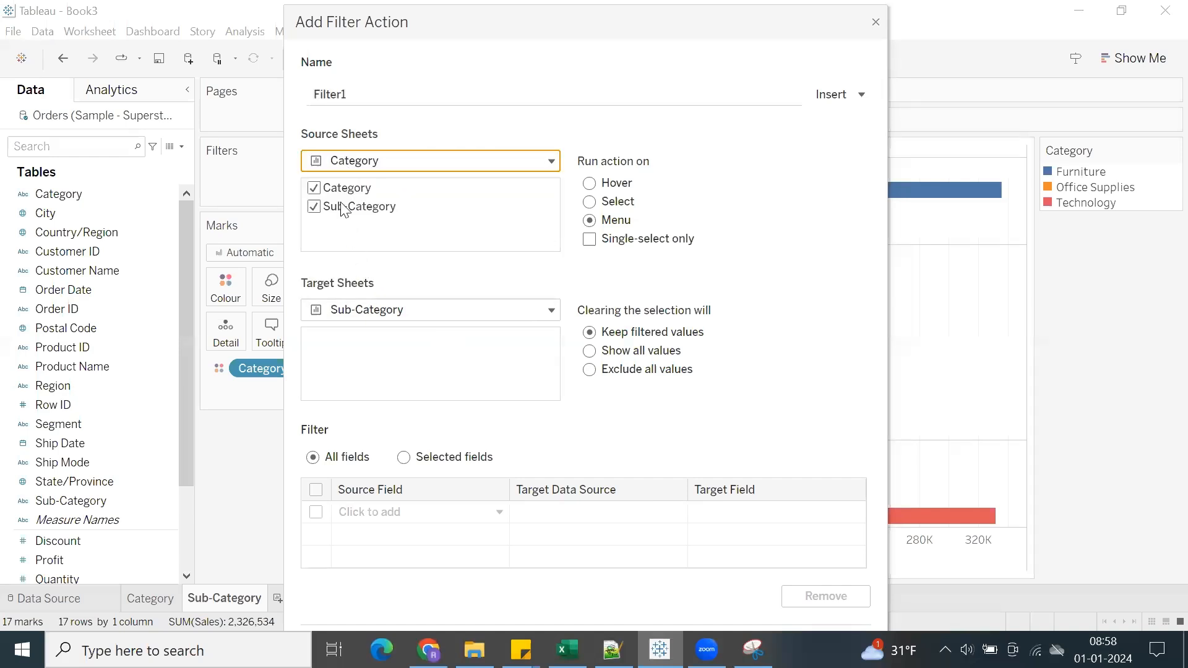
pyautogui.click(347, 164)
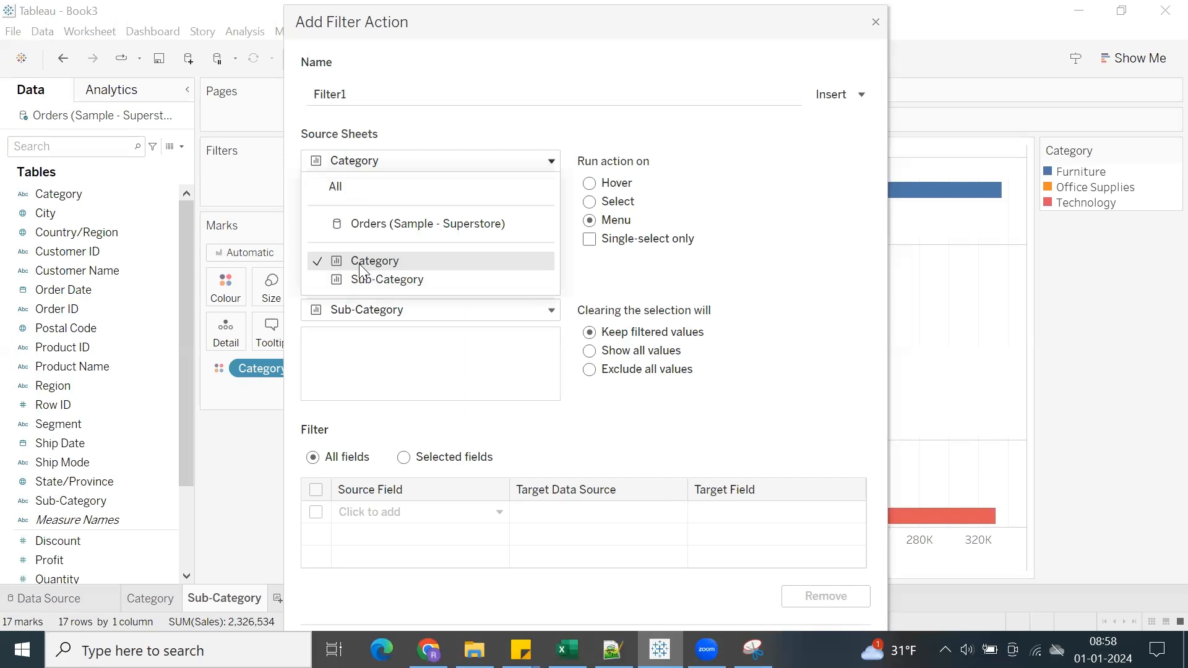
pyautogui.click(365, 262)
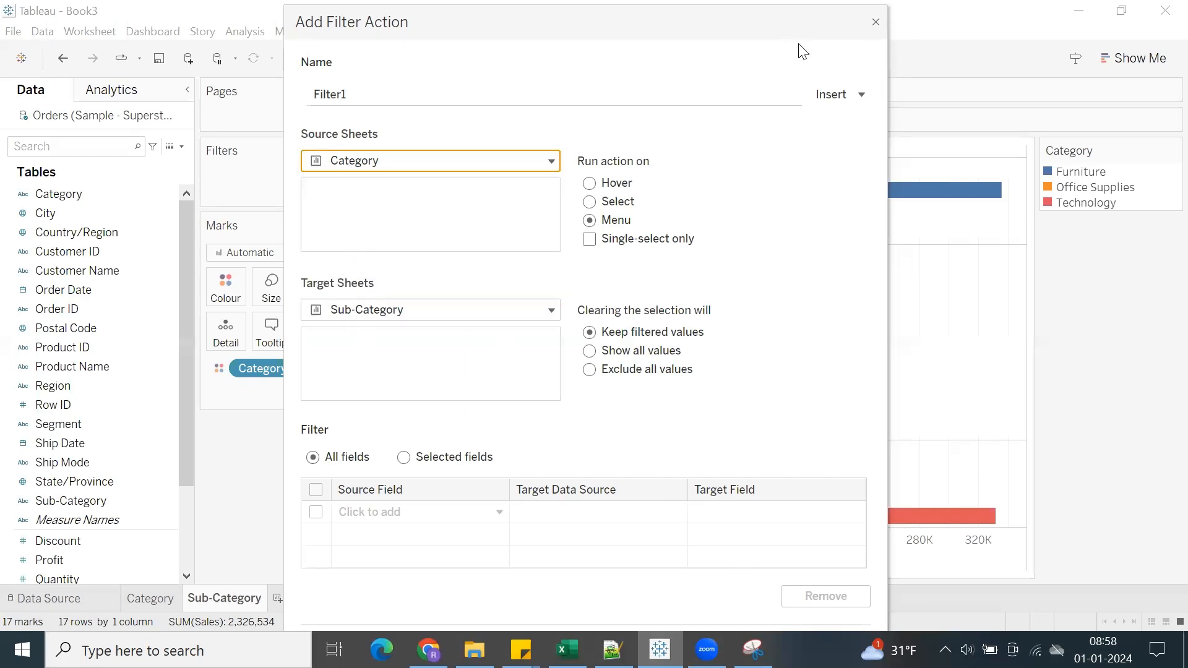
pyautogui.click(875, 22)
pyautogui.click(708, 446)
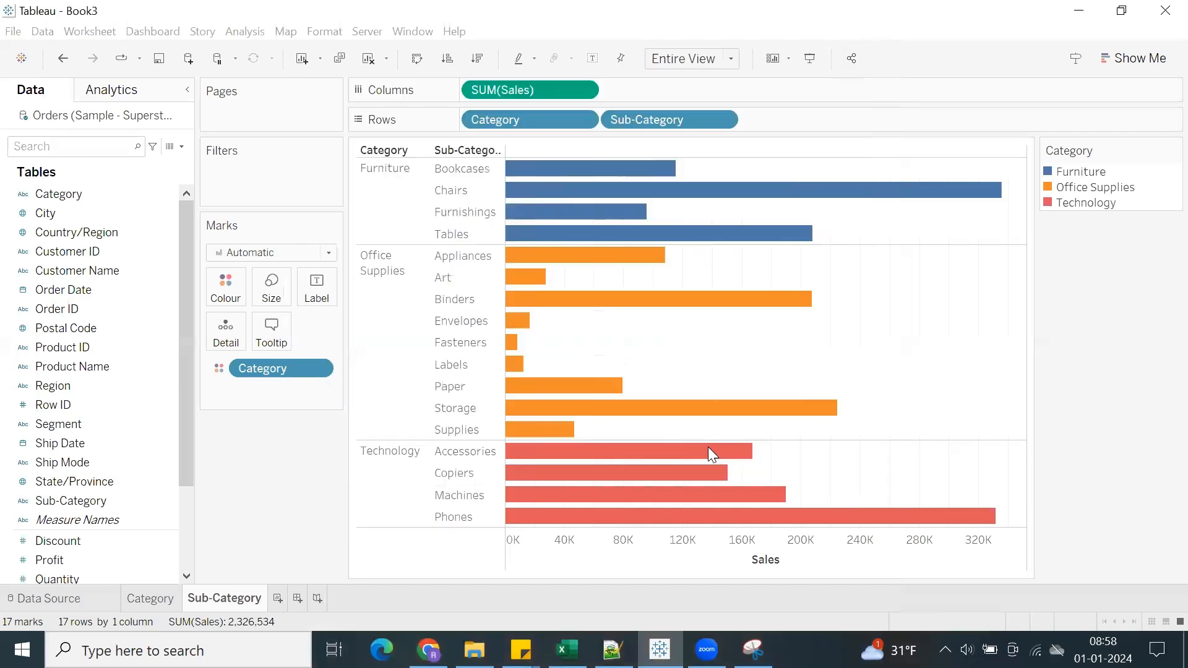
# Go to the Category sheet and start adding a new Filter action to the workbook.
pyautogui.click(148, 600)
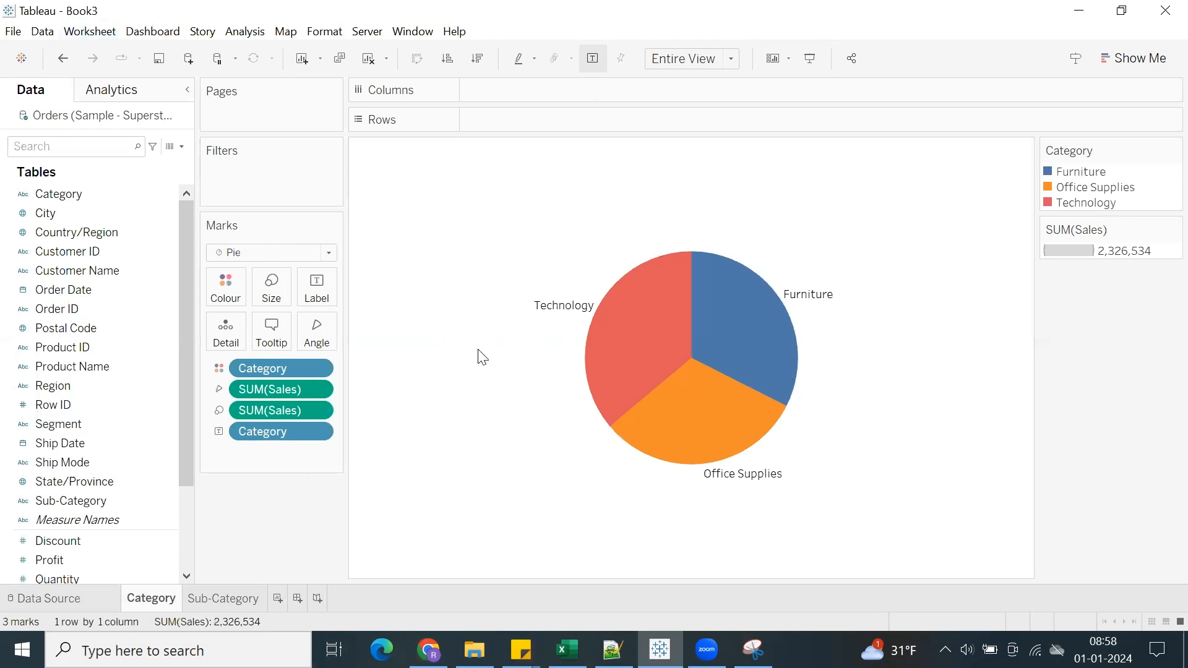
pyautogui.click(91, 31)
pyautogui.click(120, 141)
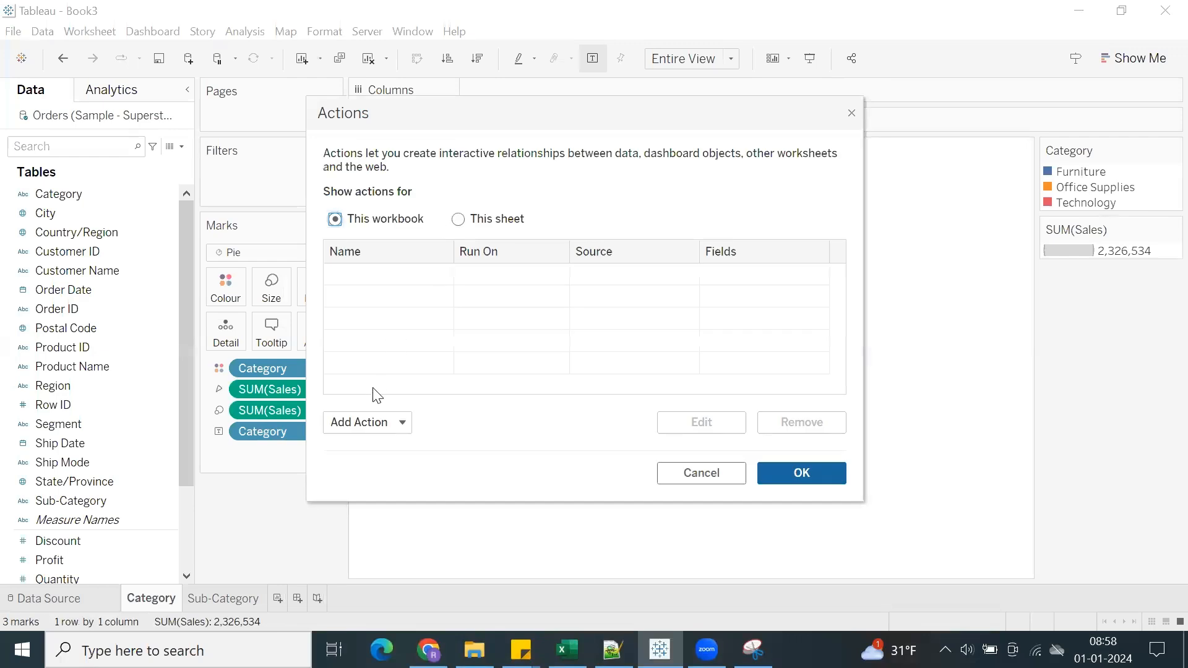
pyautogui.click(361, 422)
pyautogui.click(392, 309)
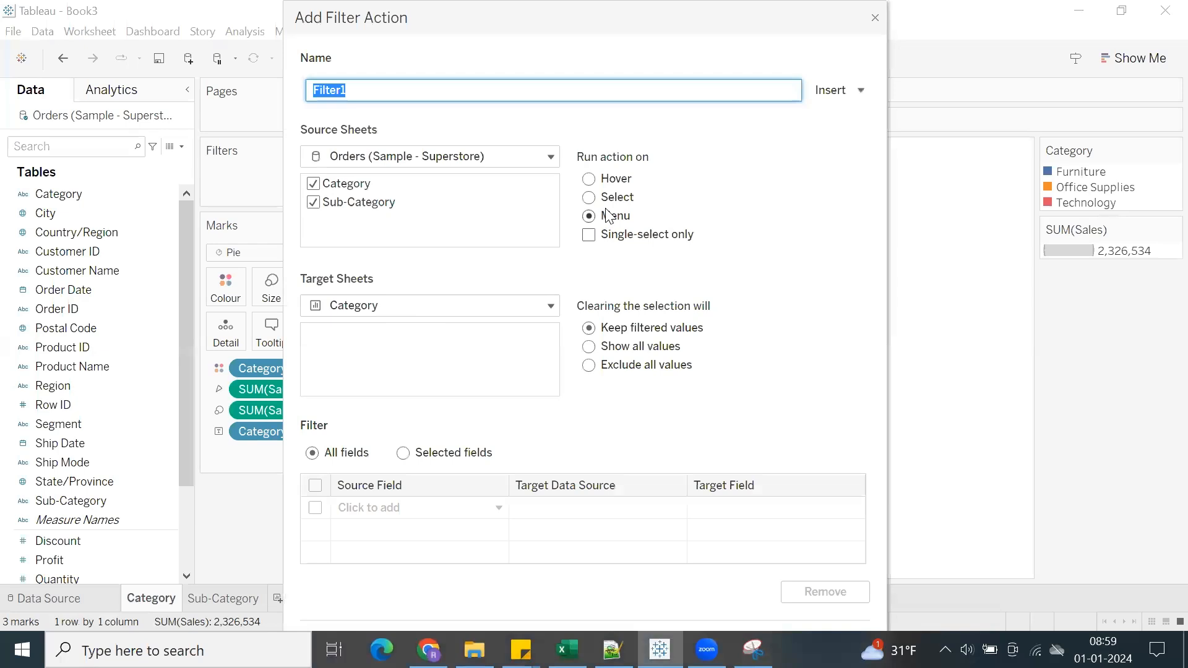
# Set the filter action's source sheet to Category and target sheet to Sub-Category, make it run on Select, and confirm it.
pyautogui.click(451, 162)
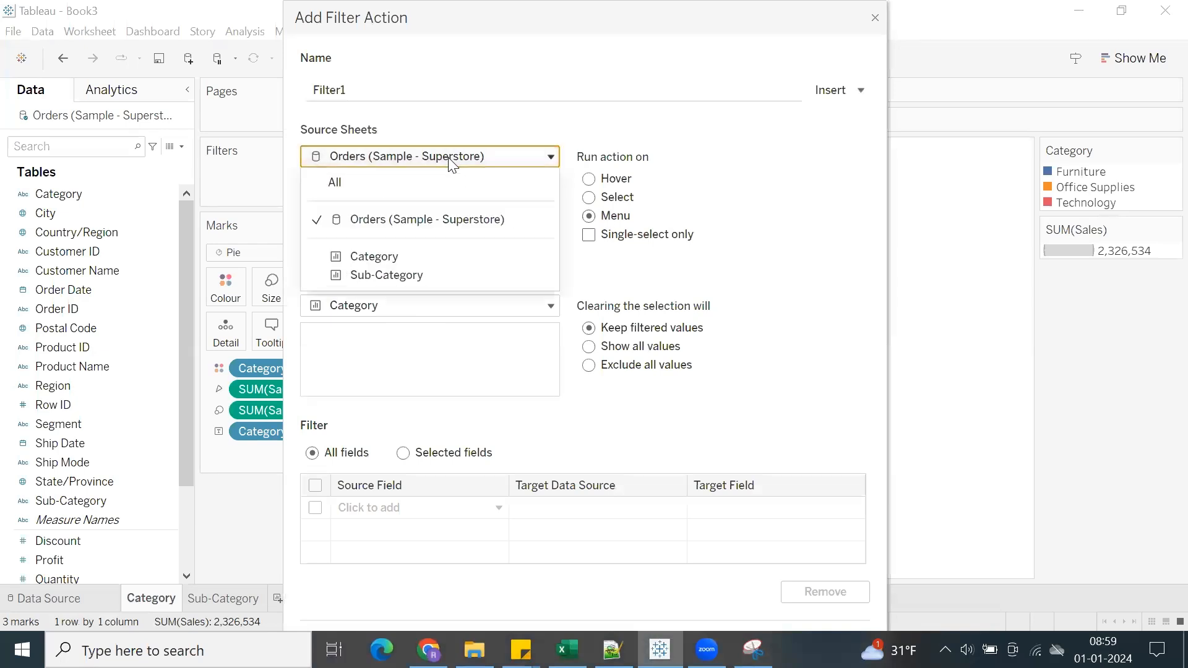
pyautogui.click(385, 255)
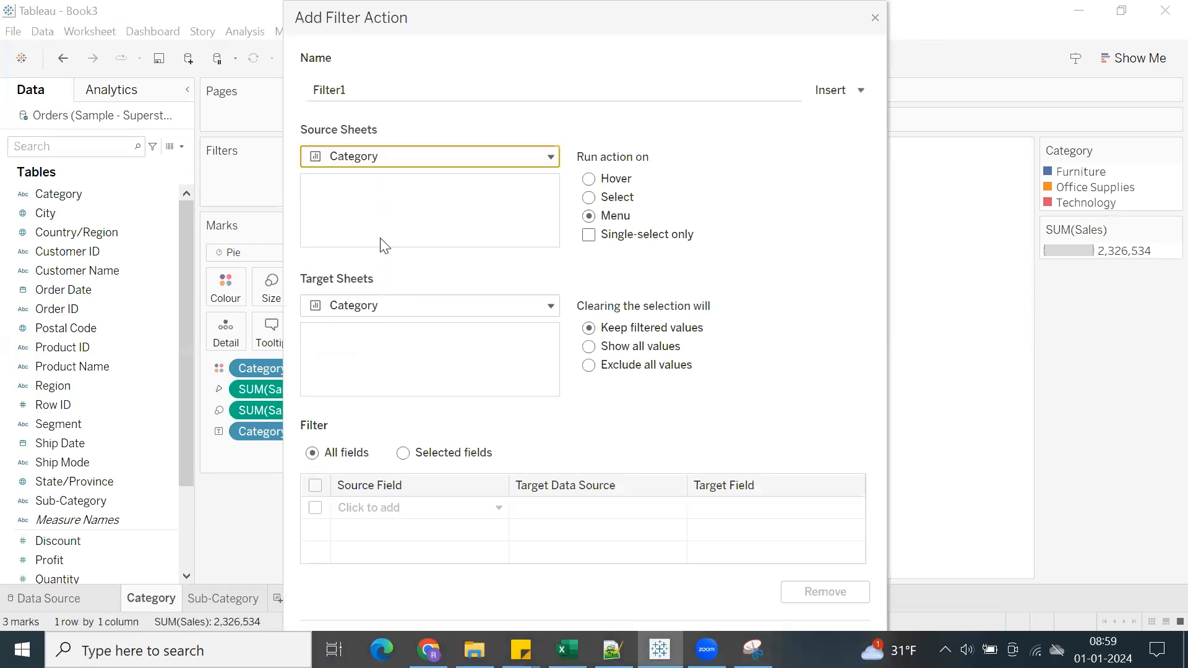
pyautogui.click(354, 310)
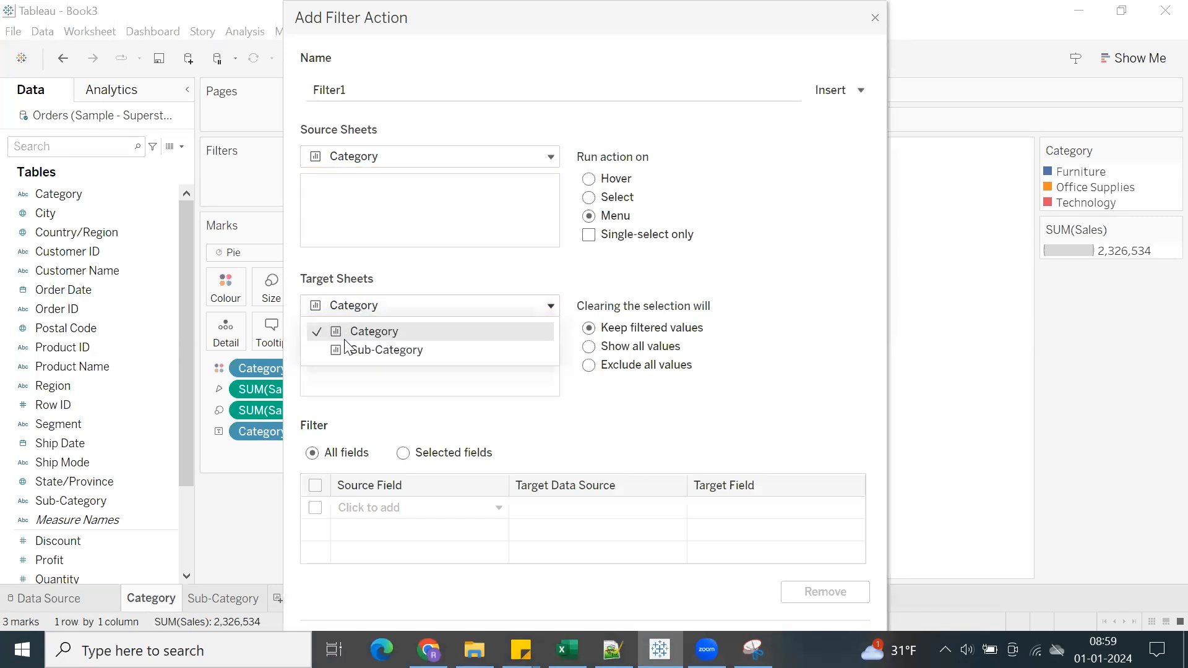
pyautogui.click(352, 349)
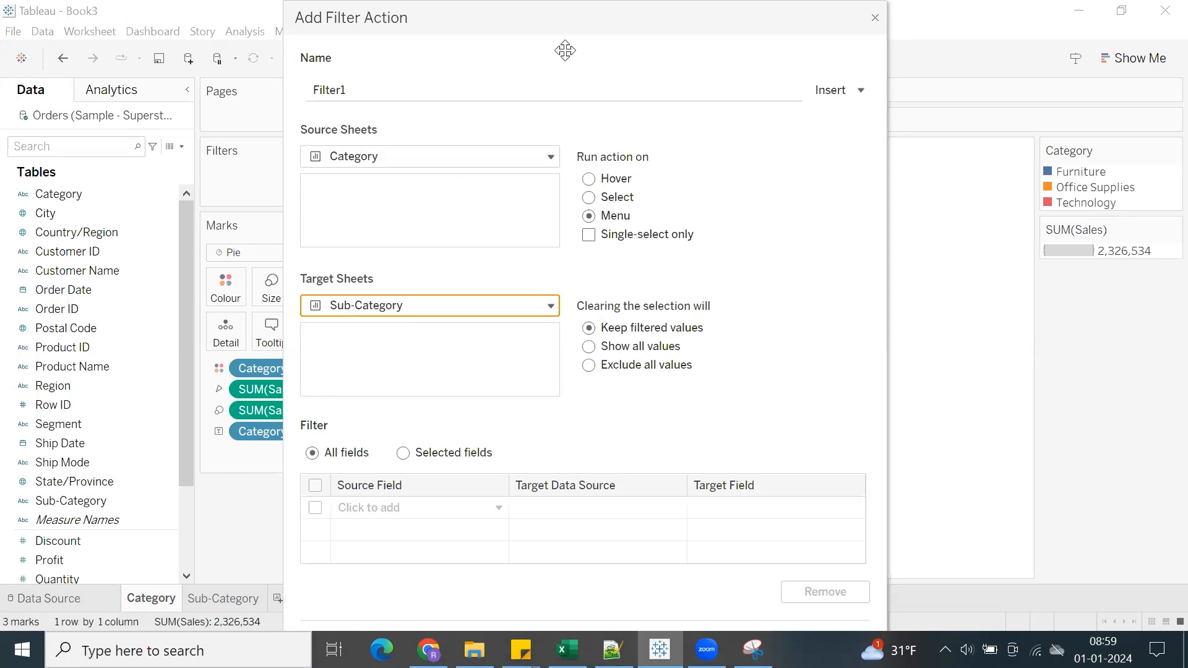
pyautogui.moveTo(595, 51); pyautogui.dragTo(603, 81)
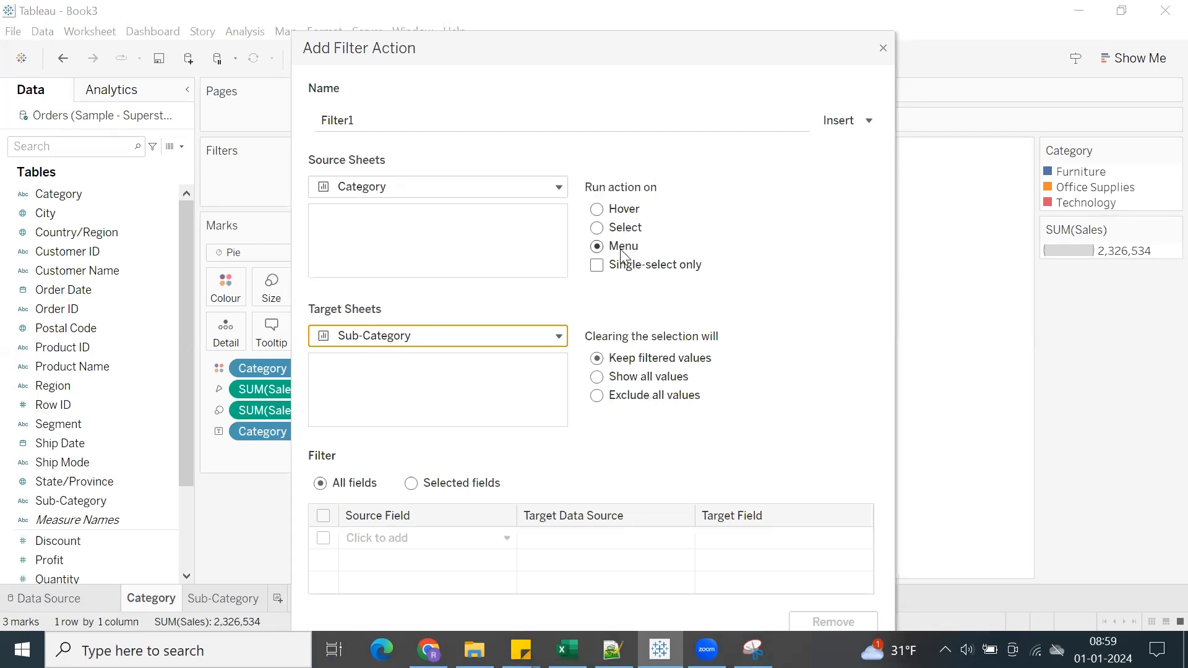
pyautogui.click(596, 228)
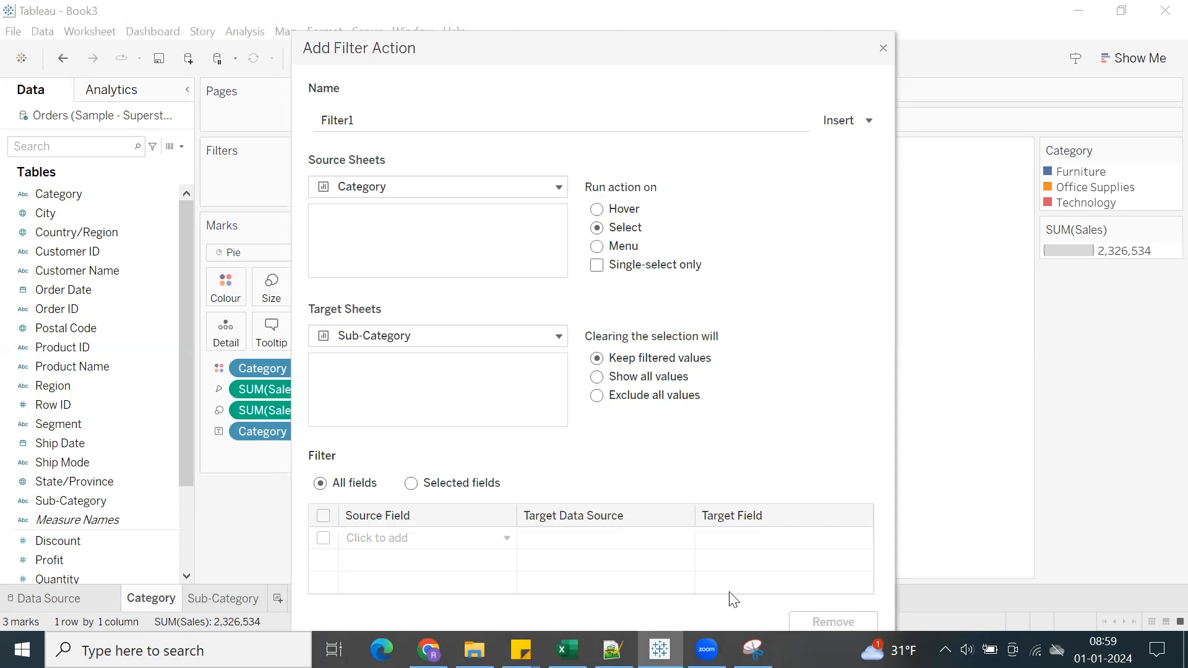
pyautogui.press('Return')
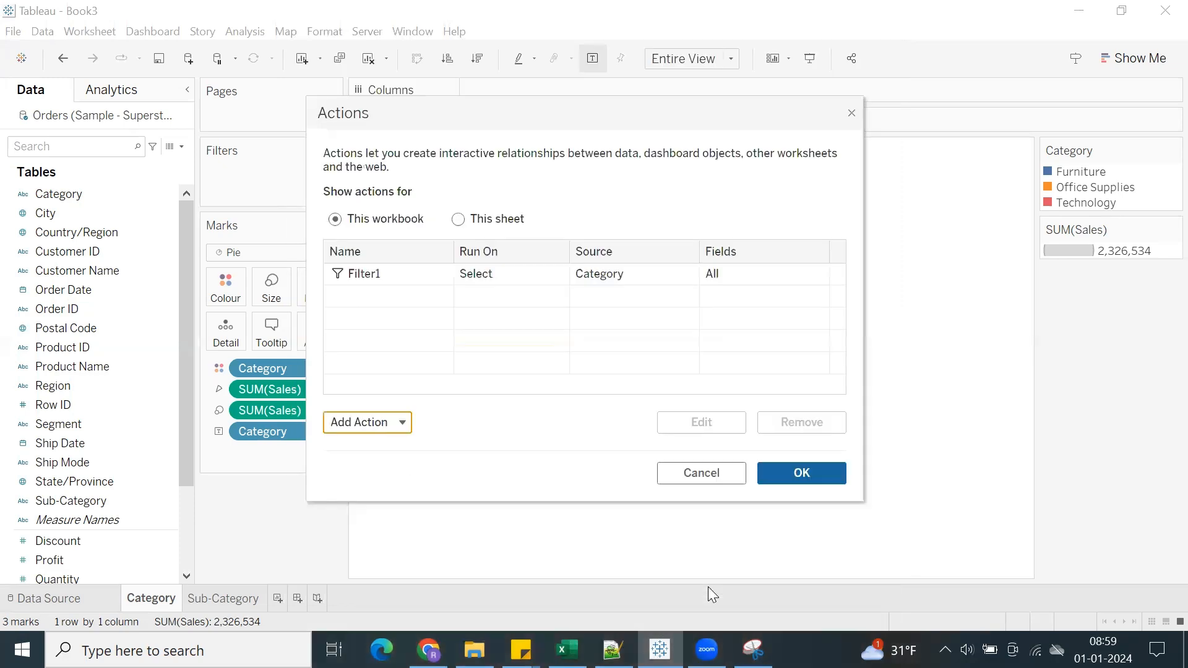
# Reopen the filter action to review its source sheet options, close it unchanged, and accept the workbook's actions.
pyautogui.click(396, 289)
pyautogui.doubleClick(397, 289)
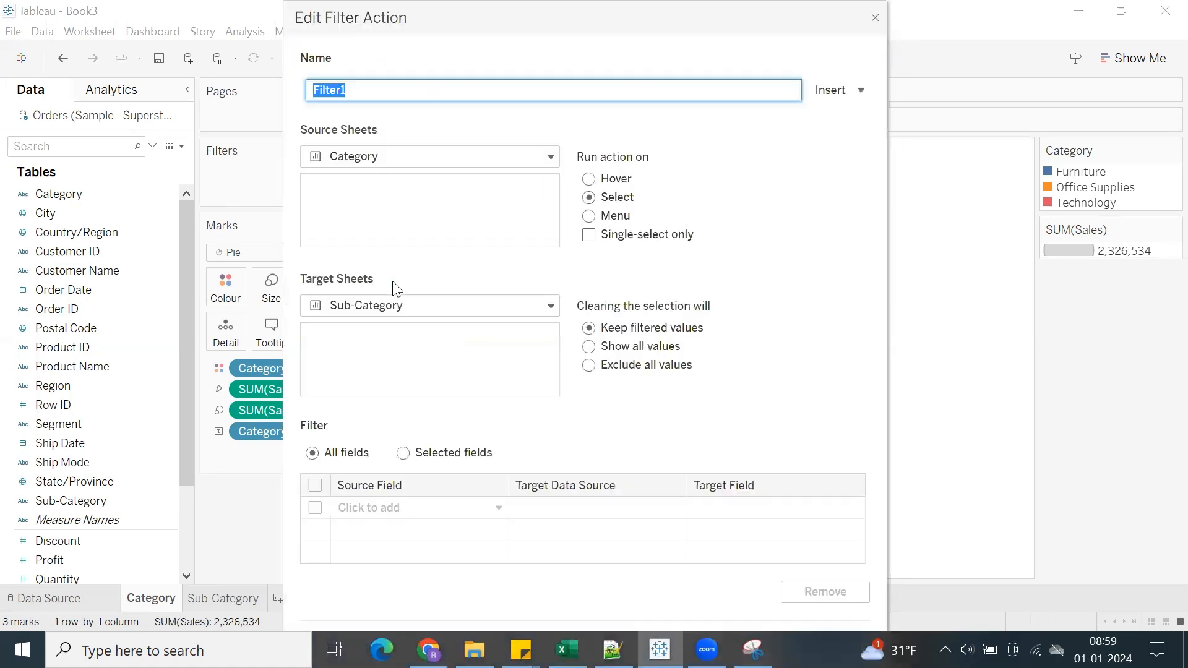
pyautogui.click(391, 156)
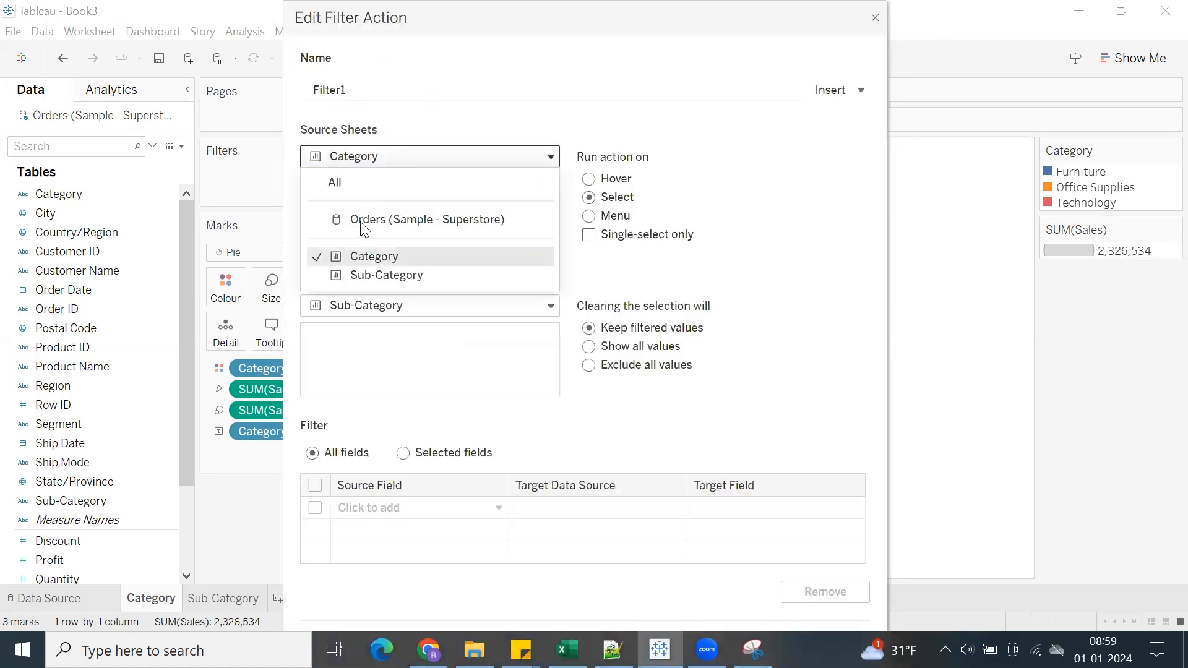
pyautogui.click(367, 253)
pyautogui.click(359, 155)
pyautogui.click(380, 156)
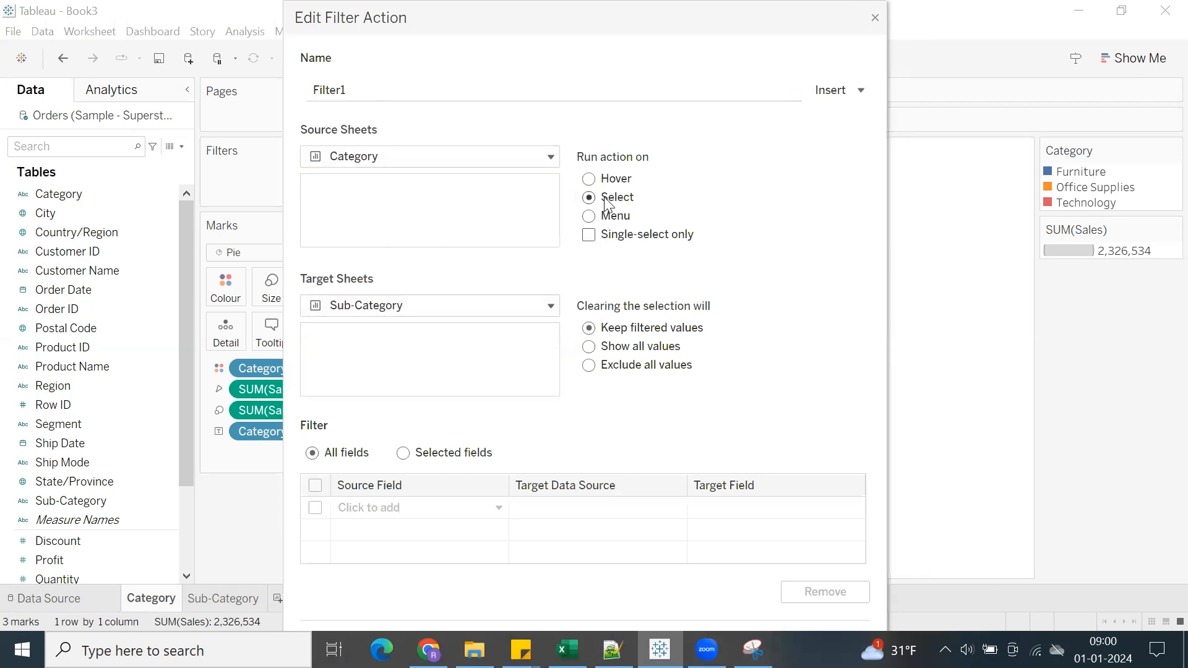
pyautogui.click(873, 19)
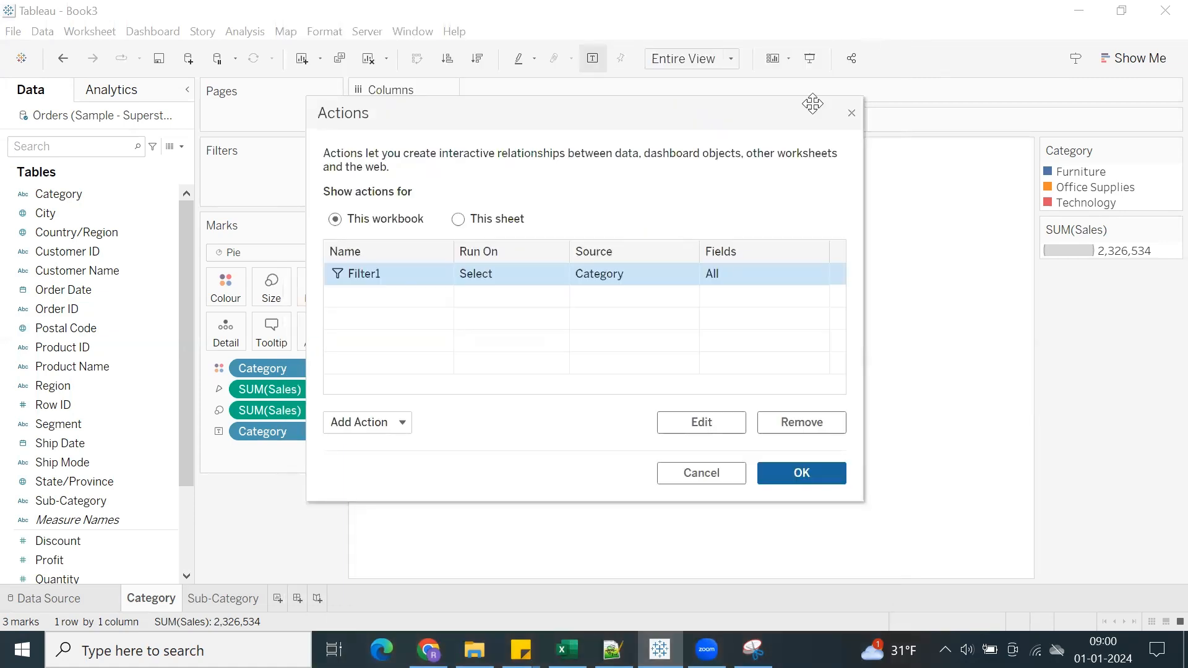
pyautogui.click(821, 474)
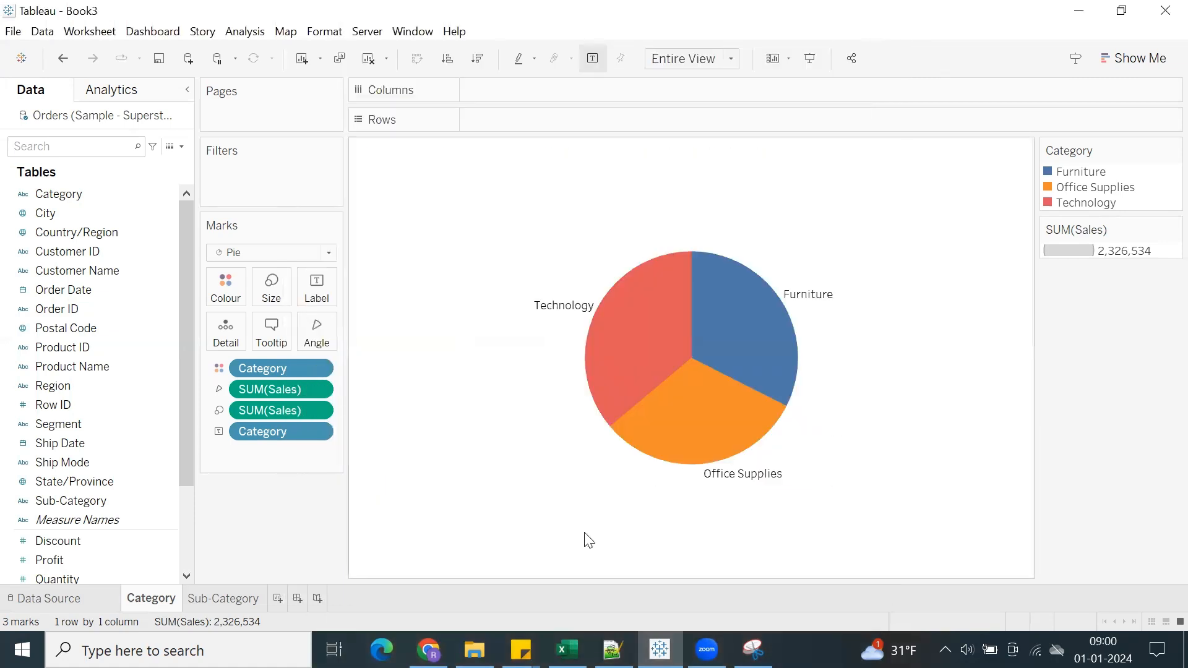
# Test the filter action with the Technology slice, and go back to the Category sheet in presentation mode to clear the selection.
pyautogui.moveTo(629, 332)
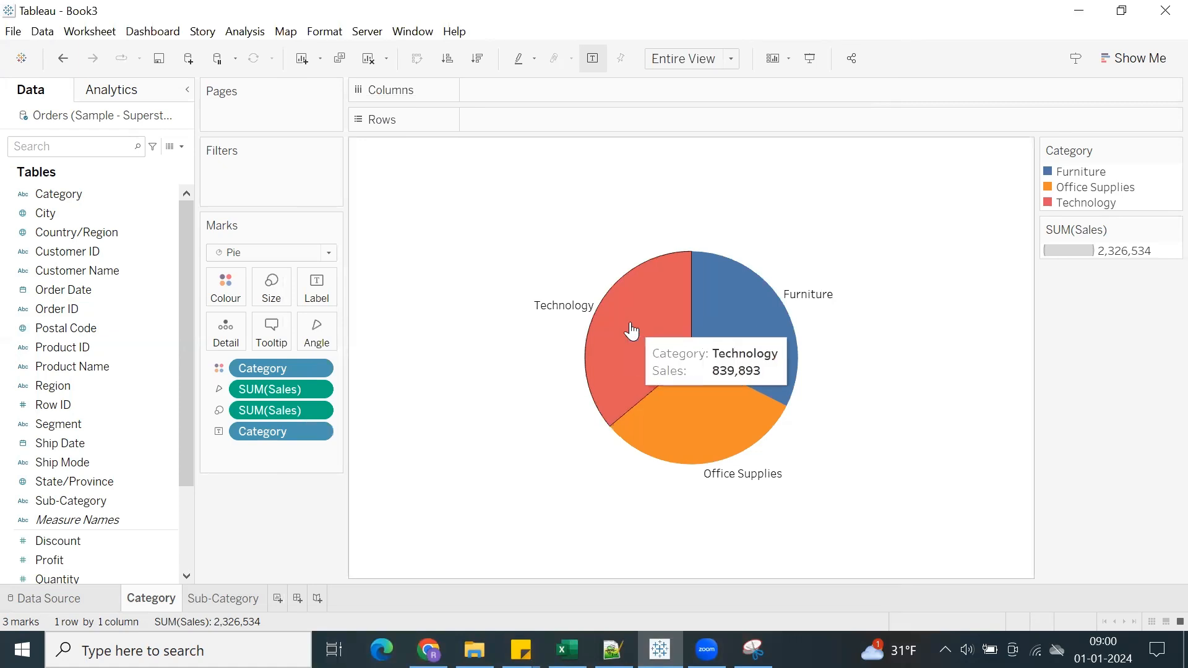
pyautogui.click(631, 328)
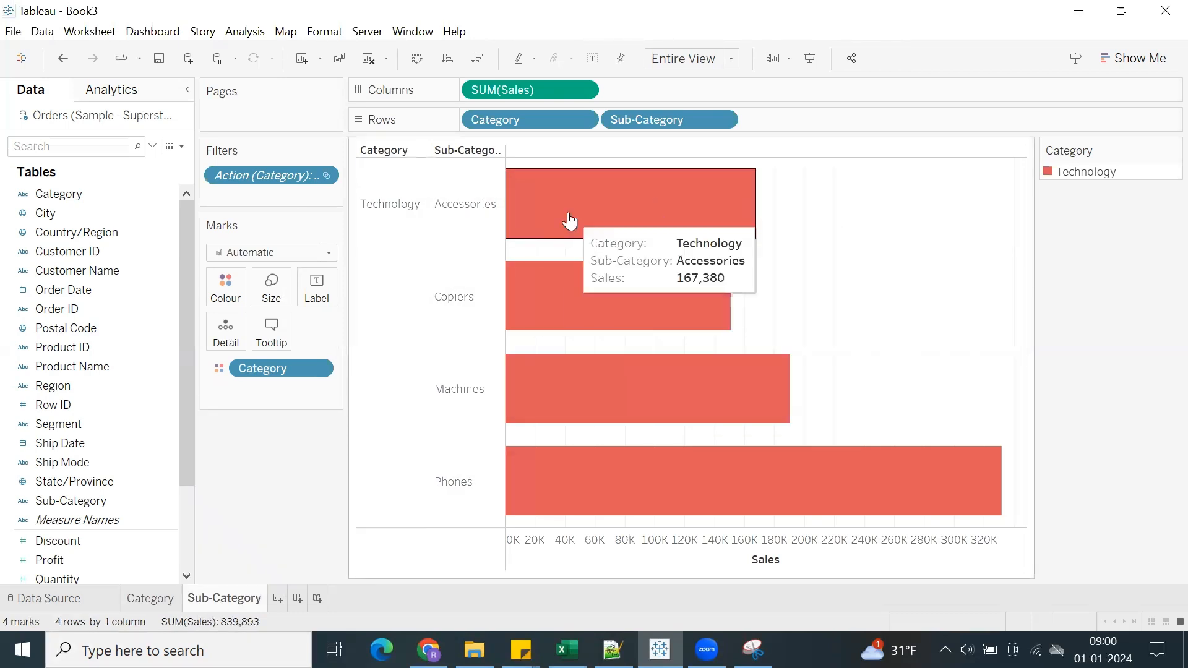
pyautogui.click(810, 58)
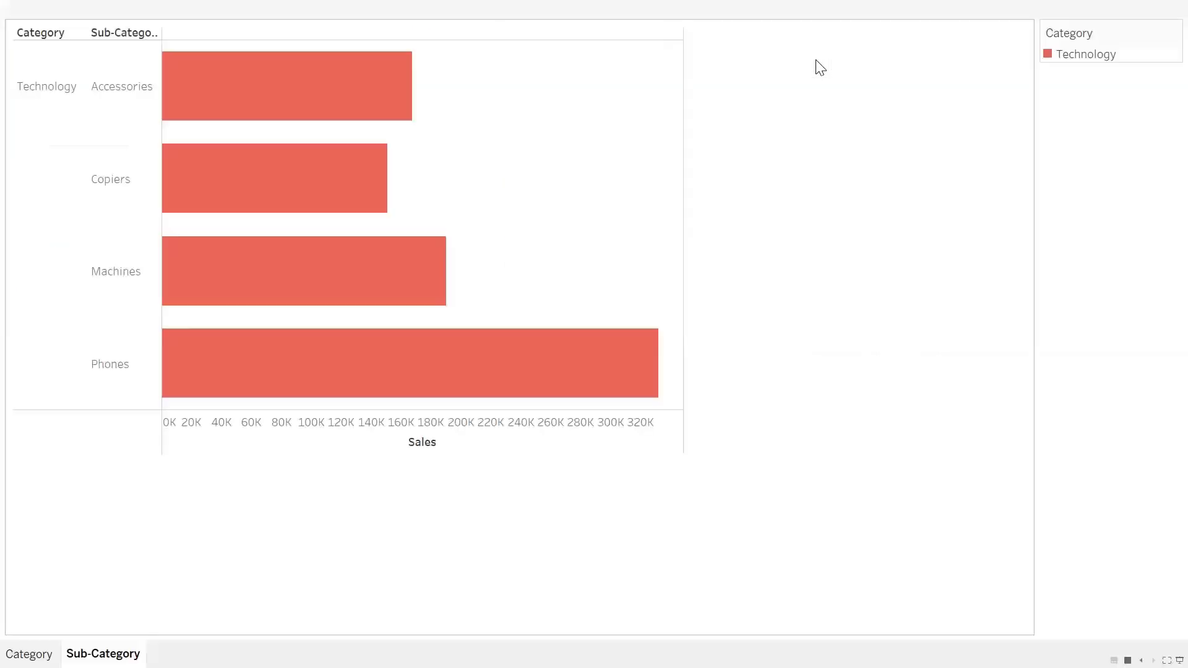
pyautogui.click(29, 654)
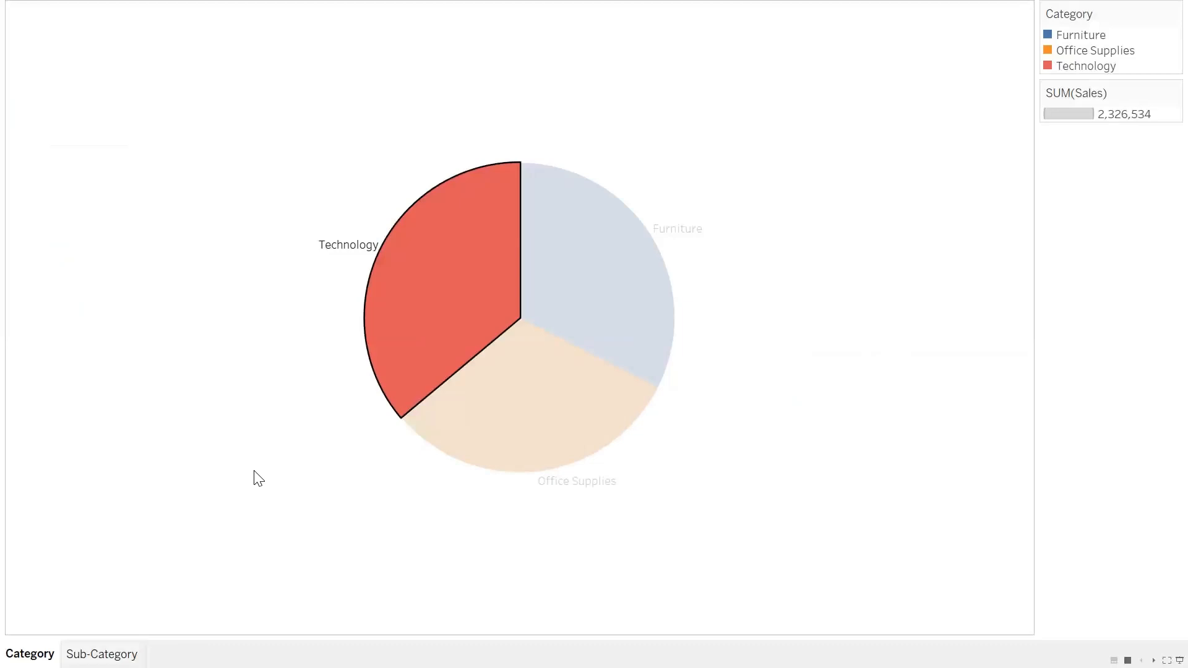
pyautogui.click(307, 407)
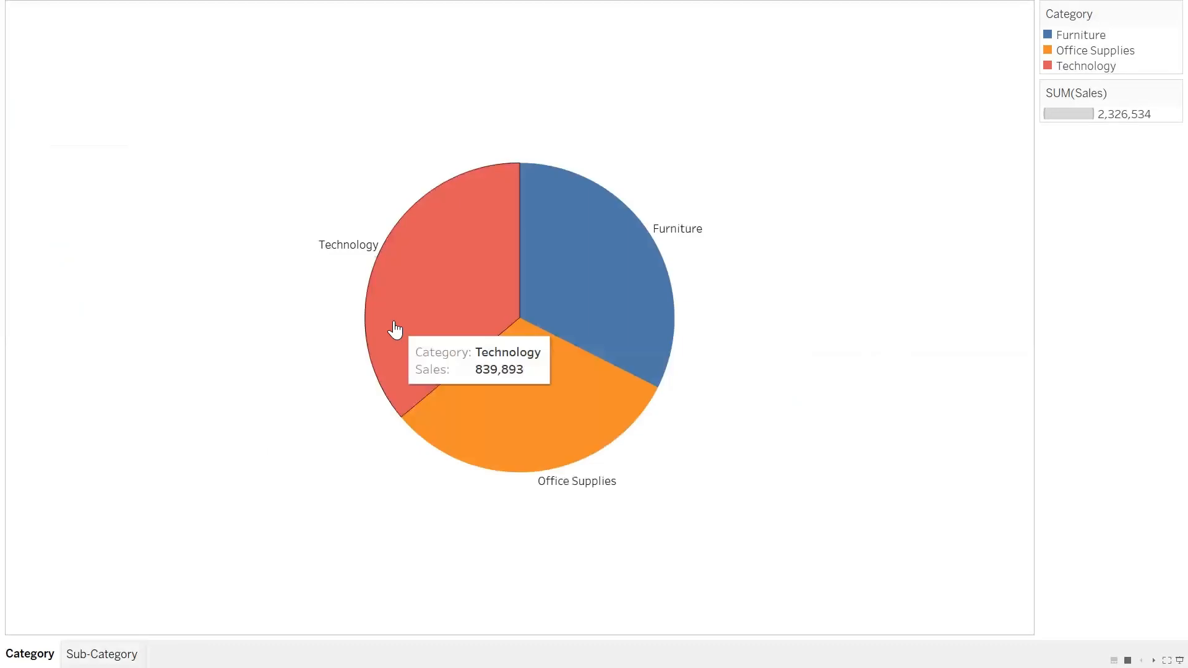
# Test the filter action with the Furniture and Office Supplies slices, clear the selection on the Category sheet, and exit presentation mode.
pyautogui.click(592, 273)
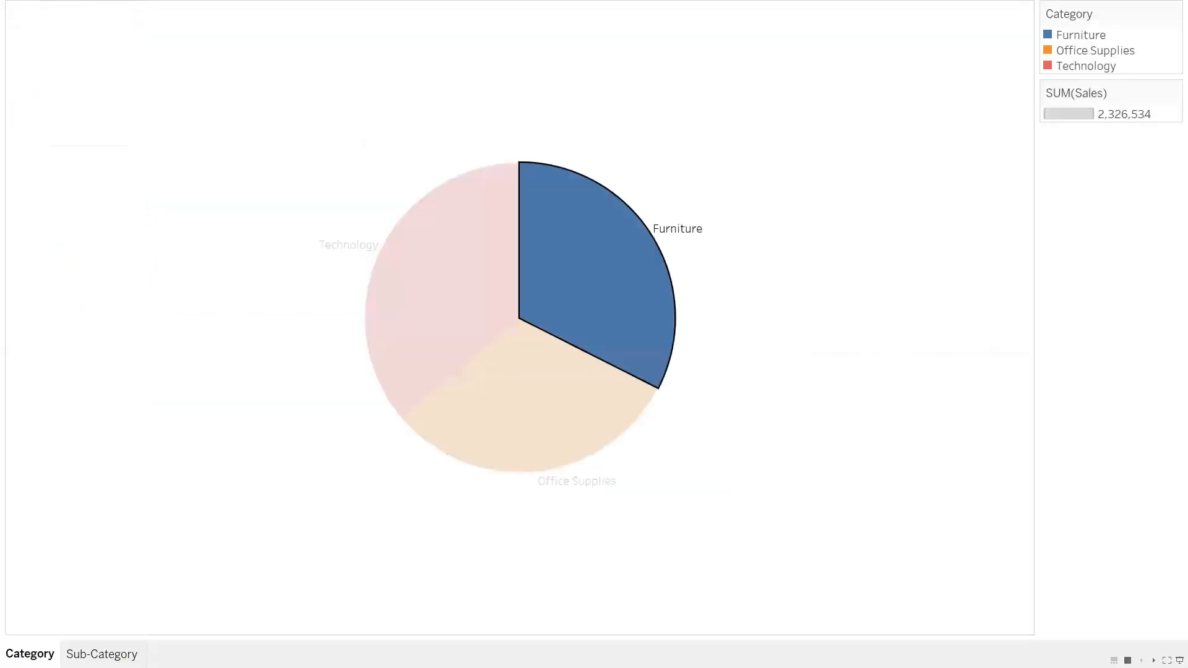
pyautogui.click(517, 410)
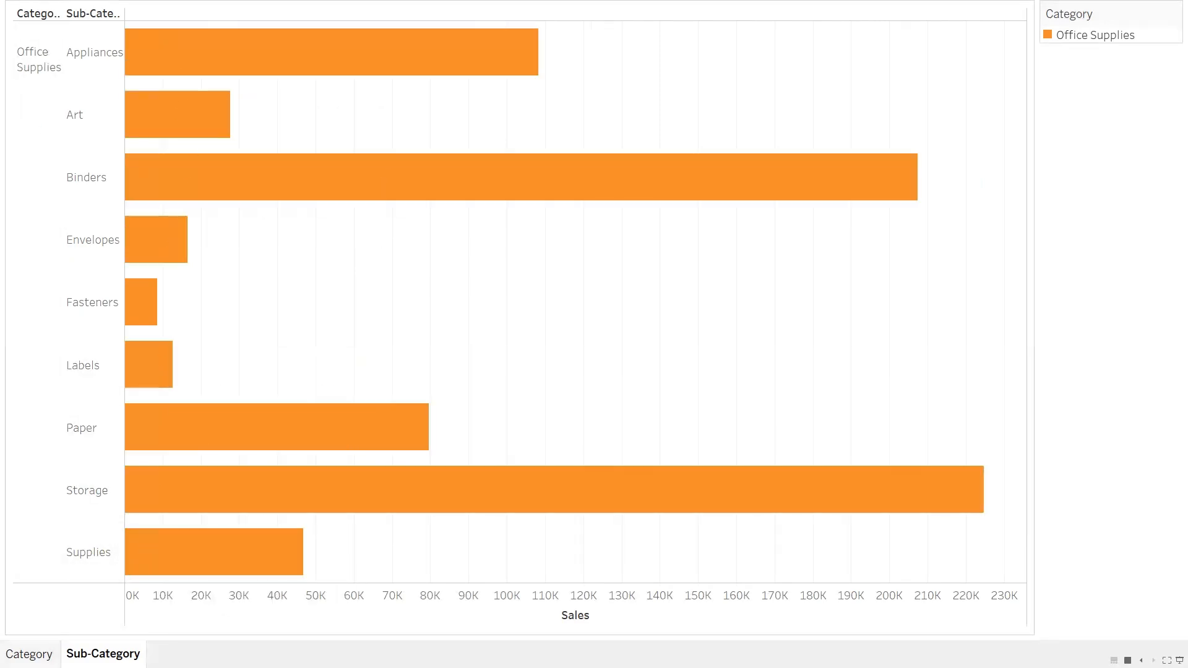
pyautogui.click(29, 654)
pyautogui.click(539, 420)
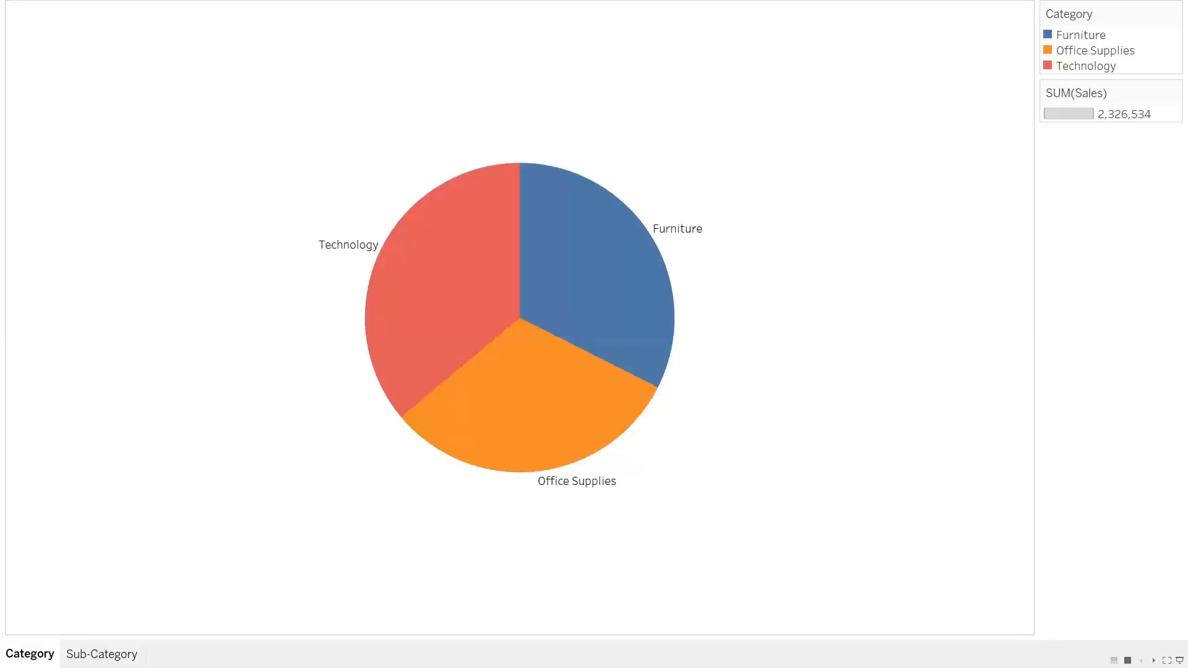
pyautogui.click(1178, 660)
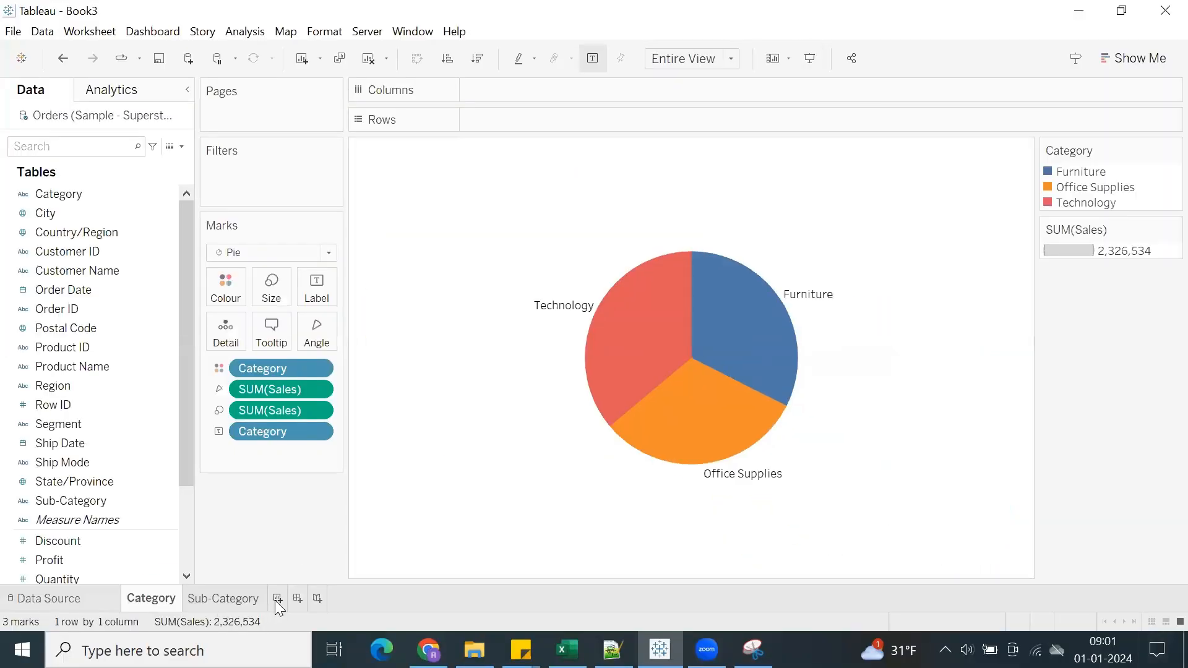
# Create a new dashboard, set its size to Automatic, and look through the available sheets and objects.
pyautogui.click(297, 597)
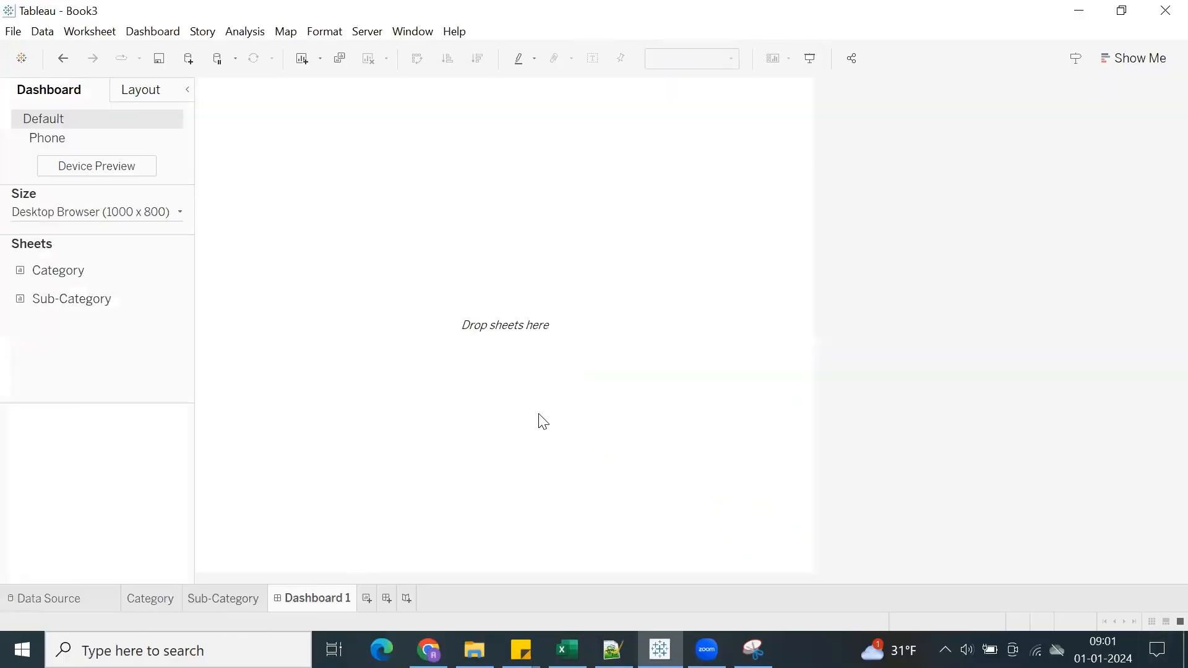
pyautogui.click(138, 212)
pyautogui.click(109, 240)
pyautogui.click(97, 278)
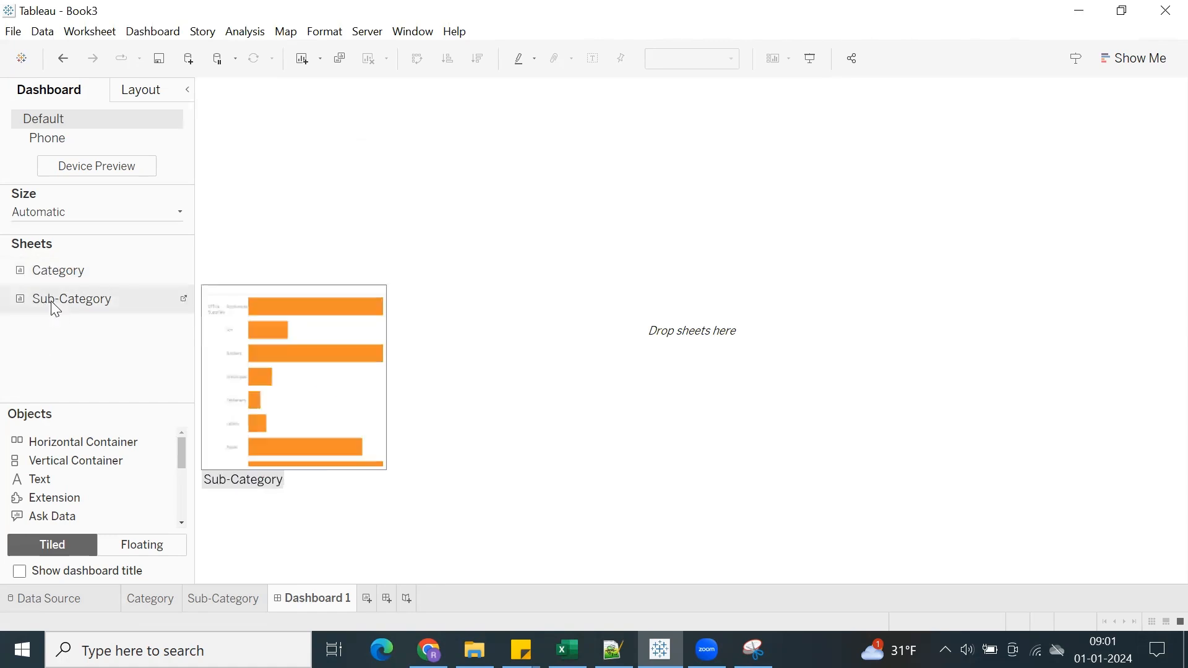
pyautogui.scroll(-3, 60, 443)
pyautogui.scroll(-2, 61, 451)
pyautogui.scroll(5, 58, 452)
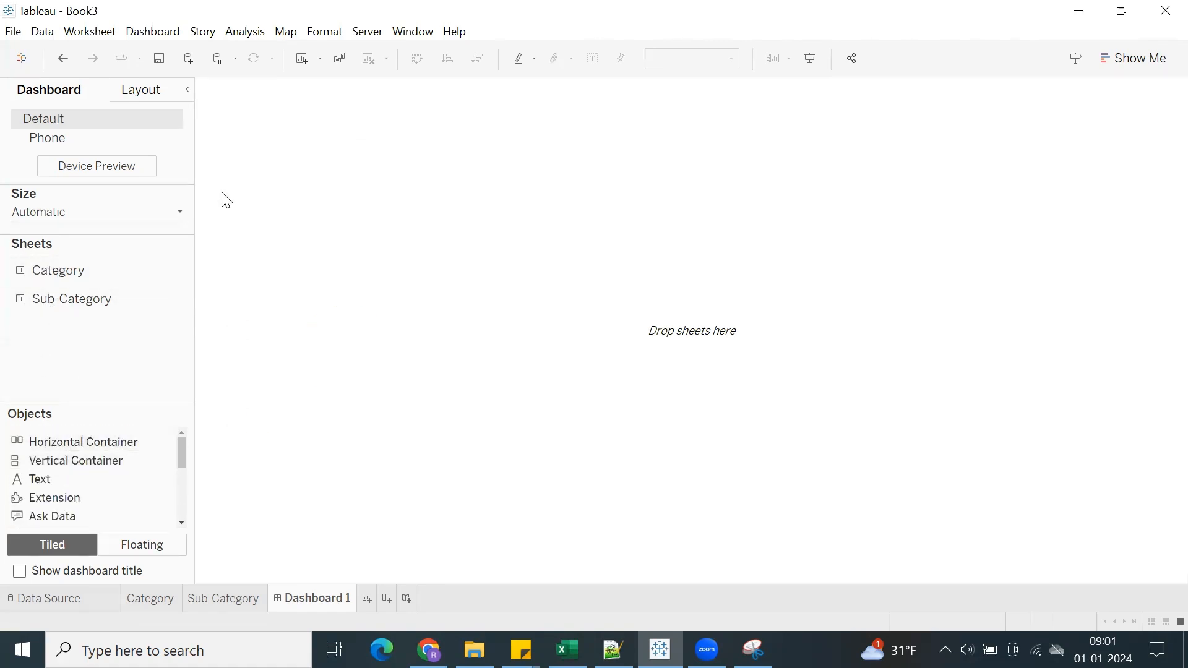
# Place the Category sheet on the dashboard with the Sub-Category sheet beside it on the right.
pyautogui.moveTo(58, 272); pyautogui.dragTo(243, 232)
pyautogui.moveTo(71, 300); pyautogui.dragTo(792, 334)
pyautogui.click(494, 212)
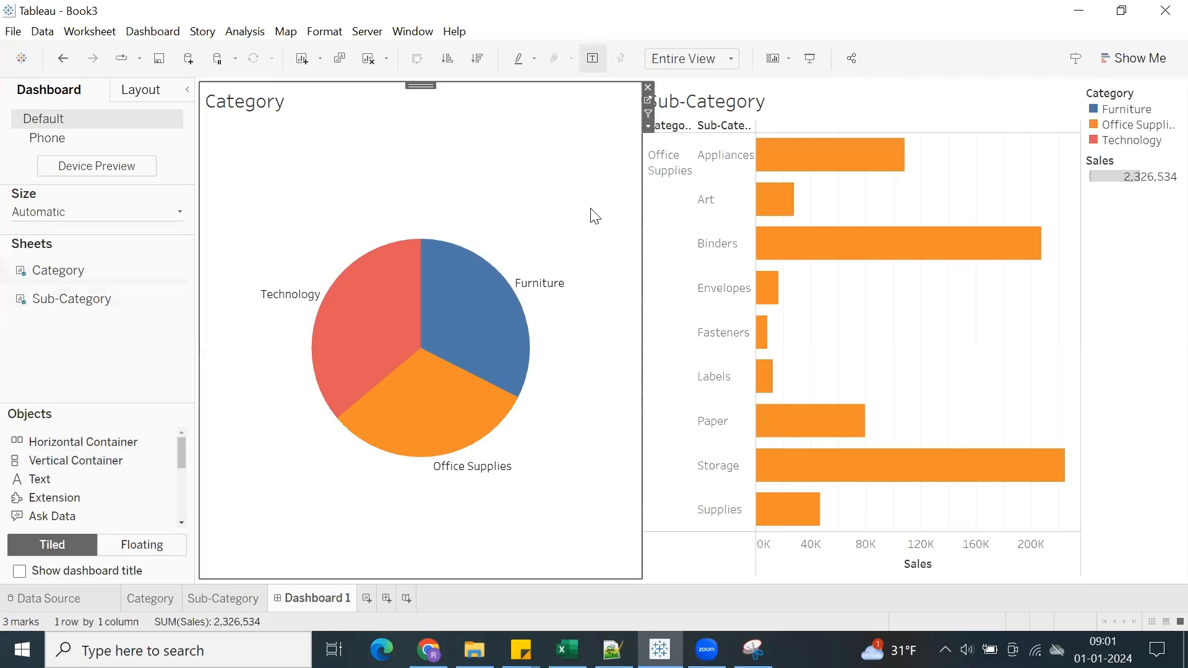
# Widen the Category and Sub-Category header columns of the bar chart so their labels fit.
pyautogui.click(759, 143)
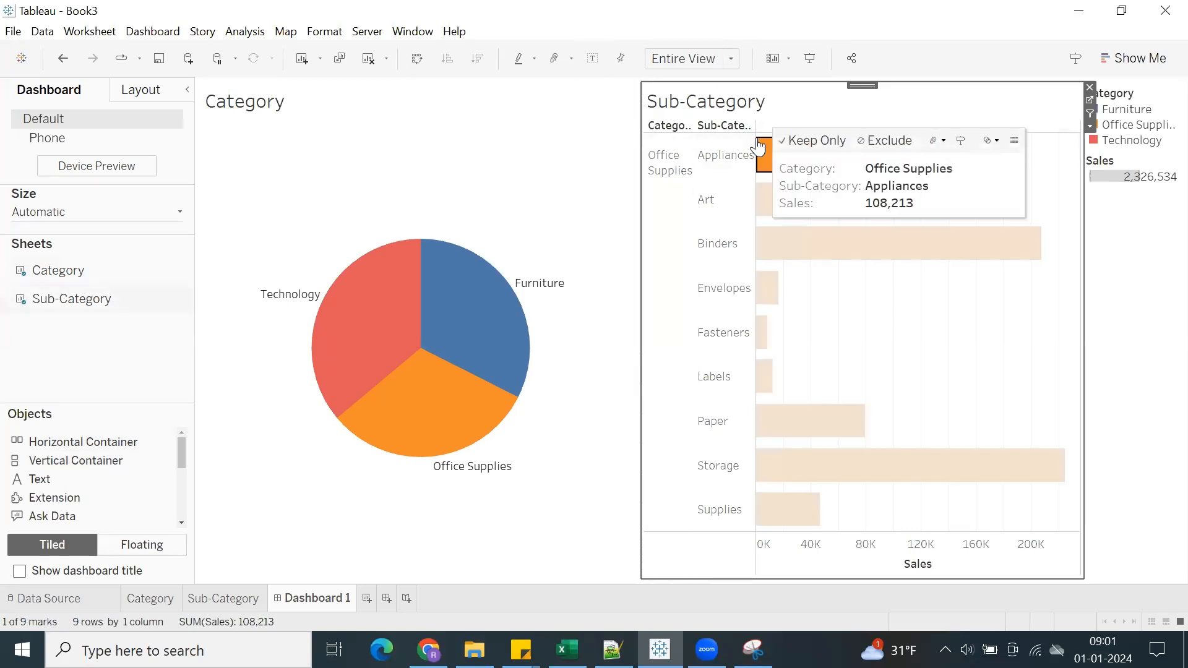
pyautogui.click(759, 146)
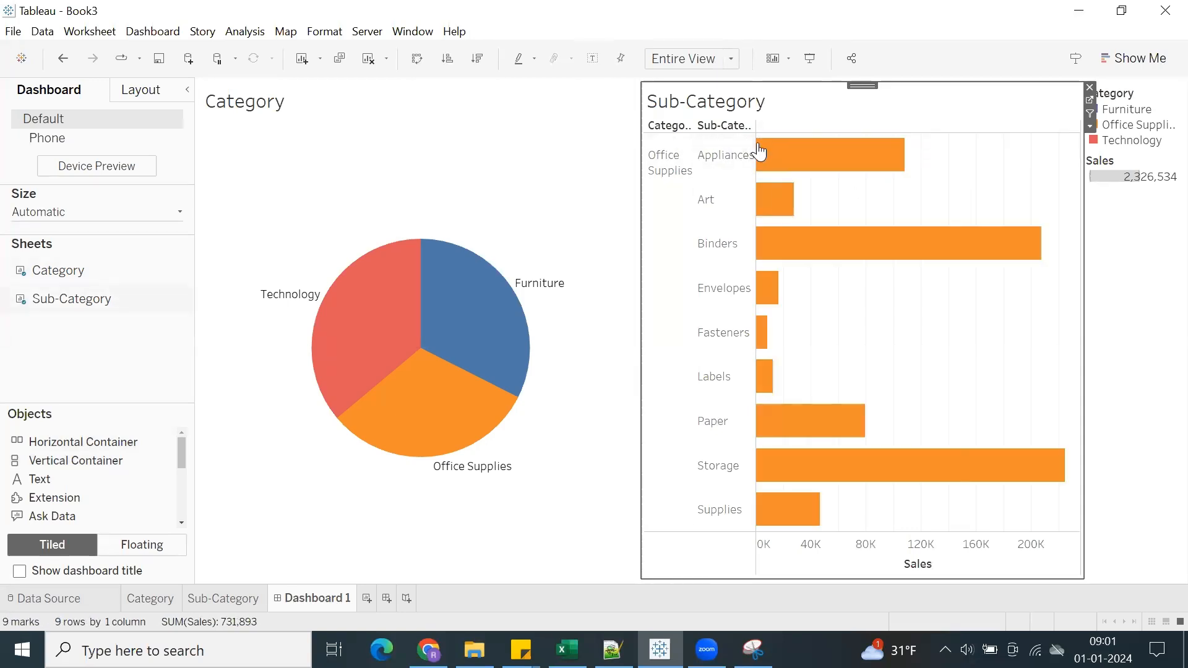
pyautogui.moveTo(755, 143); pyautogui.dragTo(792, 147)
pyautogui.moveTo(703, 164); pyautogui.dragTo(725, 164)
# Test the existing filter action with the Office Supplies slice on the dashboard and the Technology slice on the Category sheet, comparing the views.
pyautogui.click(387, 433)
pyautogui.click(386, 433)
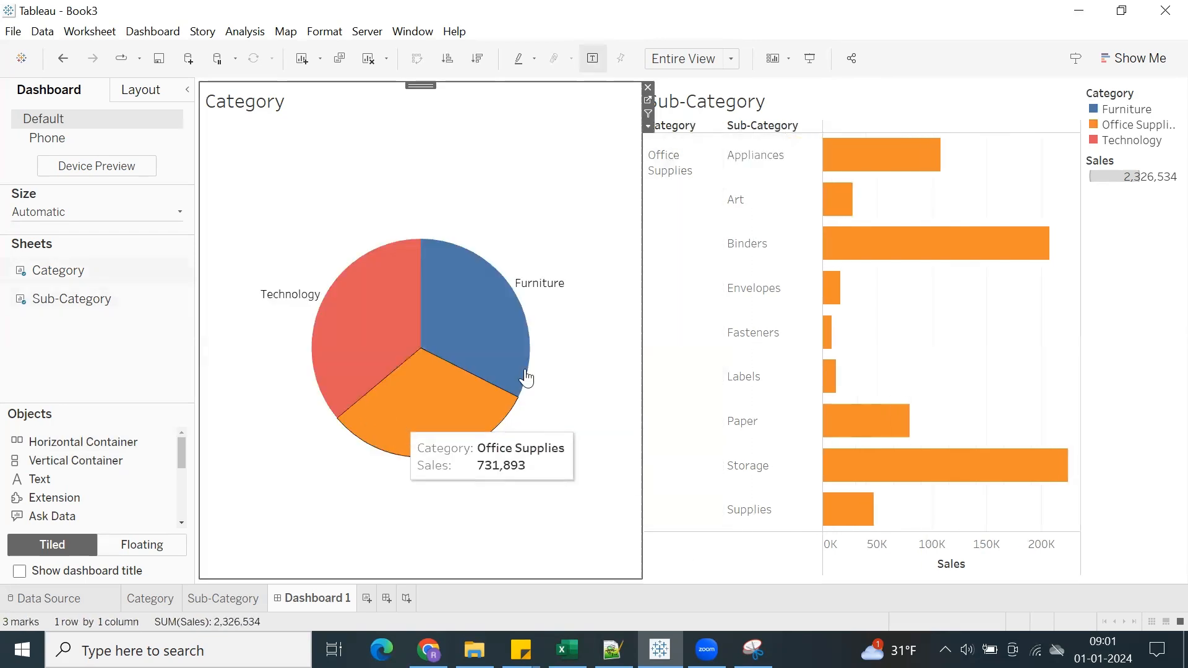
pyautogui.click(202, 605)
pyautogui.click(151, 598)
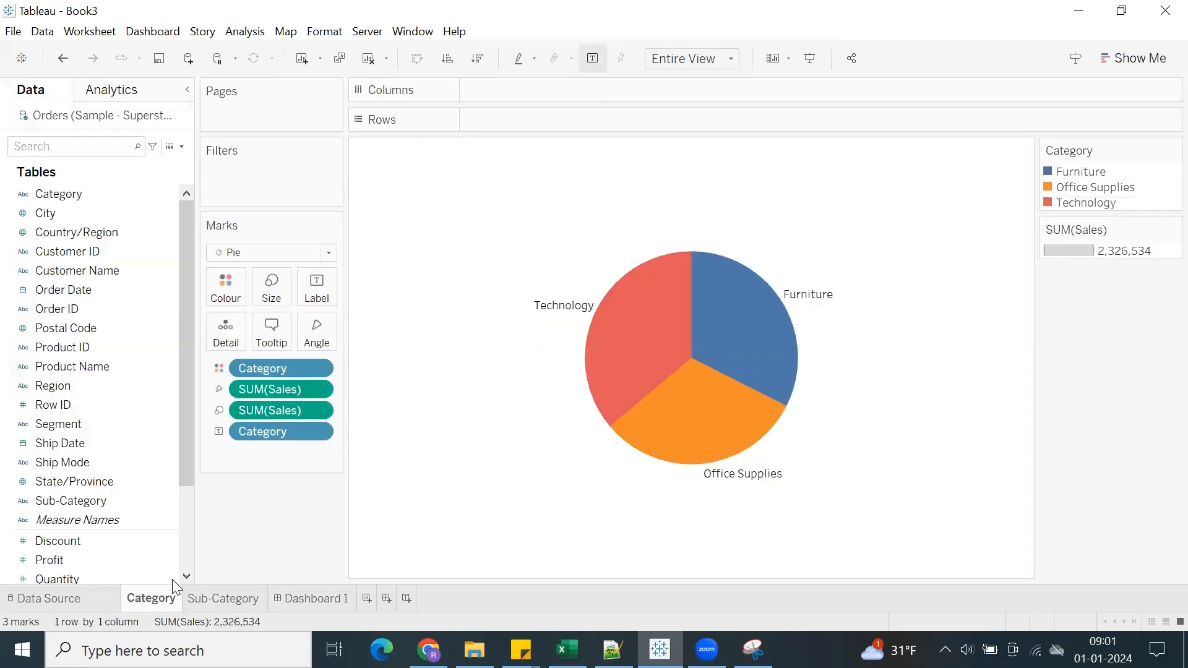
pyautogui.click(653, 370)
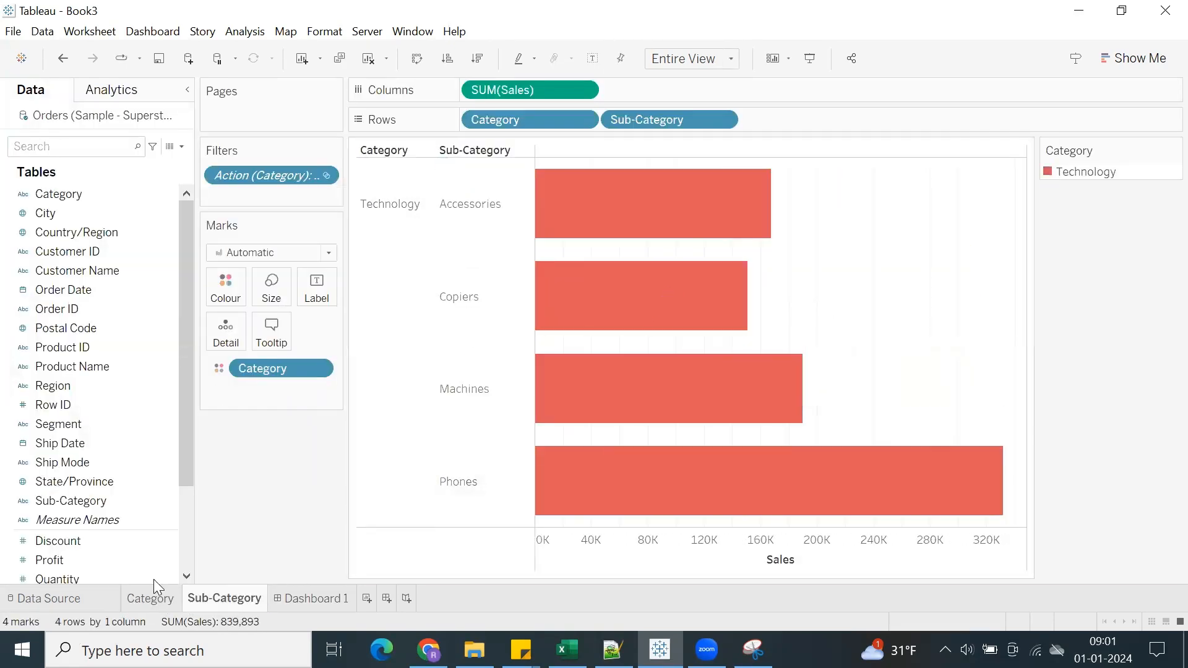
pyautogui.click(294, 593)
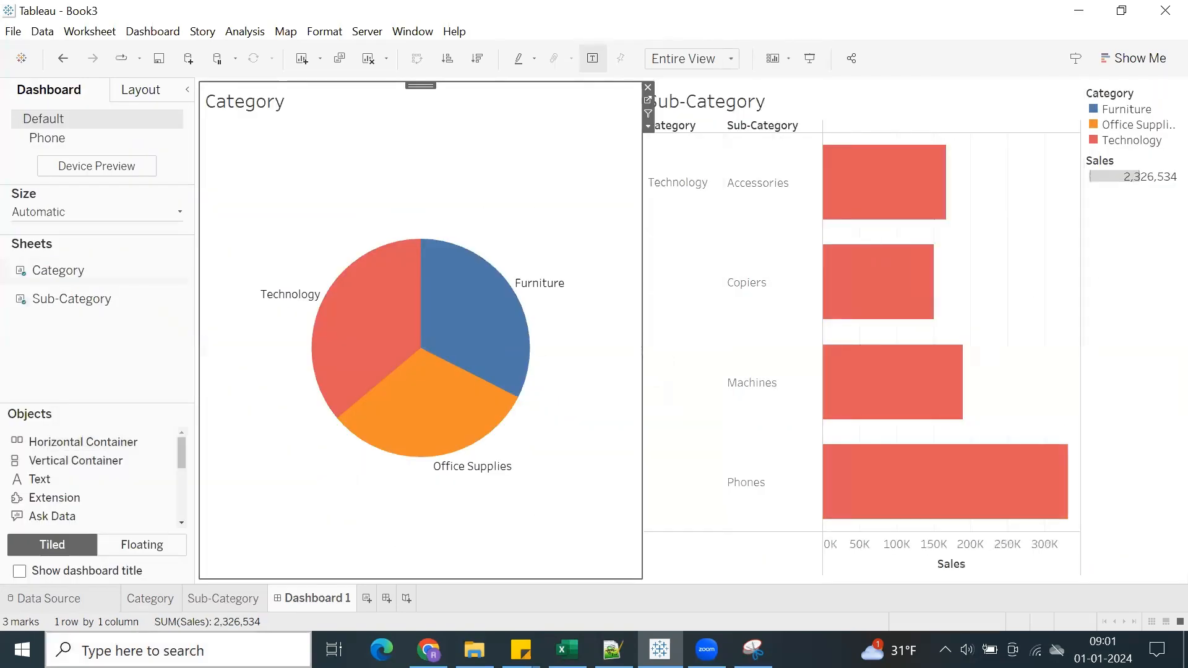
pyautogui.click(150, 595)
pyautogui.click(611, 337)
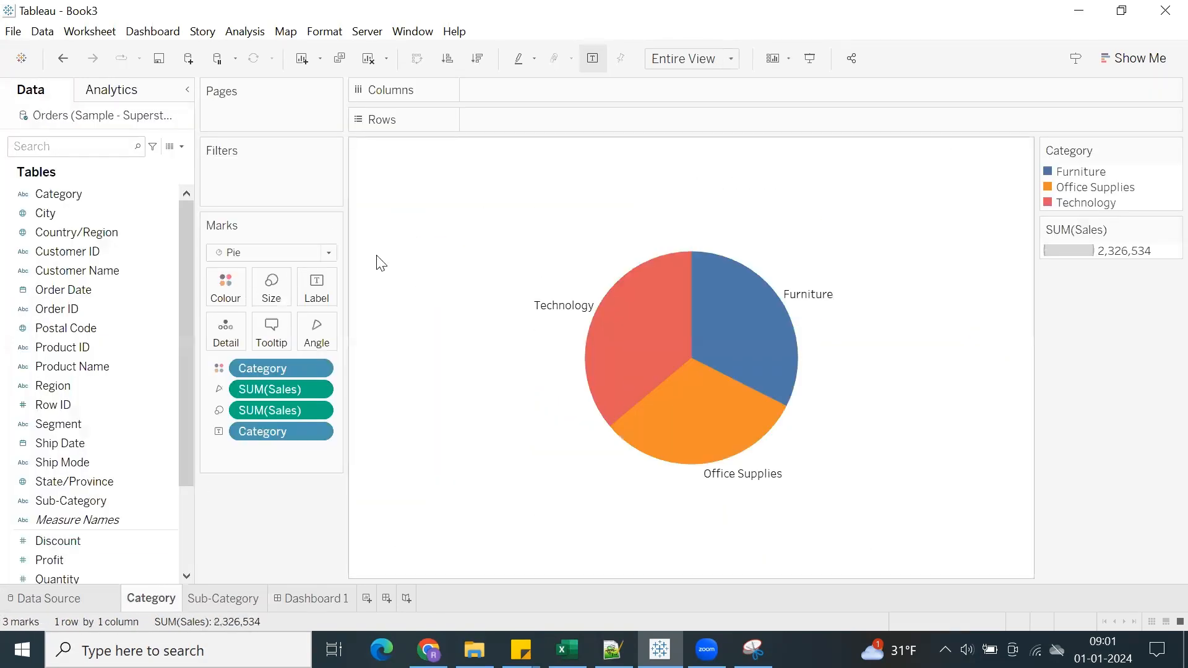
pyautogui.click(307, 603)
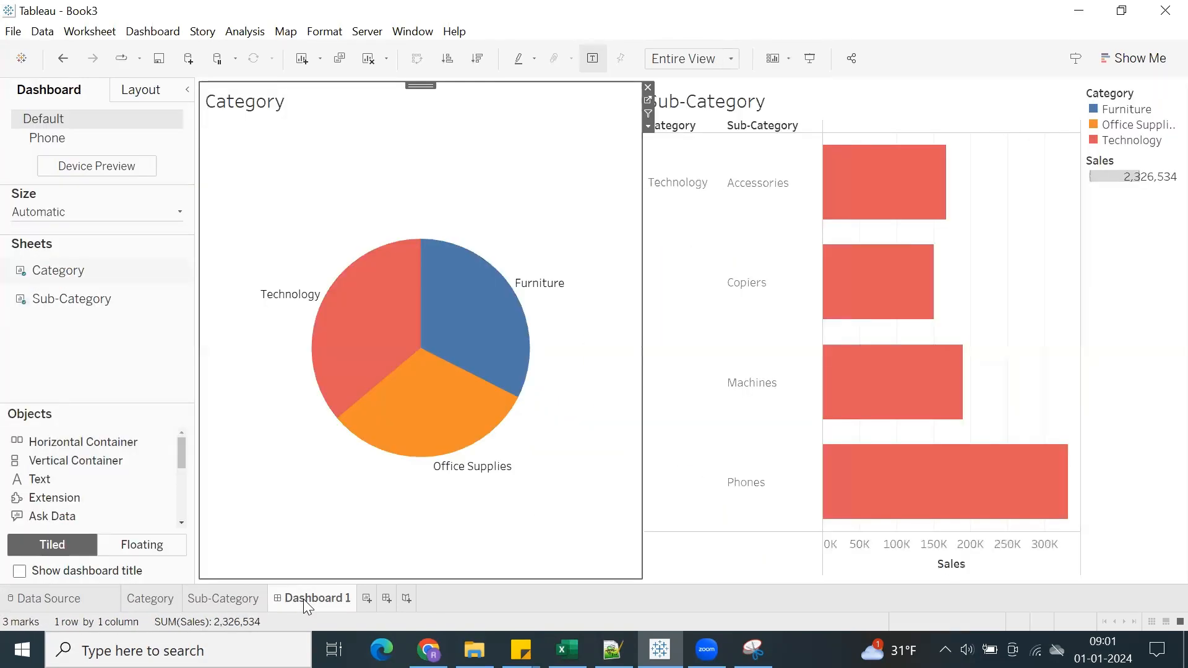
# Remove the Filter1 action from the workbook, and widen the Sub-Category view on Dashboard 1.
pyautogui.click(171, 597)
pyautogui.click(86, 37)
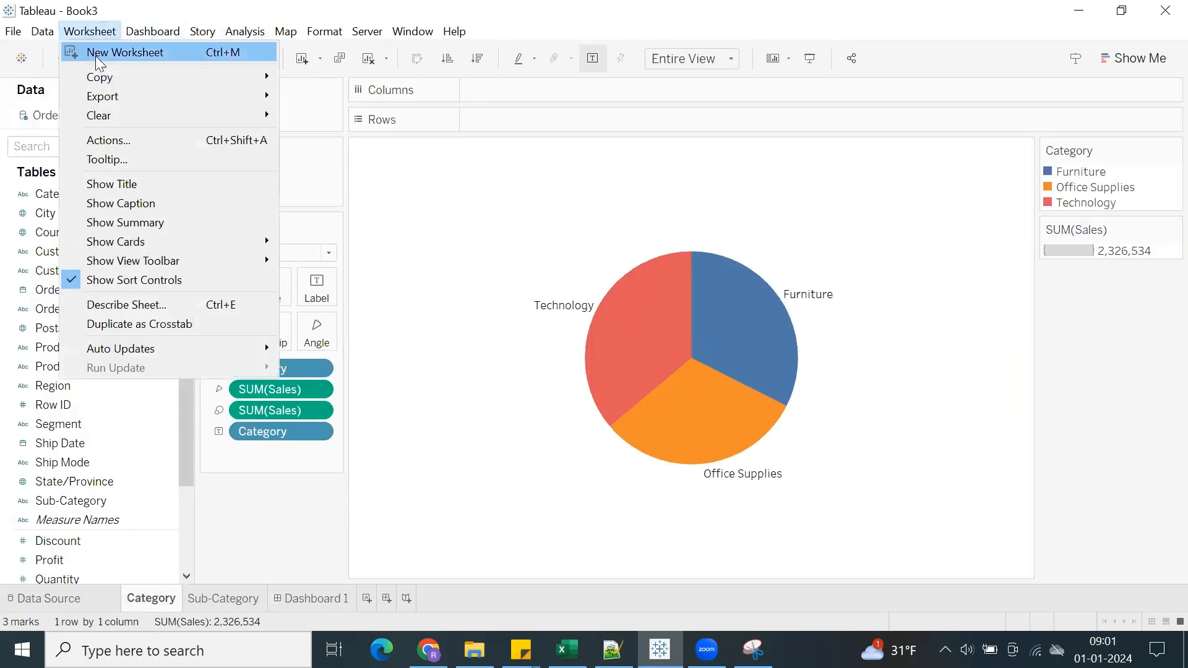
pyautogui.click(94, 143)
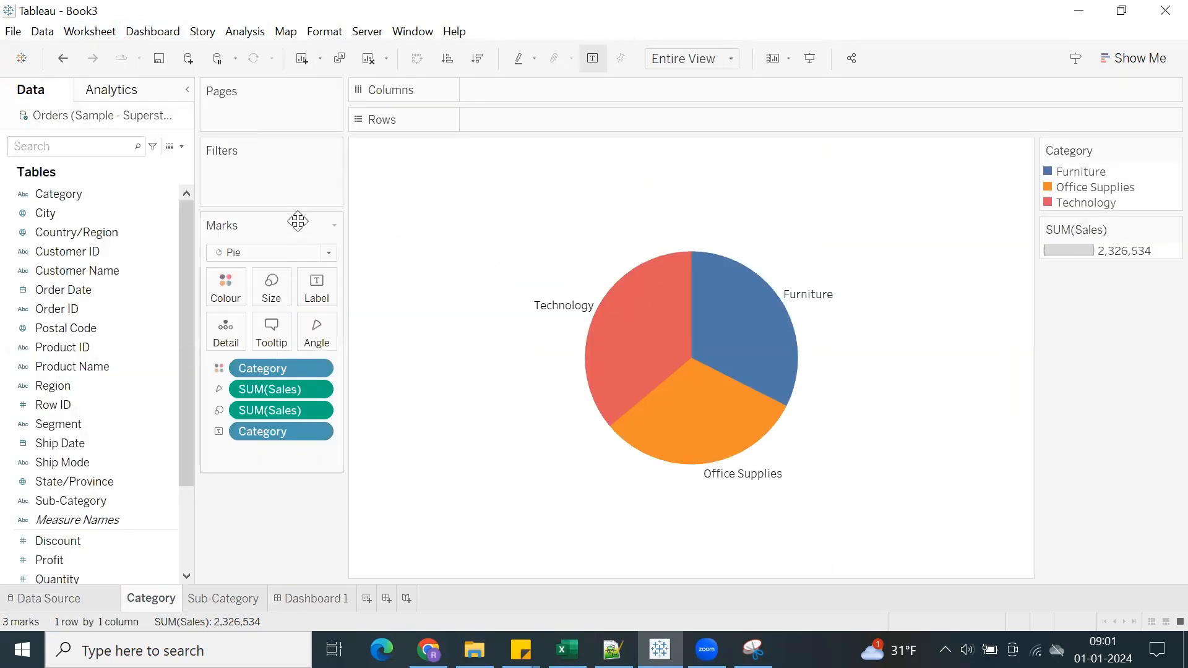
pyautogui.click(440, 276)
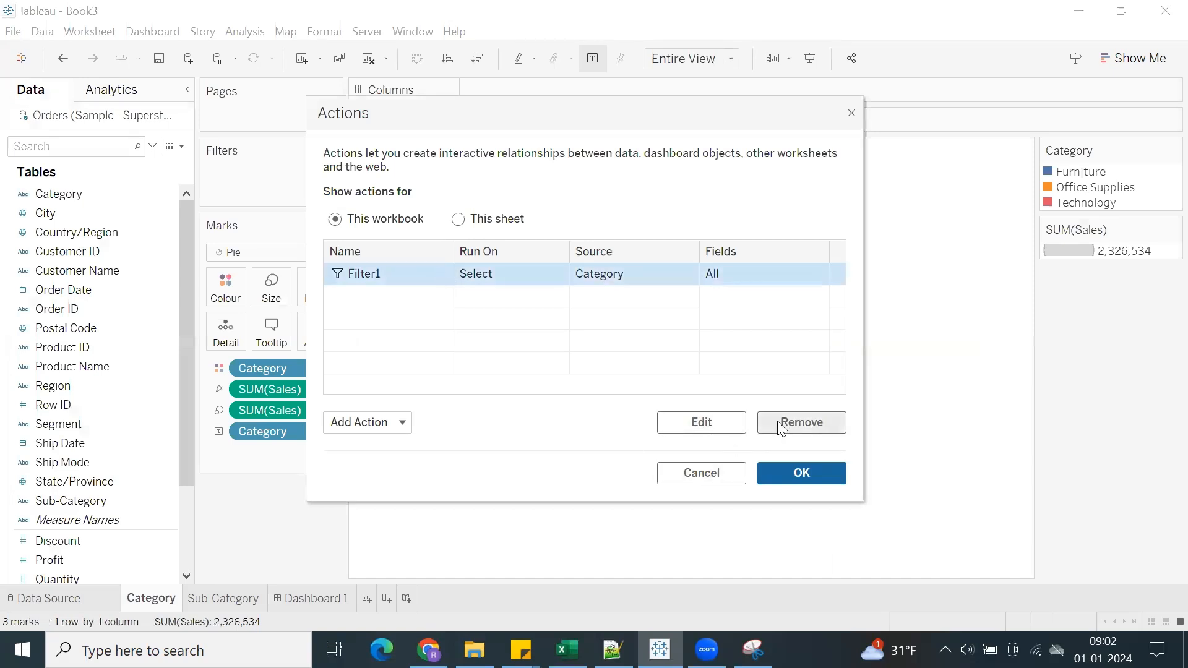
pyautogui.click(798, 421)
pyautogui.click(786, 477)
pyautogui.click(294, 600)
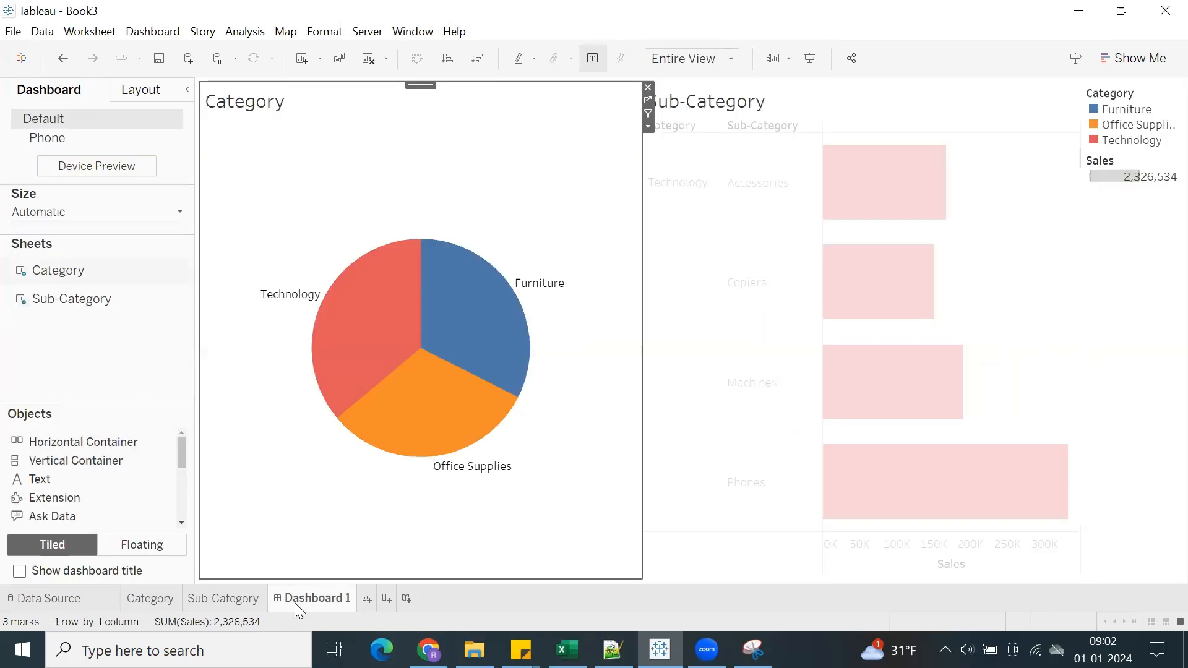
pyautogui.moveTo(640, 221); pyautogui.dragTo(565, 198)
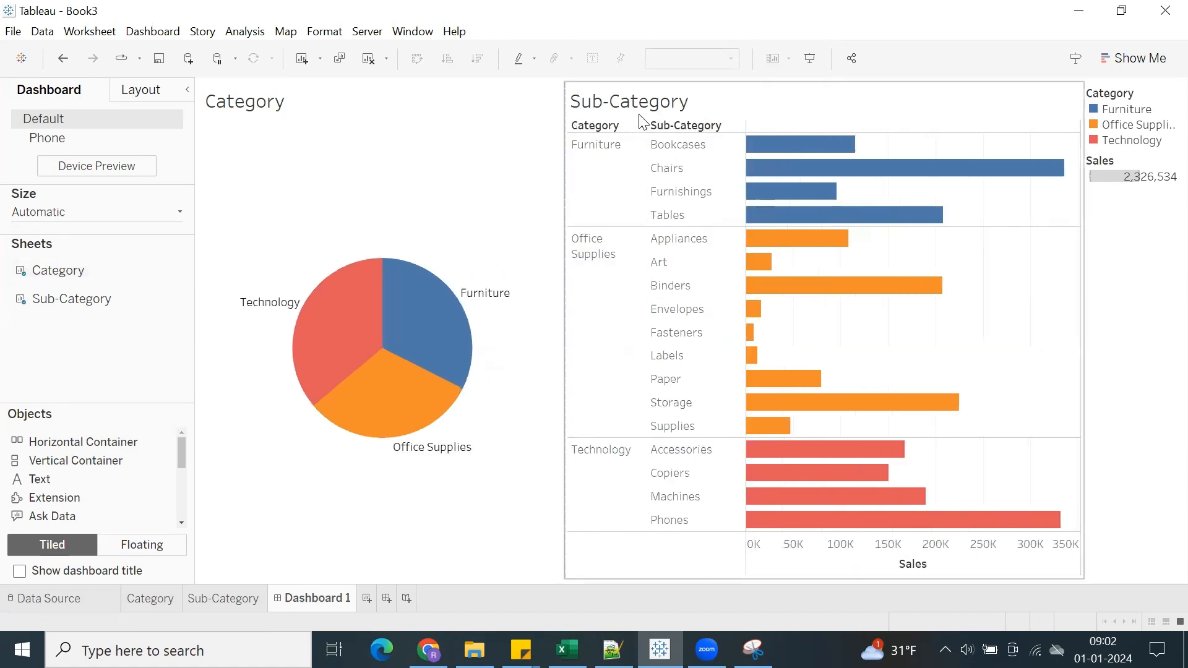
# Add a dashboard filter action with only Category as source and only Sub-Category as target, running on Select, and accept it.
pyautogui.click(154, 33)
pyautogui.click(193, 261)
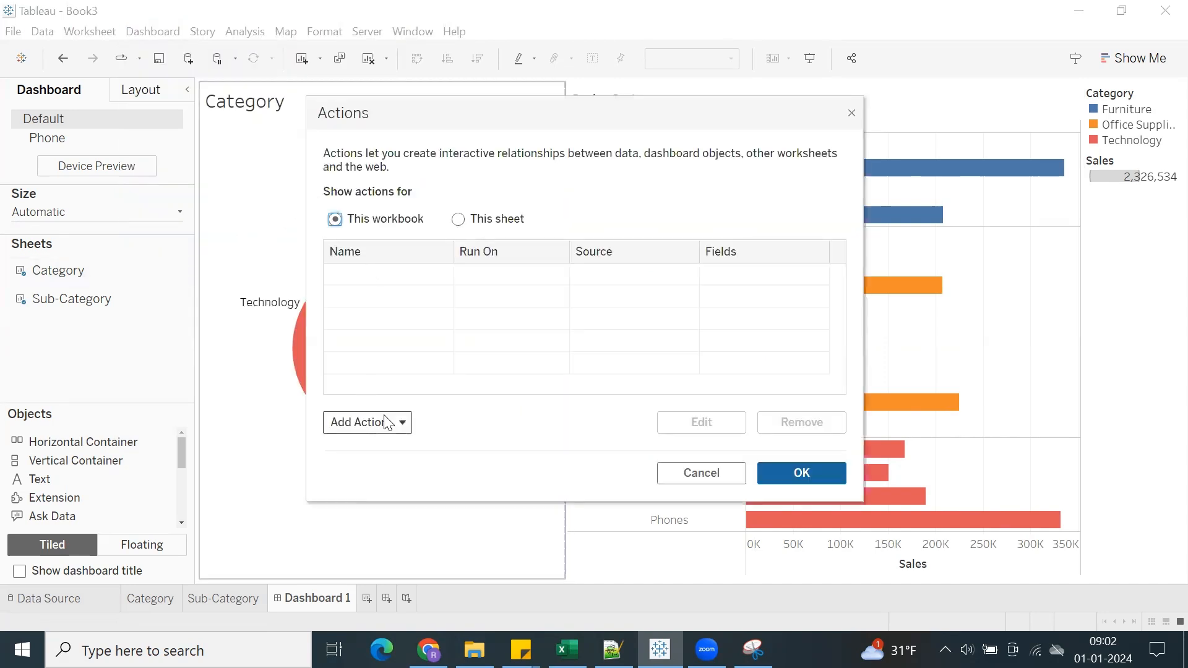
pyautogui.click(386, 424)
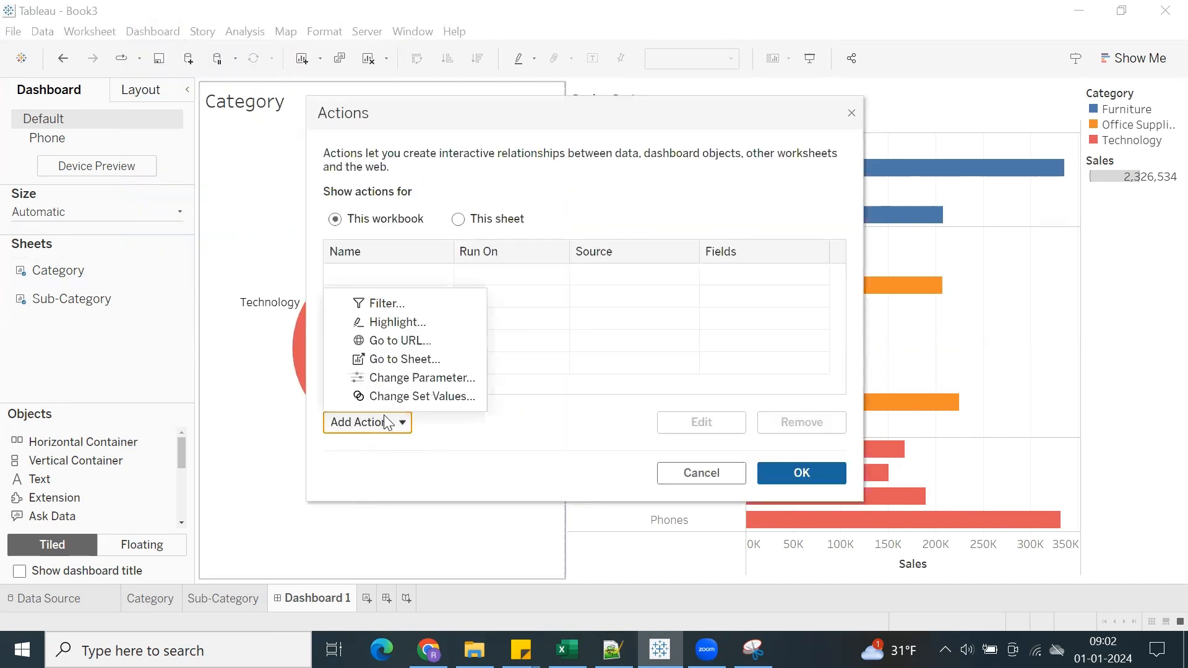
pyautogui.click(383, 304)
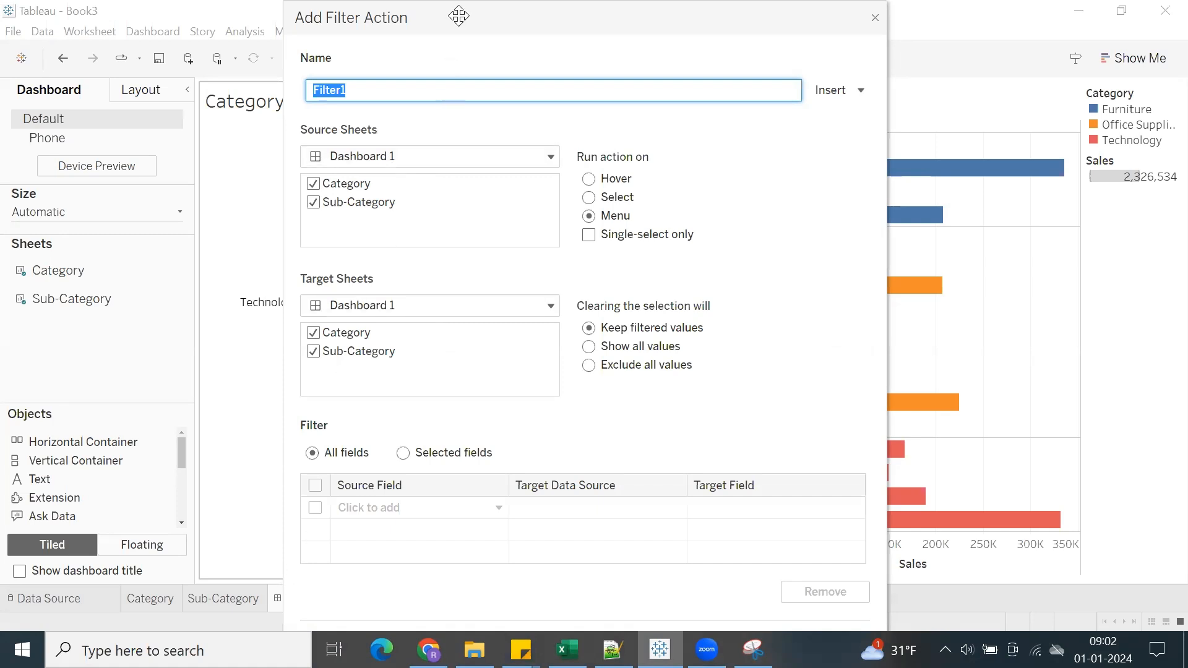
pyautogui.moveTo(459, 15); pyautogui.dragTo(430, 16)
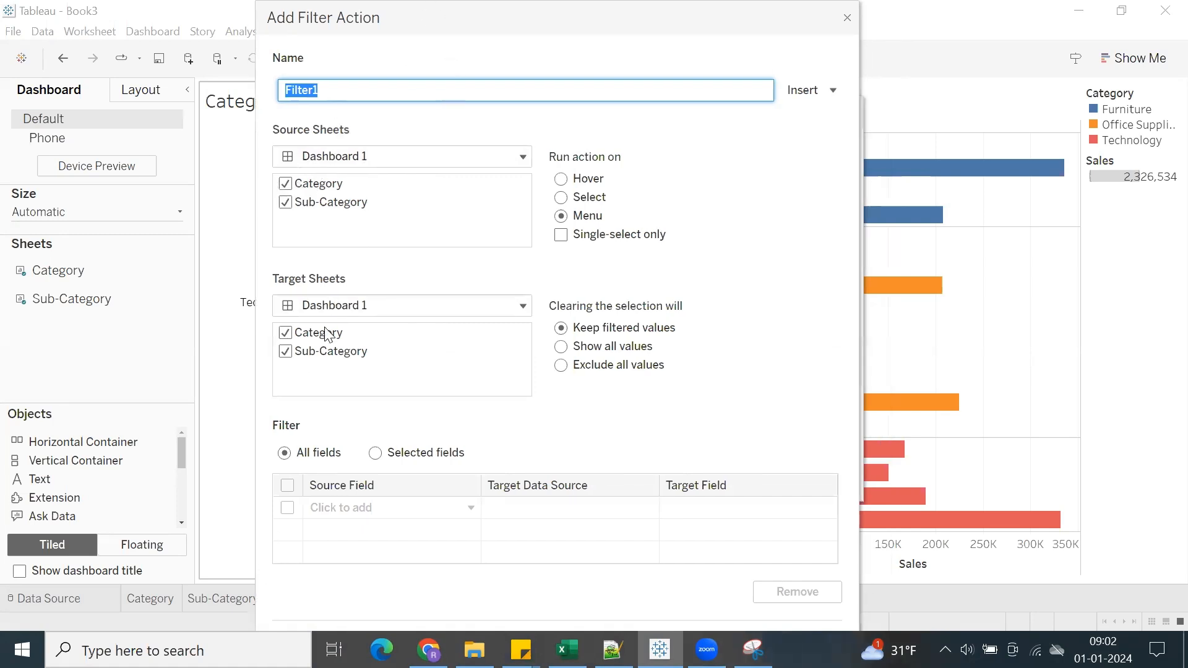
pyautogui.click(285, 203)
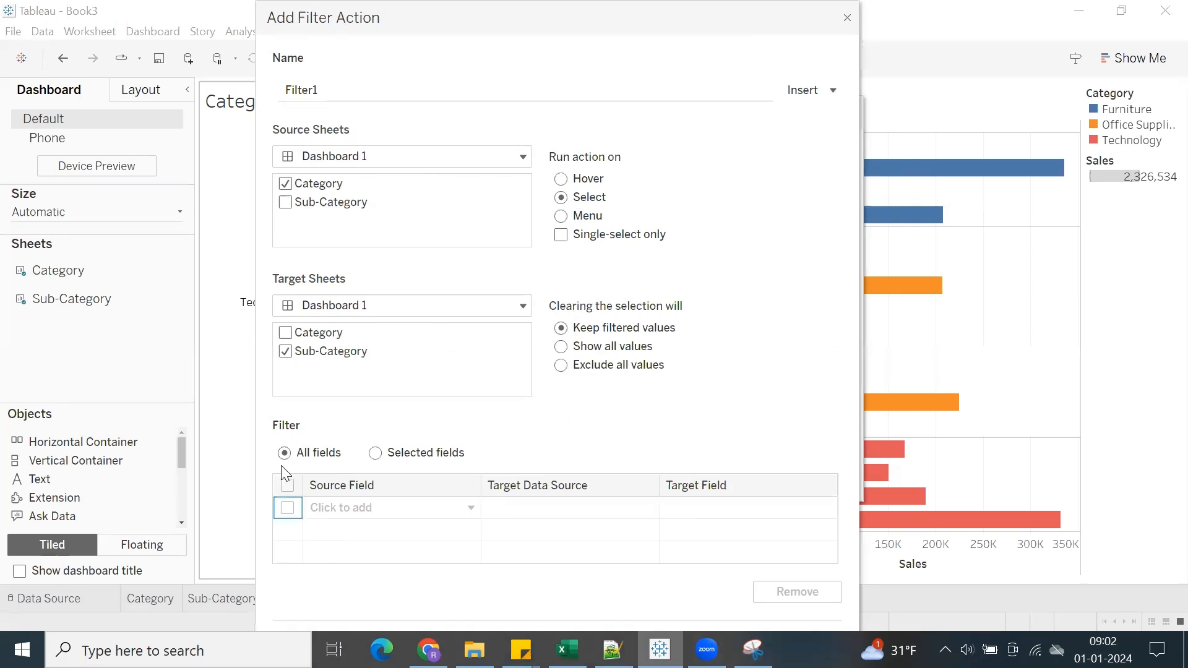
pyautogui.press('Return')
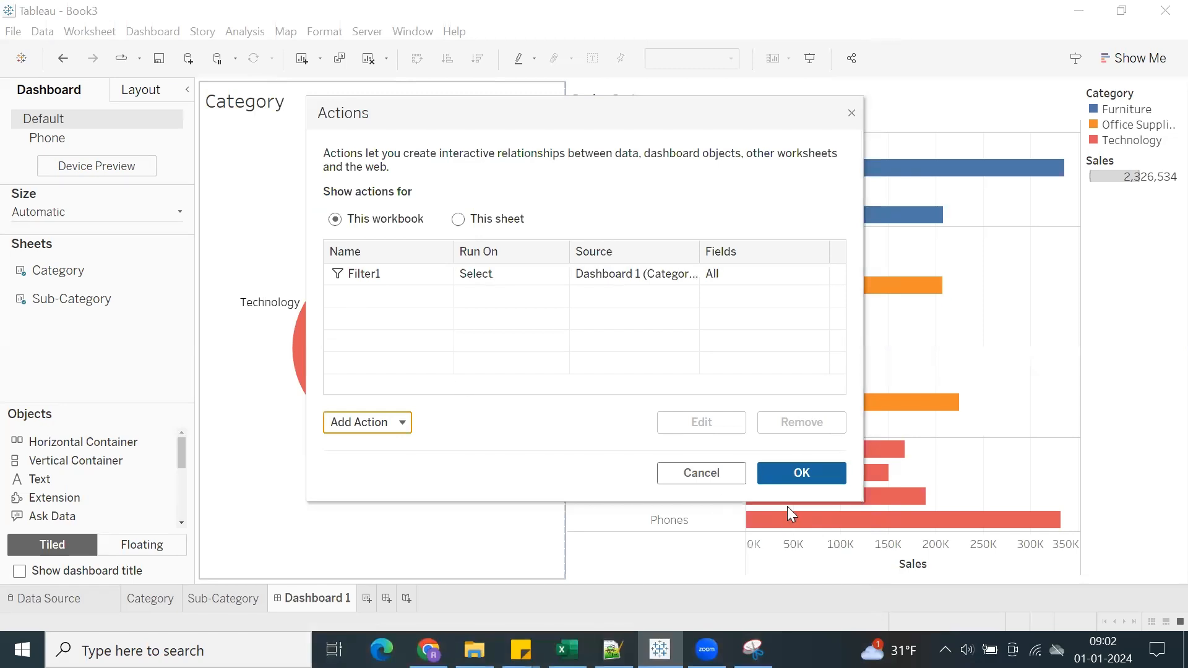
pyautogui.click(786, 472)
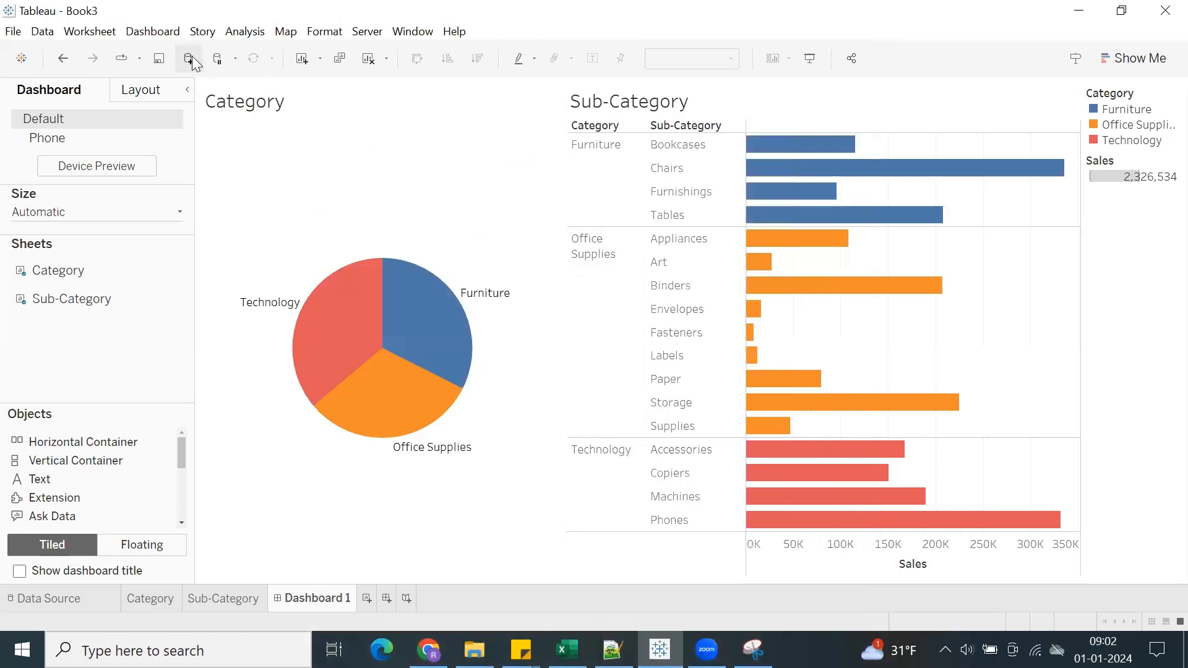
# Test the dashboard's filter action by repeatedly selecting and clearing the Furniture slice.
pyautogui.click(422, 318)
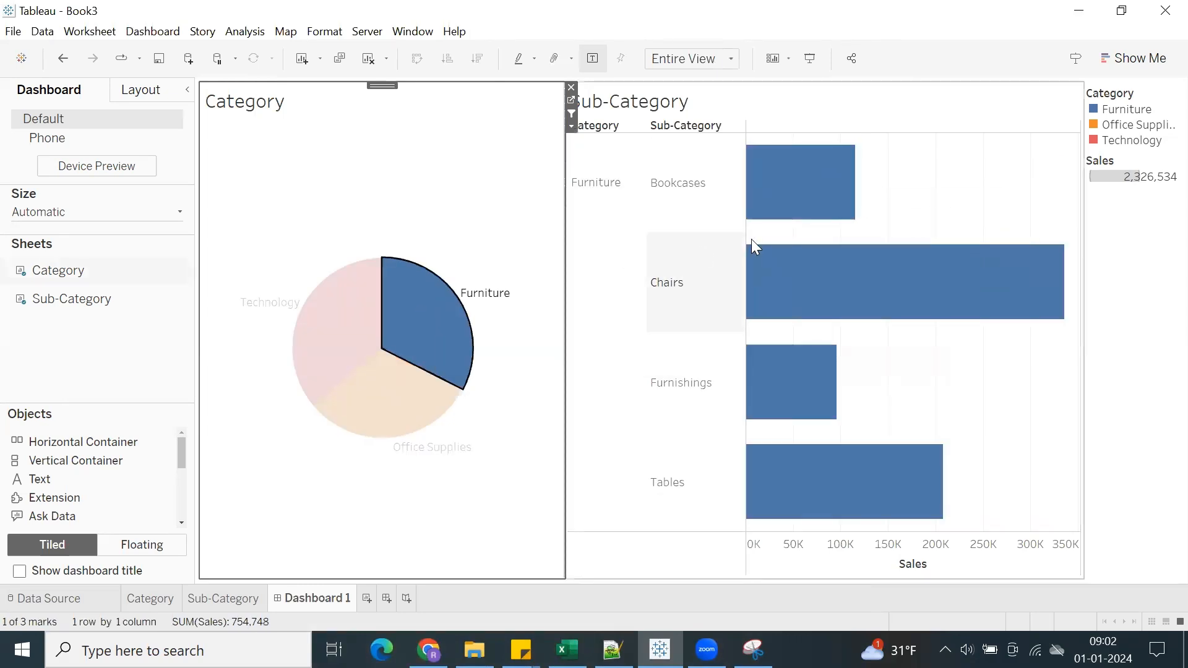
pyautogui.click(429, 313)
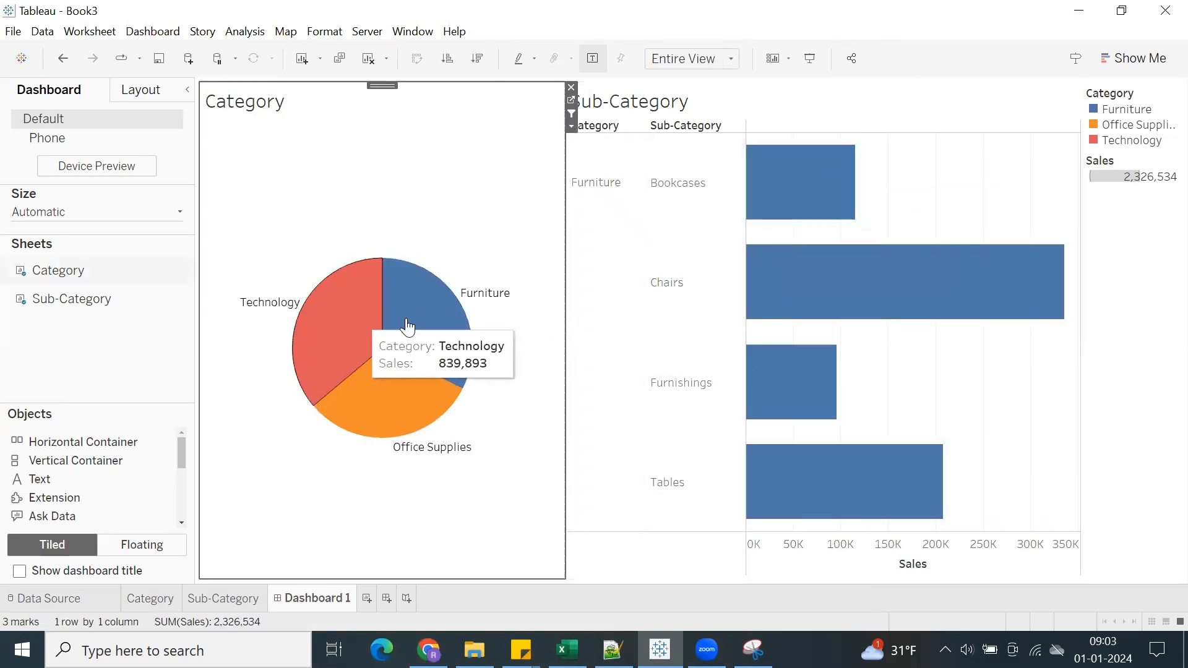
pyautogui.click(450, 330)
pyautogui.click(449, 330)
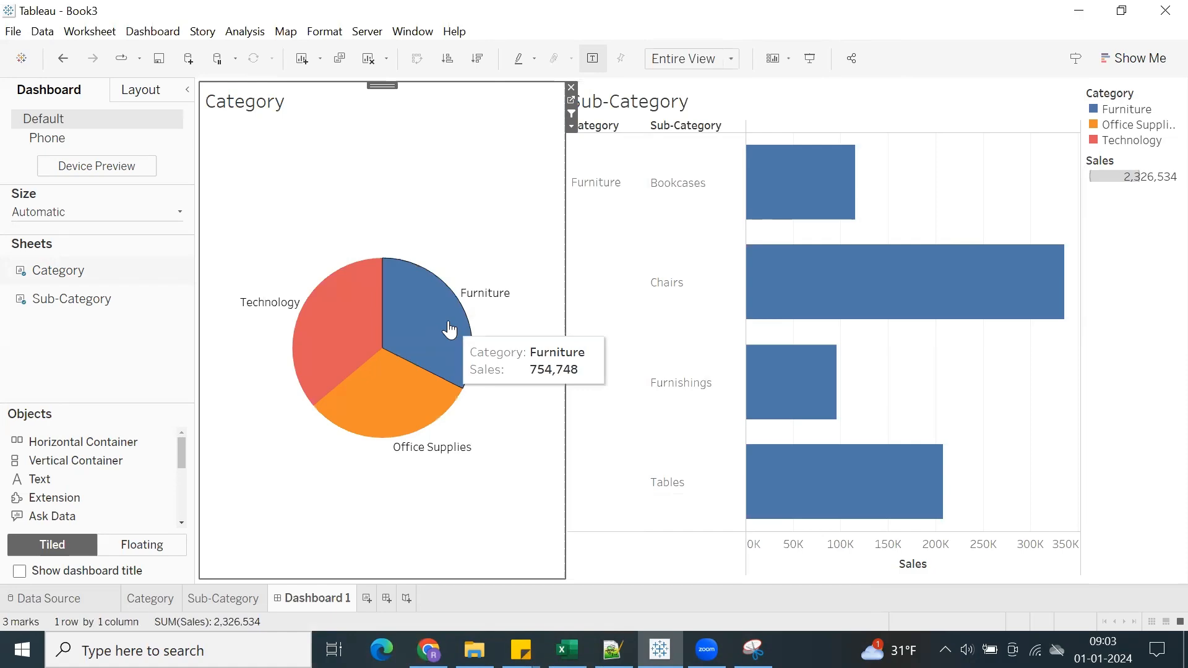
pyautogui.click(450, 329)
pyautogui.click(450, 330)
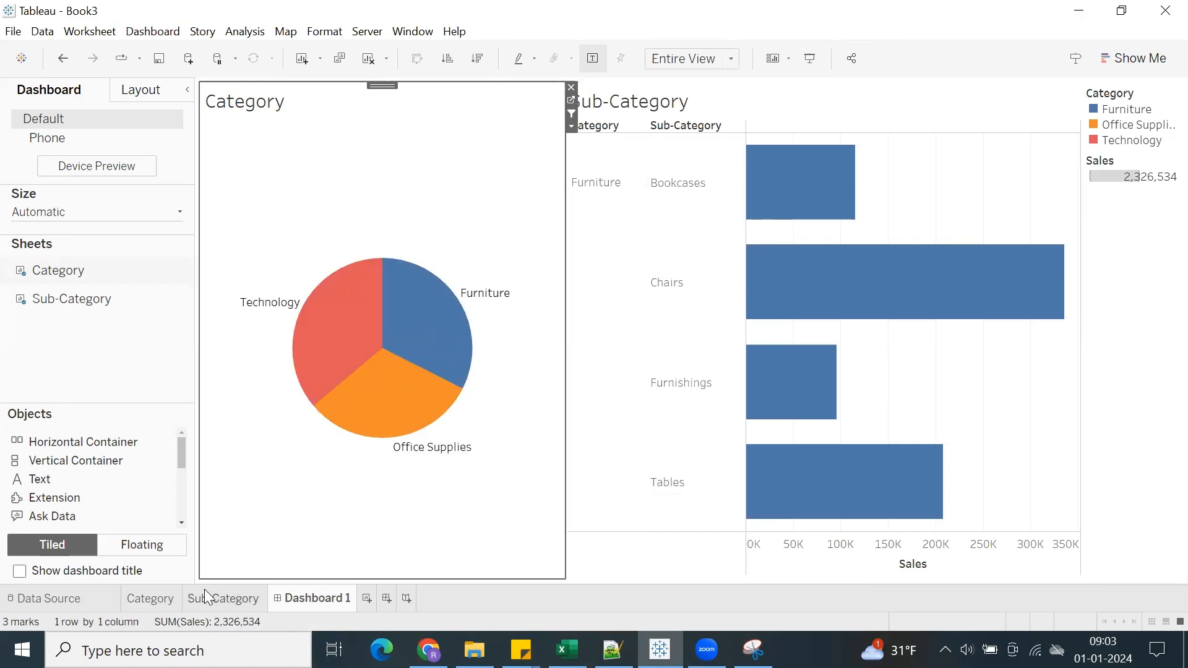
# Check the Sub-Category and Category sheets, and select and clear the Furniture slice again on Dashboard 1.
pyautogui.click(208, 597)
pyautogui.click(147, 598)
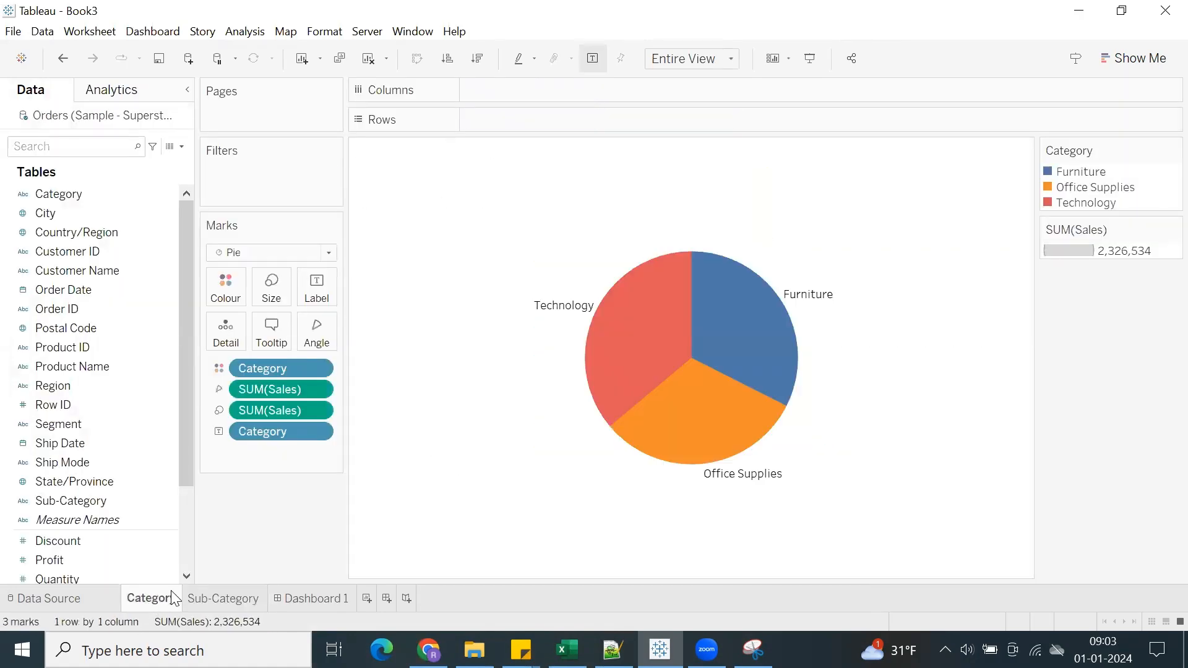
pyautogui.click(337, 599)
pyautogui.click(414, 353)
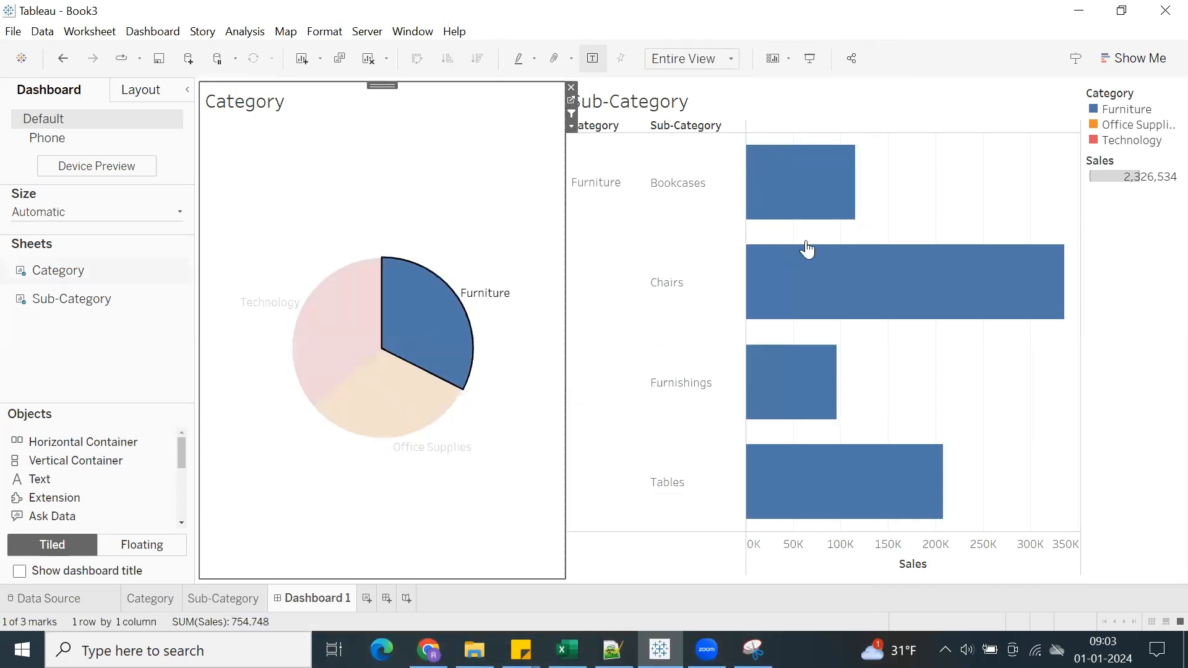
pyautogui.click(454, 319)
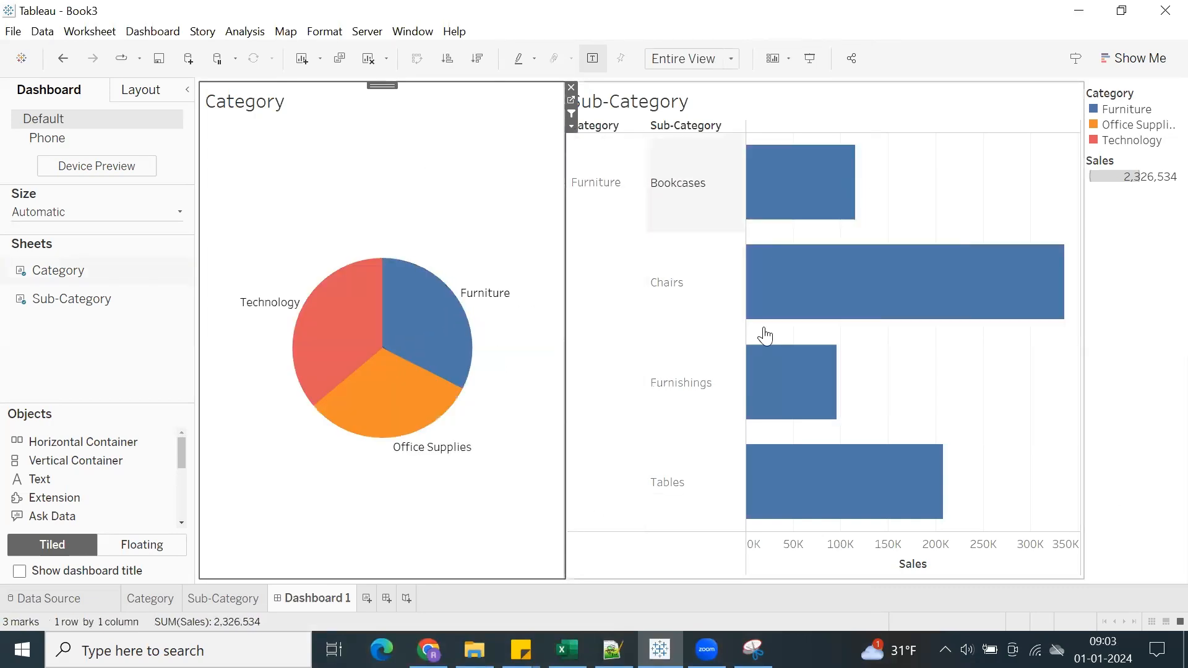
# Edit the Filter1 dashboard action so that clearing the selection will show all values, and accept the change.
pyautogui.click(153, 31)
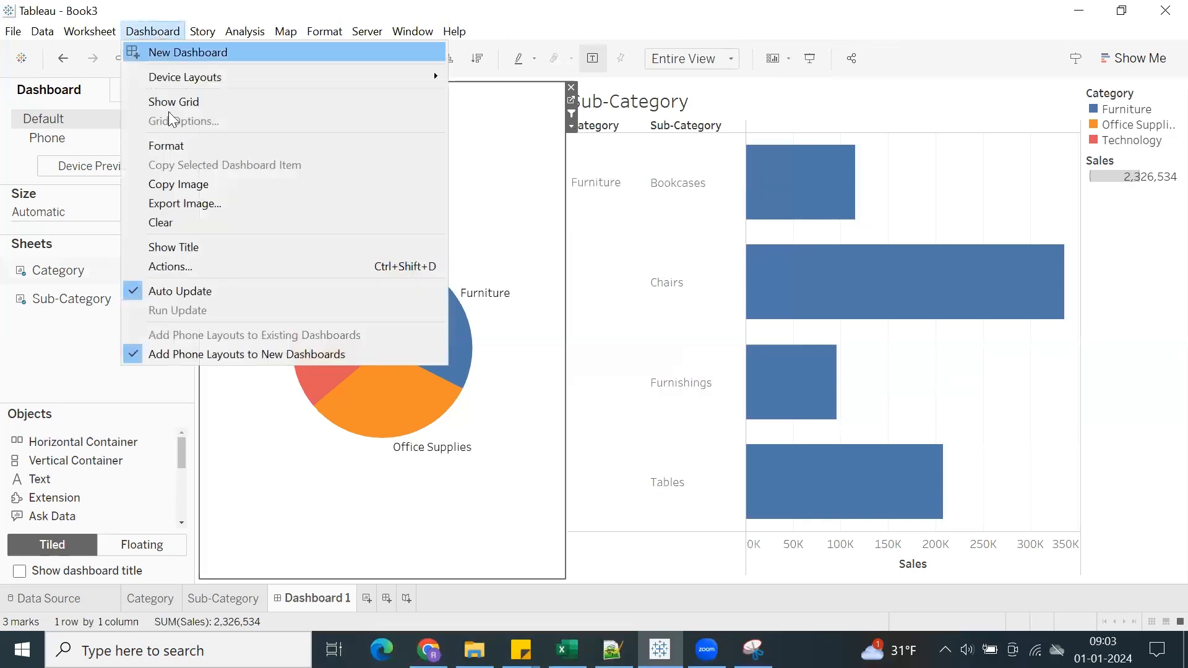
pyautogui.click(478, 183)
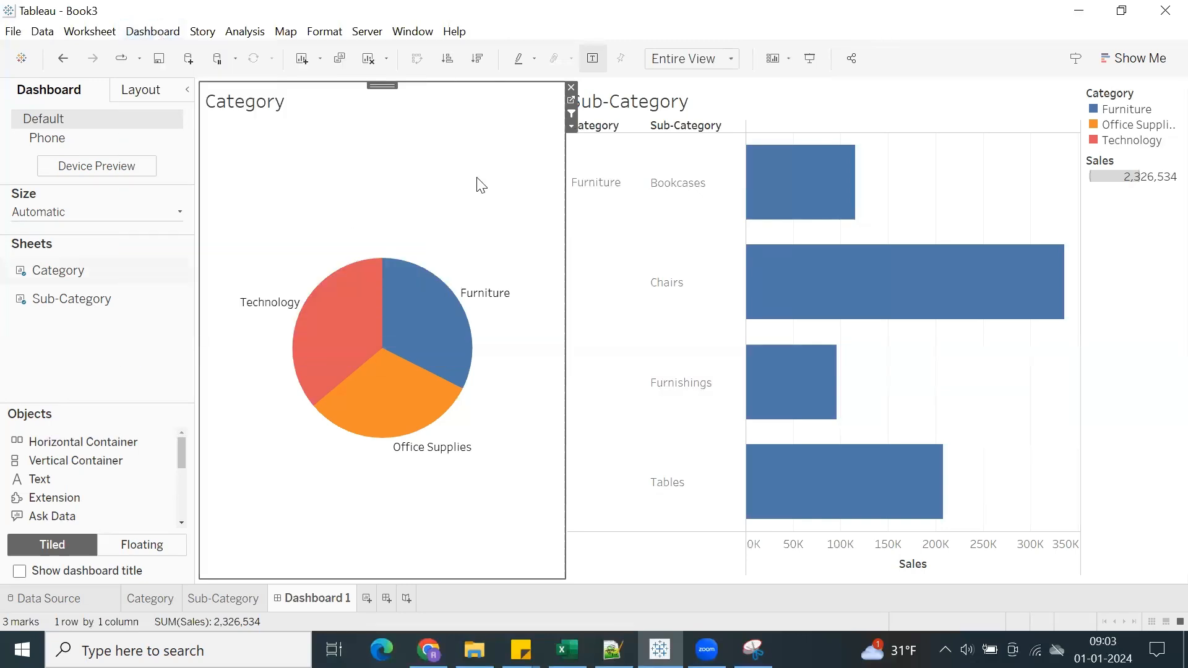
pyautogui.click(470, 276)
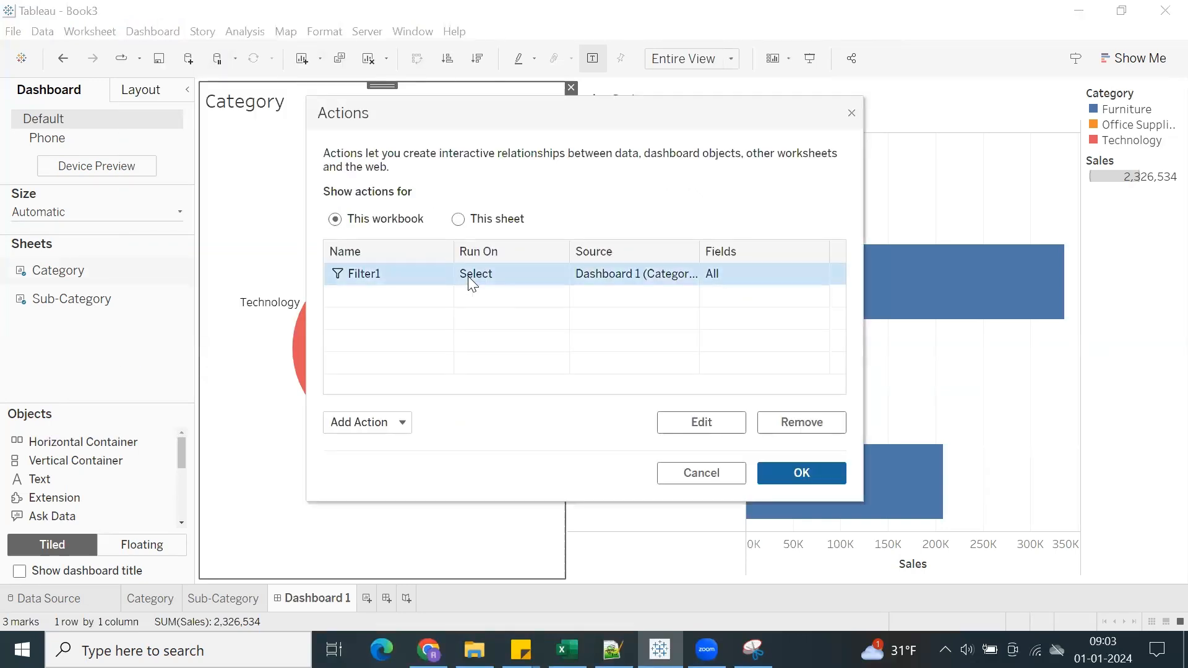
pyautogui.doubleClick(469, 276)
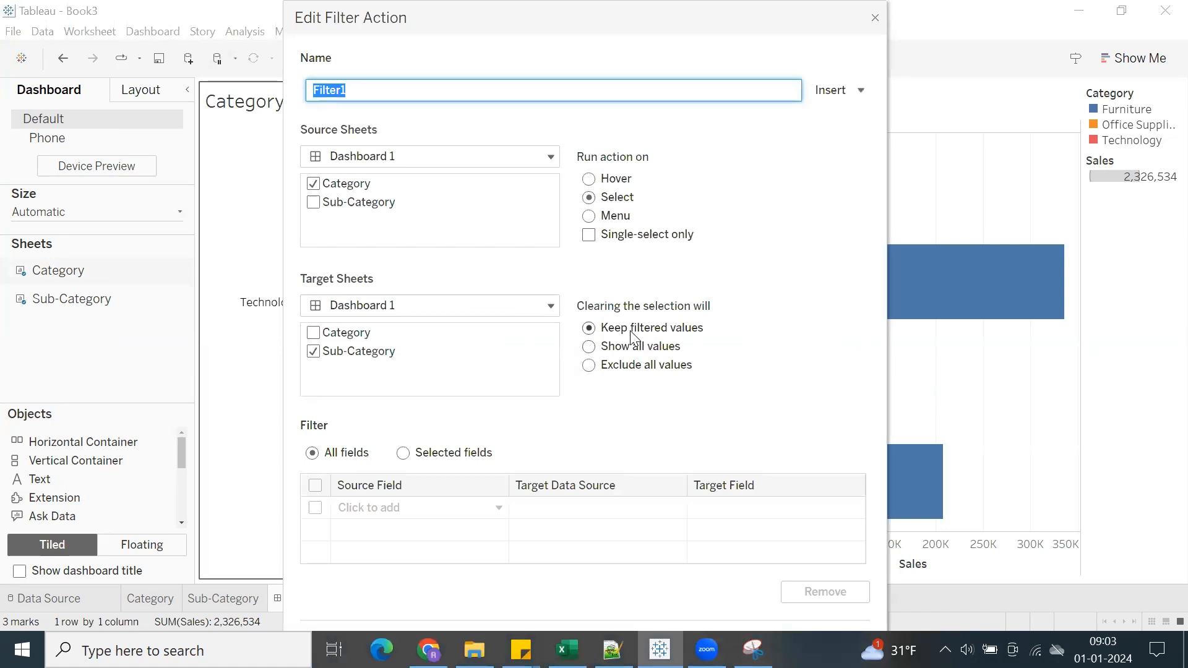
pyautogui.click(589, 351)
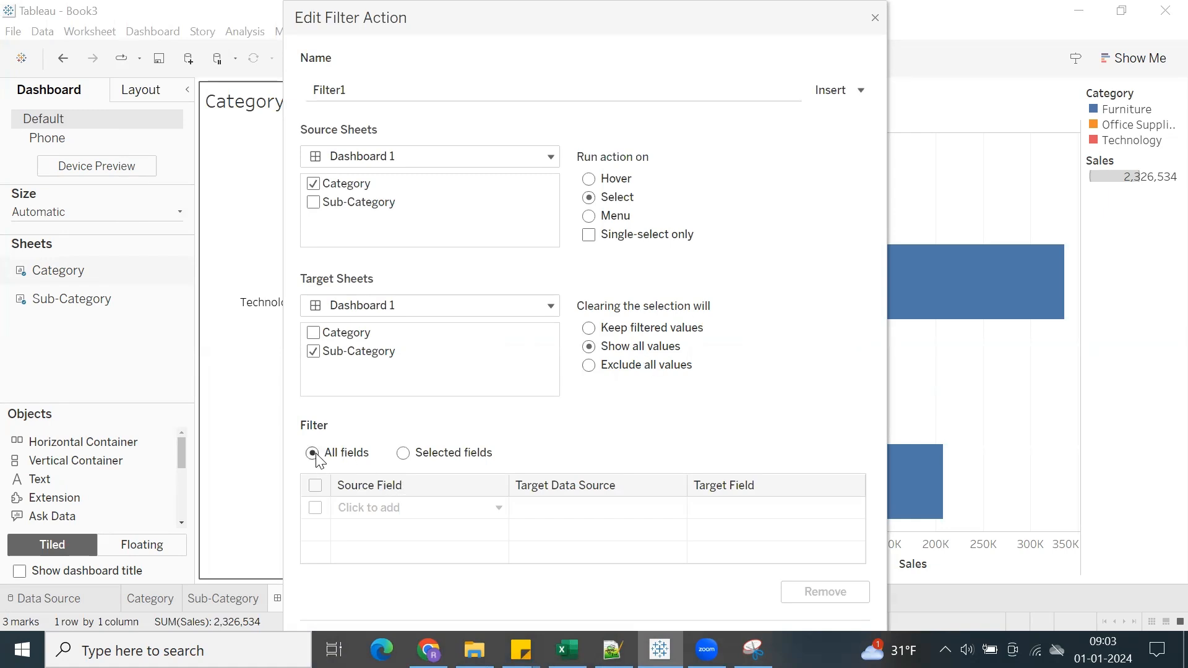
pyautogui.press('Return')
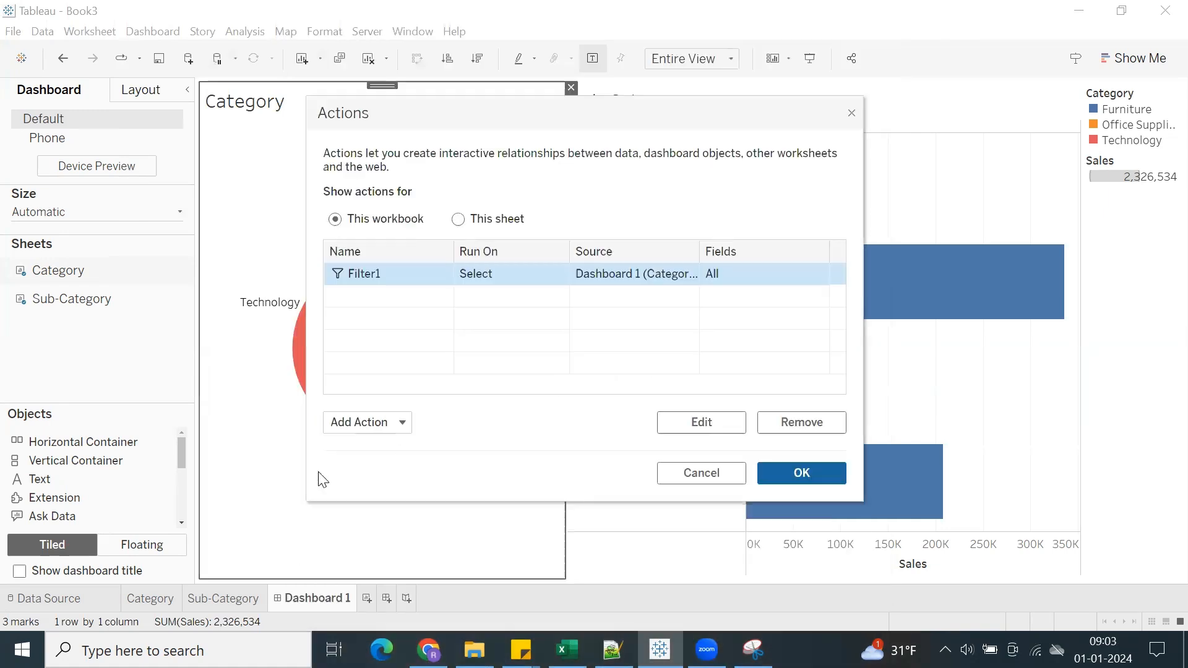
pyautogui.click(761, 472)
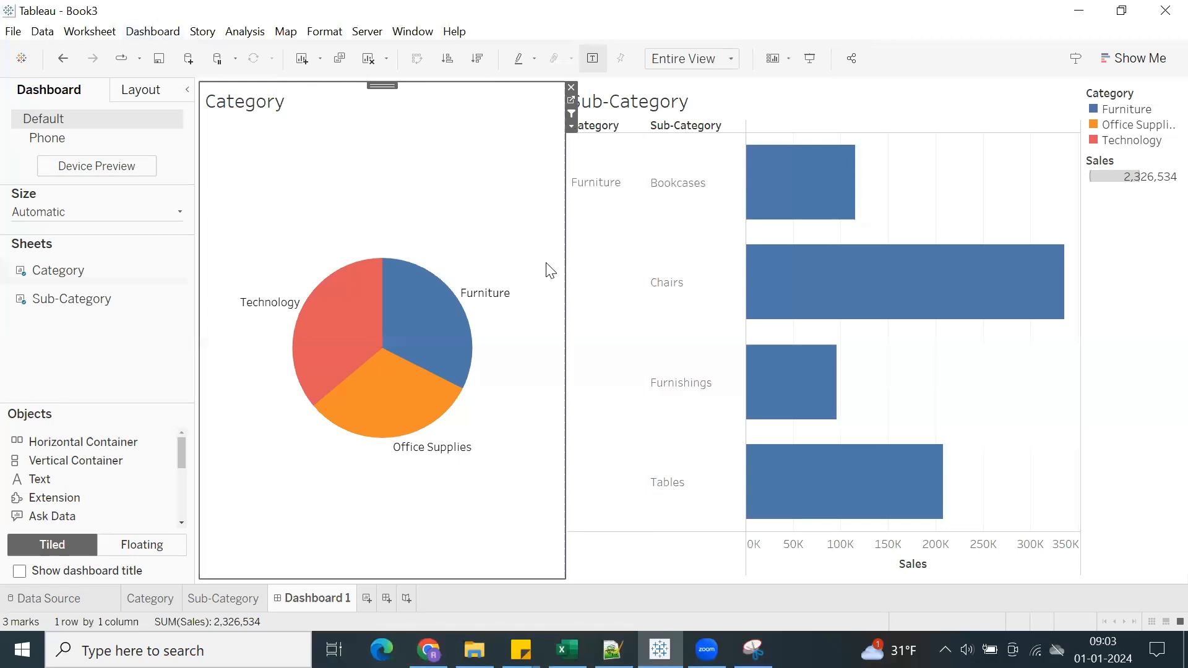
# Test the filter action by selecting and clearing Furniture, Technology and Office Supplies individually, and Technology and Furniture together.
pyautogui.click(426, 322)
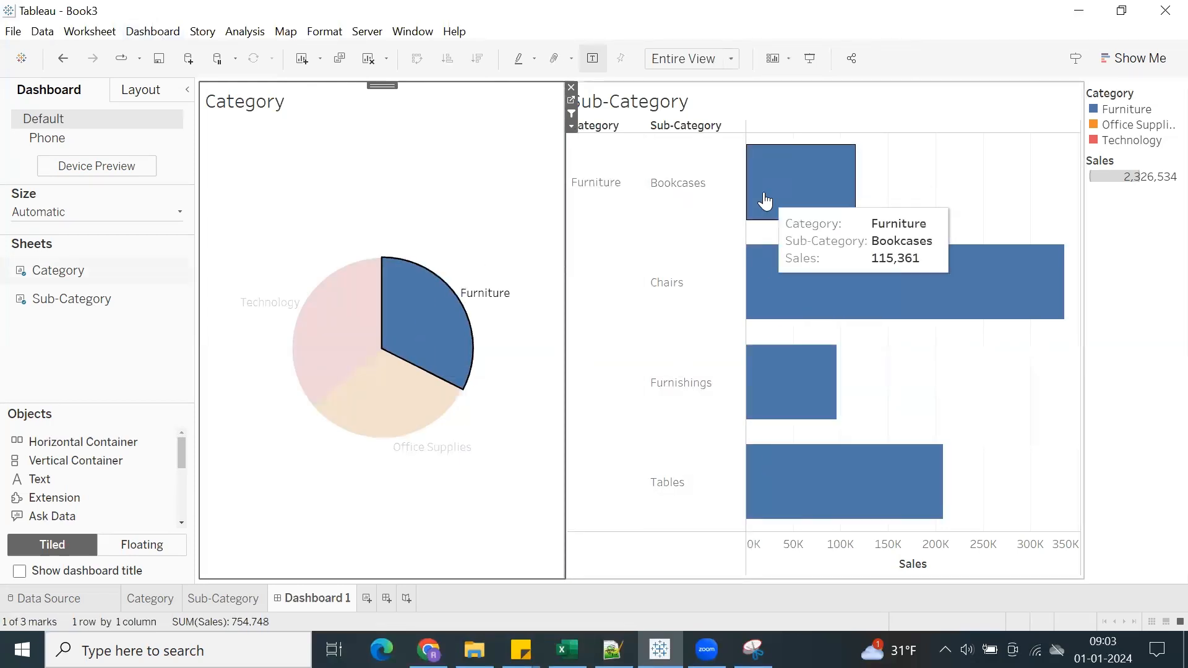
pyautogui.click(419, 324)
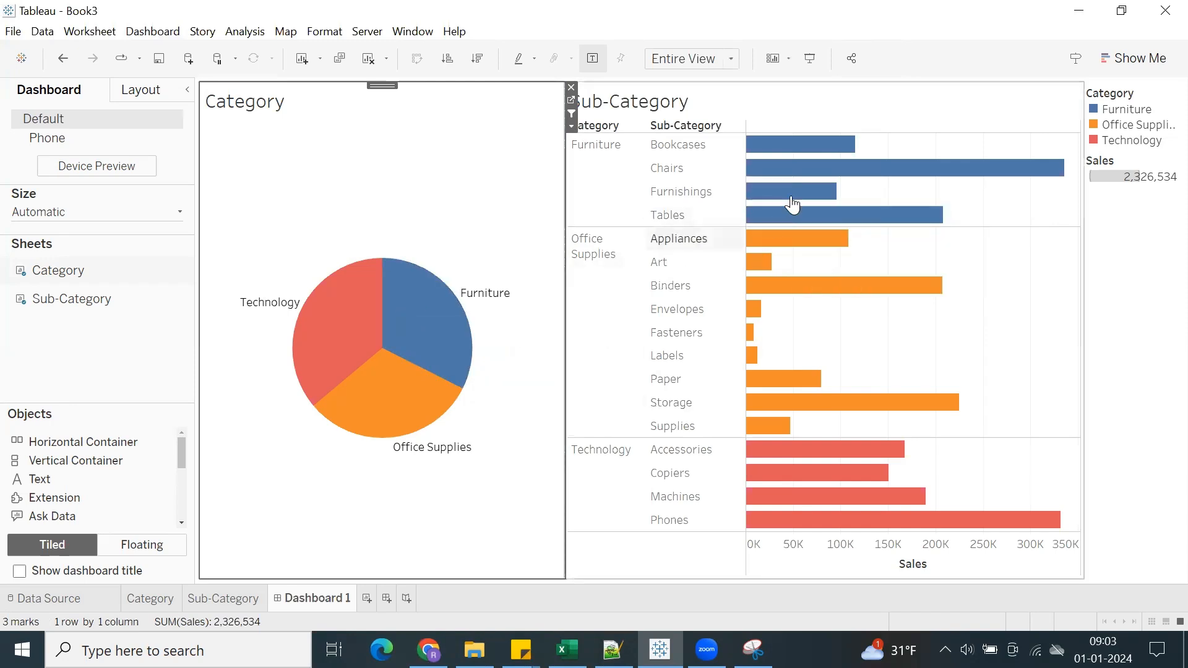
pyautogui.click(353, 329)
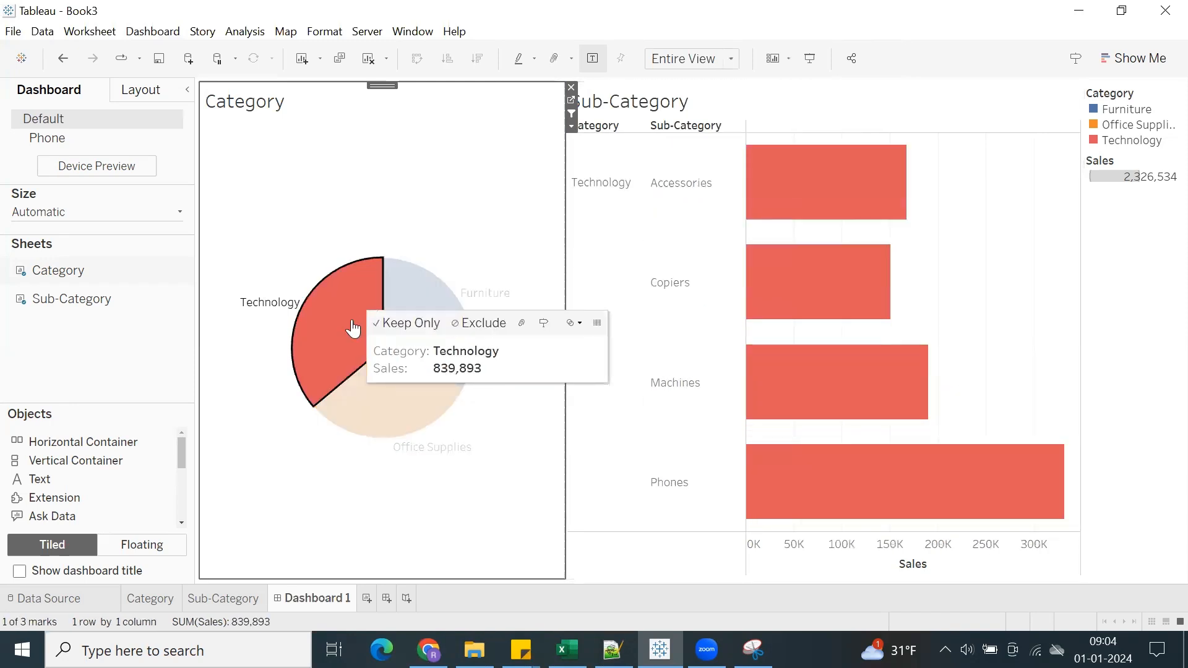
pyautogui.click(353, 326)
pyautogui.click(384, 417)
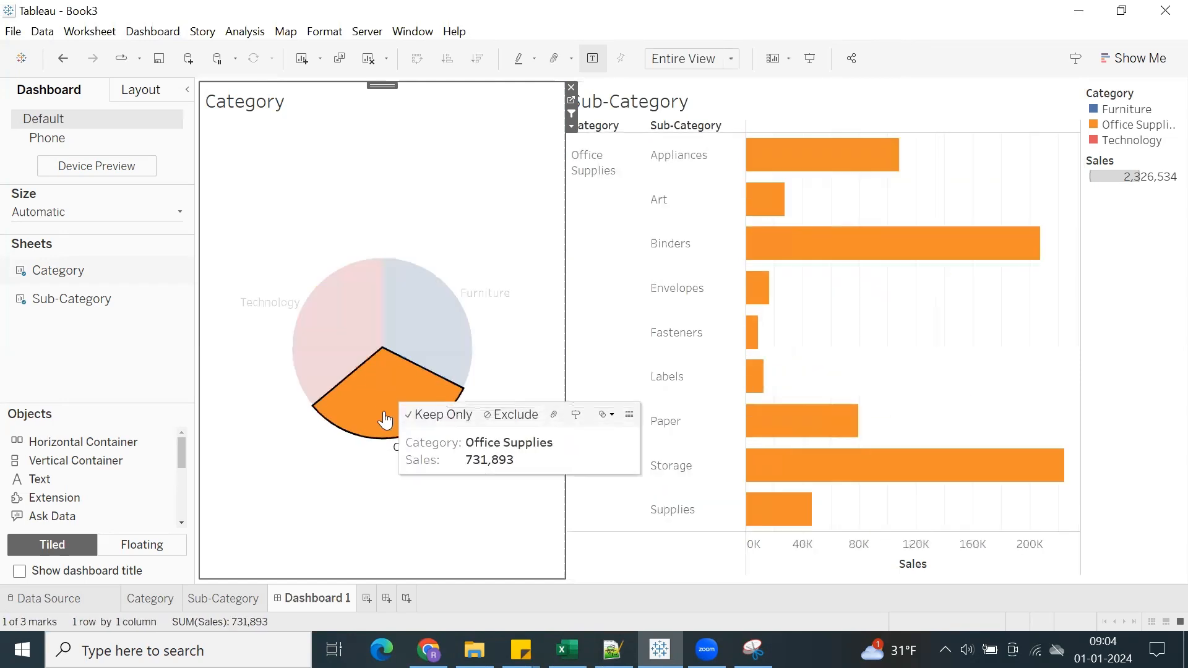
pyautogui.click(385, 418)
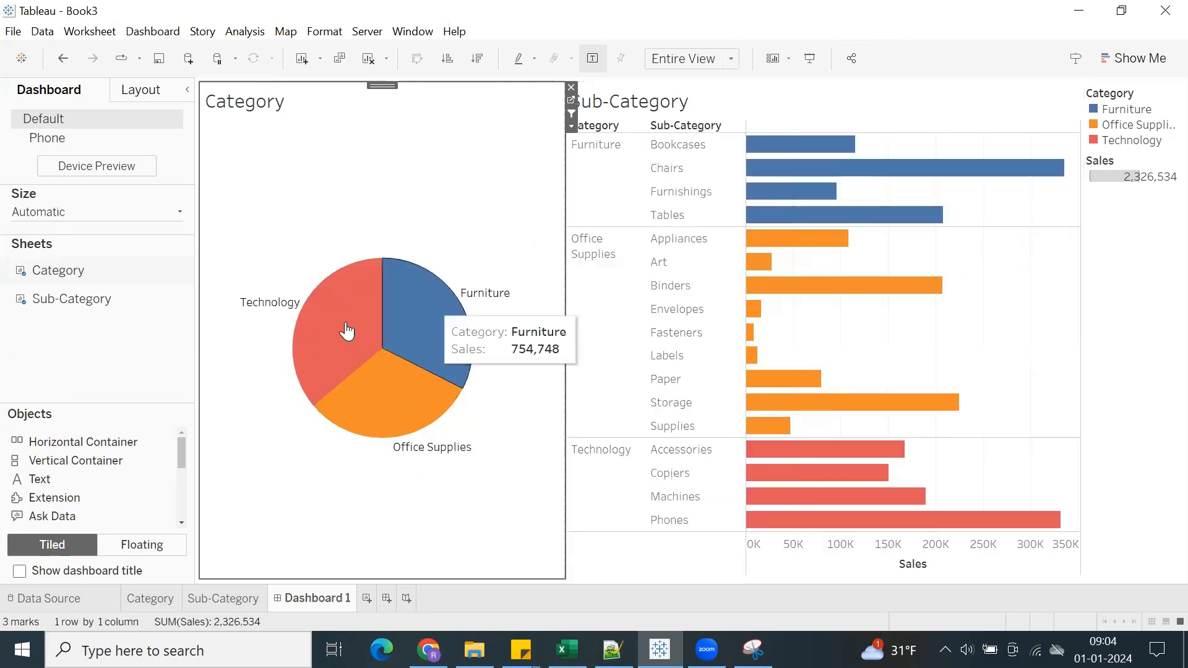
pyautogui.moveTo(355, 298); pyautogui.dragTo(415, 318)
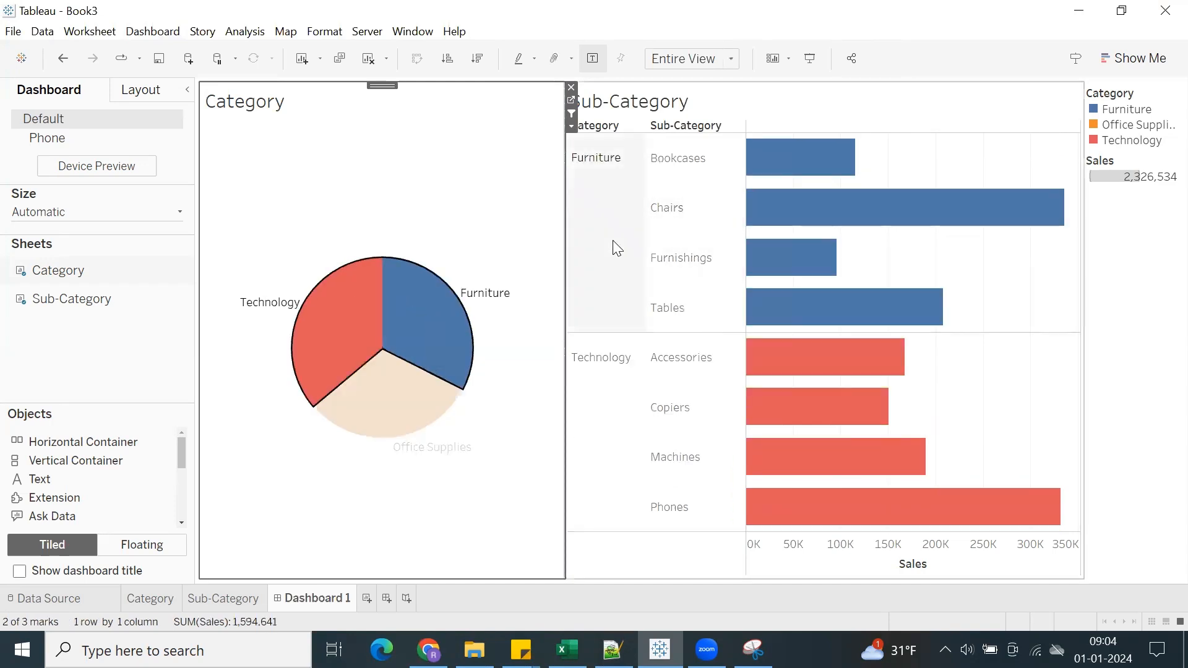
pyautogui.click(367, 225)
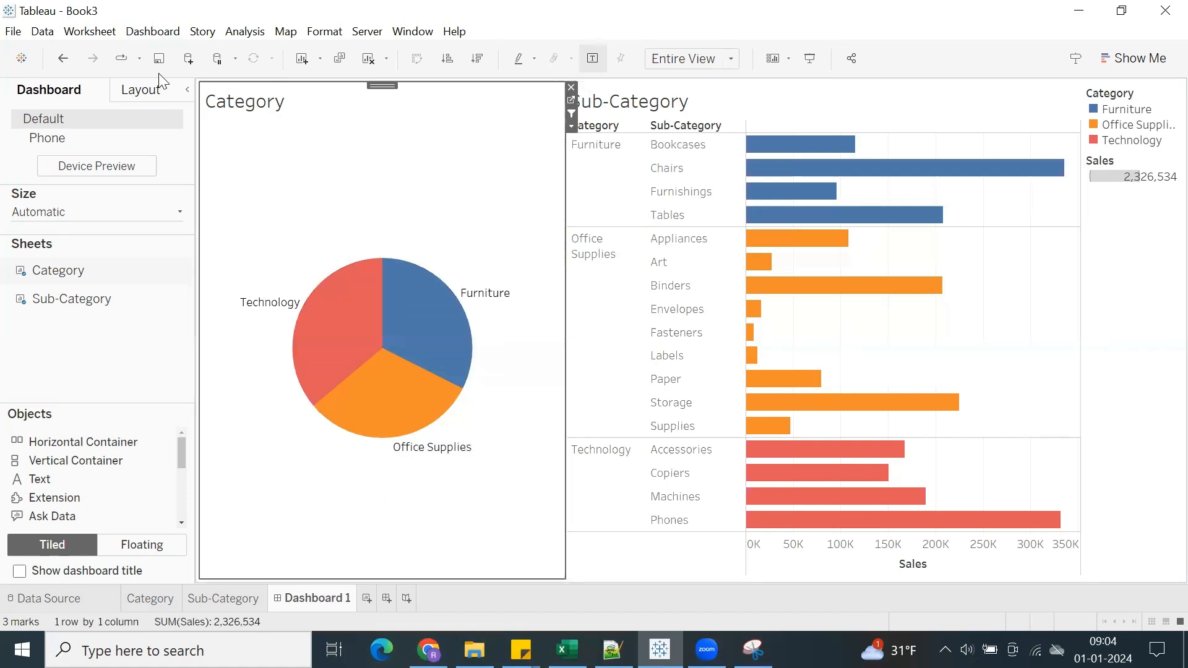
pyautogui.click(146, 34)
pyautogui.click(517, 179)
# On a new worksheet, build a filled map of Country/Region, coloured and labelled by Country/Region.
pyautogui.click(367, 599)
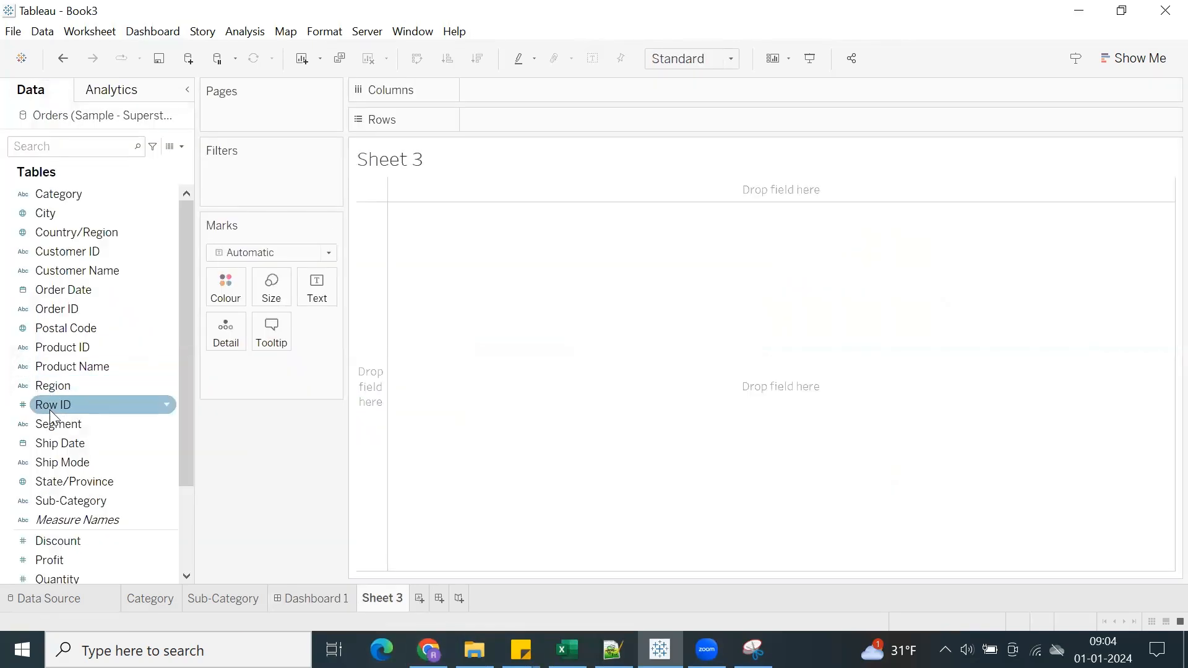
pyautogui.click(49, 238)
pyautogui.moveTo(643, 311); pyautogui.dragTo(668, 276)
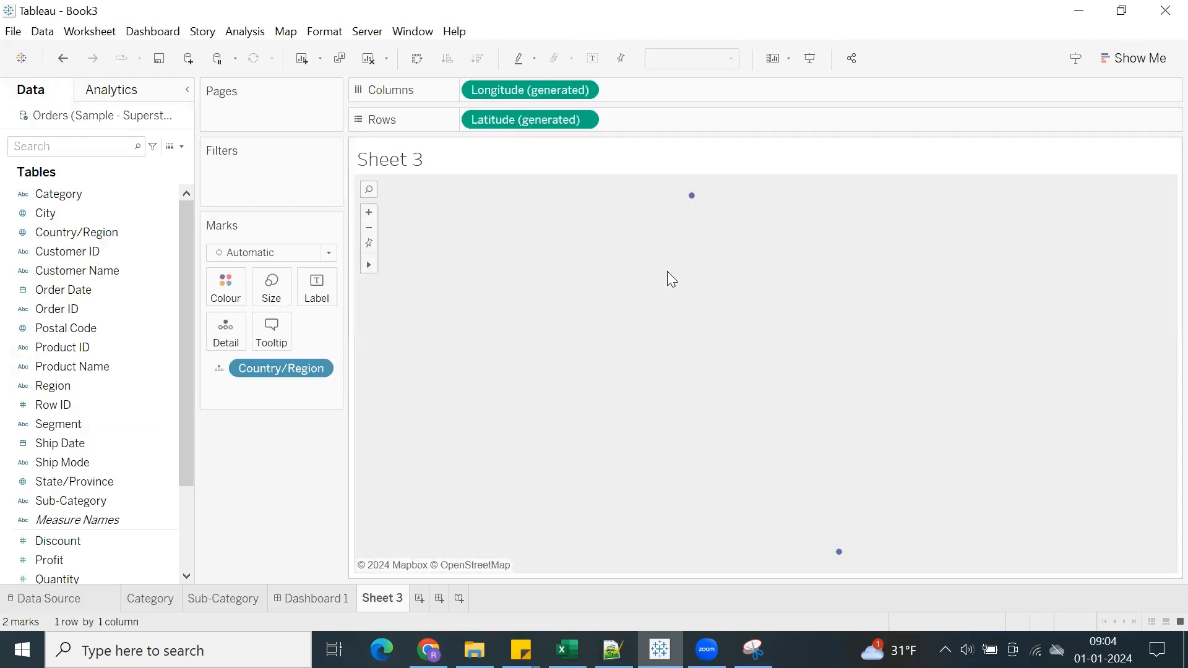
pyautogui.click(1132, 58)
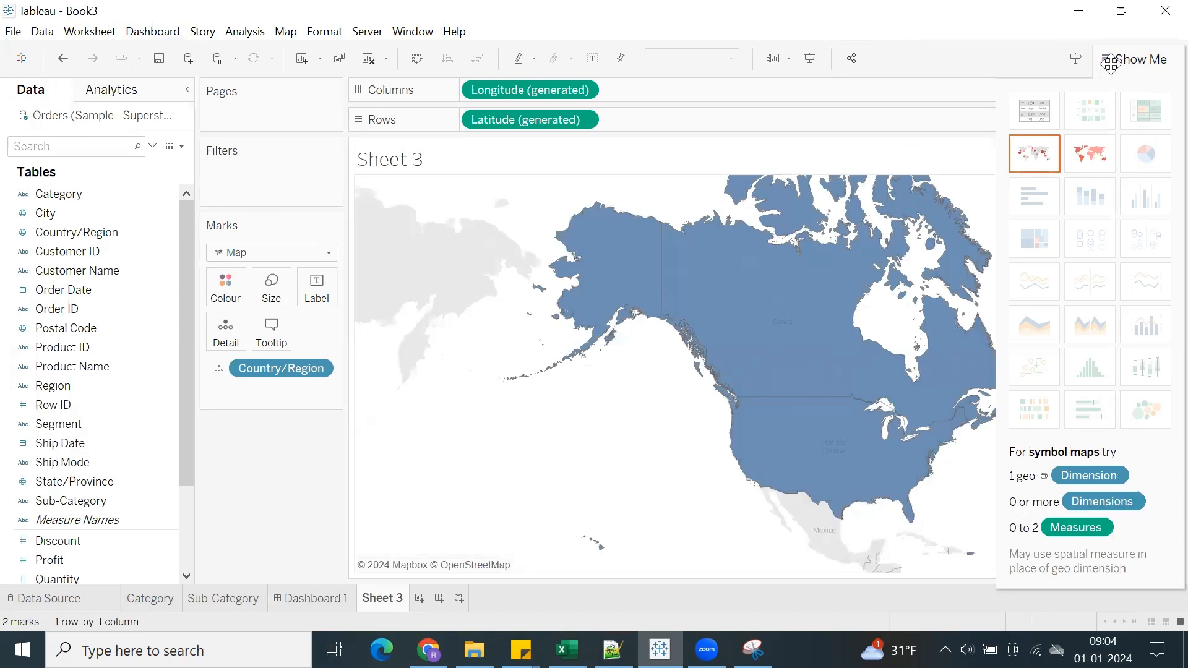
pyautogui.click(1163, 61)
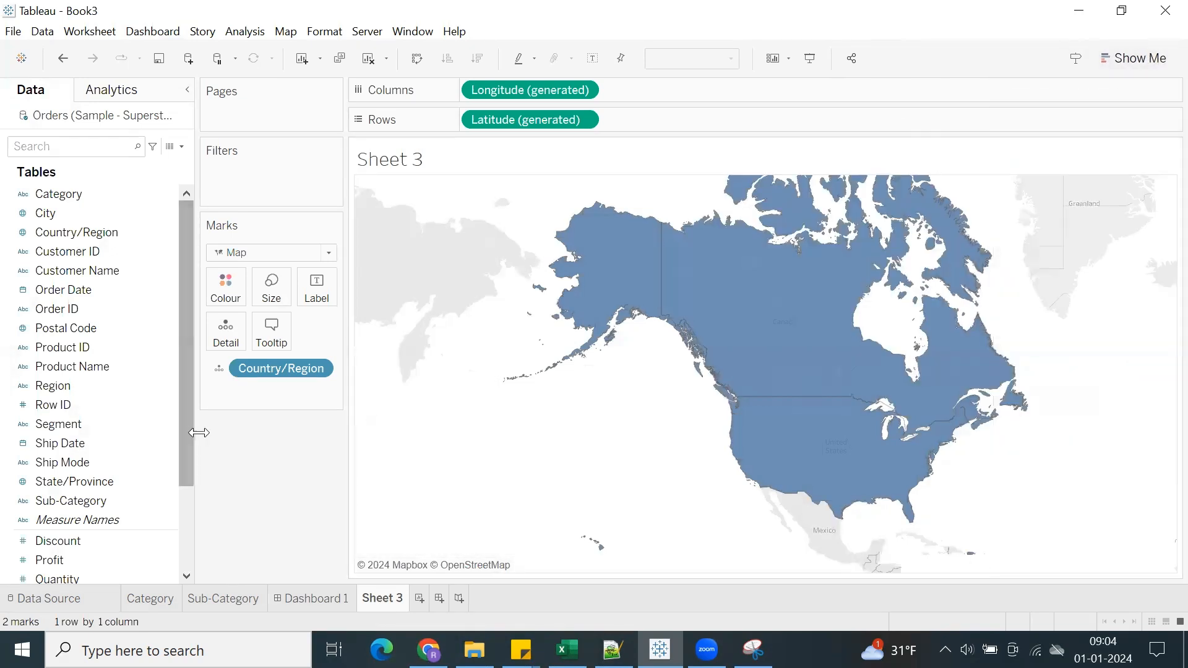
pyautogui.moveTo(77, 232); pyautogui.dragTo(224, 290)
pyautogui.moveTo(93, 232); pyautogui.dragTo(316, 296)
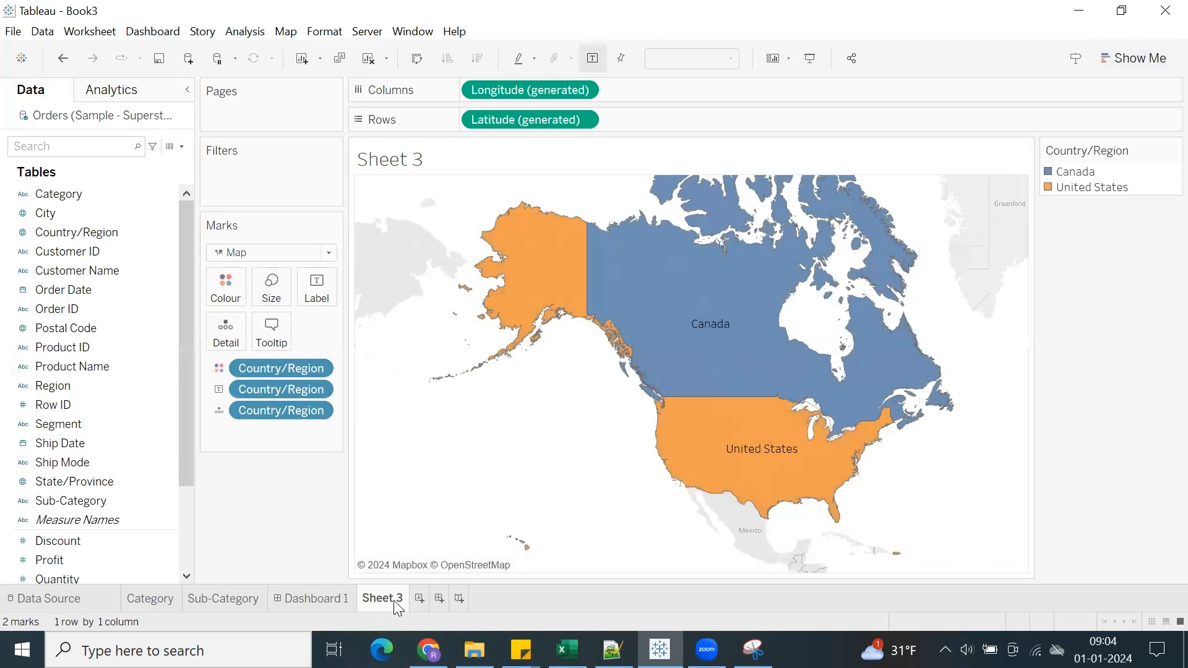
# Create another worksheet and plot State/Province on it as a filled map.
pyautogui.click(420, 598)
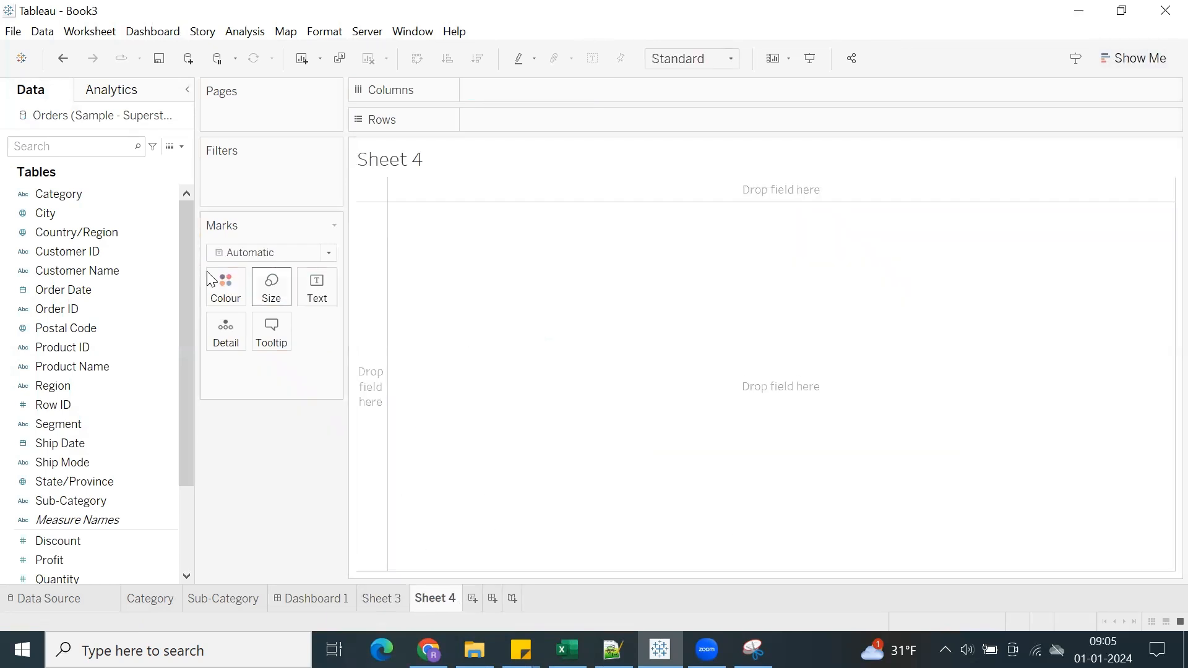
pyautogui.doubleClick(70, 483)
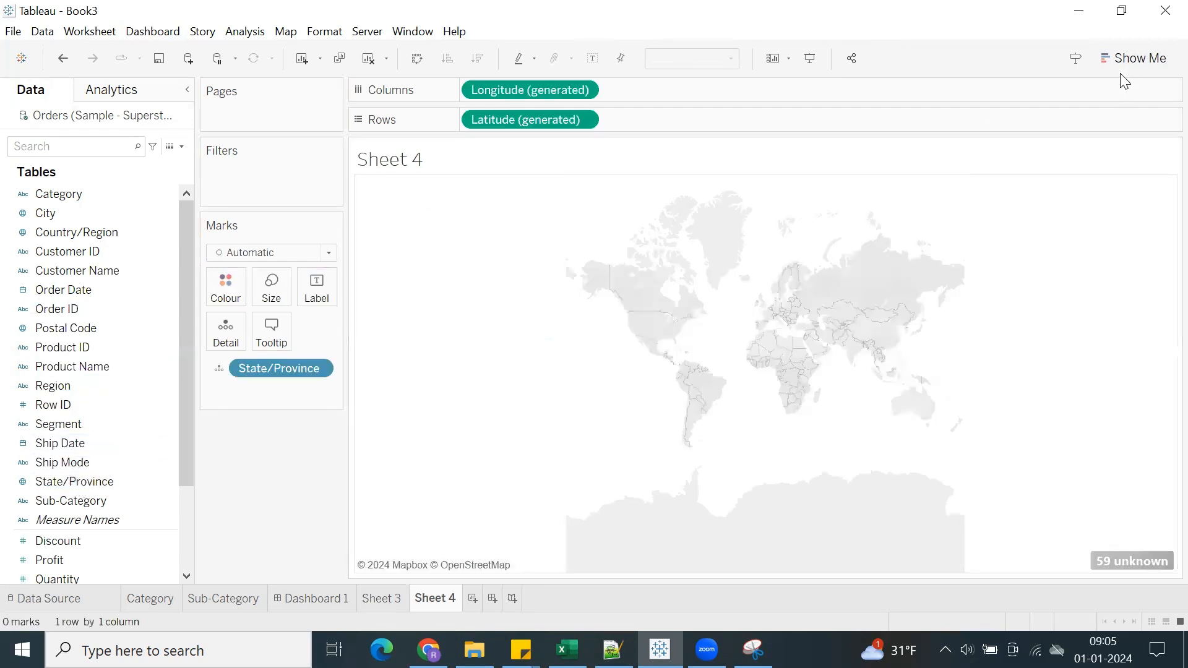
pyautogui.click(1123, 61)
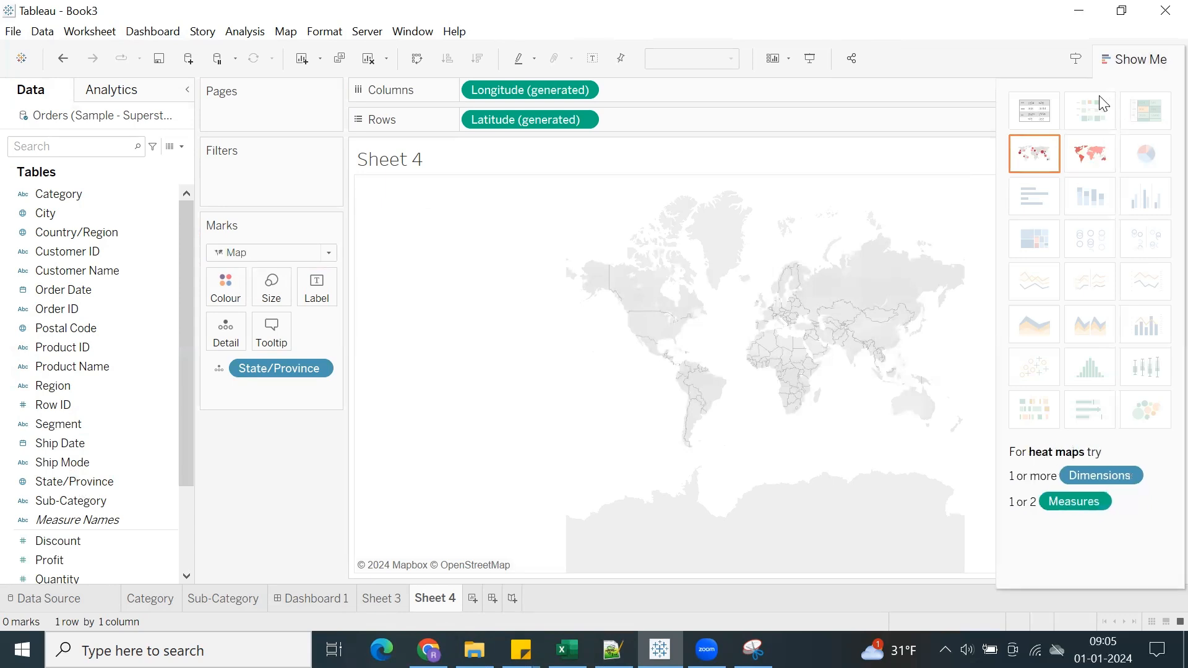
pyautogui.click(1121, 62)
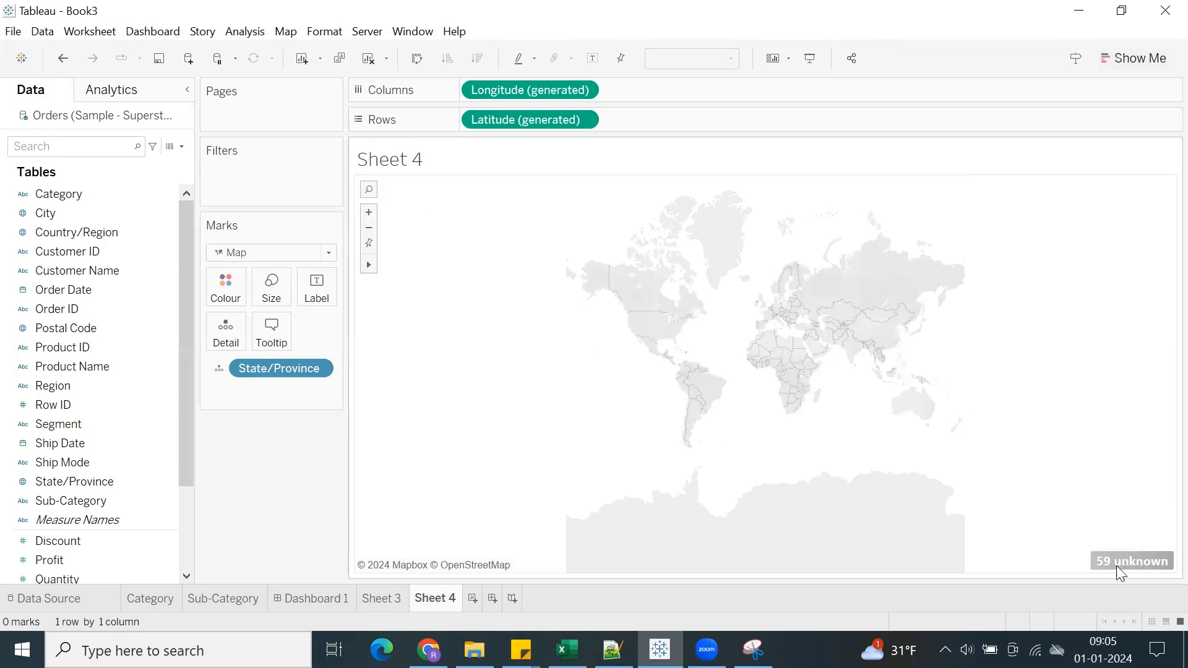
# Resolve the unknown locations by taking the country from the Country/Region field, and colour and label the map by State/Province.
pyautogui.click(1120, 563)
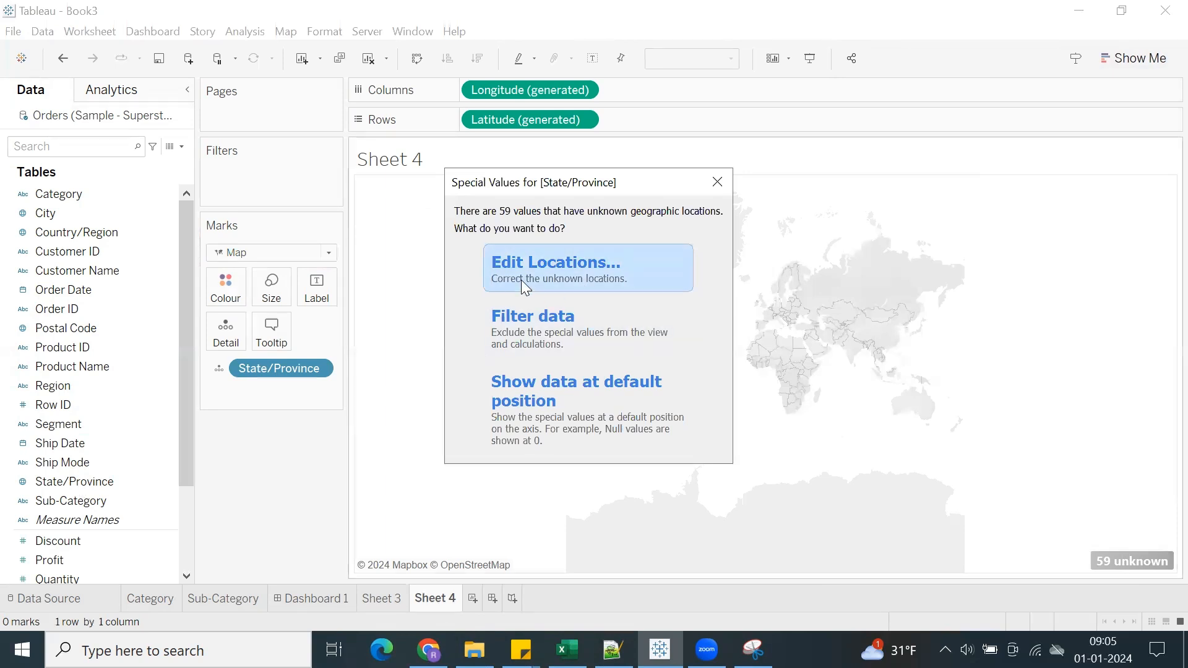
pyautogui.click(521, 280)
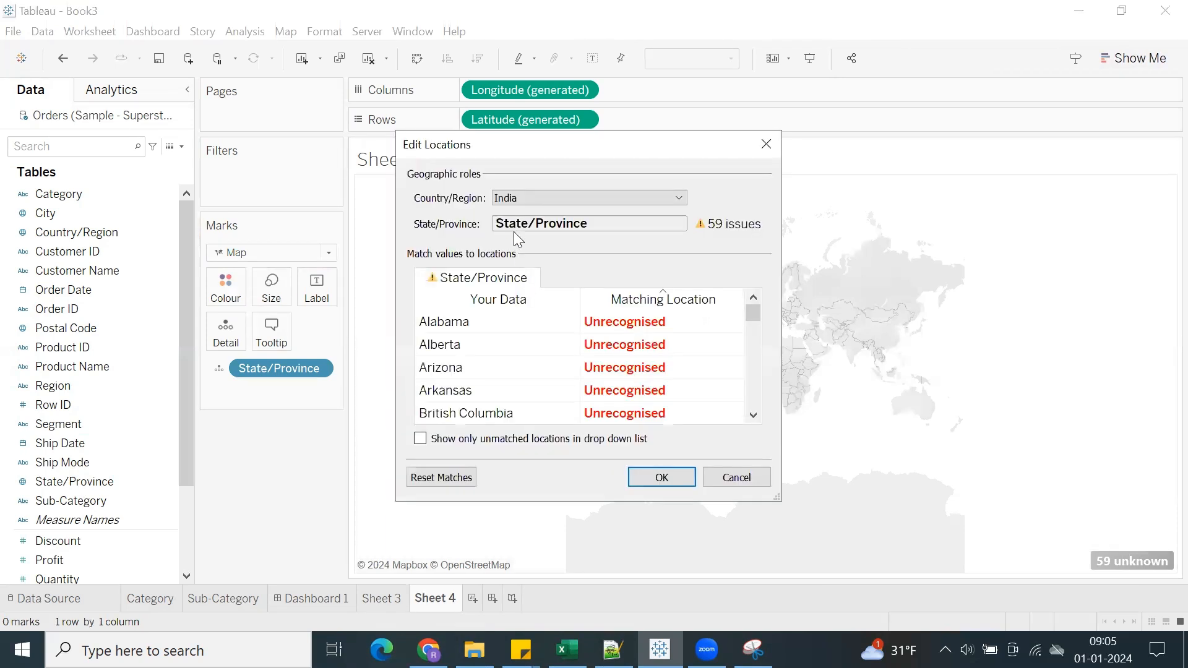
pyautogui.click(522, 201)
pyautogui.click(509, 275)
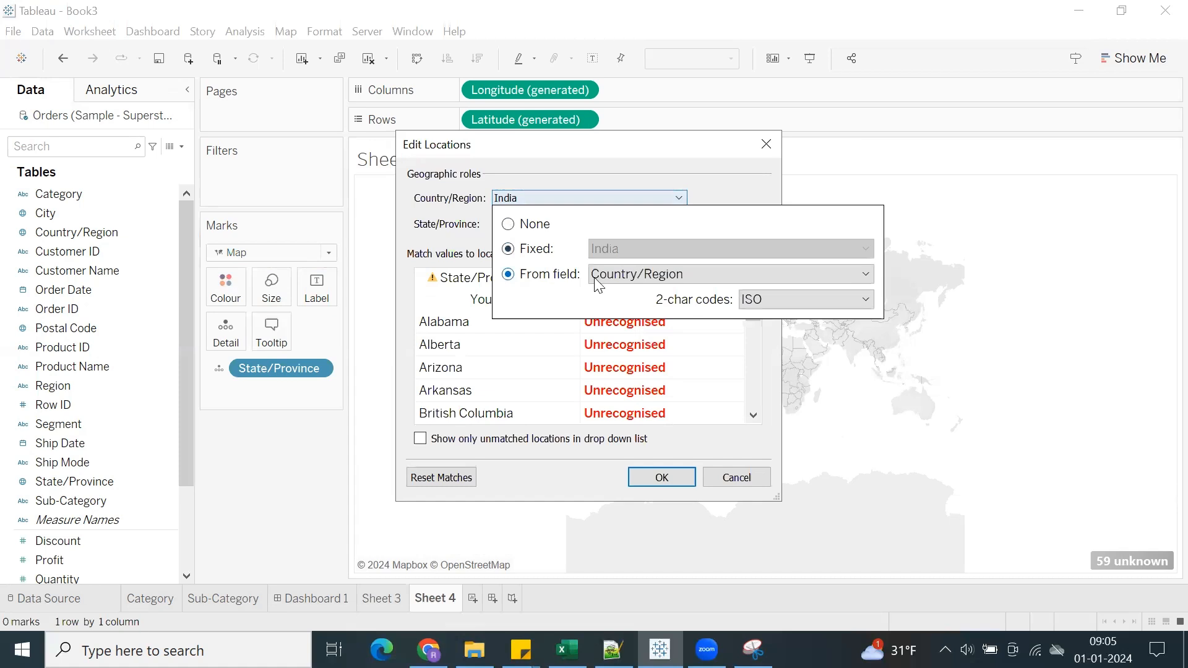
pyautogui.click(403, 285)
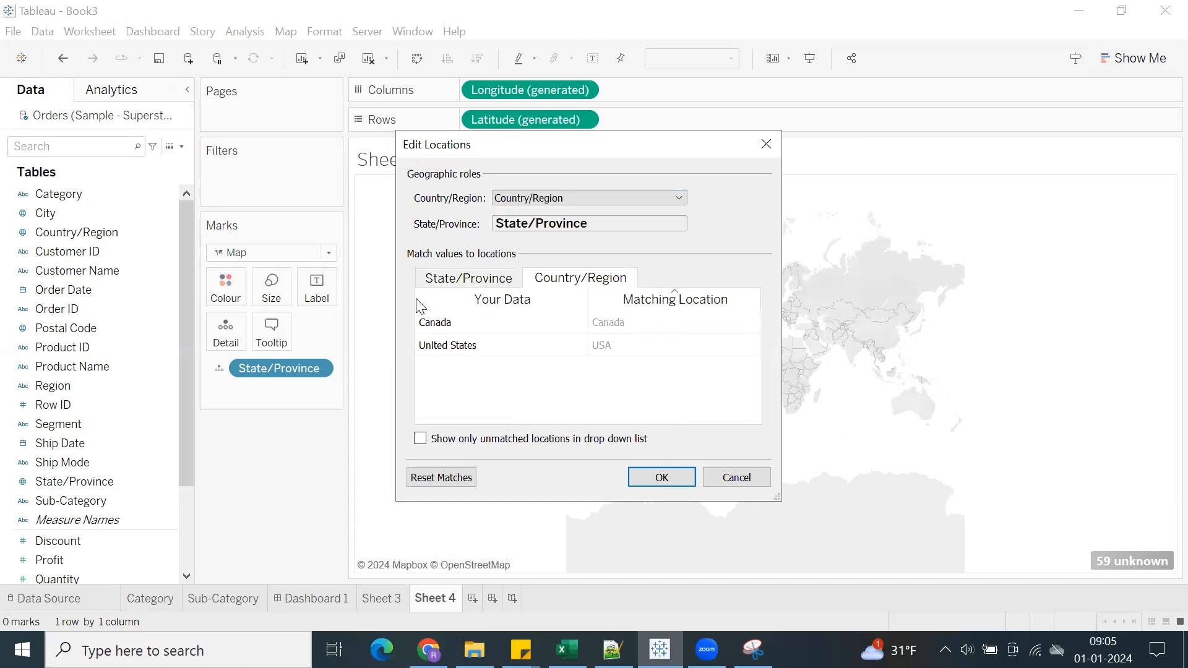
pyautogui.click(636, 475)
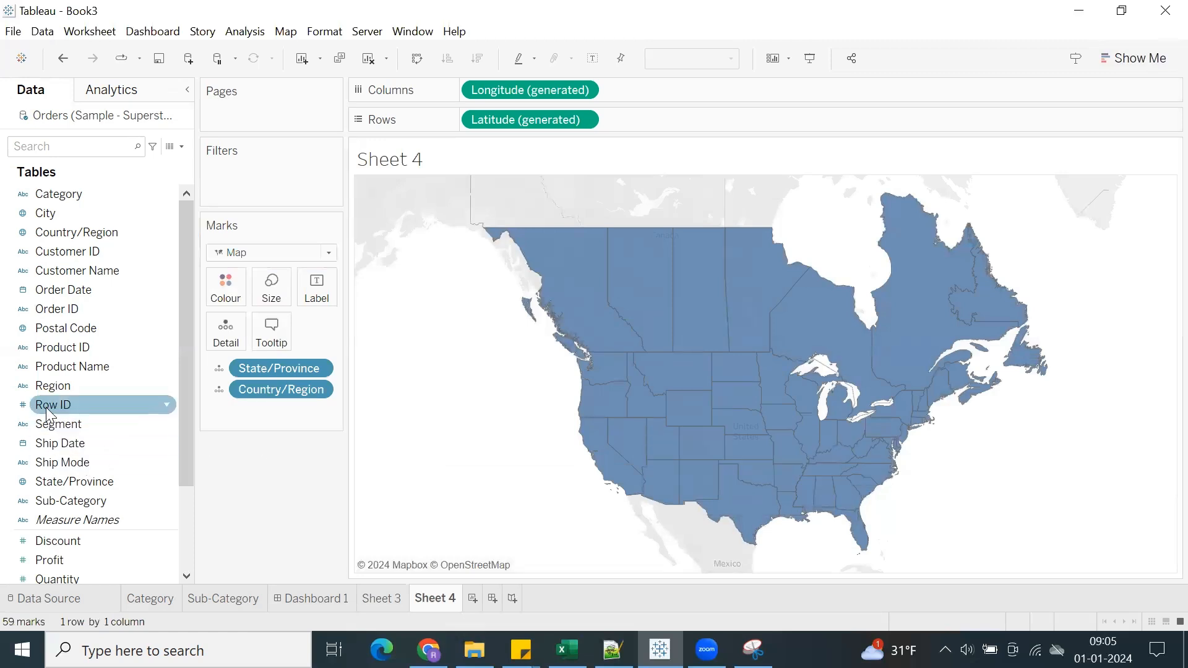
pyautogui.moveTo(46, 482); pyautogui.dragTo(226, 290)
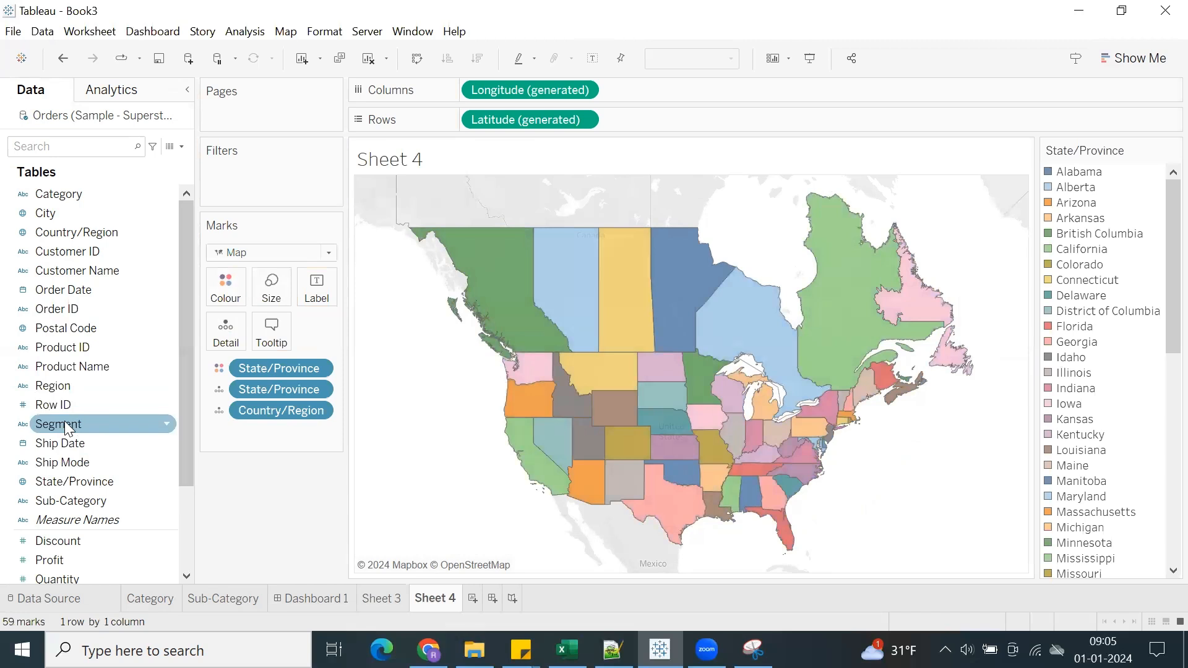
pyautogui.moveTo(57, 481); pyautogui.dragTo(320, 294)
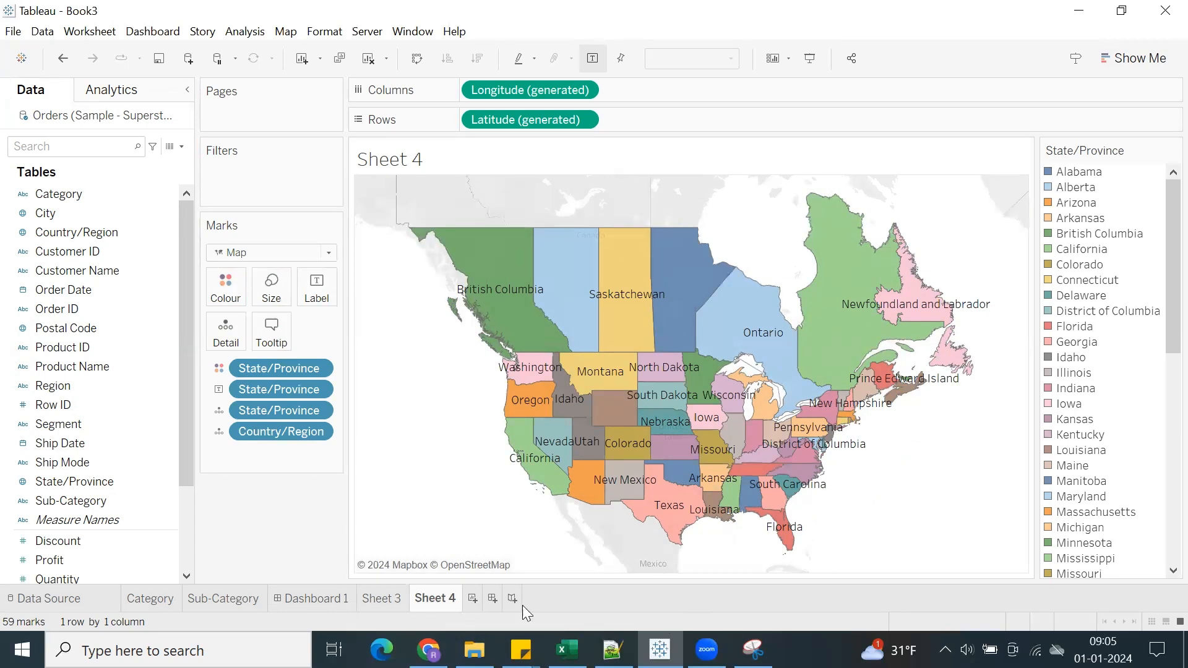
# Create a new dashboard and set its size to Automatic.
pyautogui.click(493, 600)
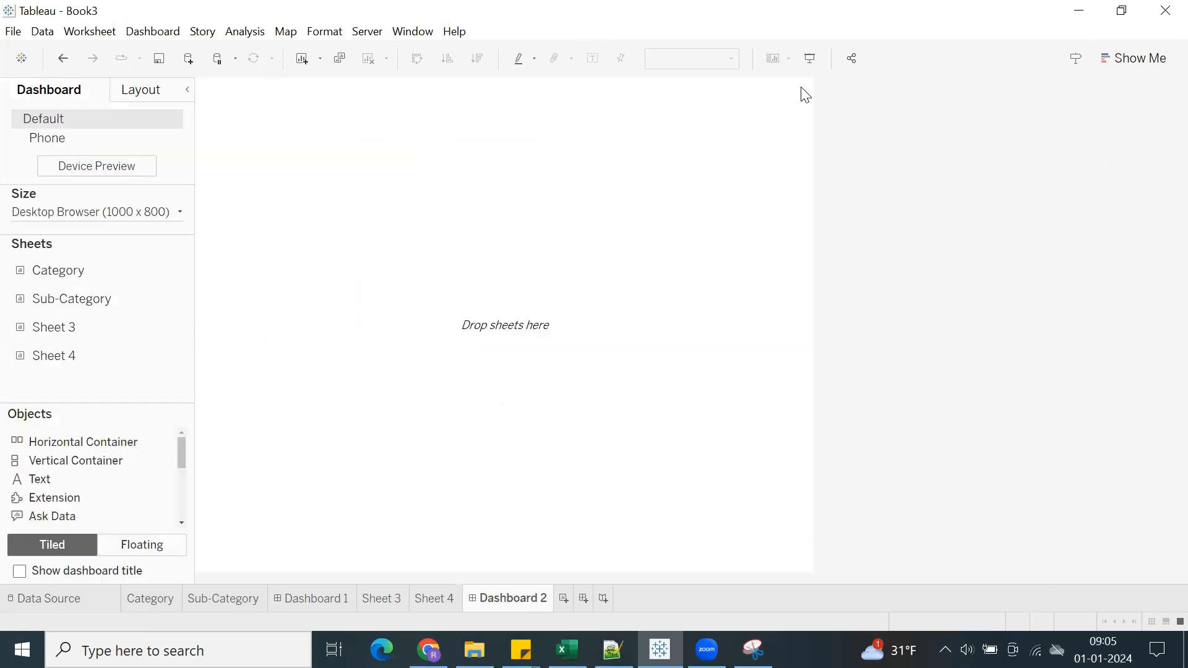
pyautogui.click(59, 212)
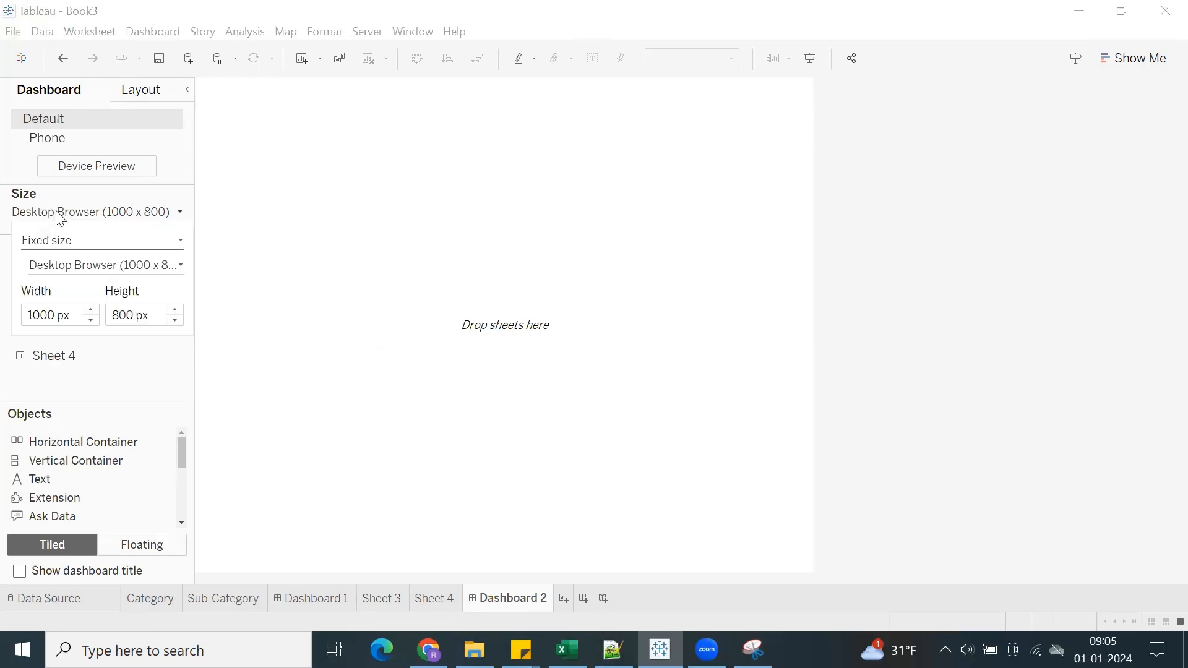
pyautogui.click(57, 240)
pyautogui.click(59, 271)
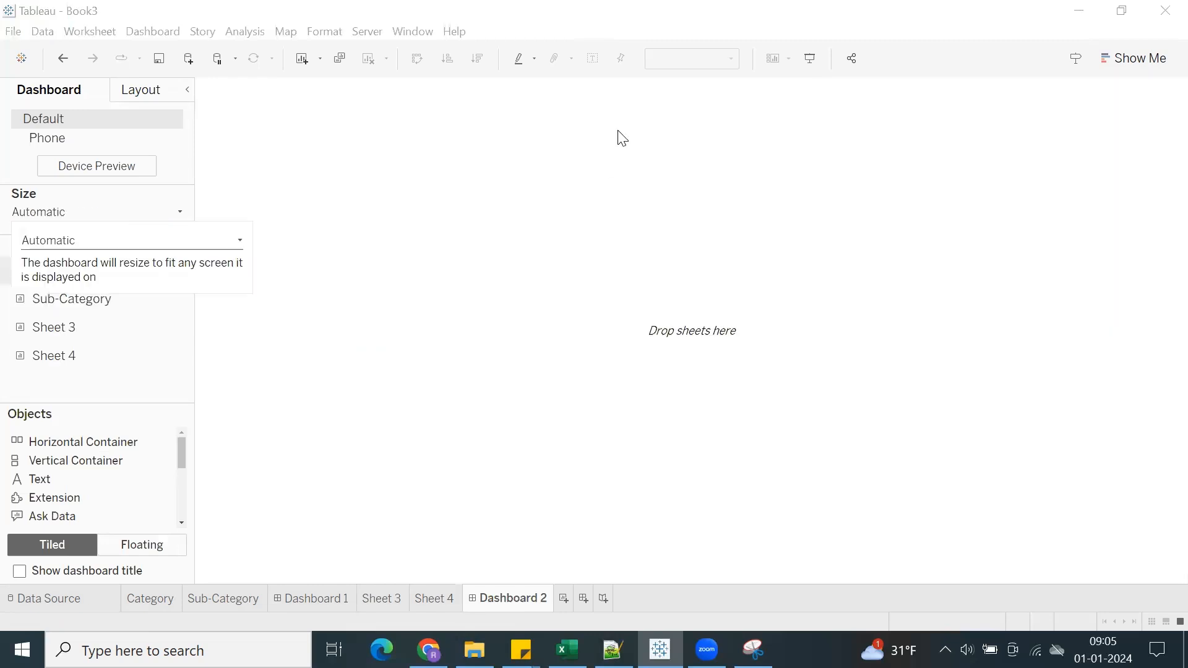
pyautogui.click(431, 187)
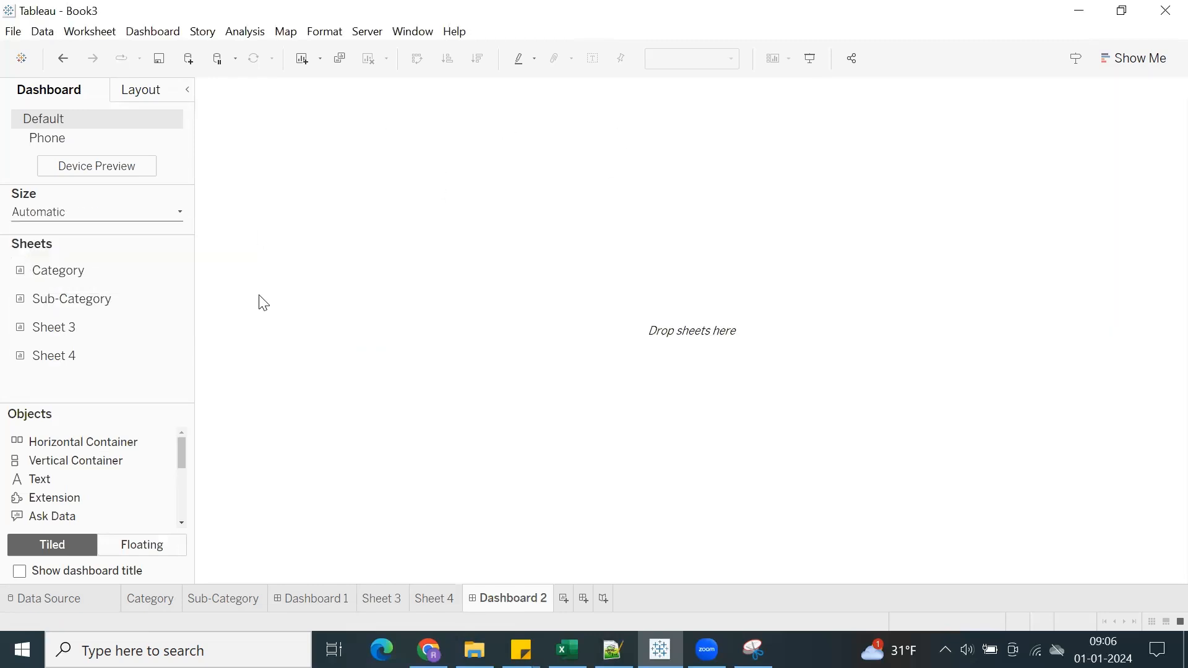
pyautogui.click(163, 220)
pyautogui.click(125, 236)
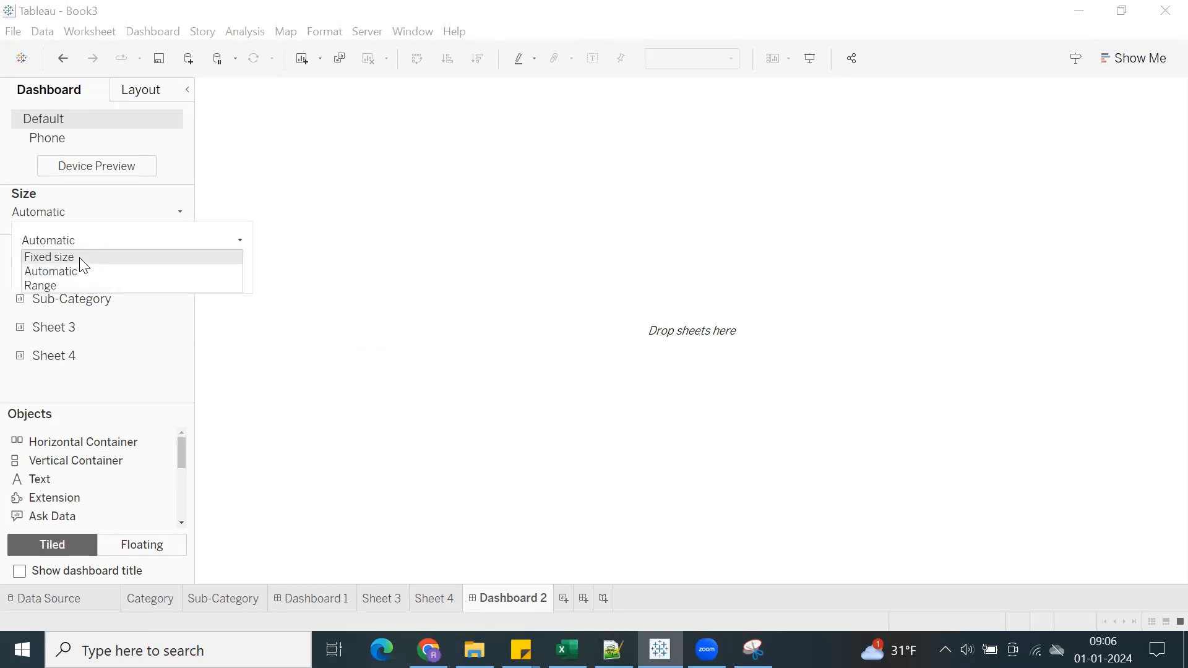
pyautogui.click(277, 192)
# Place Sheet 3 and Sheet 4 side by side on the dashboard, Sheet 3 first, and hide both sheet titles.
pyautogui.moveTo(77, 334); pyautogui.dragTo(274, 294)
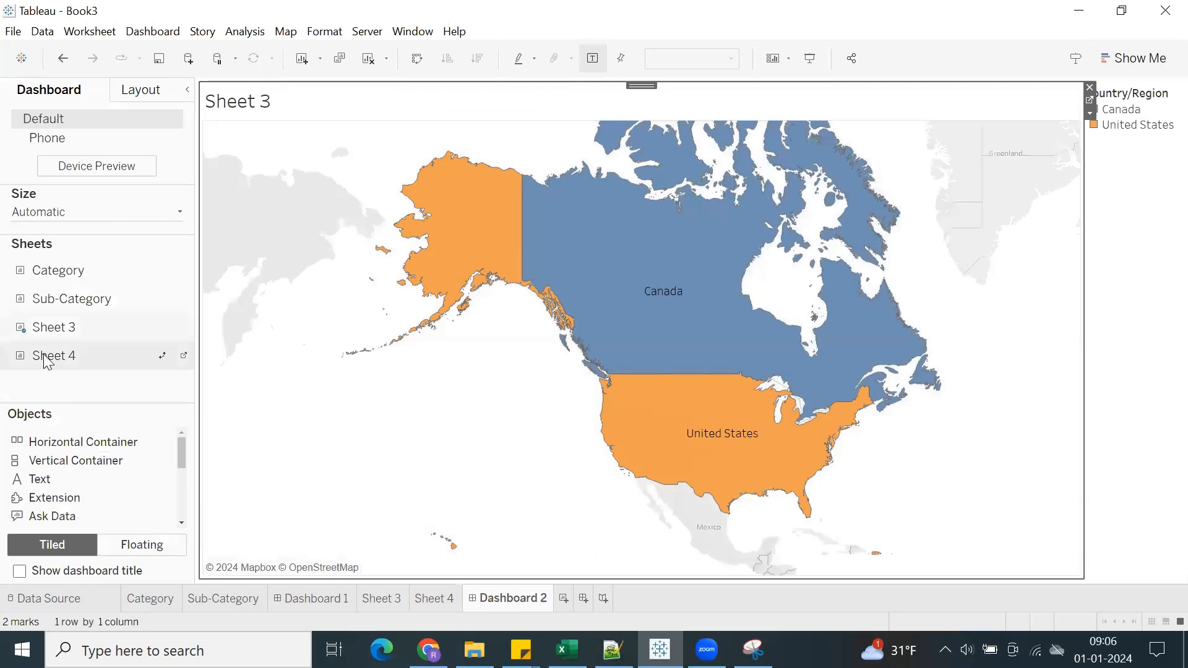
pyautogui.moveTo(43, 357)
pyautogui.mouseDown()
pyautogui.moveTo(829, 379)
pyautogui.moveTo(737, 350)
pyautogui.mouseUp()
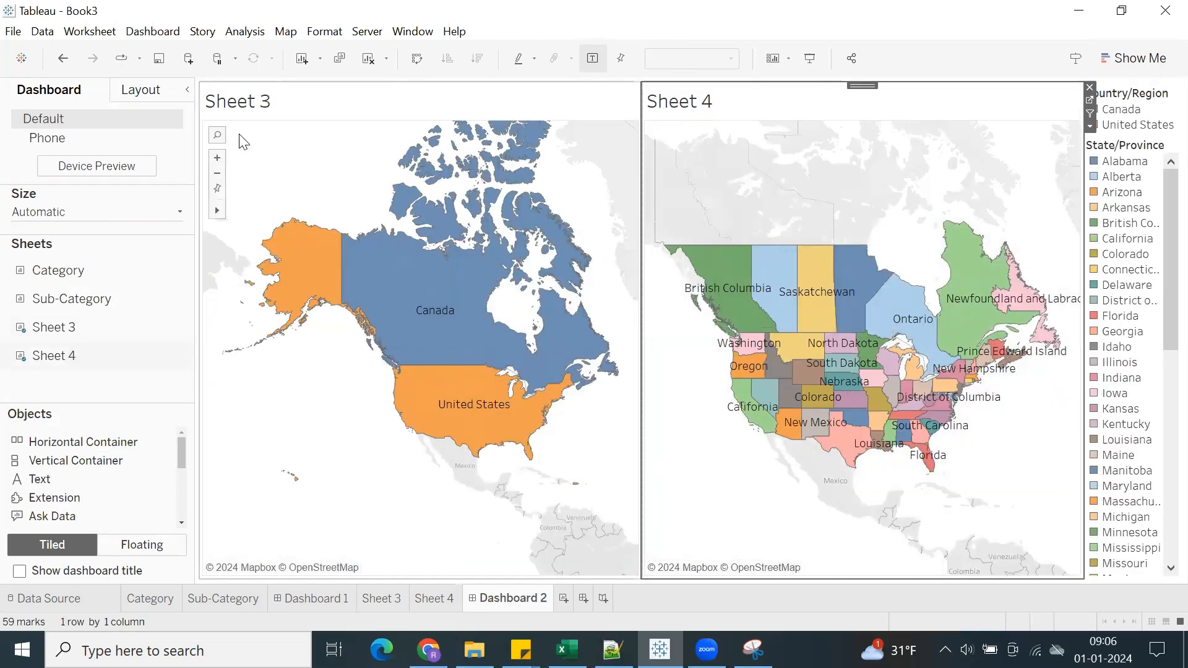
pyautogui.rightClick(277, 113)
pyautogui.click(301, 162)
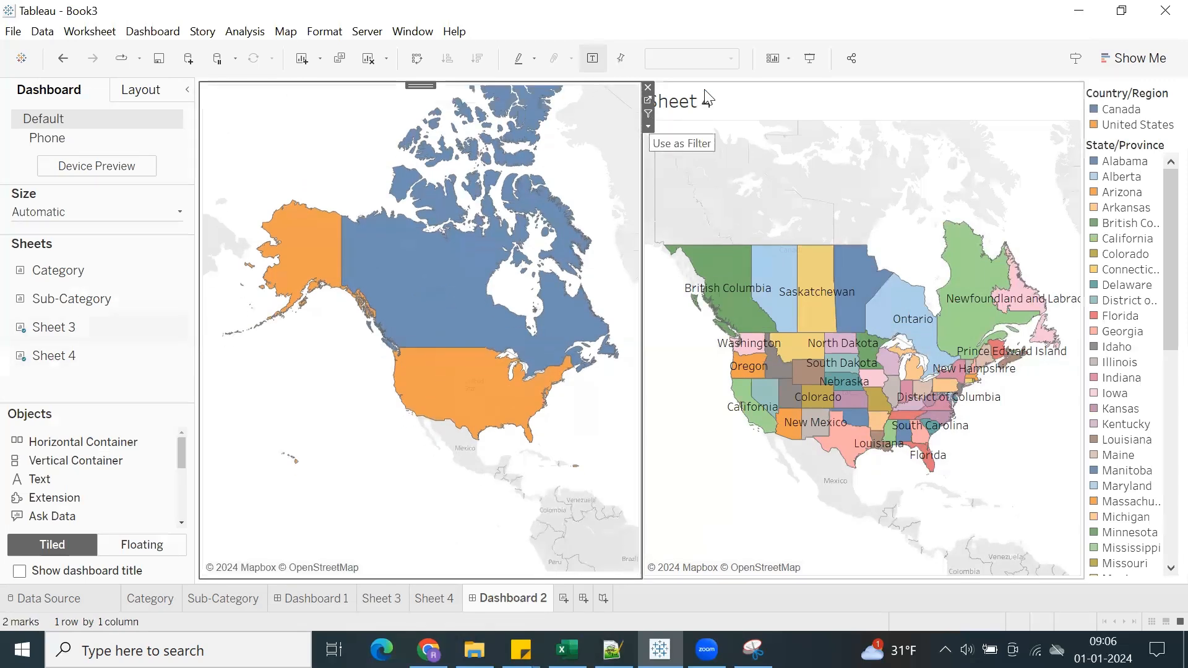
pyautogui.rightClick(699, 105)
pyautogui.click(740, 149)
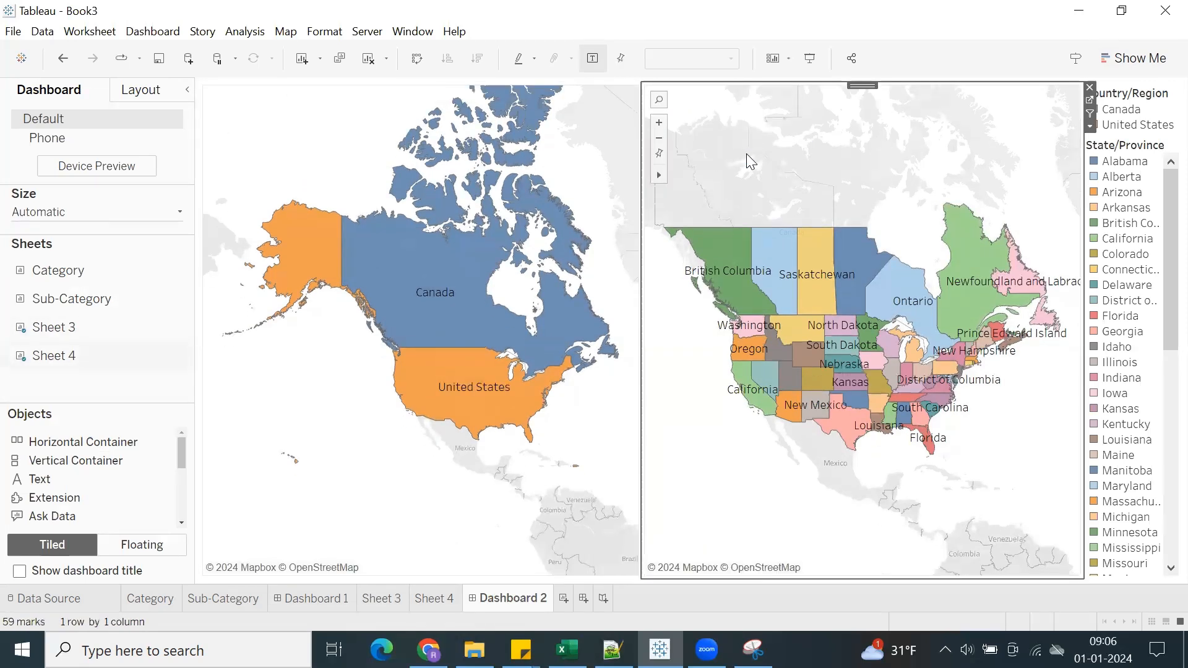
# Remove the State/Province and Country/Region colour legends from the dashboard.
pyautogui.click(1129, 152)
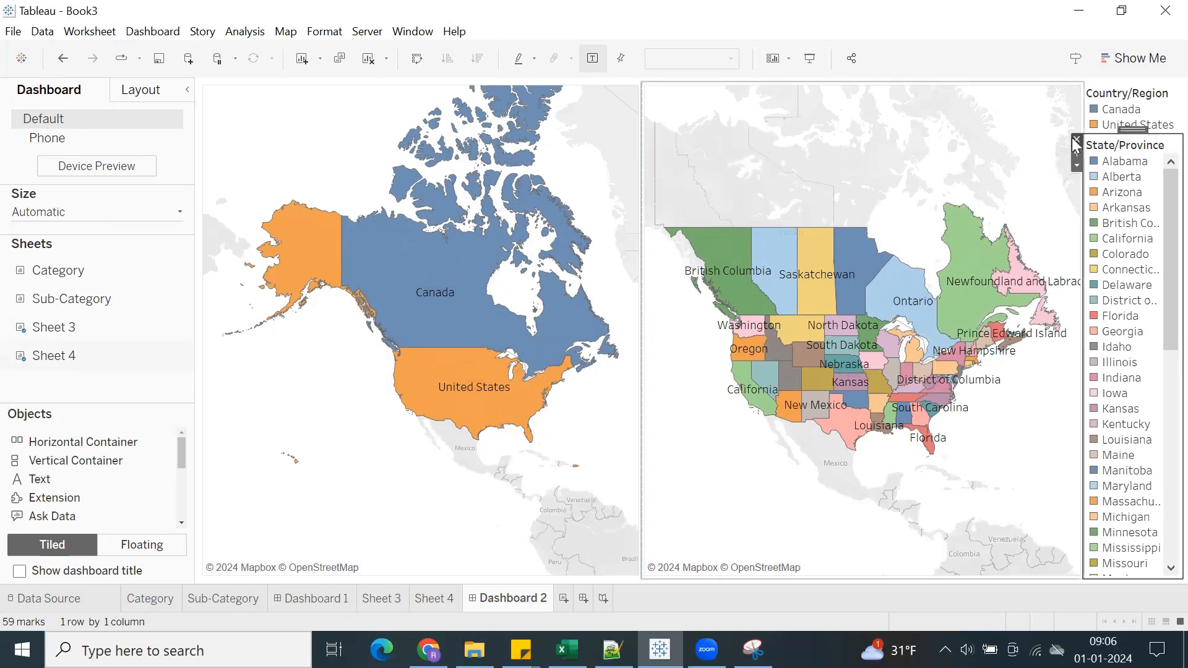
pyautogui.click(1079, 147)
pyautogui.click(1120, 96)
pyautogui.click(1077, 87)
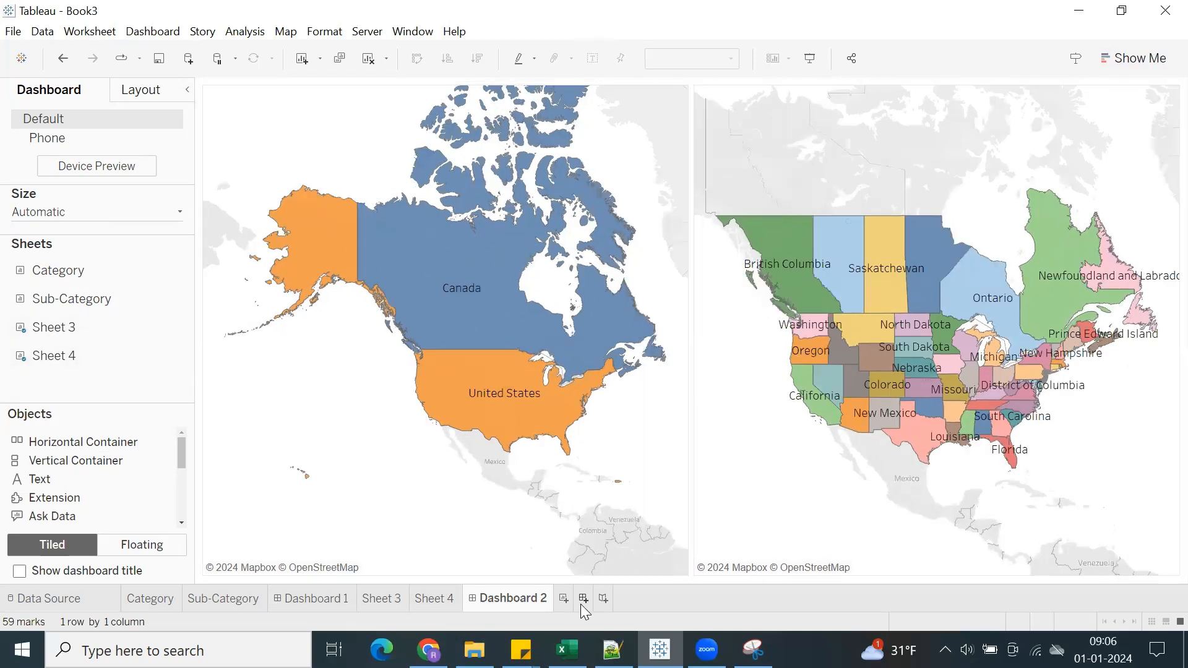
# Create a new worksheet with a bar chart of Sales by City, placing City on rows and Sales on columns.
pyautogui.click(563, 598)
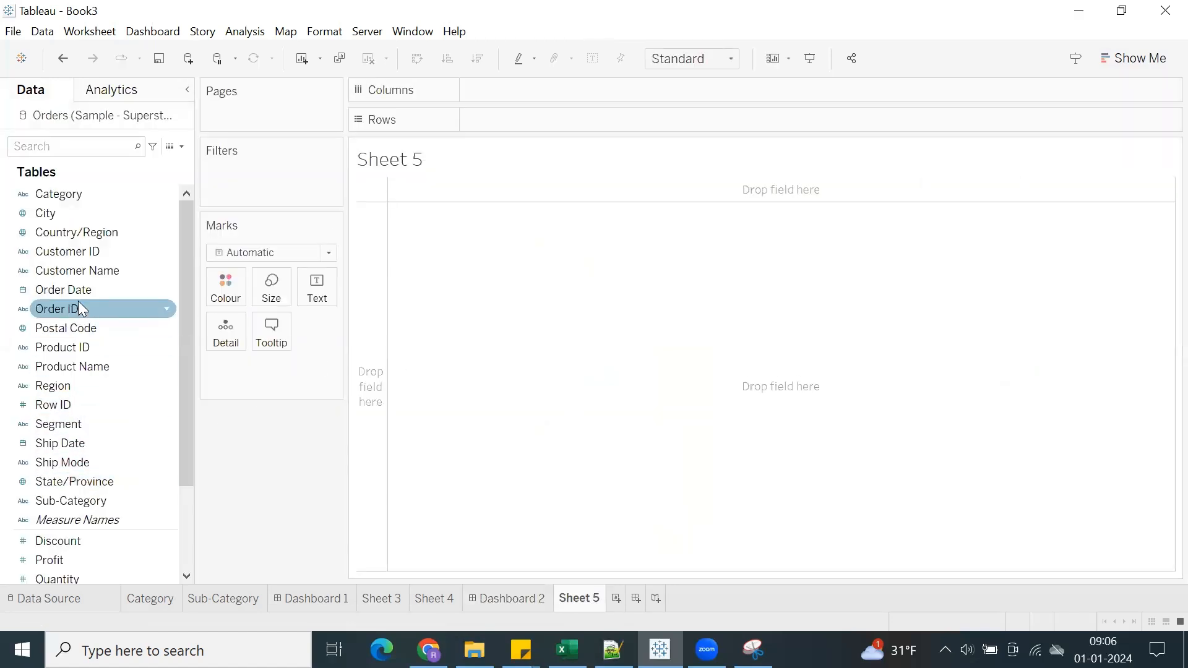
pyautogui.moveTo(68, 213); pyautogui.dragTo(532, 123)
pyautogui.scroll(-3, 117, 402)
pyautogui.moveTo(79, 483); pyautogui.dragTo(521, 92)
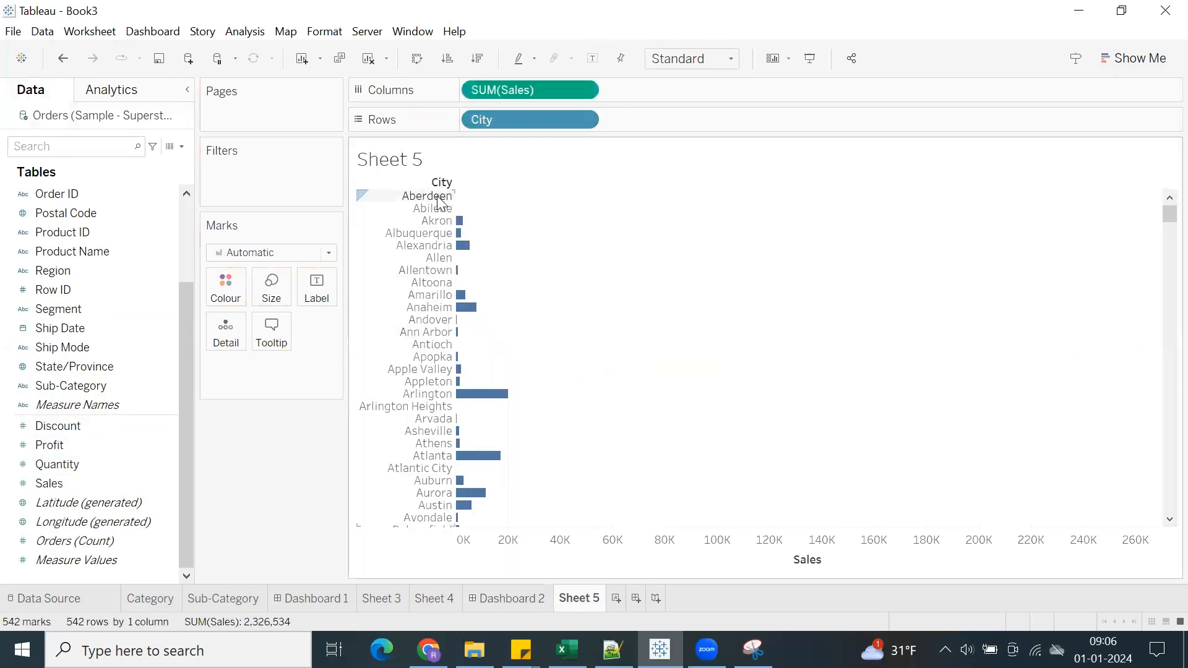
# Sort the cities by descending Sales, and use Sales for the bars' labels and colour.
pyautogui.click(477, 58)
pyautogui.moveTo(99, 478); pyautogui.dragTo(318, 287)
pyautogui.moveTo(67, 480); pyautogui.dragTo(220, 277)
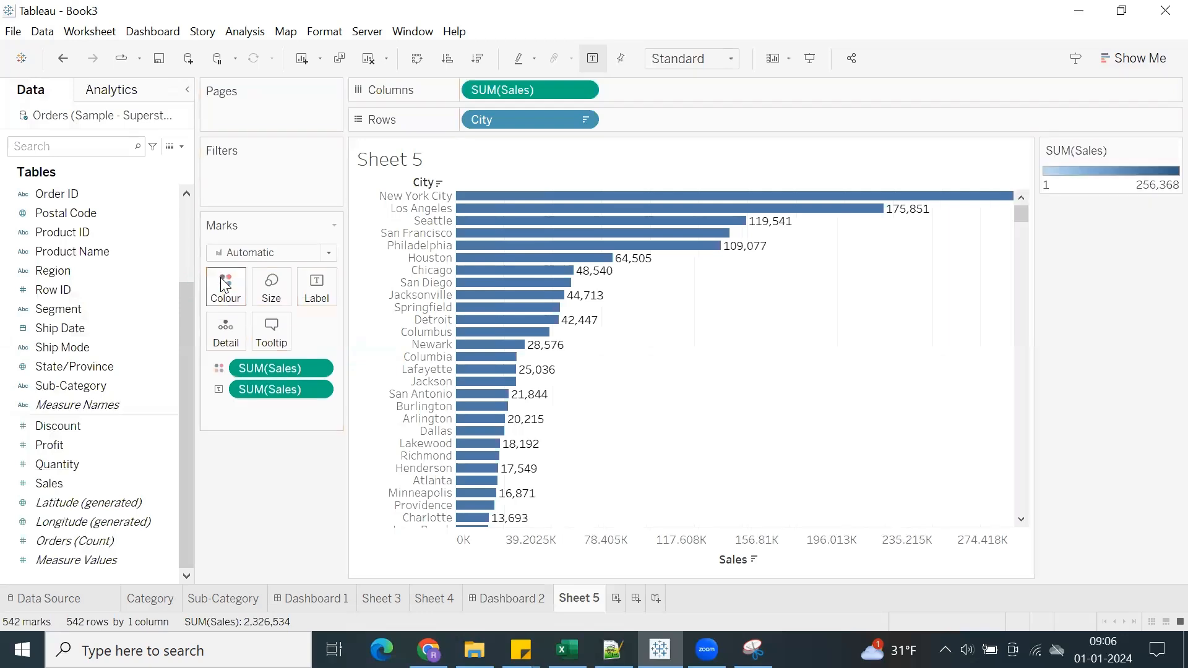
# Add Sheet 5 to Dashboard 2 as a full-height column beside the state map and widen it.
pyautogui.click(507, 598)
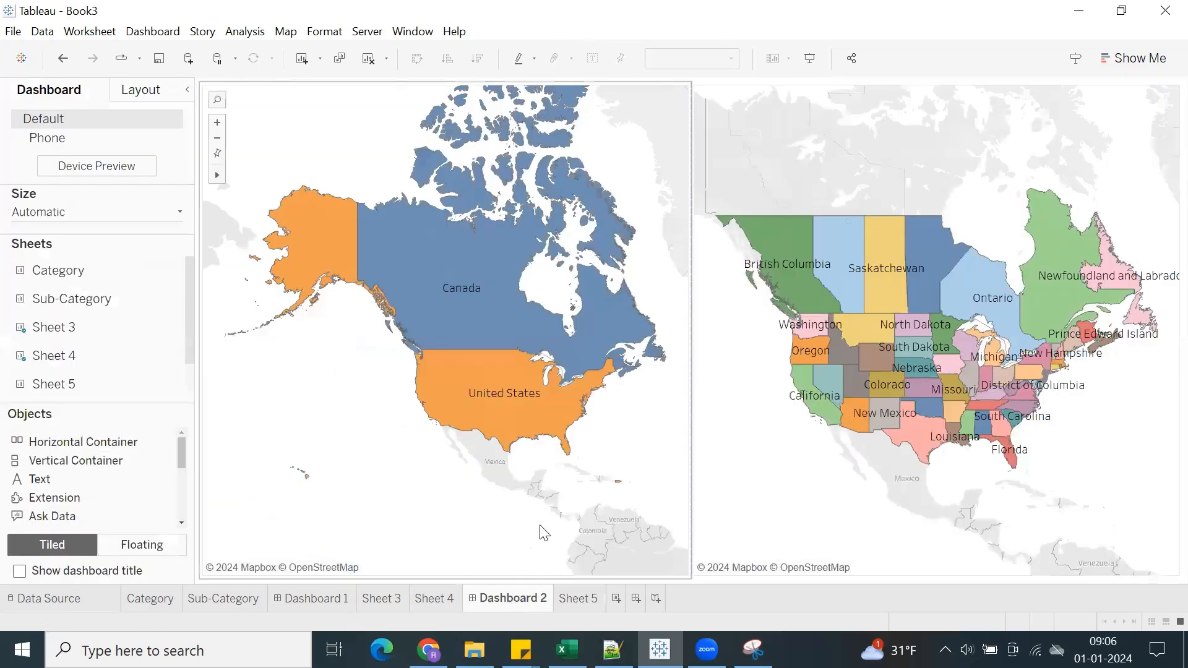
pyautogui.moveTo(548, 262); pyautogui.dragTo(506, 252)
pyautogui.moveTo(28, 388); pyautogui.dragTo(920, 425)
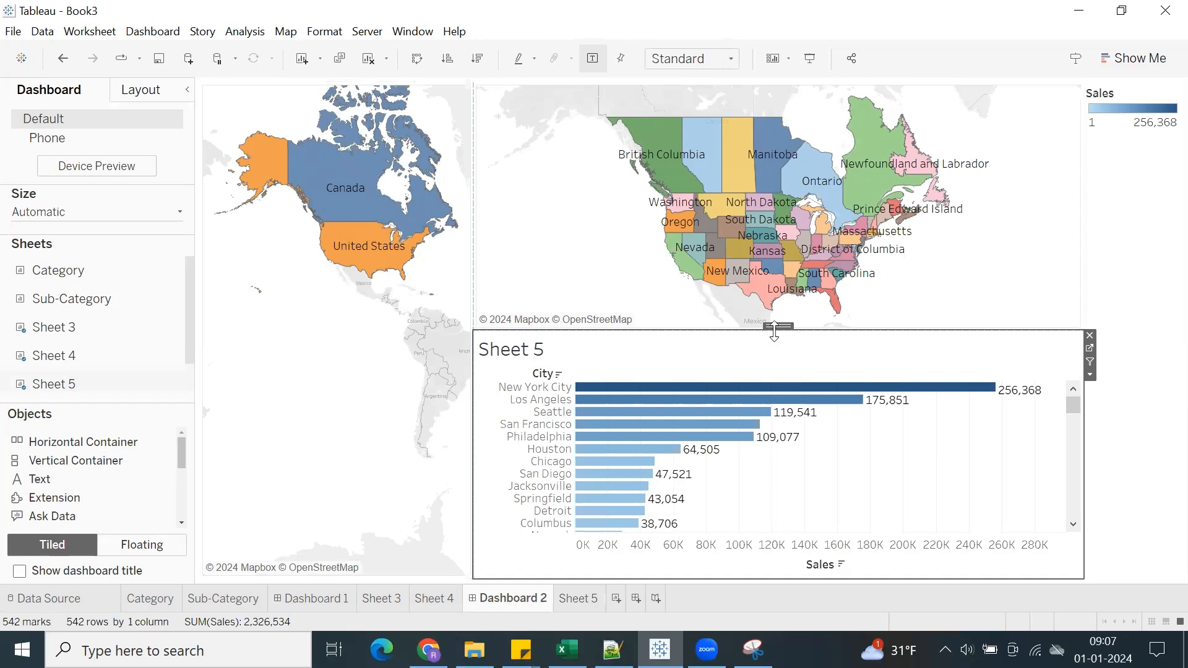
pyautogui.press('Delete')
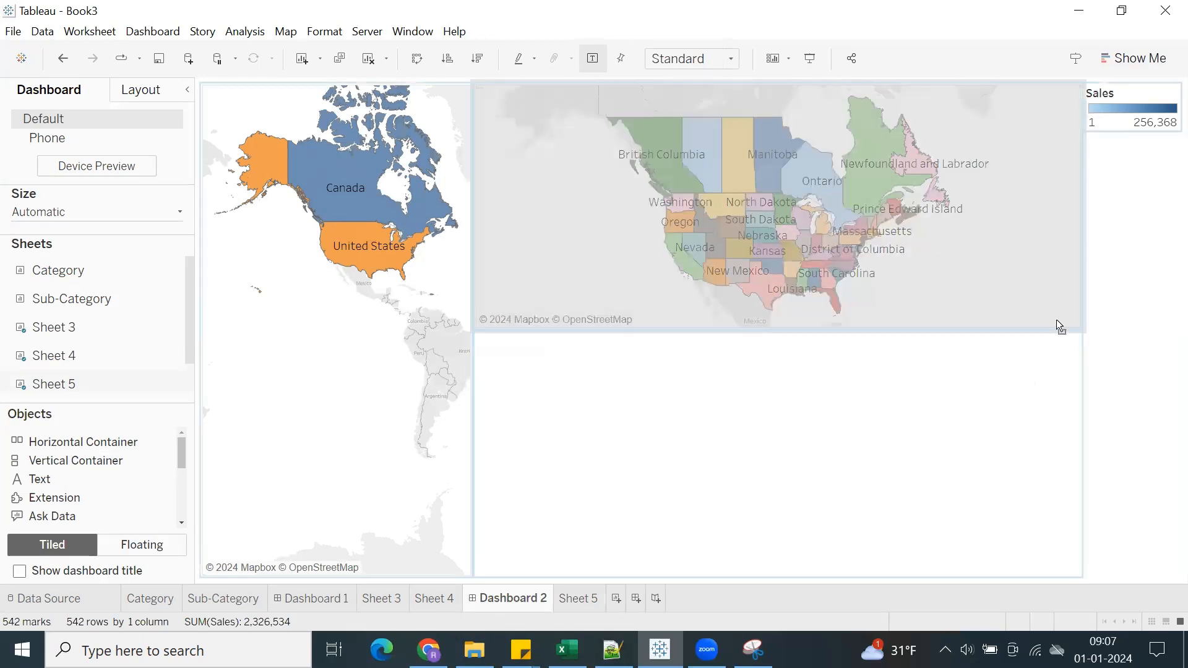
pyautogui.hotkey('ctrl', 'z')
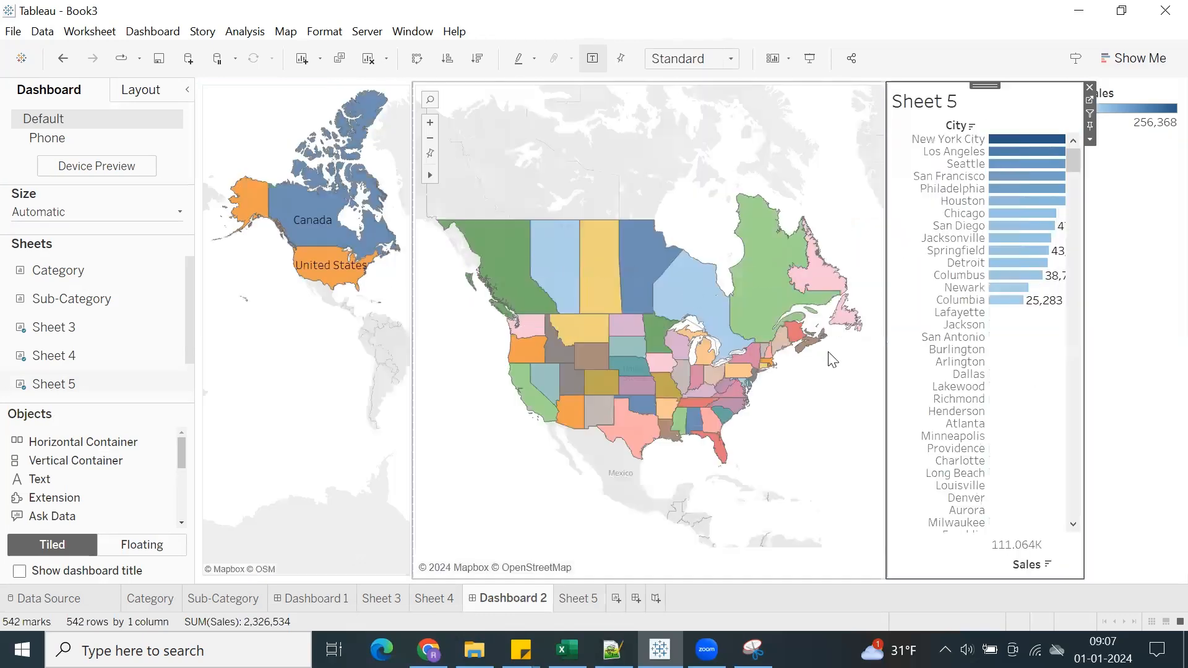
pyautogui.moveTo(874, 354); pyautogui.dragTo(809, 355)
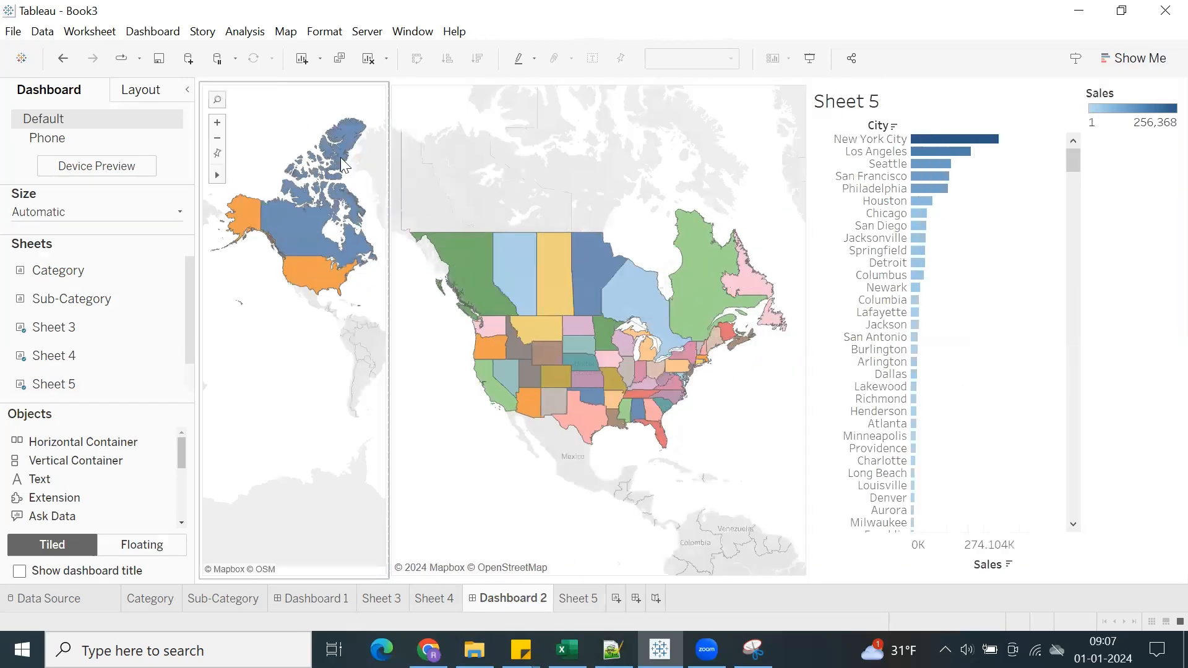
# Move the country map above the state map and adjust the map heights and widths to leave more room for Sheet 5.
pyautogui.click(292, 120)
pyautogui.moveTo(290, 87); pyautogui.dragTo(523, 133)
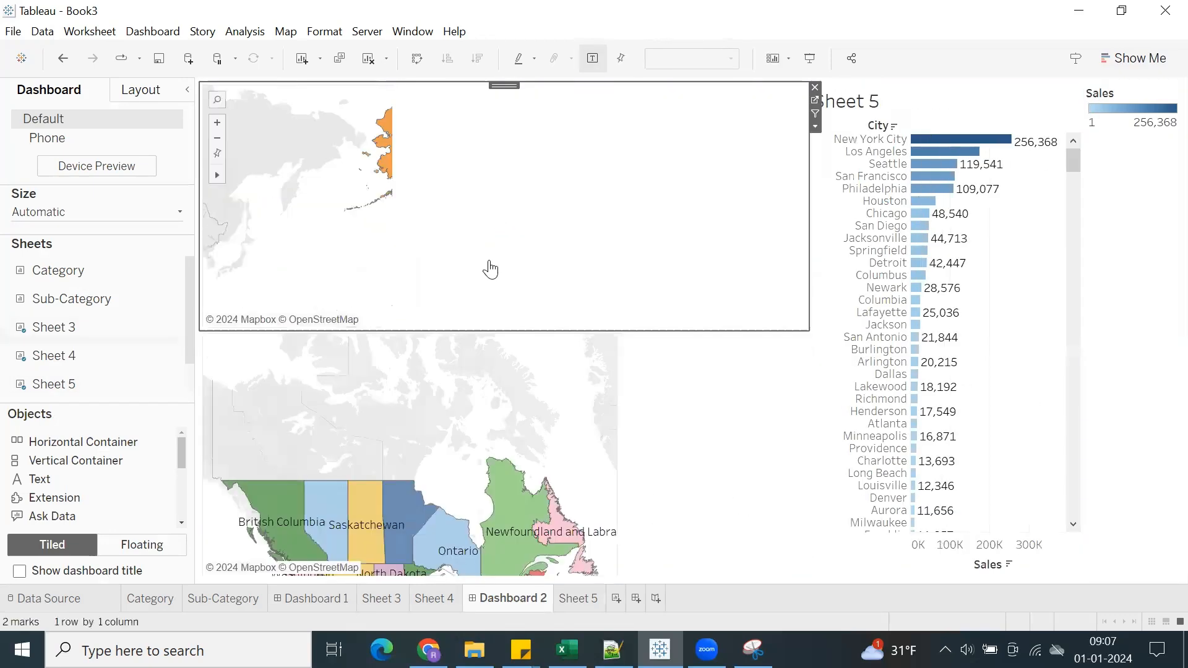
pyautogui.moveTo(460, 332); pyautogui.dragTo(456, 298)
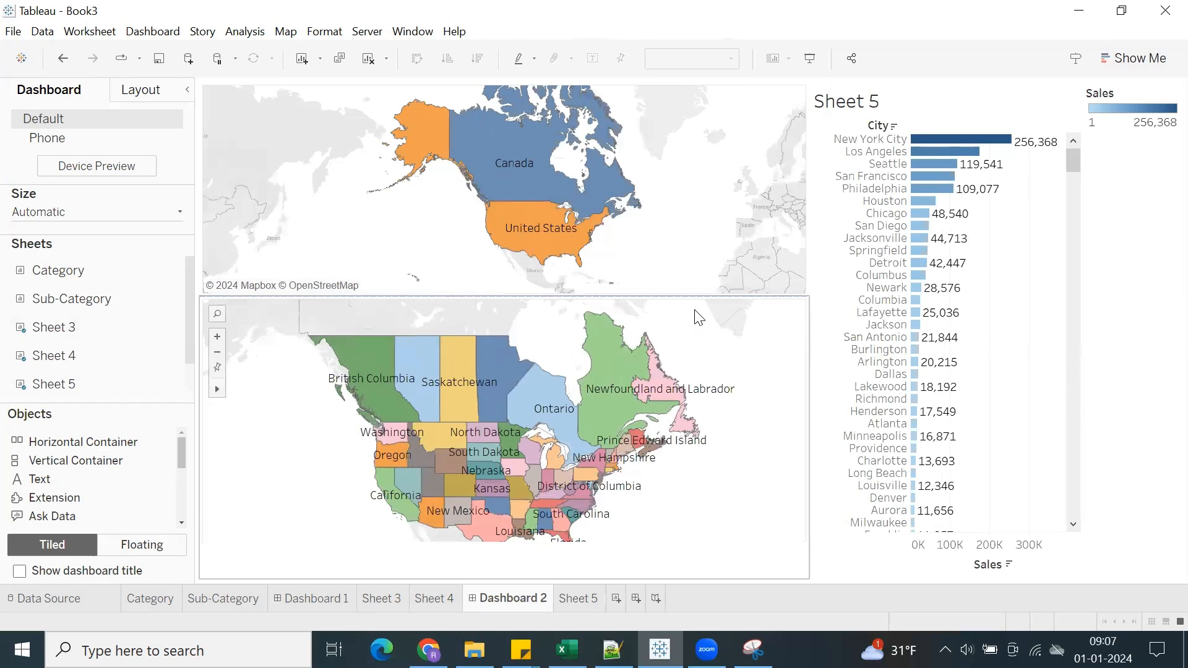
pyautogui.click(814, 299)
pyautogui.moveTo(804, 294); pyautogui.dragTo(758, 295)
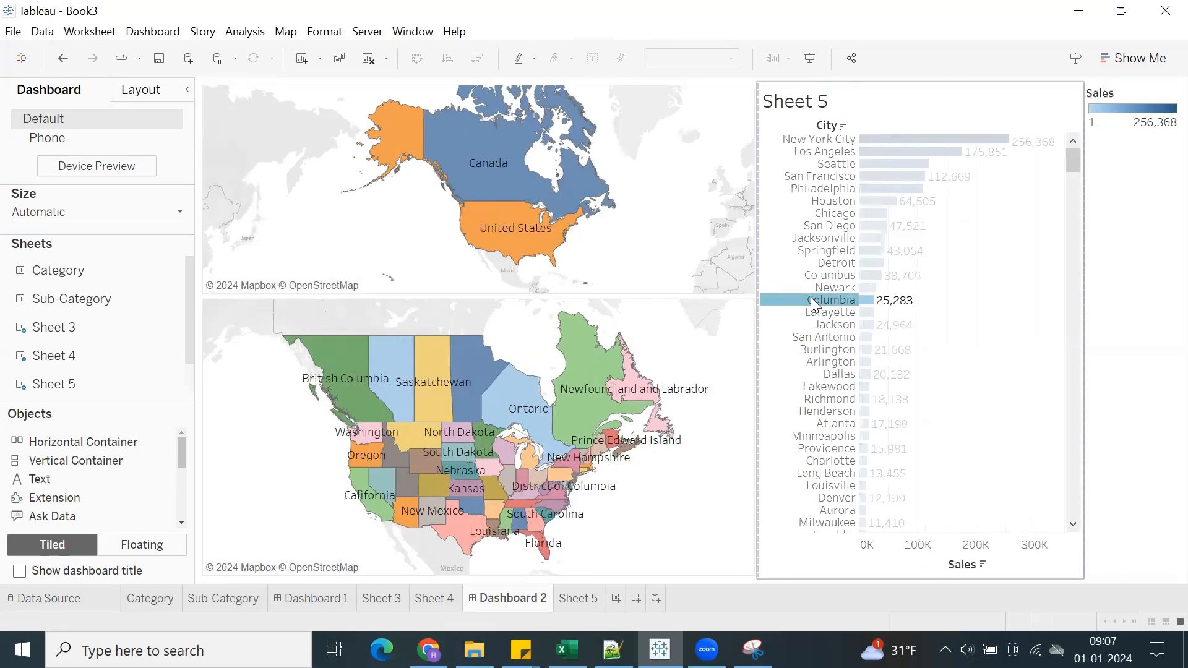
# Hide the Sheet 5 title on the dashboard.
pyautogui.click(1049, 259)
pyautogui.click(1107, 240)
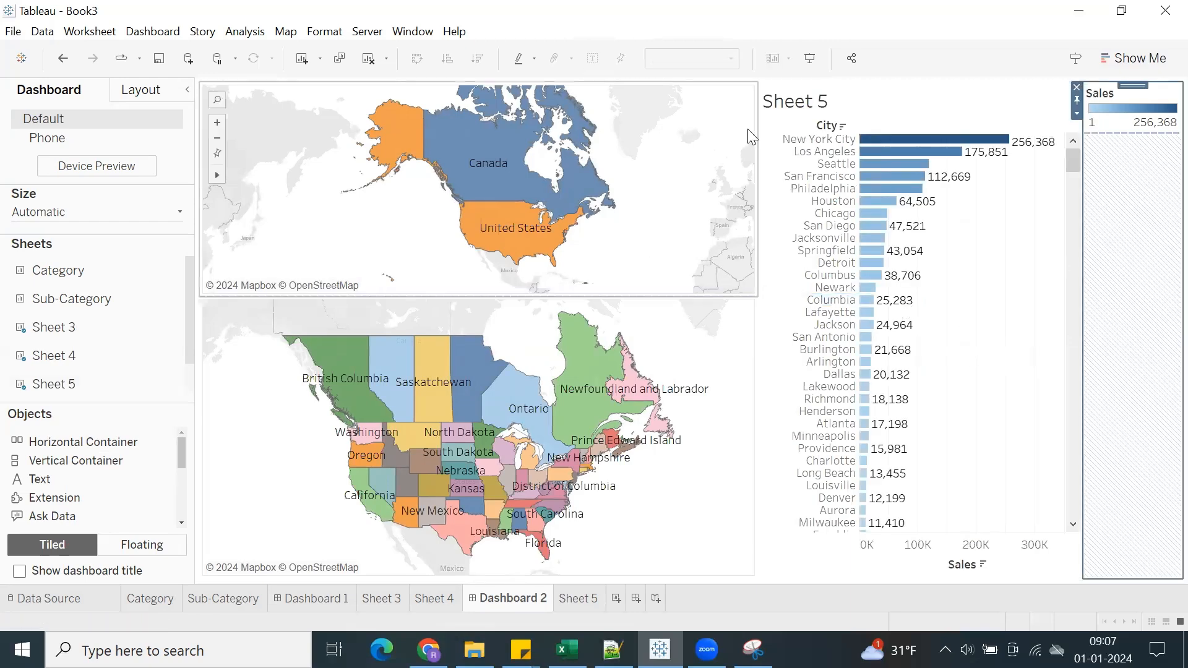
pyautogui.click(795, 100)
pyautogui.rightClick(797, 99)
pyautogui.click(823, 152)
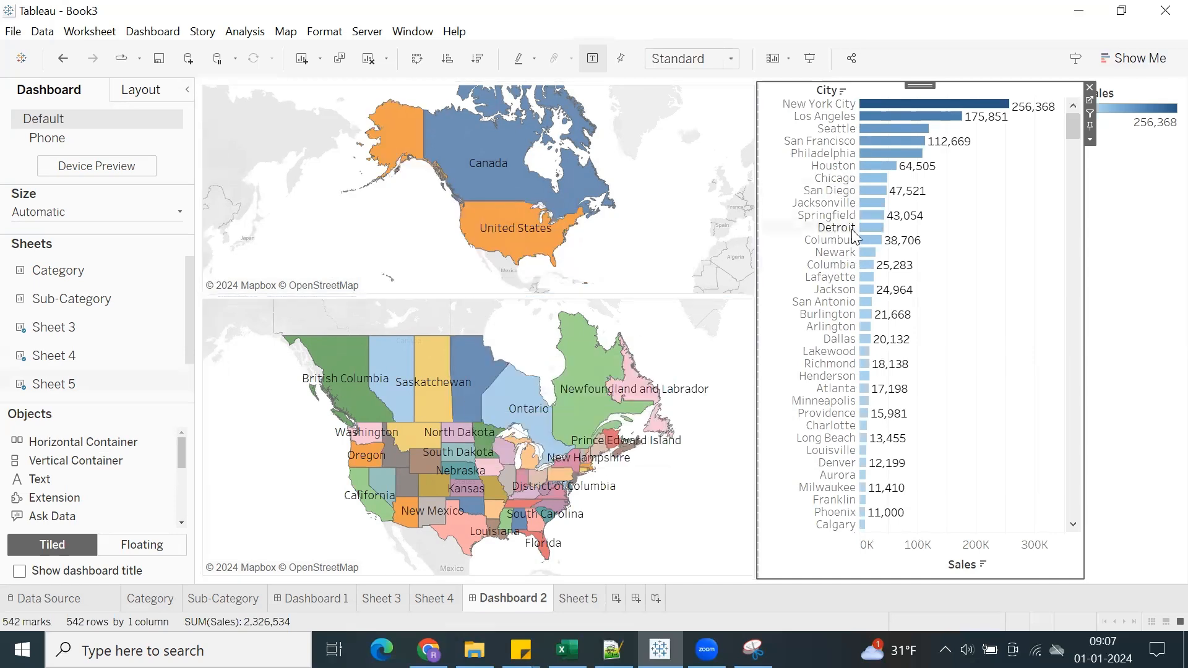
# Remove the Sales colour legend from the dashboard and show the dashboard title.
pyautogui.click(1134, 97)
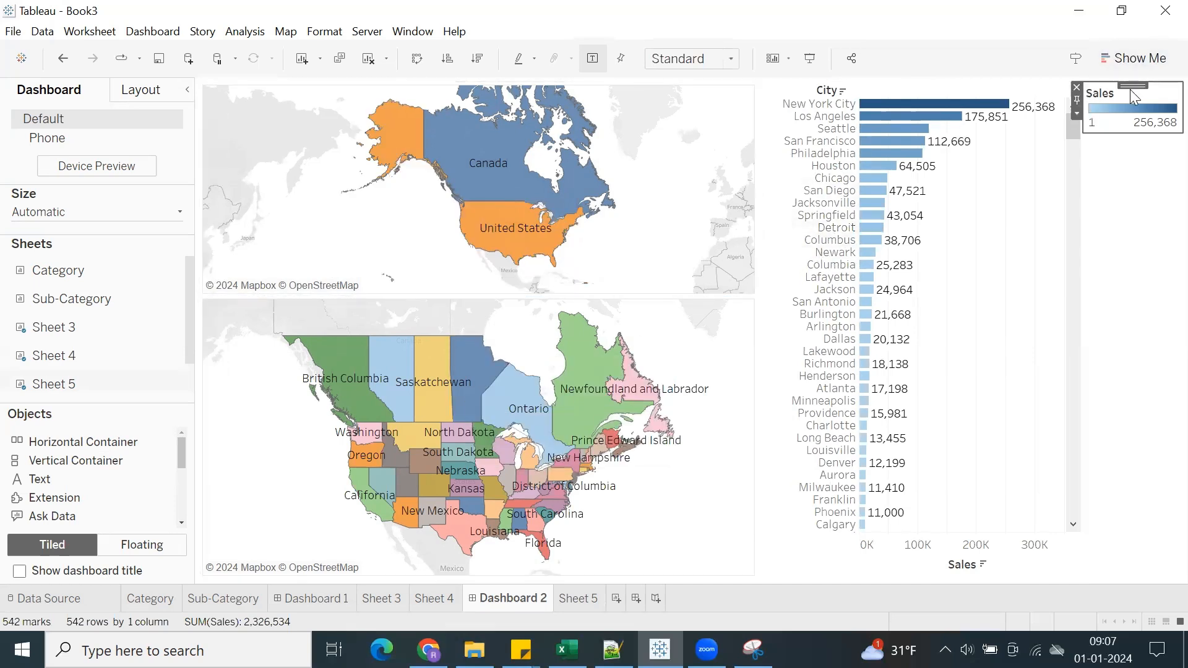
pyautogui.click(1078, 89)
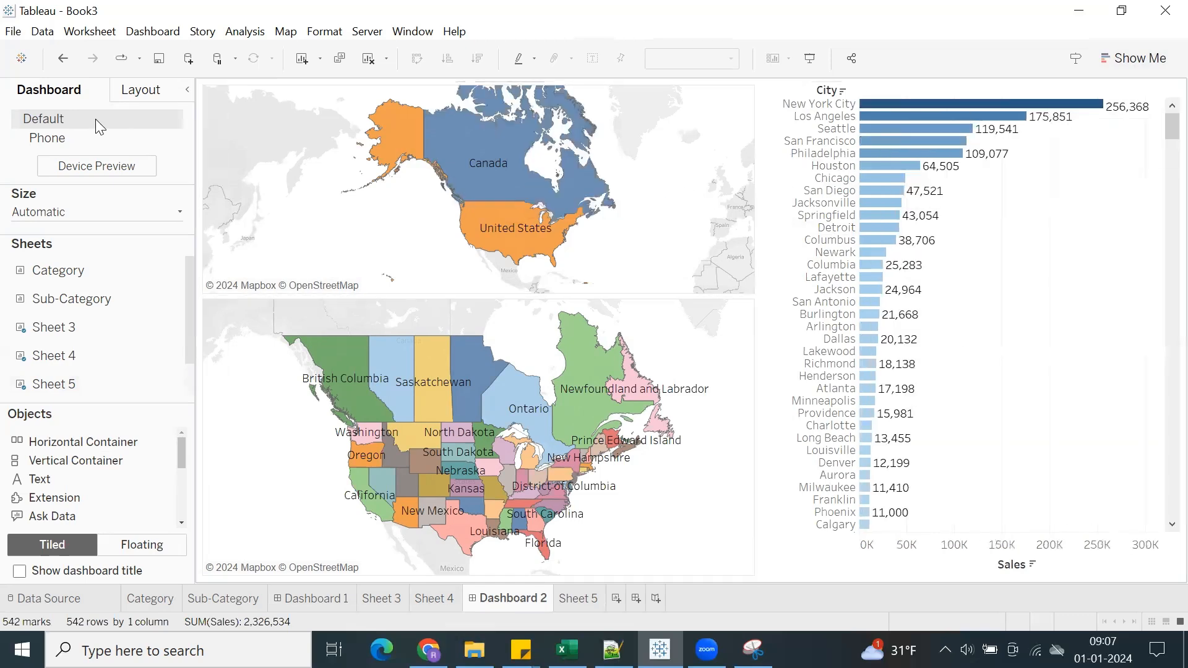
pyautogui.click(146, 37)
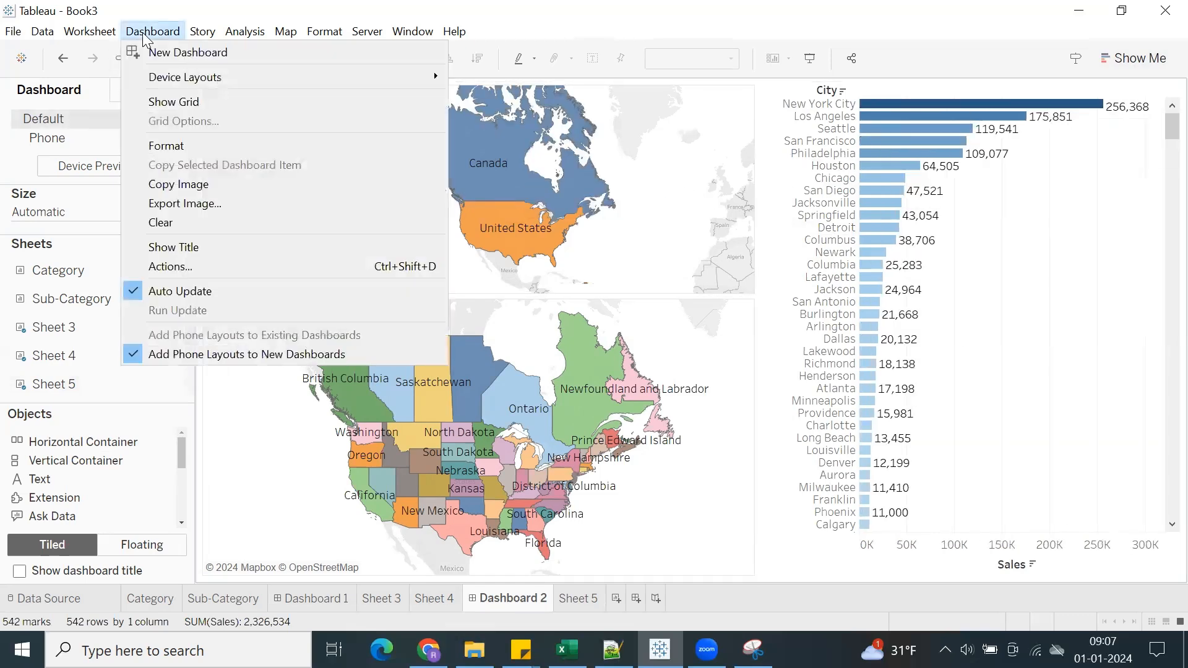
pyautogui.click(165, 249)
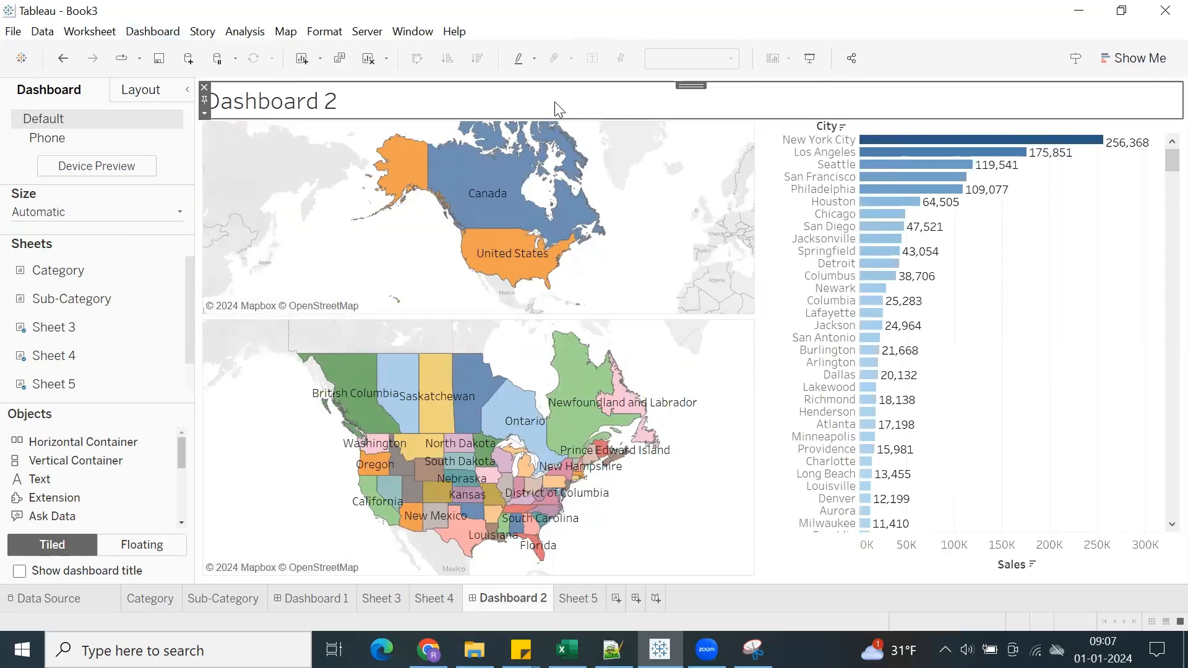
pyautogui.click(129, 38)
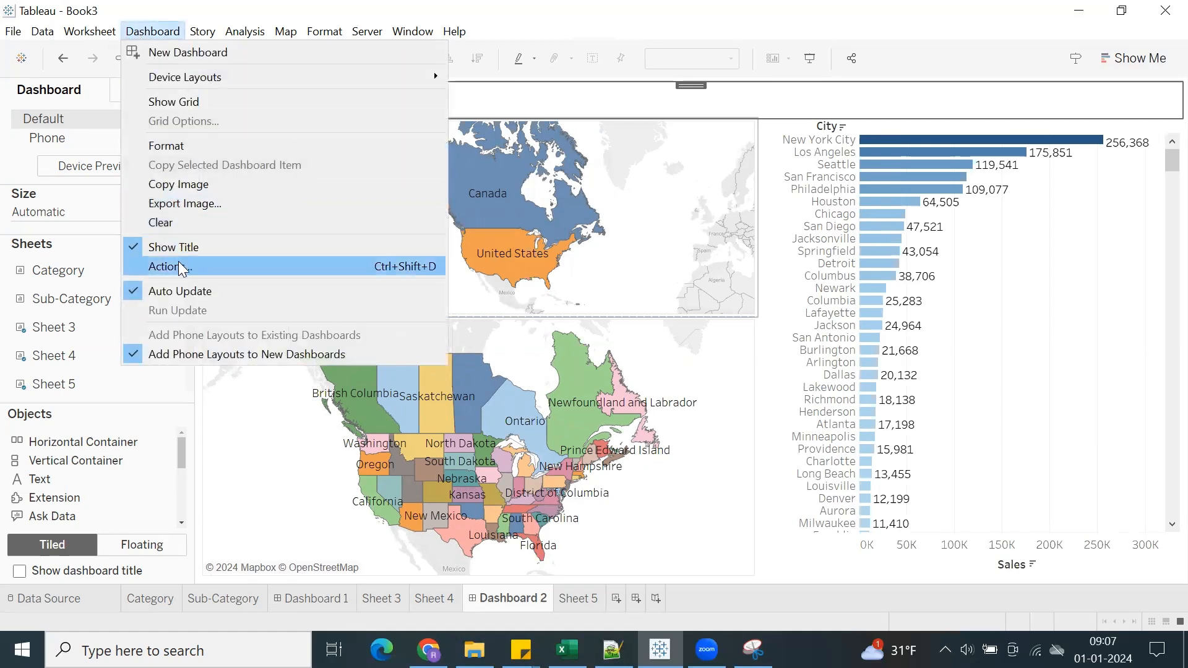
pyautogui.click(181, 266)
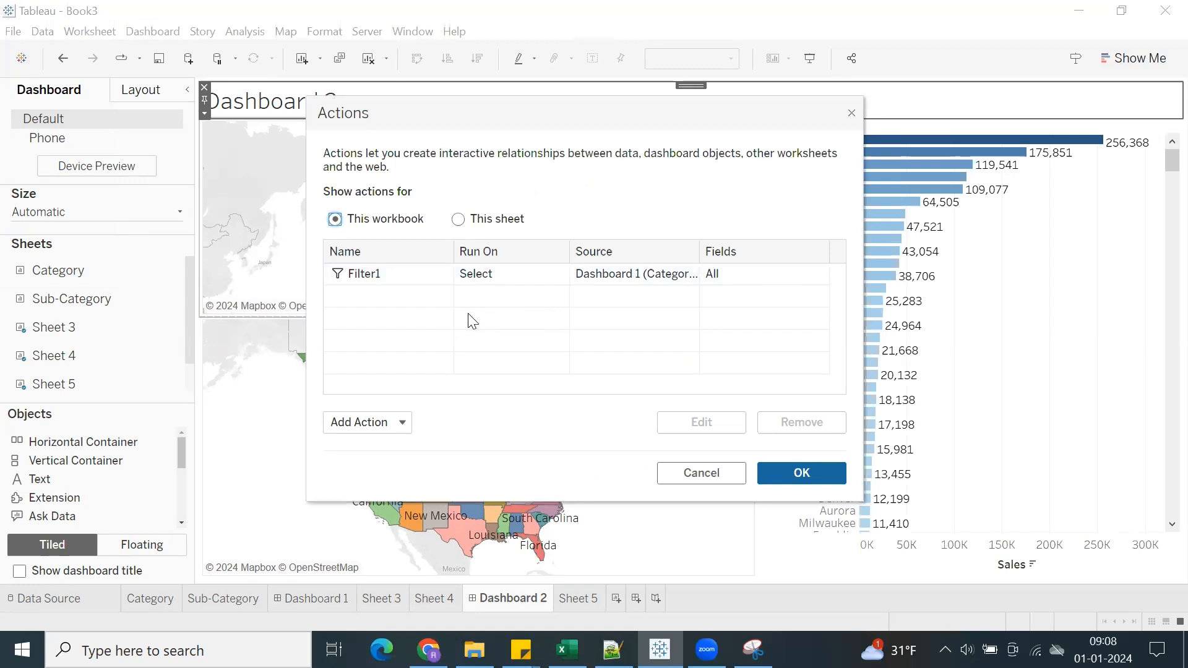
pyautogui.click(394, 271)
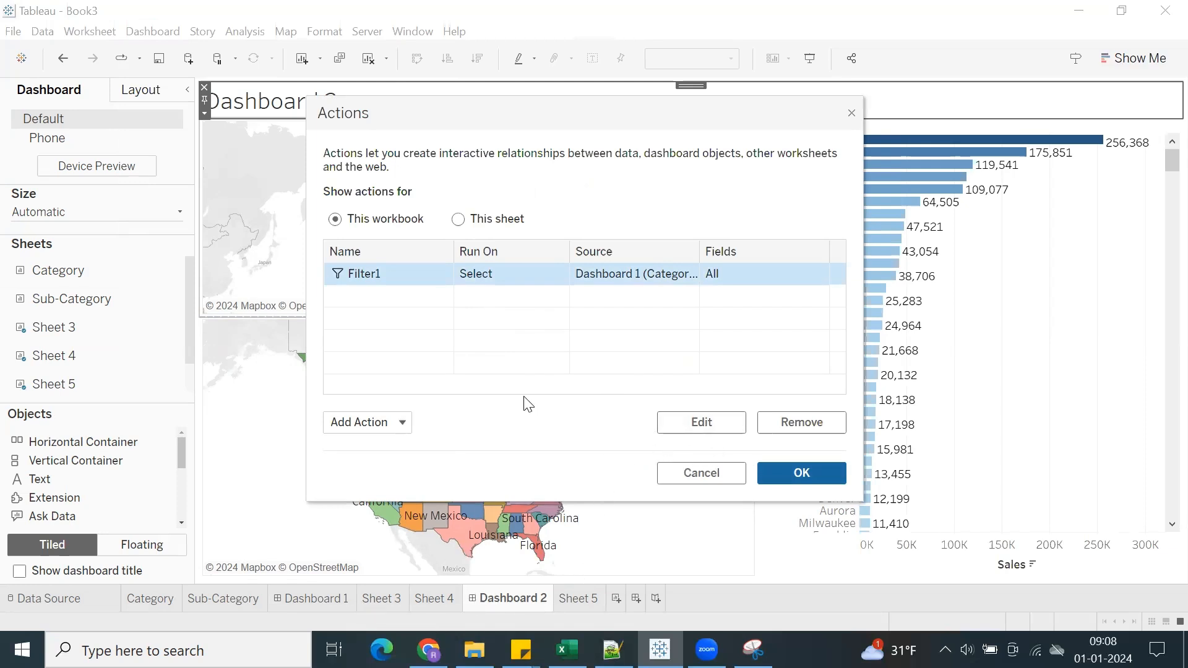
pyautogui.click(366, 424)
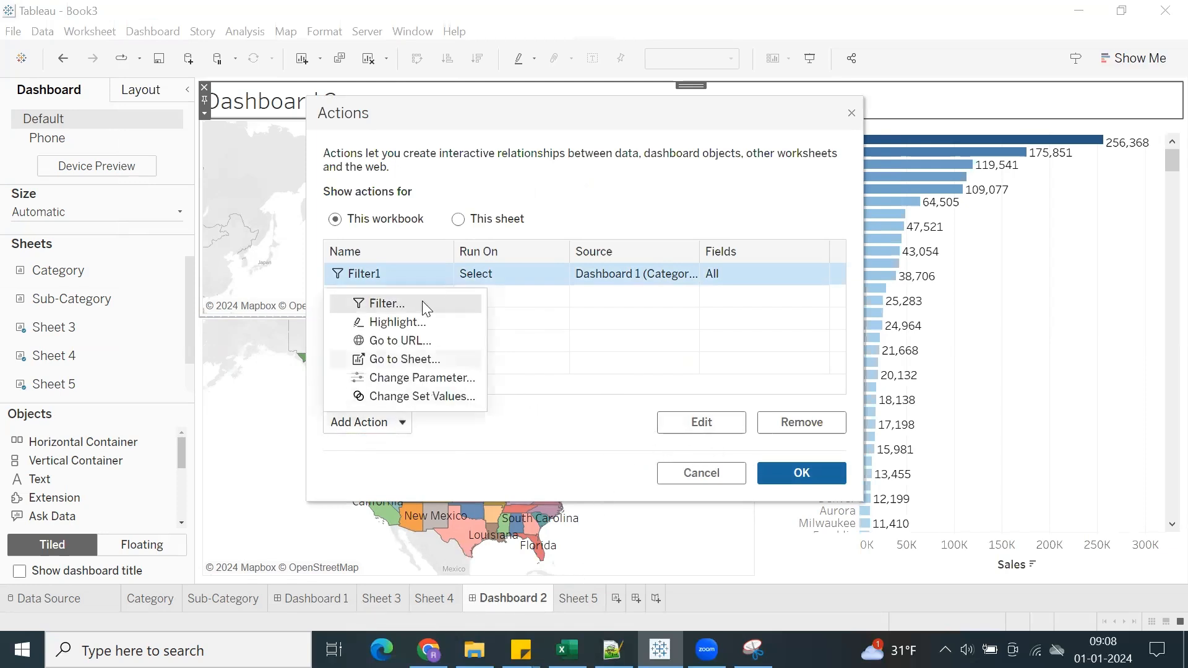
pyautogui.click(389, 308)
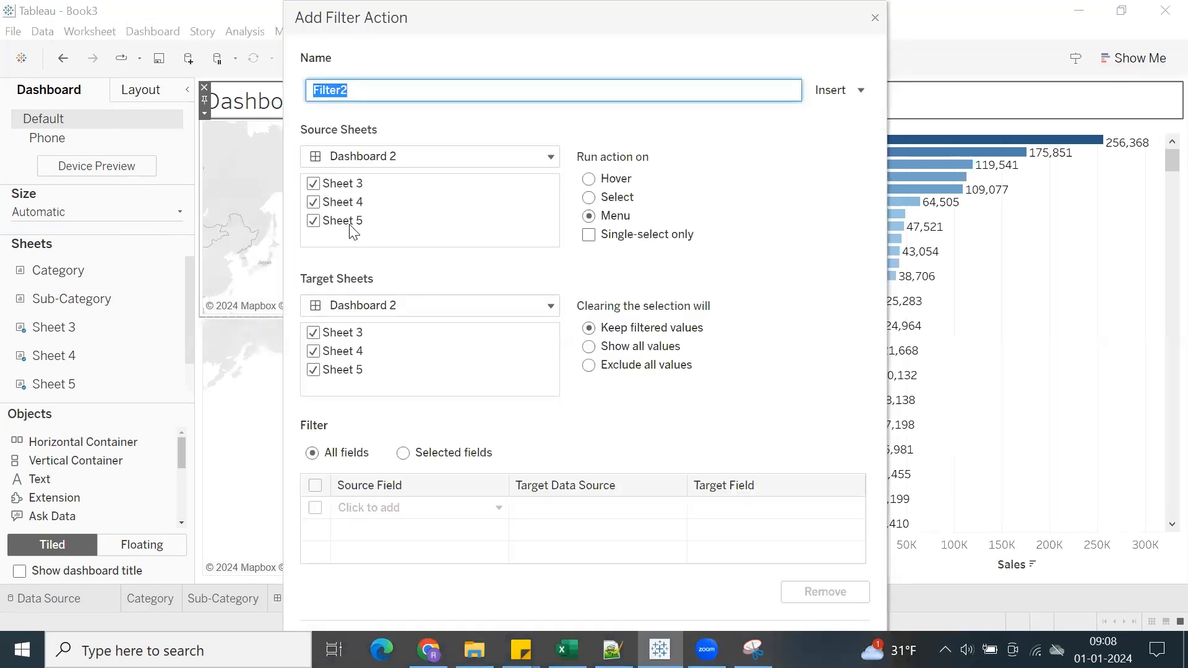
pyautogui.click(314, 202)
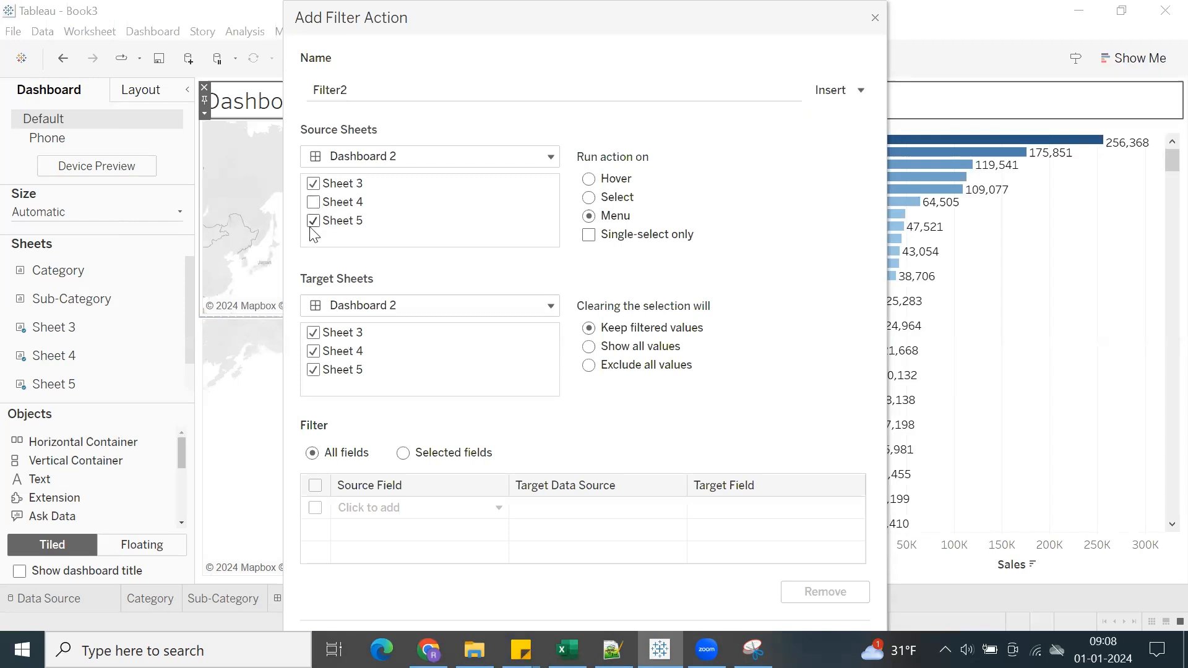
pyautogui.click(314, 223)
pyautogui.moveTo(537, 25); pyautogui.dragTo(561, 28)
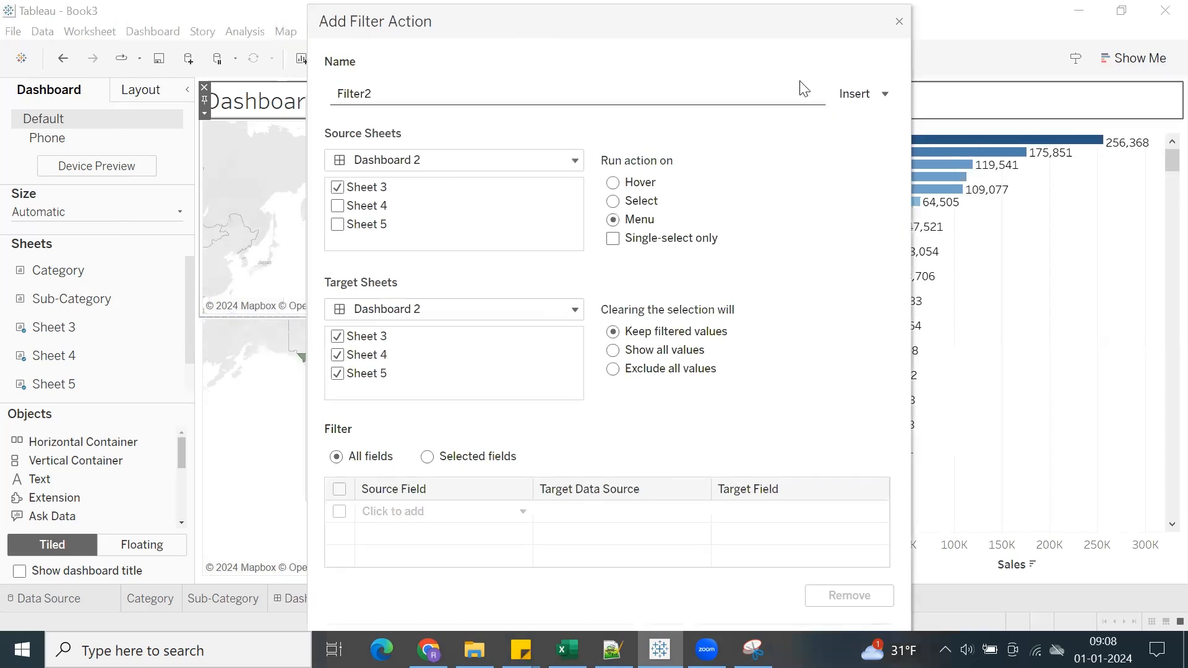
pyautogui.click(899, 25)
pyautogui.press('Return')
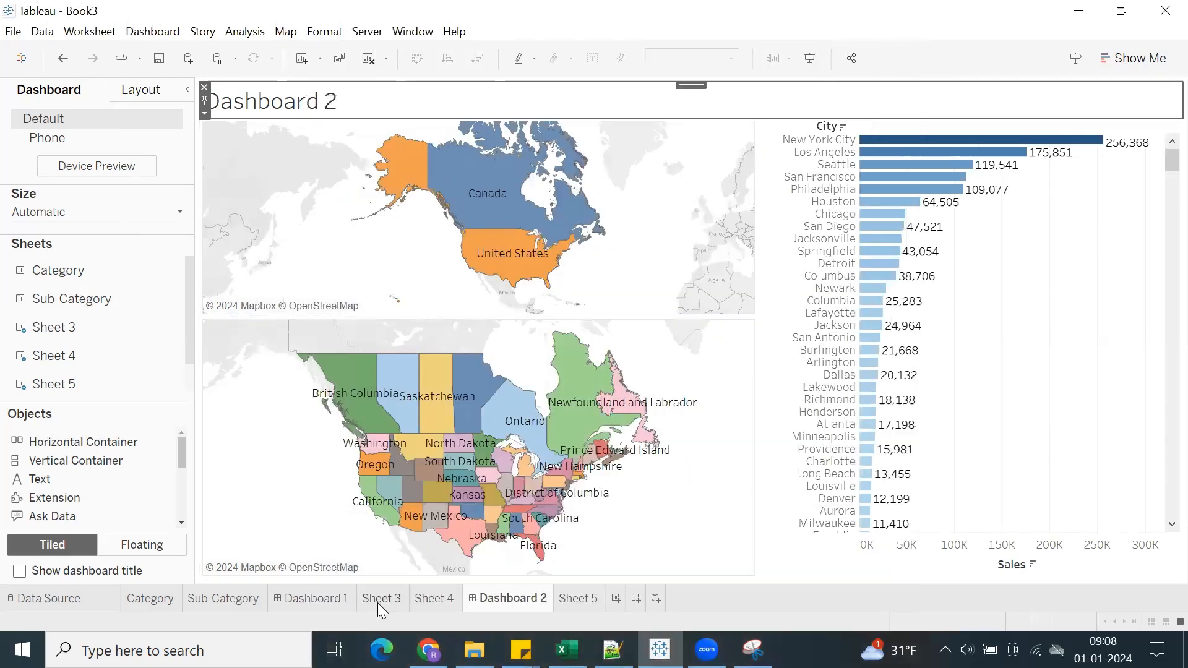
# Rename the Sheet 3 worksheet as Country and the Sheet 4 worksheet as State.
pyautogui.doubleClick(378, 603)
pyautogui.write('Country')
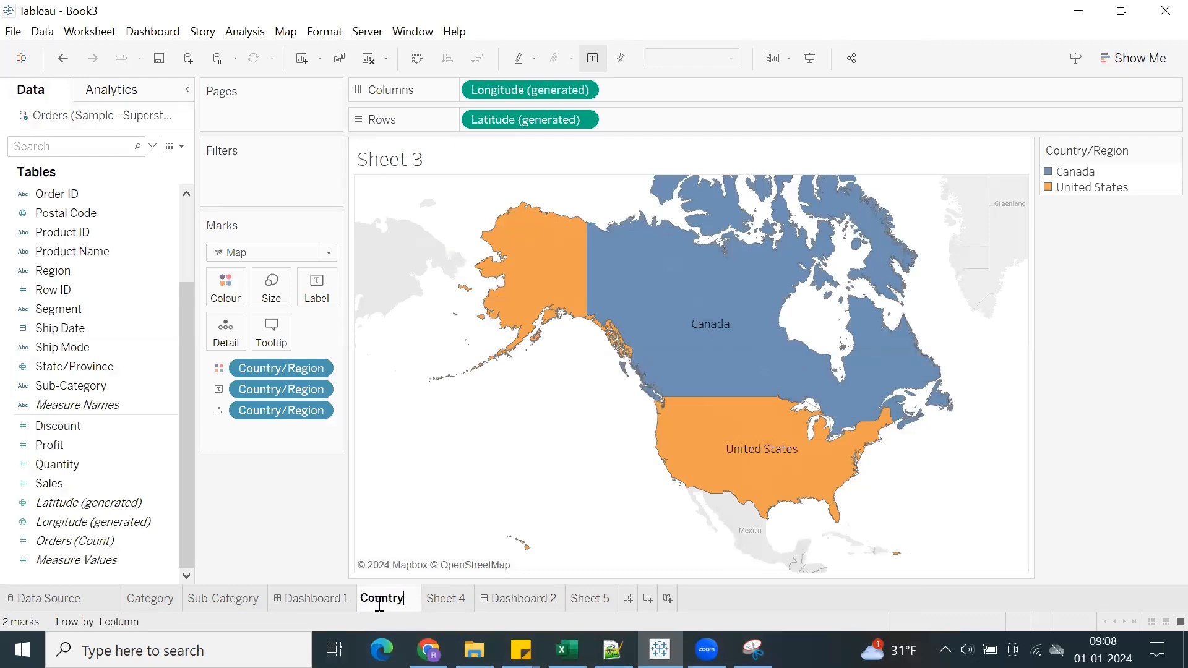
pyautogui.doubleClick(435, 601)
pyautogui.write('Stat')
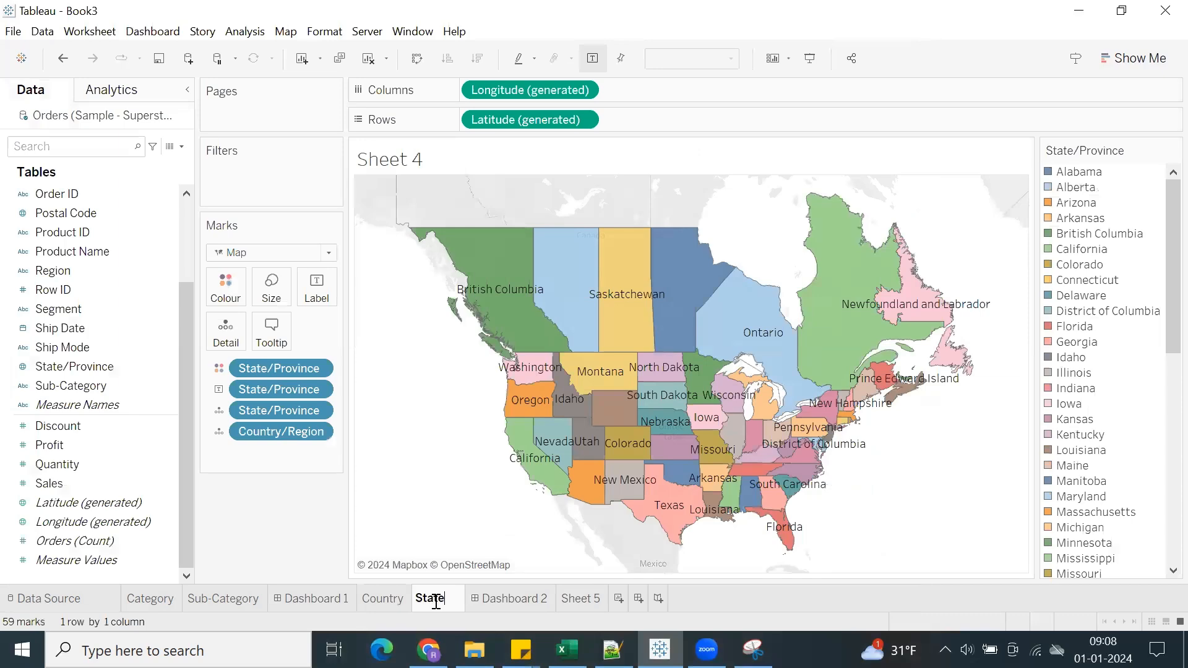
pyautogui.write('e')
pyautogui.press('Return')
# Rename the Sheet 5 worksheet as City and move it directly before Dashboard 2 in the sheet order.
pyautogui.doubleClick(582, 602)
pyautogui.write('City')
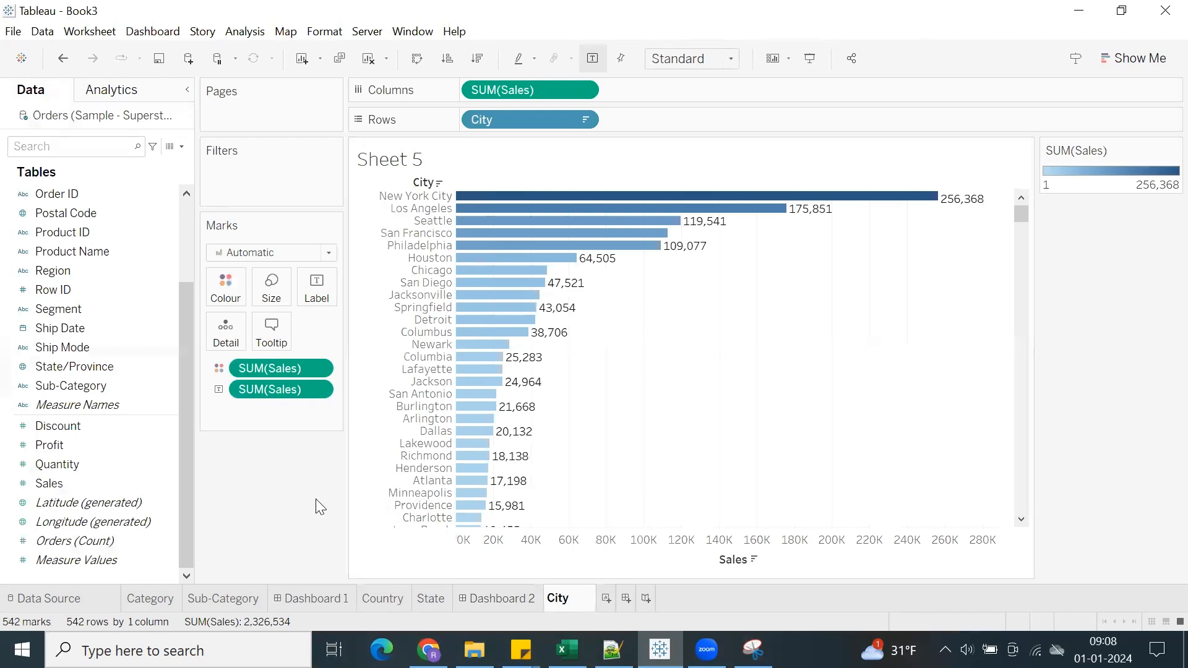
pyautogui.press('Return')
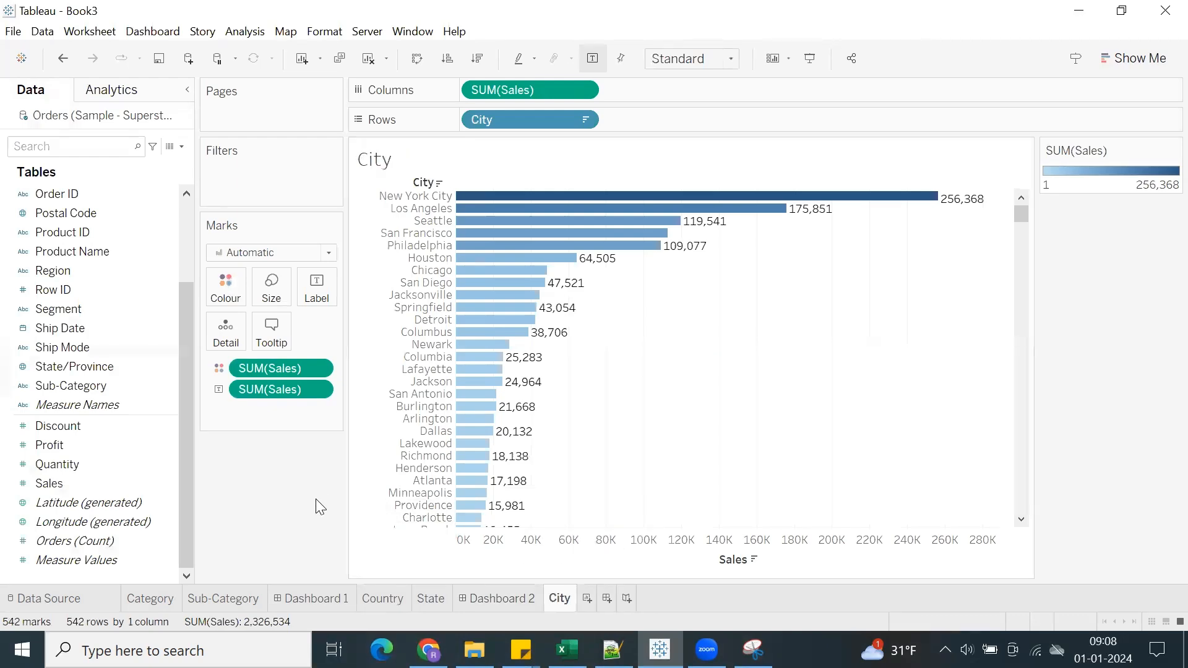
pyautogui.moveTo(445, 598); pyautogui.dragTo(446, 598)
# Add a Dashboard 2 filter action from Country to City and State, run on Hover, with clearing the selection set to show all values.
pyautogui.click(528, 600)
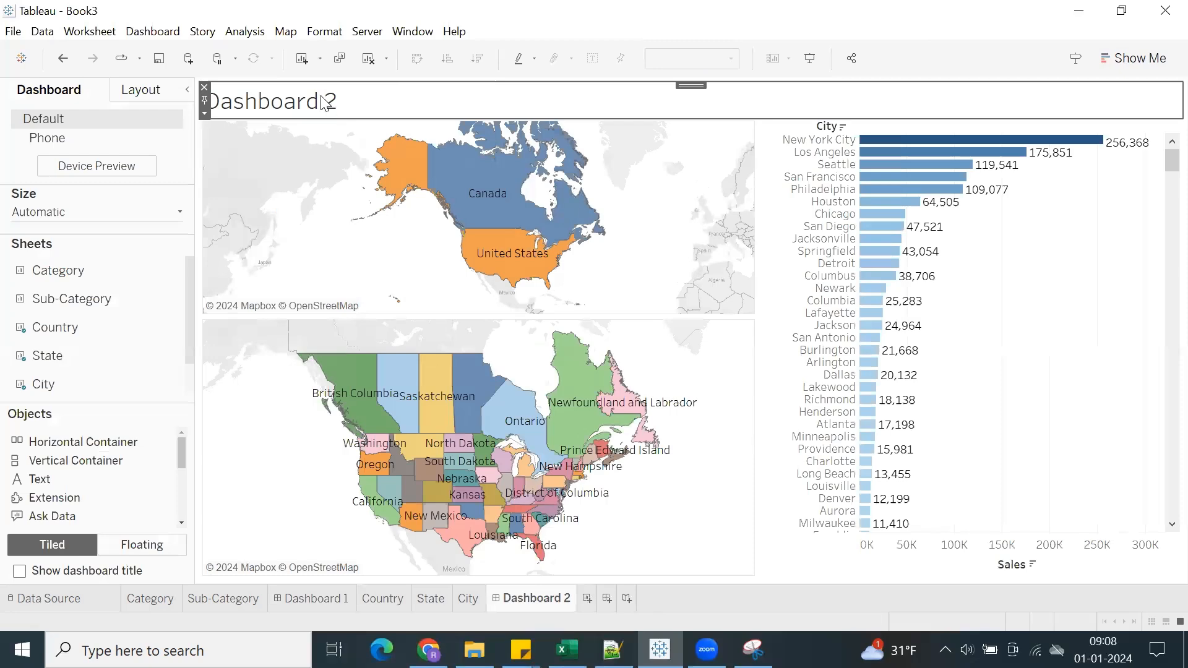
pyautogui.click(153, 31)
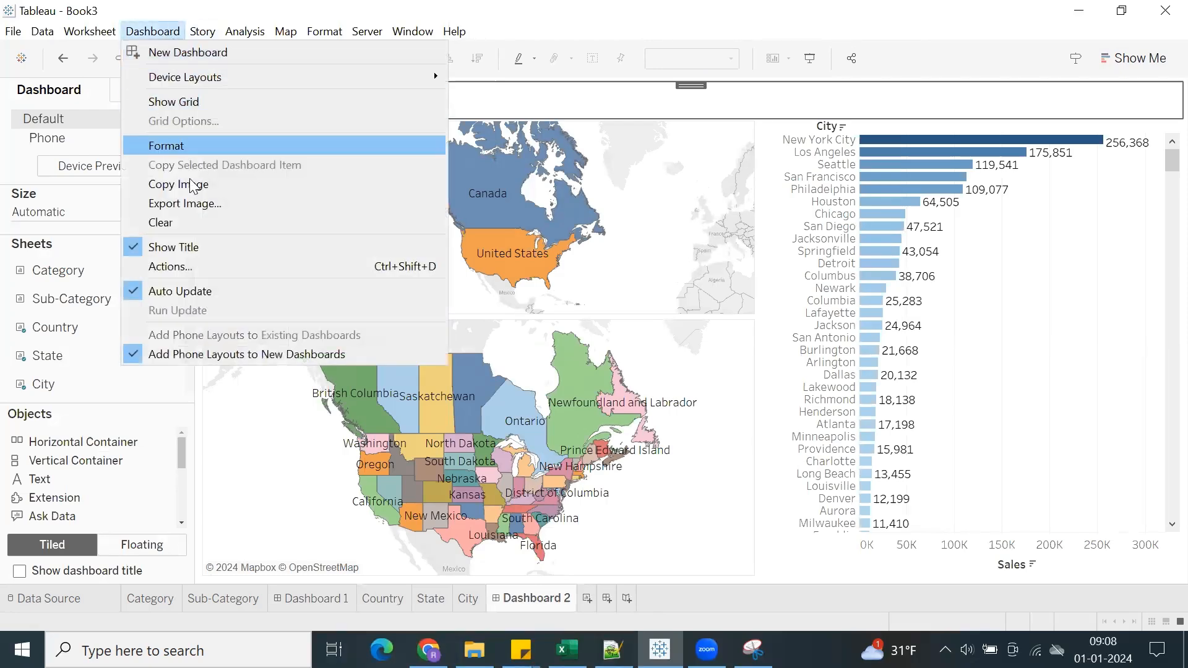
pyautogui.click(176, 267)
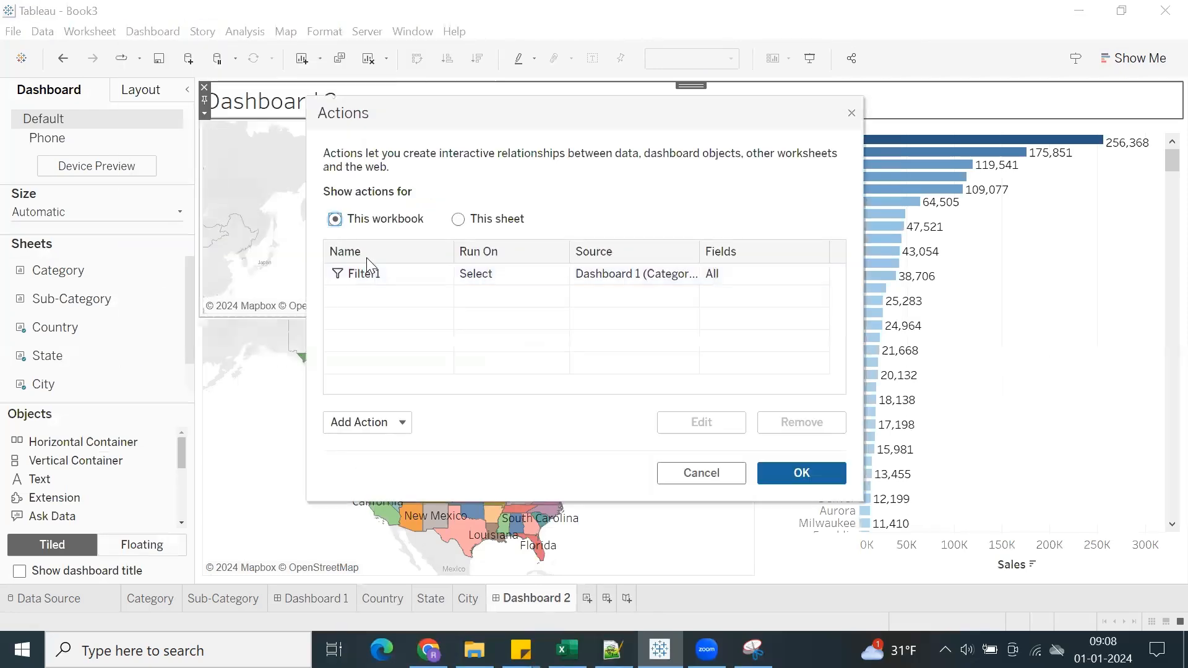
pyautogui.click(399, 417)
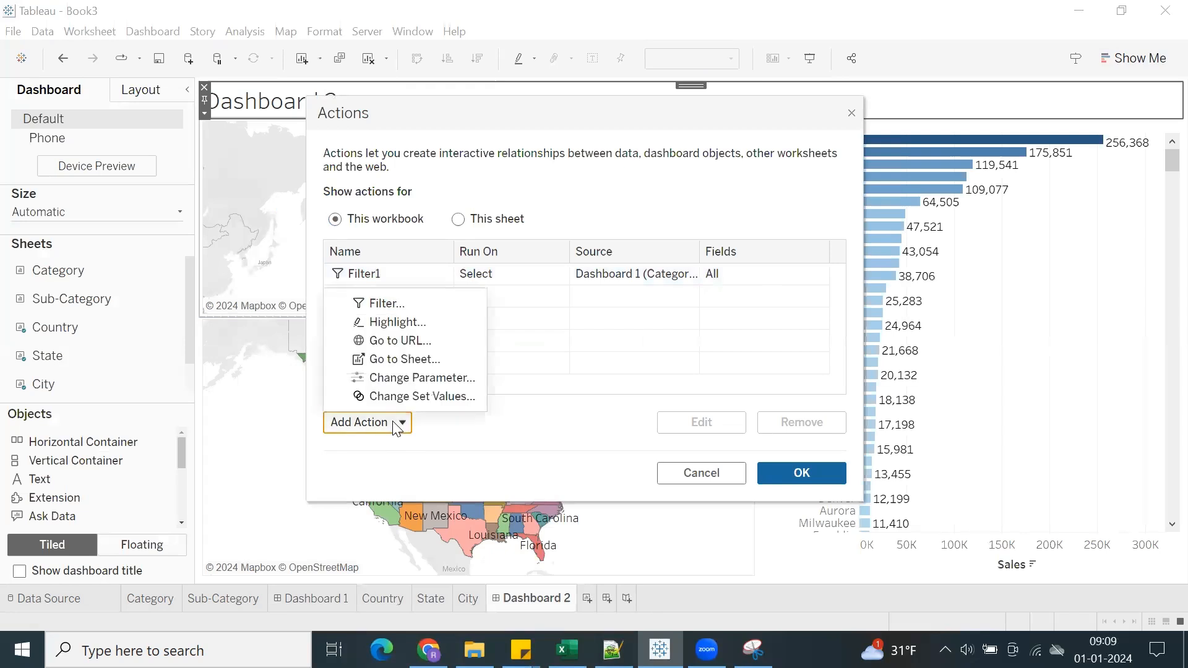
pyautogui.click(387, 309)
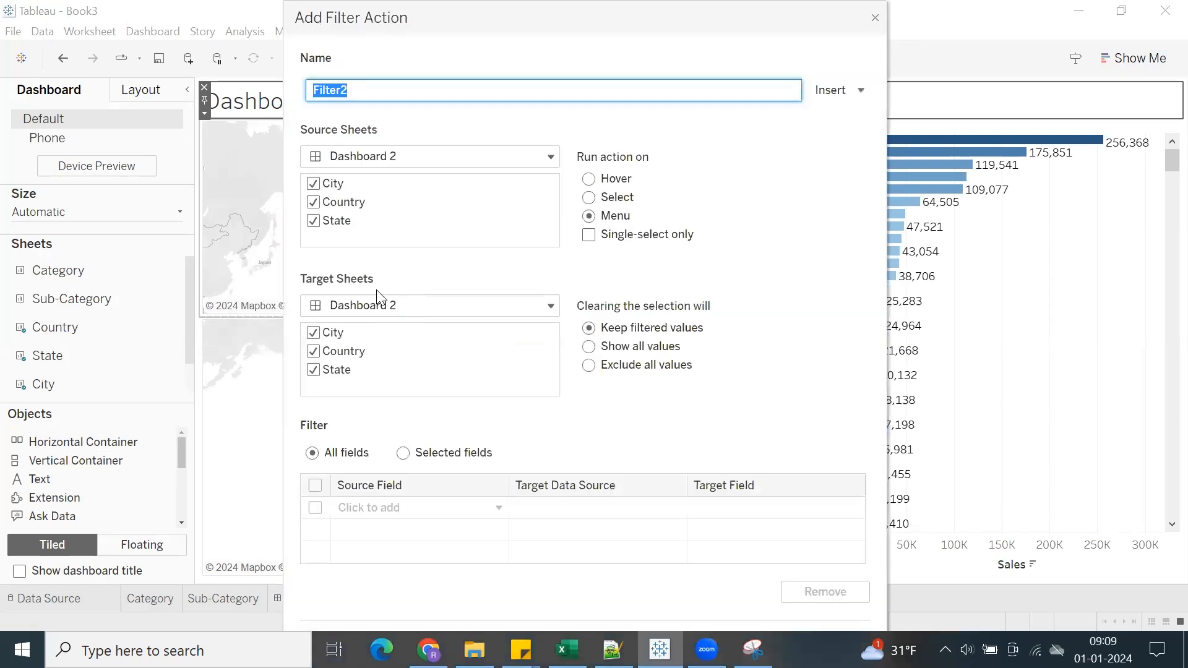
pyautogui.click(313, 183)
pyautogui.click(314, 221)
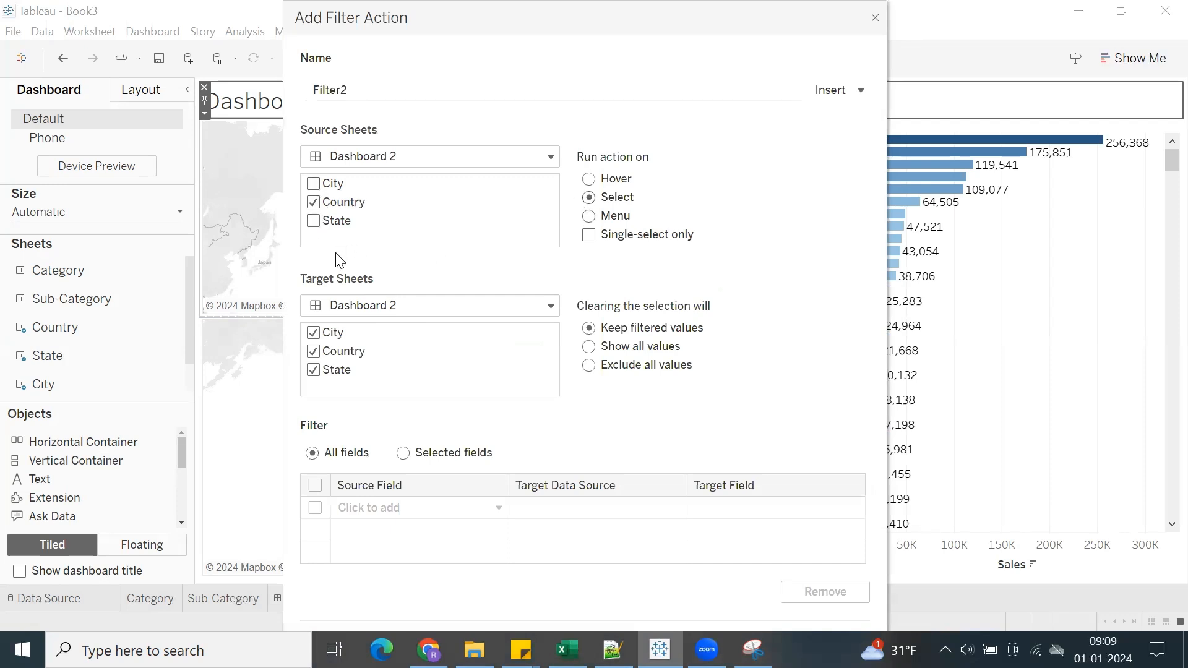
pyautogui.click(313, 333)
pyautogui.press('Return')
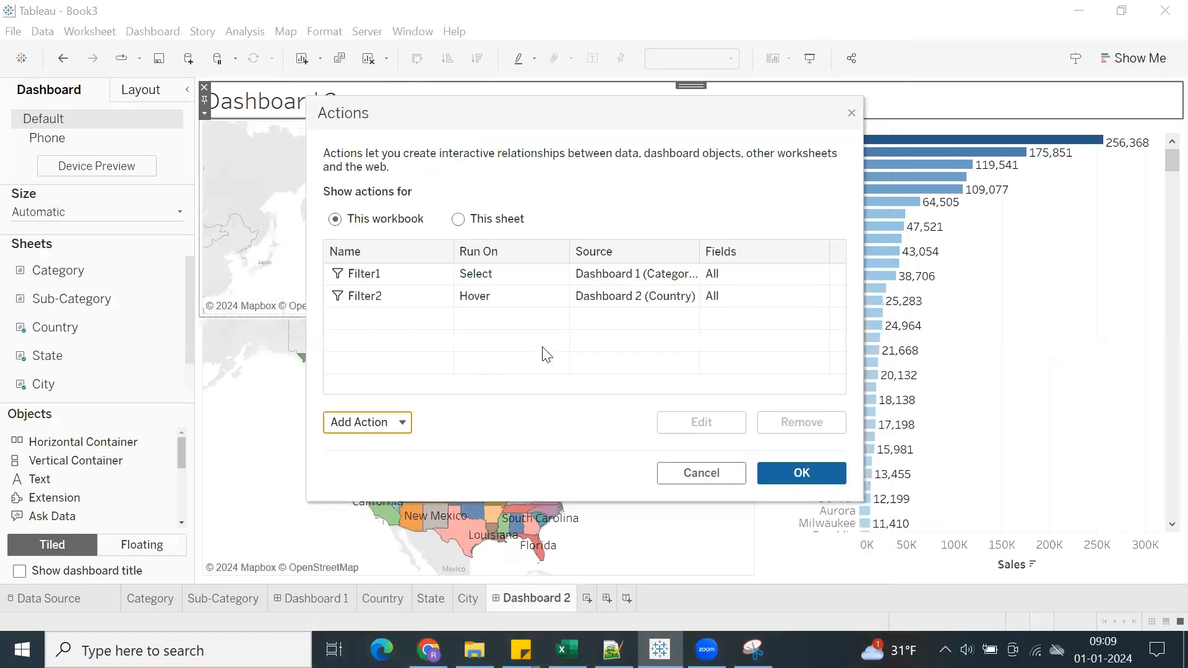
pyautogui.click(520, 303)
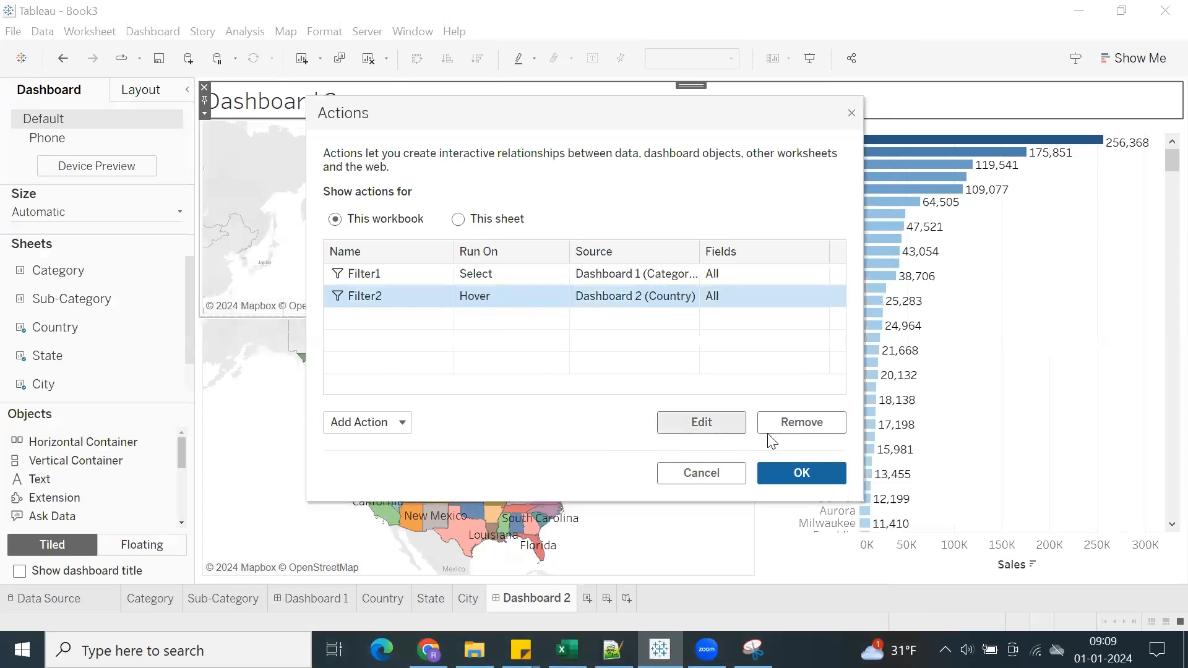
pyautogui.click(794, 474)
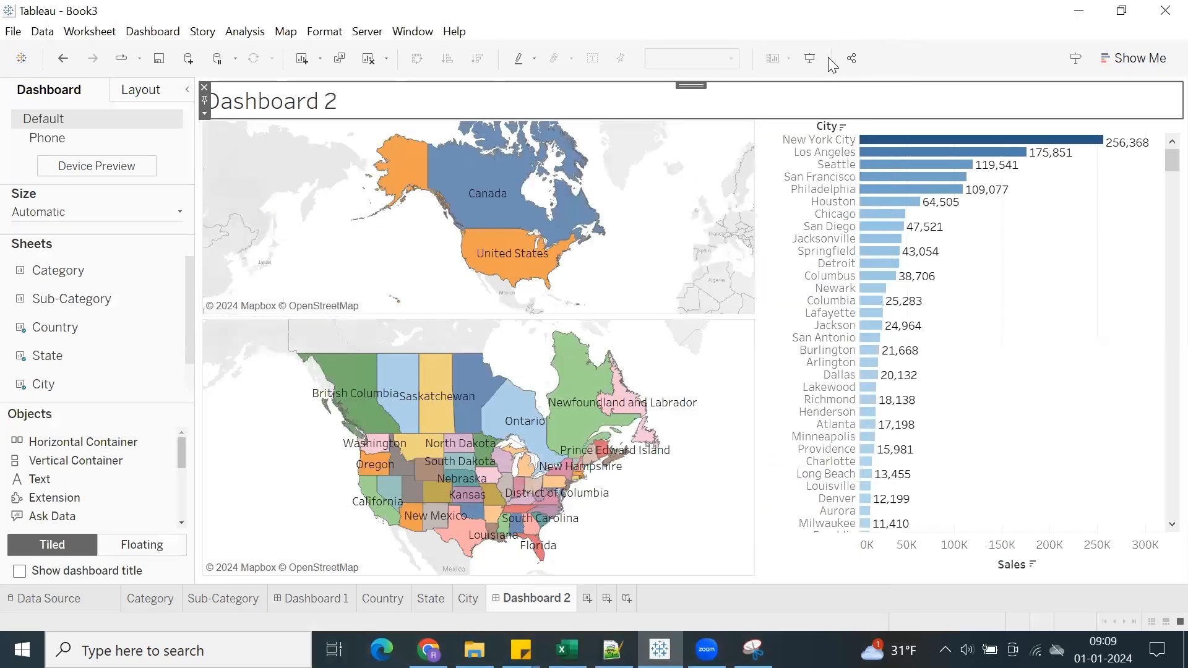
# Present Dashboard 2, test the hover filter on Canada and United States in the country map, and return to the editing view.
pyautogui.click(810, 57)
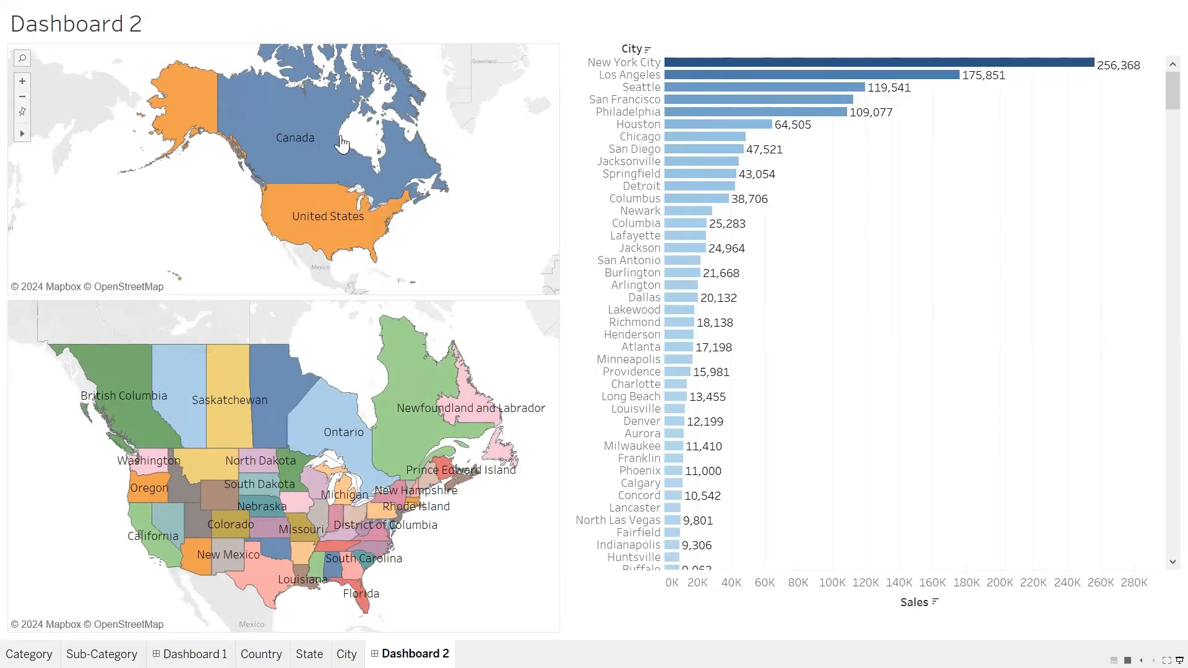
pyautogui.click(313, 132)
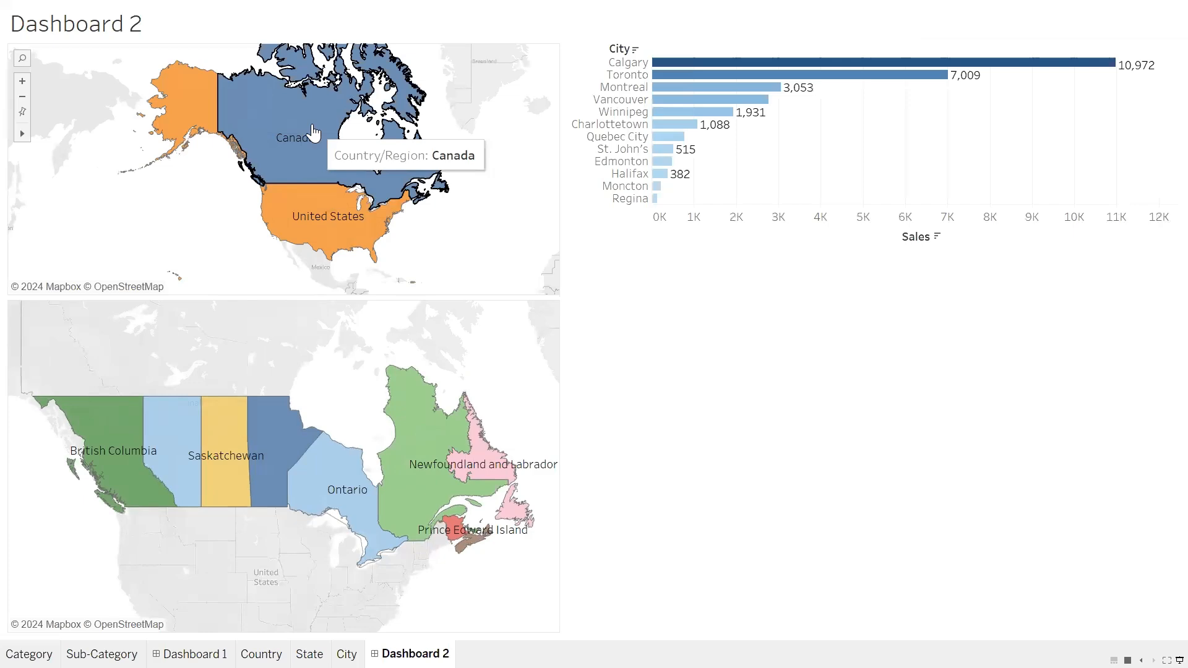
pyautogui.click(504, 132)
pyautogui.click(305, 138)
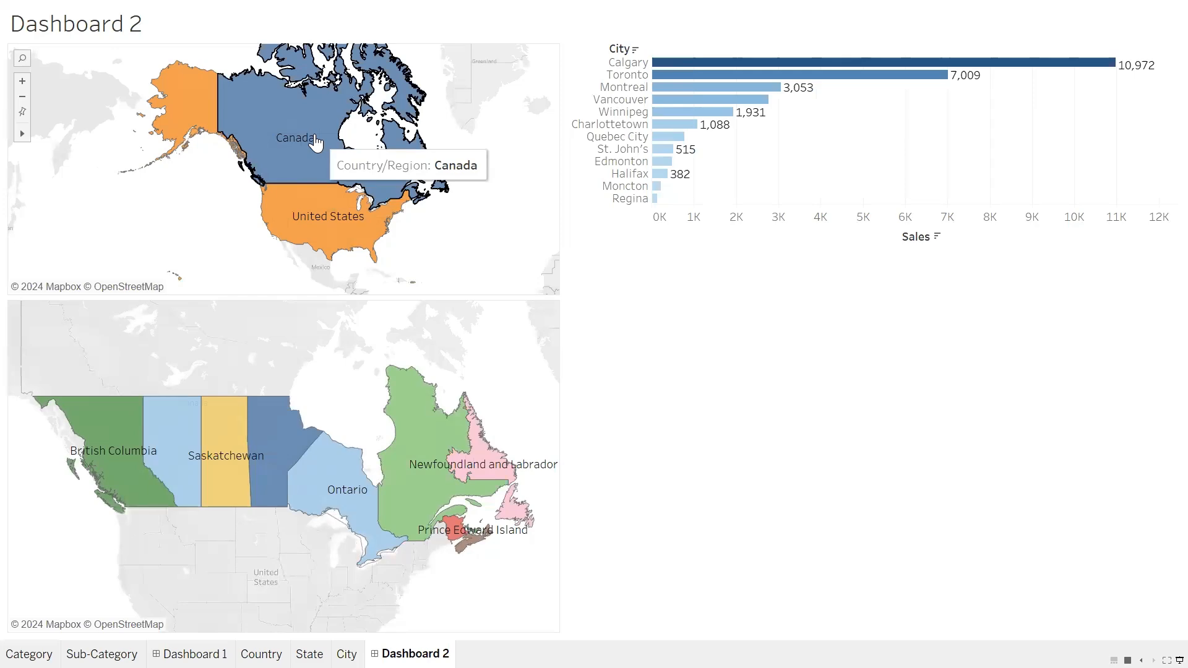
pyautogui.click(332, 230)
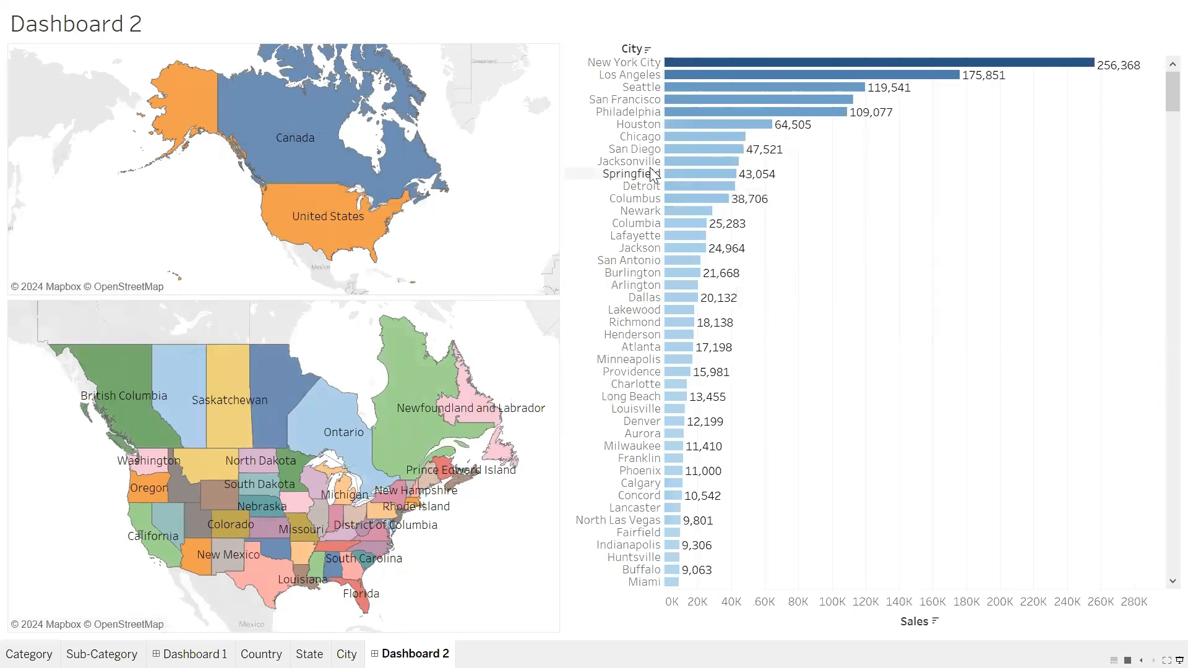
pyautogui.moveTo(340, 232)
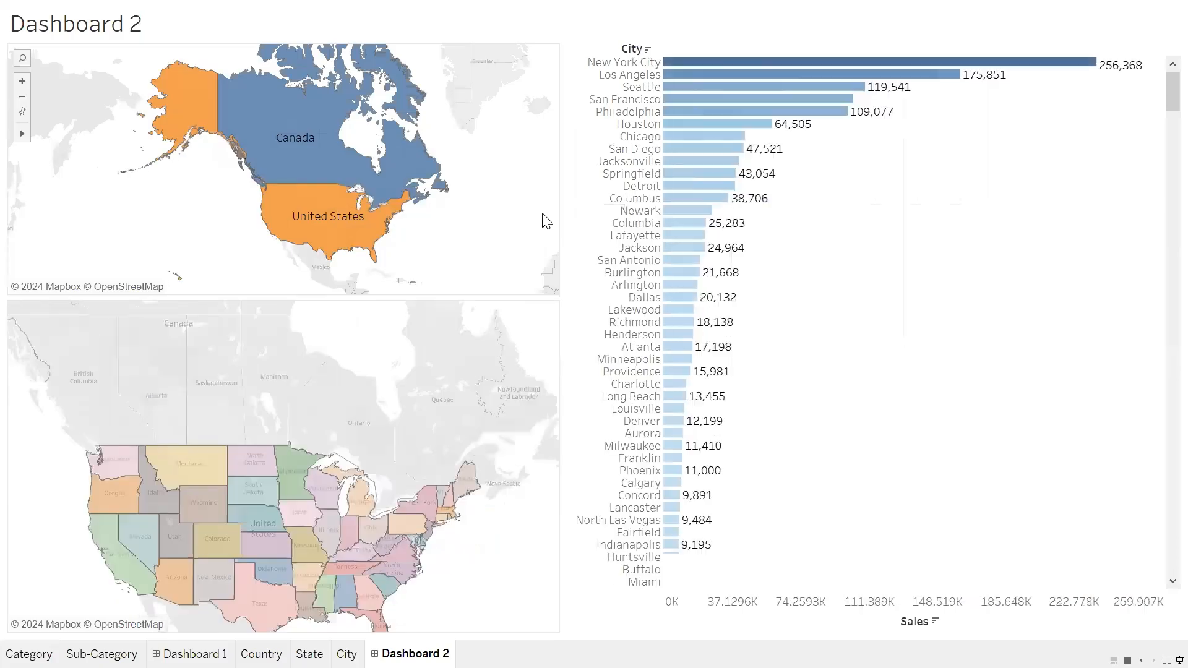
pyautogui.click(1179, 659)
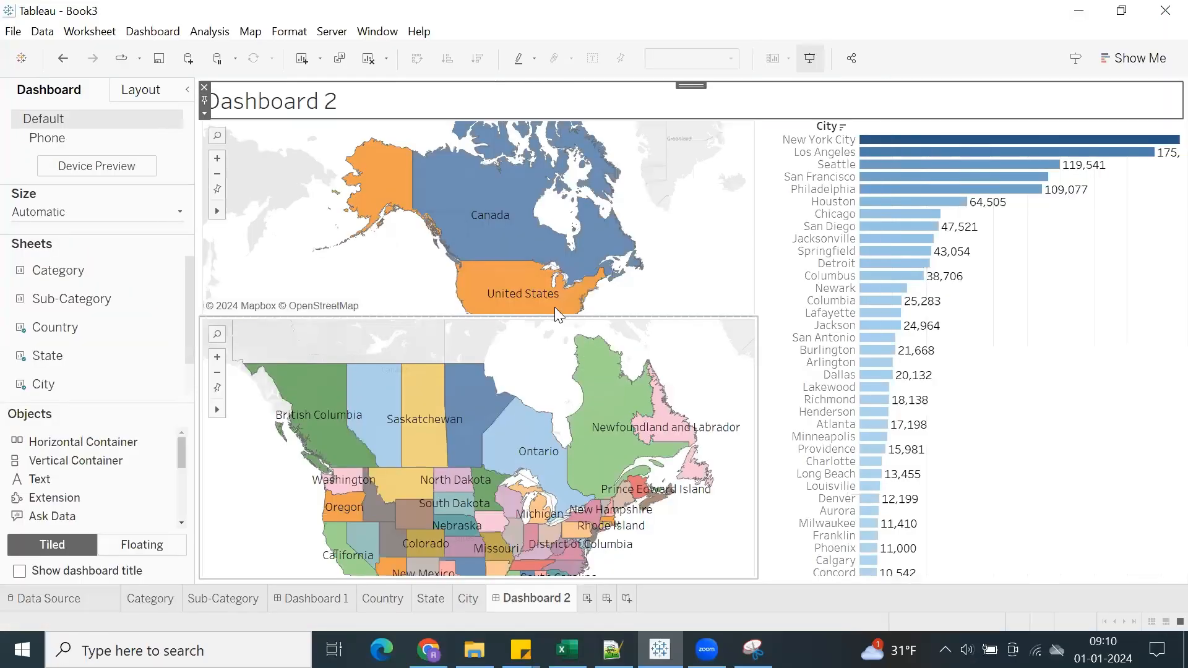
pyautogui.moveTo(498, 261)
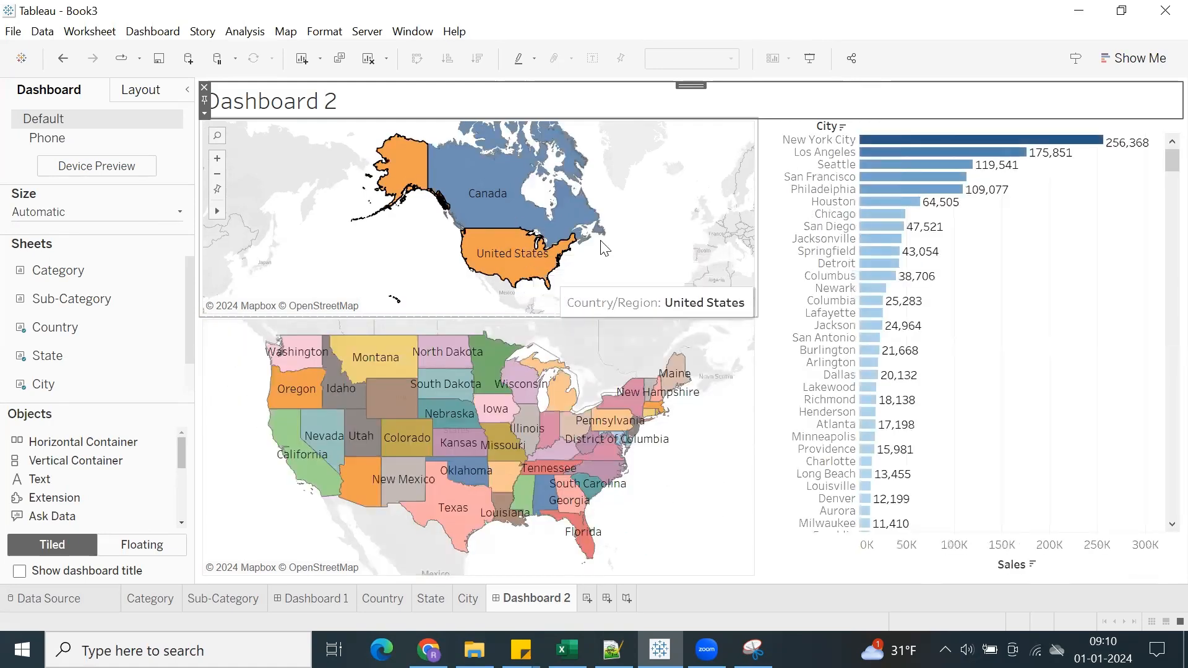
# Edit the Country filter action of Dashboard 2 so that it runs on Select.
pyautogui.click(152, 31)
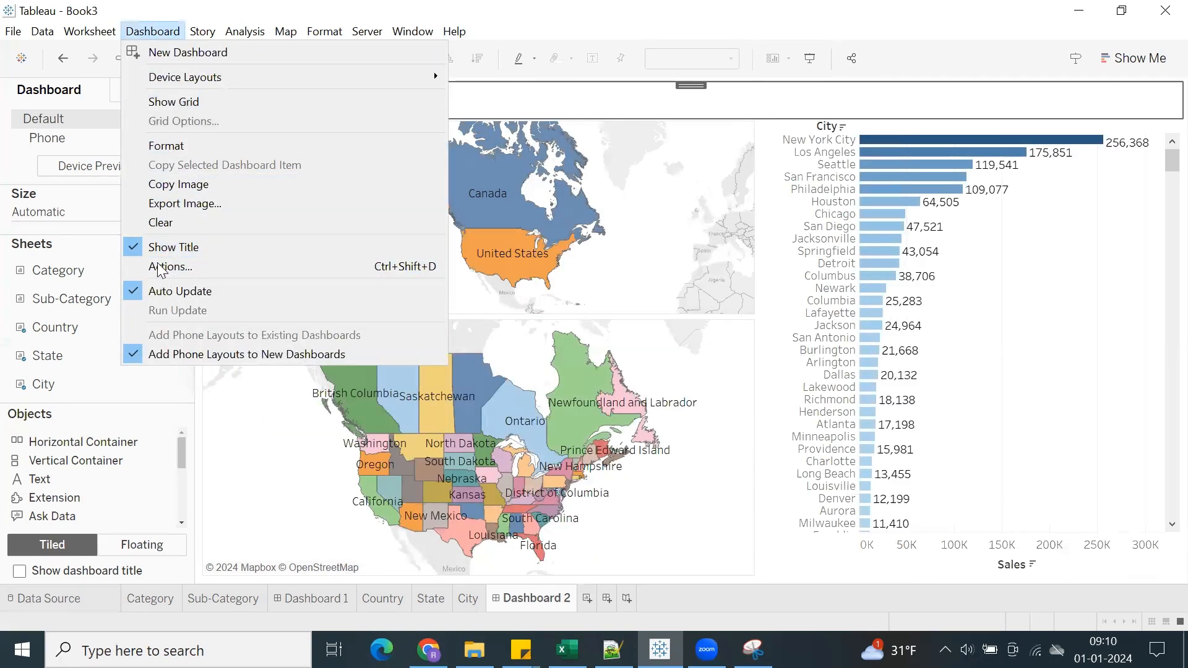
pyautogui.click(163, 289)
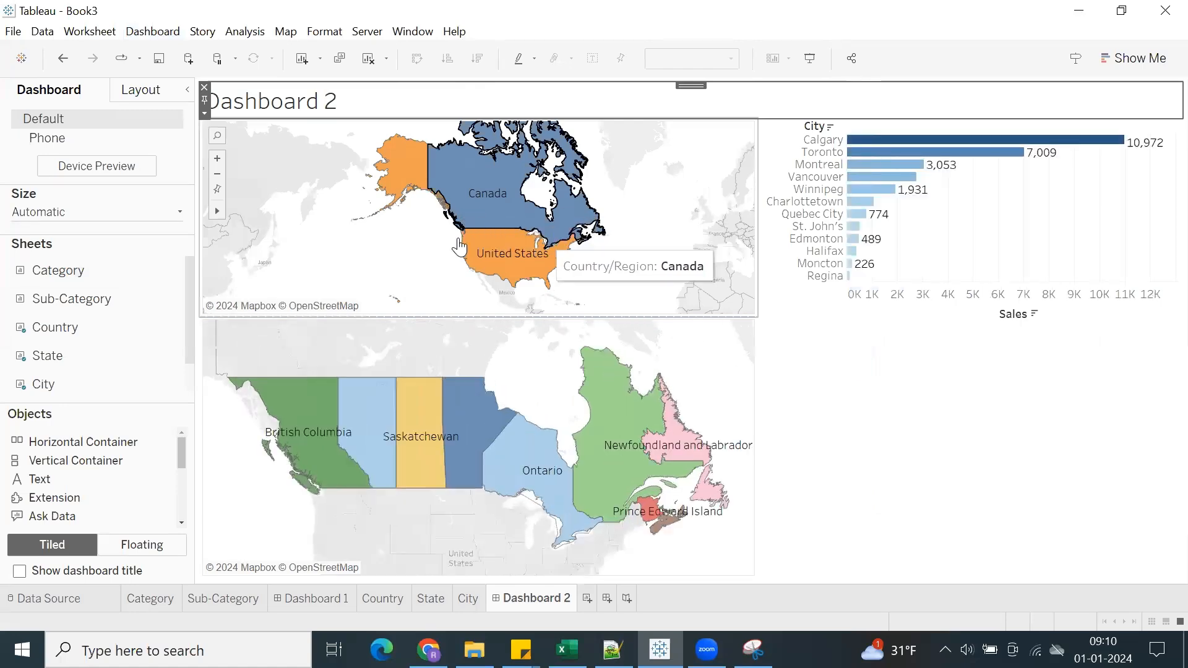
pyautogui.hotkey('ctrl', 'shift', 'd')
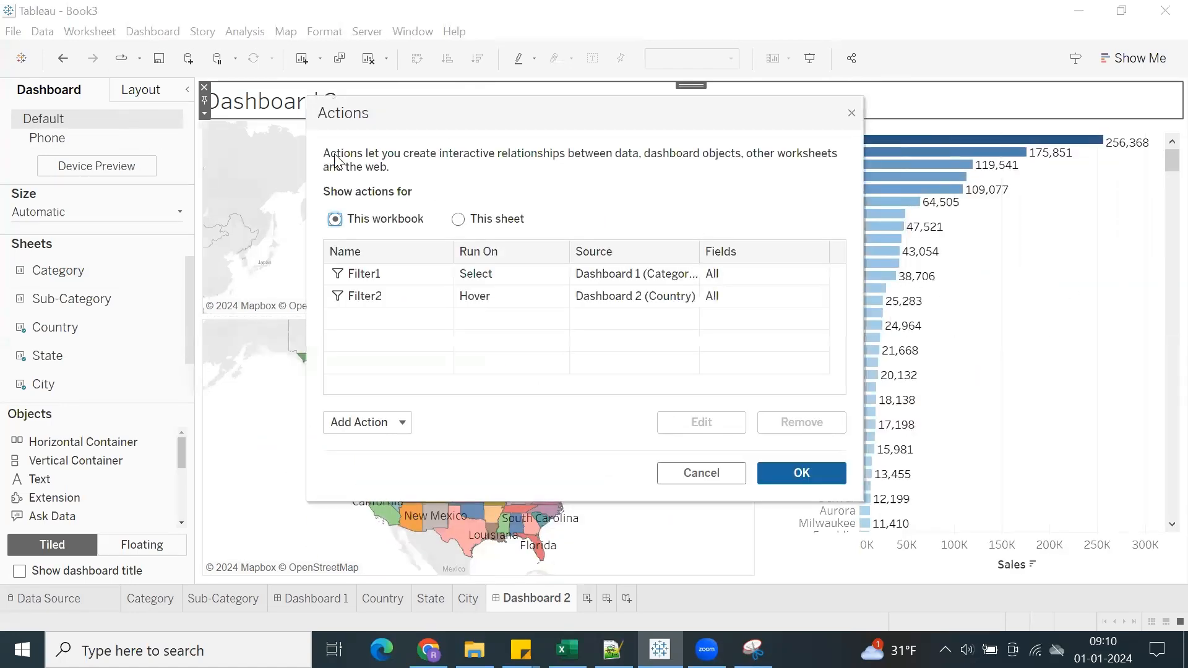
pyautogui.click(476, 302)
pyautogui.doubleClick(477, 302)
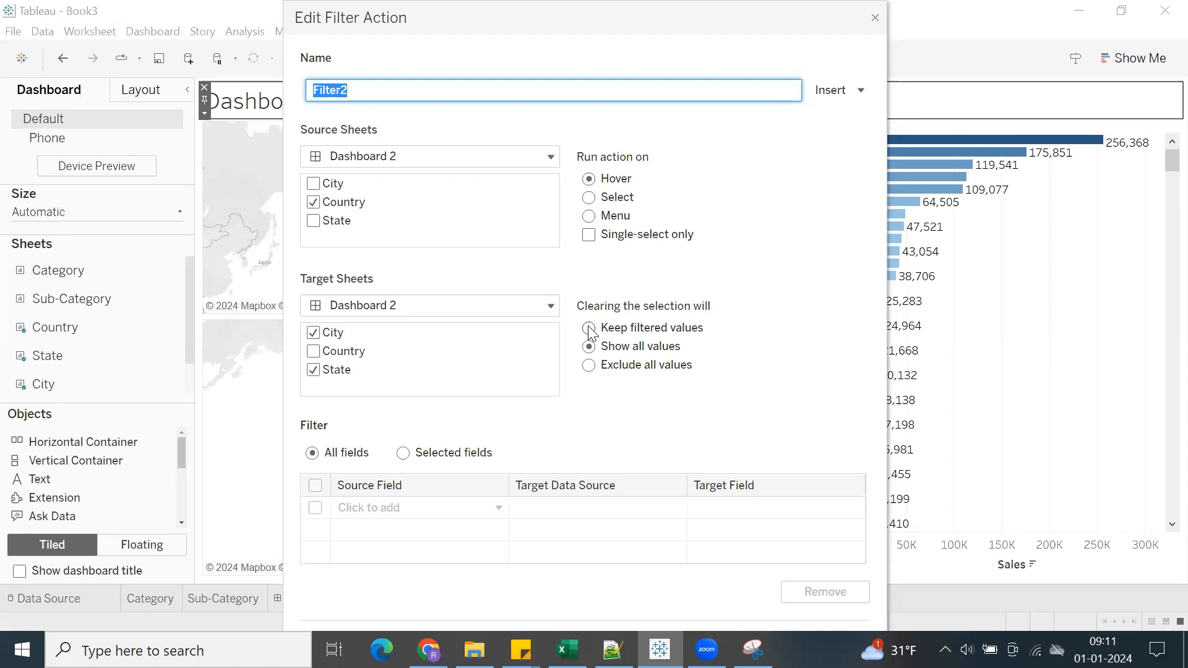
pyautogui.click(589, 200)
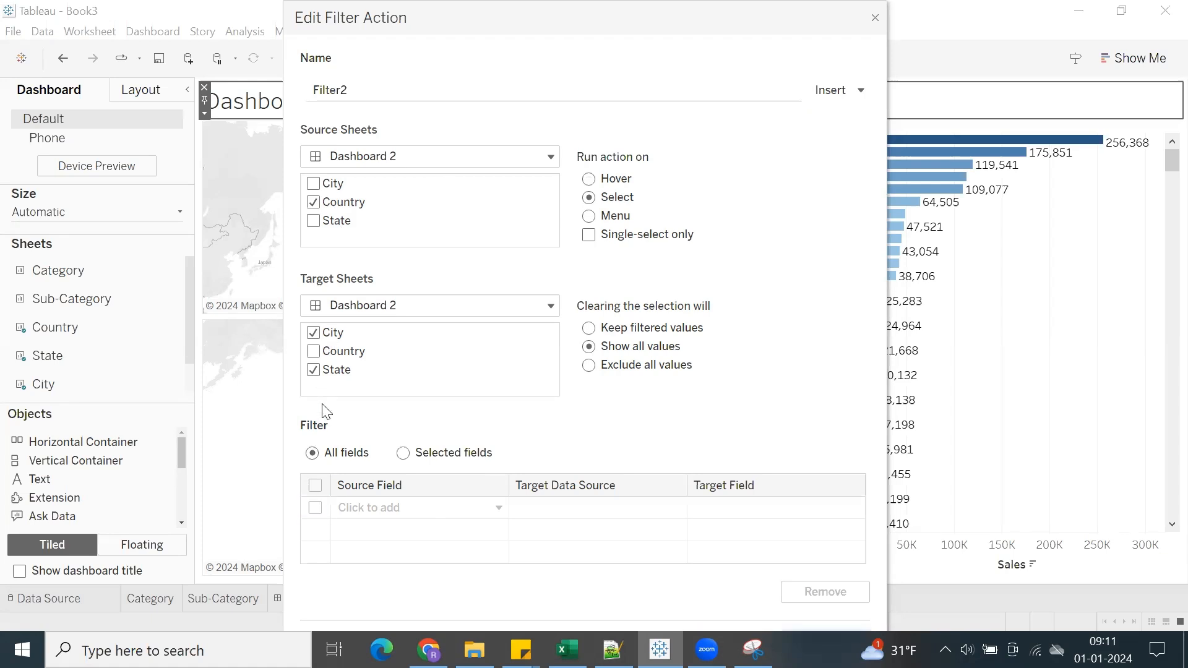
pyautogui.press('Return')
# Add a second Dashboard 2 filter action with State as the source and City as the target, run on Select.
pyautogui.click(369, 422)
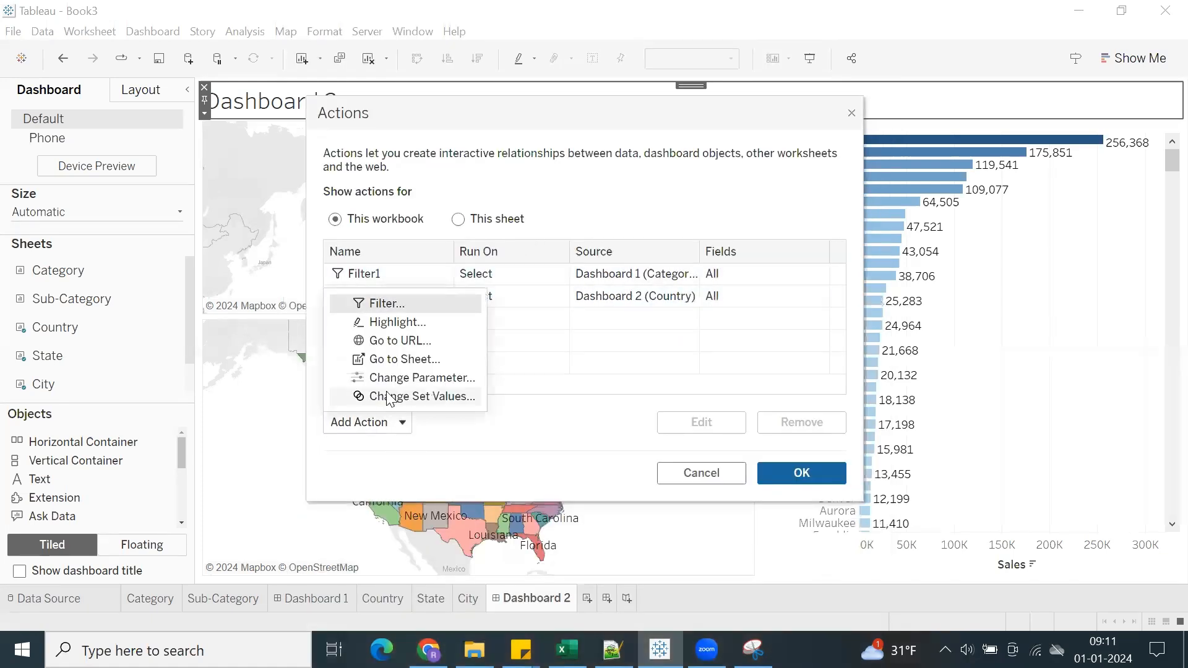
pyautogui.click(382, 304)
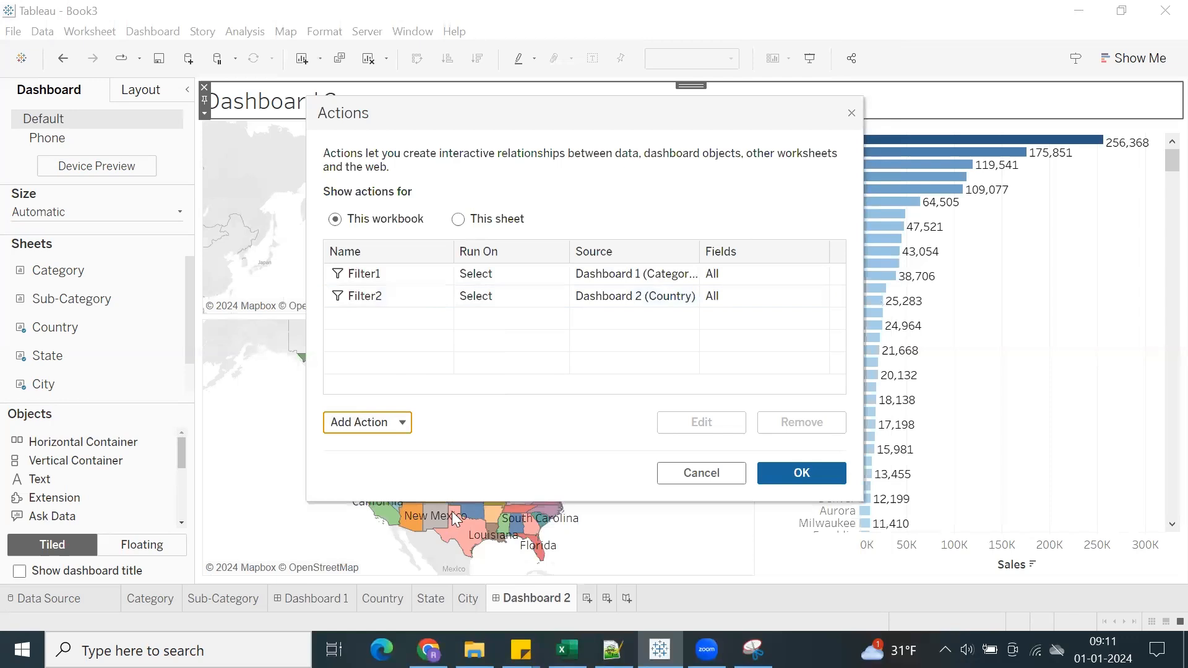
pyautogui.click(313, 184)
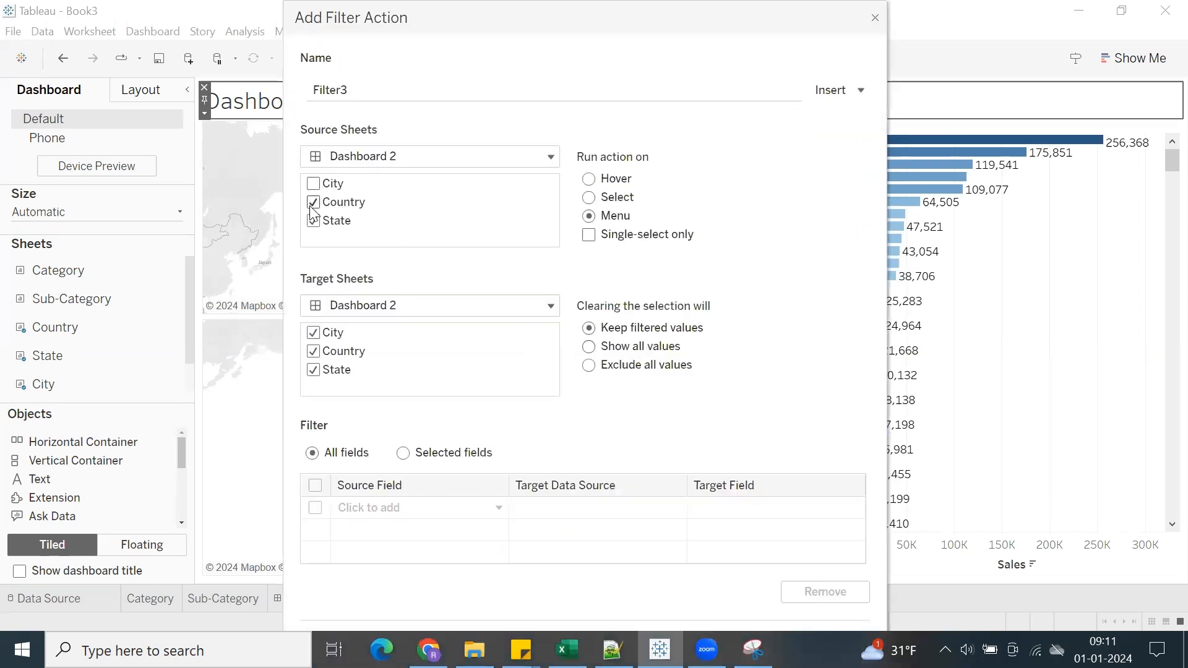
pyautogui.click(313, 220)
pyautogui.click(314, 333)
pyautogui.click(313, 370)
pyautogui.click(591, 198)
pyautogui.press('Return')
pyautogui.click(789, 471)
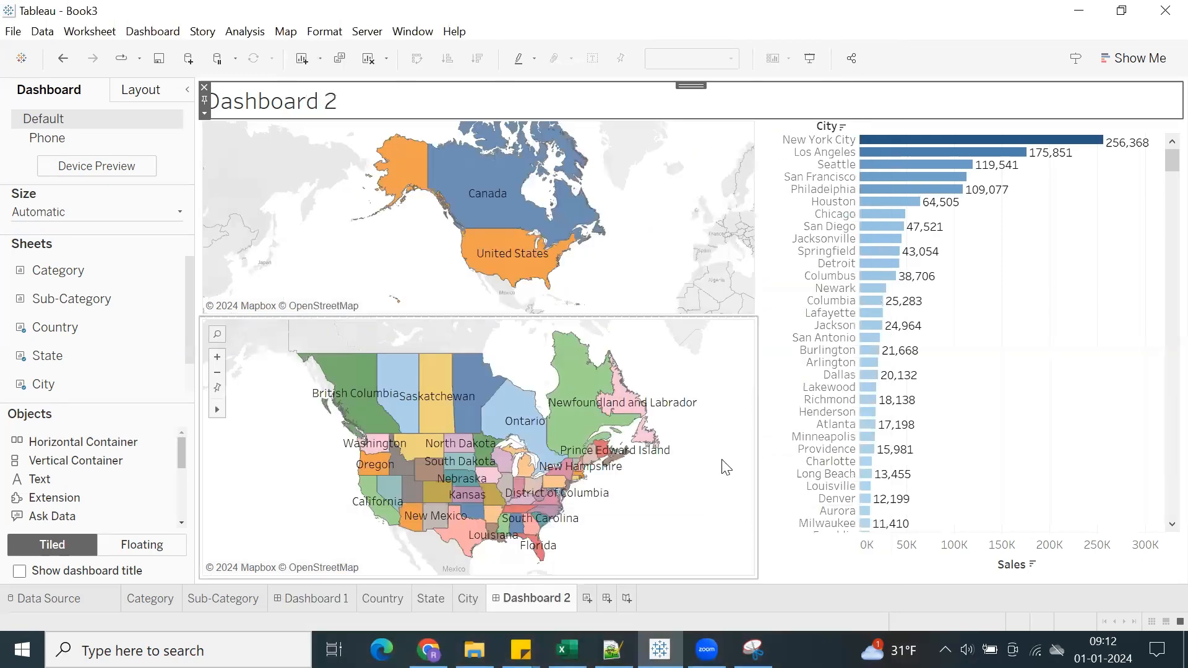
# Present the dashboard, select Canada and United States in turn on the country map, and review the filtered states and city sales.
pyautogui.click(811, 60)
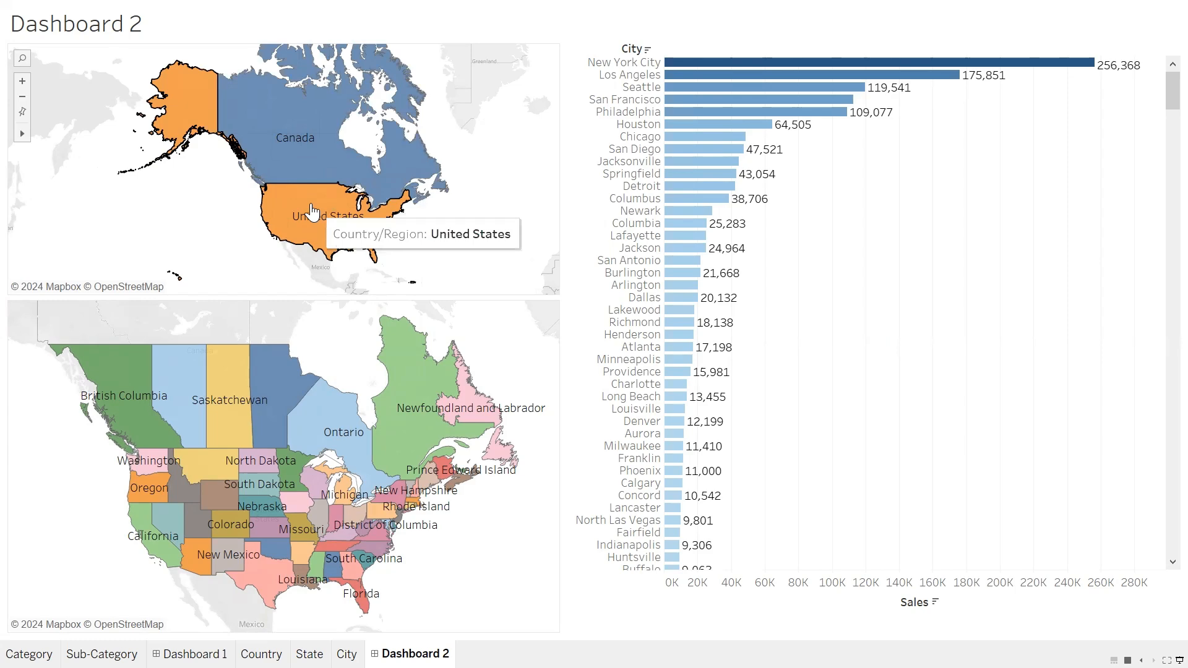
pyautogui.click(319, 169)
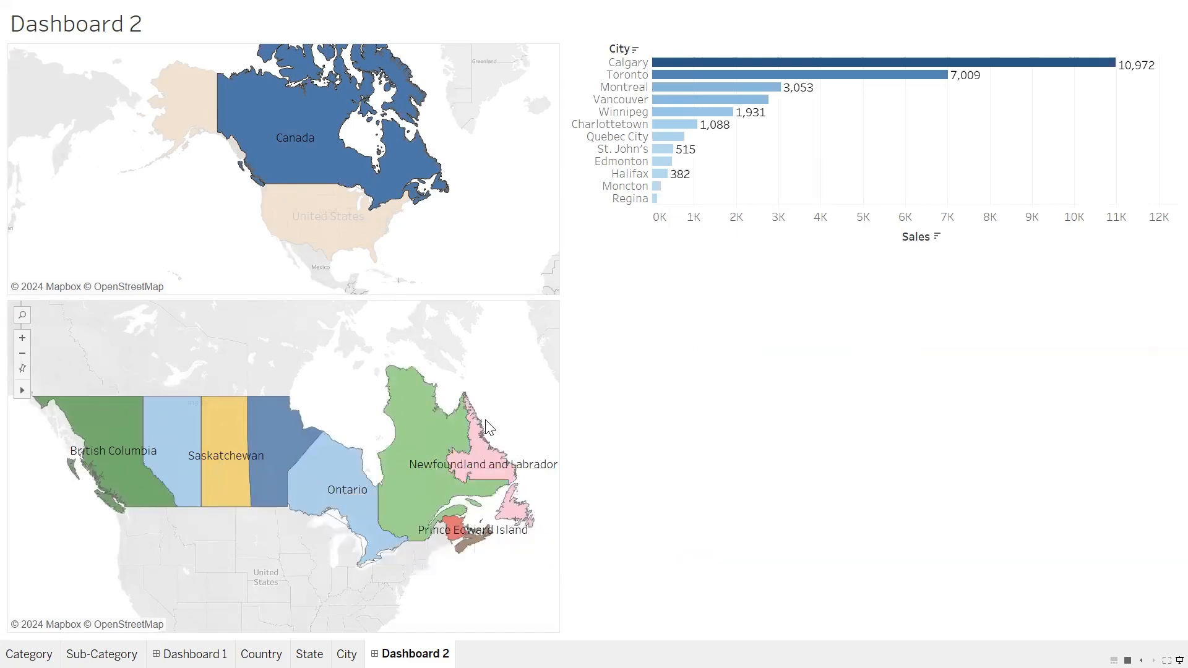
pyautogui.click(331, 216)
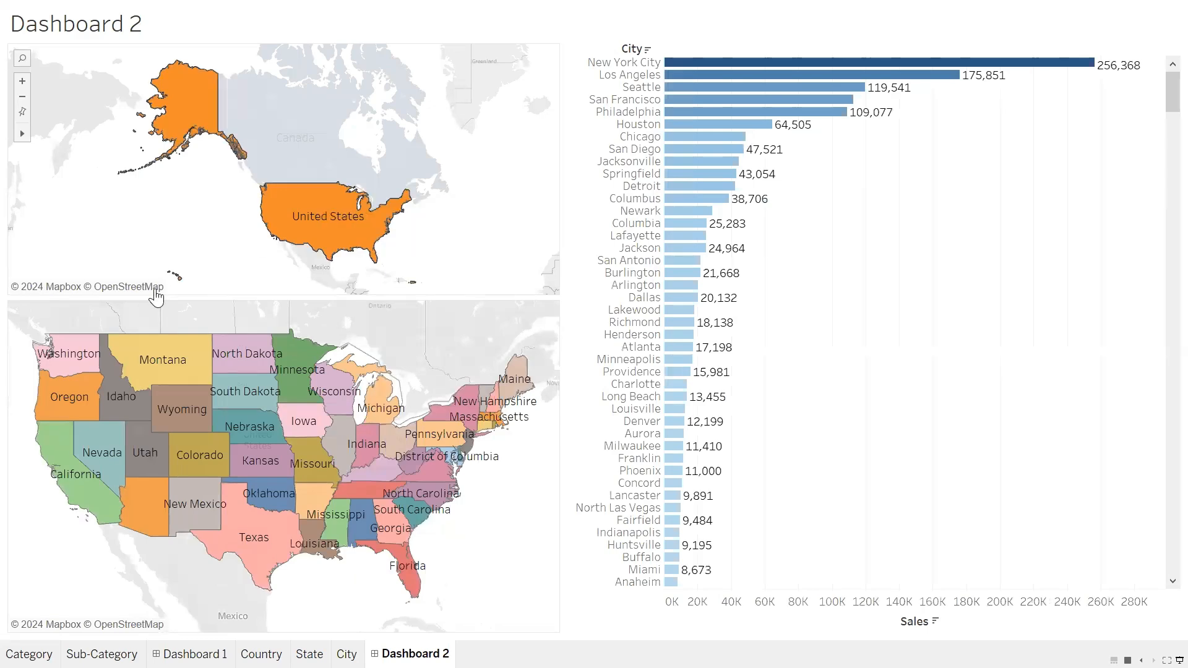
pyautogui.scroll(-5, 934, 212)
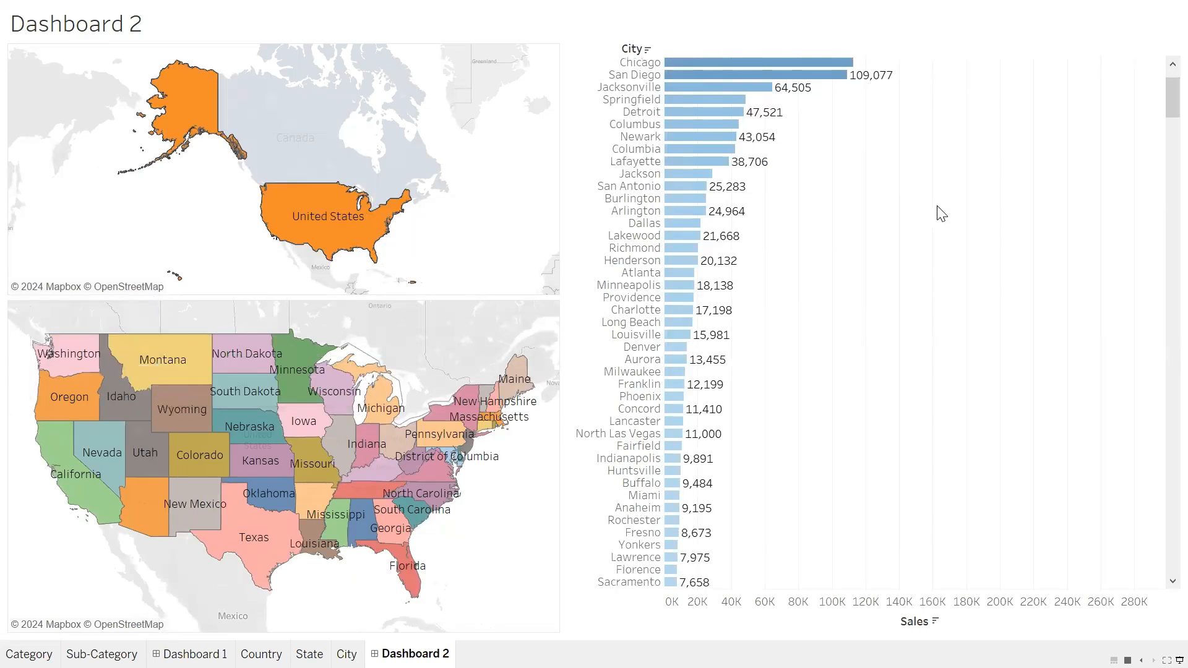
pyautogui.scroll(5, 941, 220)
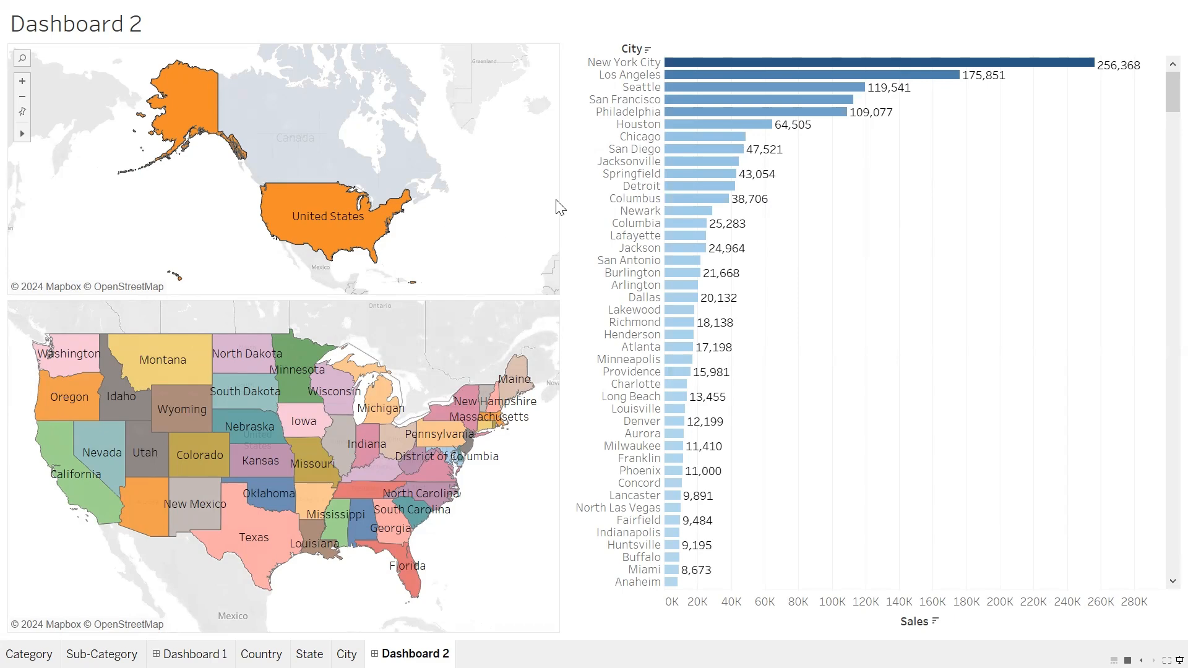
pyautogui.scroll(-2, 685, 164)
pyautogui.scroll(2, 684, 166)
pyautogui.scroll(1, 427, 243)
pyautogui.click(24, 115)
pyautogui.scroll(-2, 435, 243)
pyautogui.scroll(2, 436, 245)
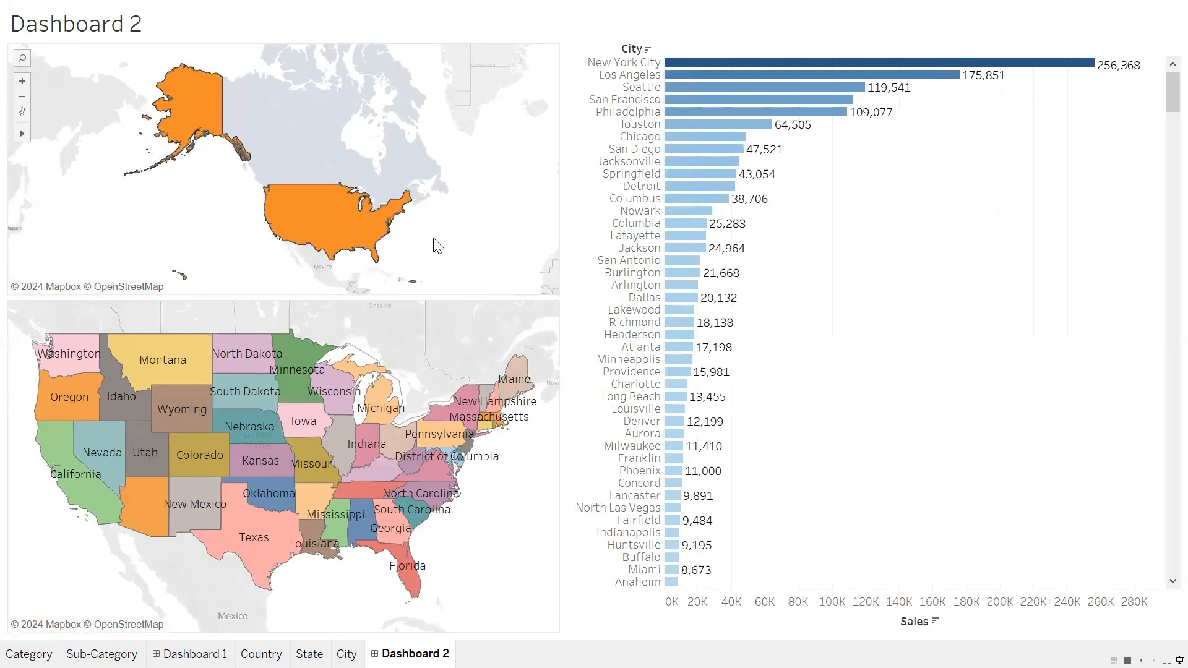
# Test the linked filters by selecting United States on the country map, and Texas and Florida in turn on the state map.
pyautogui.click(345, 238)
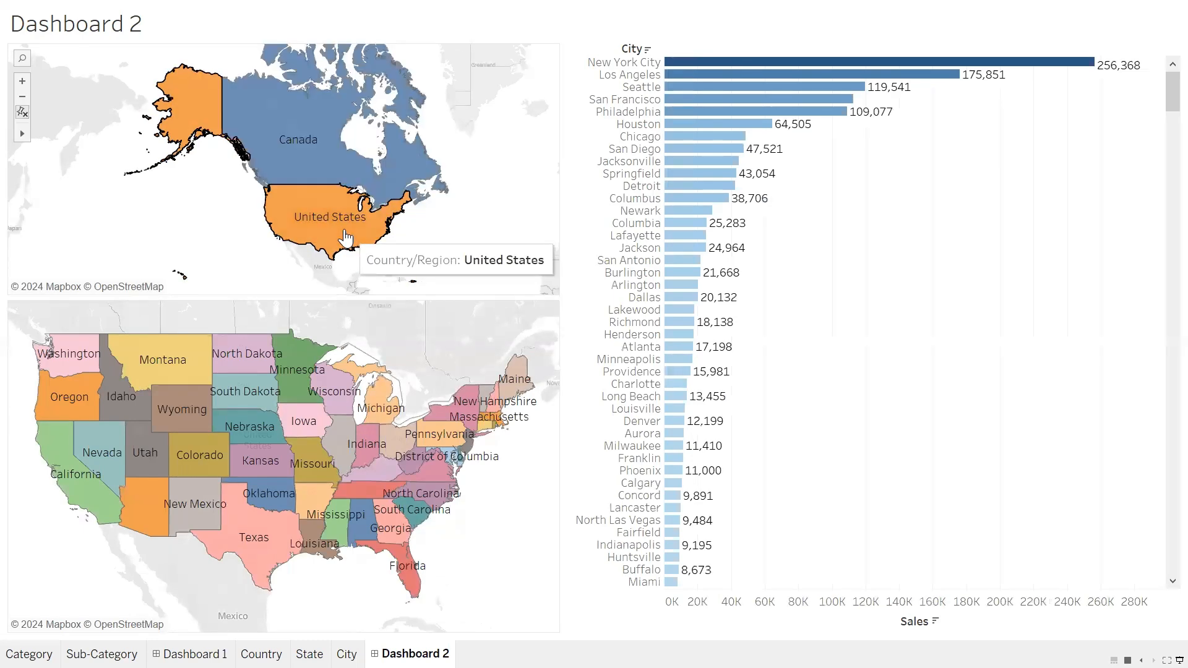
pyautogui.click(345, 237)
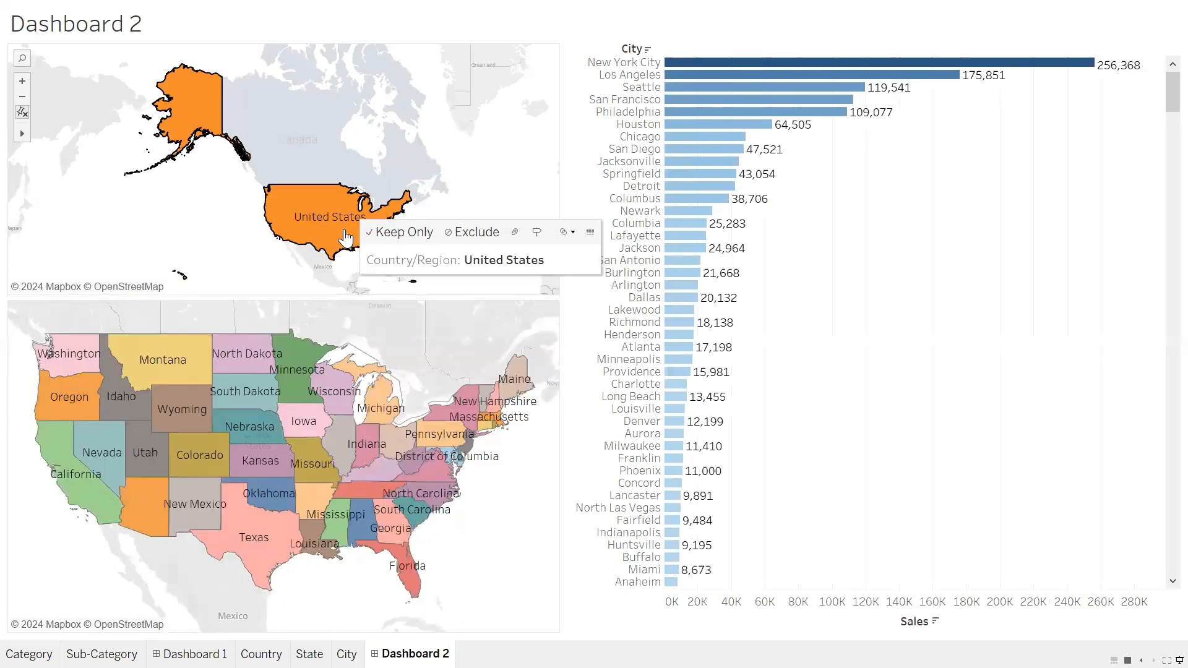
pyautogui.click(284, 540)
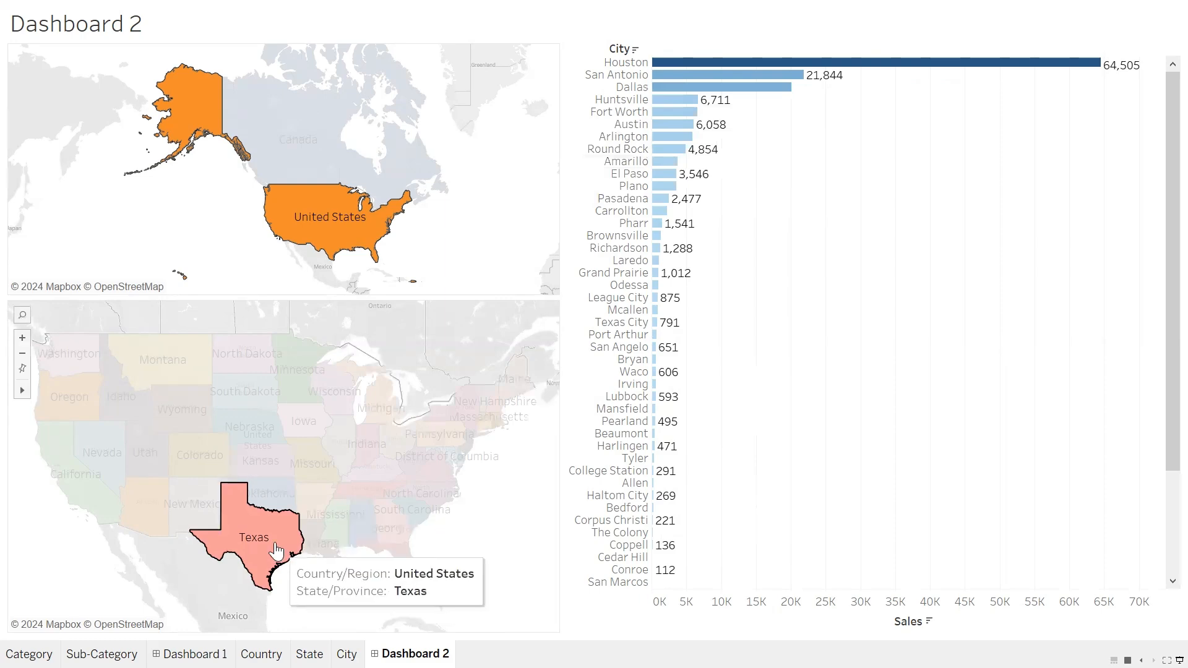
pyautogui.click(275, 572)
pyautogui.click(396, 560)
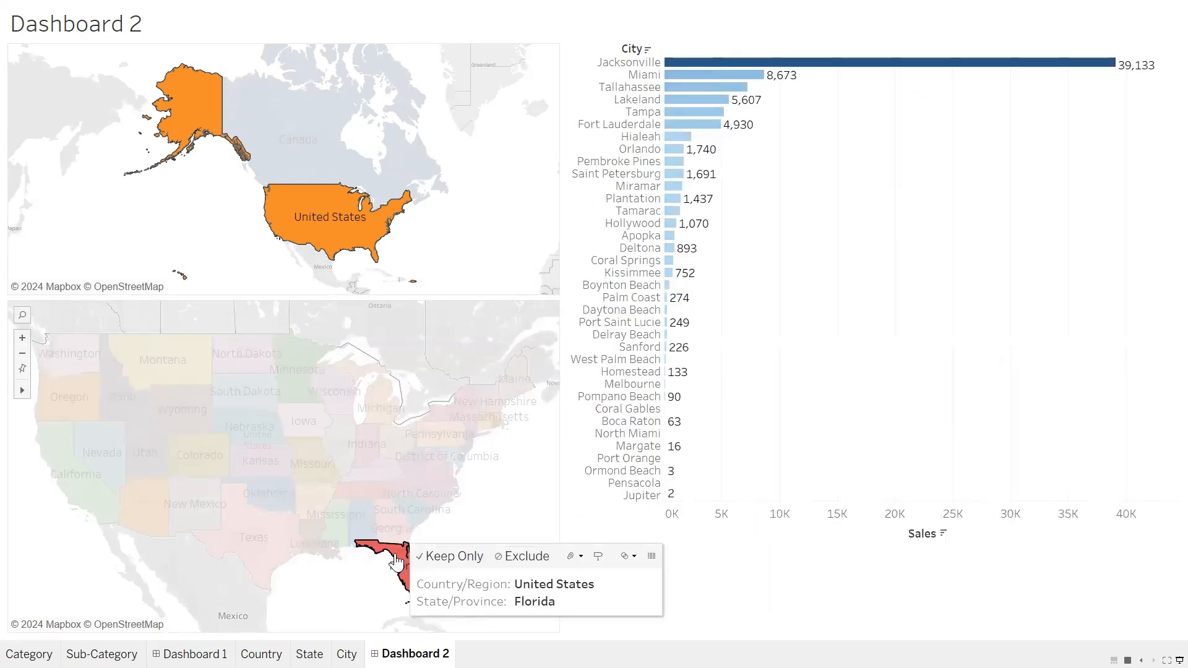
# Test the state filter by clearing Florida on the state map and selecting and clearing California and Kansas in turn.
pyautogui.click(396, 559)
pyautogui.click(78, 476)
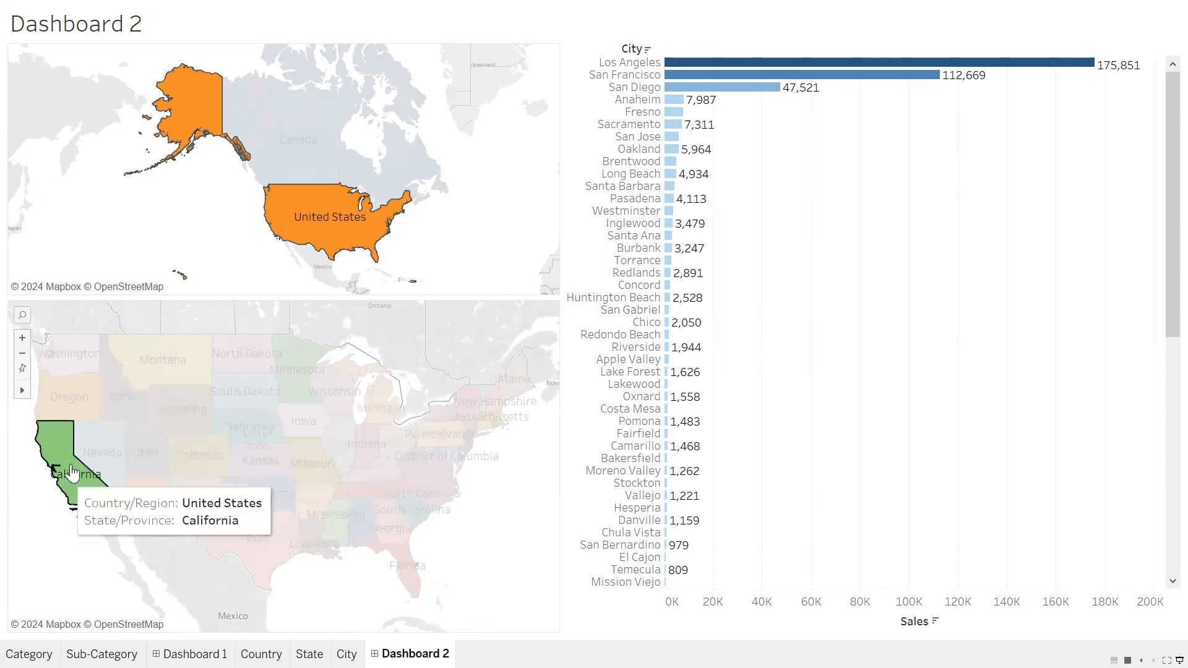
pyautogui.click(86, 489)
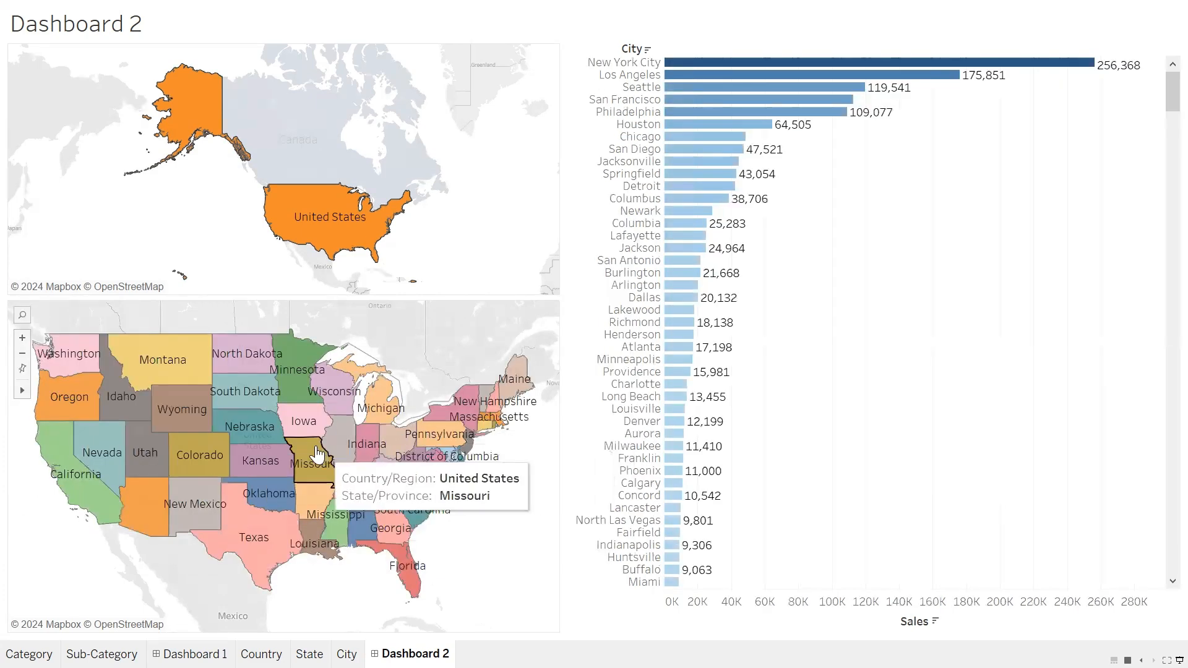
pyautogui.click(275, 461)
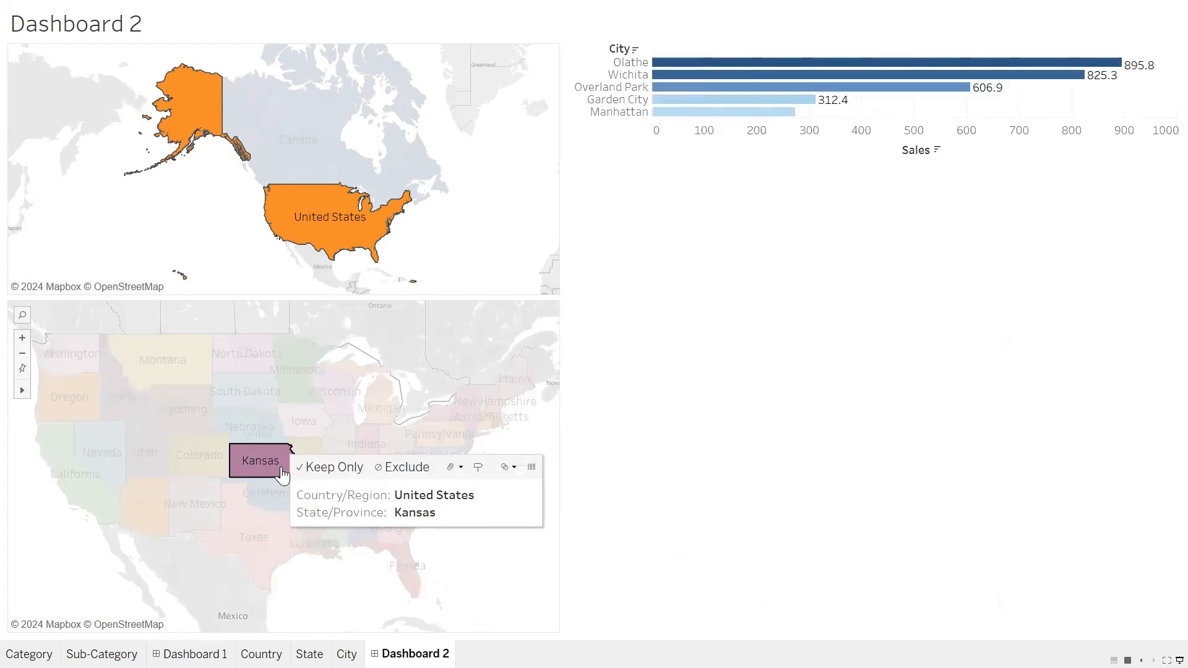
pyautogui.click(277, 464)
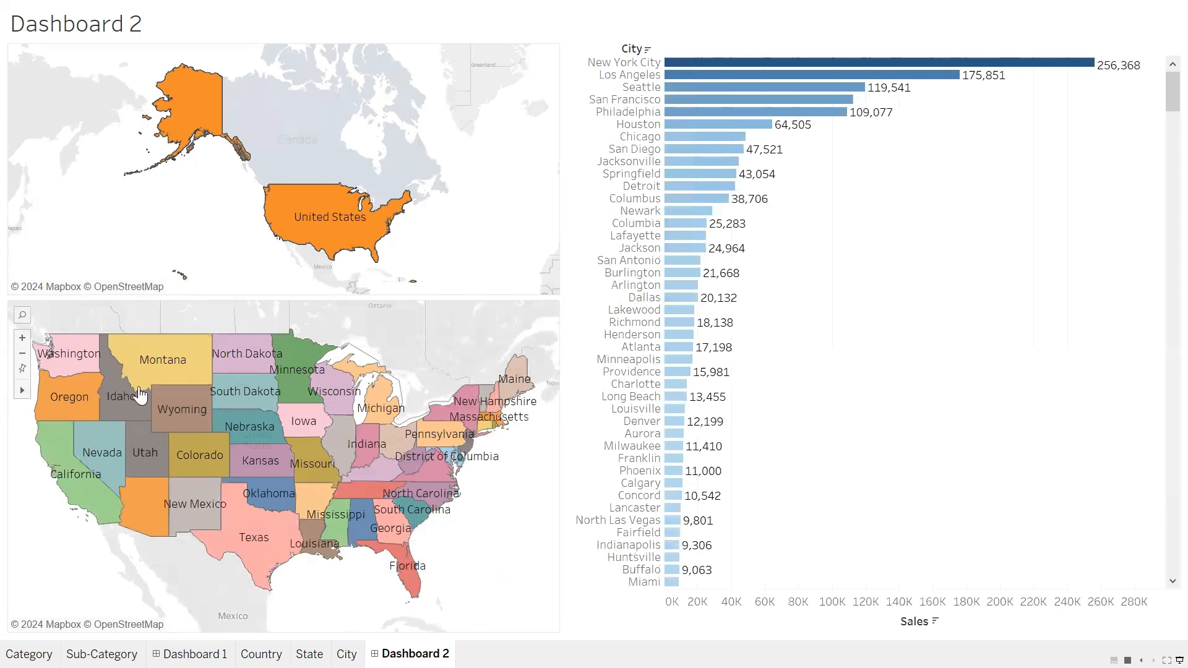
# Toggle United States on the country map, select Canada instead, and select and clear Ontario to check the city sales chart.
pyautogui.click(317, 243)
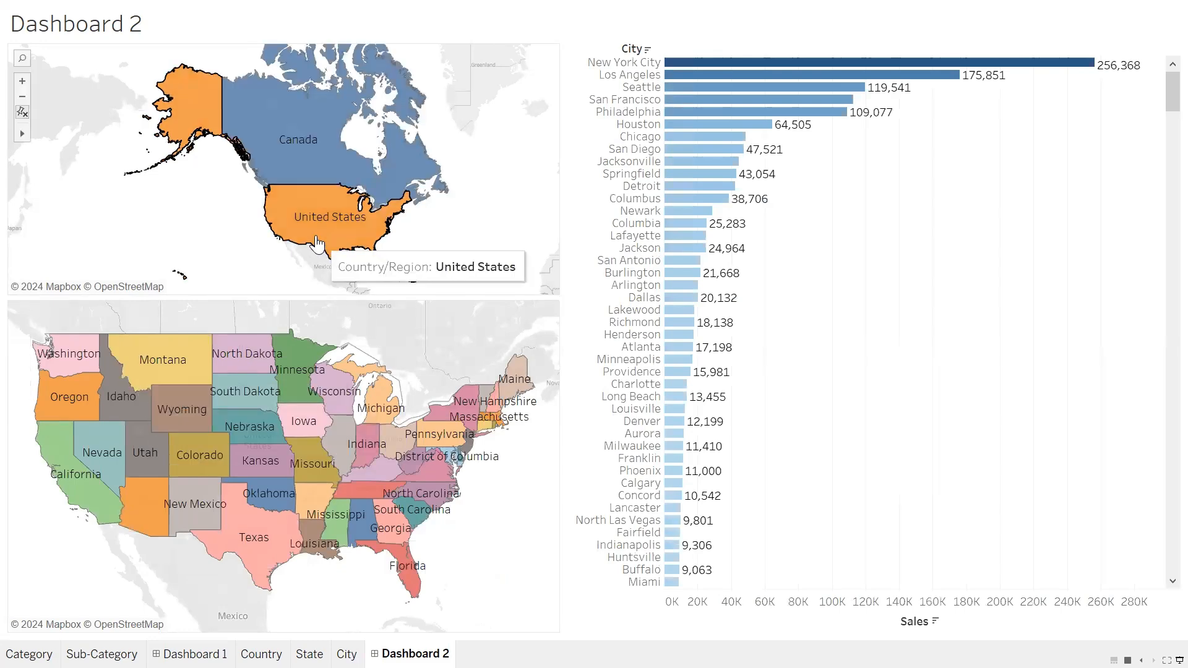
pyautogui.click(316, 244)
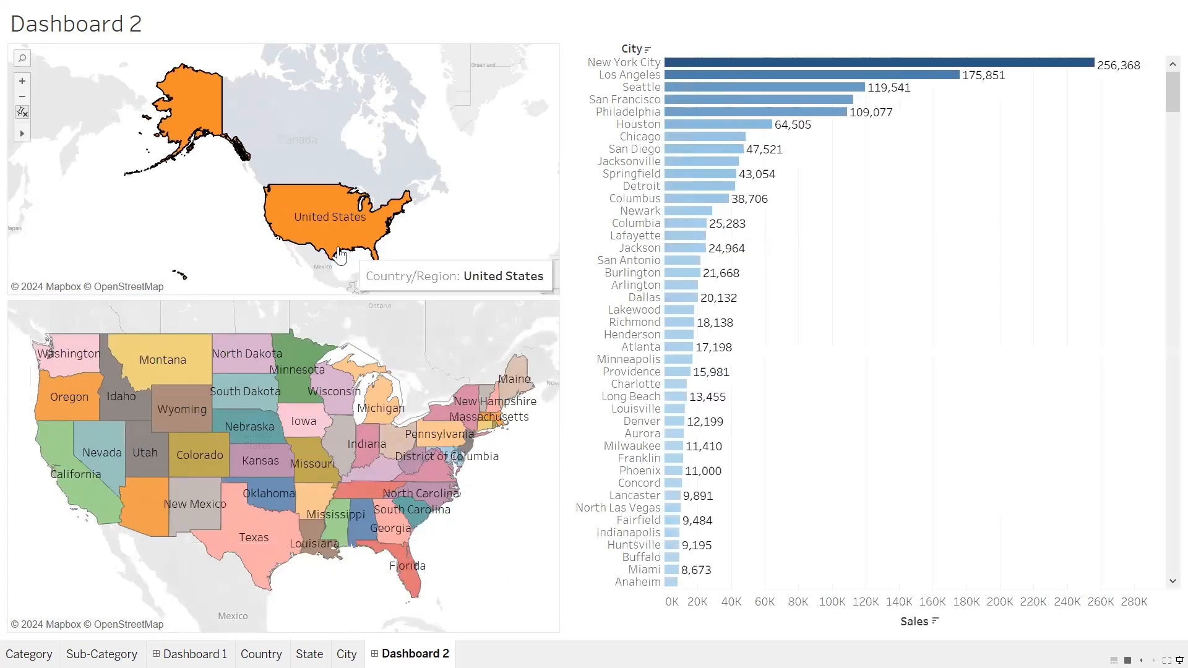
pyautogui.click(323, 173)
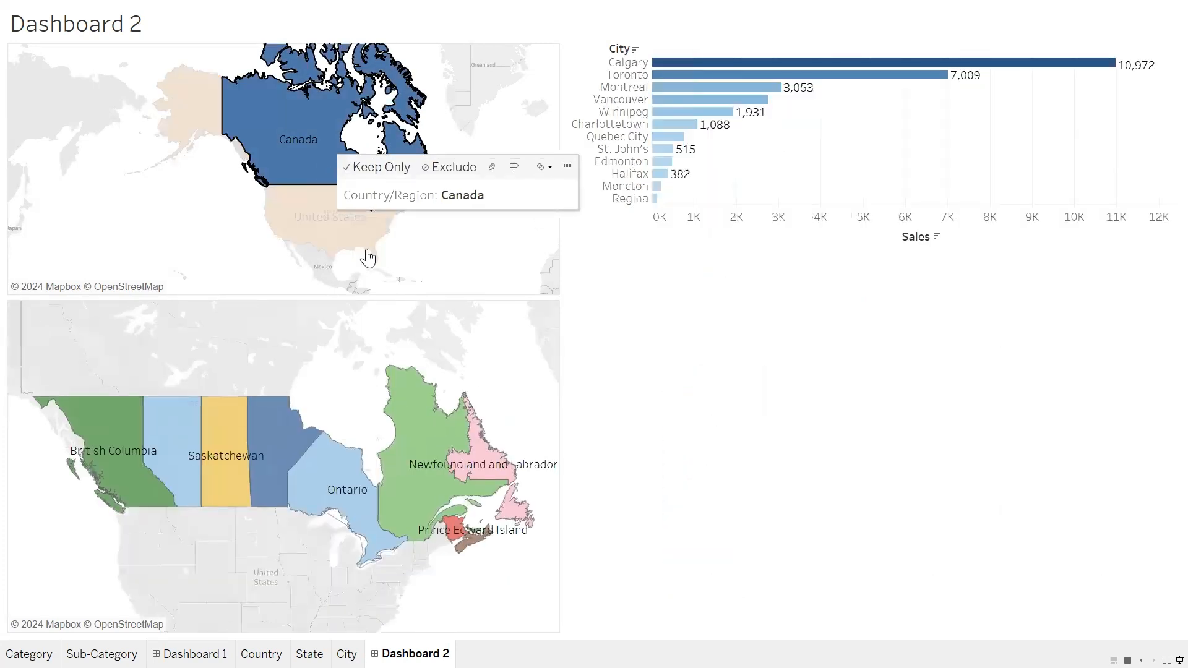
pyautogui.click(337, 485)
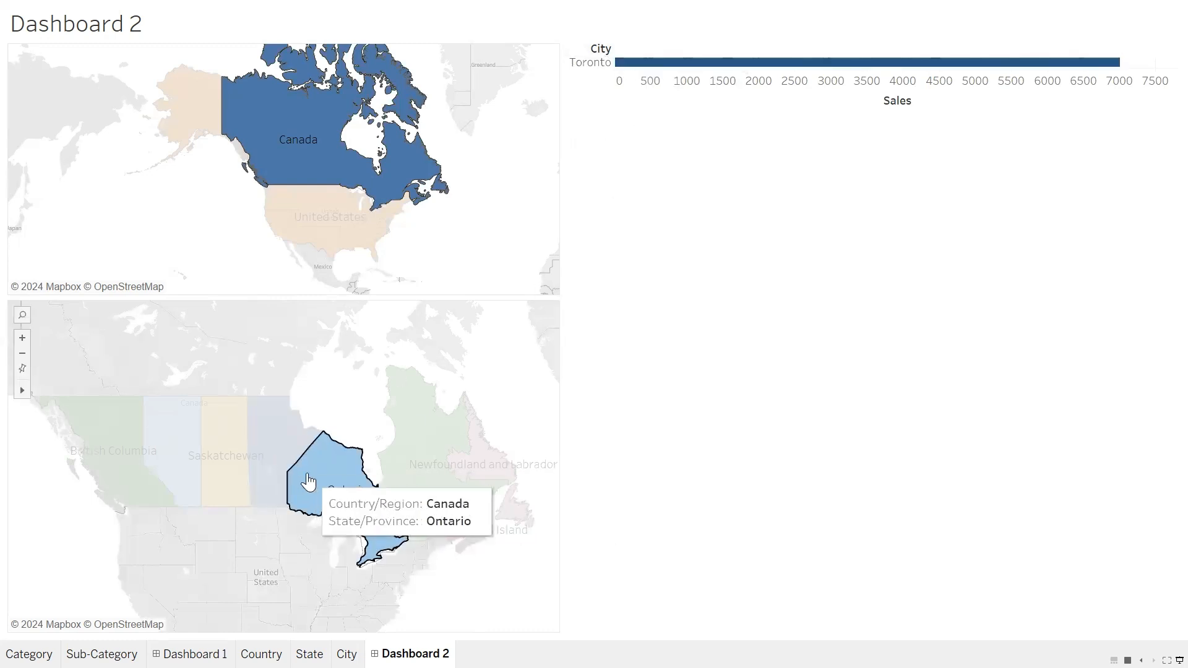
pyautogui.moveTo(658, 67)
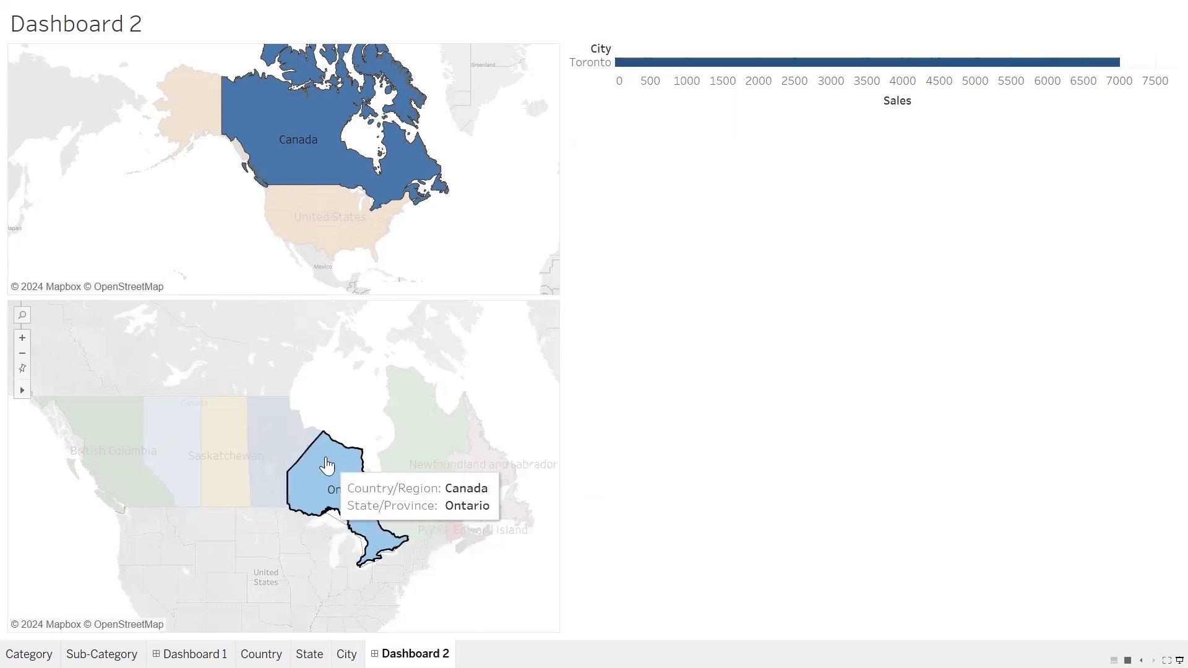
pyautogui.click(325, 485)
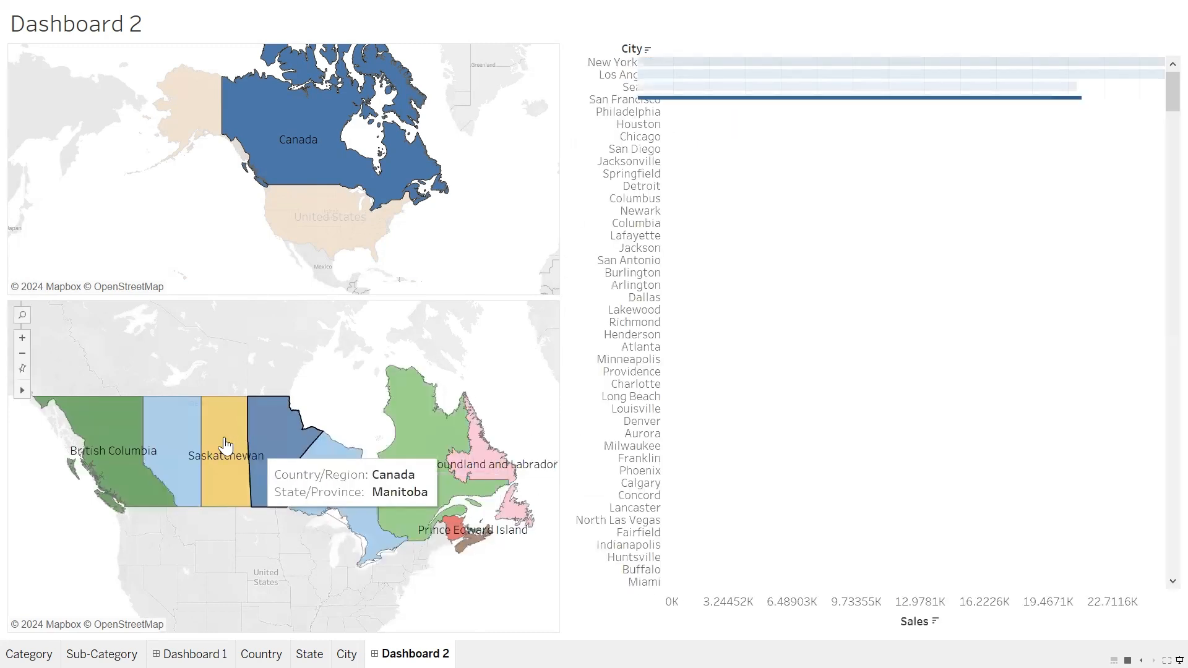
# Select and clear British Columbia on the state map, and look through the cities listed in the sales chart.
pyautogui.click(137, 479)
pyautogui.click(136, 479)
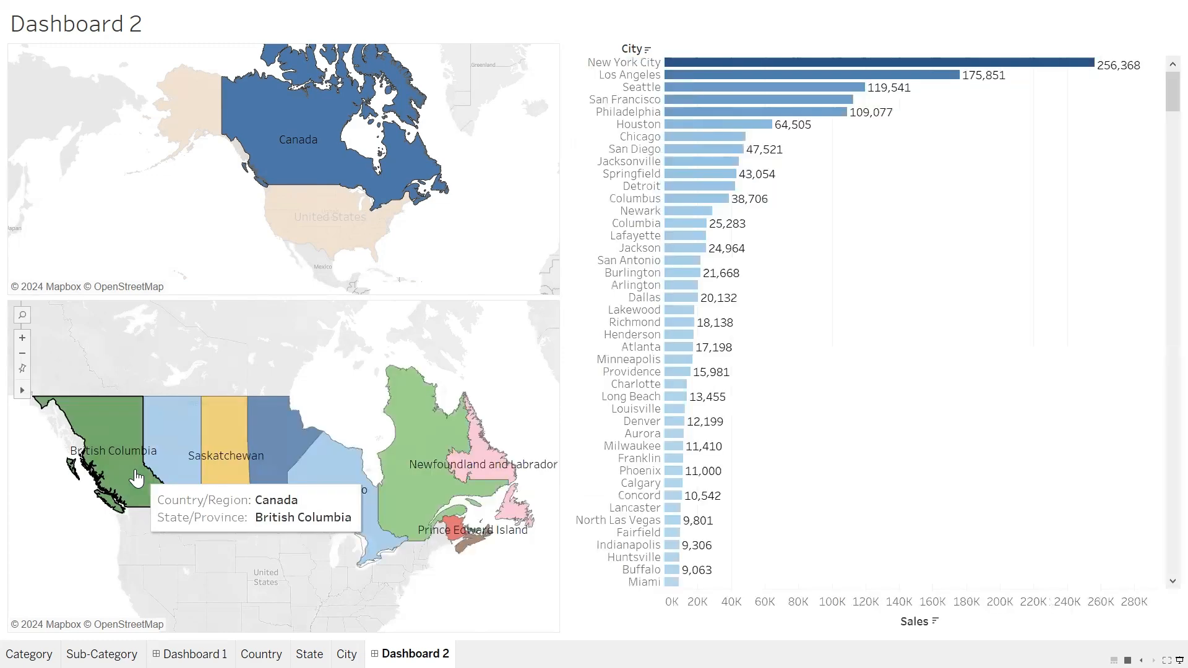
pyautogui.scroll(-5, 873, 353)
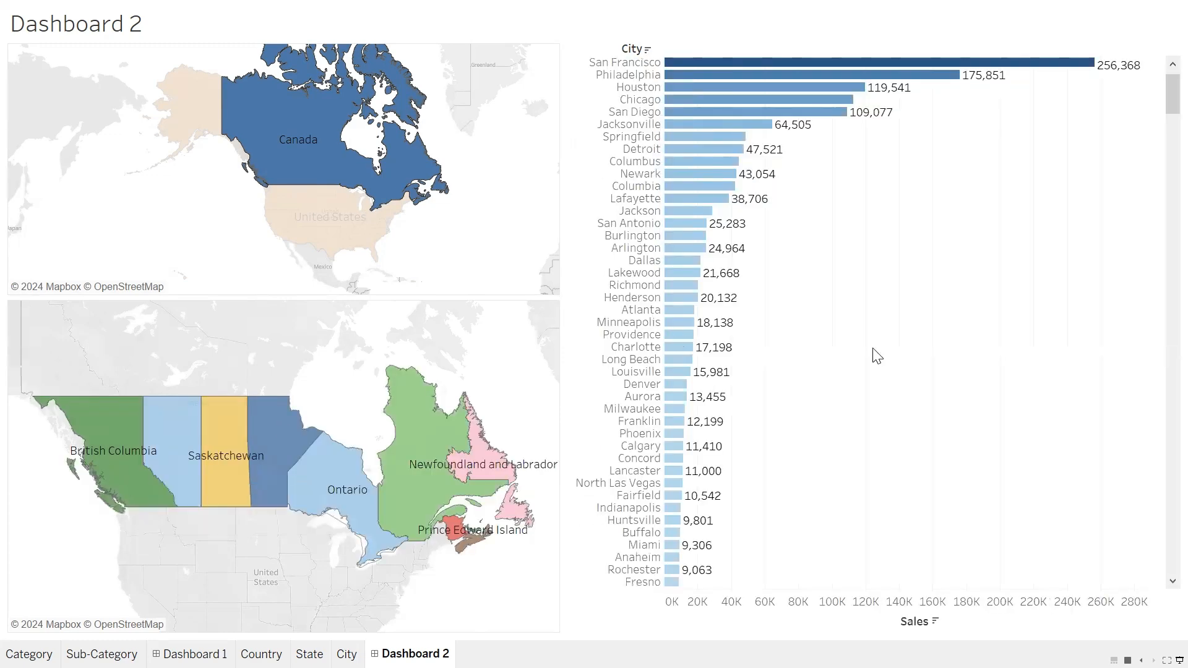
pyautogui.scroll(5, 874, 353)
pyautogui.scroll(-3, 869, 355)
pyautogui.scroll(3, 869, 355)
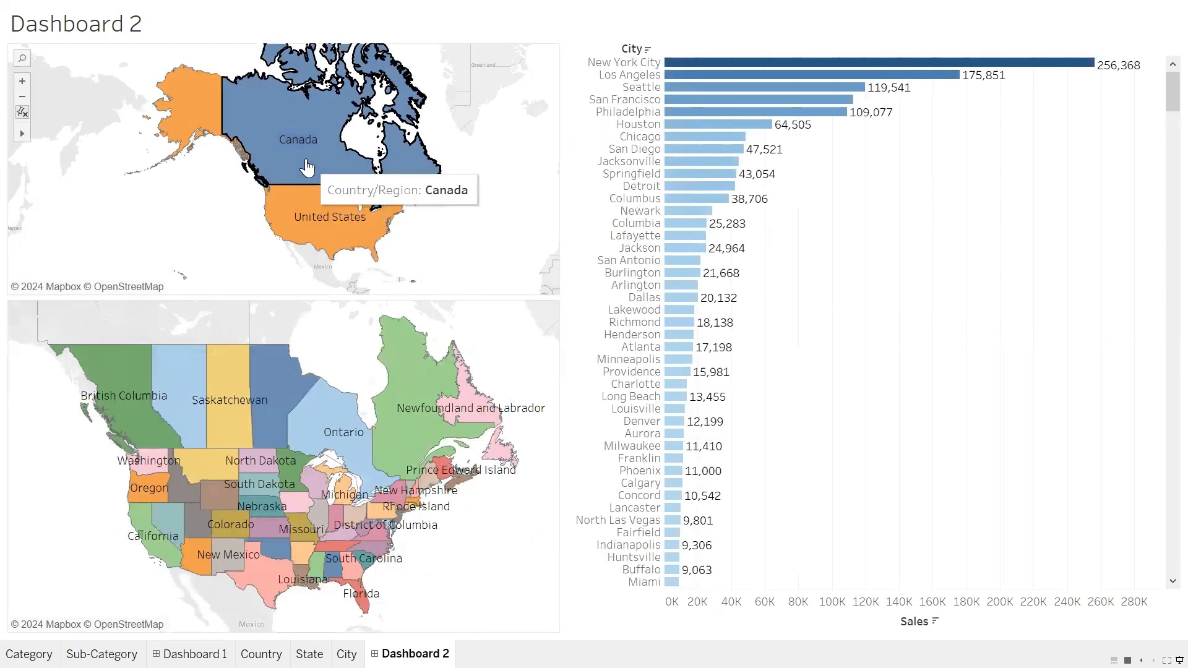
# Select Canada on the country map, select and clear Alberta, and review the city sales chart with no province selected.
pyautogui.click(308, 167)
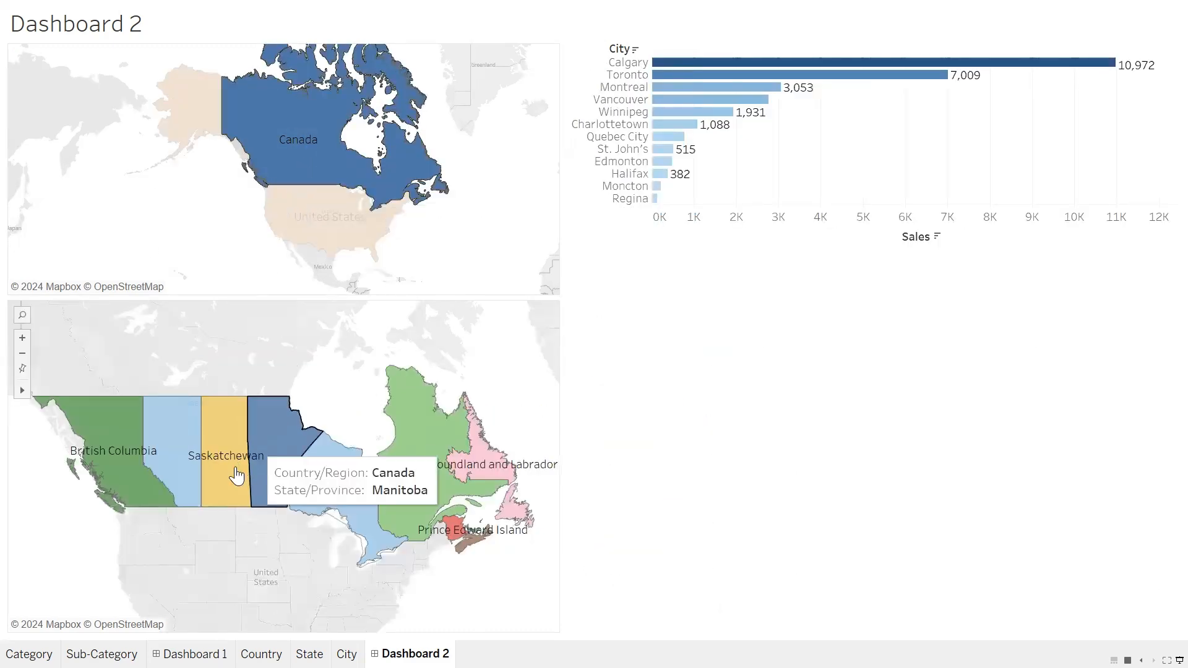
pyautogui.click(180, 478)
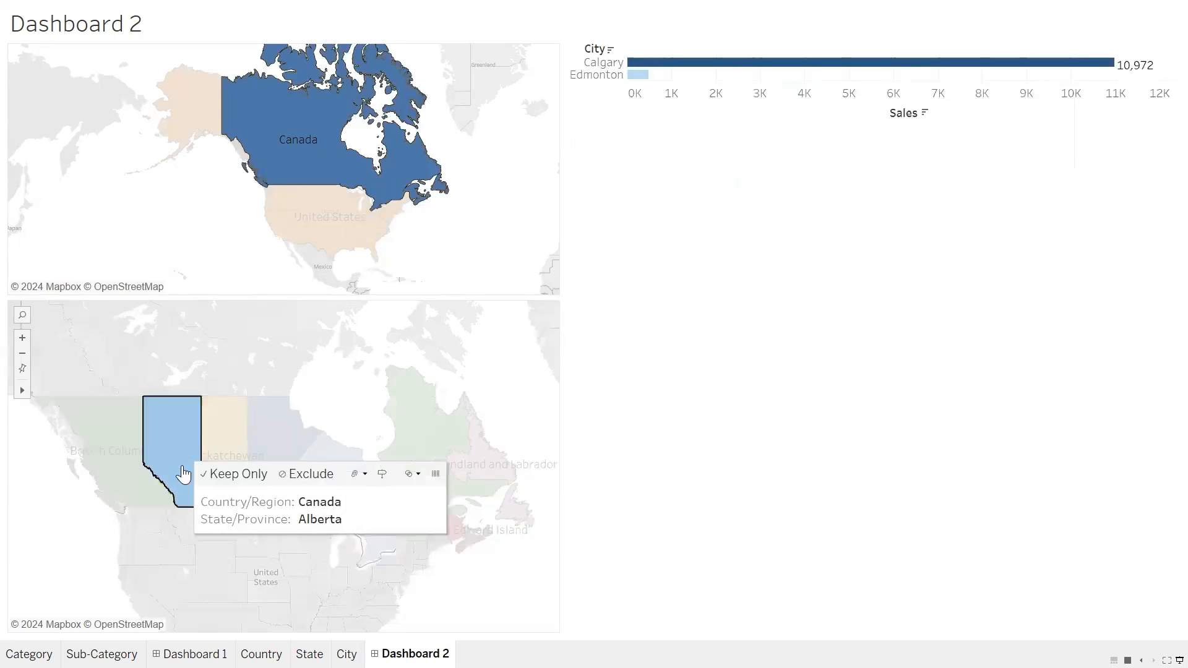
pyautogui.click(166, 473)
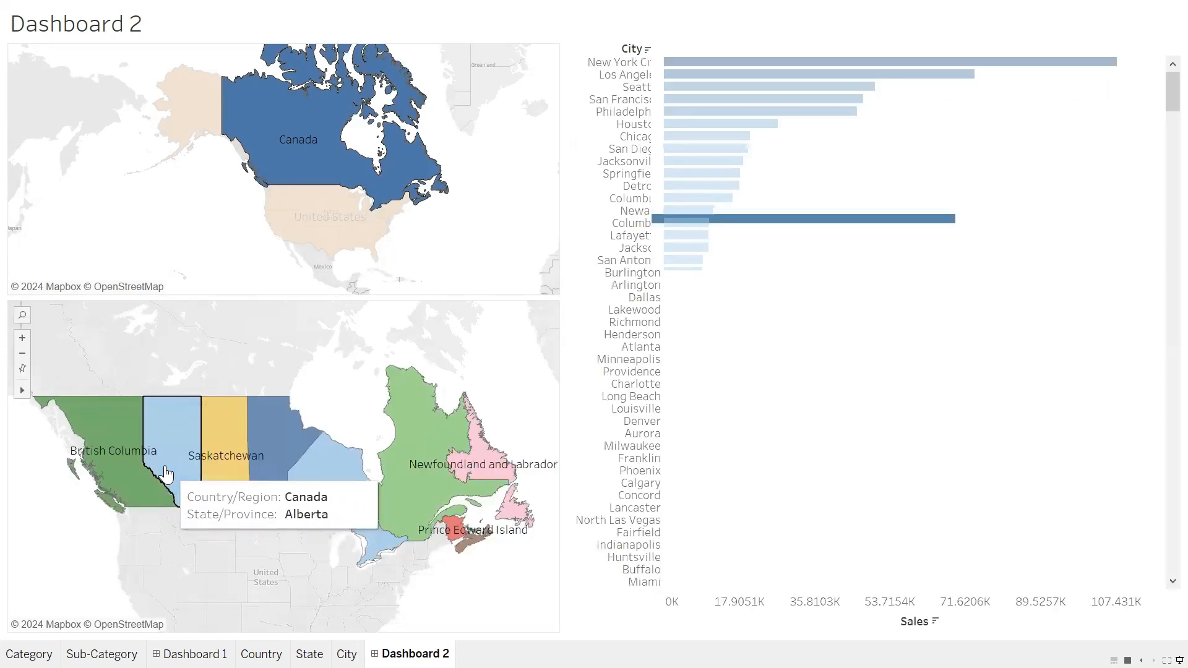
pyautogui.scroll(-10, 746, 317)
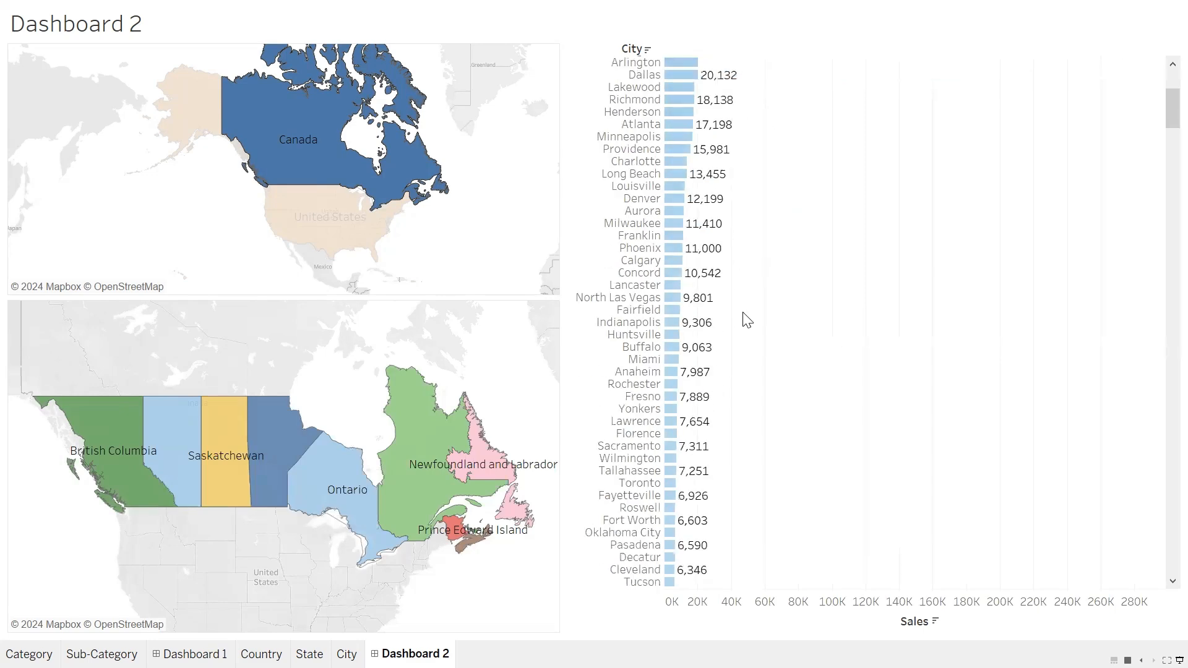
pyautogui.scroll(5, 727, 310)
pyautogui.scroll(5, 728, 311)
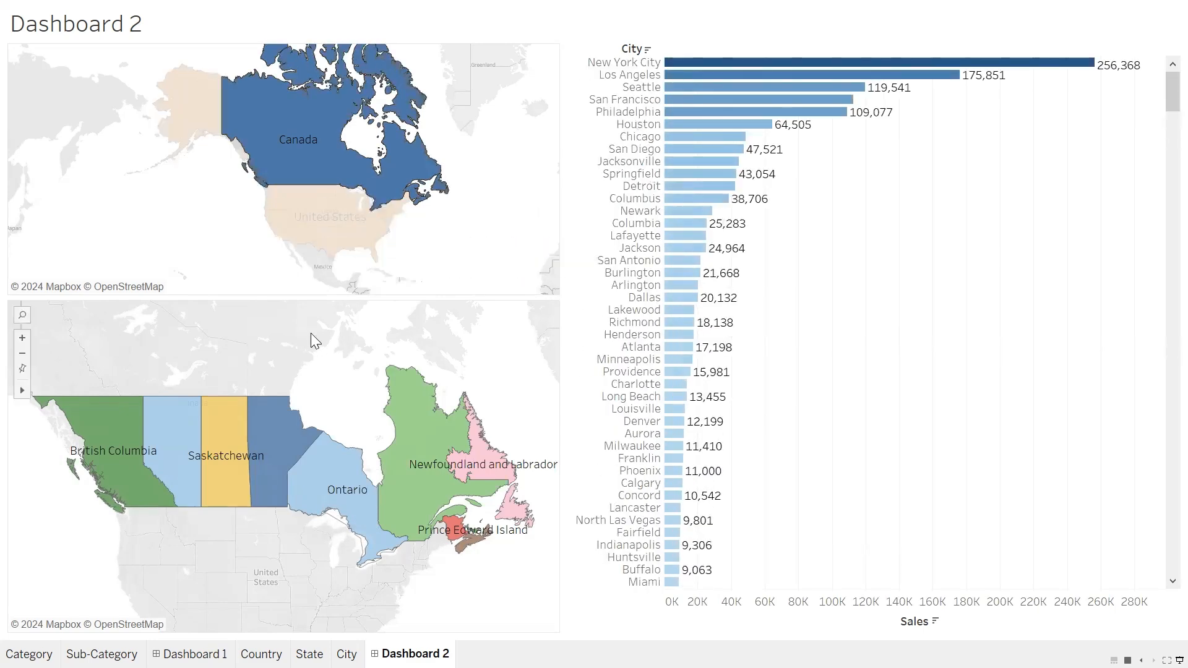
# Select and clear Ontario, clear the country map selection, and leave presentation mode.
pyautogui.click(324, 482)
pyautogui.click(324, 482)
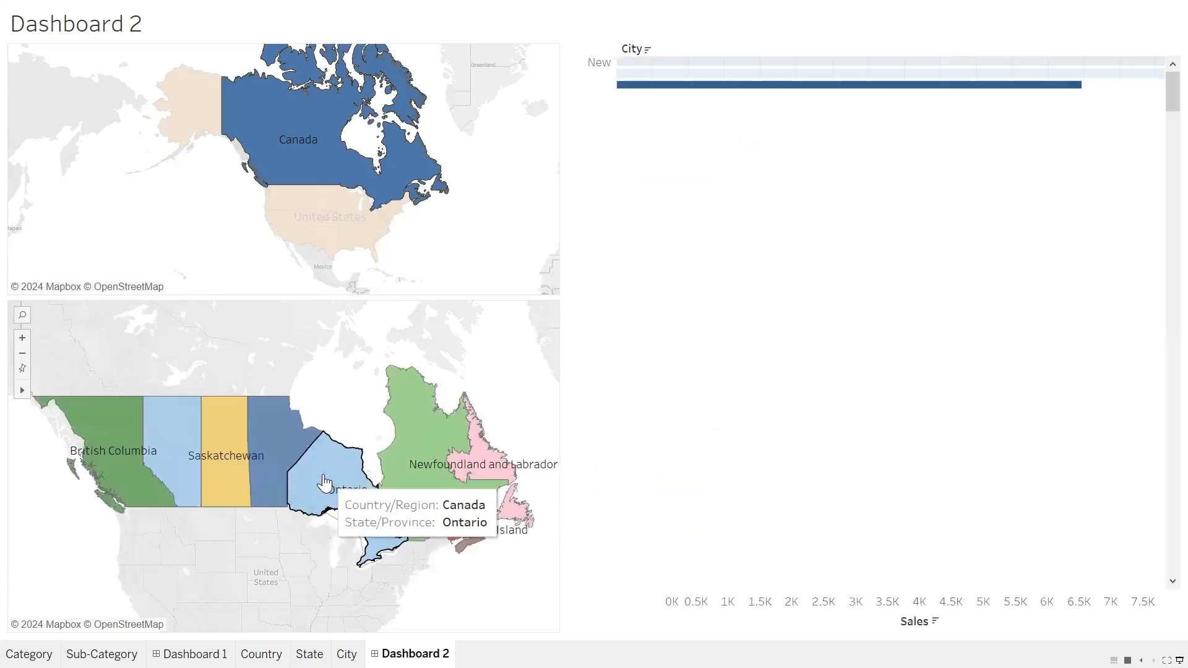
pyautogui.click(318, 215)
pyautogui.click(498, 254)
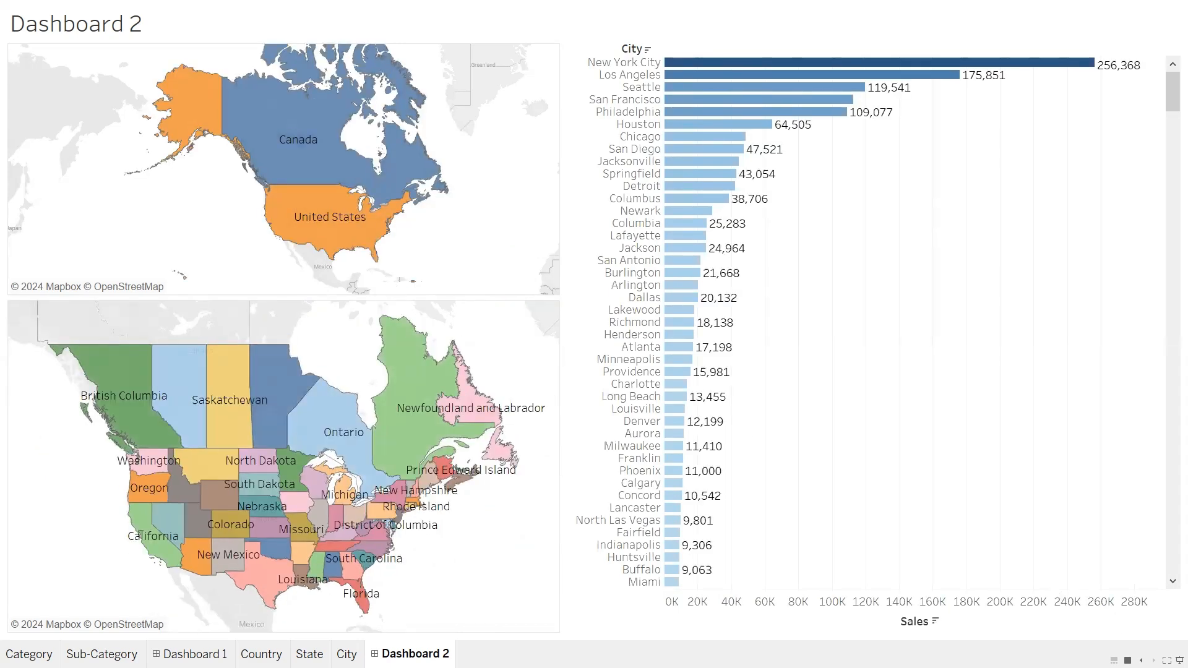
pyautogui.click(1179, 660)
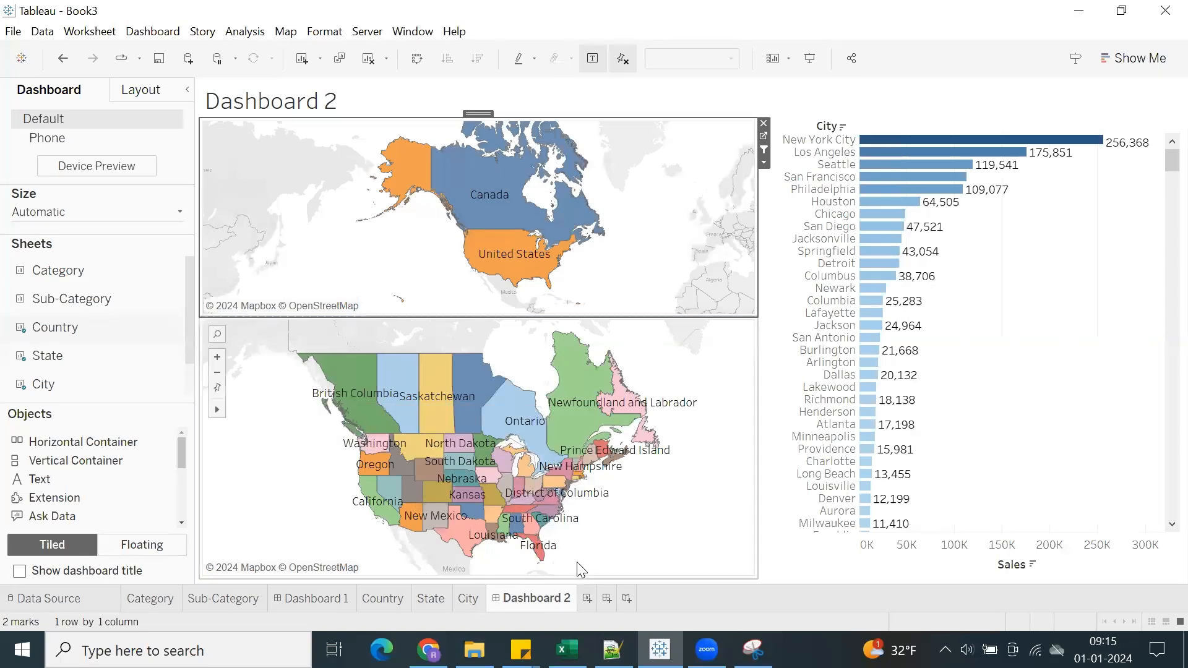
# Edit the Filter3 action from State to City so that clearing the selection excludes all values.
pyautogui.moveTo(487, 194)
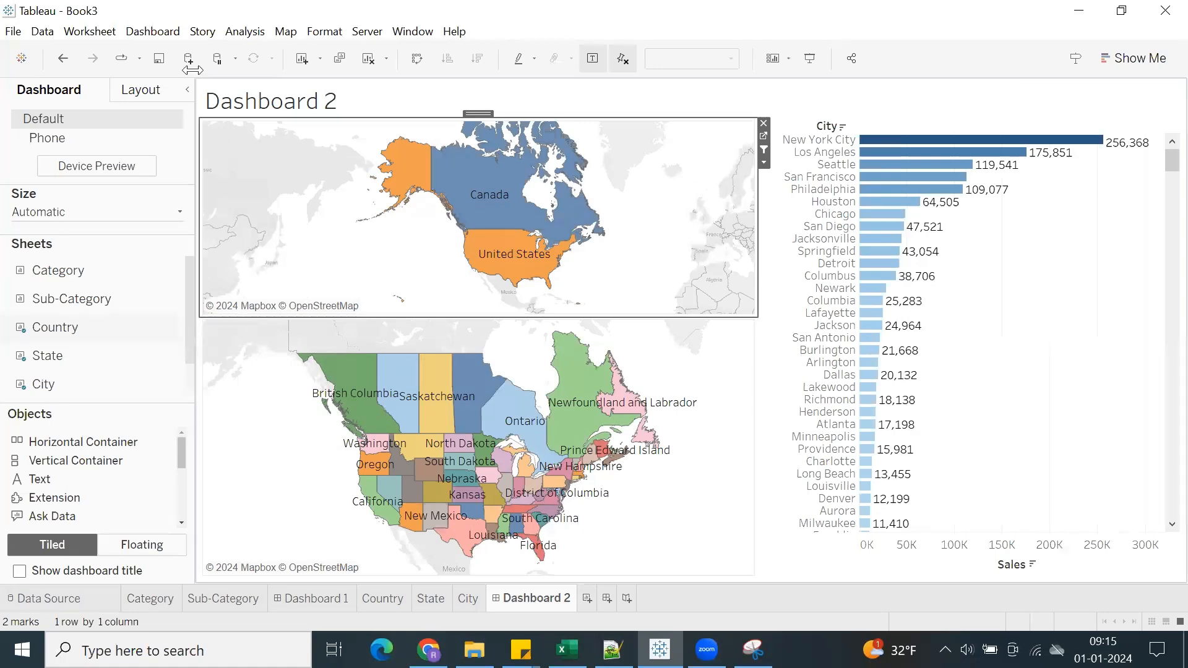
pyautogui.click(172, 33)
pyautogui.click(219, 269)
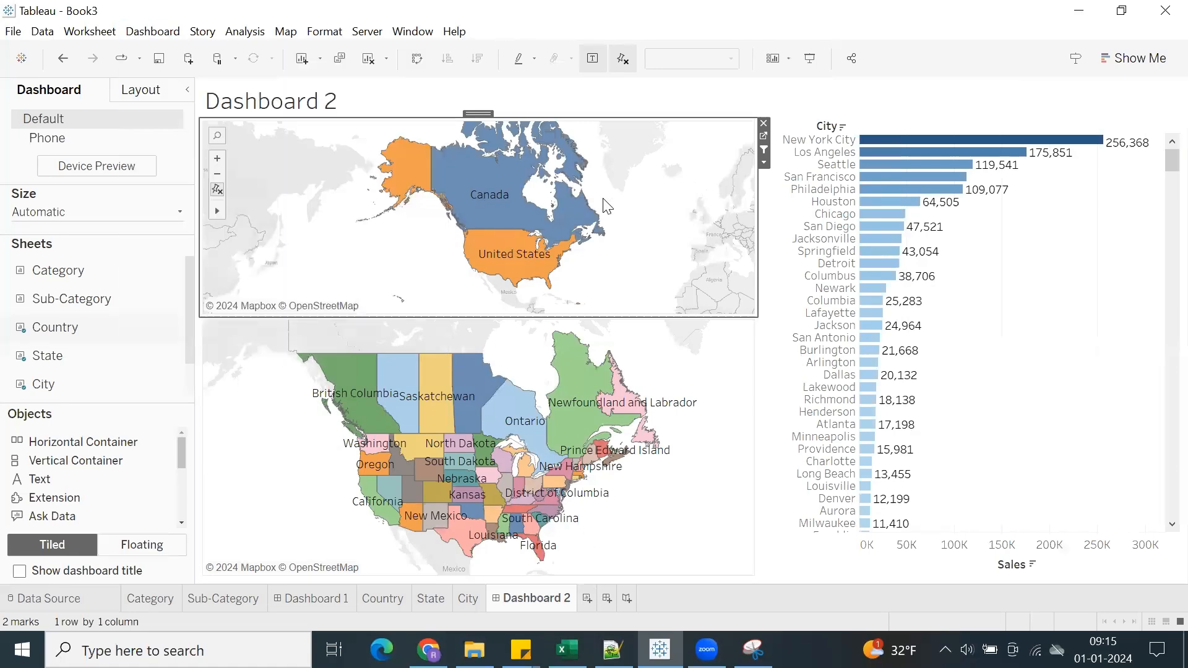
pyautogui.click(477, 320)
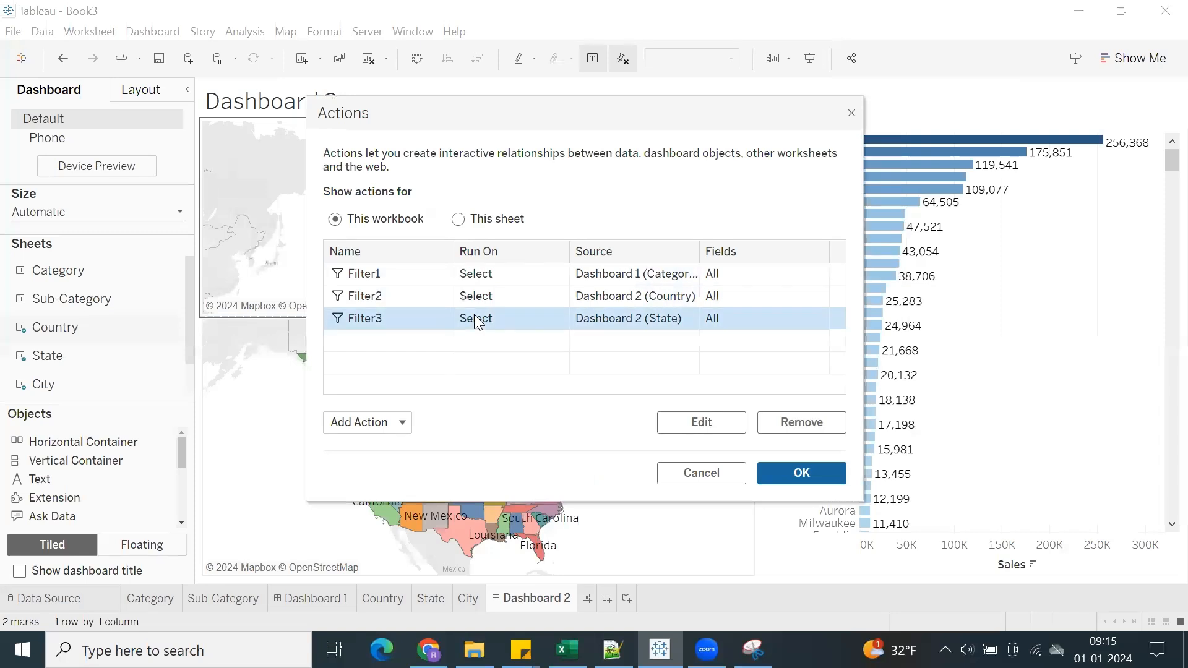
pyautogui.doubleClick(476, 320)
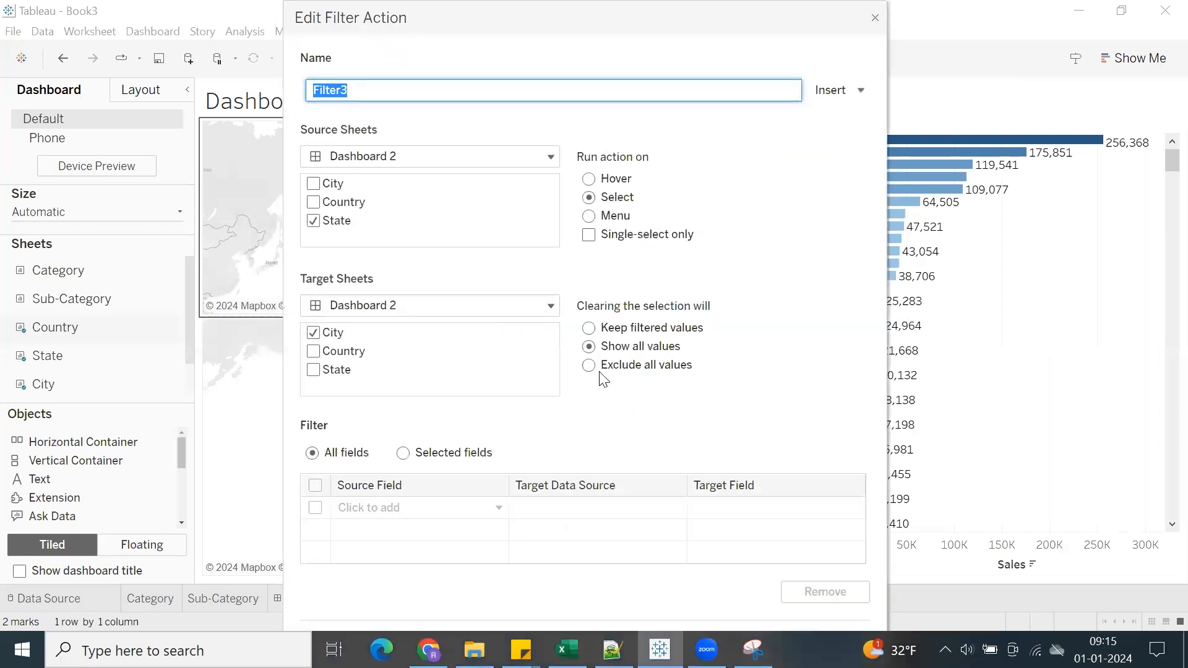
pyautogui.click(590, 366)
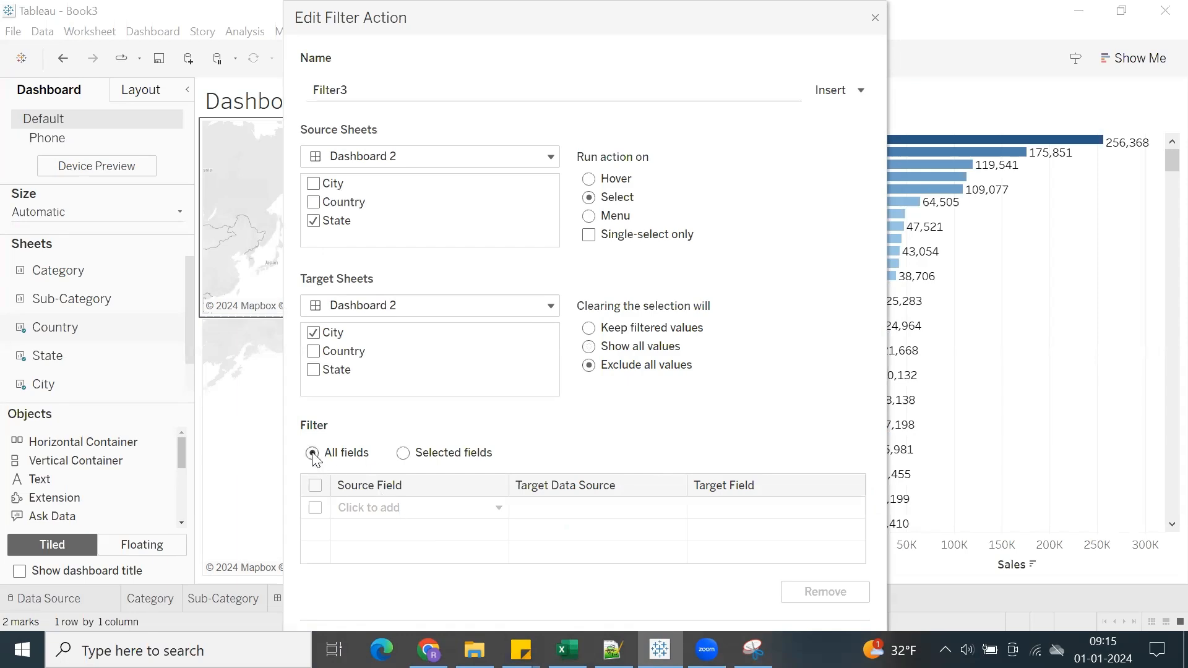
pyautogui.press('Return')
pyautogui.click(800, 474)
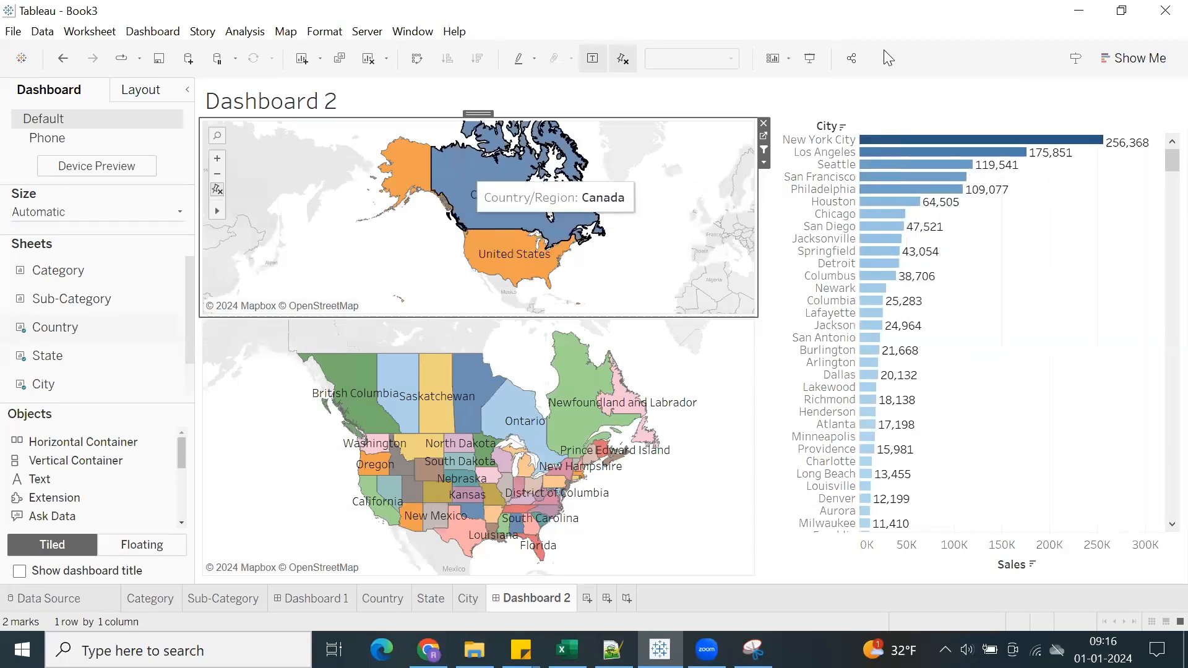
# Present the dashboard, select United States on the country map, and select and clear Texas to test the edited action.
pyautogui.click(809, 59)
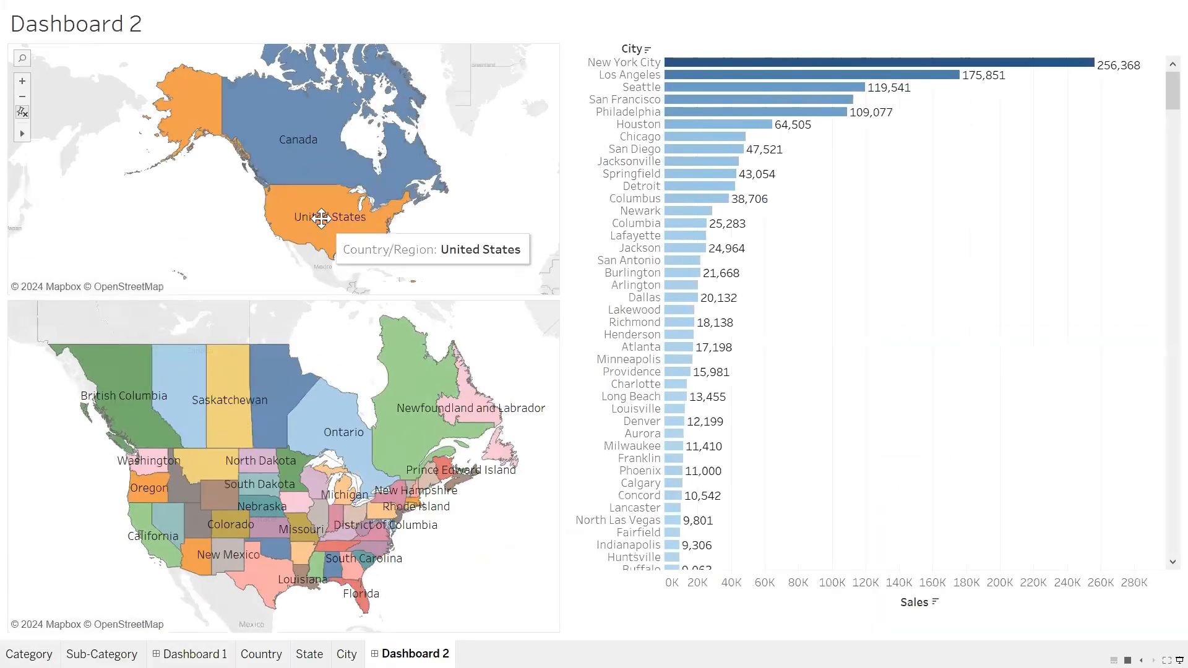
pyautogui.click(321, 220)
pyautogui.click(326, 245)
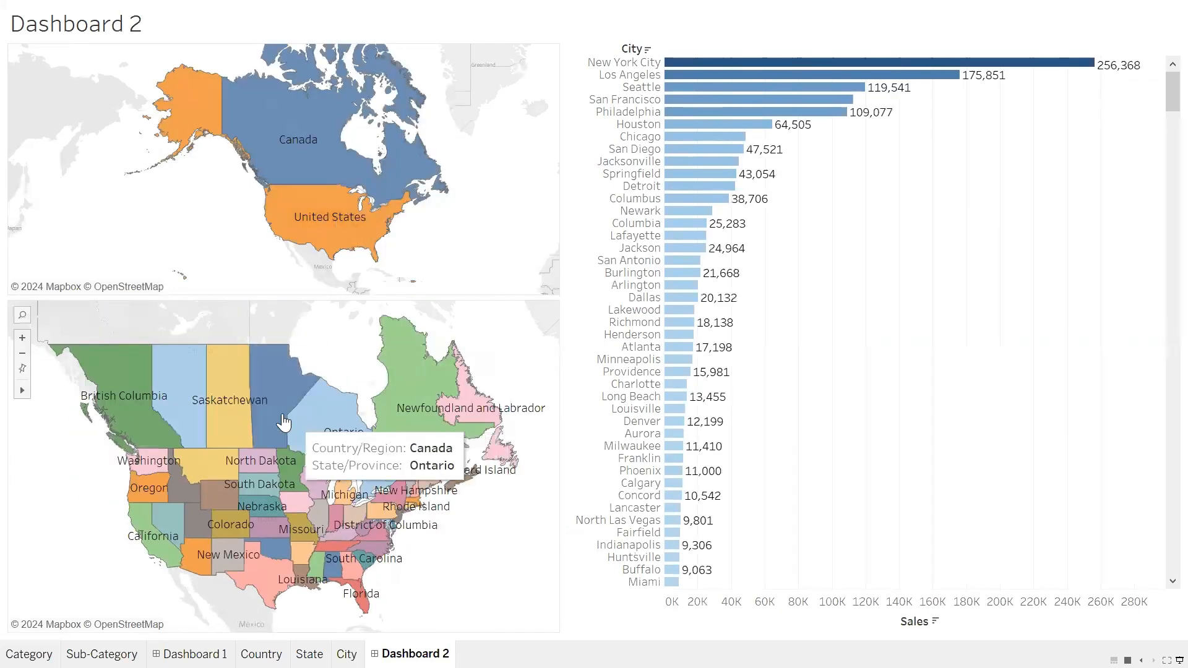
pyautogui.click(327, 255)
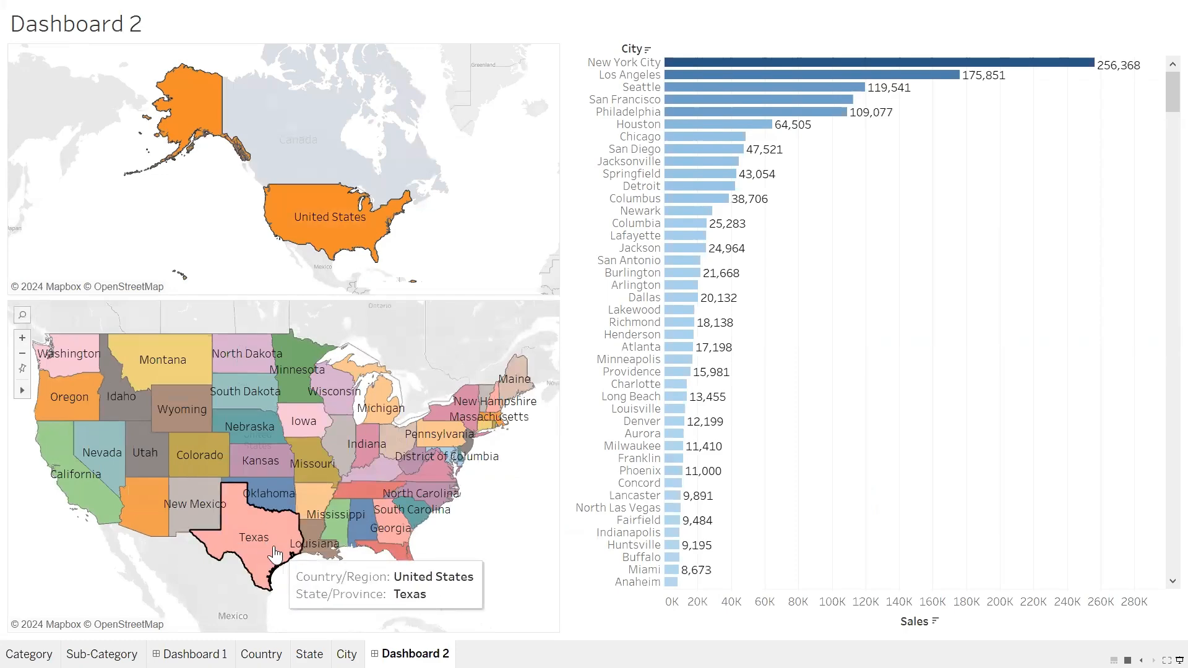
pyautogui.click(275, 552)
pyautogui.click(275, 553)
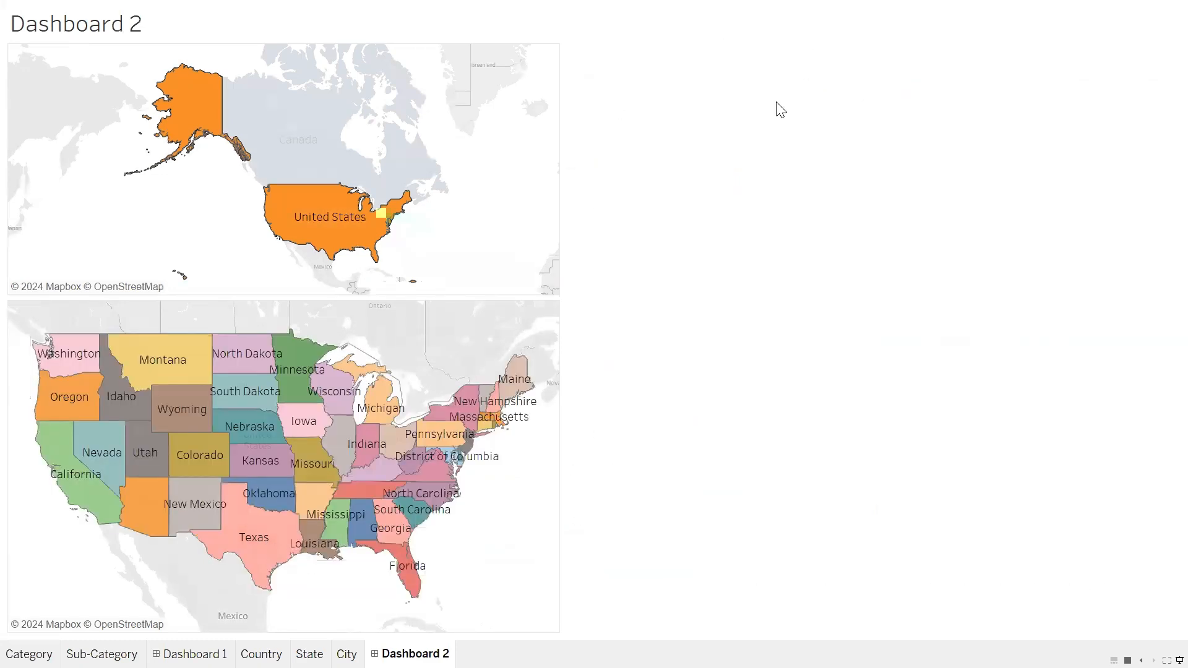
# Clear and reselect United States on the country map, and select Texas and Florida in turn to check their city sales.
pyautogui.click(334, 238)
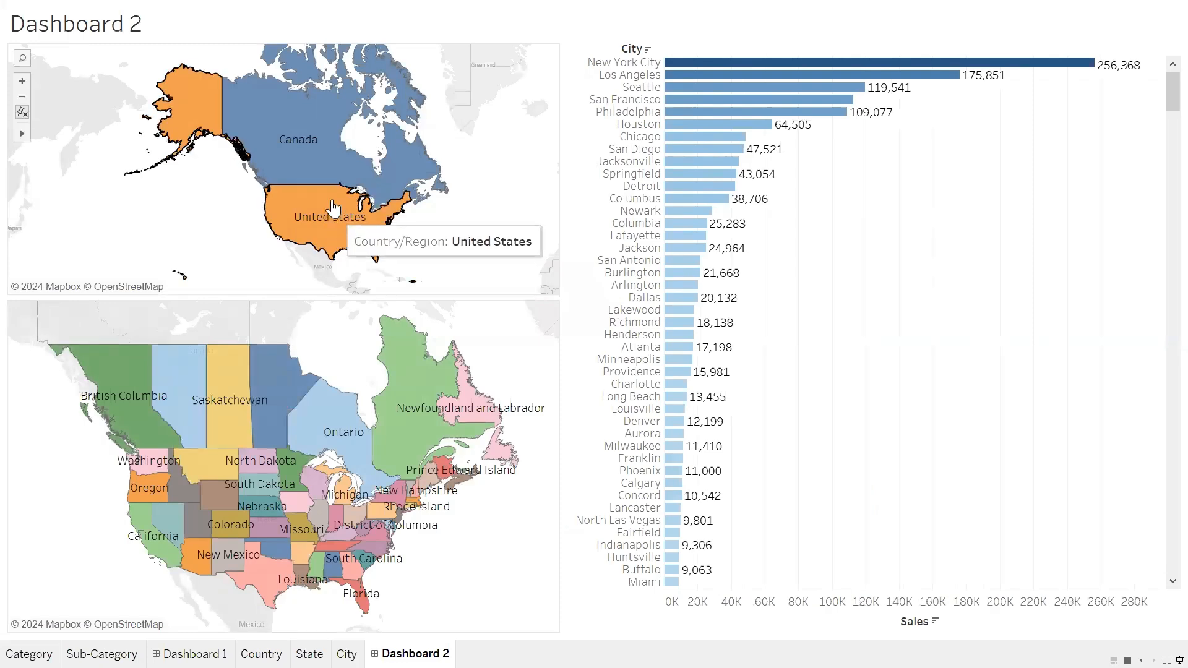
pyautogui.click(342, 235)
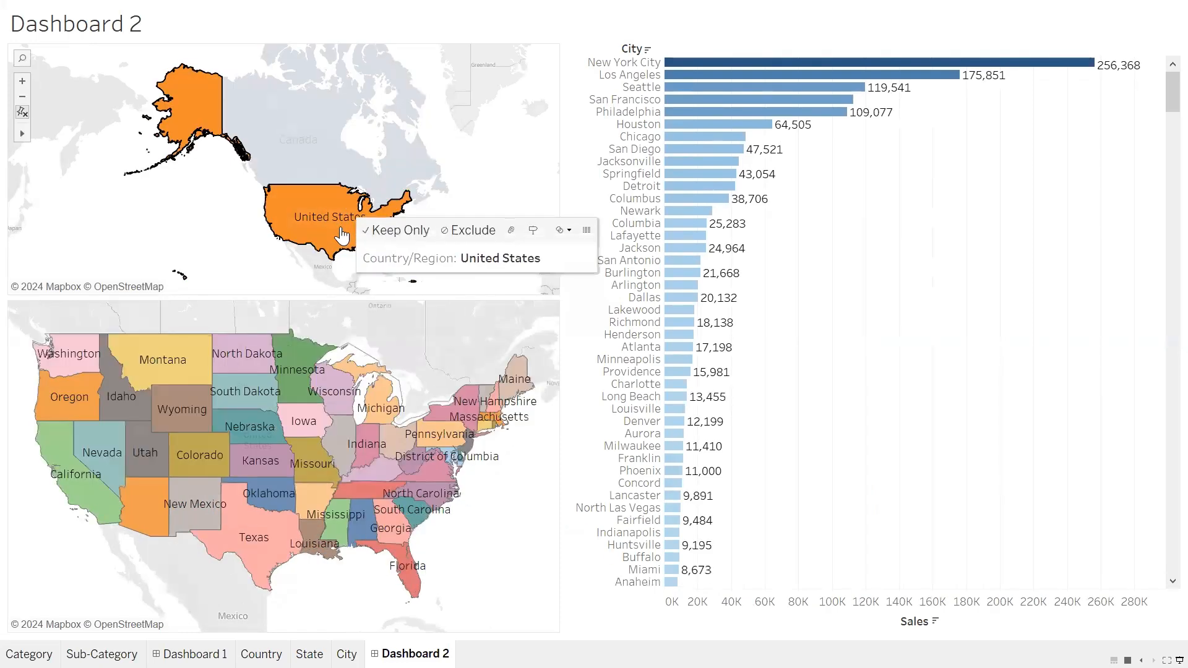
pyautogui.click(263, 538)
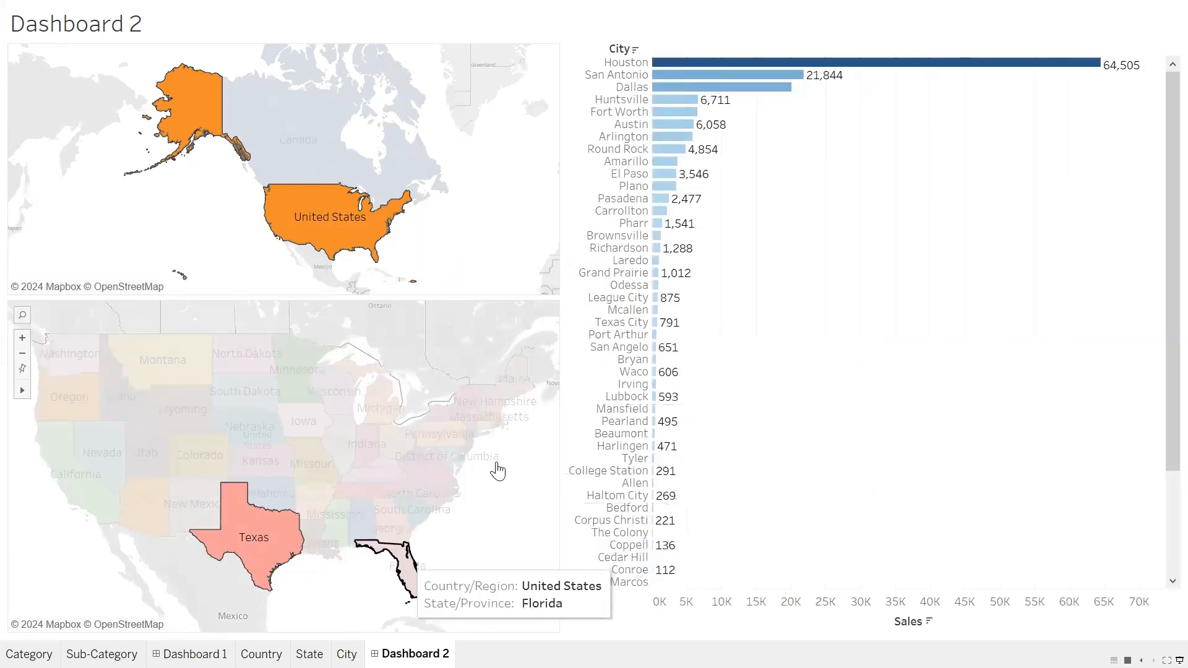
pyautogui.click(404, 570)
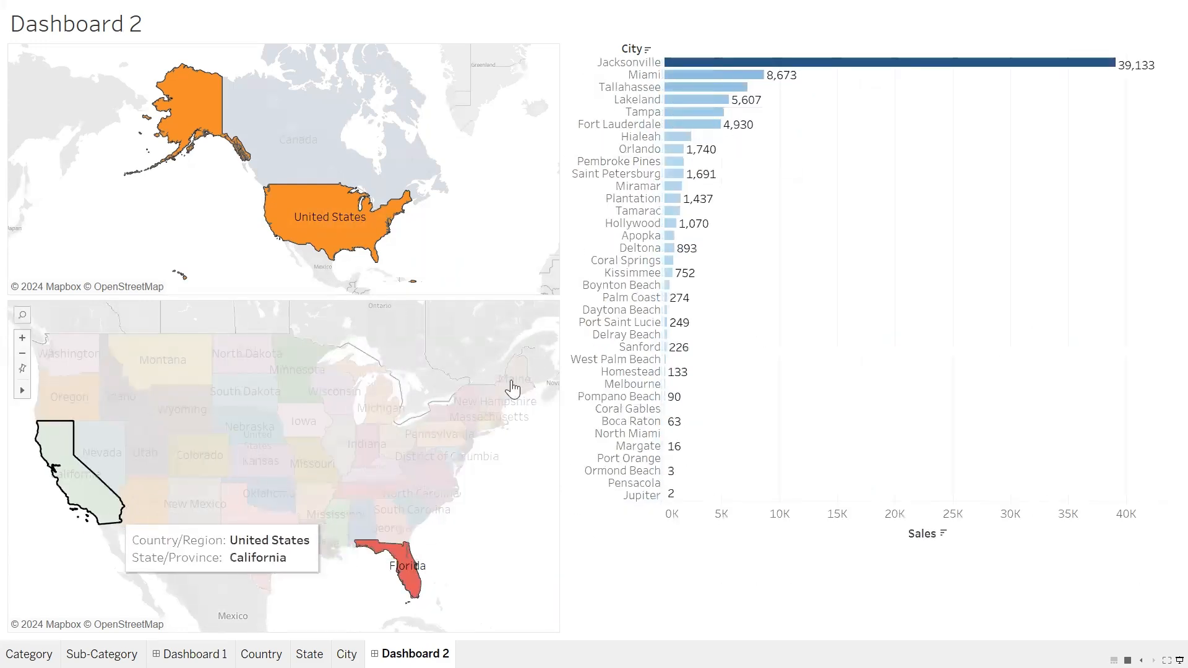
# Test the state filter by selecting California, Alabama, Colorado and Wyoming in turn, clear the selection, and leave presentation mode.
pyautogui.click(112, 517)
pyautogui.click(85, 505)
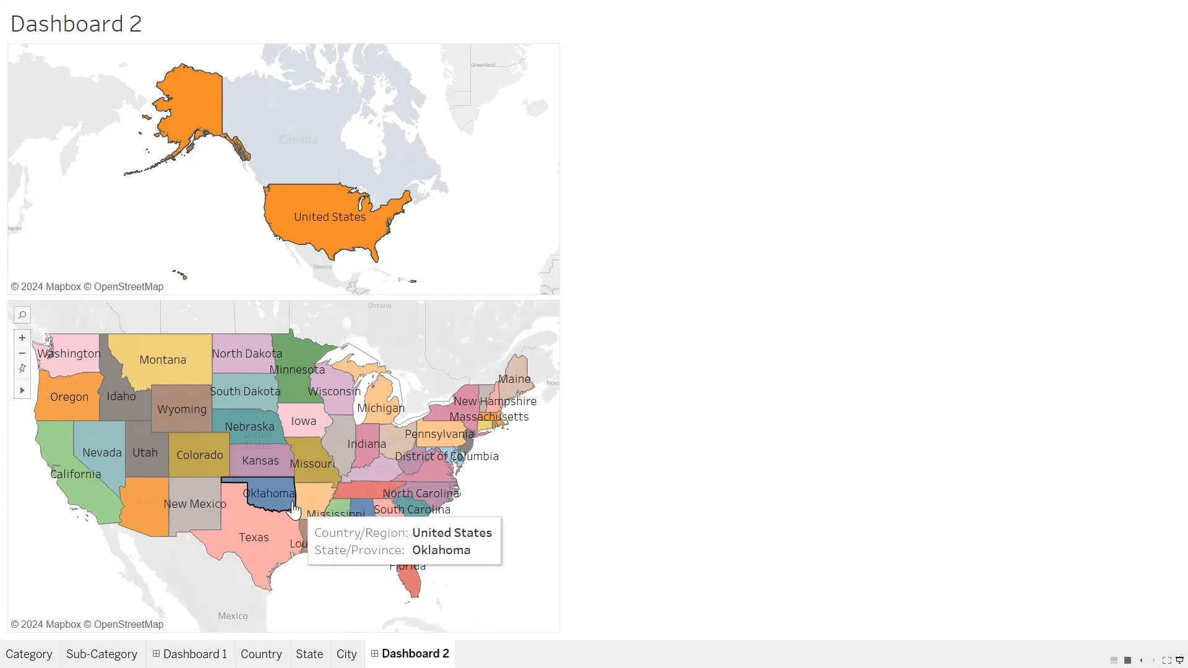
pyautogui.click(365, 542)
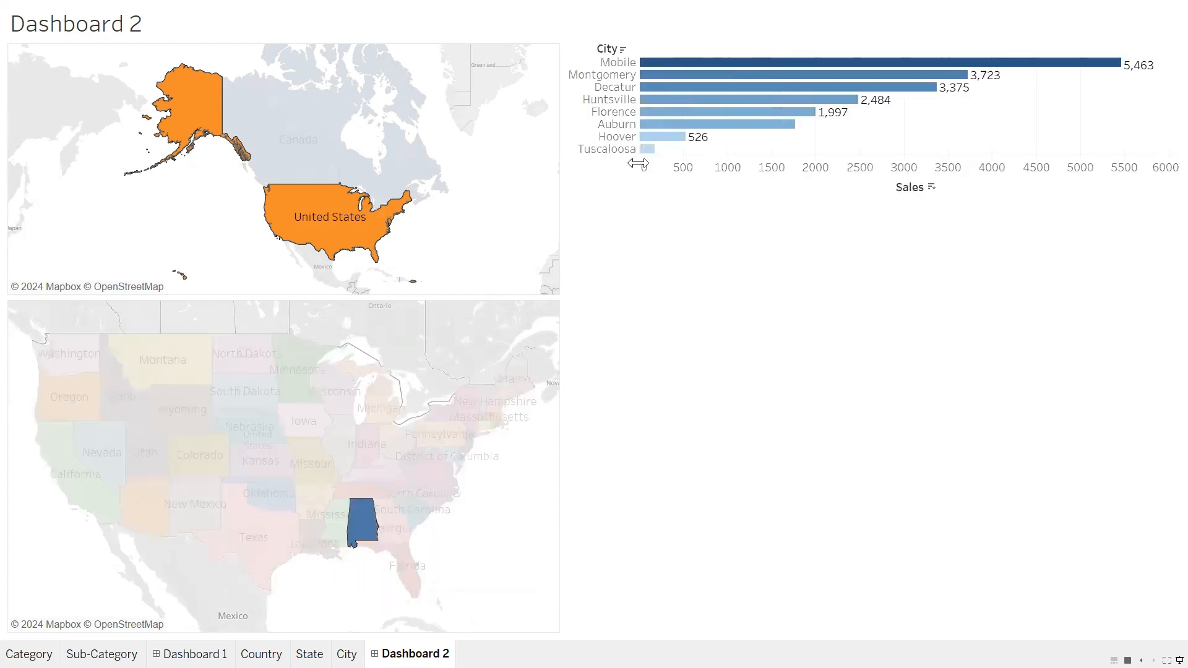
pyautogui.click(208, 451)
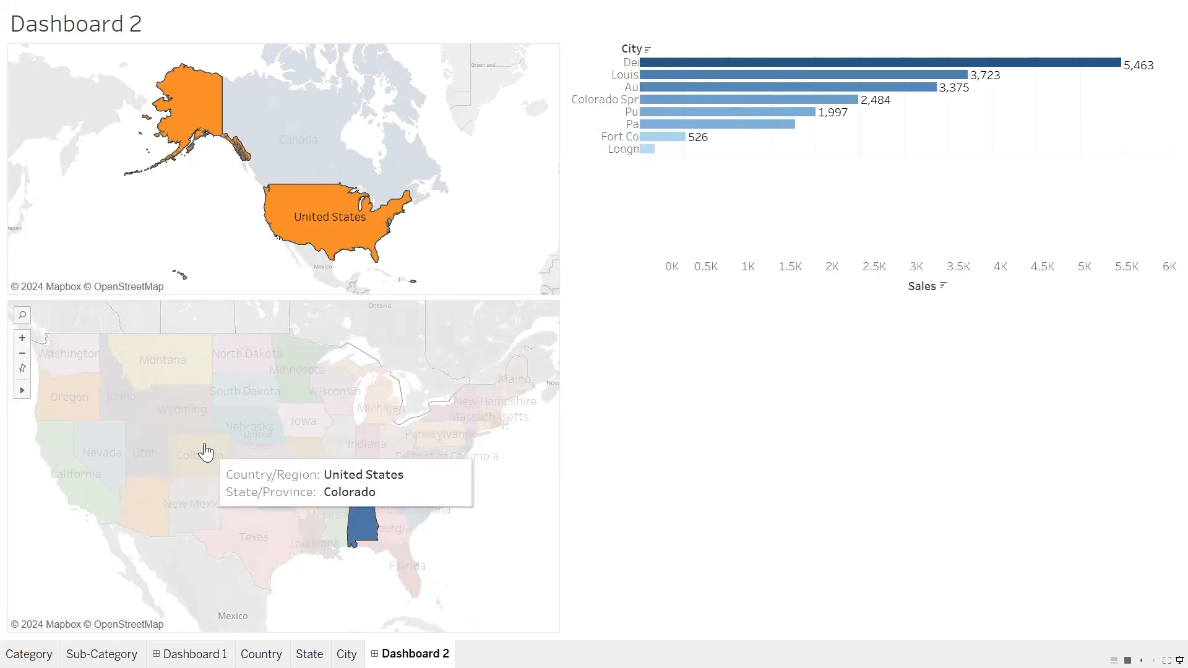
pyautogui.click(165, 407)
pyautogui.click(164, 406)
pyautogui.click(1179, 659)
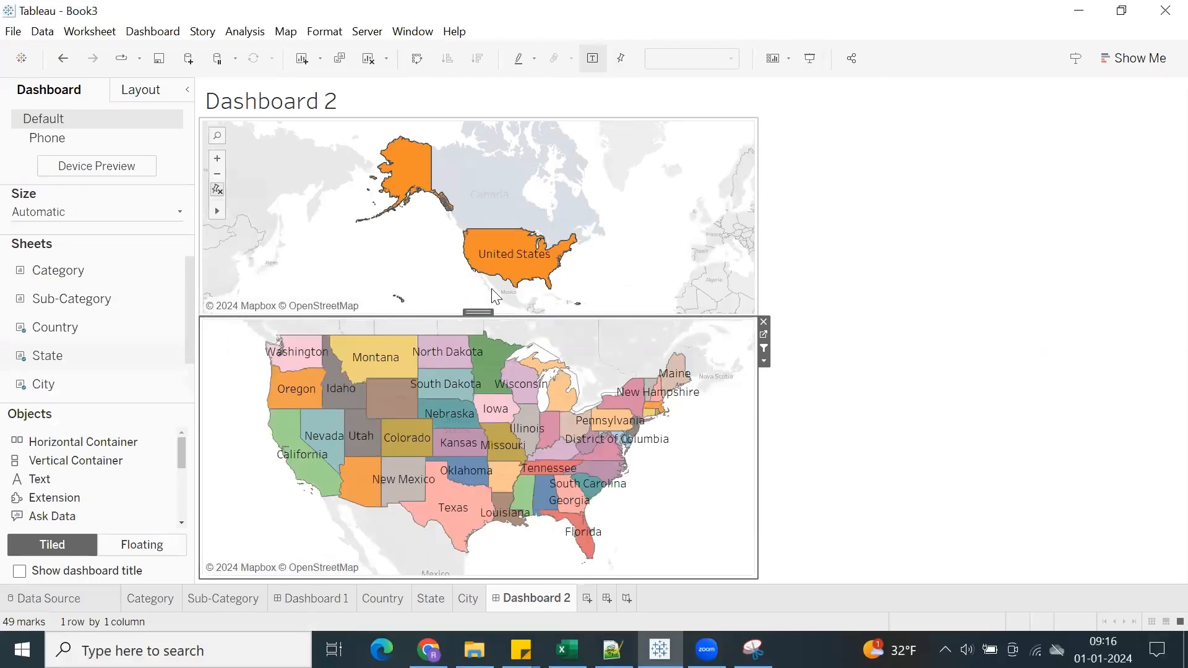
# Save the workbook as a Tableau Packaged Workbook (*.twbx) named Actions.
pyautogui.click(154, 64)
pyautogui.click(280, 388)
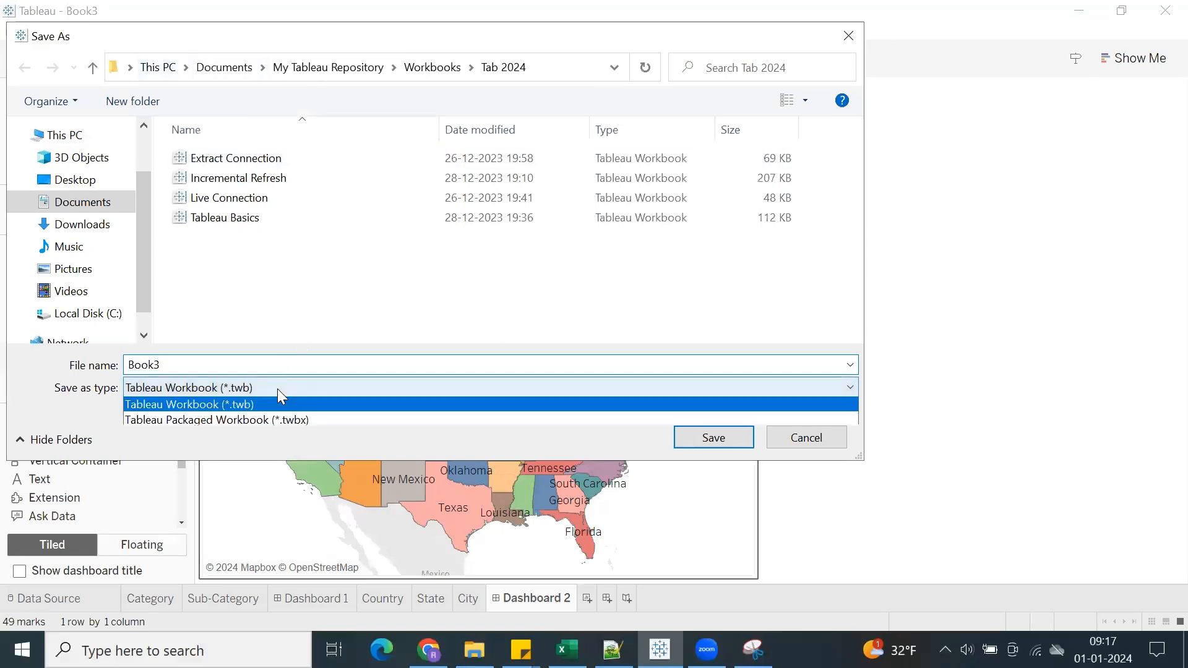
pyautogui.click(265, 413)
pyautogui.doubleClick(234, 365)
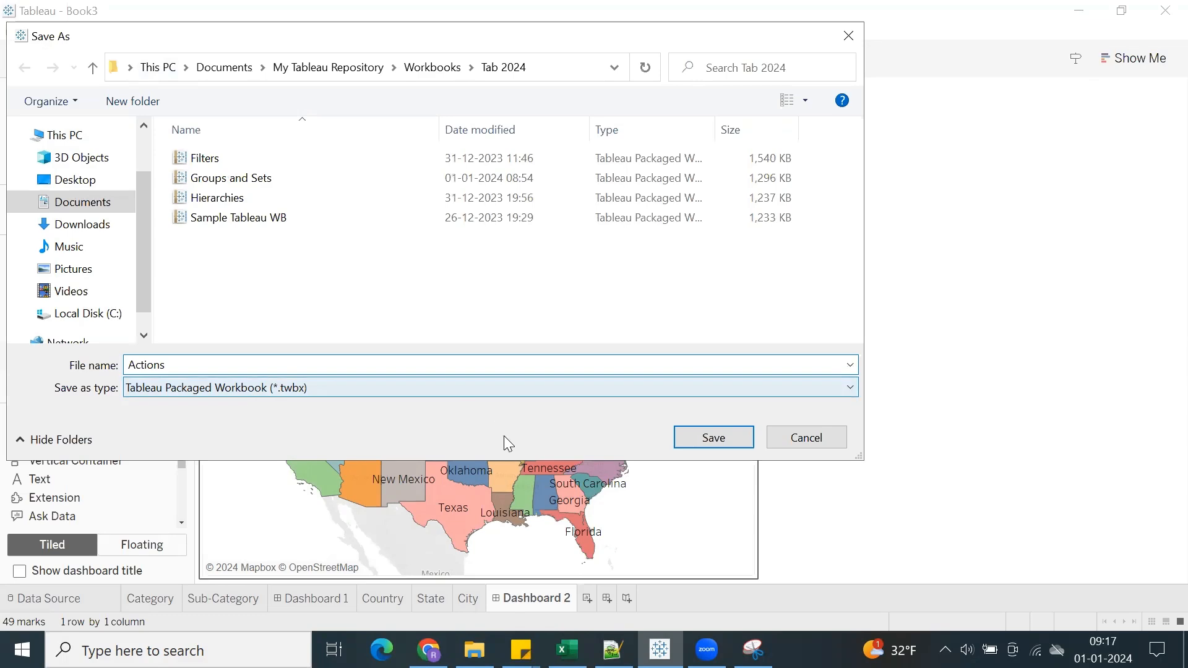
pyautogui.click(694, 440)
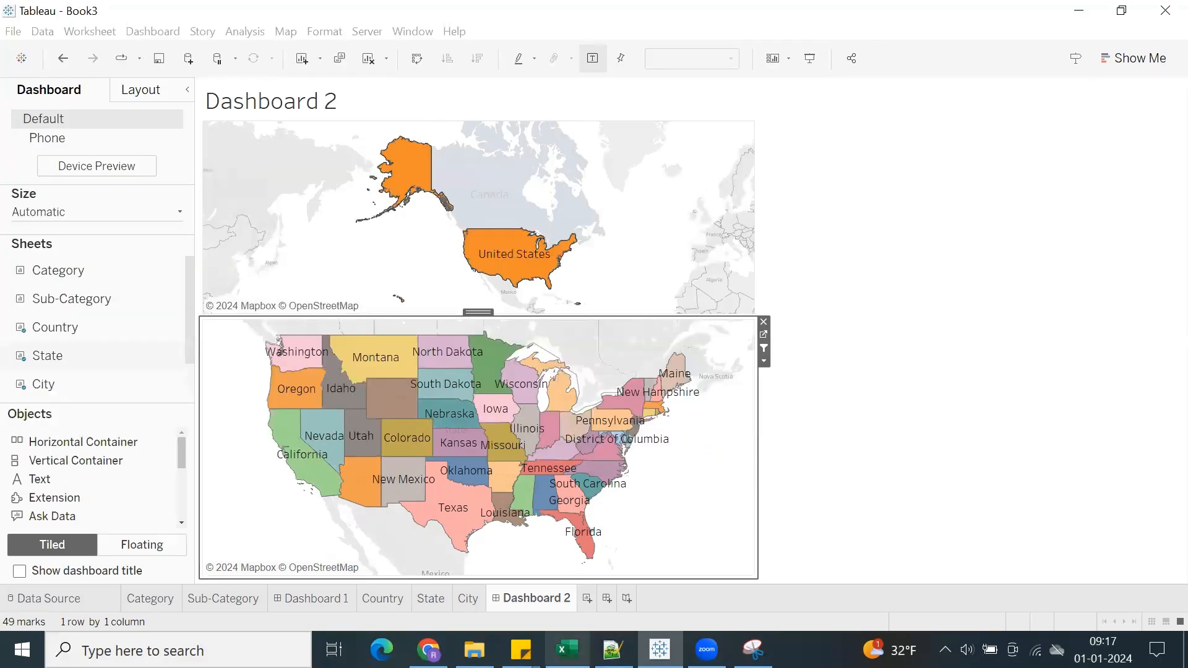
pyautogui.click(862, 492)
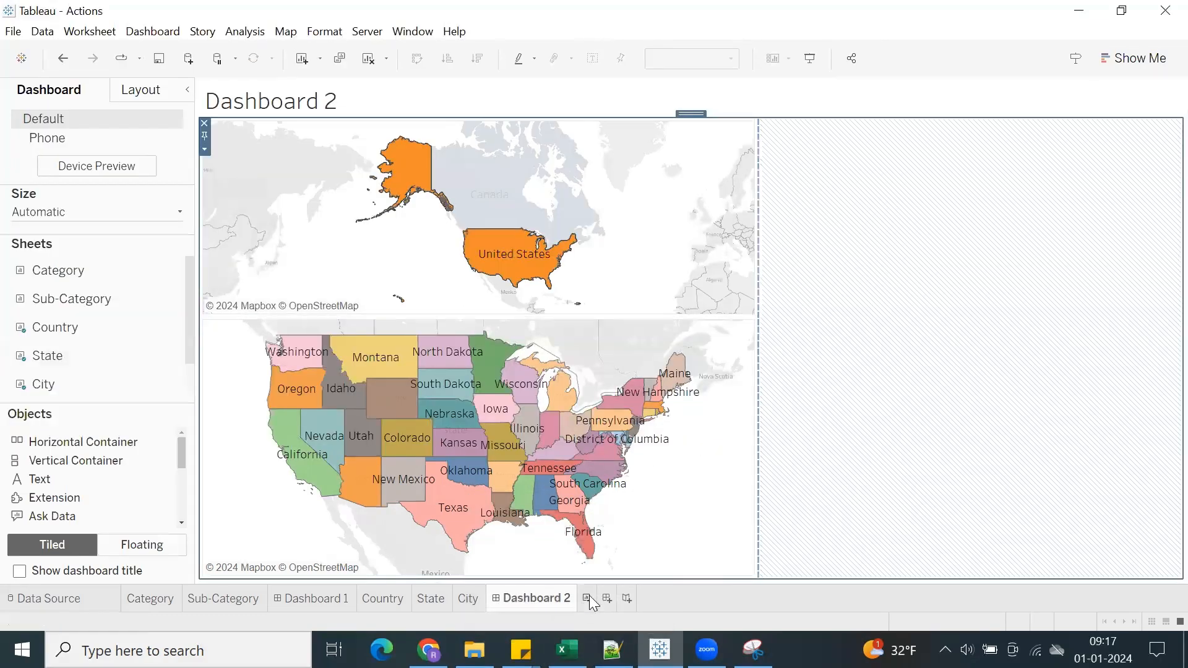
# Add a new worksheet and hide its title.
pyautogui.click(585, 599)
pyautogui.rightClick(368, 174)
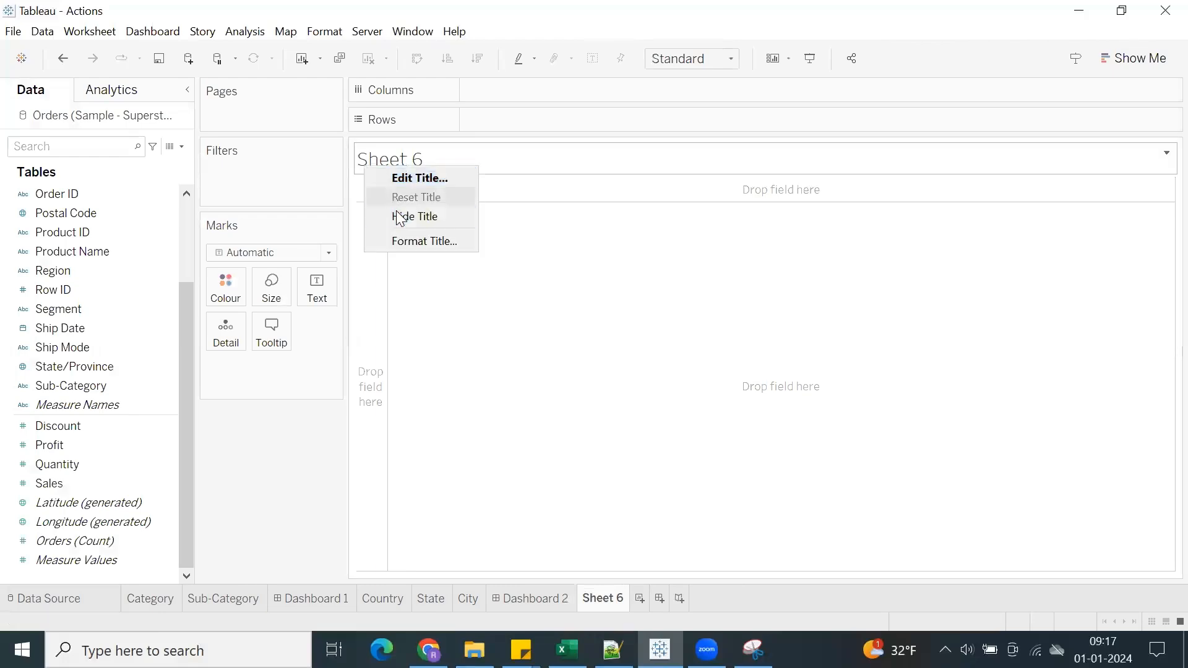
pyautogui.click(411, 215)
# Switch to Excel to consult the open workbook, and return to Tableau.
pyautogui.click(567, 650)
pyautogui.click(108, 344)
pyautogui.click(113, 362)
pyautogui.click(566, 649)
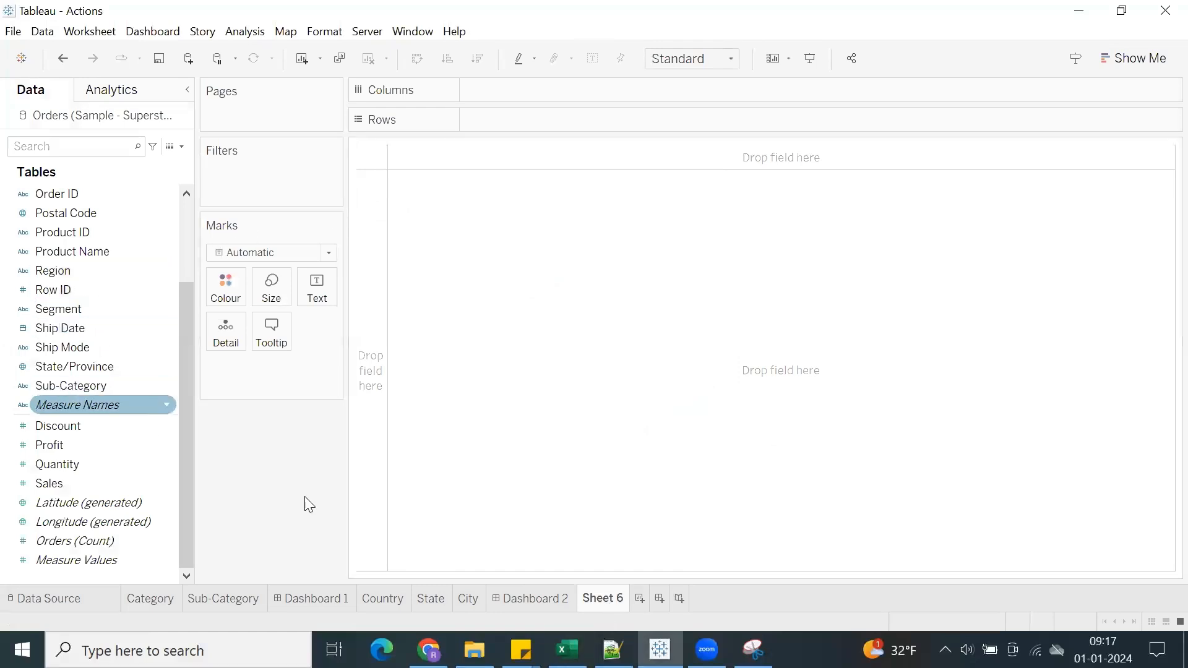
# Build a bar chart on Sheet 6 with Sub-Category on rows and the sum of Sales on columns.
pyautogui.scroll(3, 61, 223)
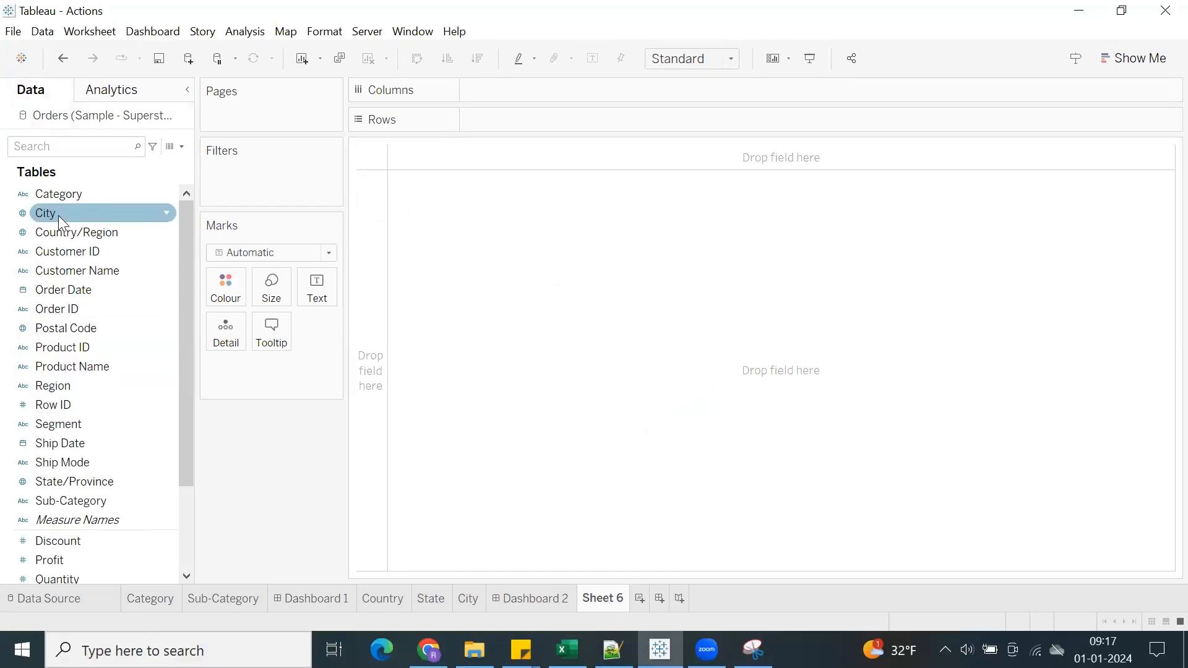
pyautogui.doubleClick(56, 197)
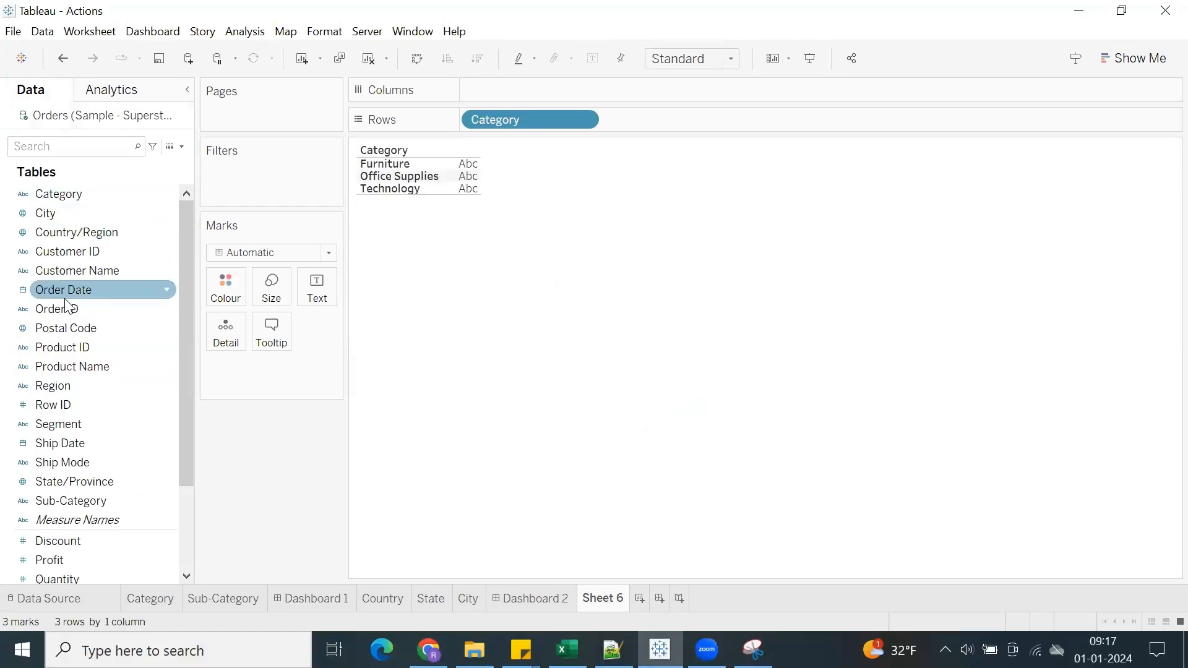
pyautogui.moveTo(483, 128); pyautogui.dragTo(123, 255)
pyautogui.doubleClick(79, 497)
pyautogui.scroll(-3, 80, 465)
pyautogui.moveTo(56, 483); pyautogui.dragTo(540, 98)
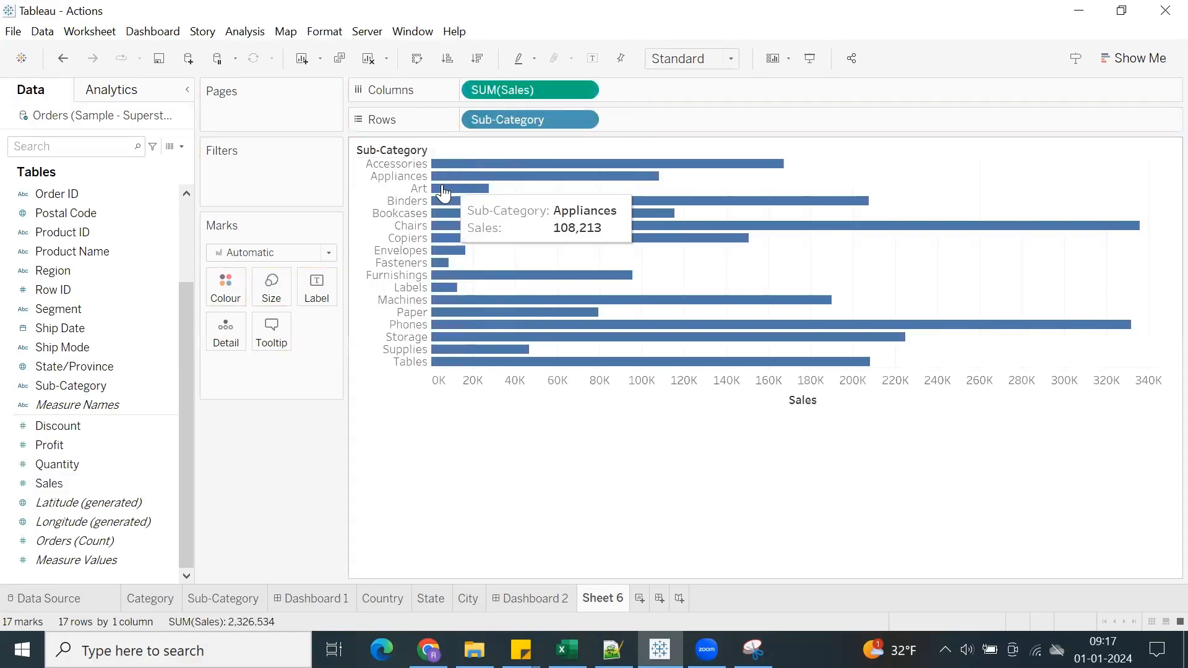
# Colour the sub-category bars by Category, and highlight Furniture and Office Supplies in turn from the colour legend.
pyautogui.scroll(3, 96, 327)
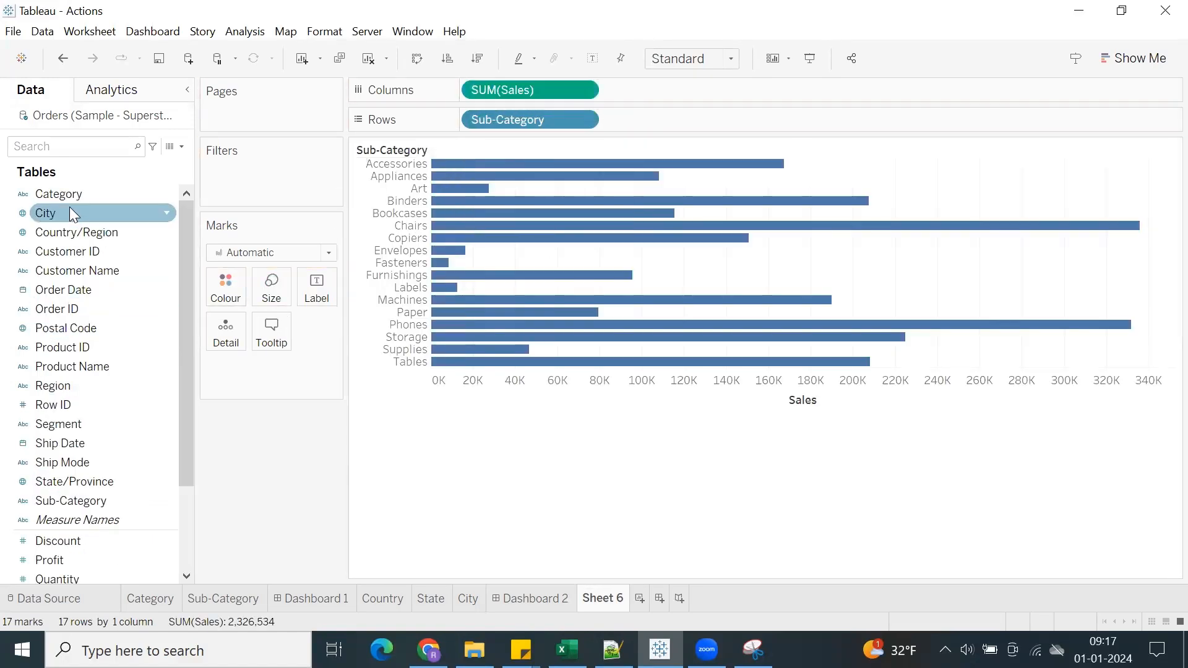
pyautogui.moveTo(70, 193); pyautogui.dragTo(217, 278)
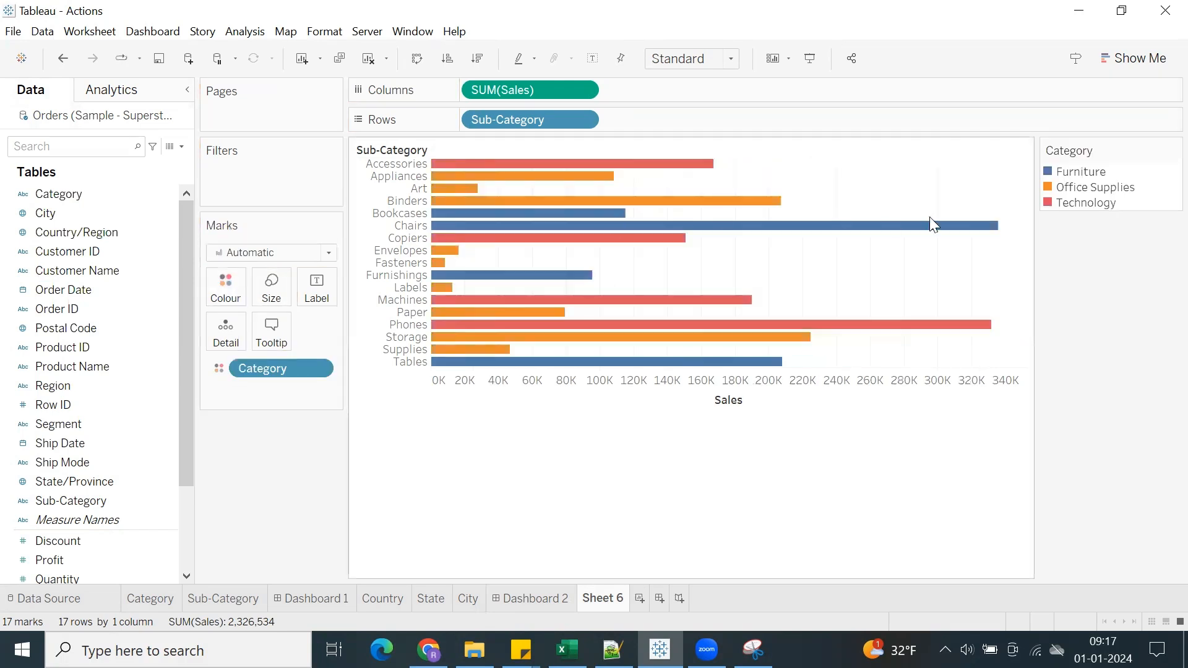
pyautogui.click(1059, 173)
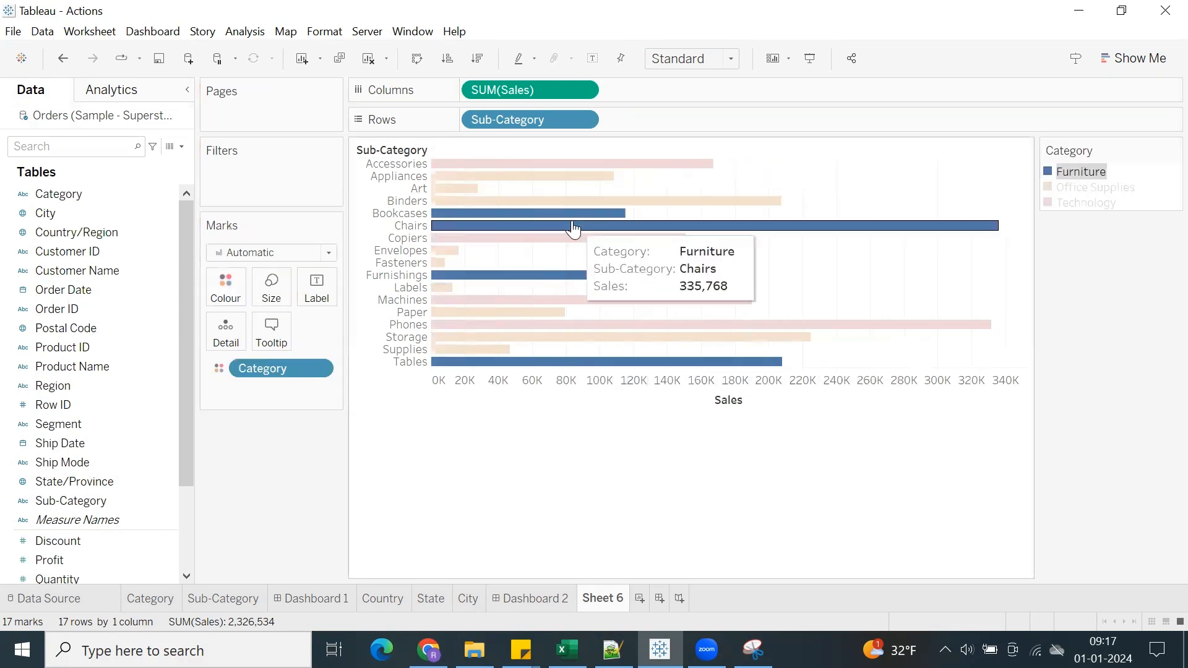
pyautogui.click(1074, 188)
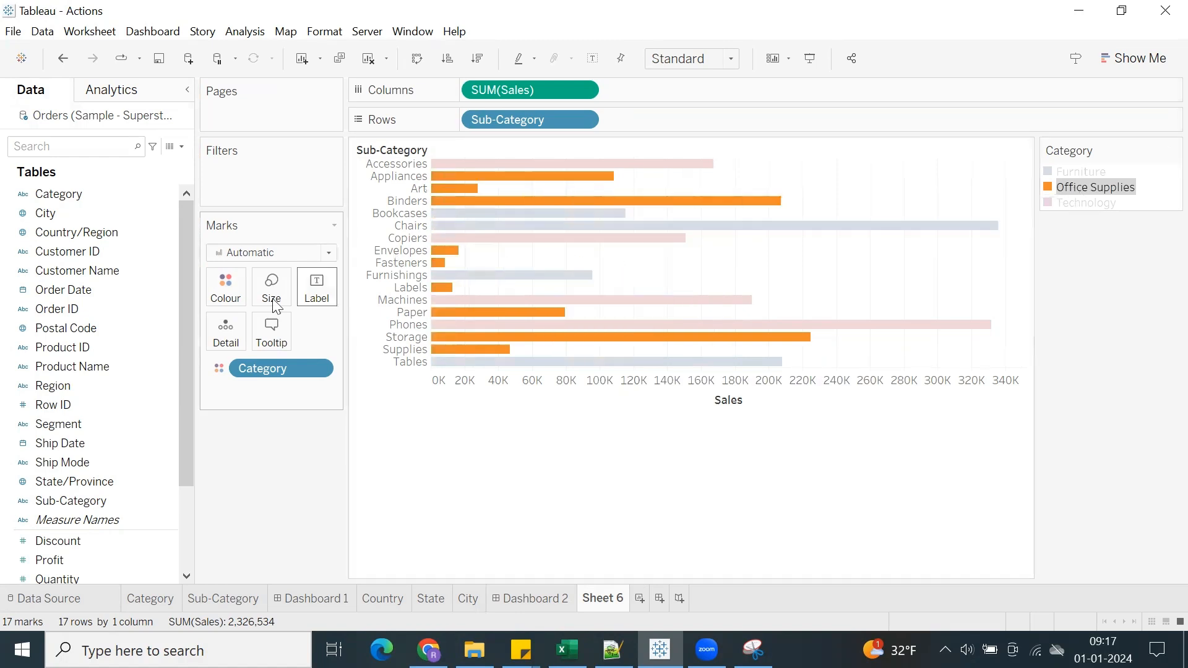
# Place Category before Sub-Category on rows to check each category's legend highlighting, and remove it from rows again.
pyautogui.moveTo(62, 193); pyautogui.dragTo(460, 128)
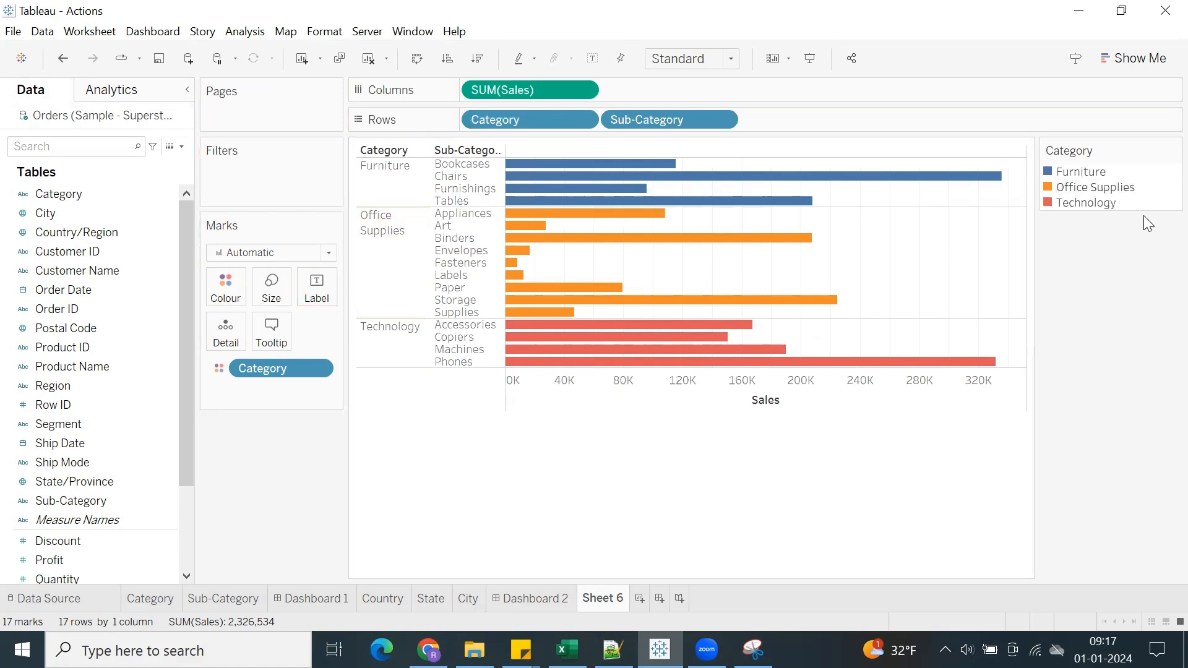
pyautogui.click(1092, 189)
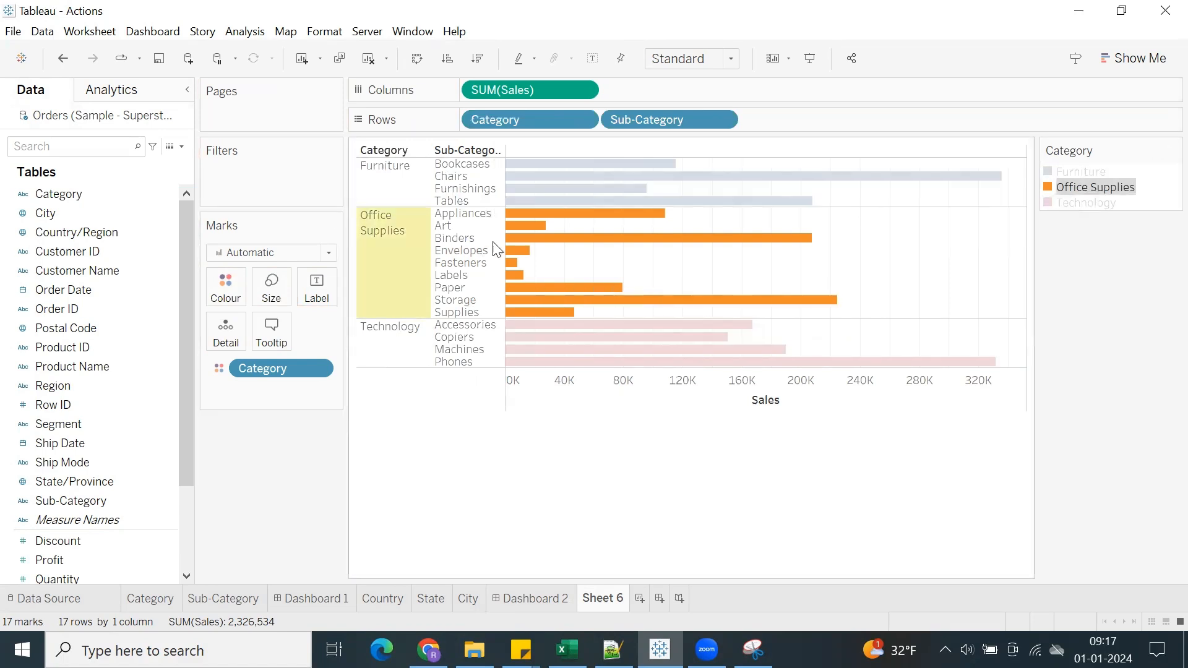
pyautogui.click(1071, 168)
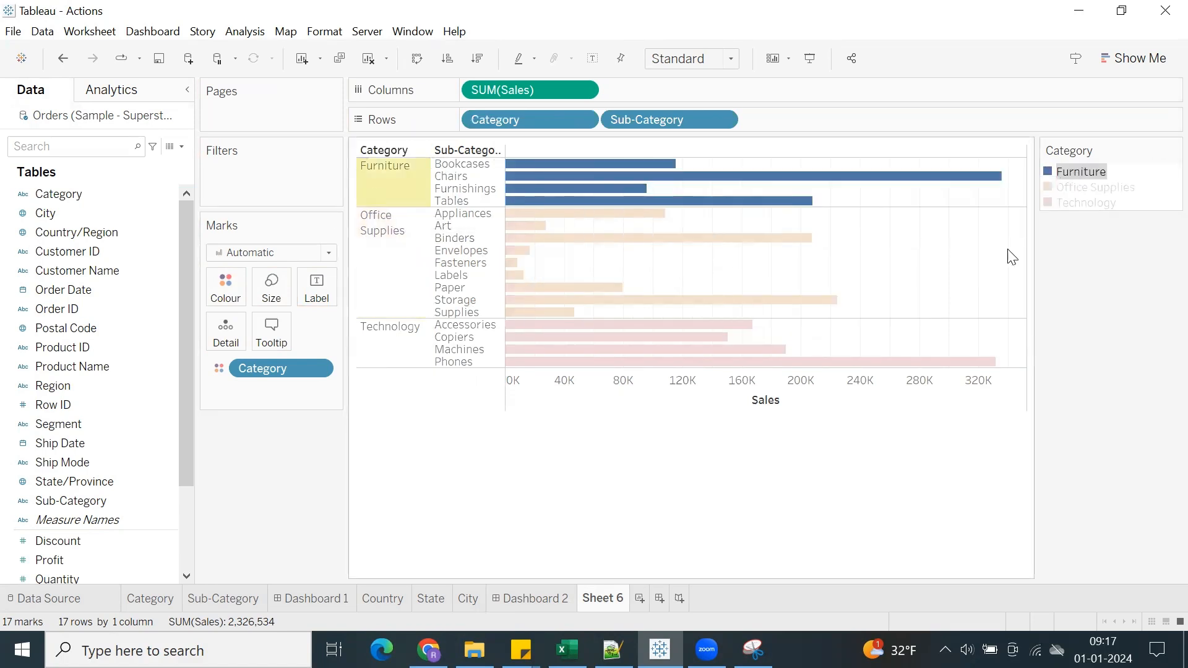
pyautogui.click(1089, 203)
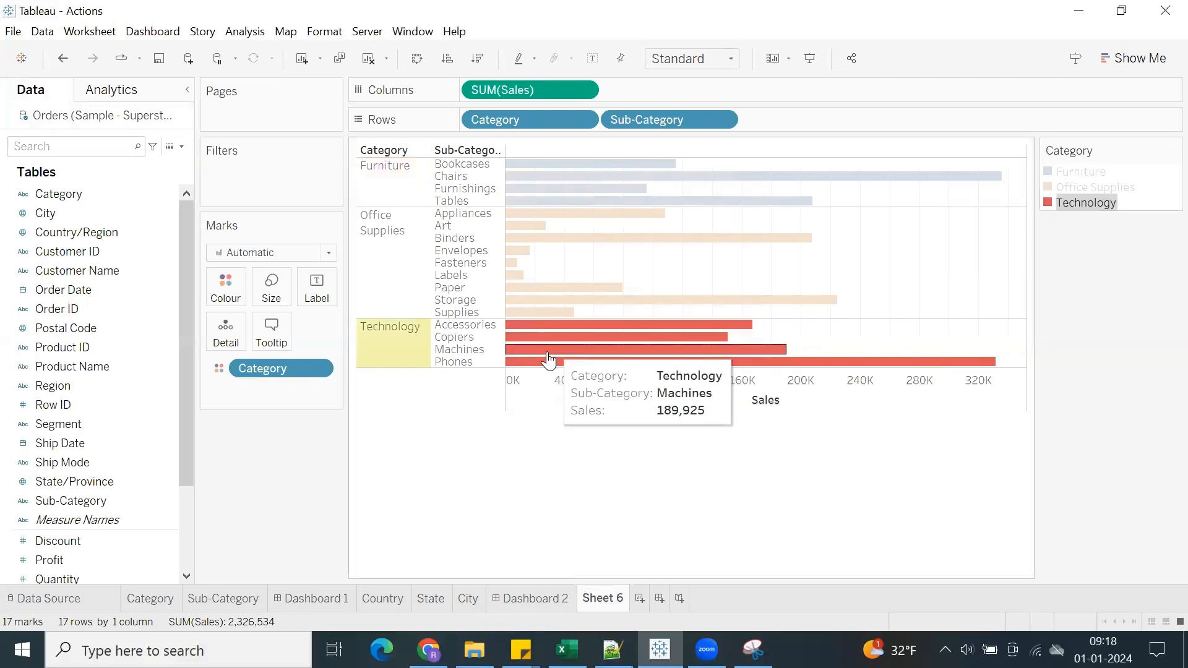
pyautogui.click(1097, 203)
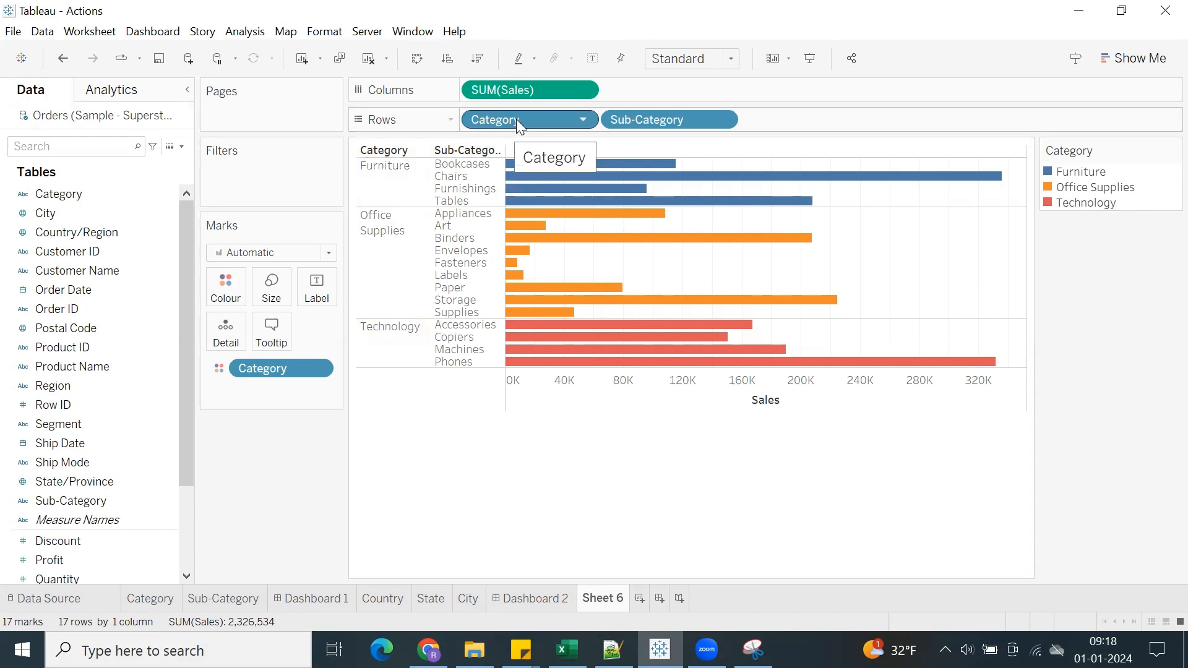
pyautogui.moveTo(496, 211); pyautogui.dragTo(295, 455)
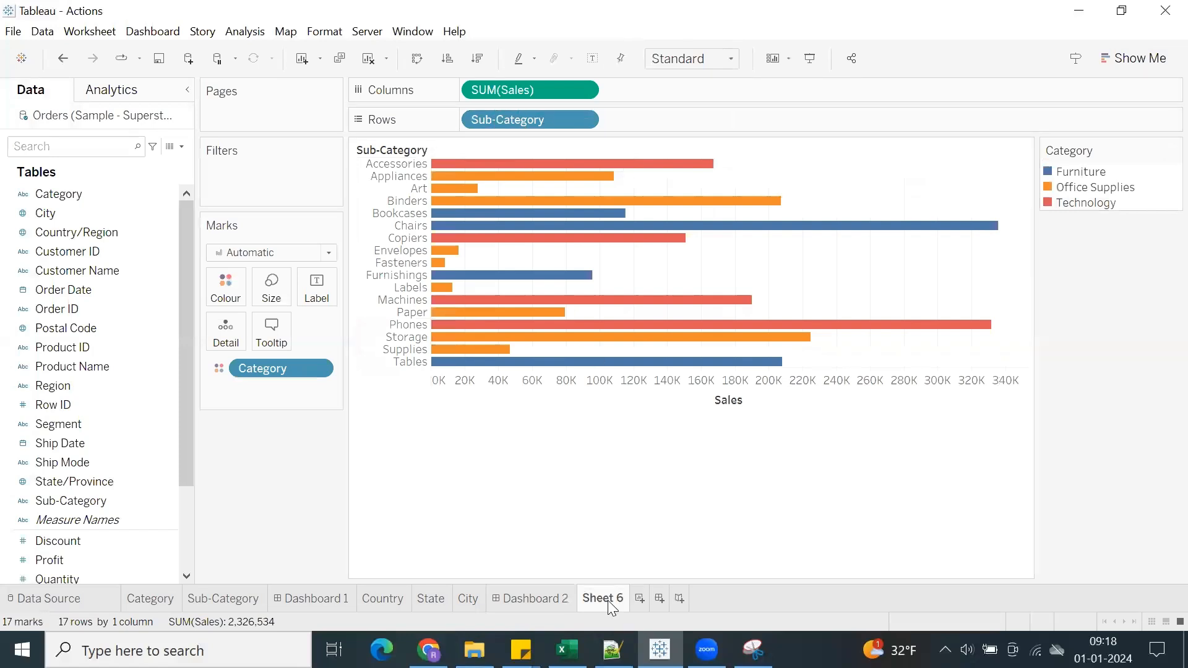
# Create a new worksheet showing the sum of Sales by Category as a treemap.
pyautogui.click(640, 598)
pyautogui.doubleClick(62, 196)
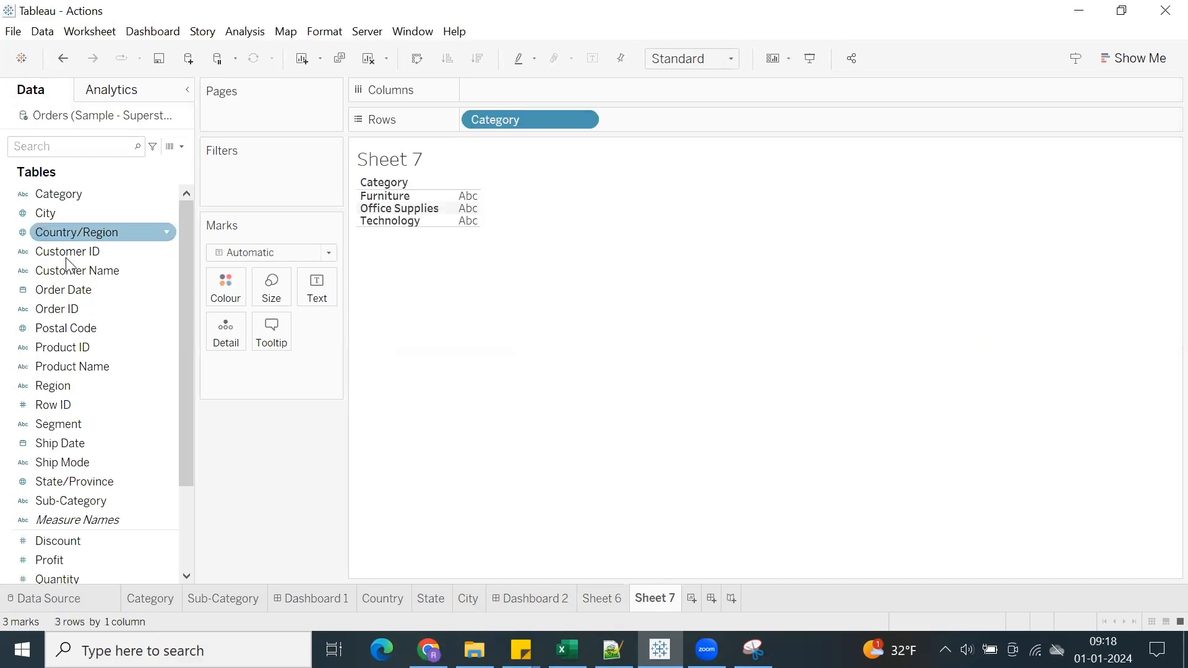
pyautogui.scroll(-2, 71, 428)
pyautogui.doubleClick(81, 480)
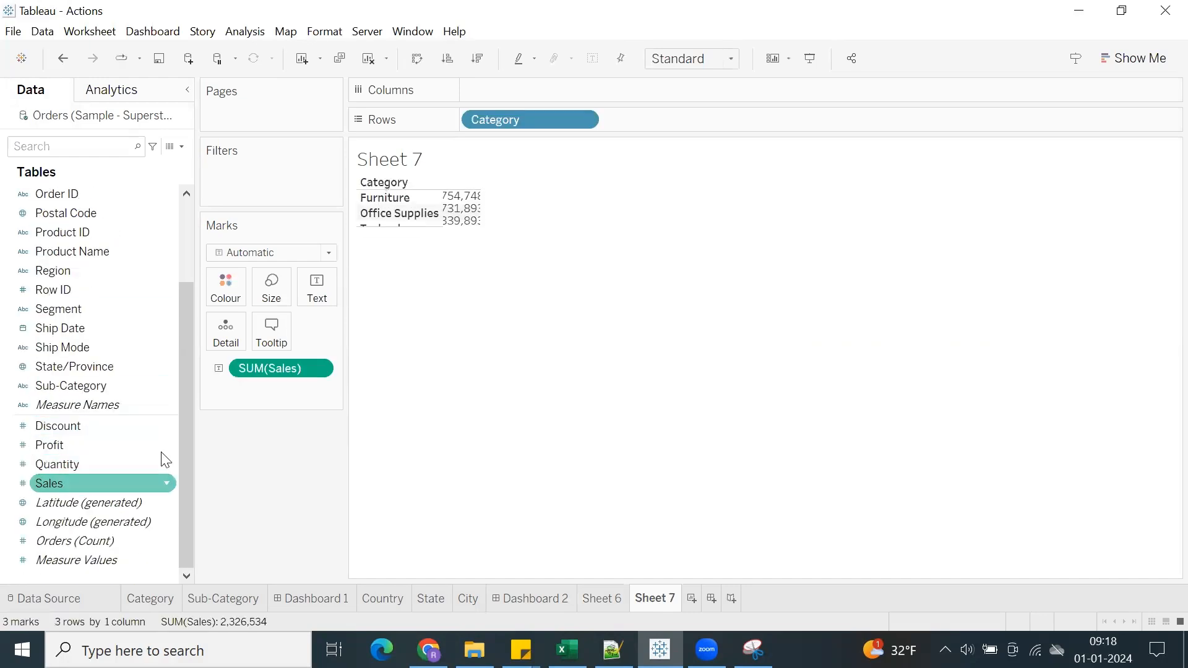
pyautogui.click(1157, 62)
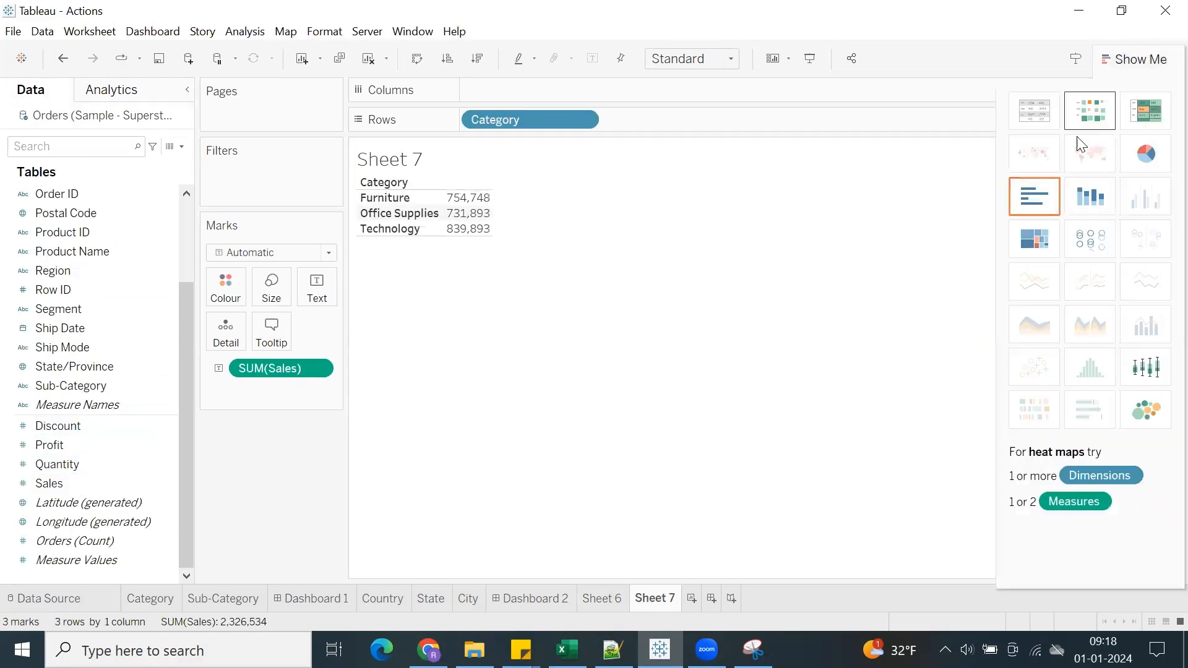
pyautogui.click(1037, 247)
pyautogui.click(1145, 59)
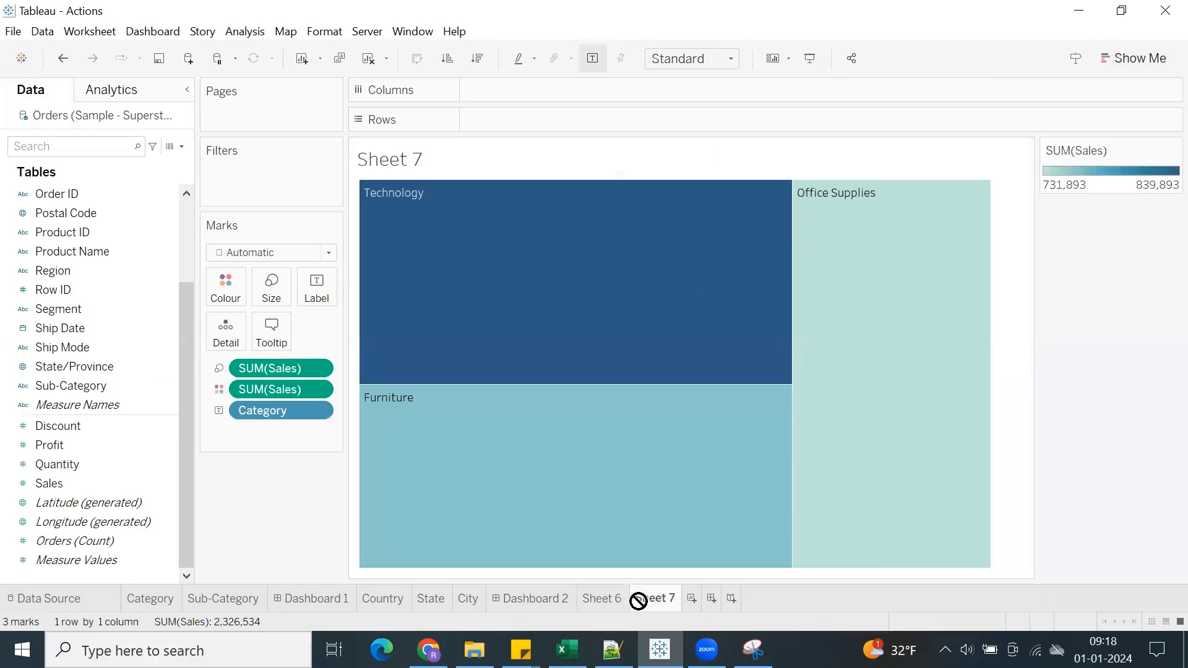
# Create a new dashboard with the Sheet 7 treemap and the Sheet 6 bar chart side by side.
pyautogui.click(711, 598)
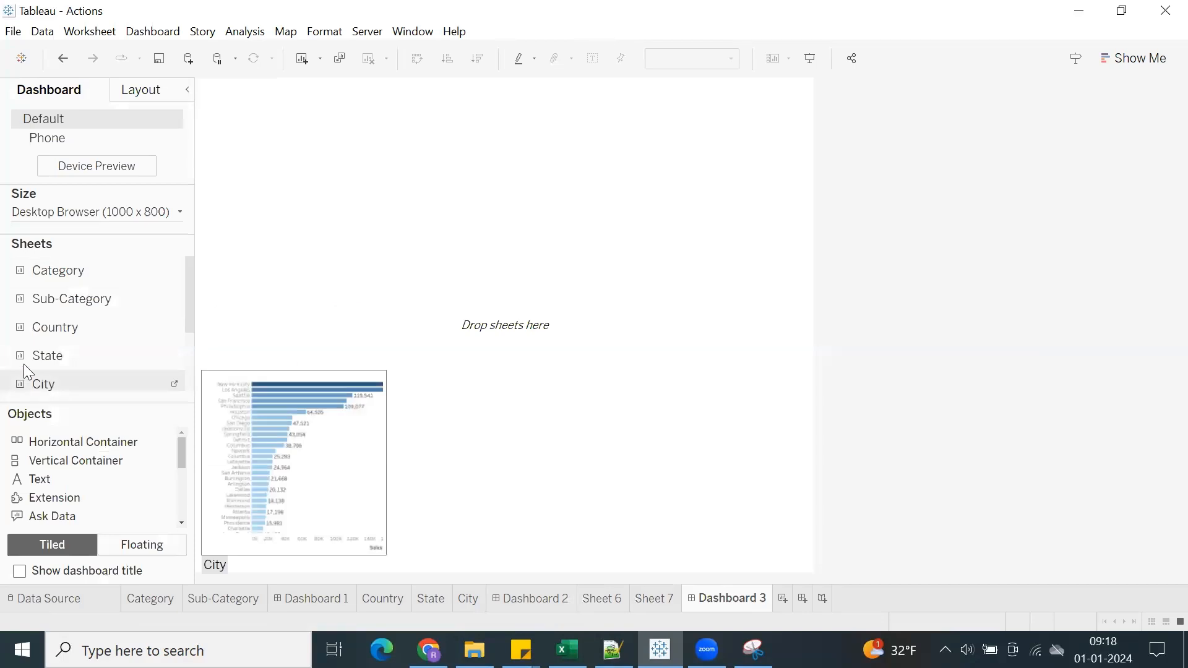
pyautogui.scroll(-3, 38, 371)
pyautogui.moveTo(54, 378); pyautogui.dragTo(248, 282)
pyautogui.moveTo(56, 348); pyautogui.dragTo(581, 383)
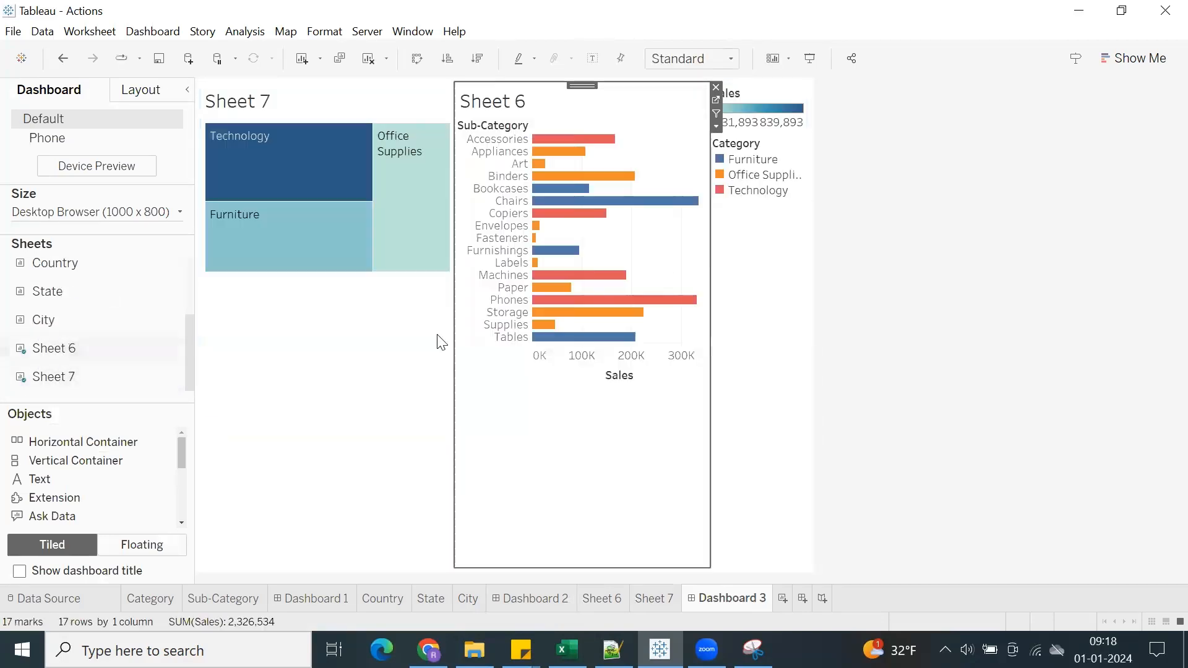
# Set the dashboard size to Automatic, and select and clear Furniture in the Category legend.
pyautogui.click(57, 217)
pyautogui.click(59, 242)
pyautogui.click(59, 269)
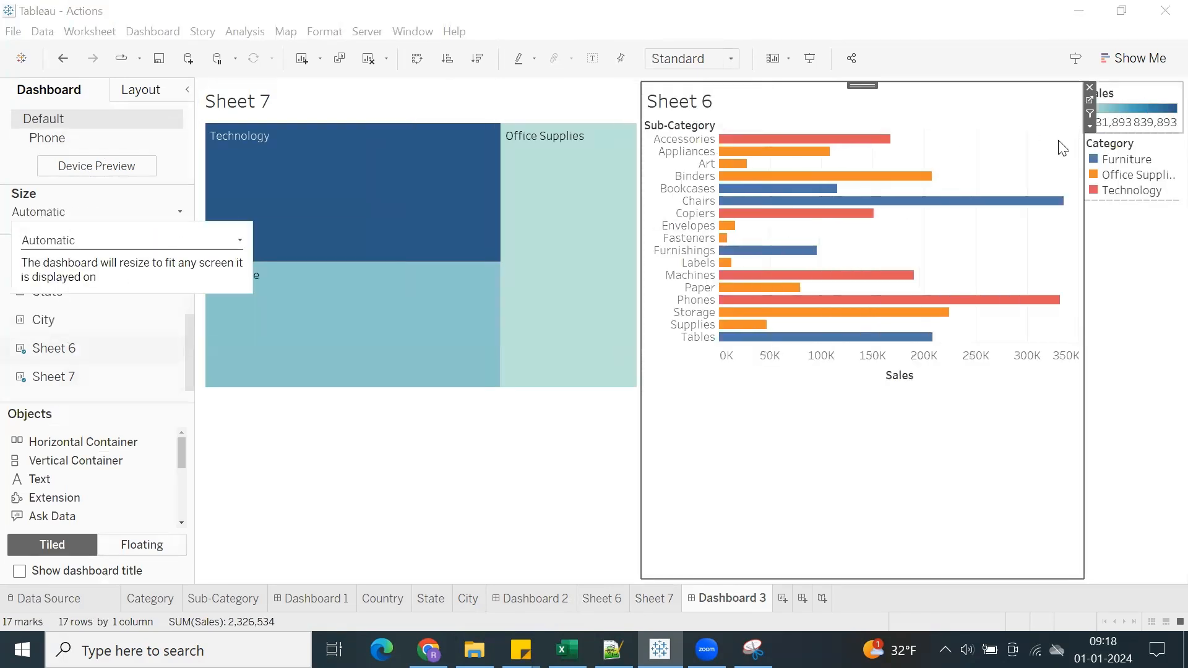
pyautogui.click(435, 461)
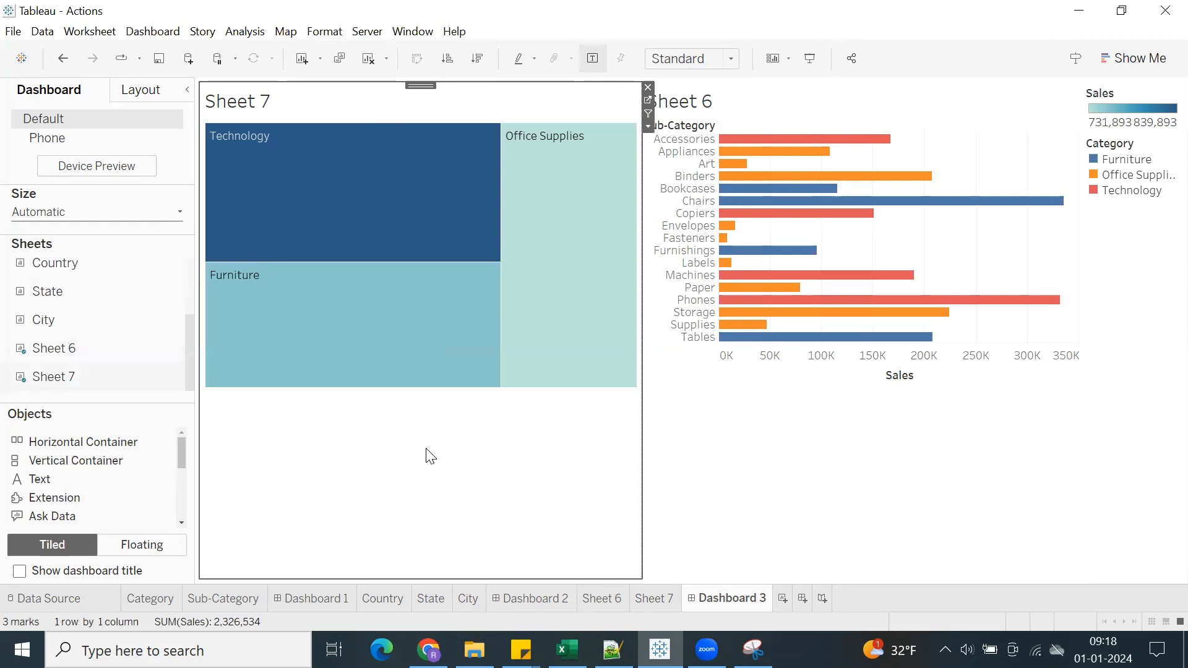
pyautogui.click(843, 108)
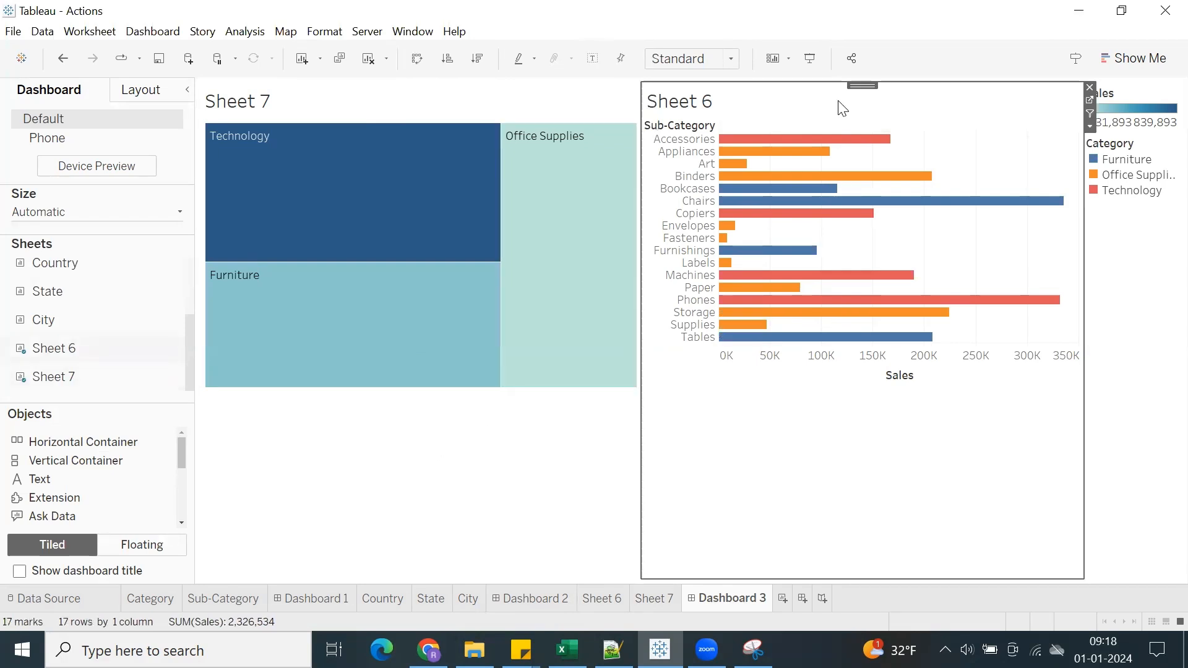
pyautogui.click(1127, 161)
pyautogui.click(1127, 161)
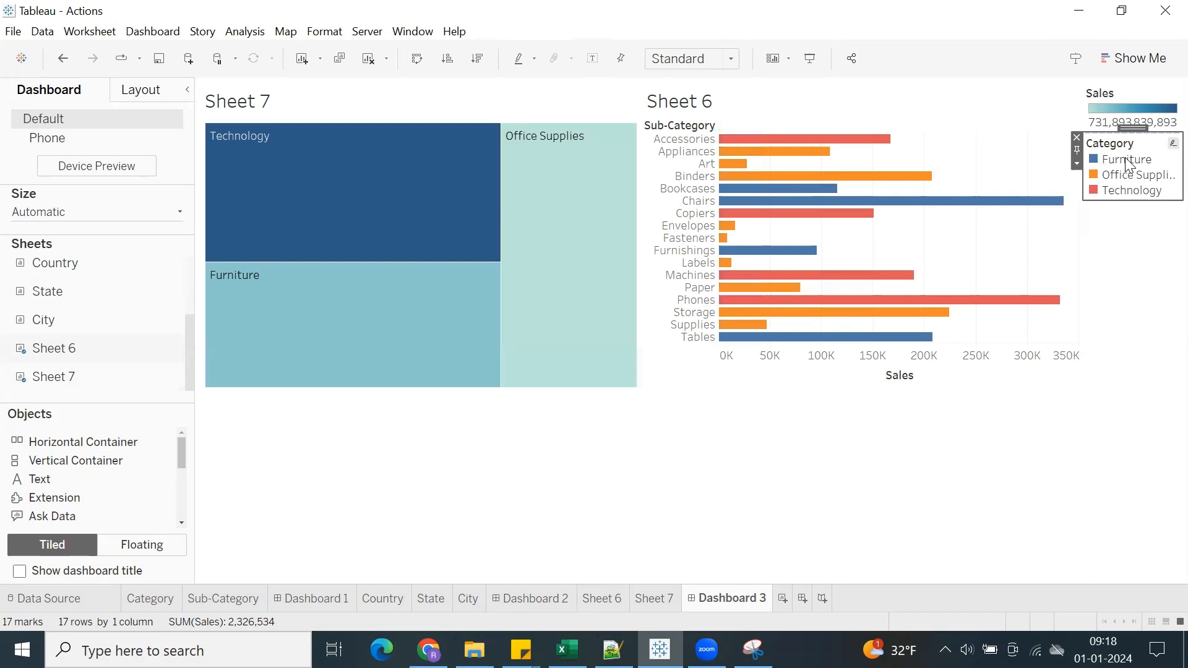
# Colour the Sheet 7 treemap by Category instead of by Sales.
pyautogui.click(649, 600)
pyautogui.scroll(3, 68, 297)
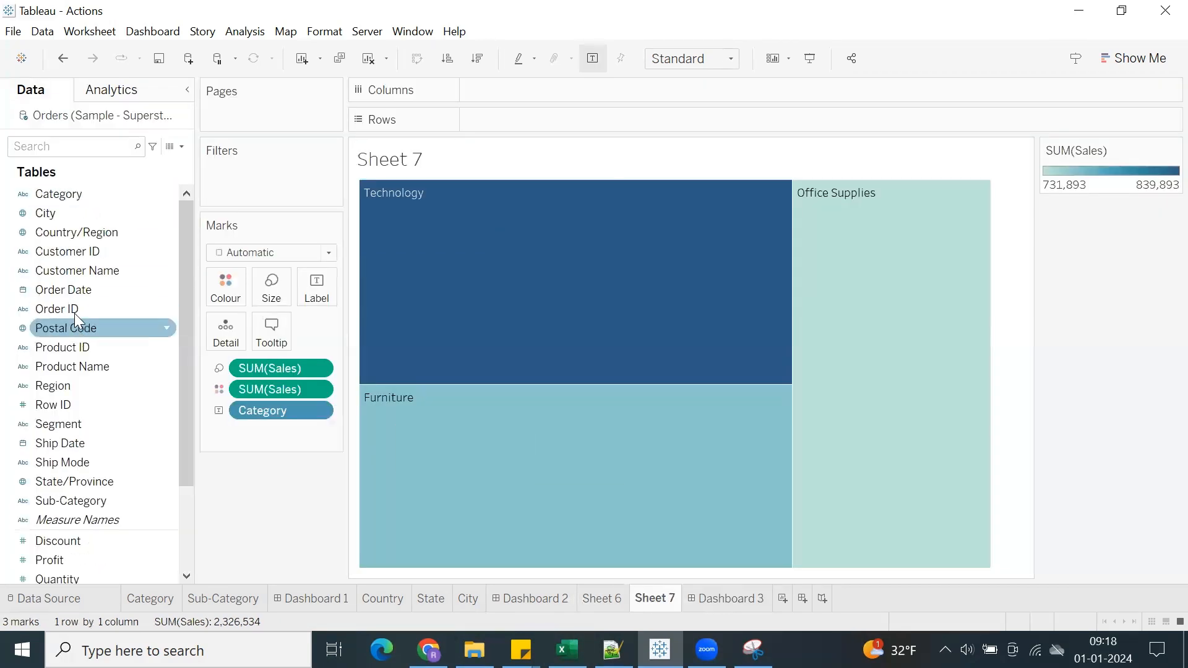
pyautogui.moveTo(72, 196); pyautogui.dragTo(224, 293)
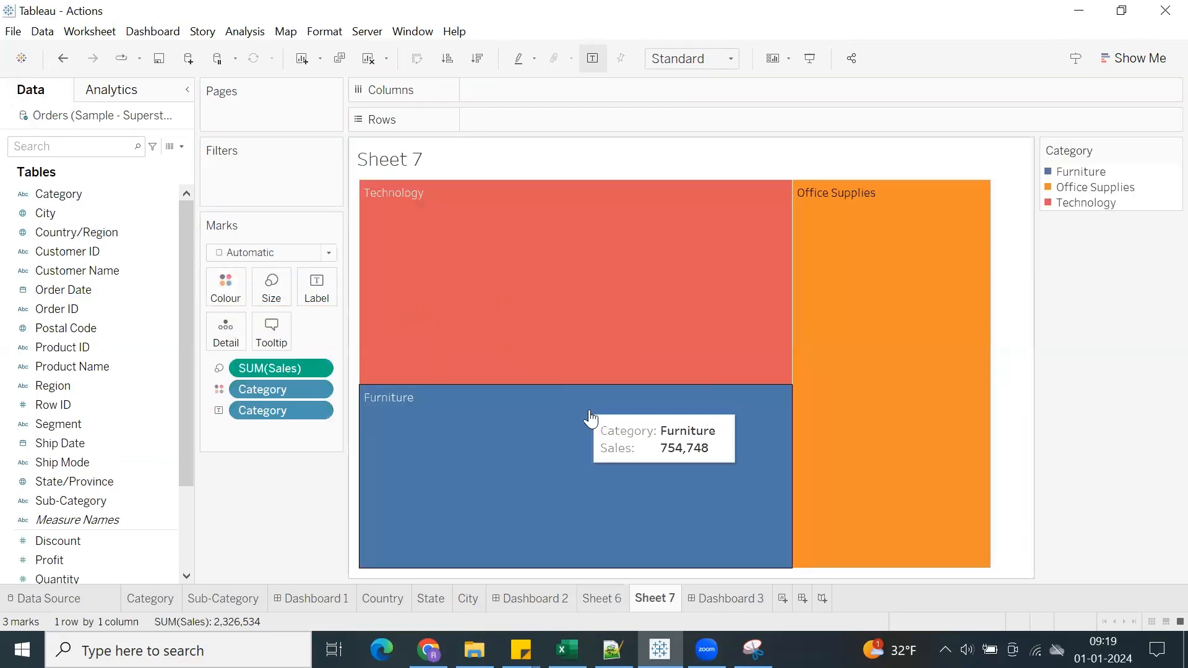
# On Dashboard 3, set the Sheet 6 bar chart to fit the Entire View.
pyautogui.click(697, 603)
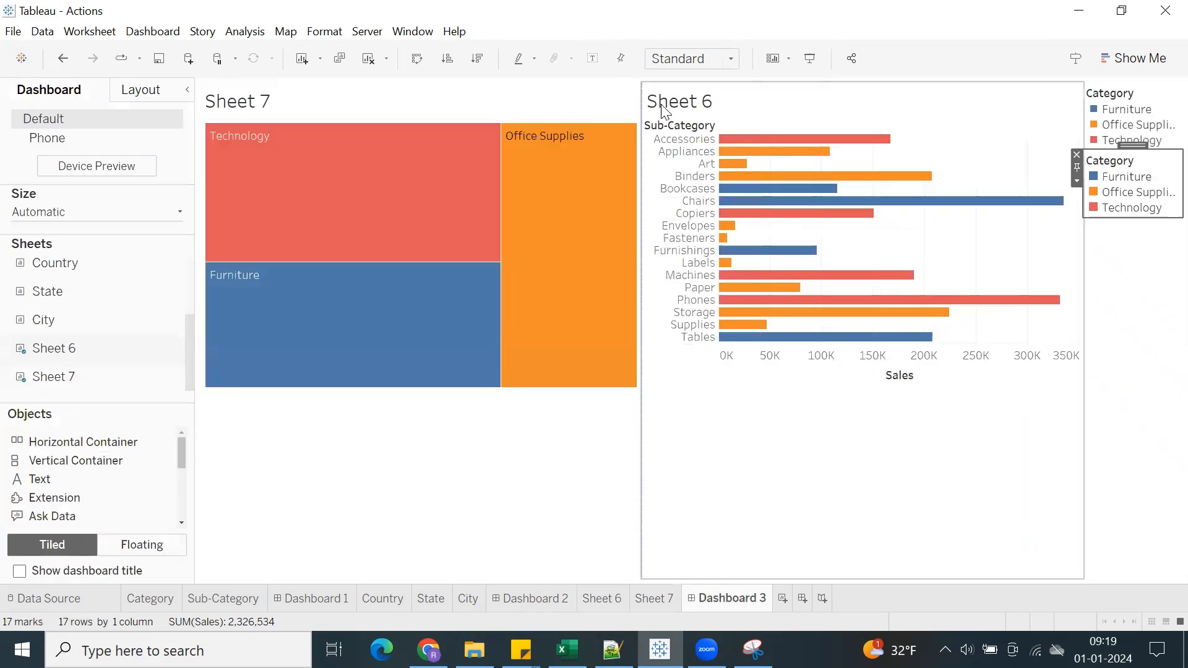
pyautogui.click(684, 59)
pyautogui.click(680, 126)
pyautogui.click(691, 59)
pyautogui.click(695, 87)
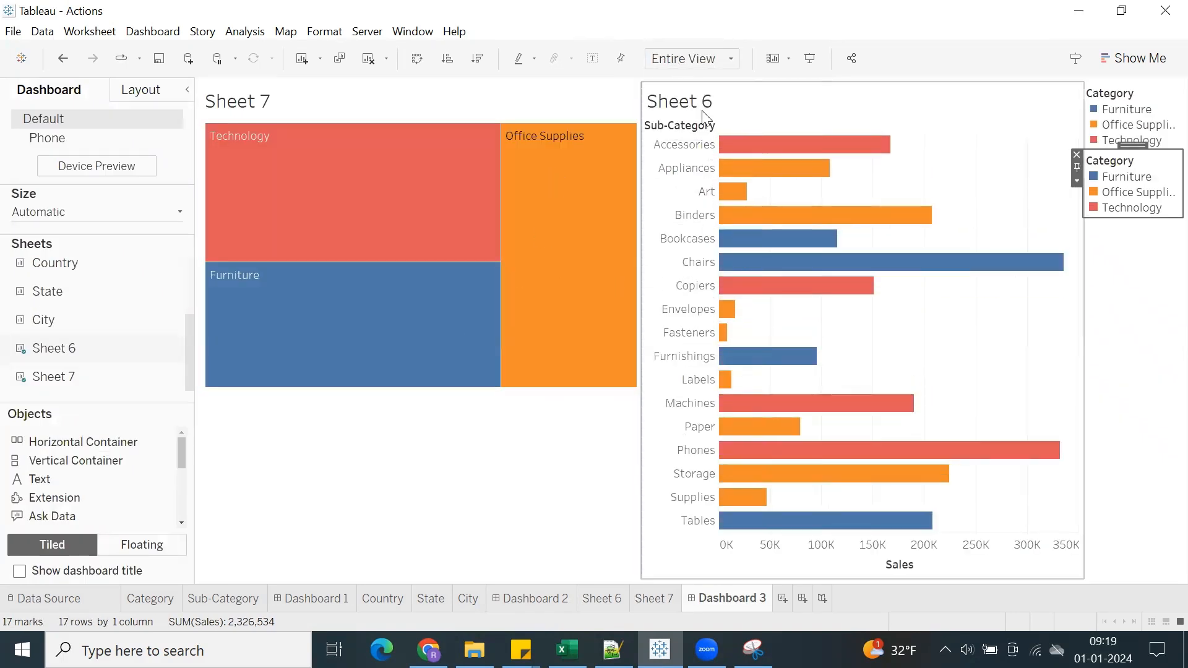
pyautogui.click(987, 147)
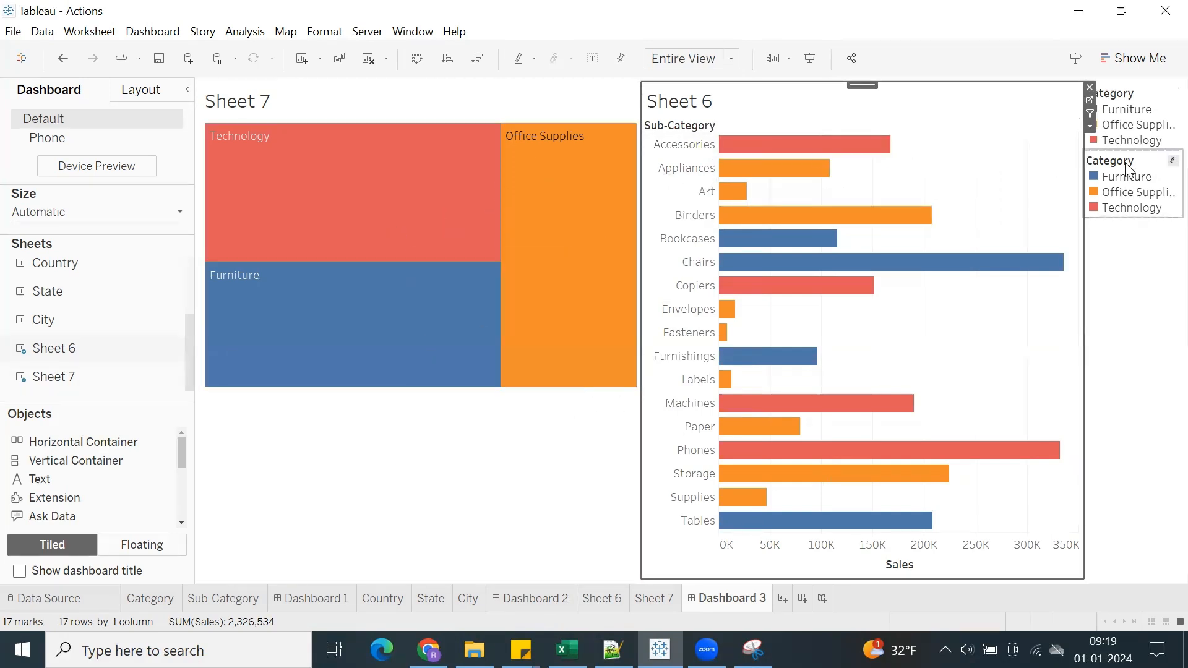
# Remove the duplicate lower Category colour legend from Dashboard 3.
pyautogui.click(1128, 91)
pyautogui.click(1123, 167)
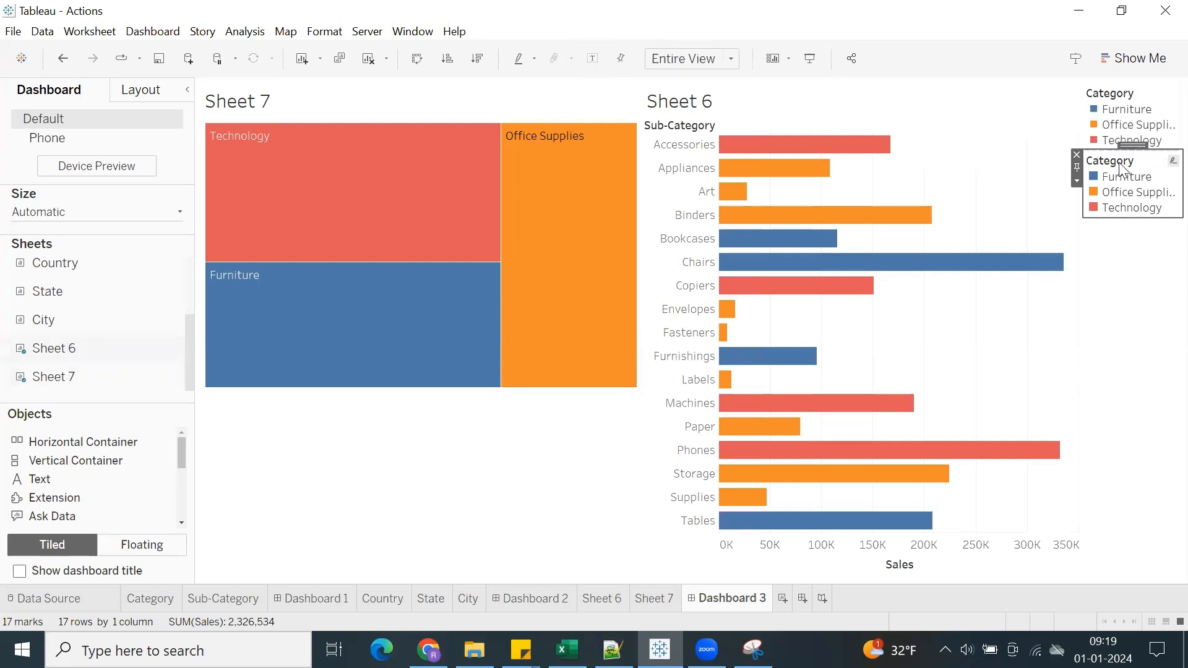
pyautogui.click(1077, 154)
pyautogui.click(1129, 98)
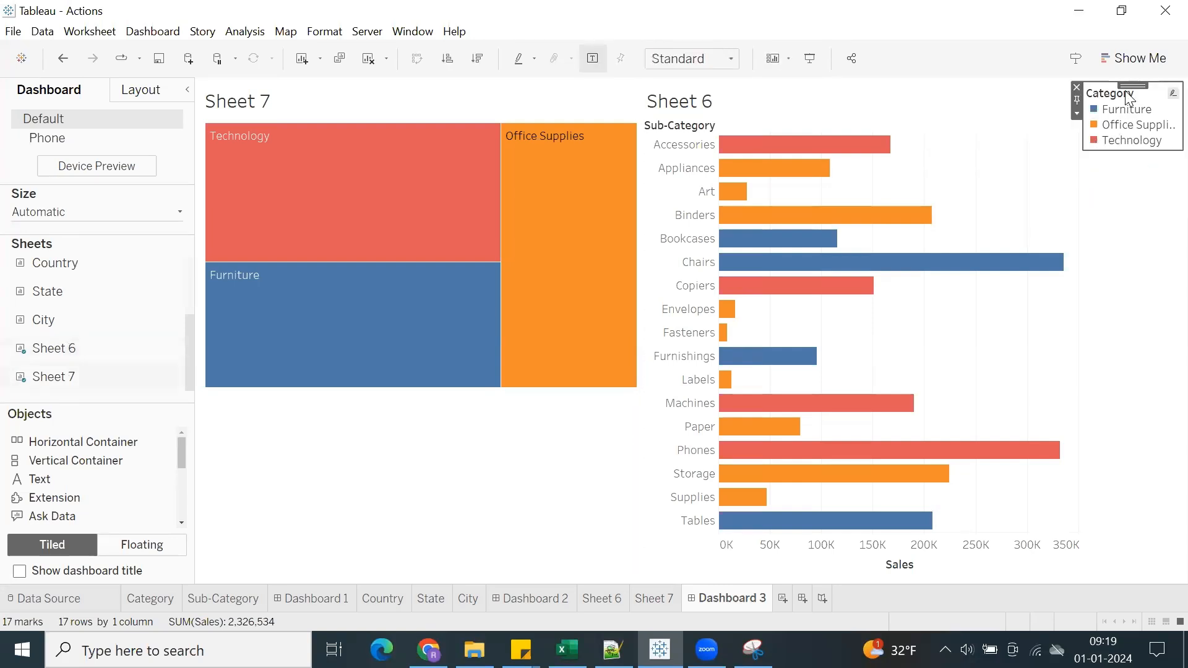
# Highlight Furniture, Office Supplies and Technology one after another through the Category legend to examine both charts, clearing each highlight.
pyautogui.click(1107, 112)
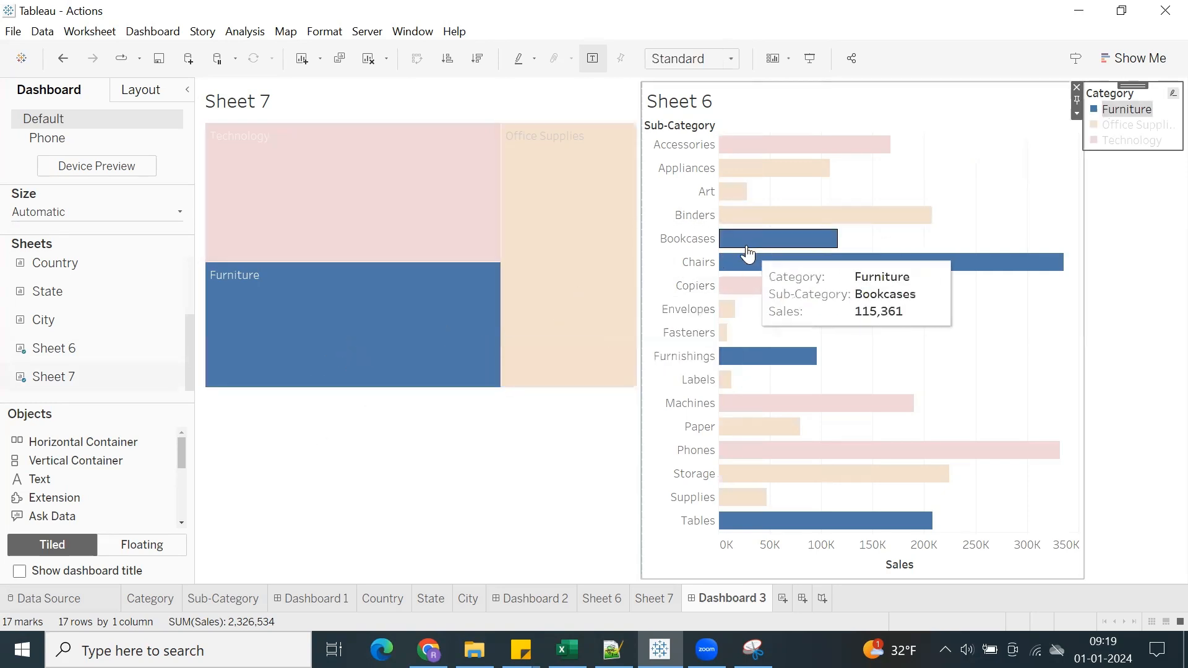
pyautogui.click(1113, 133)
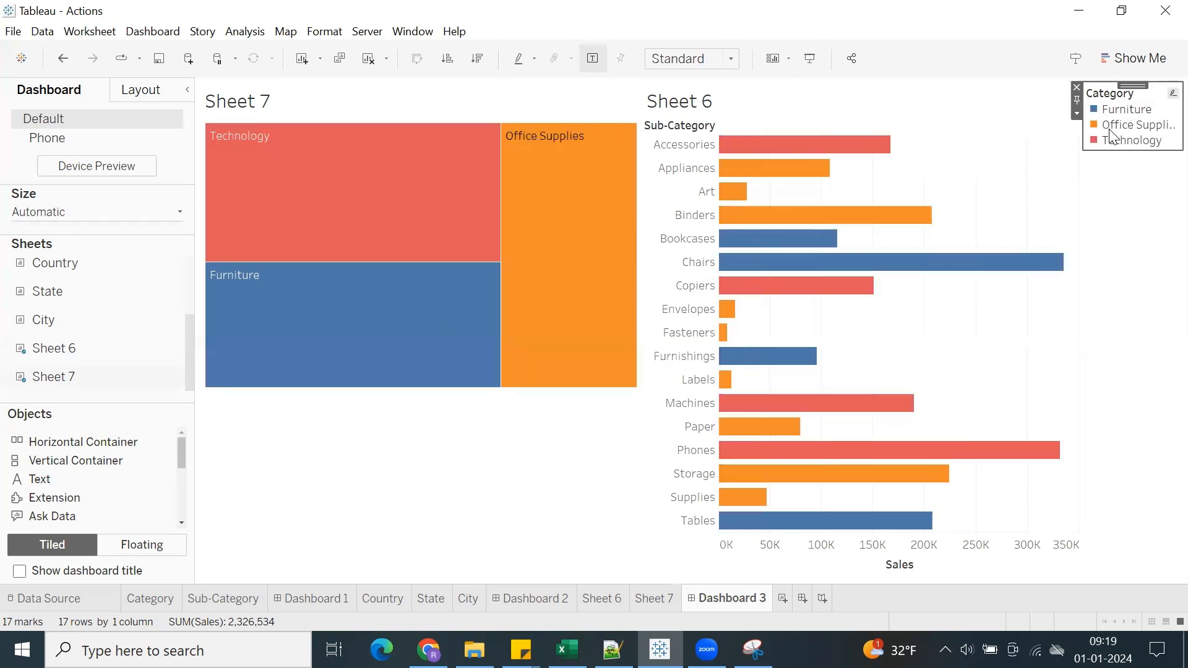
pyautogui.click(1114, 126)
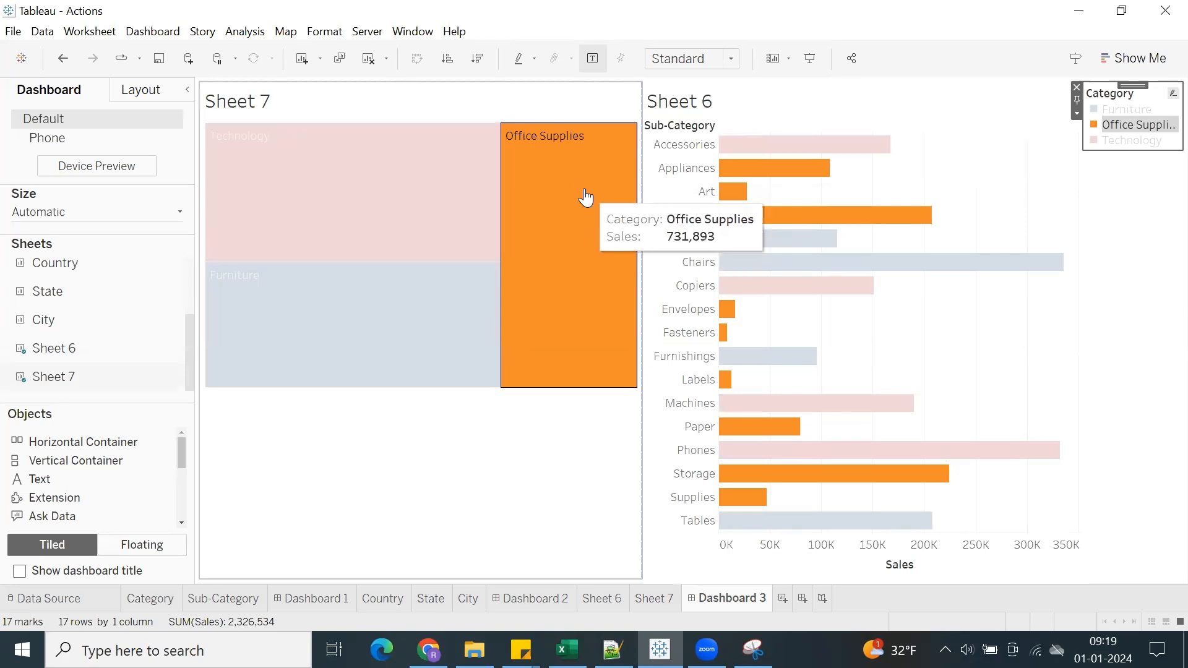
pyautogui.click(1114, 124)
pyautogui.click(1117, 140)
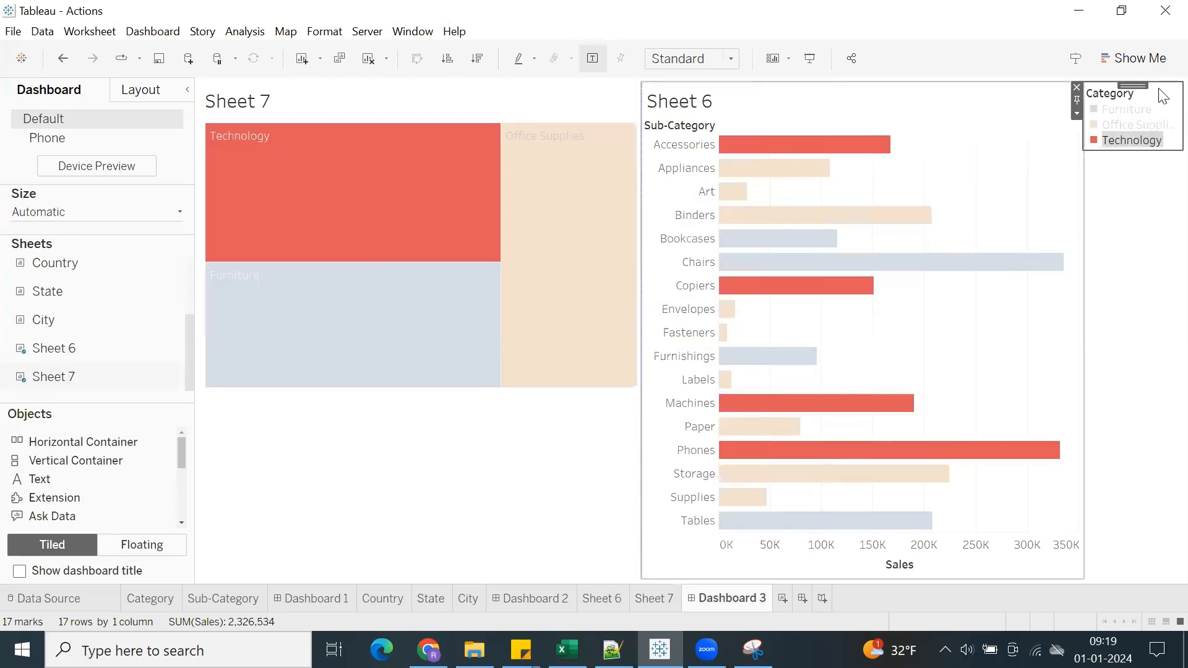
pyautogui.click(1115, 137)
# Select the Technology and Furniture blocks in the treemap to check how the bar chart responds, and clear the selection.
pyautogui.click(276, 193)
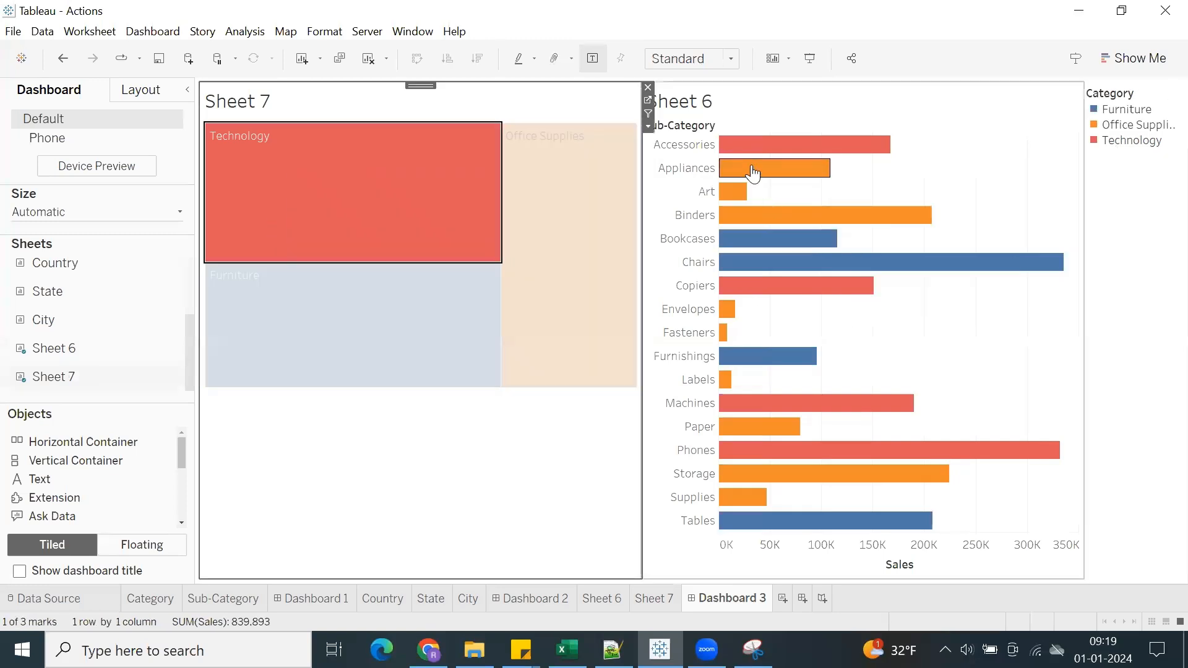
pyautogui.click(372, 372)
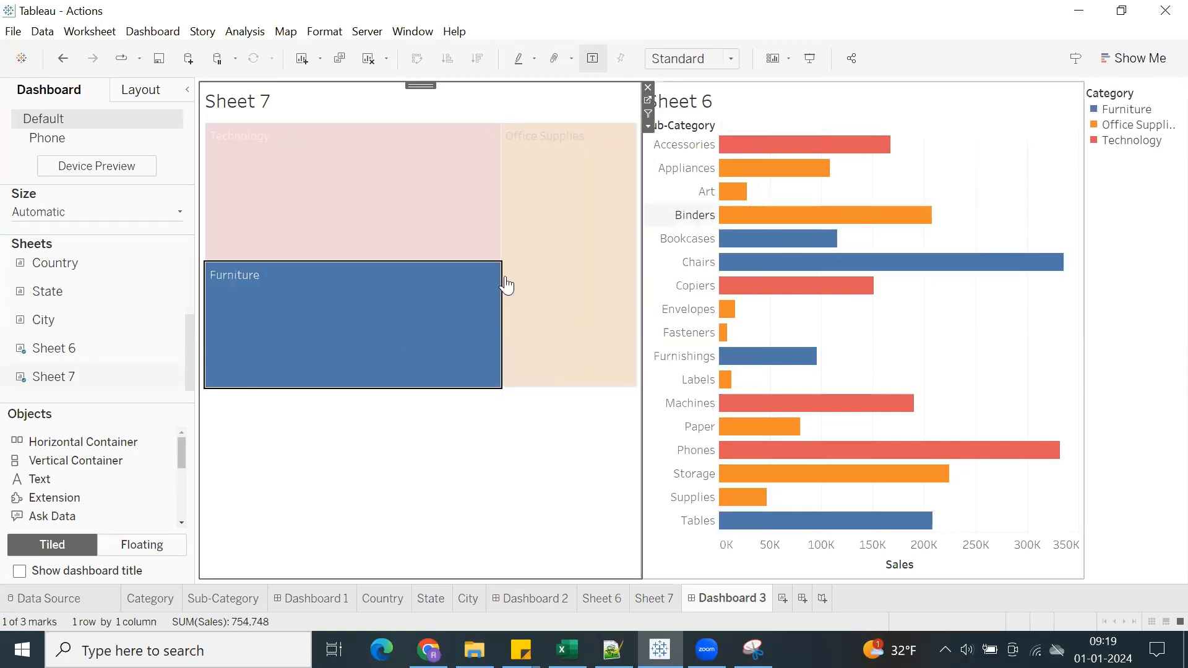
pyautogui.click(313, 371)
pyautogui.click(313, 207)
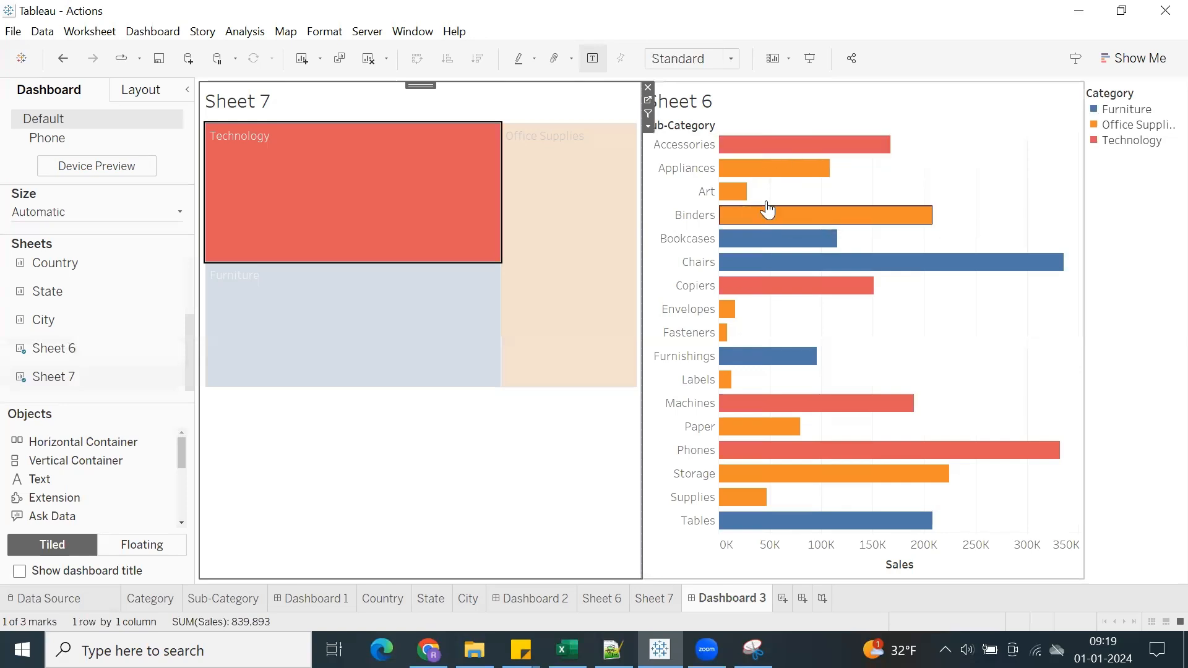
pyautogui.click(398, 247)
# Add the highlight action Highlight1 on Dashboard 3, run on Select, with Sheet 7 as source, Sheet 6 as target and All Fields highlighted.
pyautogui.click(134, 35)
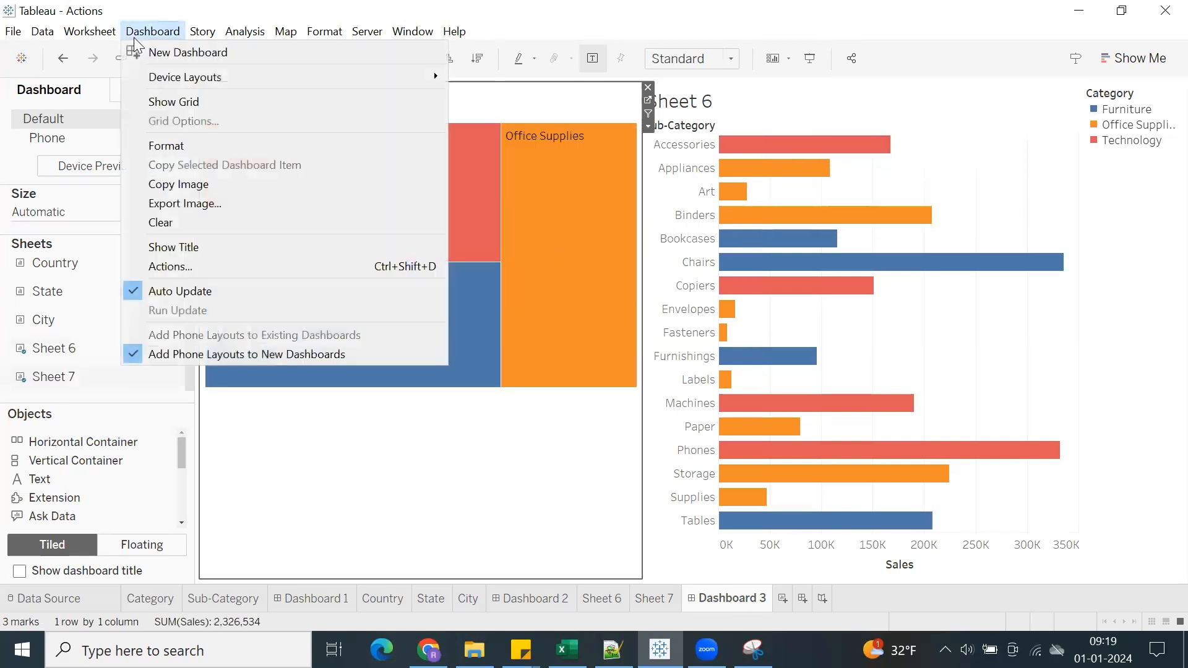
pyautogui.click(192, 267)
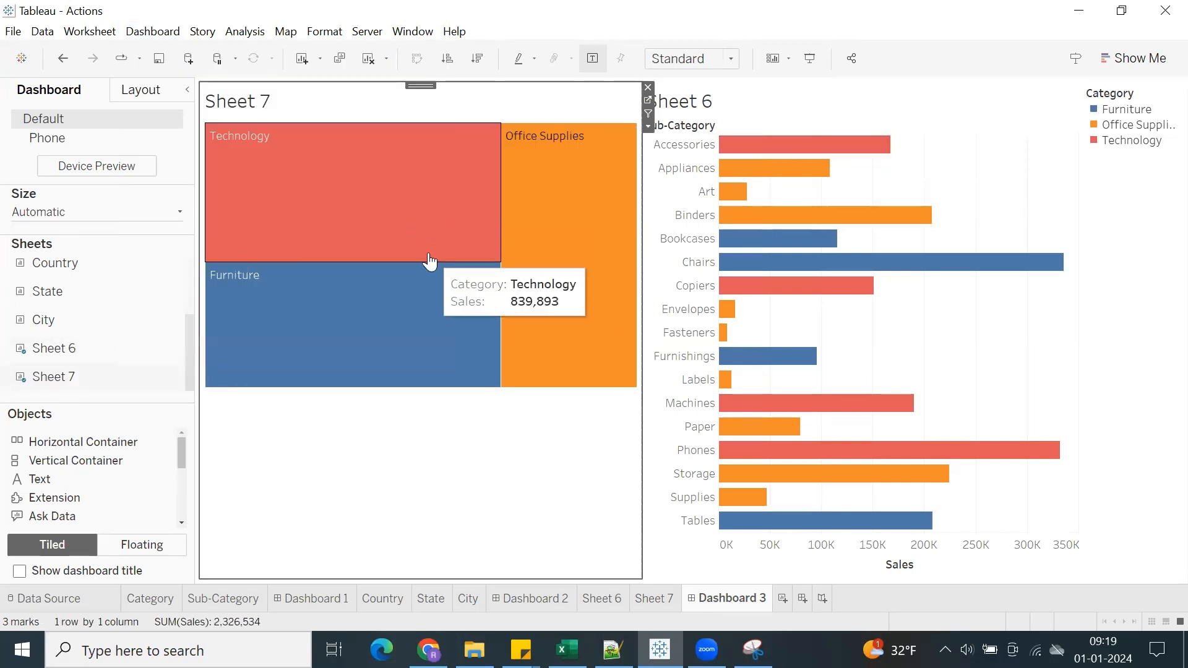
pyautogui.click(366, 423)
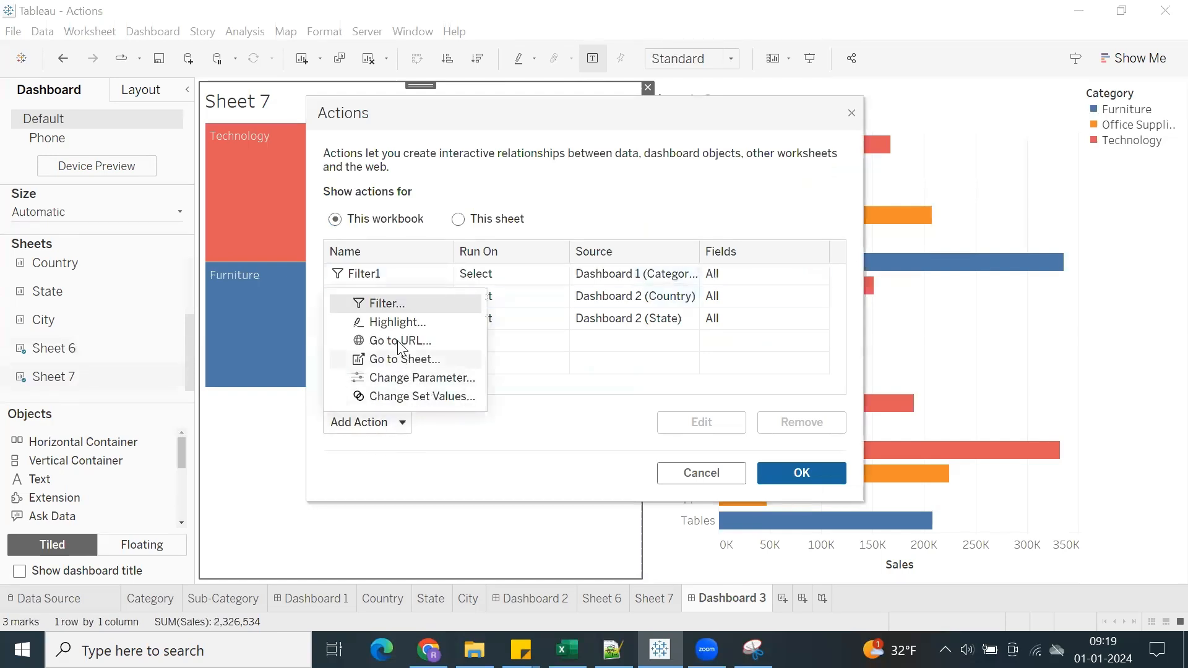
pyautogui.click(388, 326)
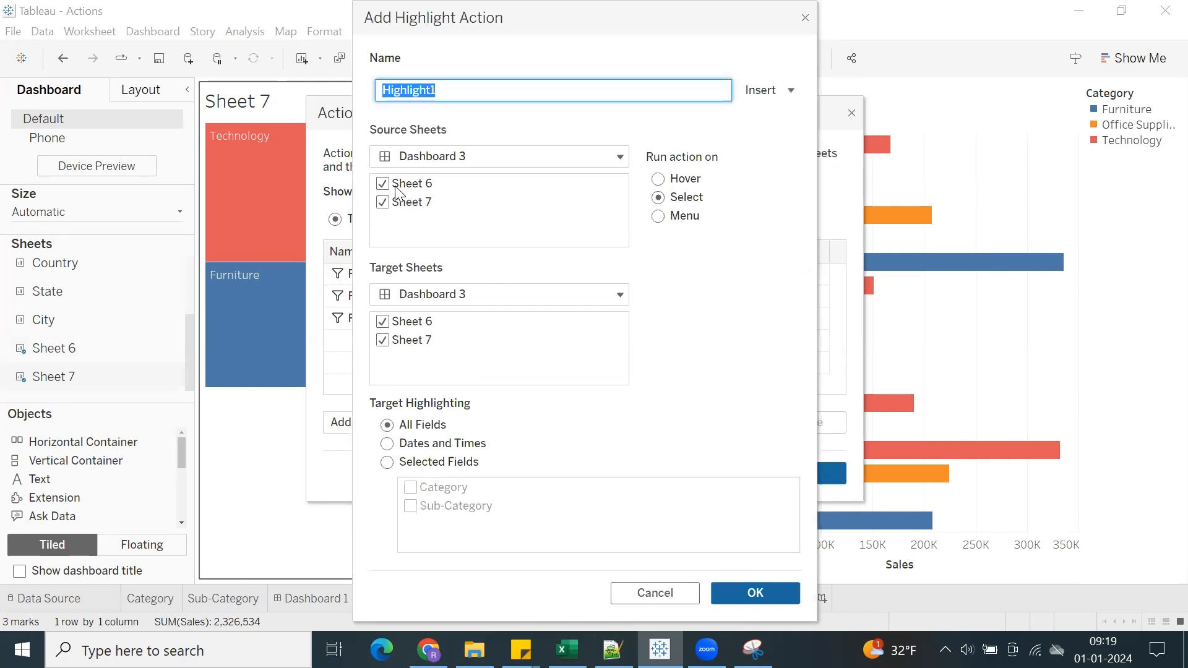
pyautogui.click(383, 184)
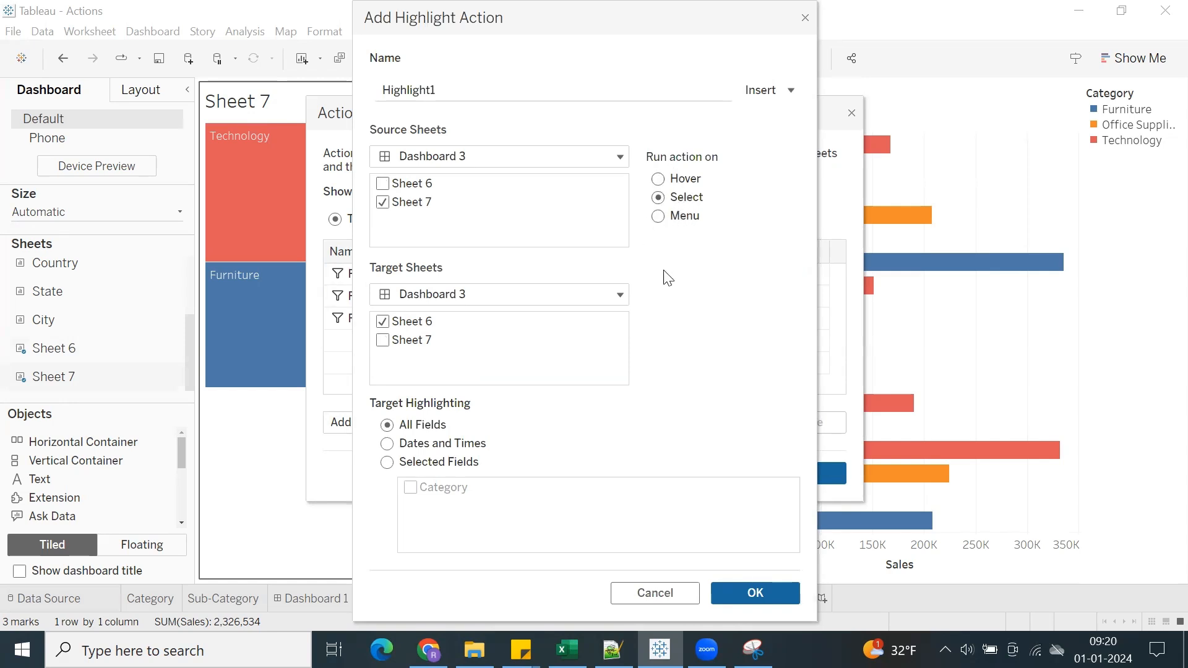
pyautogui.click(755, 595)
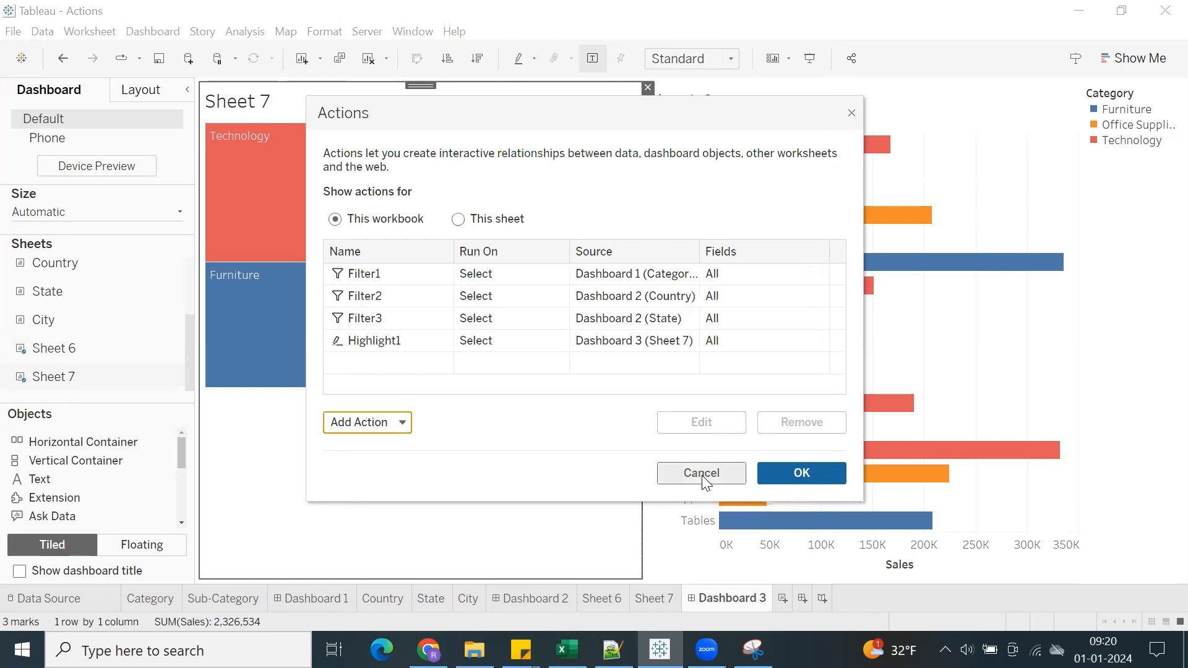
pyautogui.click(784, 472)
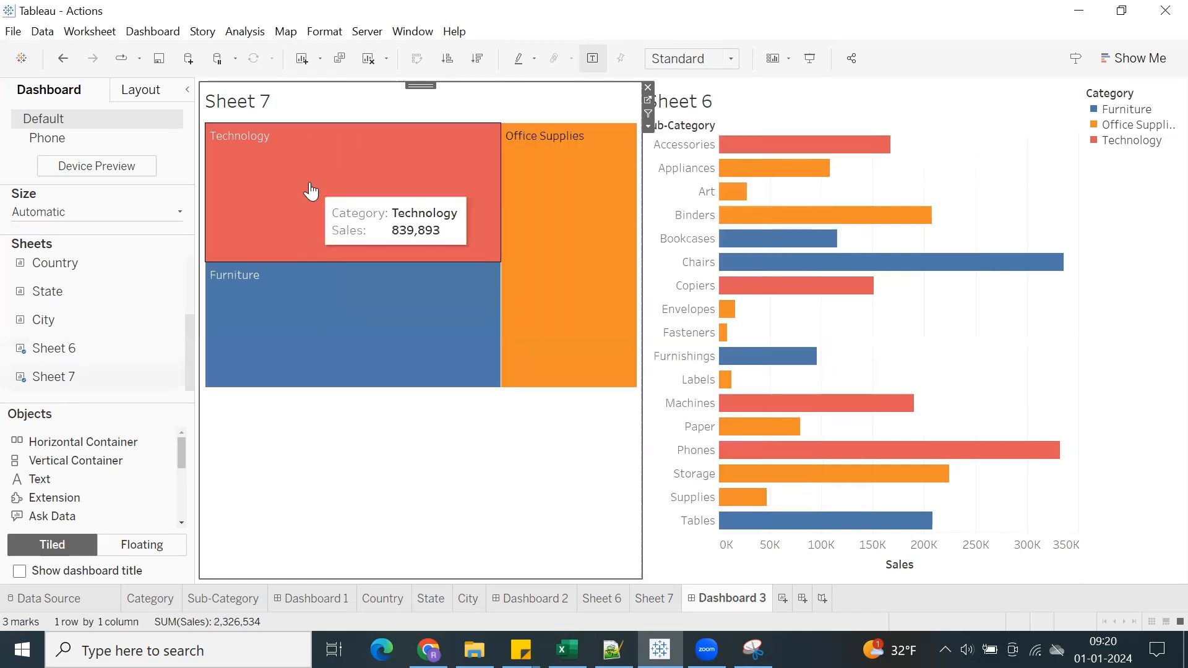
# Test the highlight action by selecting Technology, Furniture and Office Supplies in the treemap, and clear the selection.
pyautogui.click(311, 192)
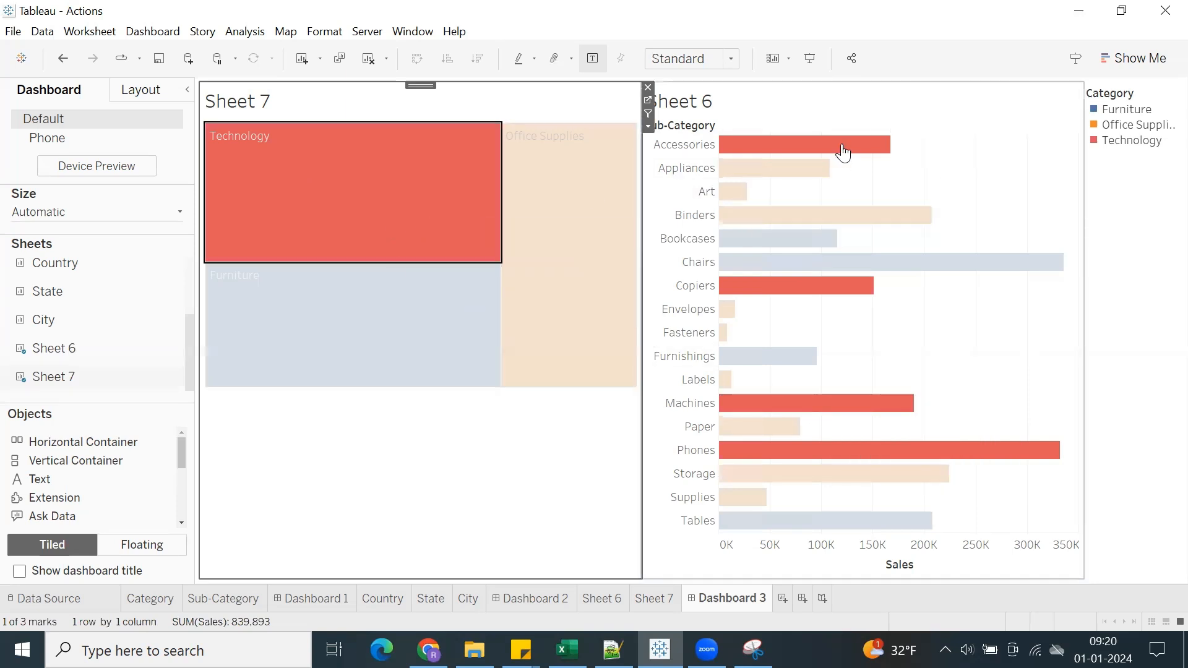
pyautogui.click(315, 308)
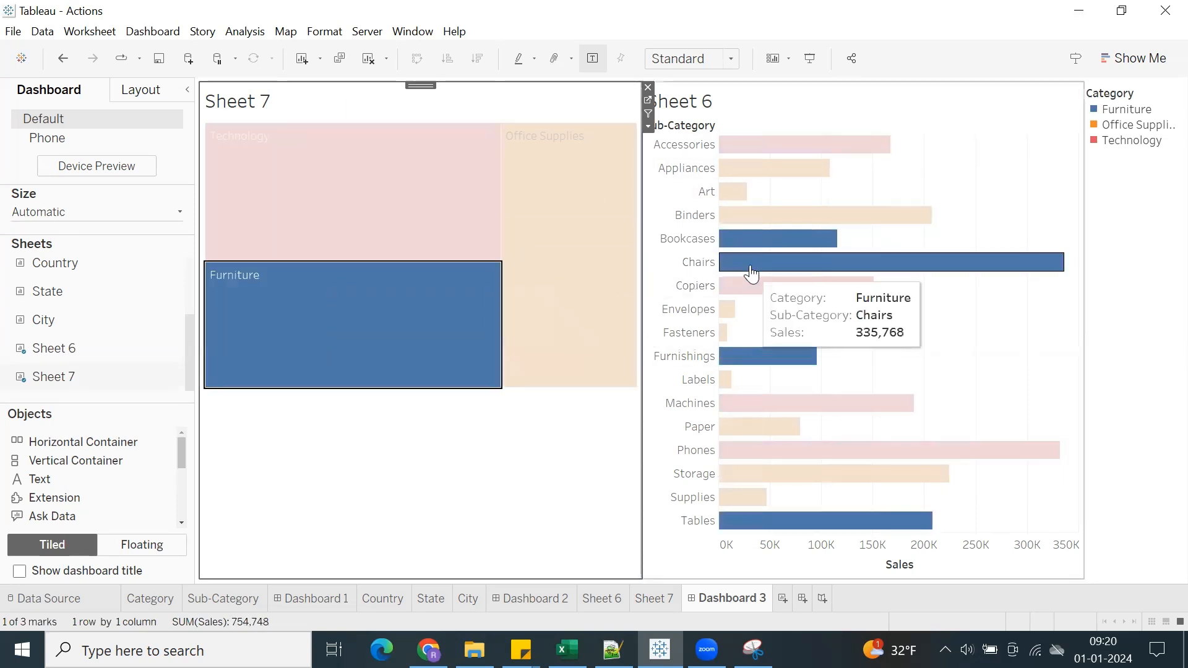
pyautogui.click(571, 253)
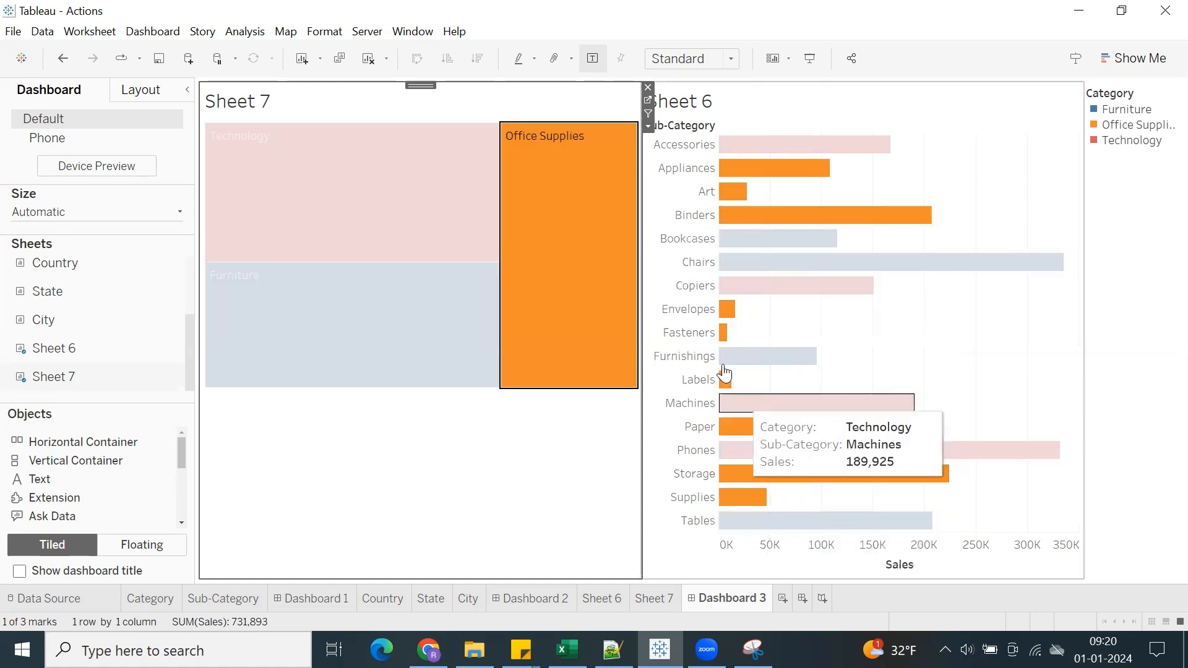
pyautogui.click(565, 308)
pyautogui.click(319, 229)
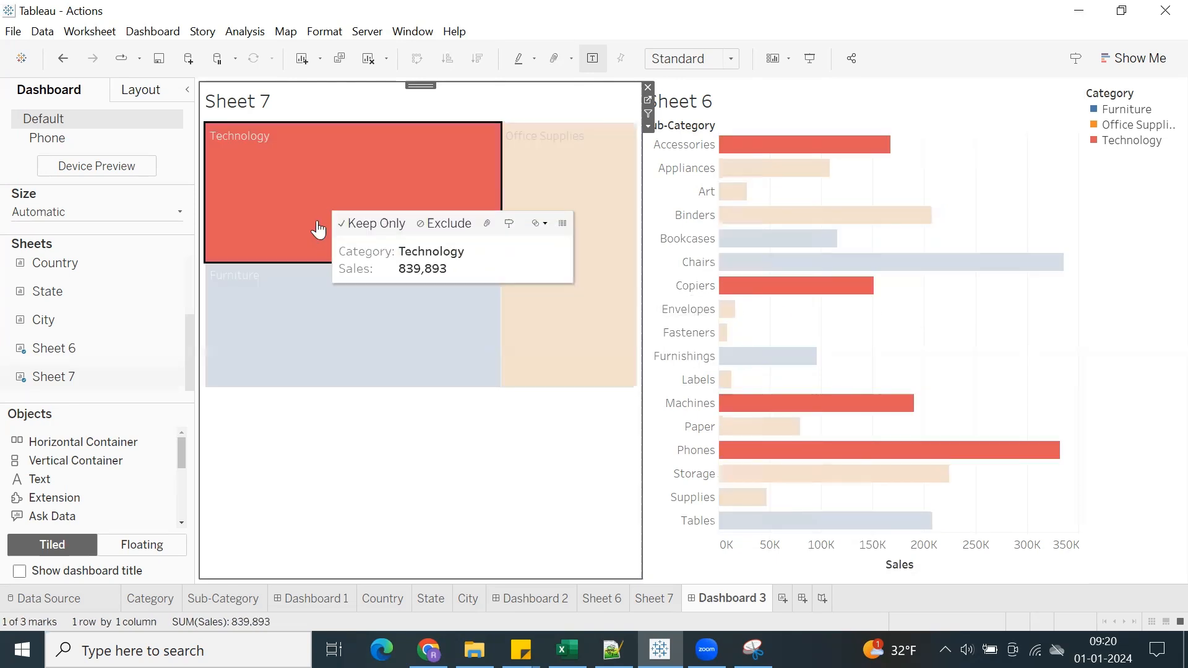
pyautogui.click(319, 228)
pyautogui.click(335, 306)
pyautogui.click(335, 305)
pyautogui.click(549, 217)
pyautogui.click(549, 218)
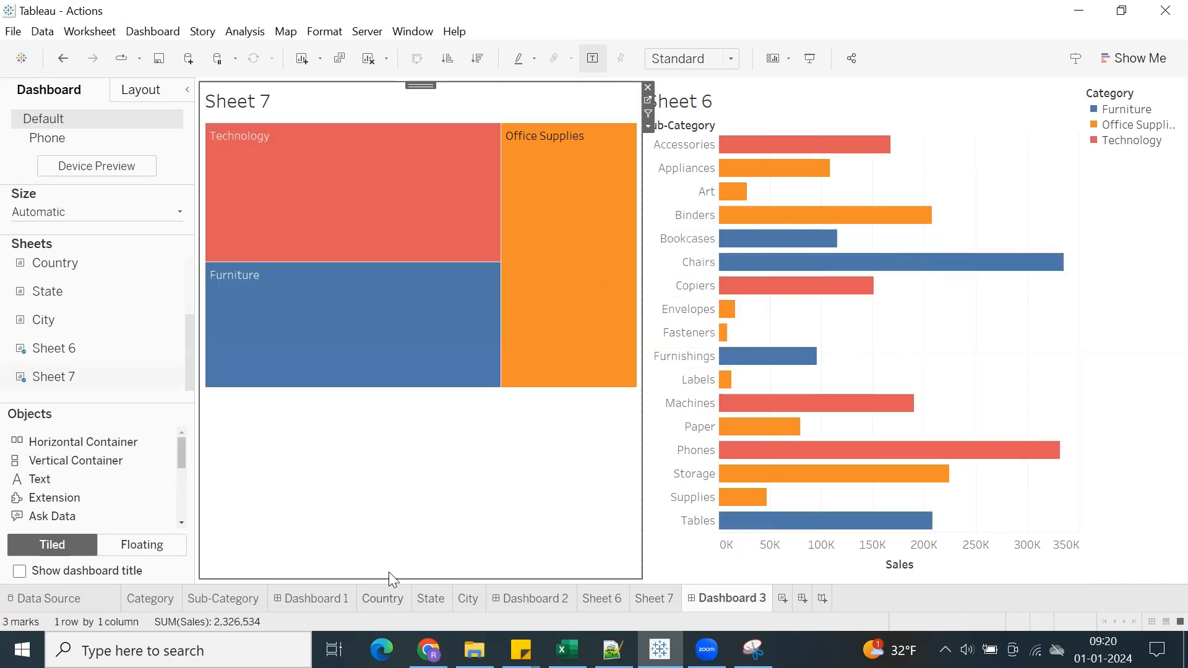
# Compare filtering with highlighting by selecting Furniture in Dashboard 1's pie chart and in Dashboard 3's treemap.
pyautogui.click(330, 596)
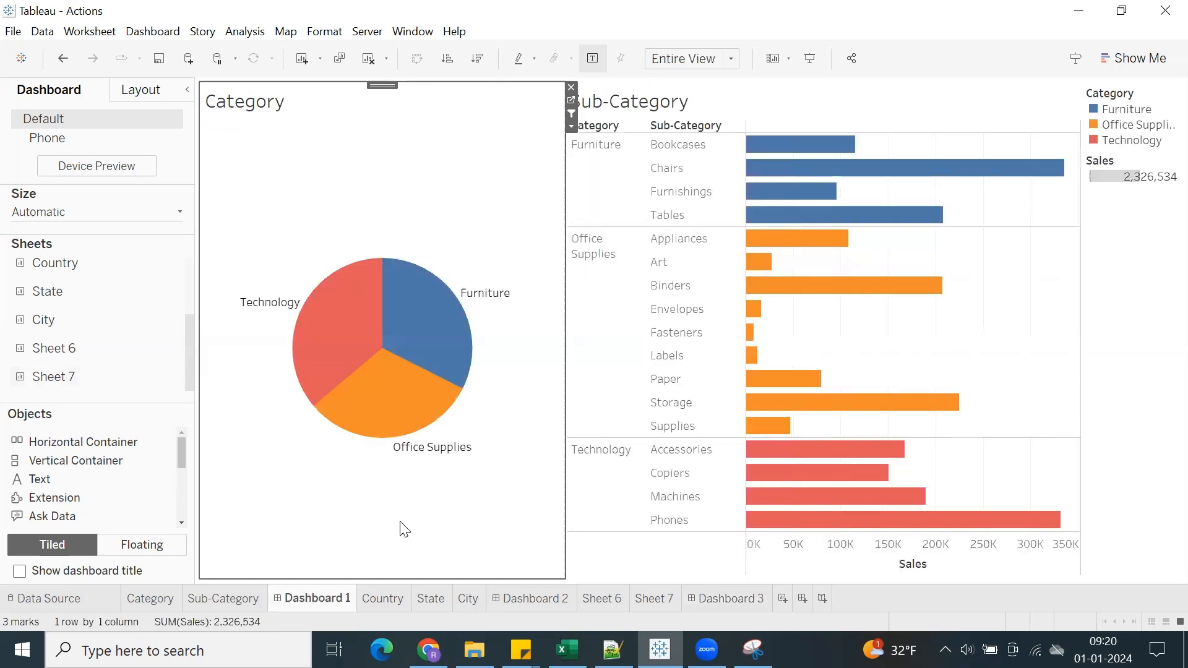
pyautogui.click(433, 362)
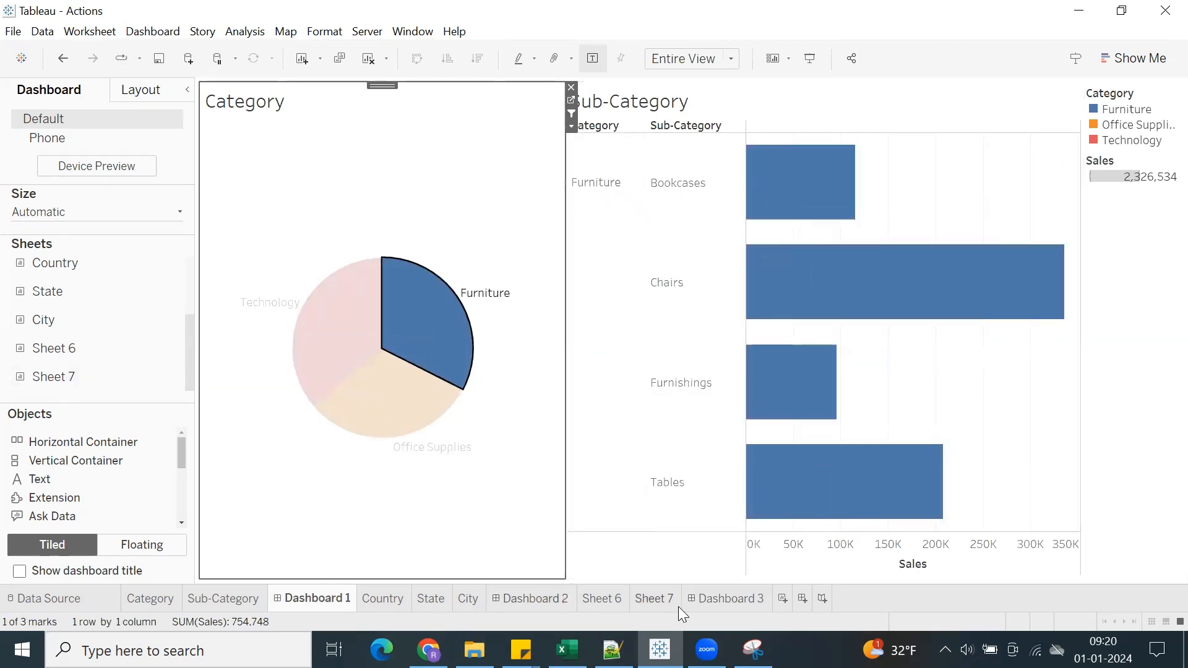
pyautogui.click(703, 595)
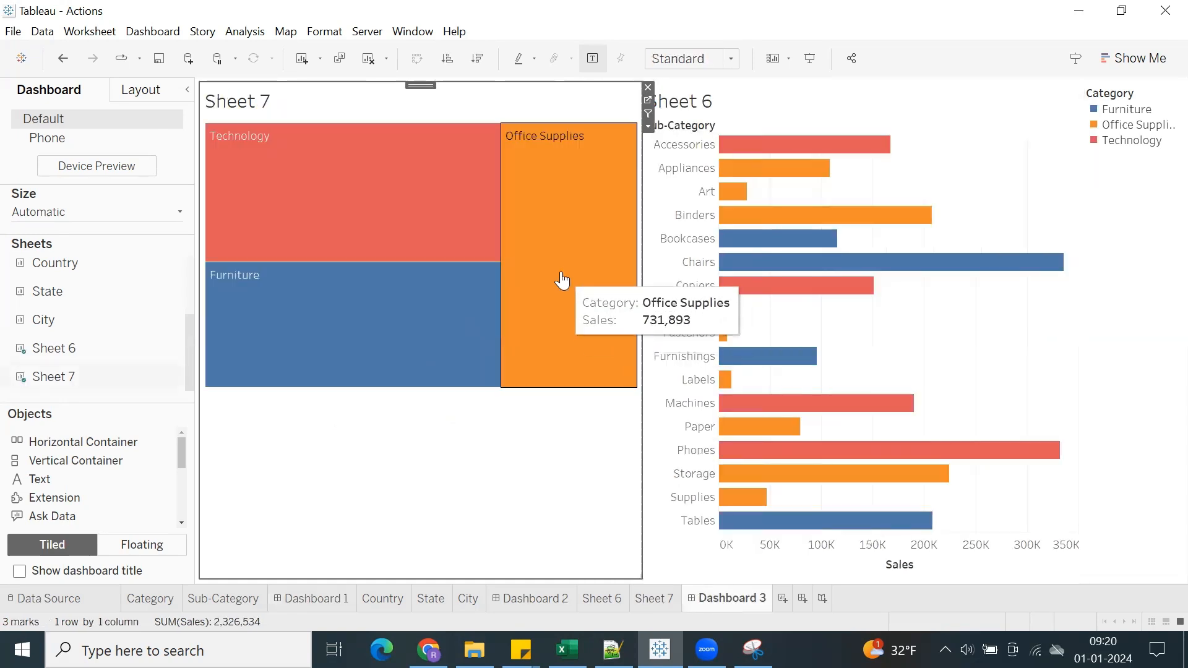
pyautogui.click(396, 309)
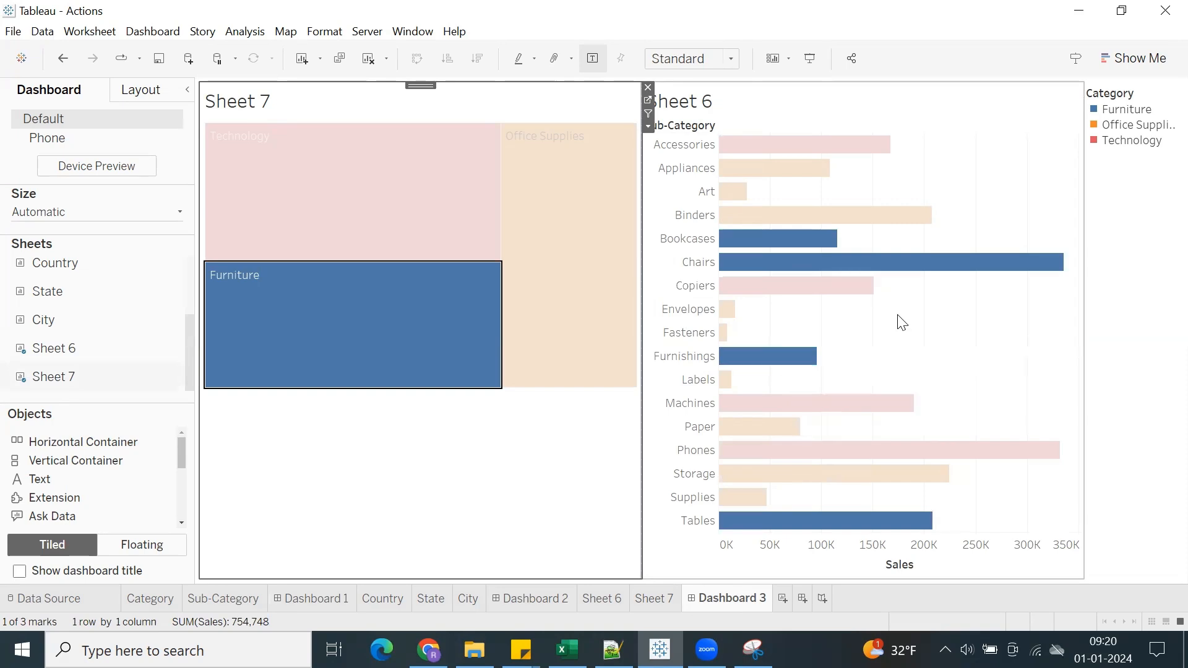
pyautogui.click(400, 366)
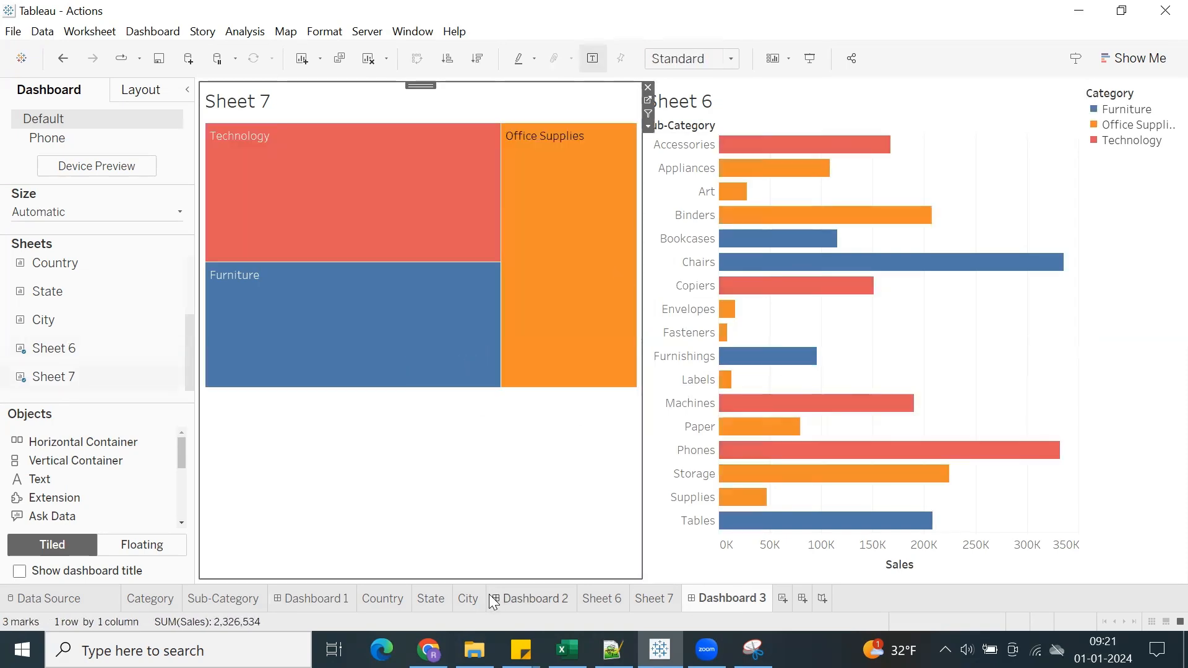
# On Dashboard 2, select Texas in the state map to examine its city sales, and clear the selection.
pyautogui.click(510, 599)
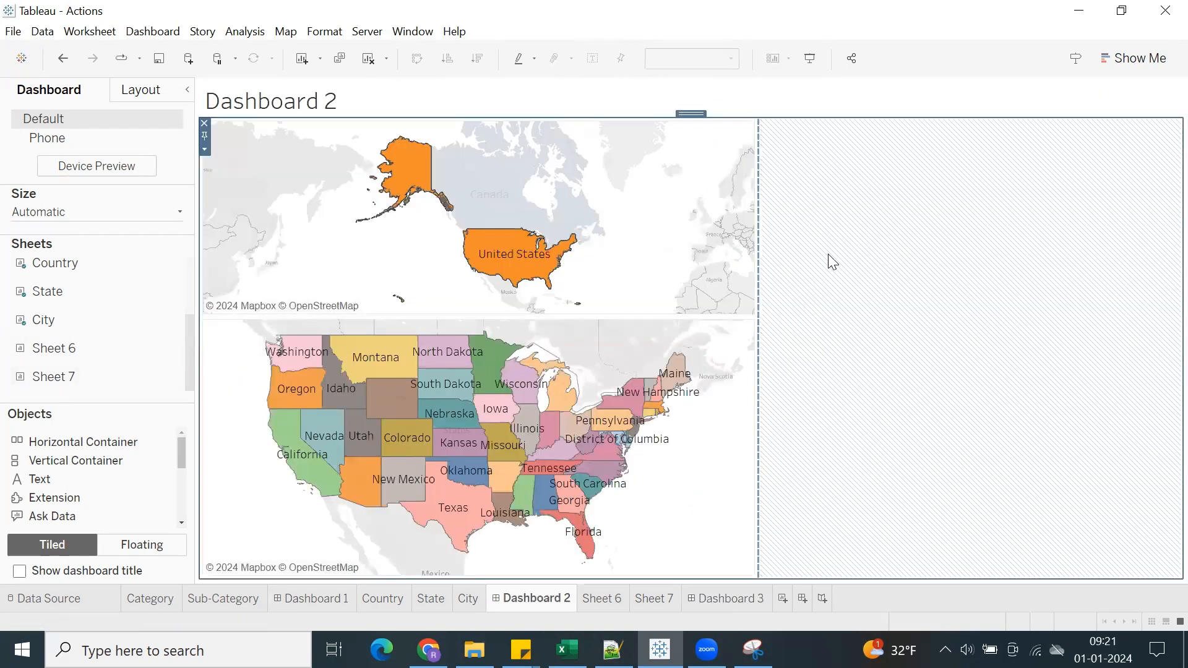
pyautogui.click(460, 555)
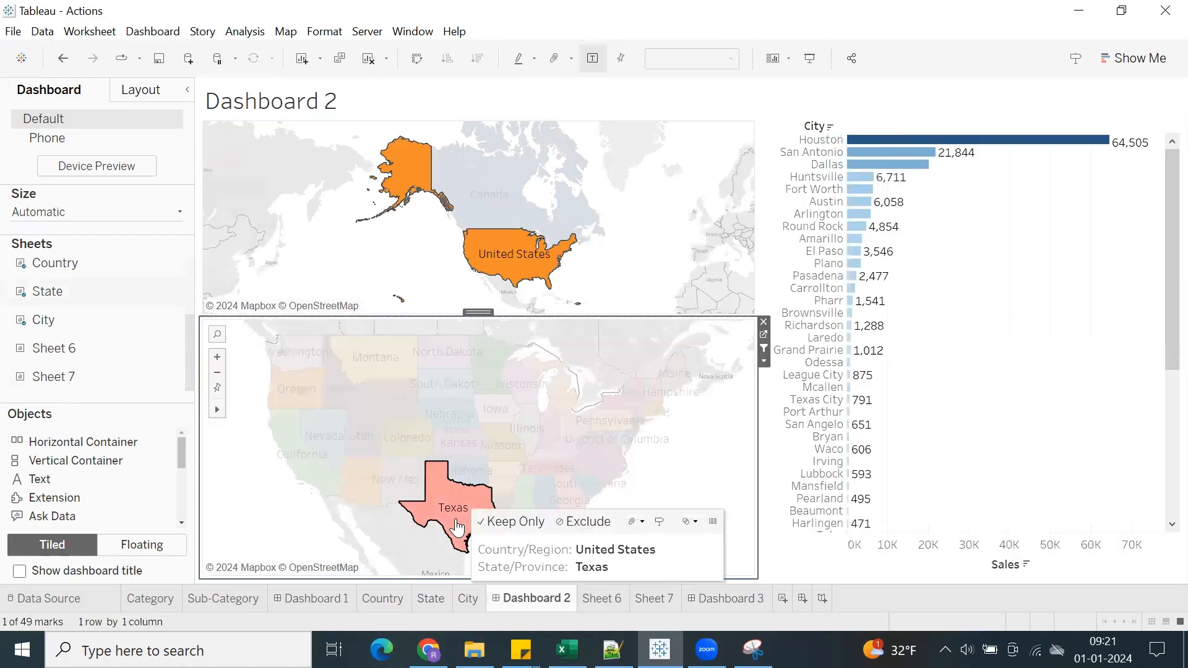
pyautogui.scroll(-5, 948, 241)
pyautogui.scroll(5, 948, 248)
pyautogui.scroll(-1, 947, 254)
pyautogui.scroll(1, 865, 343)
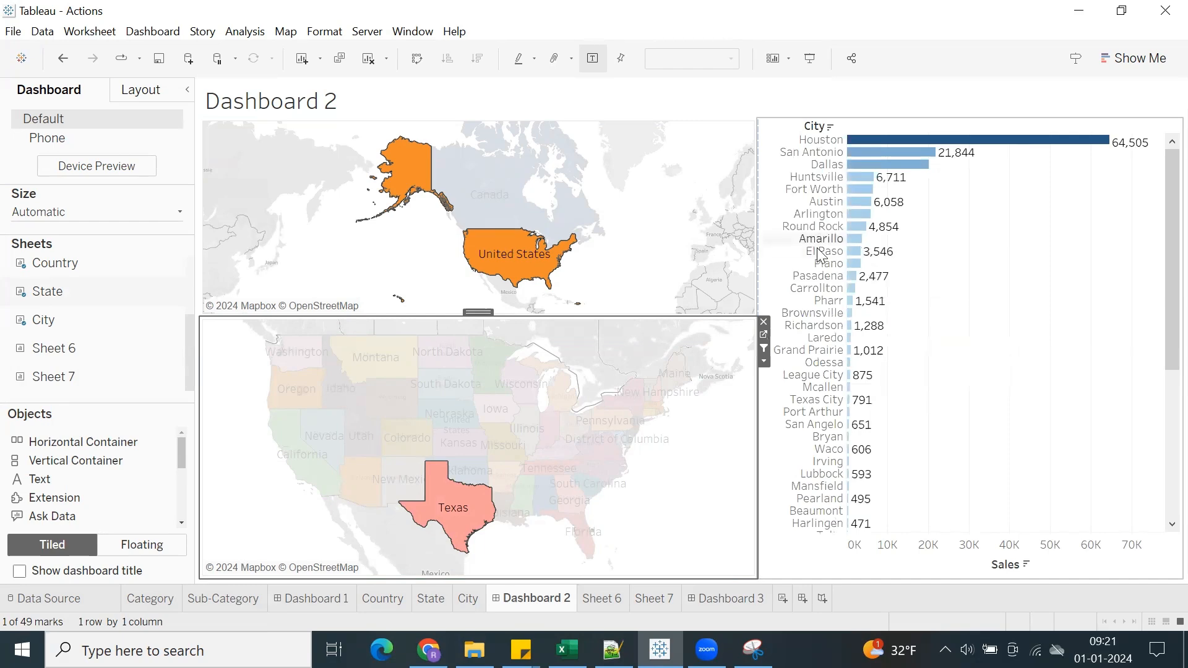
pyautogui.click(485, 513)
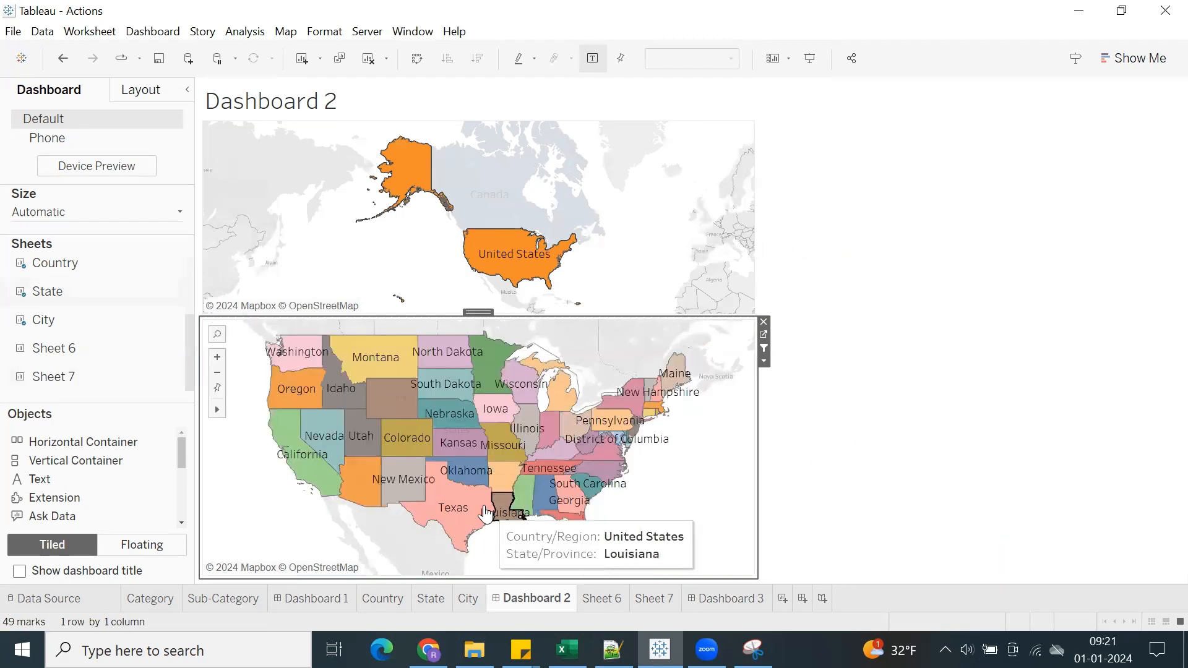
# Return to Dashboard 3 and create a new worksheet after it named URL Actions.
pyautogui.click(725, 599)
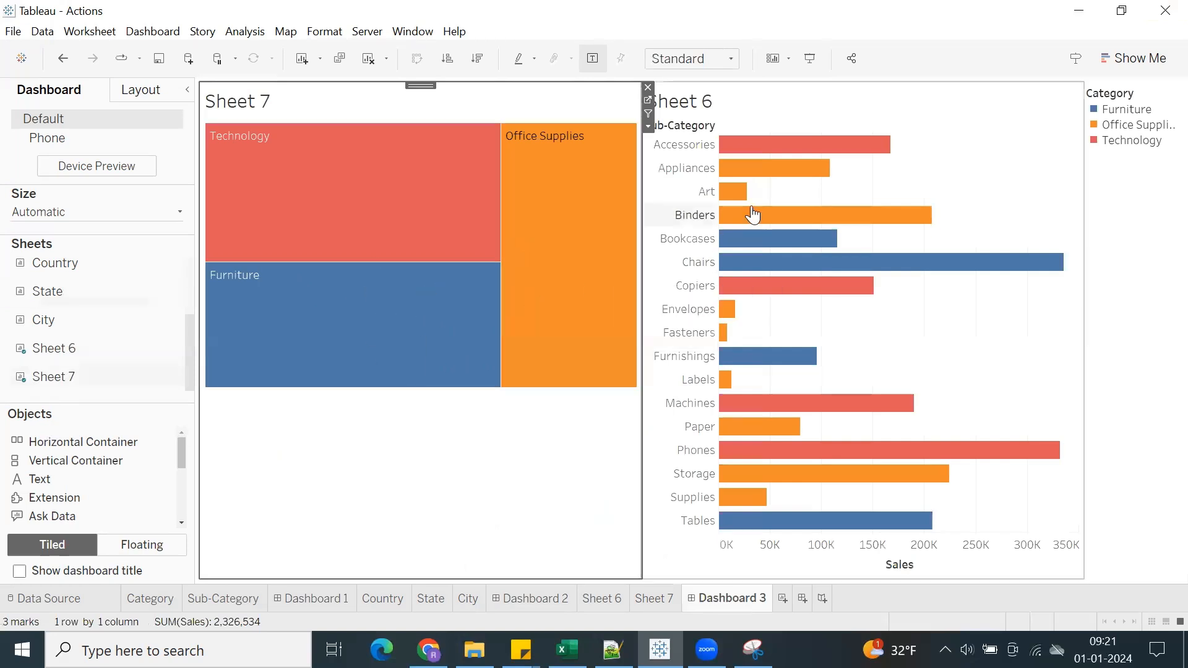
pyautogui.click(782, 599)
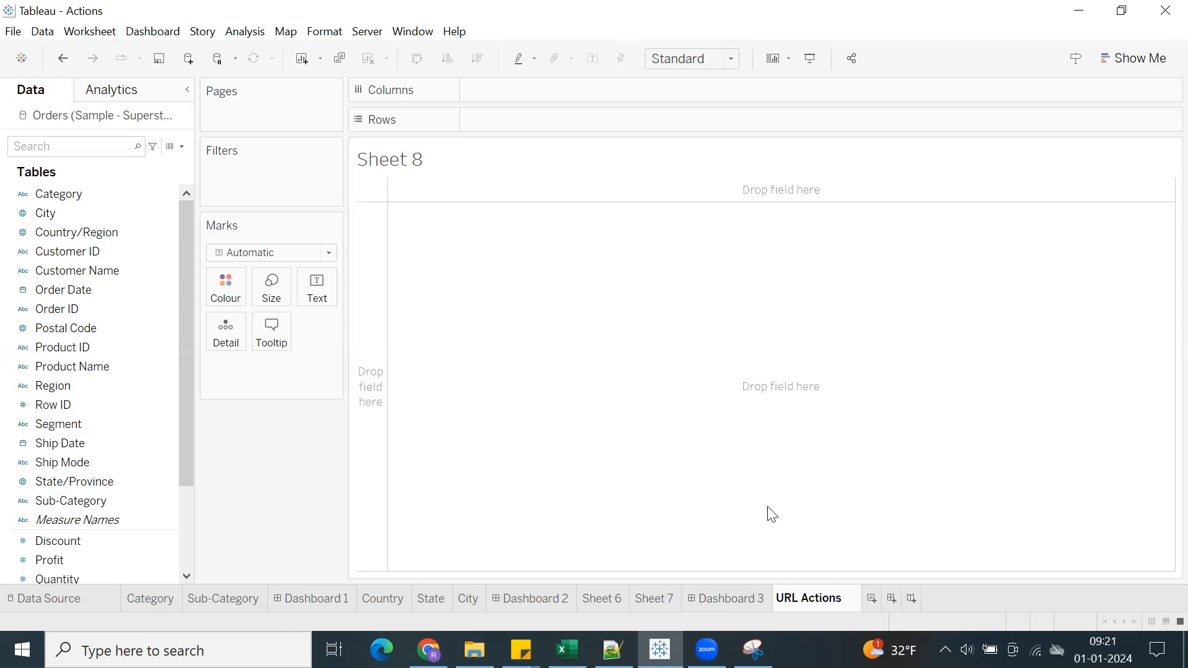
# Confirm the URL Actions sheet name and hide the worksheet's title.
pyautogui.press('Return')
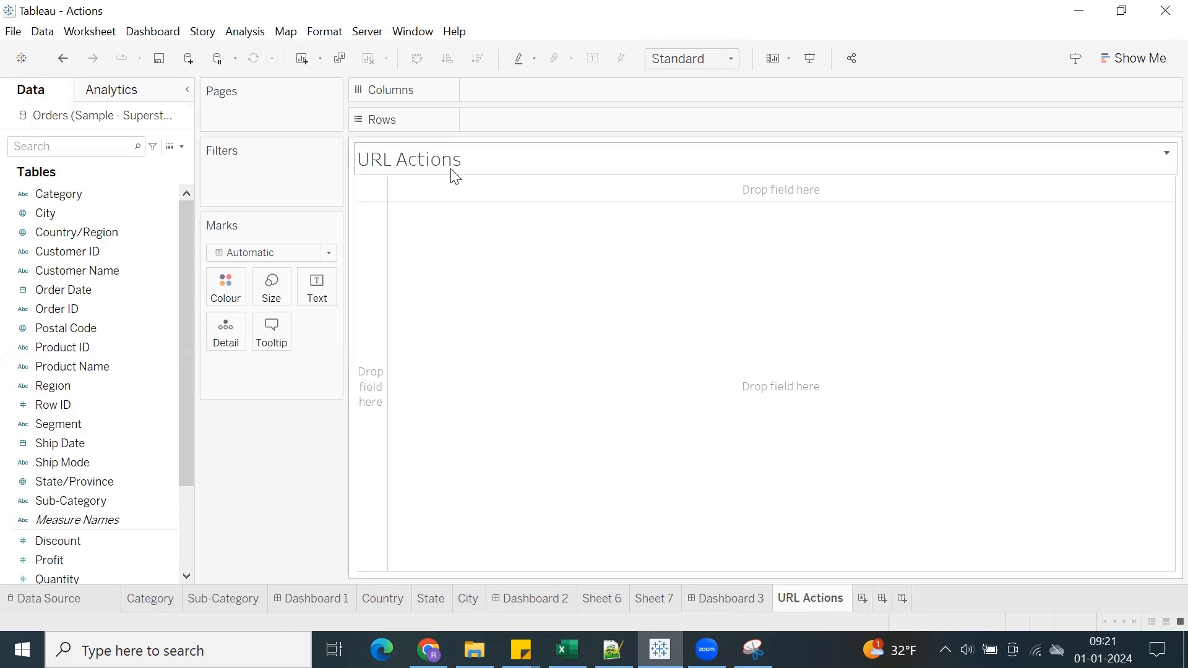
pyautogui.rightClick(468, 174)
pyautogui.click(482, 212)
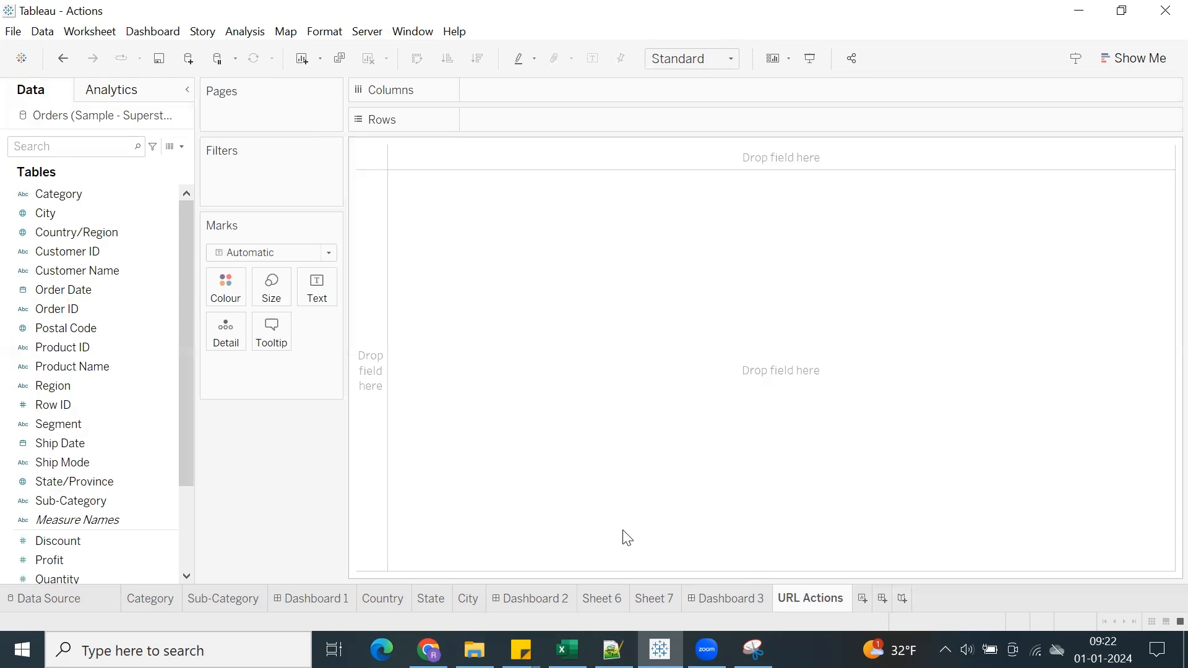
# Add the Country Names Excel workbook from the Datasources folder as a new data source.
pyautogui.click(44, 35)
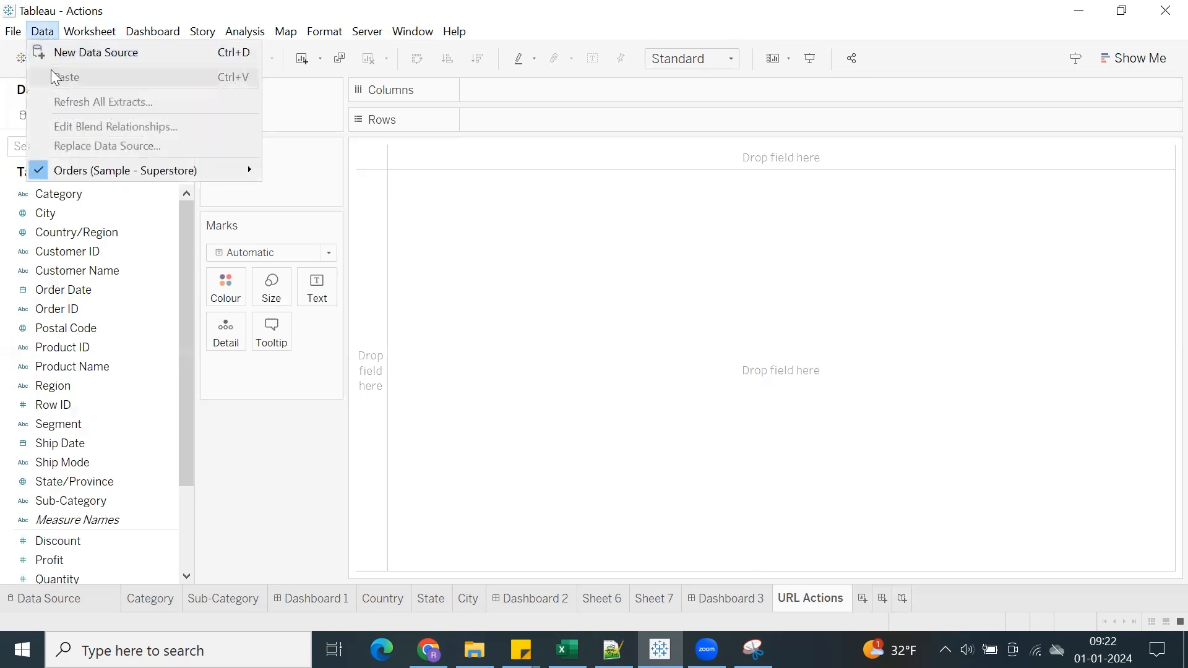
pyautogui.click(68, 55)
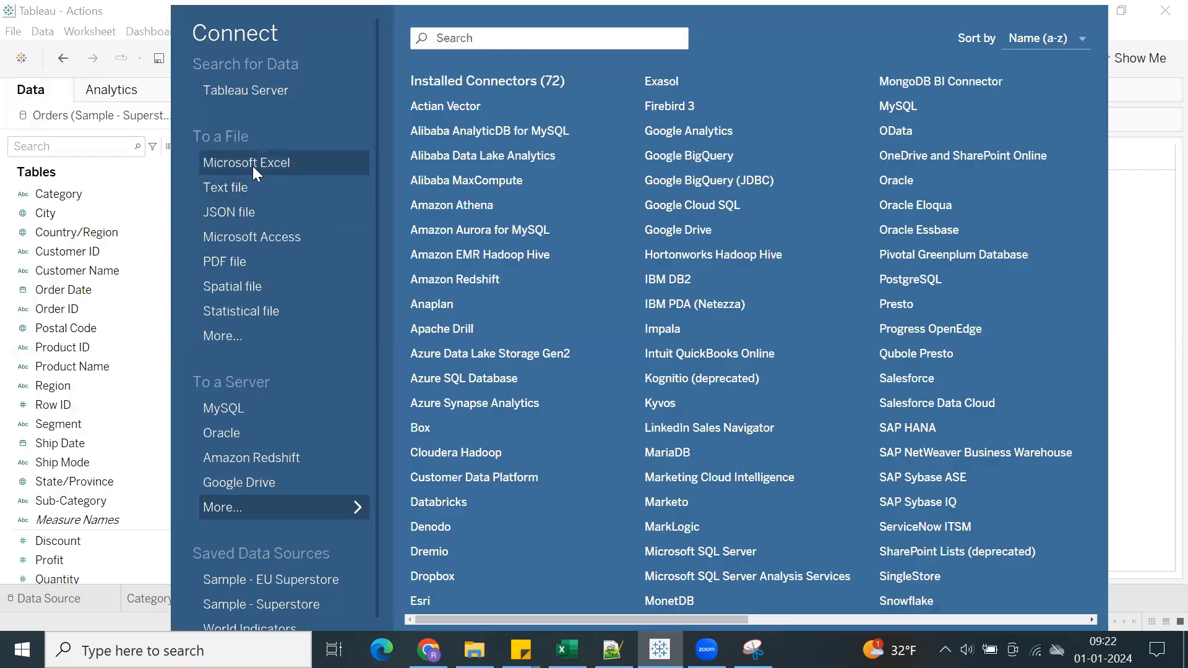
pyautogui.click(266, 176)
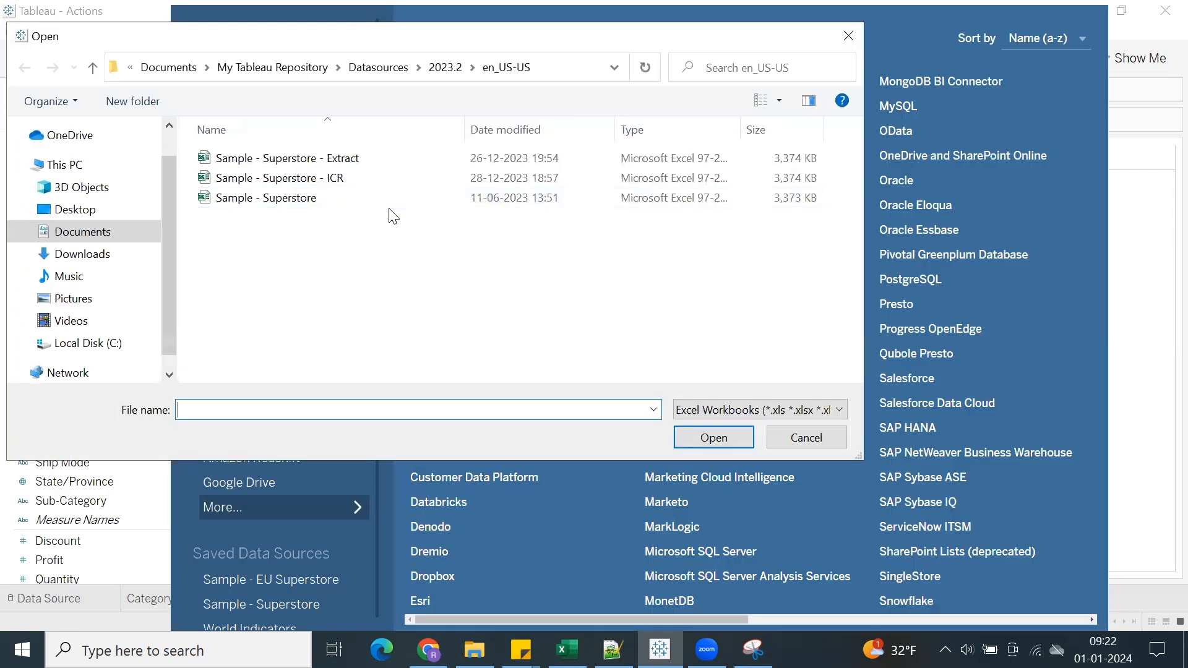
pyautogui.click(387, 70)
pyautogui.scroll(-3, 345, 247)
pyautogui.click(260, 314)
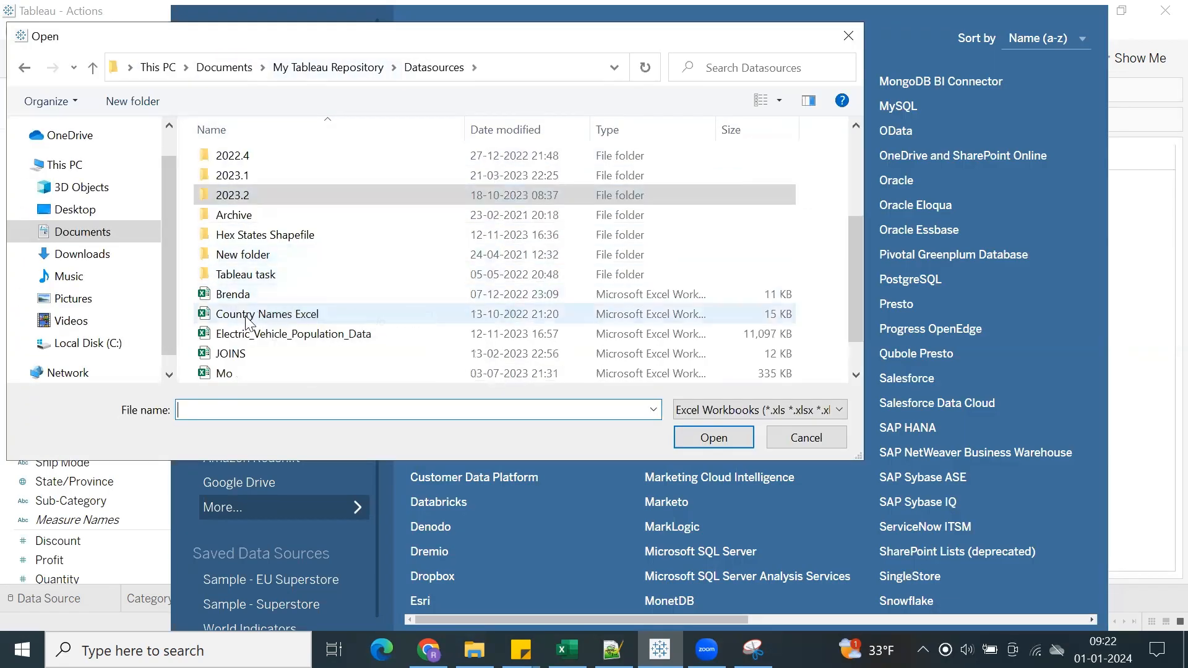
pyautogui.click(718, 434)
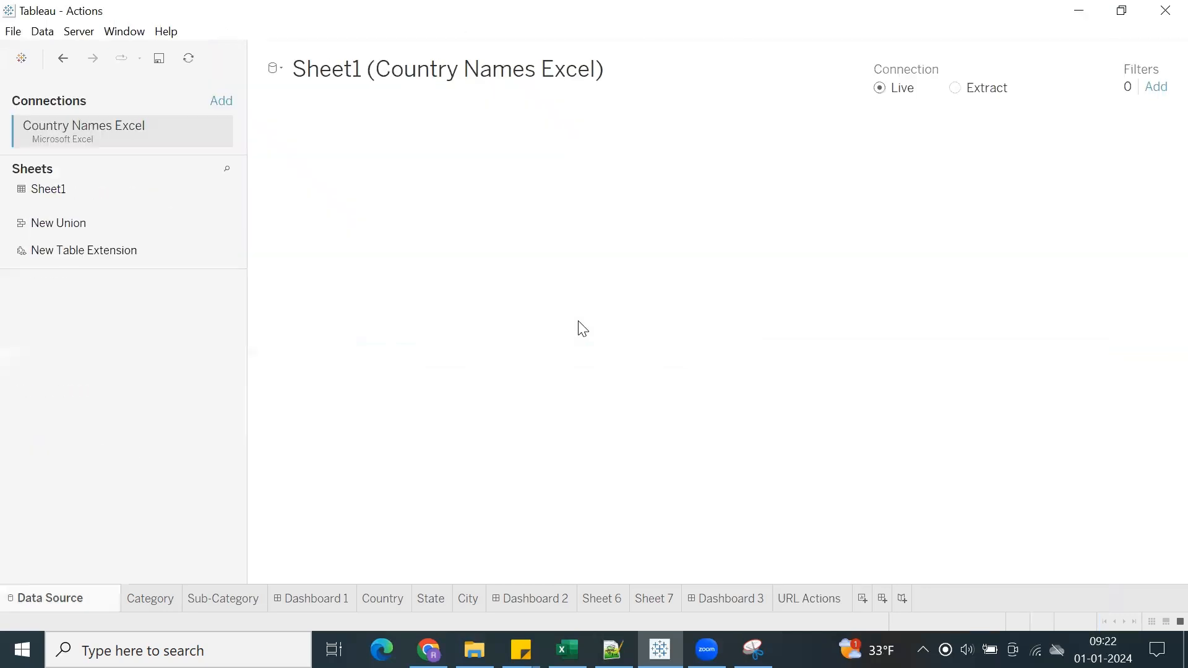
# Remove the duplicate Sheet1 table from the new data source and return to the URL Actions worksheet.
pyautogui.doubleClick(40, 190)
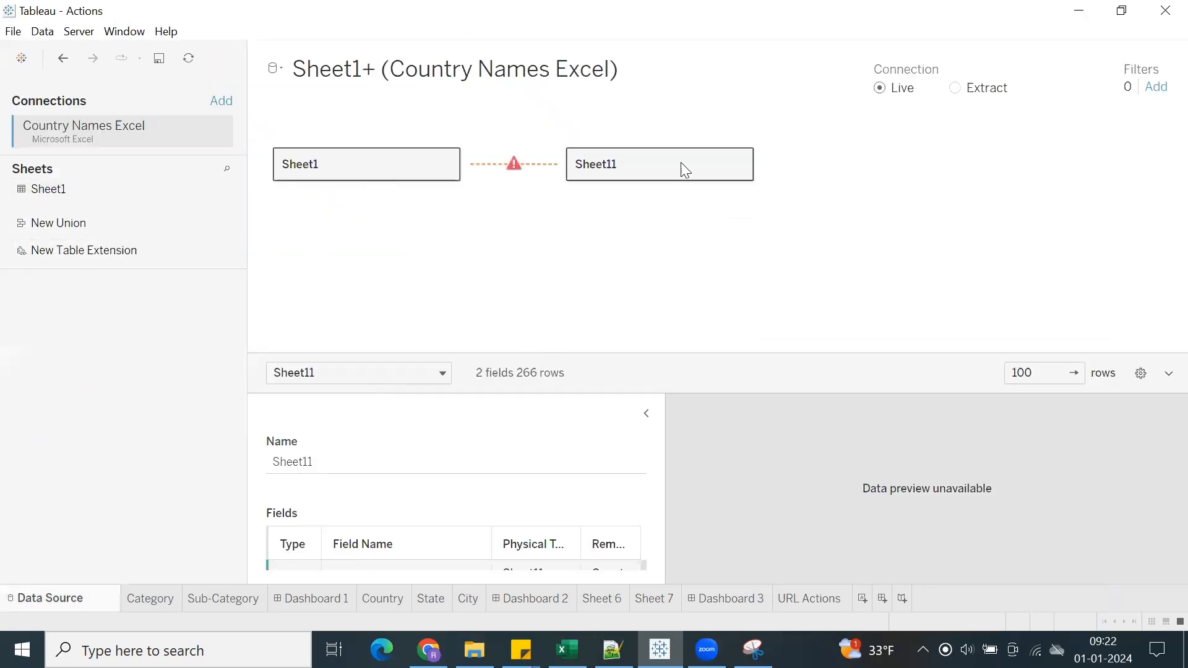
pyautogui.moveTo(729, 167); pyautogui.dragTo(237, 279)
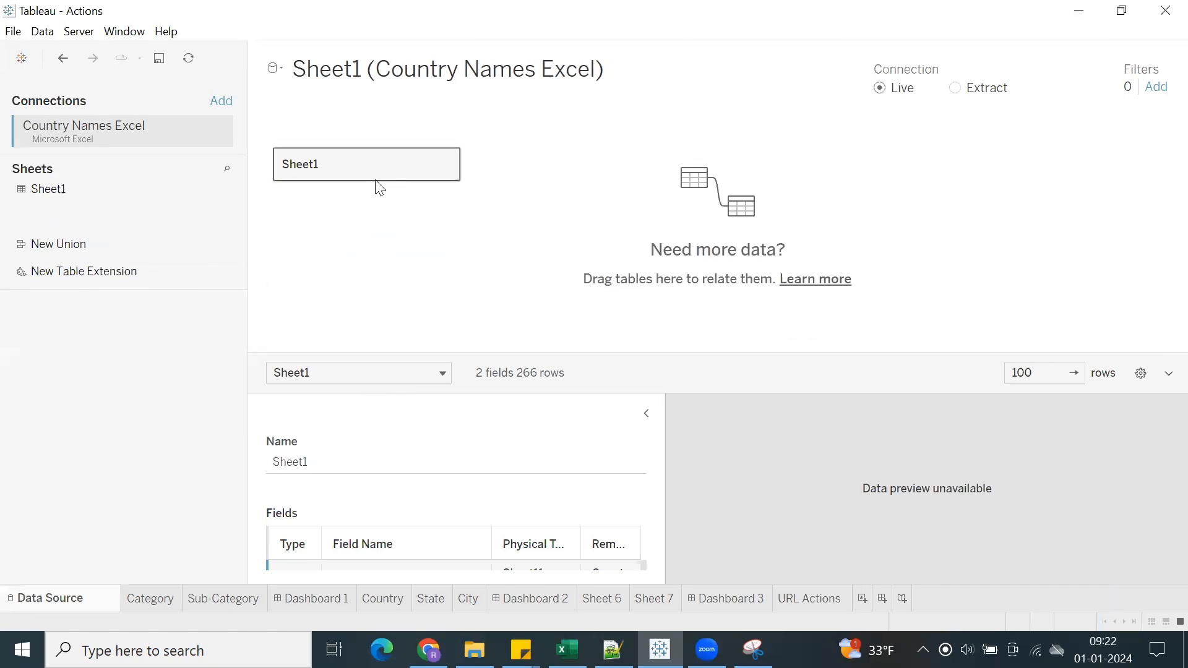
pyautogui.click(818, 605)
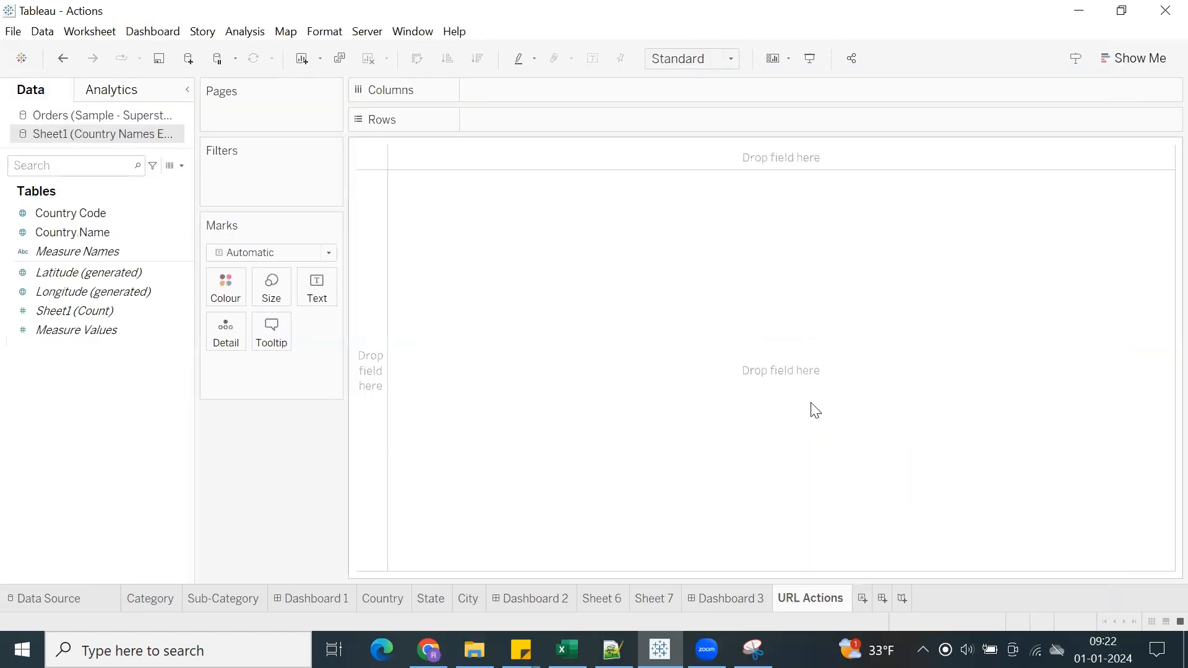
# List Country Code and Country Name in the rows with a wider name column, and take Country Code out again.
pyautogui.moveTo(50, 214); pyautogui.dragTo(492, 121)
pyautogui.moveTo(80, 233); pyautogui.dragTo(637, 127)
pyautogui.moveTo(504, 264); pyautogui.dragTo(567, 270)
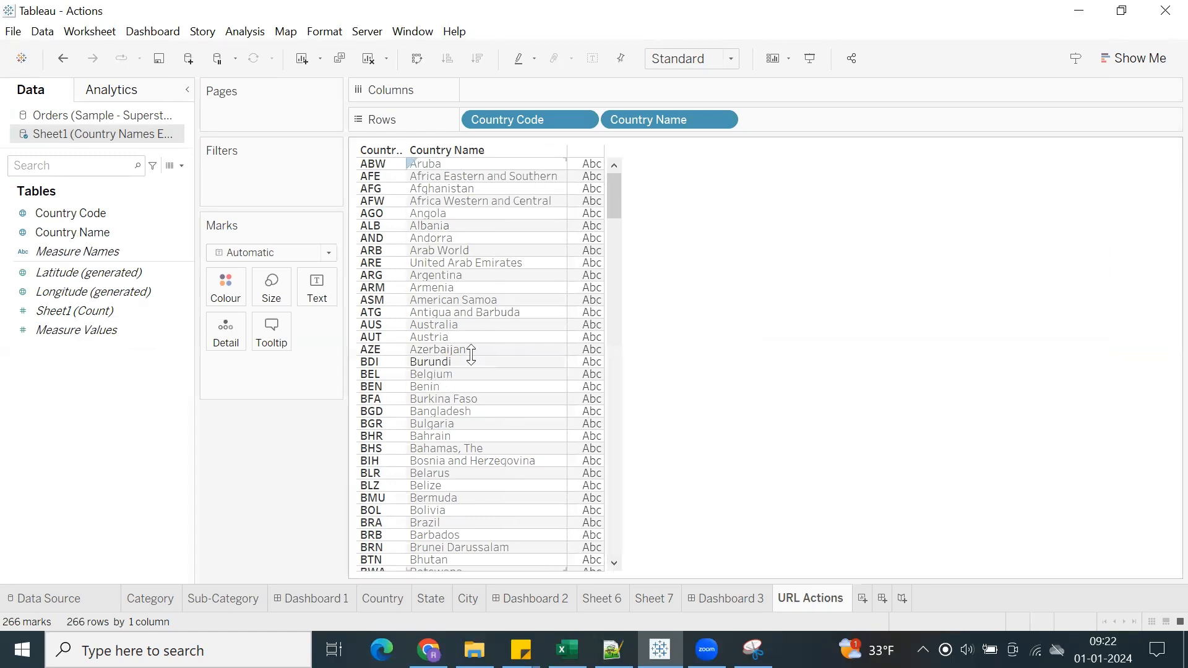
pyautogui.scroll(-4, 494, 357)
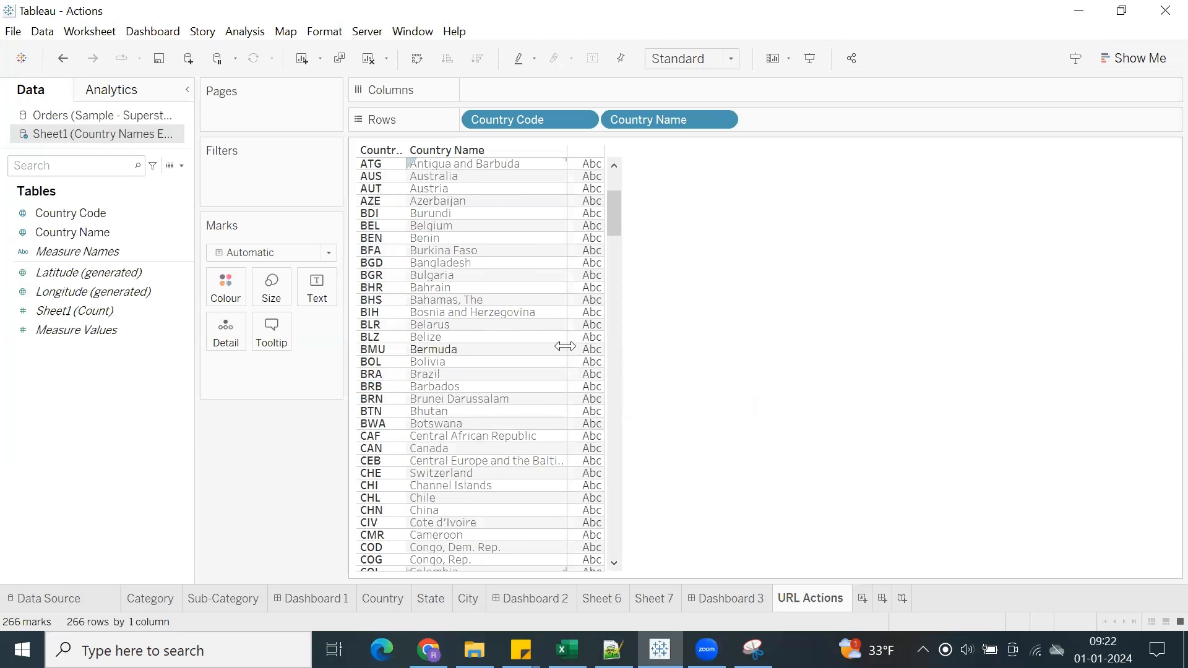
pyautogui.moveTo(598, 348); pyautogui.dragTo(631, 348)
pyautogui.moveTo(539, 119); pyautogui.dragTo(133, 398)
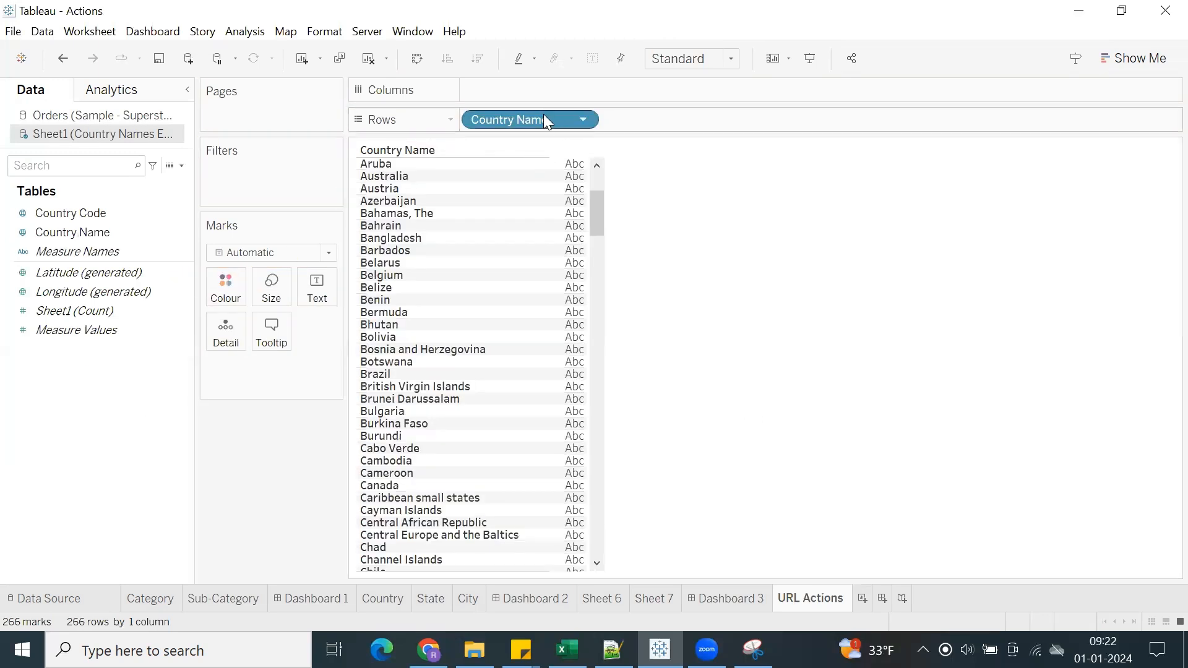
# Convert the Country Name list to a filled map and show the unknown locations at the default position.
pyautogui.click(1137, 59)
pyautogui.click(1095, 165)
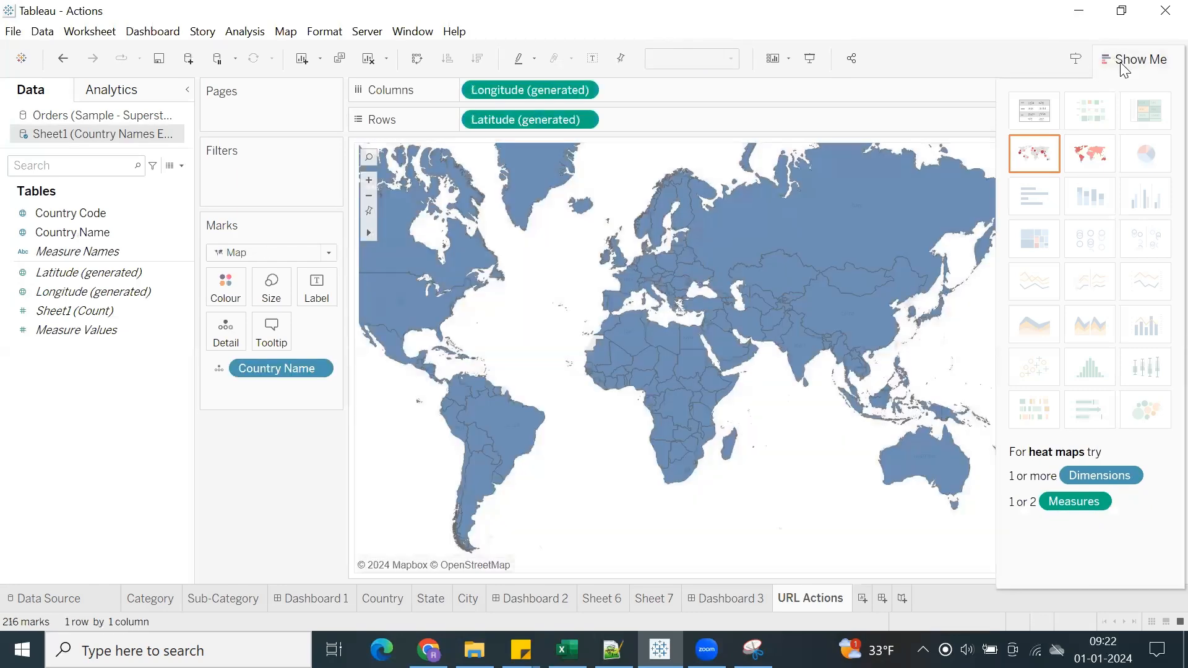
pyautogui.click(1131, 58)
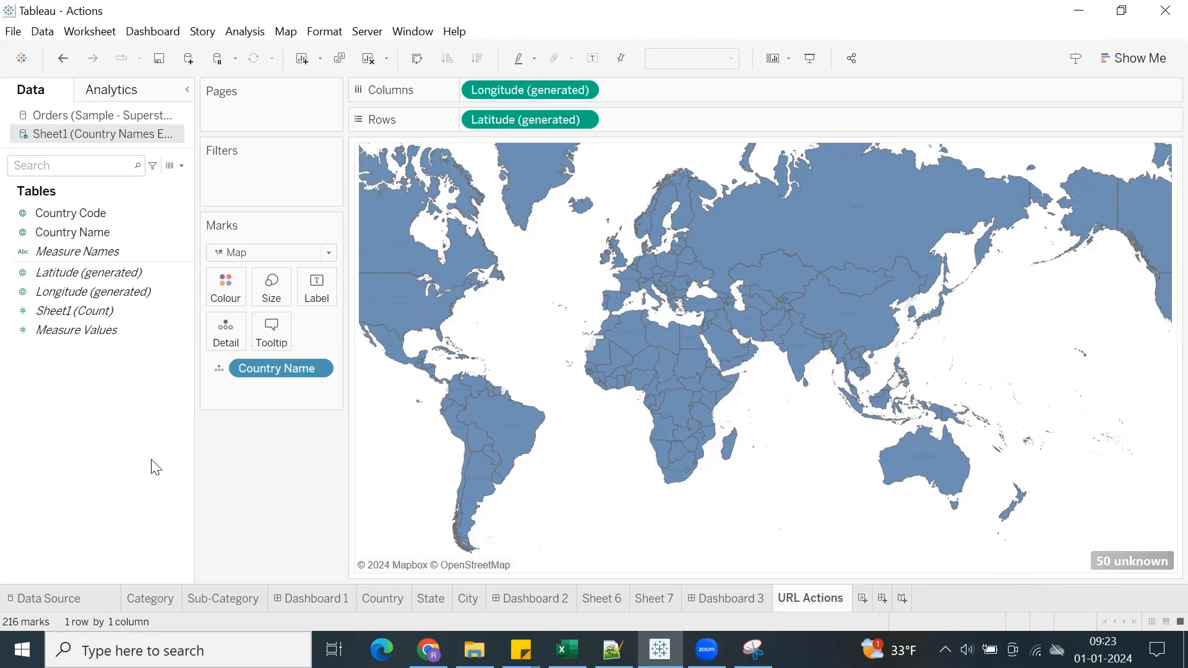
pyautogui.click(1144, 559)
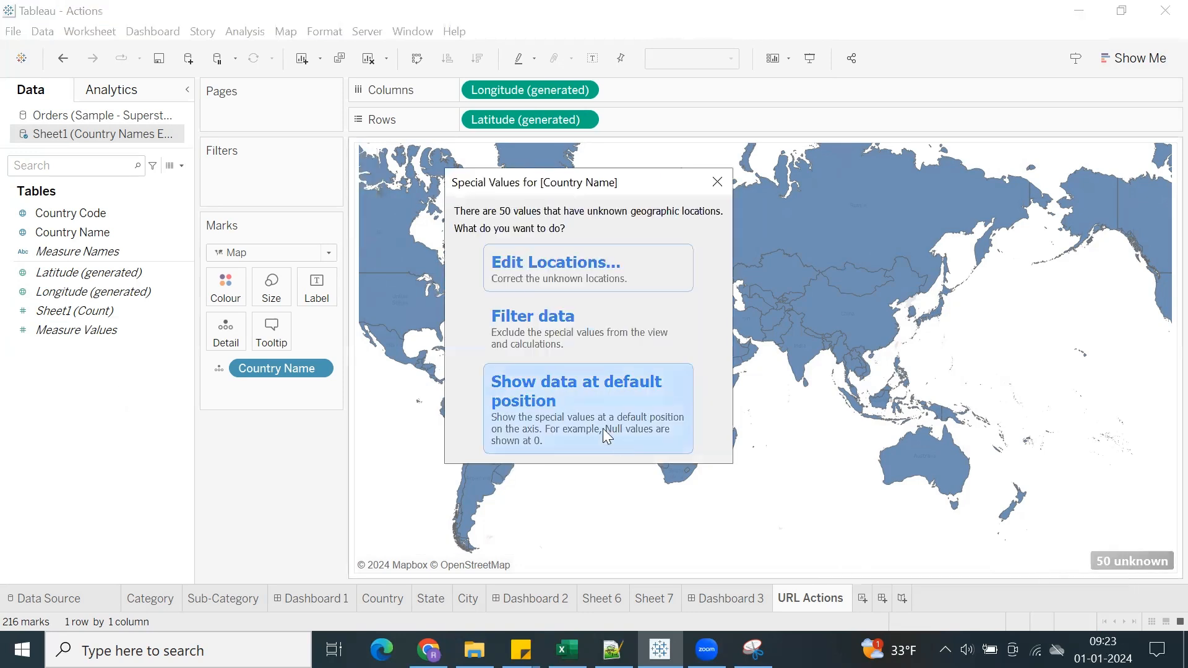
pyautogui.click(558, 375)
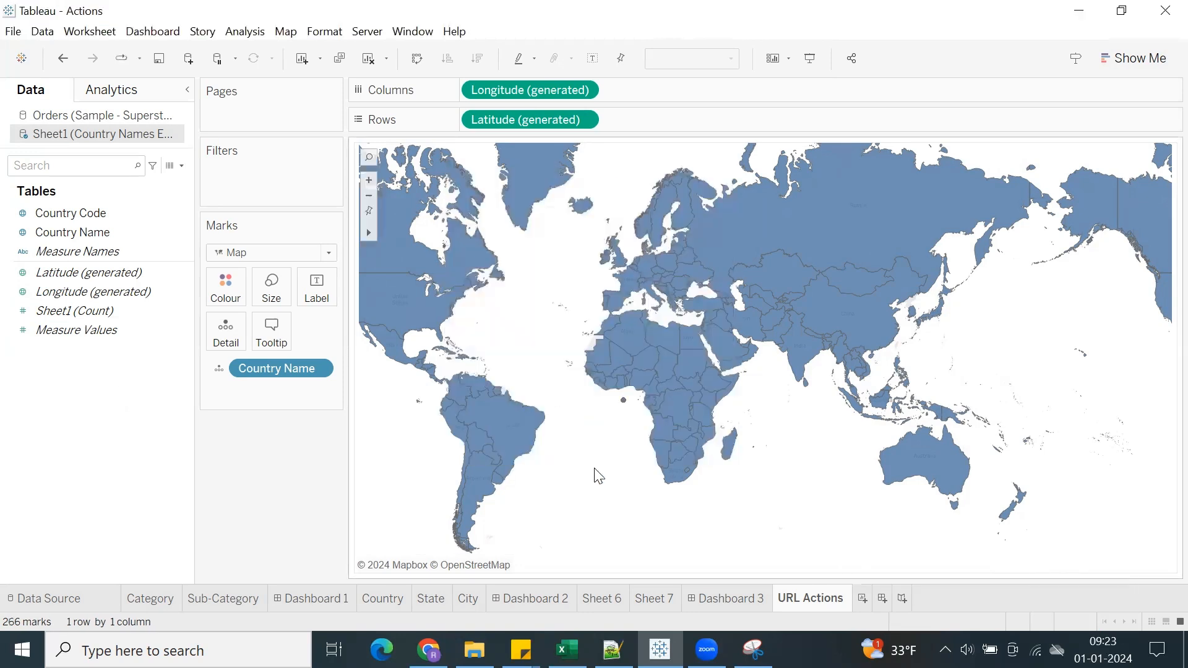
# Colour the map by Country Name and hide the colour legend.
pyautogui.moveTo(64, 231); pyautogui.dragTo(224, 288)
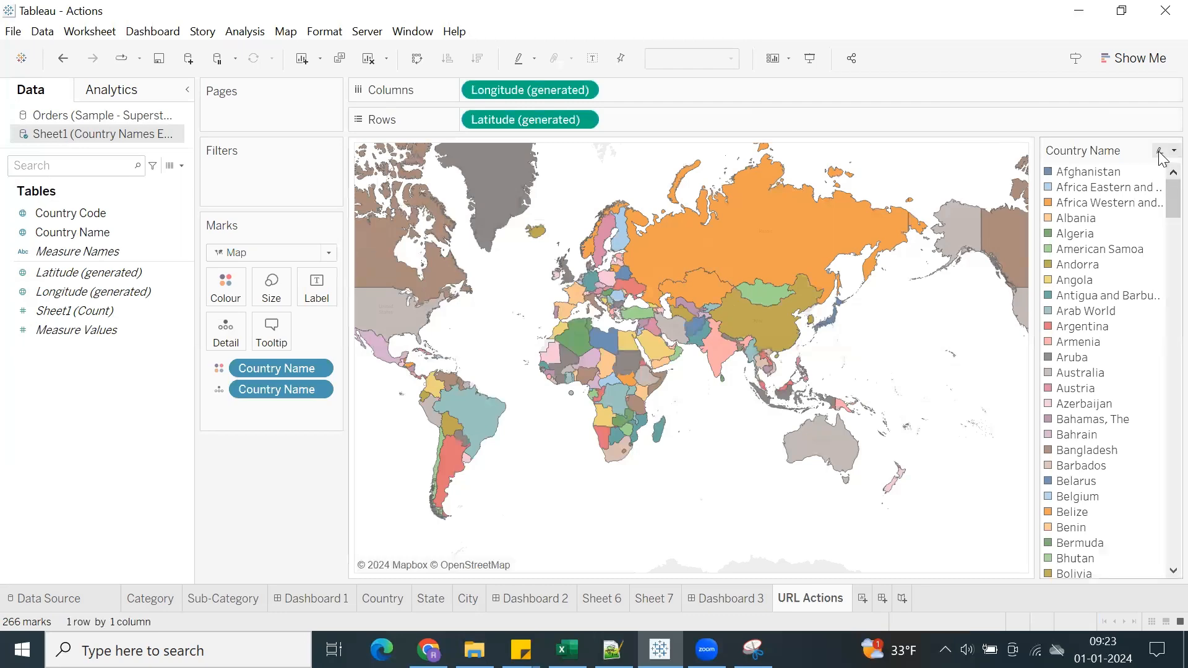
pyautogui.click(1173, 150)
pyautogui.click(1046, 296)
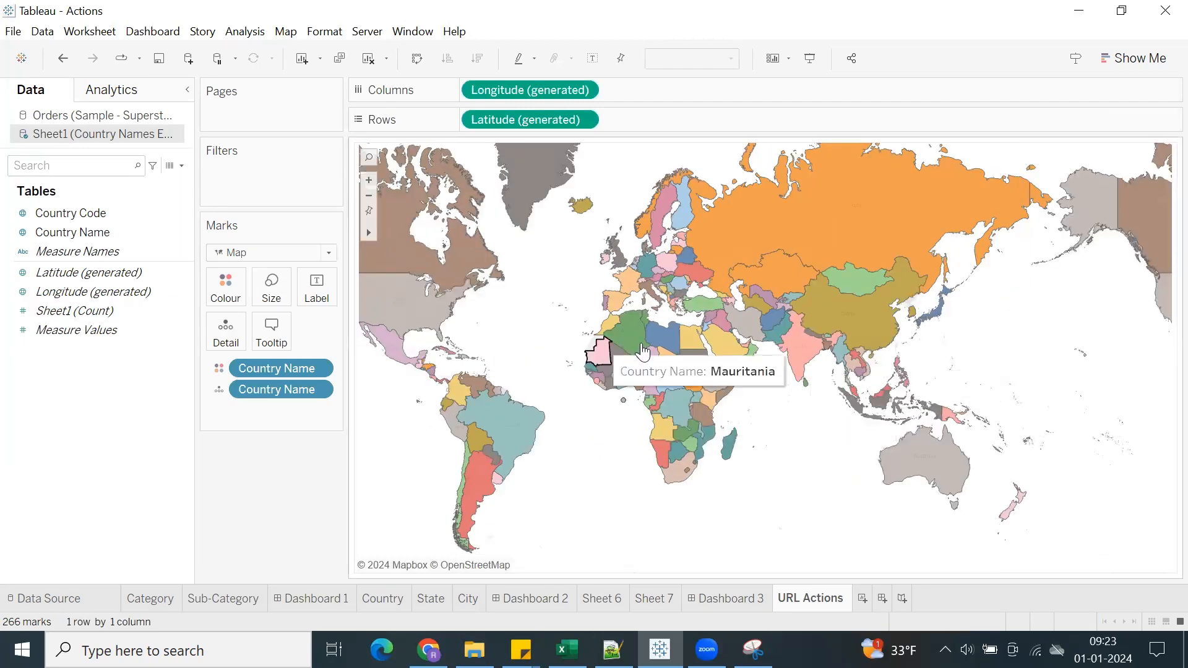
# Try labelling the map with Country Name and Country Code, and remove both labels.
pyautogui.moveTo(69, 233); pyautogui.dragTo(315, 292)
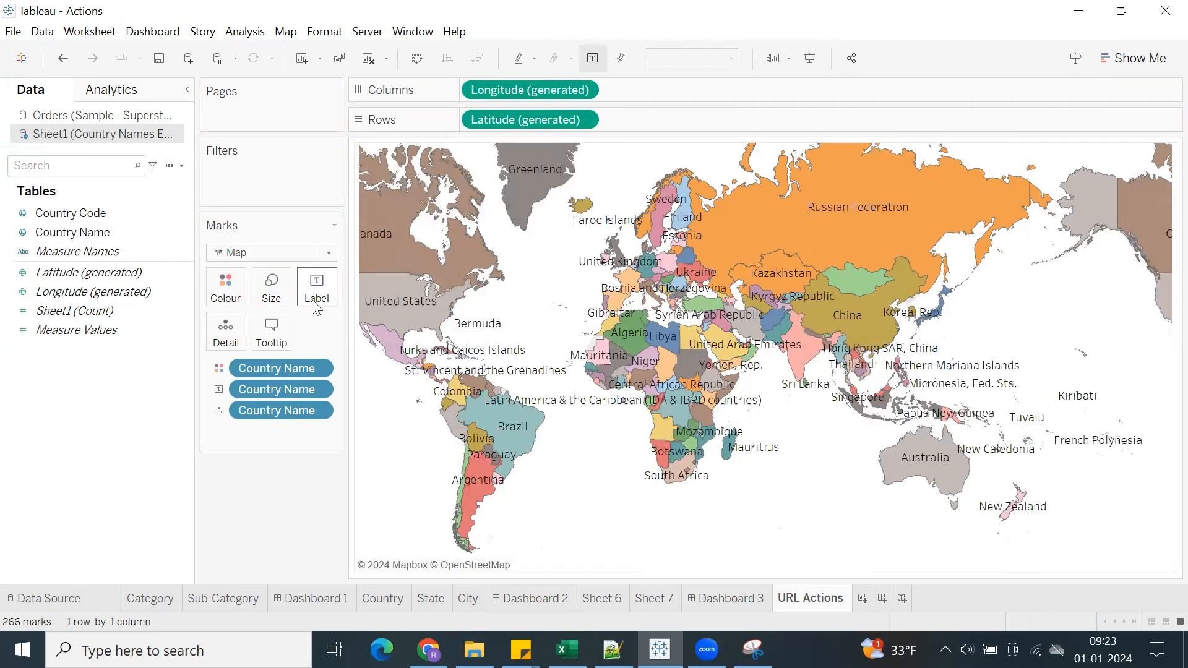
pyautogui.moveTo(59, 214); pyautogui.dragTo(314, 288)
pyautogui.moveTo(271, 432); pyautogui.dragTo(234, 504)
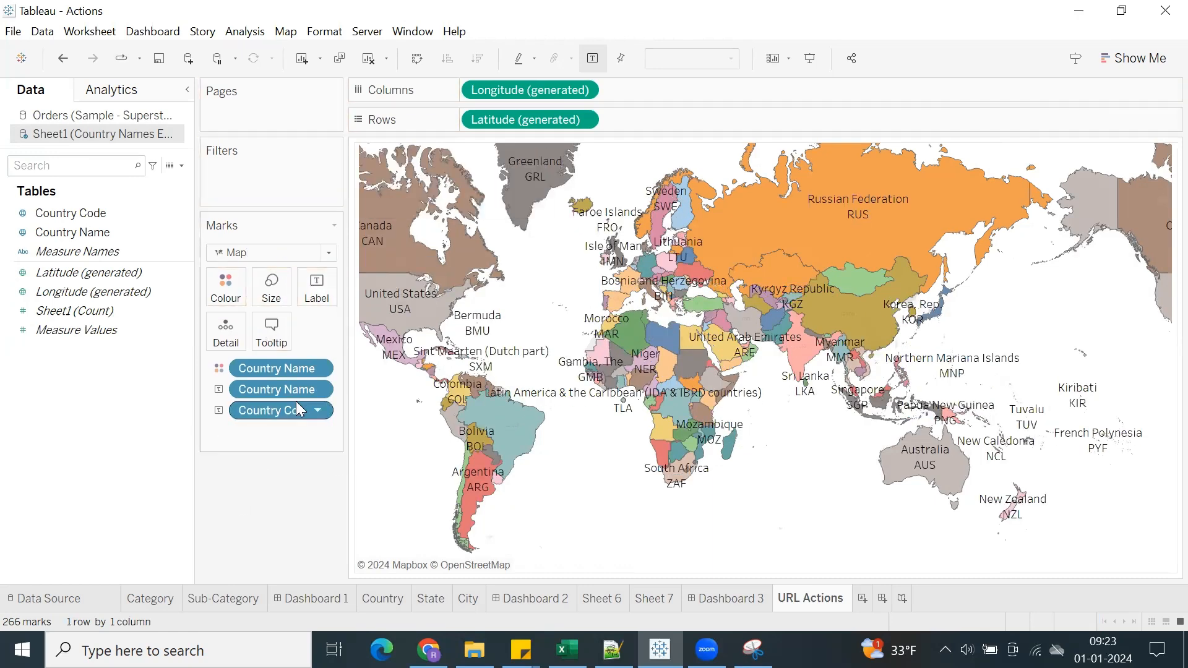
pyautogui.moveTo(287, 390); pyautogui.dragTo(98, 511)
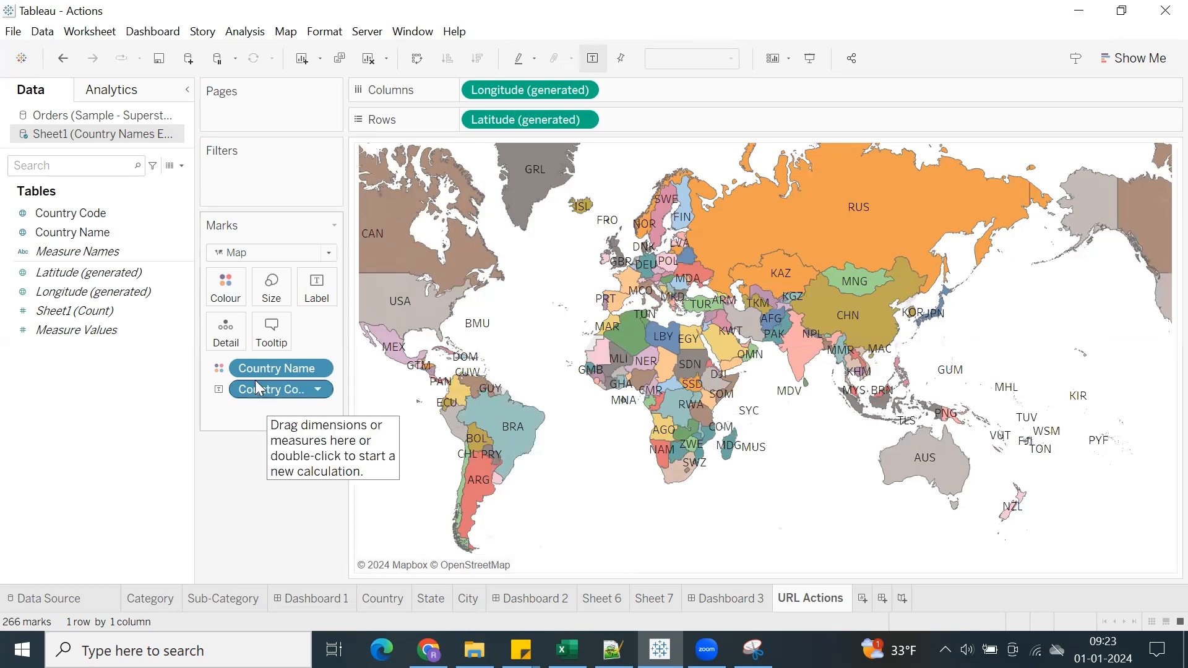
pyautogui.moveTo(254, 390); pyautogui.dragTo(146, 436)
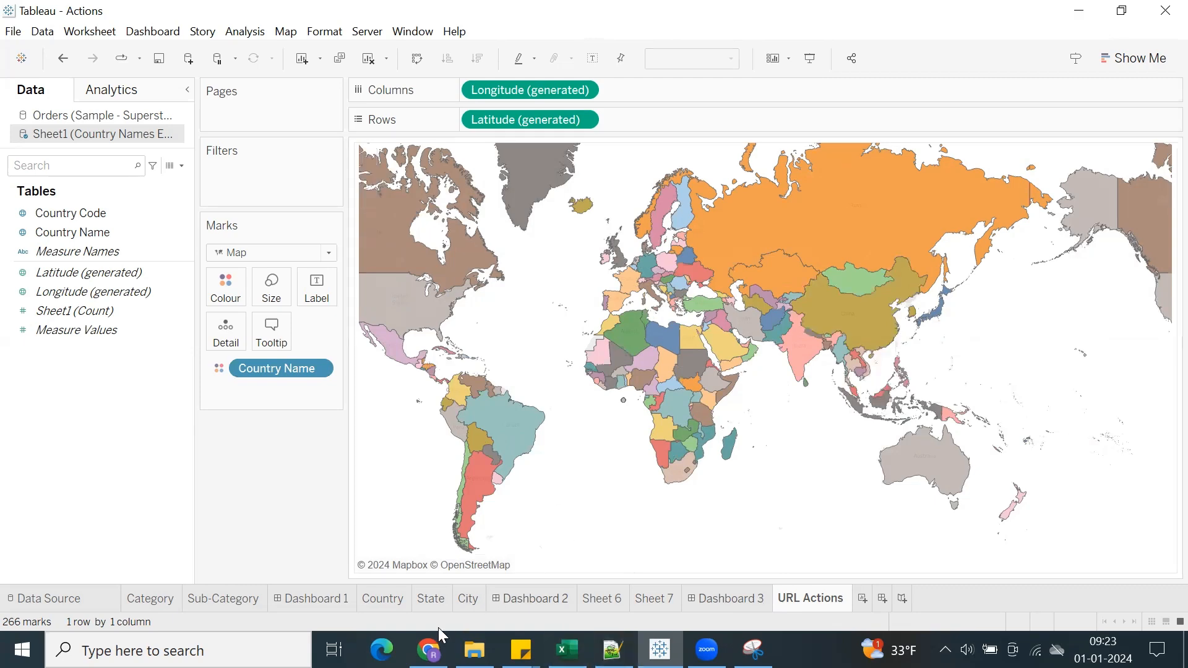
# Switch to Chrome, open google.com in a new tab and close the Zoom Post Attendee tab.
pyautogui.click(428, 649)
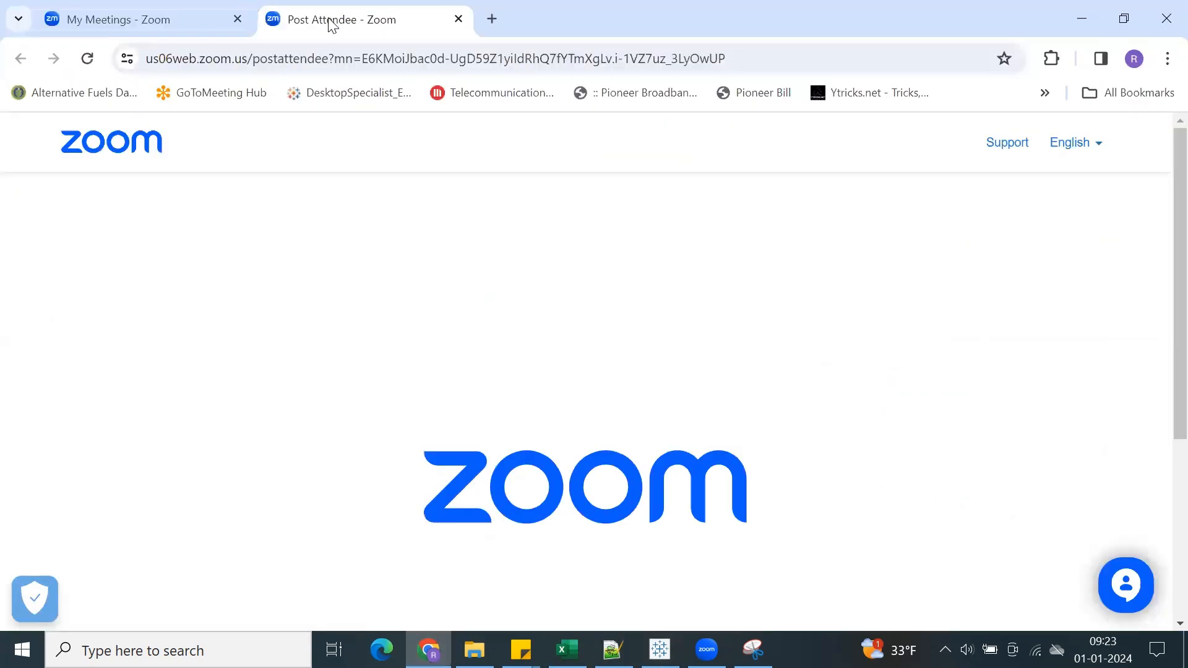
pyautogui.click(491, 19)
pyautogui.click(458, 19)
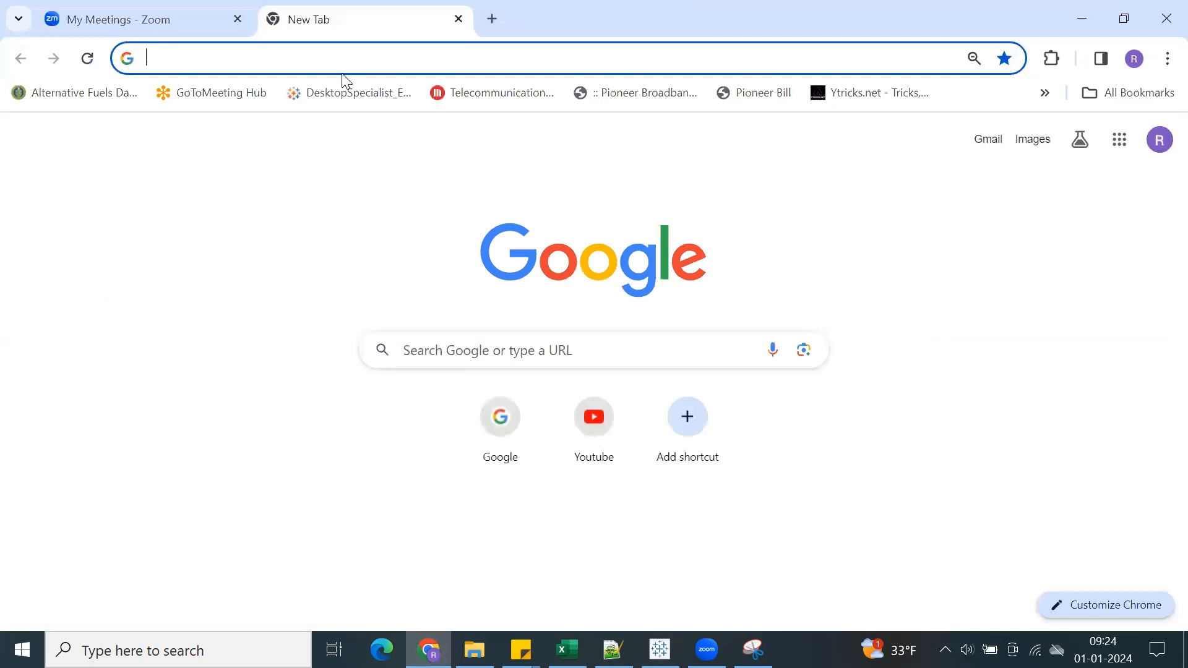
pyautogui.write('goo')
pyautogui.press('Return')
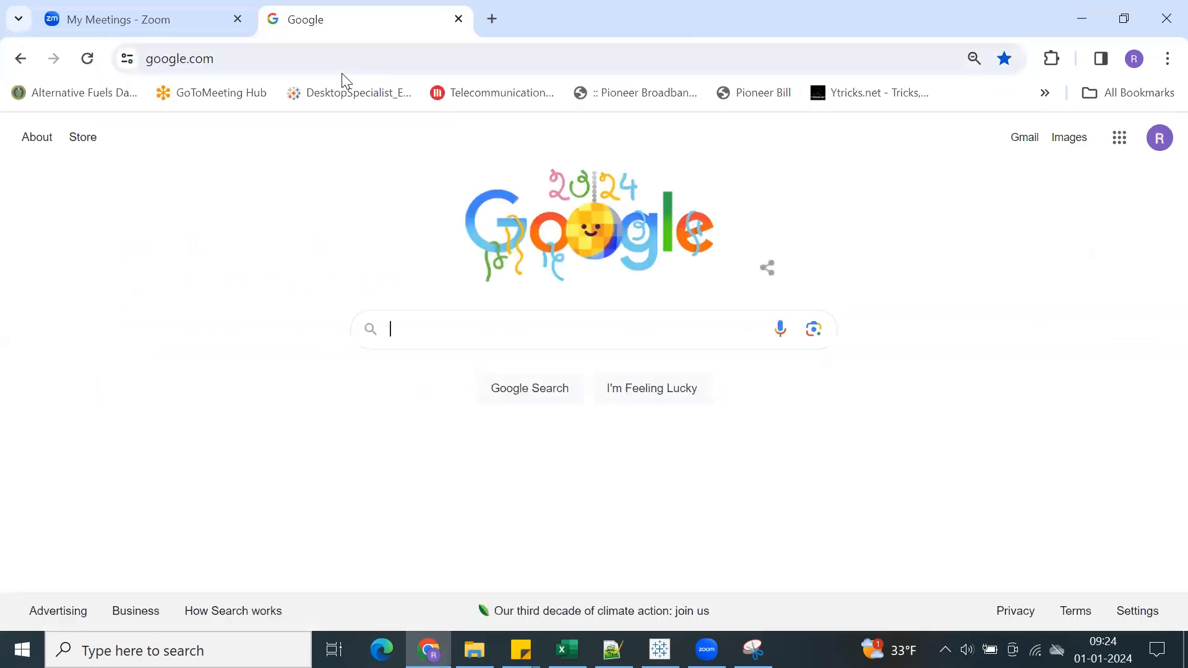
# Search Google for wikipedia usa and open the United States article on Wikipedia.
pyautogui.write('wikipedia')
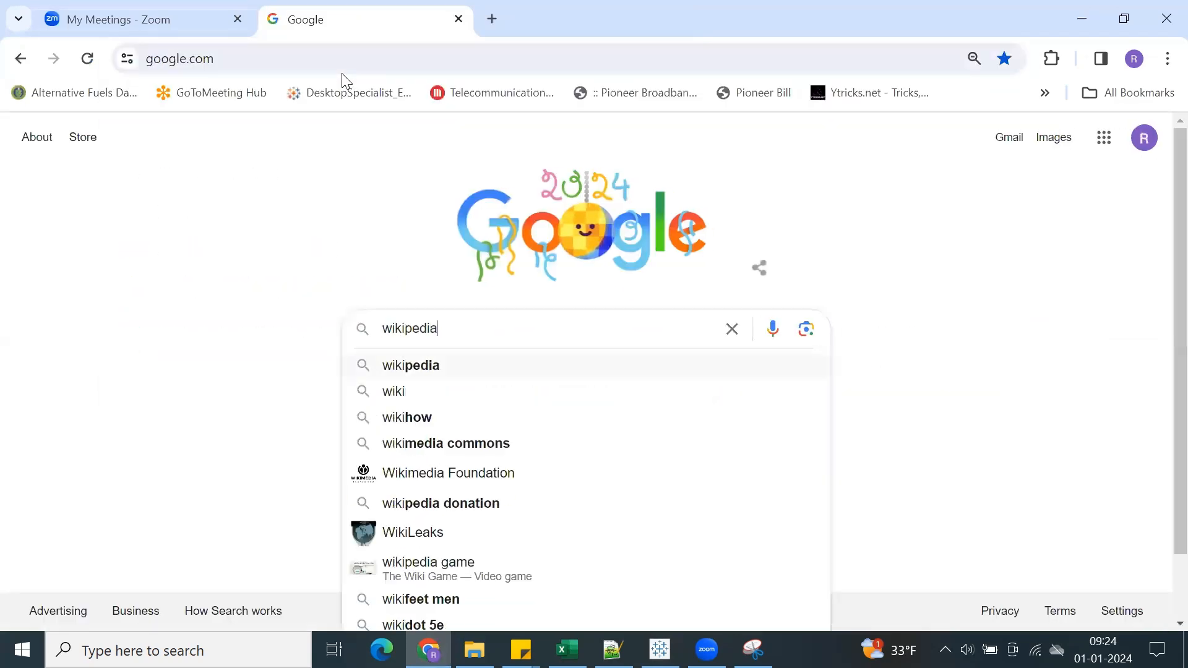
pyautogui.press('Return')
pyautogui.click(309, 158)
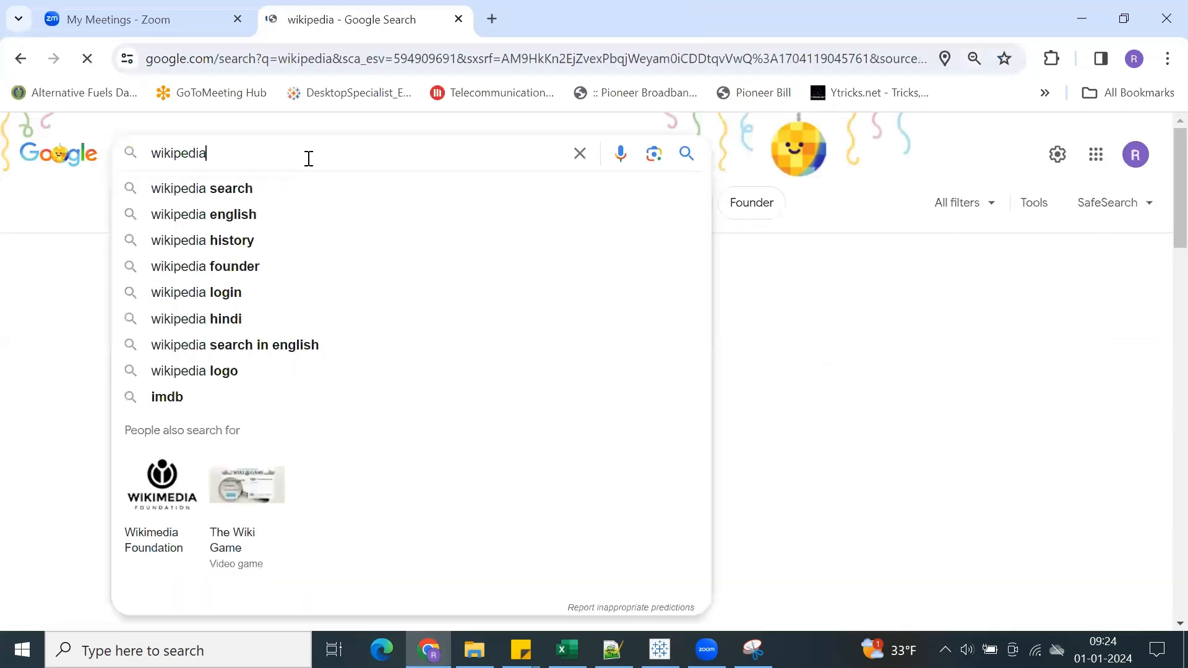
pyautogui.write('usa')
pyautogui.press('Return')
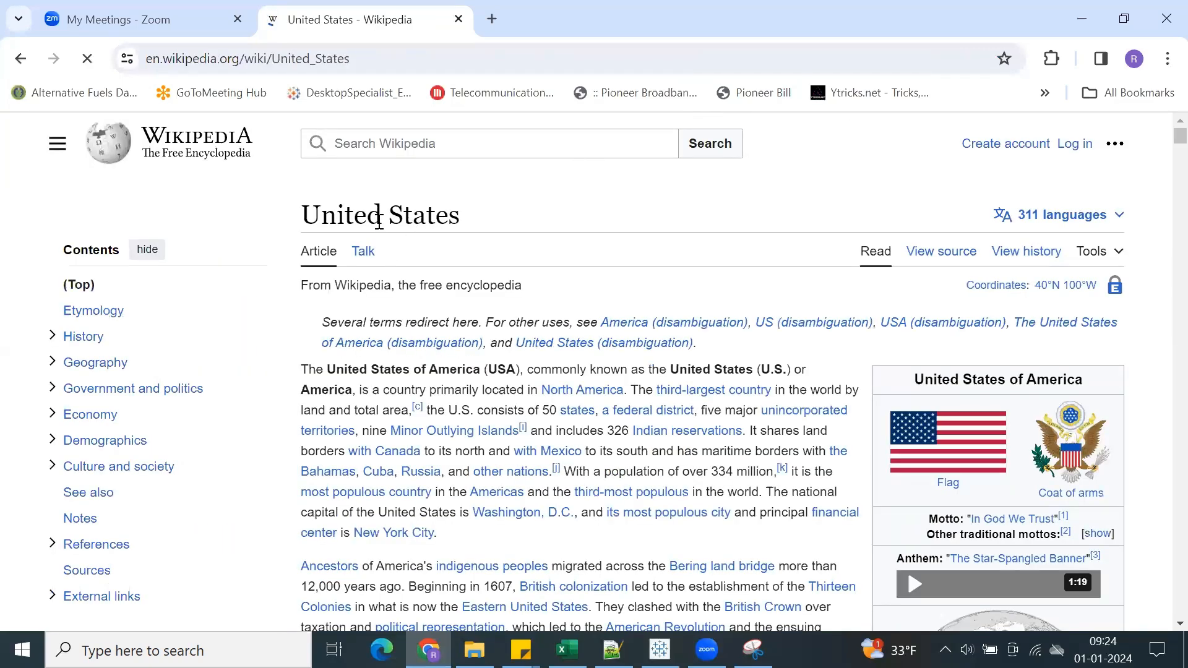
# Replace the article name at the end of the Wikipedia URL with usa and load the page.
pyautogui.doubleClick(408, 66)
pyautogui.moveTo(441, 59); pyautogui.dragTo(117, 55)
pyautogui.click(448, 59)
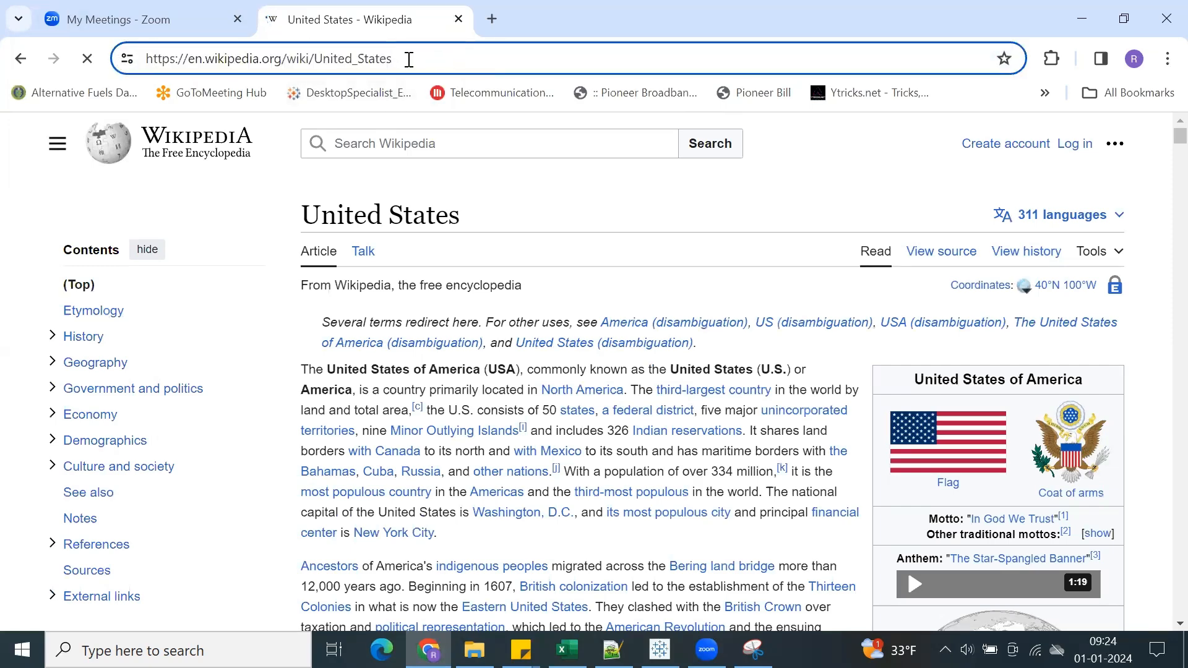
pyautogui.hotkey('shift', 'Left')
pyautogui.hotkey('shift', 'Left')
pyautogui.hotkey('shift', 'Left')
pyautogui.hotkey('shift', 'Left')
pyautogui.hotkey('shift', 'Left')
pyautogui.hotkey('shift', 'Left')
pyautogui.hotkey('shift', 'Left')
pyautogui.hotkey('shift', 'Left')
pyautogui.hotkey('shift', 'Left')
pyautogui.hotkey('shift', 'Left')
pyautogui.hotkey('shift', 'Left')
pyautogui.hotkey('shift', 'Left')
pyautogui.hotkey('shift', 'Left')
pyautogui.write('usa')
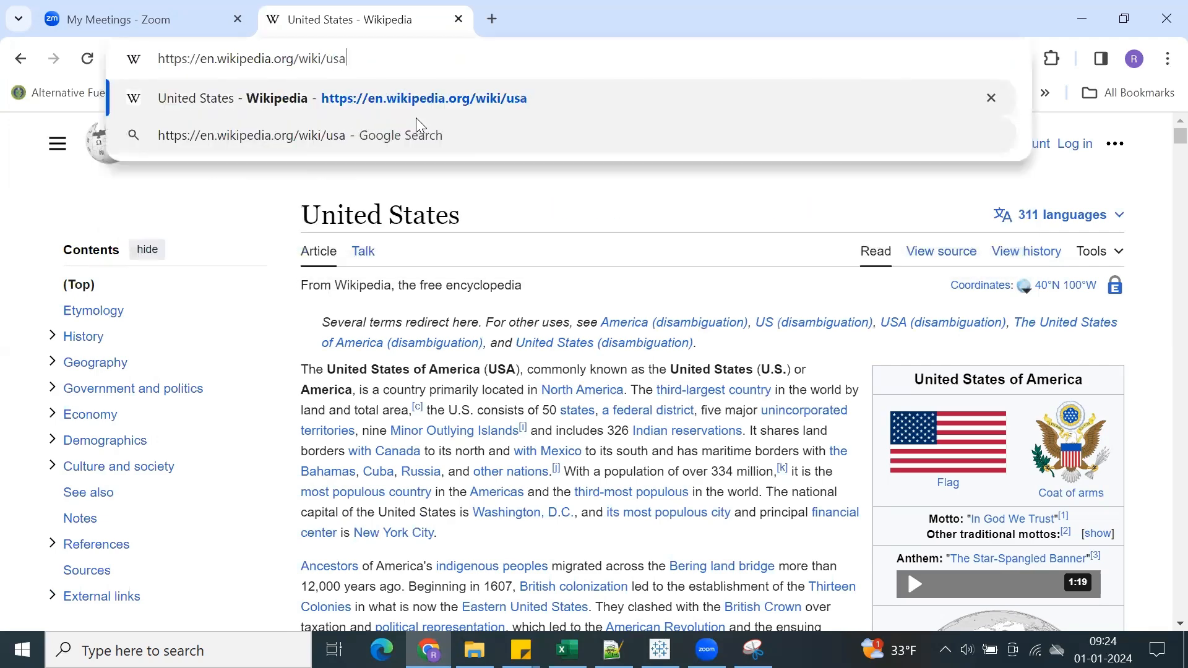
pyautogui.press('Return')
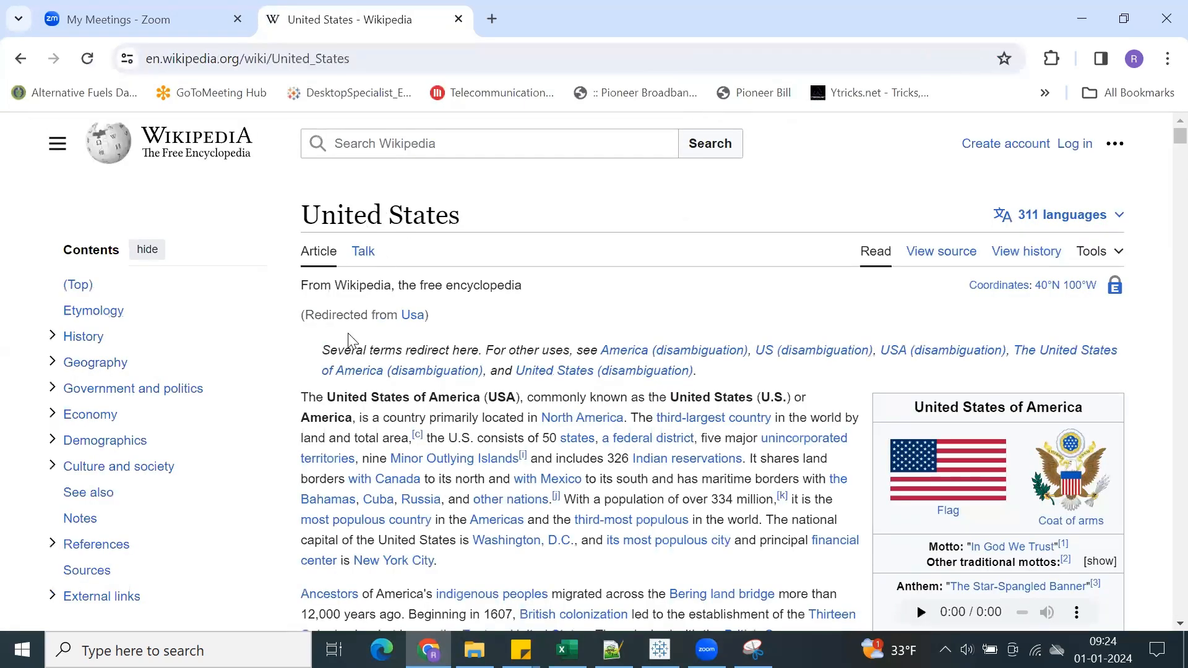
# Highlight the article's redirect note, replace United_States in the URL with canada and load the page.
pyautogui.moveTo(299, 314); pyautogui.dragTo(429, 315)
pyautogui.moveTo(356, 58); pyautogui.dragTo(273, 58)
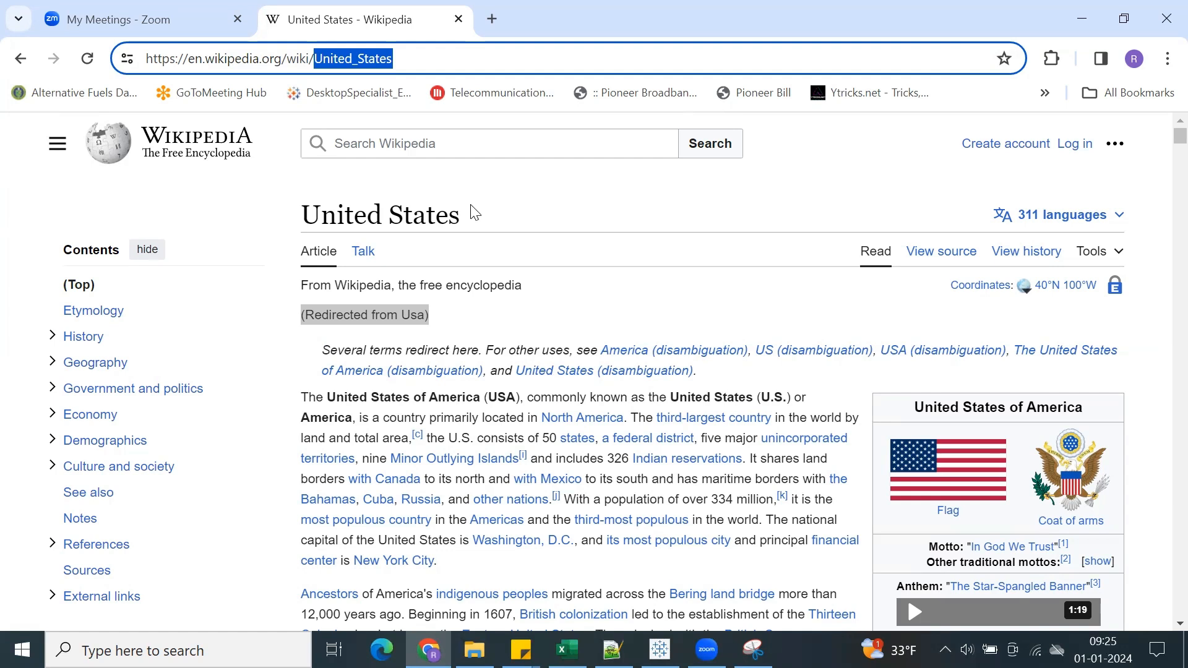
pyautogui.moveTo(420, 59); pyautogui.dragTo(314, 58)
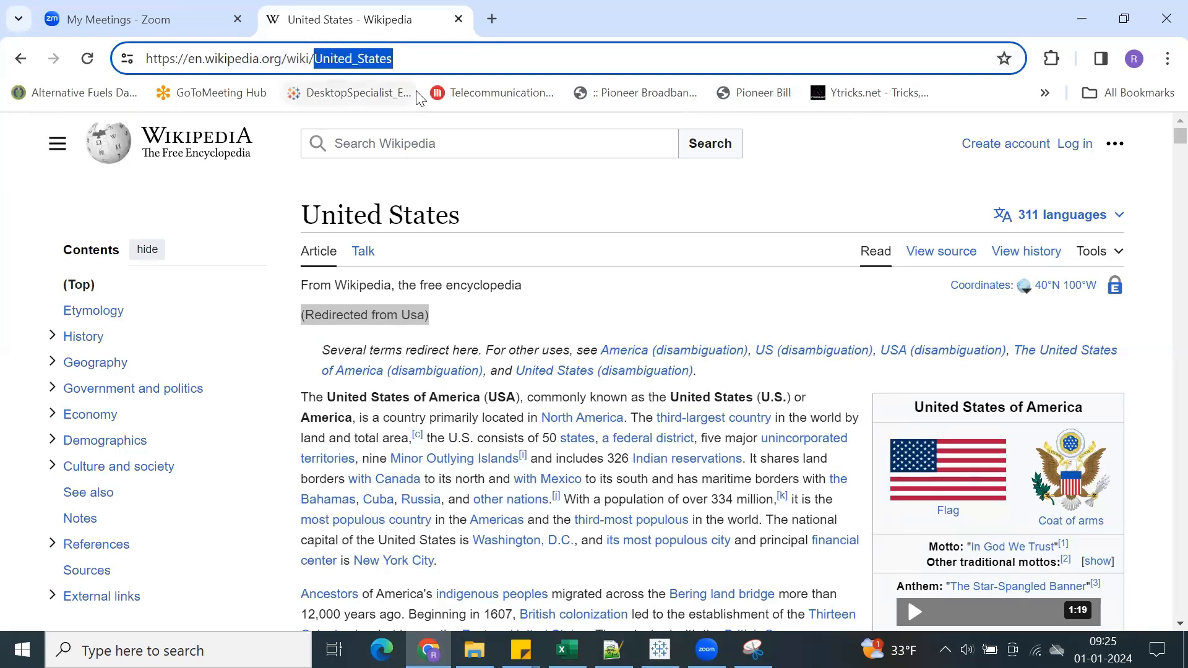
pyautogui.write('canada')
pyautogui.press('Return')
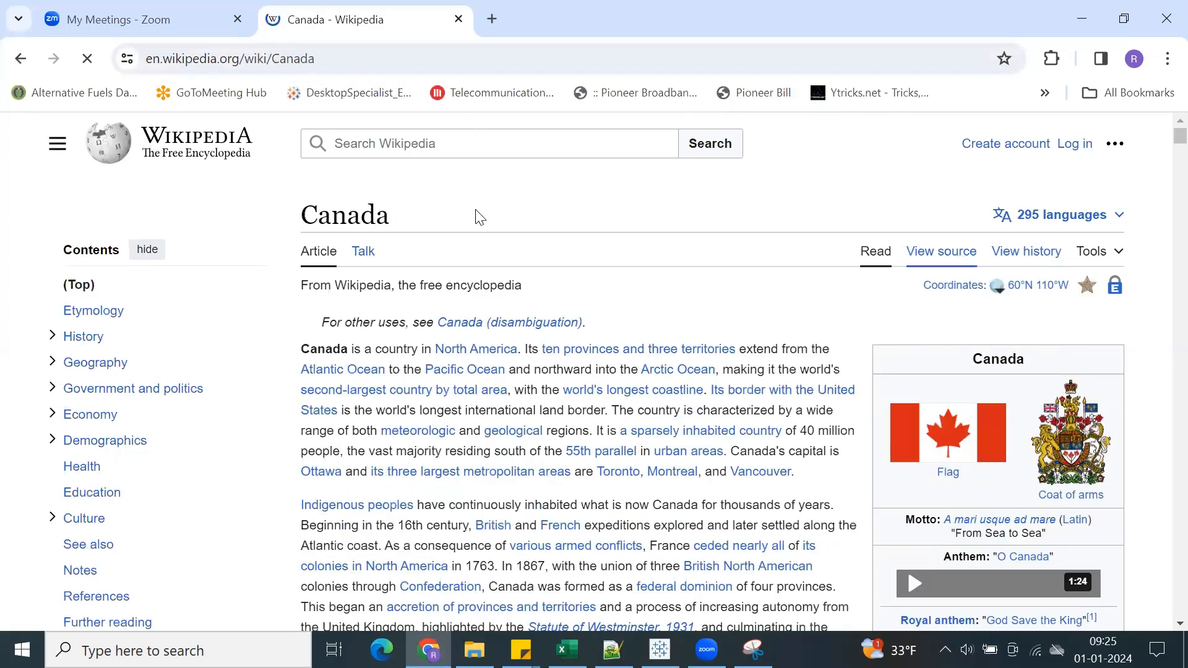
# Copy the full Wikipedia URL of the Canada article.
pyautogui.click(347, 55)
pyautogui.click(374, 53)
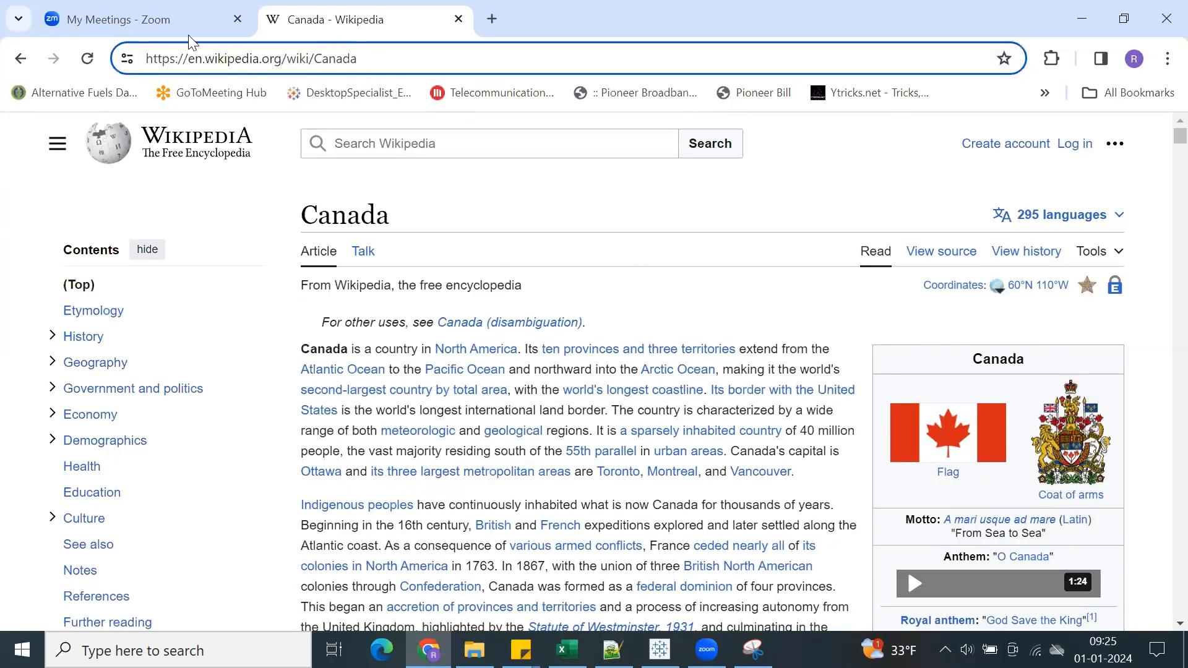
pyautogui.moveTo(359, 59); pyautogui.dragTo(316, 47)
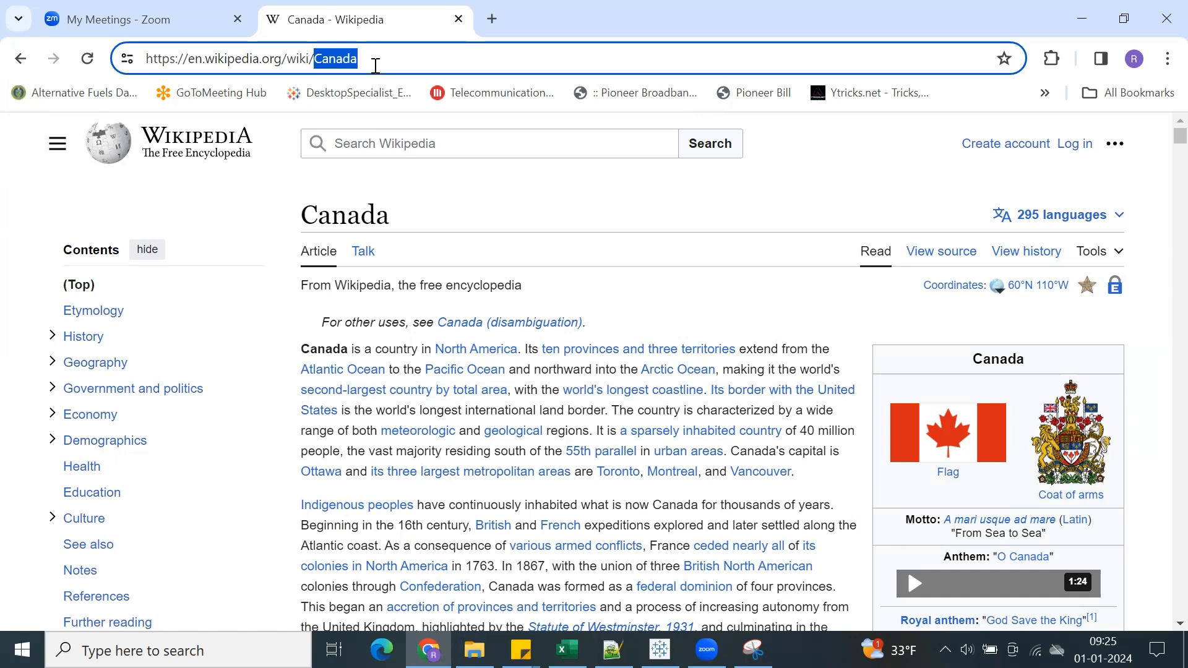
pyautogui.click(382, 62)
pyautogui.moveTo(381, 62); pyautogui.dragTo(323, 58)
pyautogui.moveTo(397, 59); pyautogui.dragTo(146, 59)
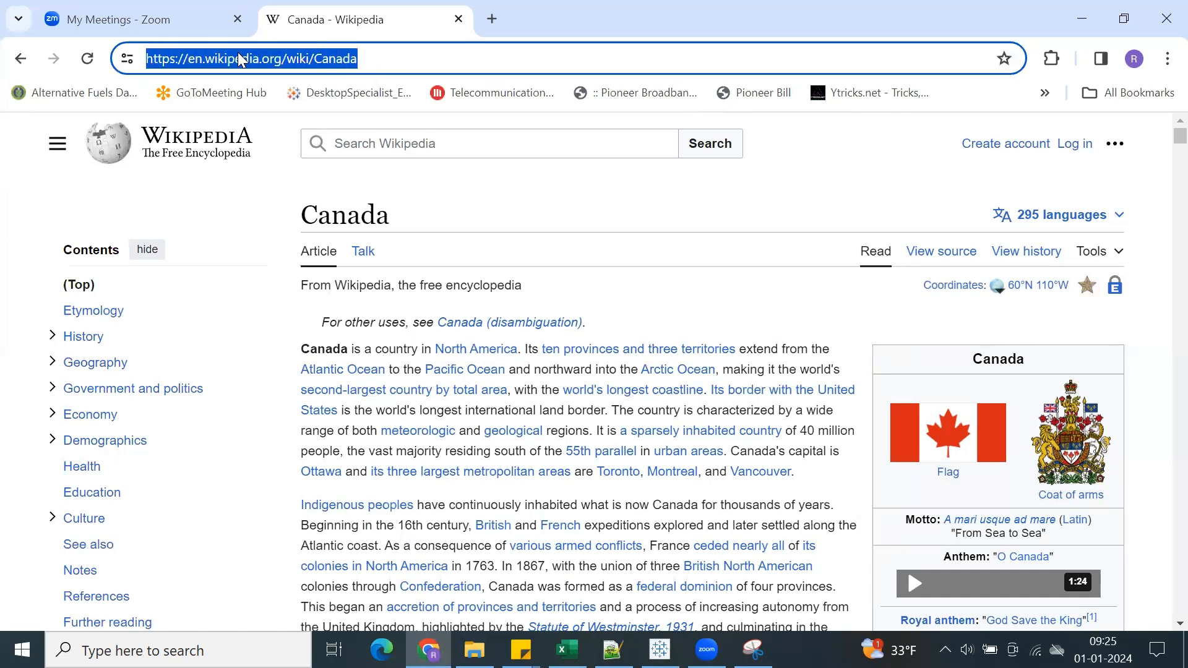
pyautogui.rightClick(241, 59)
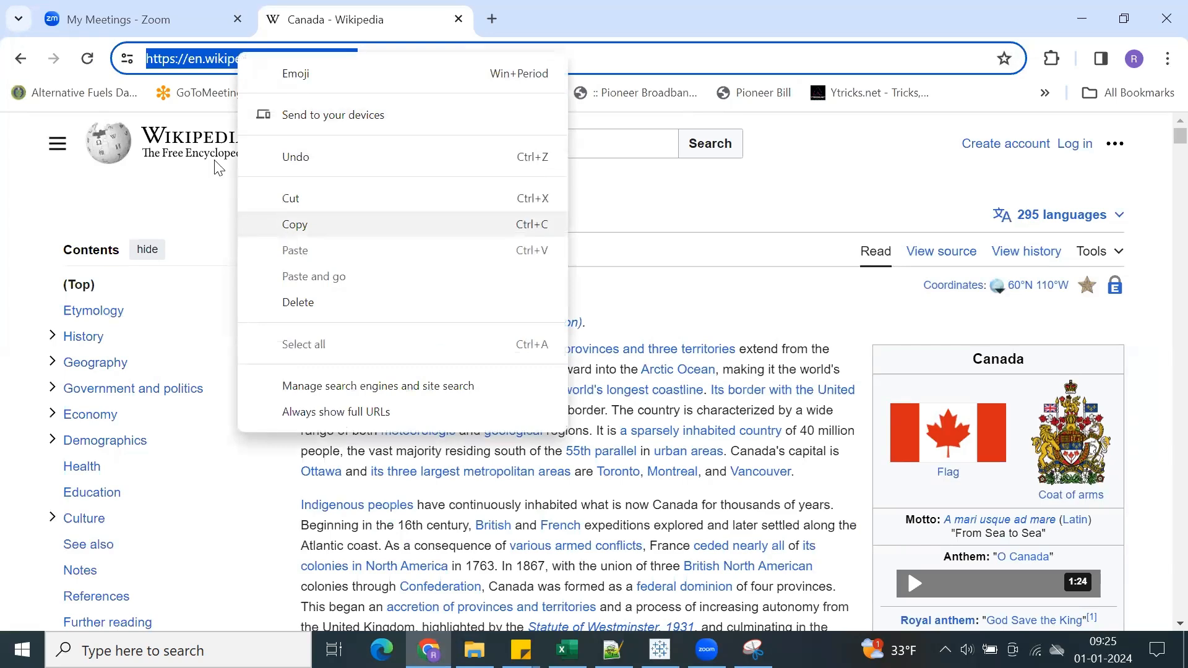
pyautogui.click(287, 233)
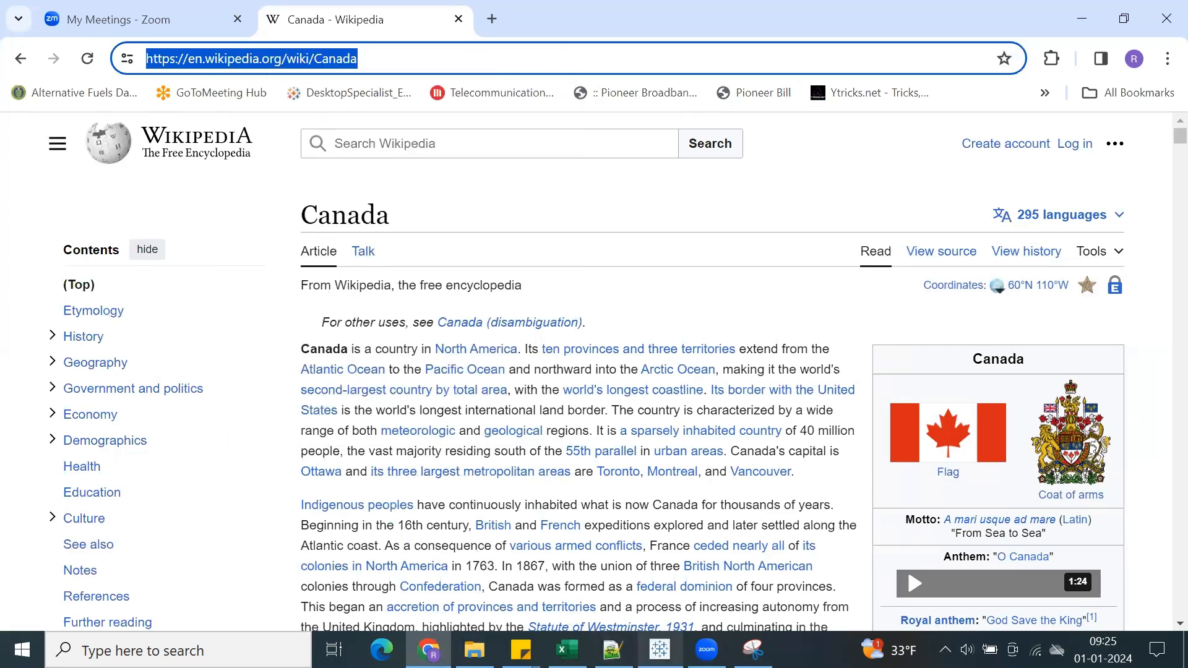
# Switch to Tableau and create a new dashboard.
pyautogui.click(659, 649)
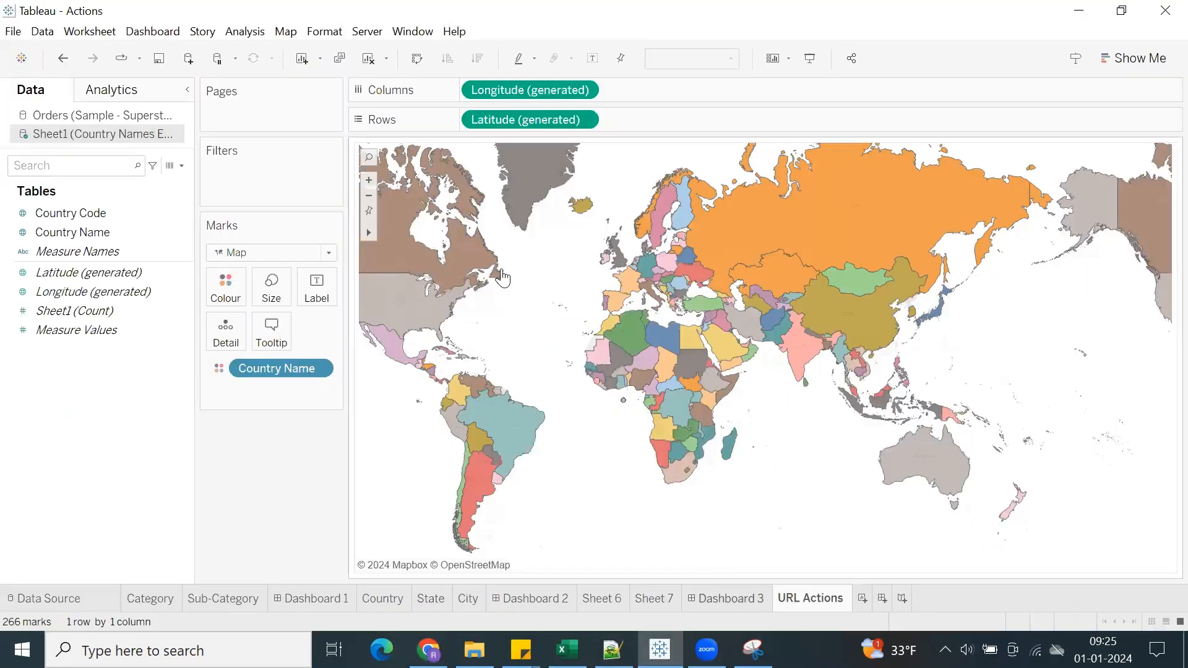
pyautogui.click(153, 31)
pyautogui.click(378, 495)
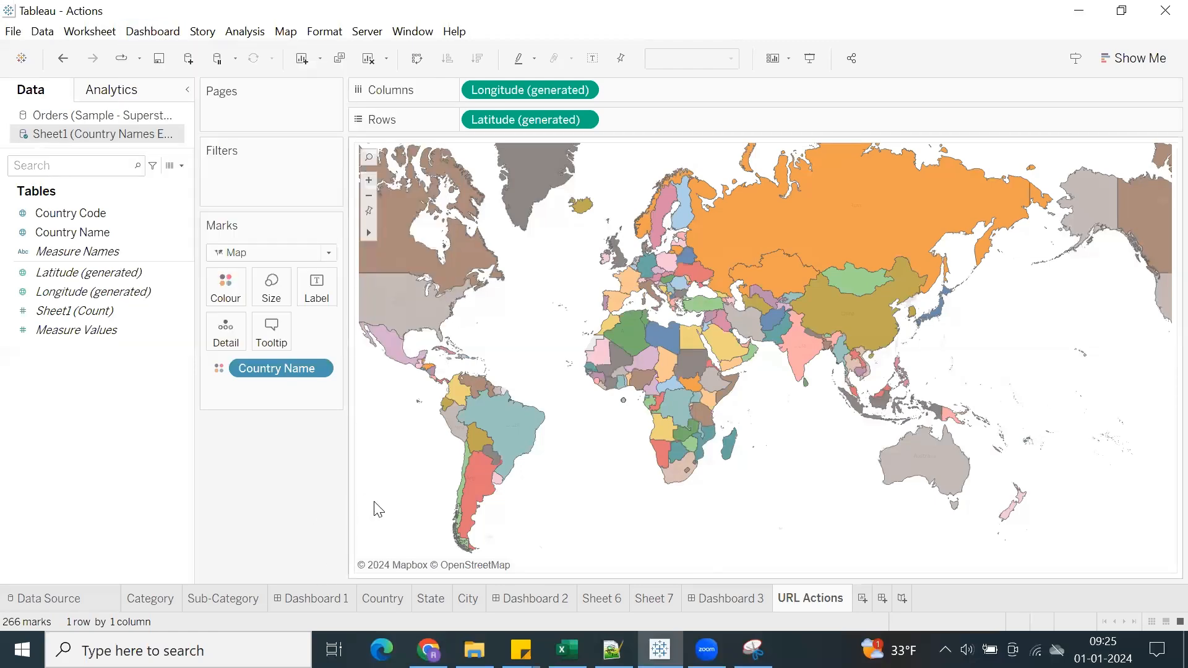
pyautogui.click(881, 598)
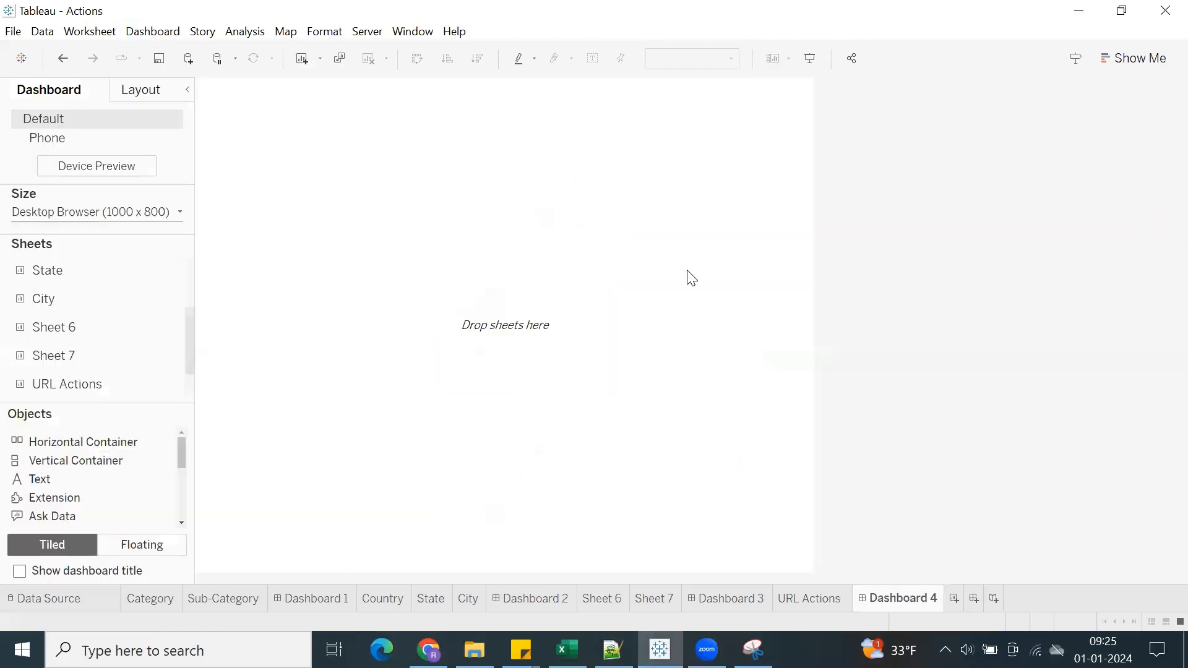
# Set the dashboard size to Automatic and place the URL Actions sheet on the canvas.
pyautogui.click(130, 220)
pyautogui.click(113, 242)
pyautogui.click(109, 269)
pyautogui.click(285, 173)
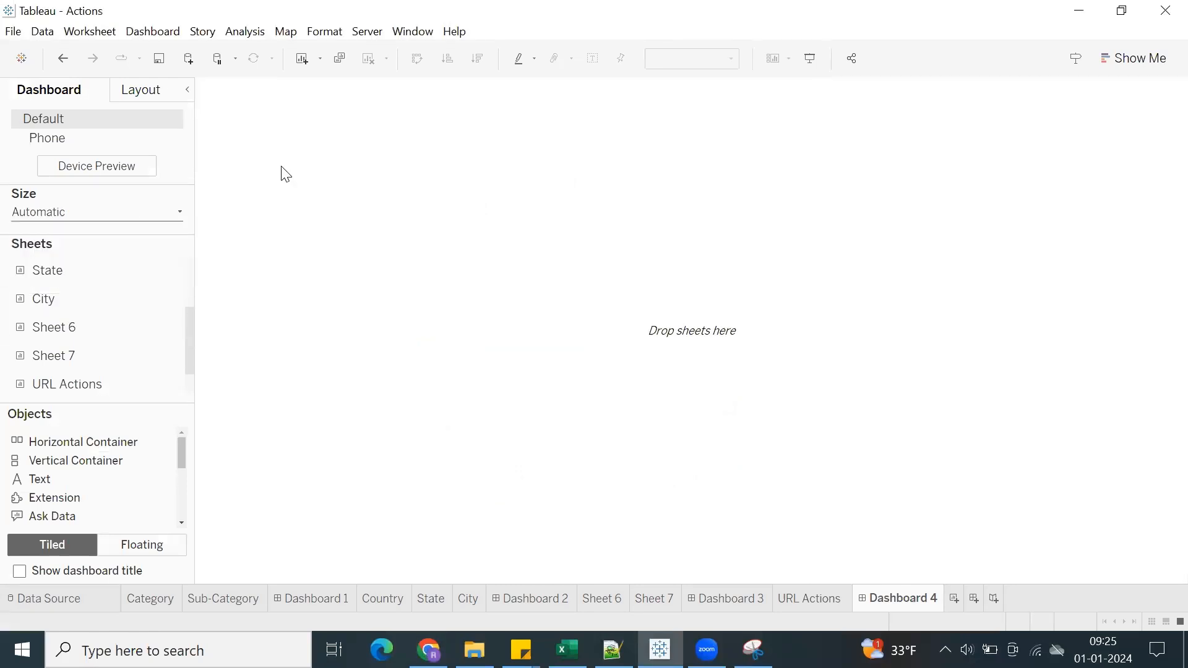
pyautogui.moveTo(62, 381); pyautogui.dragTo(273, 145)
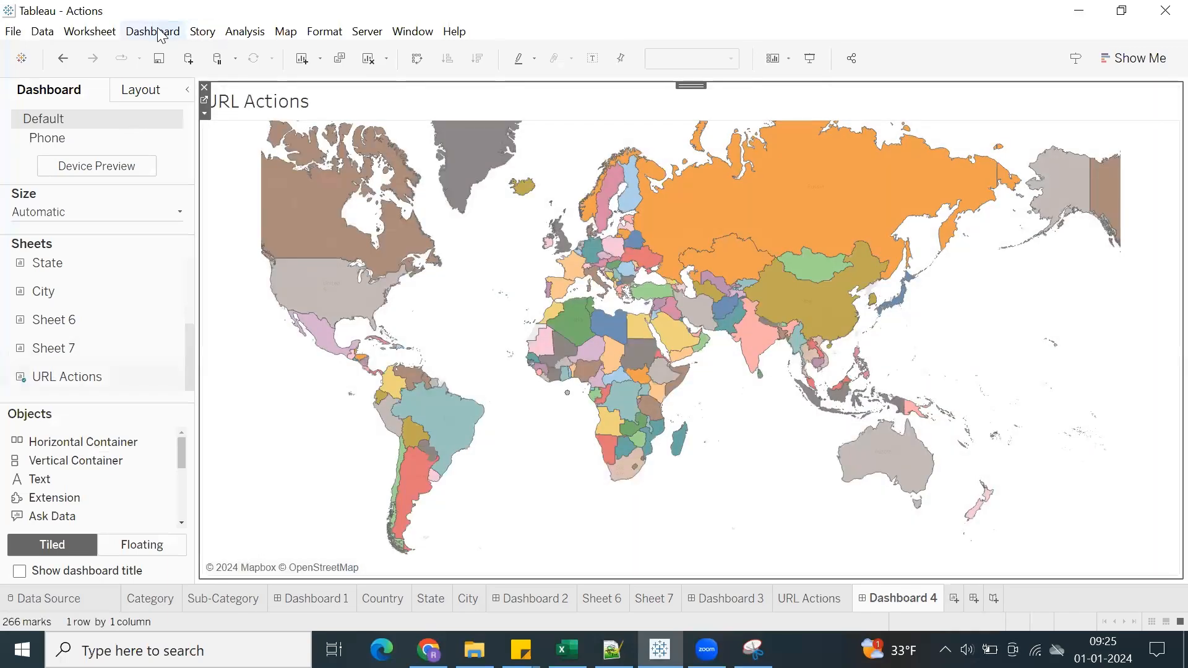
# Open the dashboard's actions and add a Go to URL action.
pyautogui.click(153, 31)
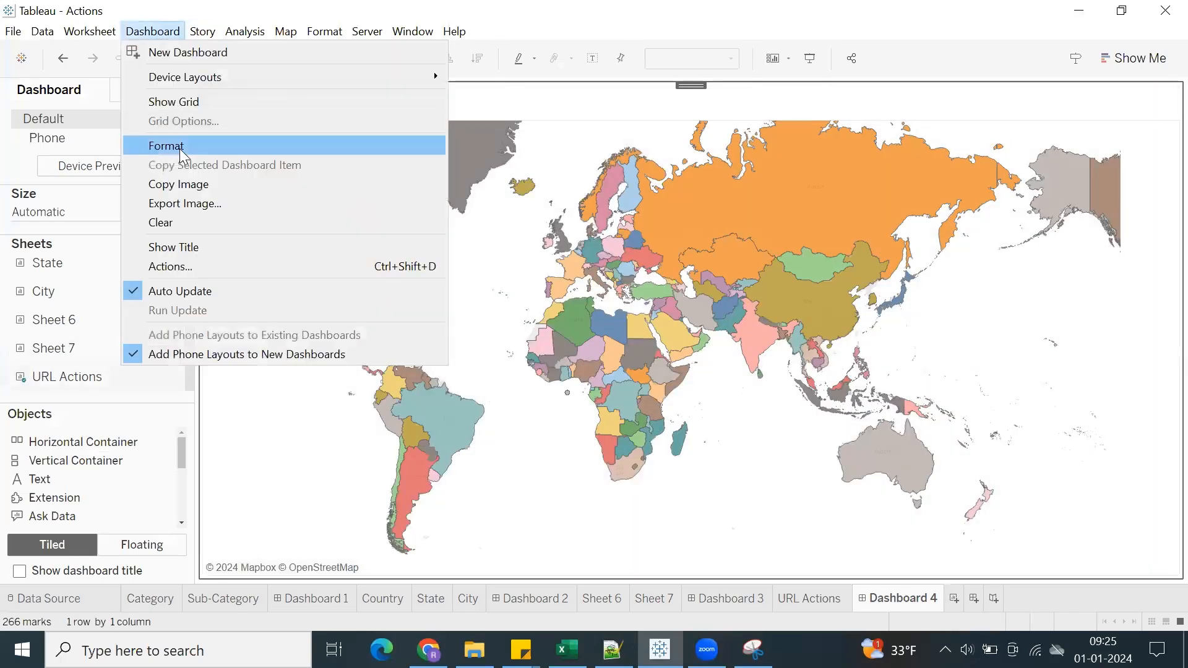
pyautogui.click(186, 250)
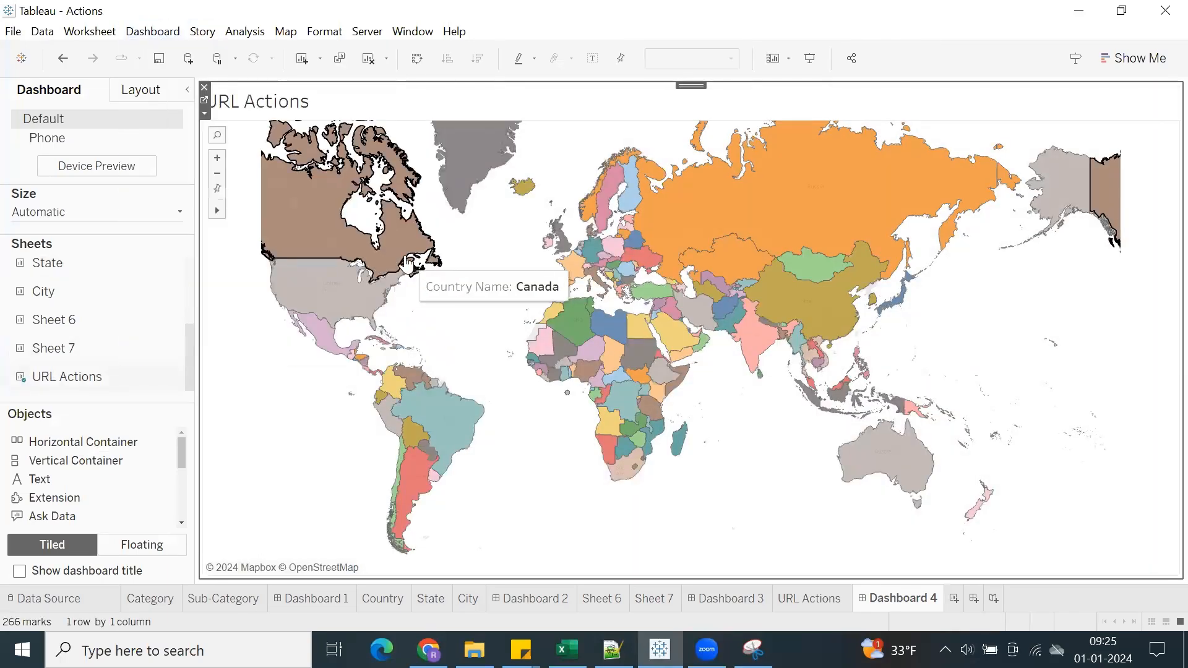
pyautogui.hotkey('ctrl', 'shift', 'd')
pyautogui.click(372, 422)
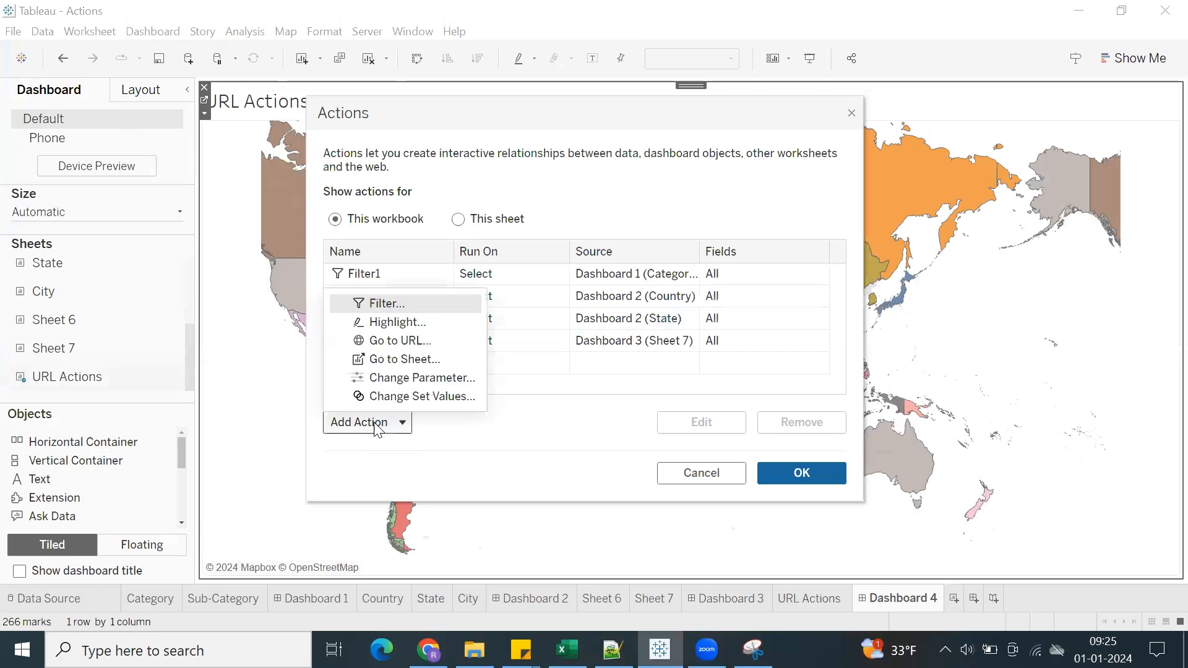
pyautogui.click(393, 341)
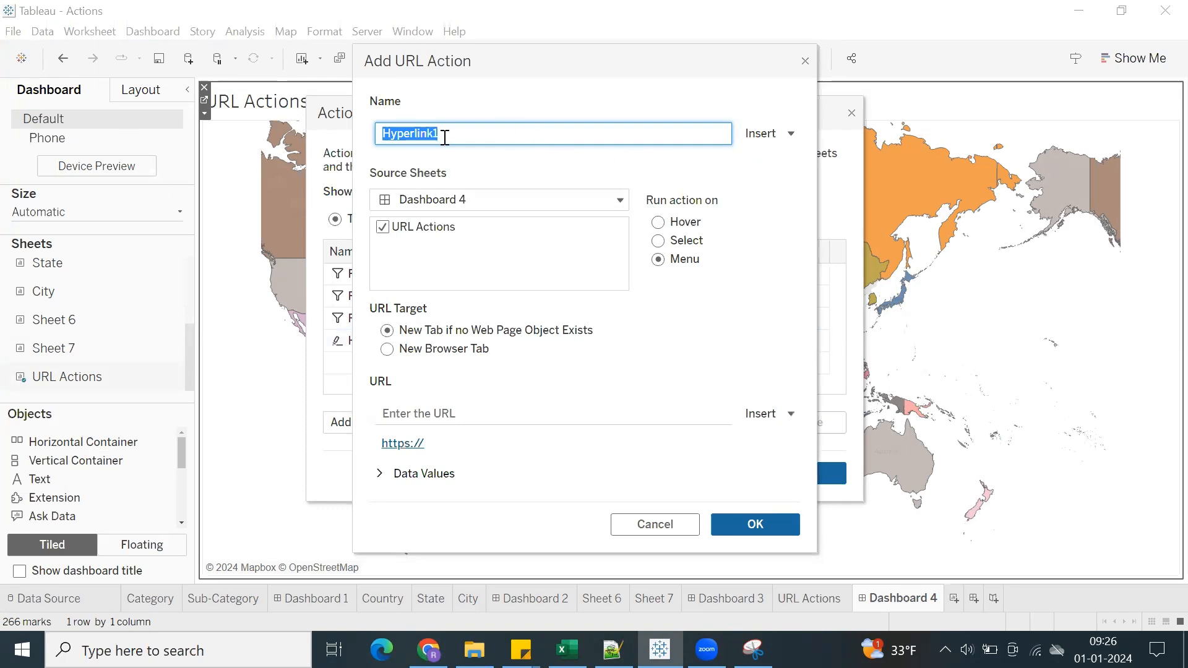
# Name the URL action "Wikipedia for Country : <Country Name>", inserting Country Name as a field.
pyautogui.write('Wikipedia for Country :')
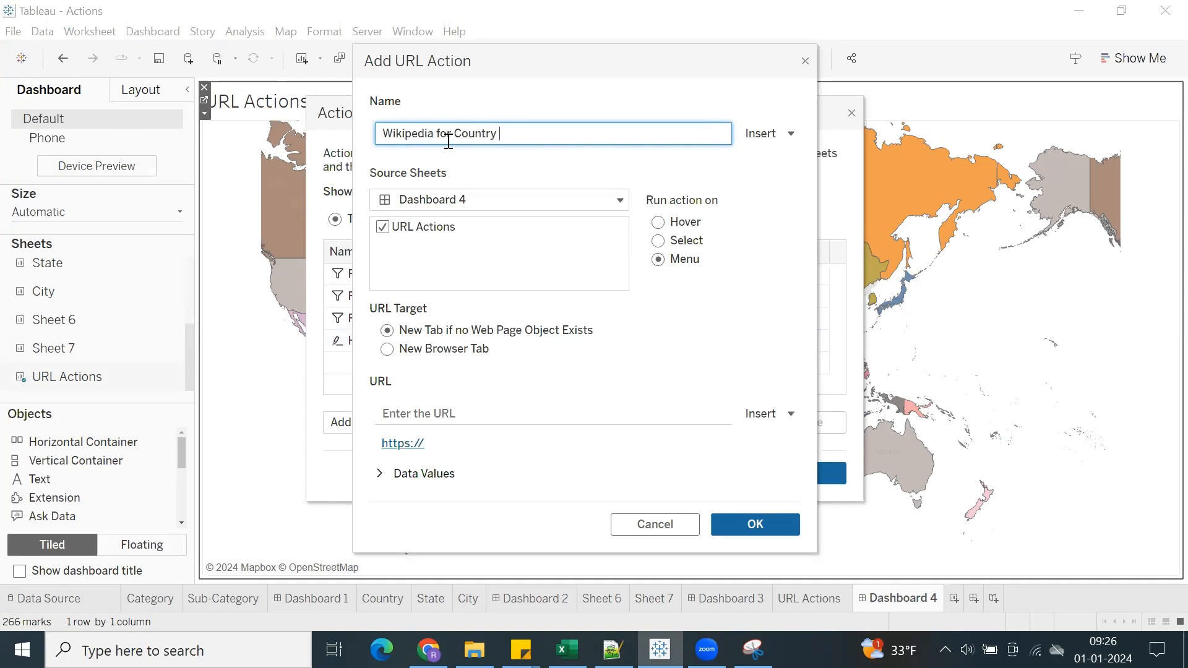
pyautogui.click(778, 137)
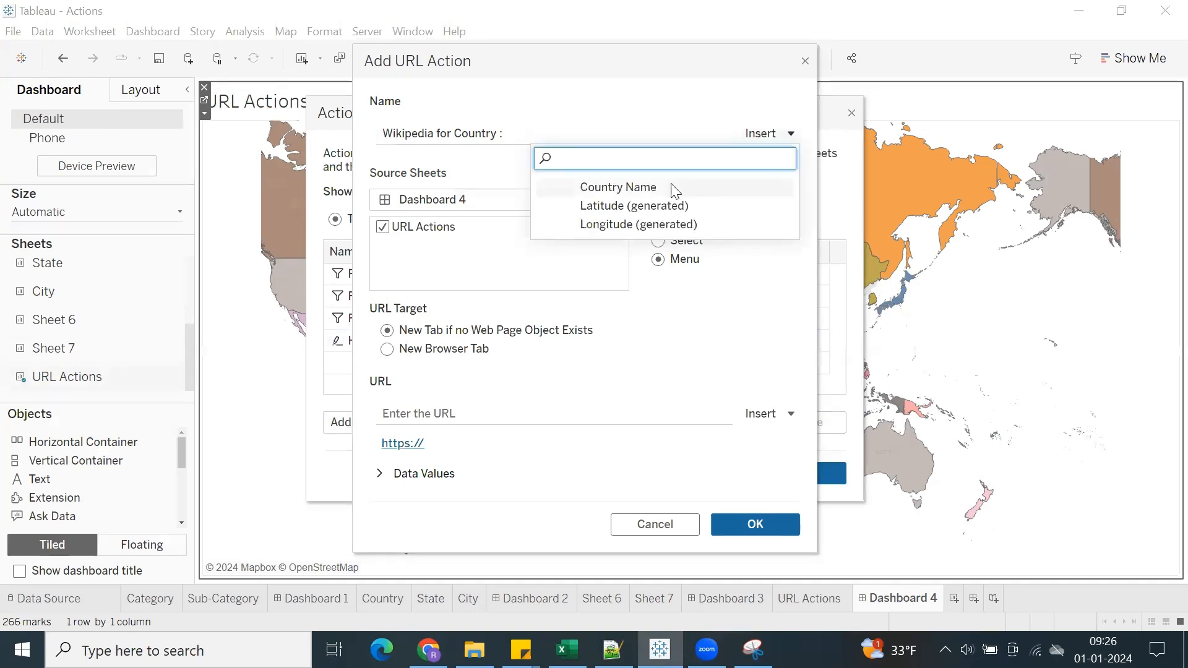
pyautogui.click(618, 187)
pyautogui.tripleClick(595, 134)
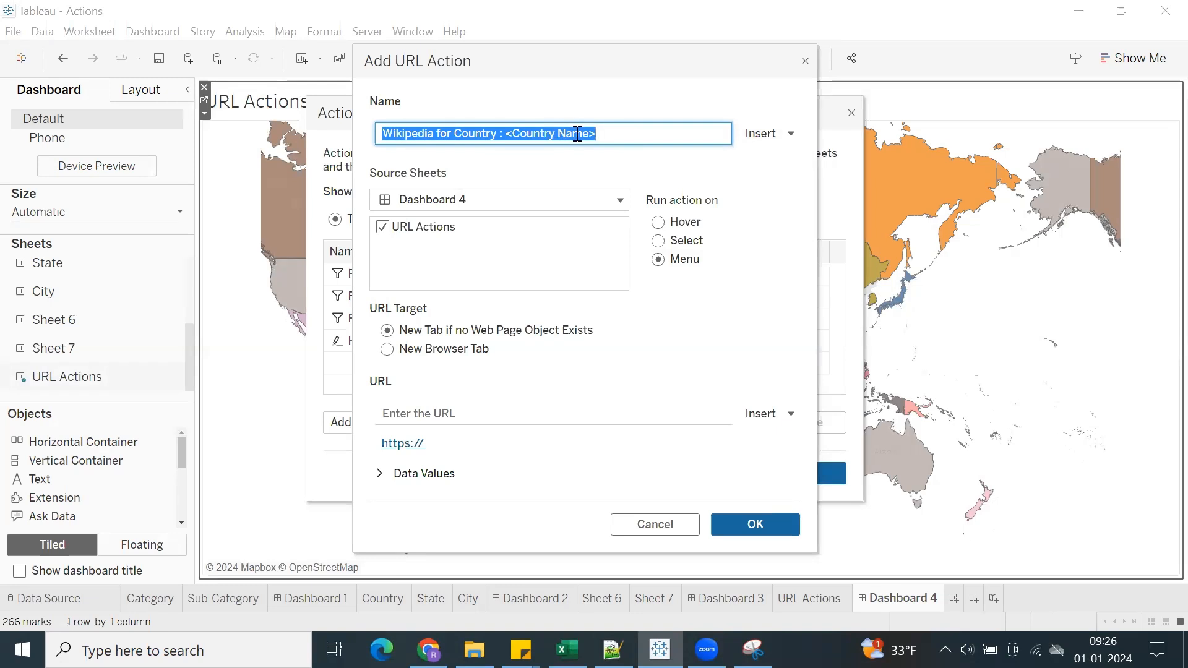
pyautogui.moveTo(608, 139); pyautogui.dragTo(510, 135)
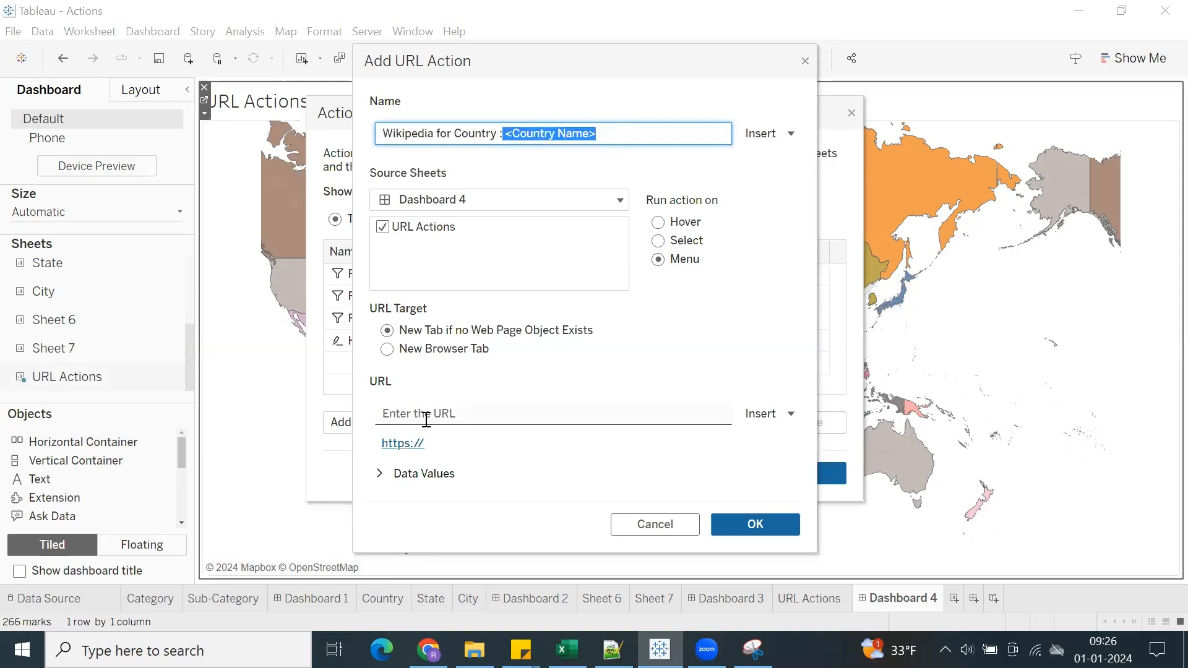
# Paste the copied Wikipedia address as the action's URL and replace Canada with the Country Name field.
pyautogui.click(420, 415)
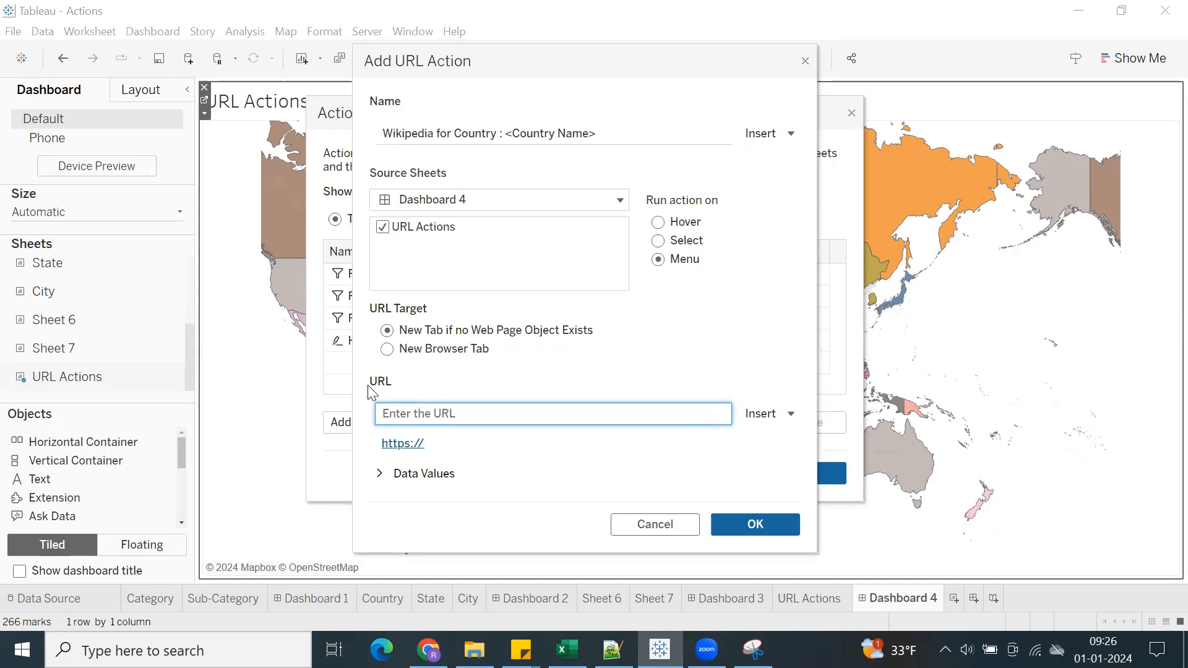
pyautogui.hotkey('ctrl', 'v')
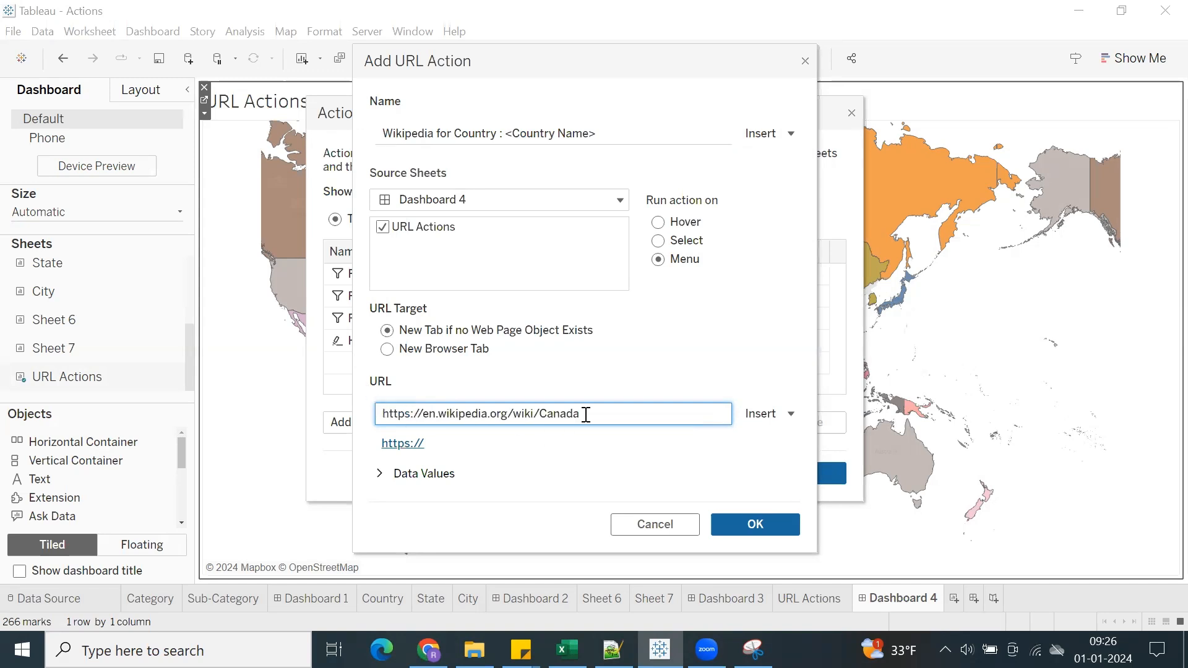
pyautogui.doubleClick(566, 414)
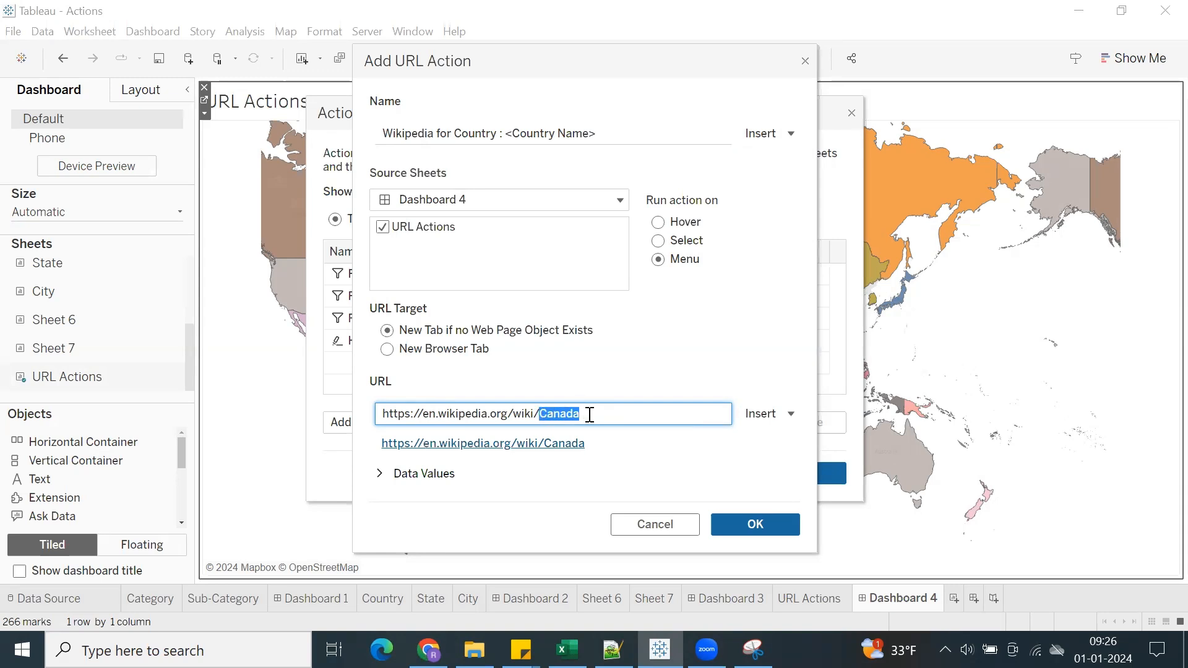
pyautogui.press('BackSpace')
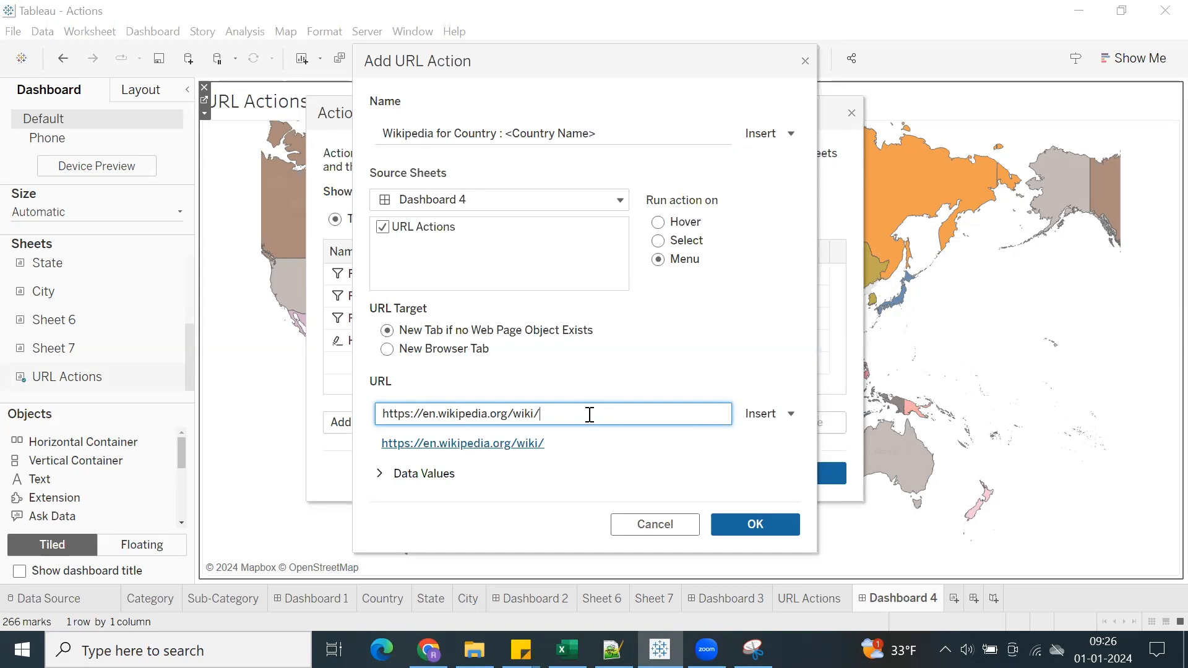
pyautogui.click(785, 416)
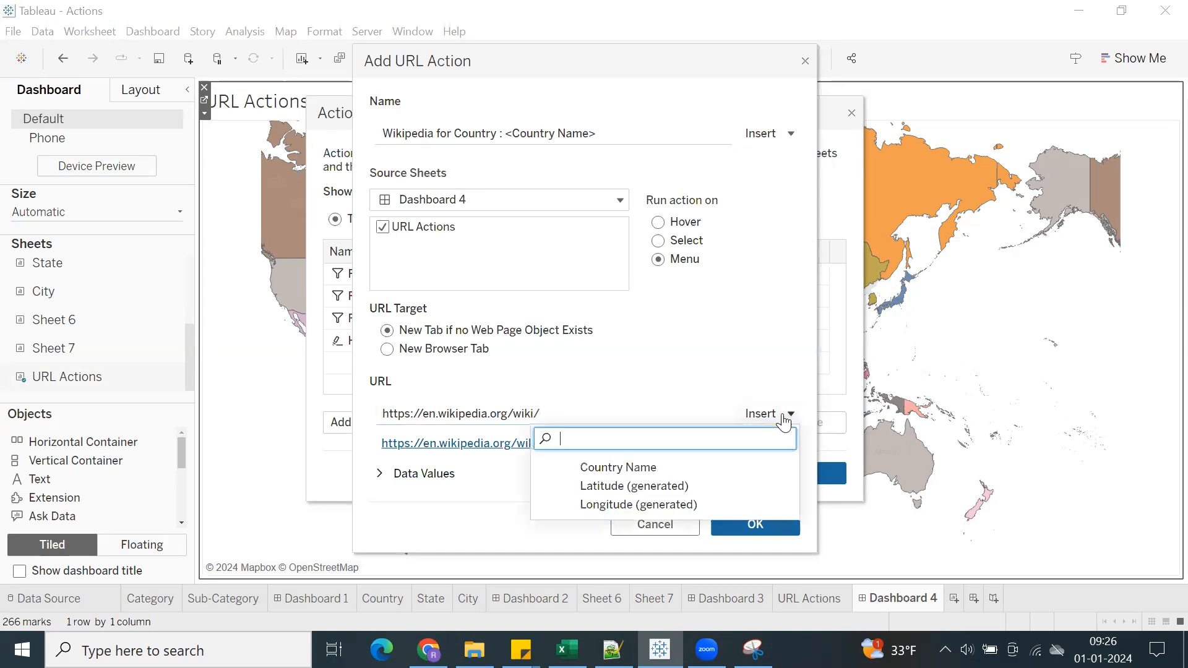
pyautogui.click(643, 469)
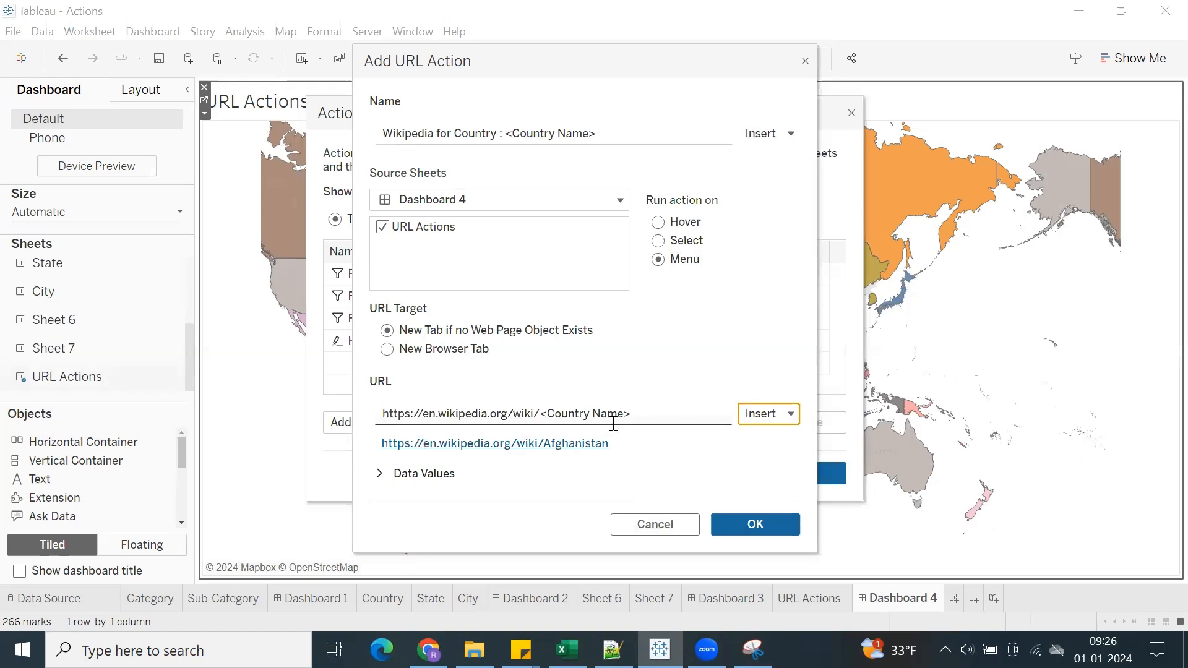
# Capture the Add URL Action dialog with Snipping Tool and highlight its URL Actions source sheet and URL label.
pyautogui.click(753, 650)
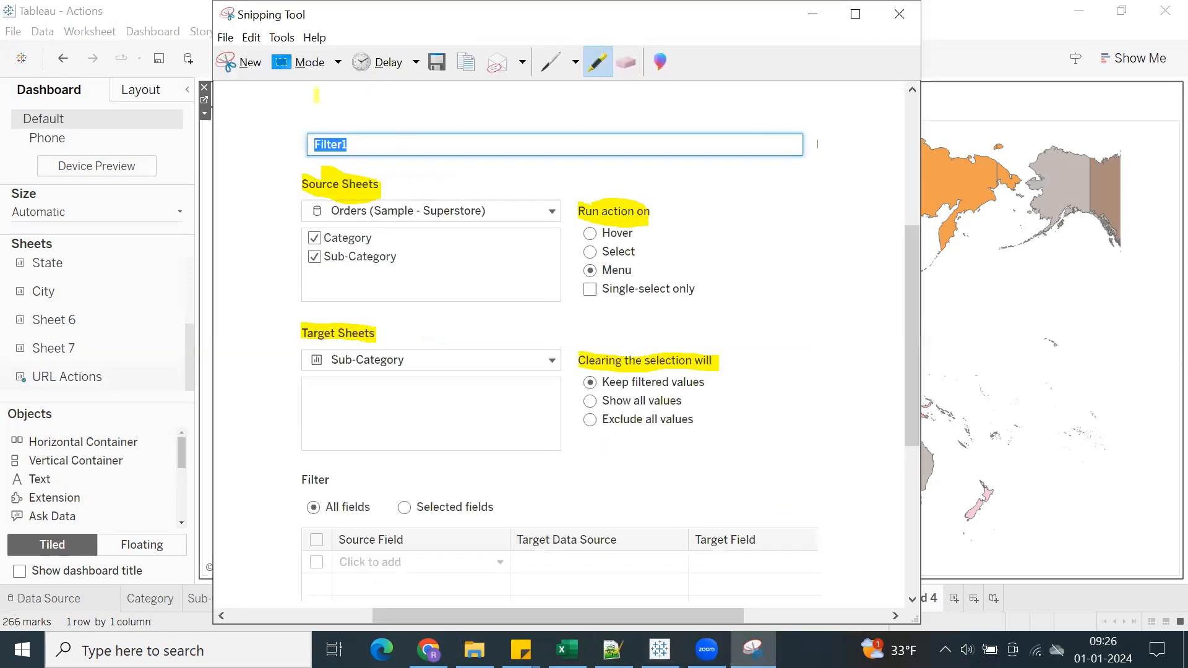
pyautogui.click(240, 60)
pyautogui.moveTo(354, 51); pyautogui.dragTo(816, 552)
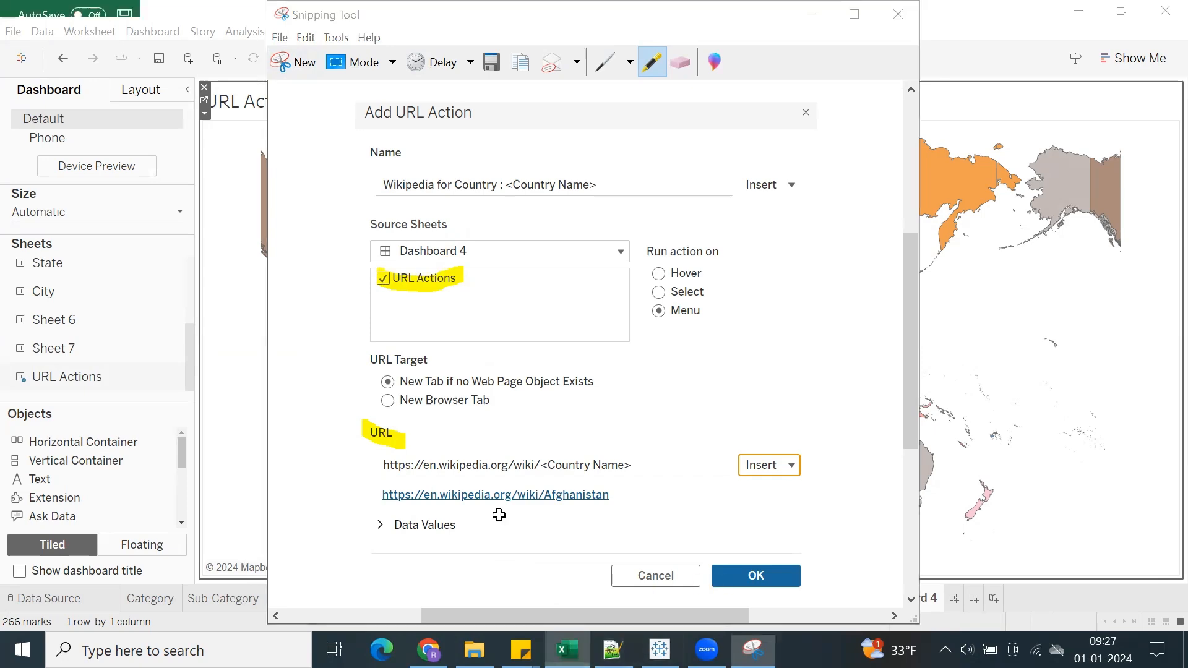
# Switch to Excel, paste the dialog snip into the Actions sheet and shrink the picture.
pyautogui.click(567, 649)
pyautogui.click(165, 309)
pyautogui.hotkey('ctrl', 'v')
pyautogui.scroll(-9, 432, 380)
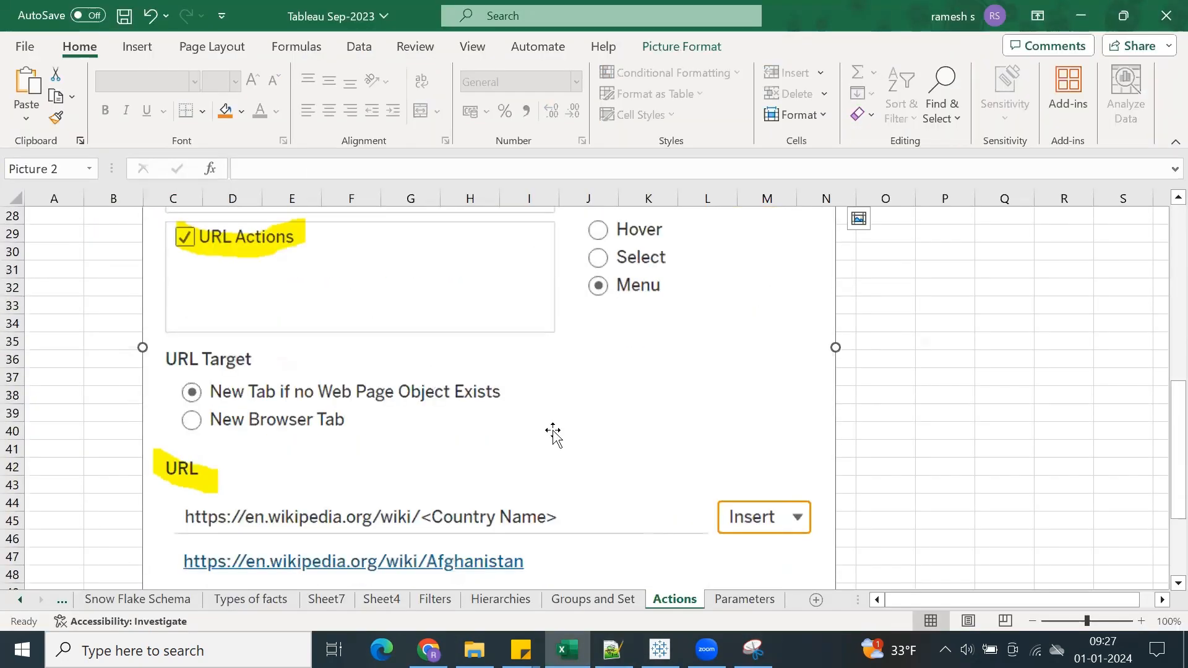
pyautogui.moveTo(834, 561); pyautogui.dragTo(448, 241)
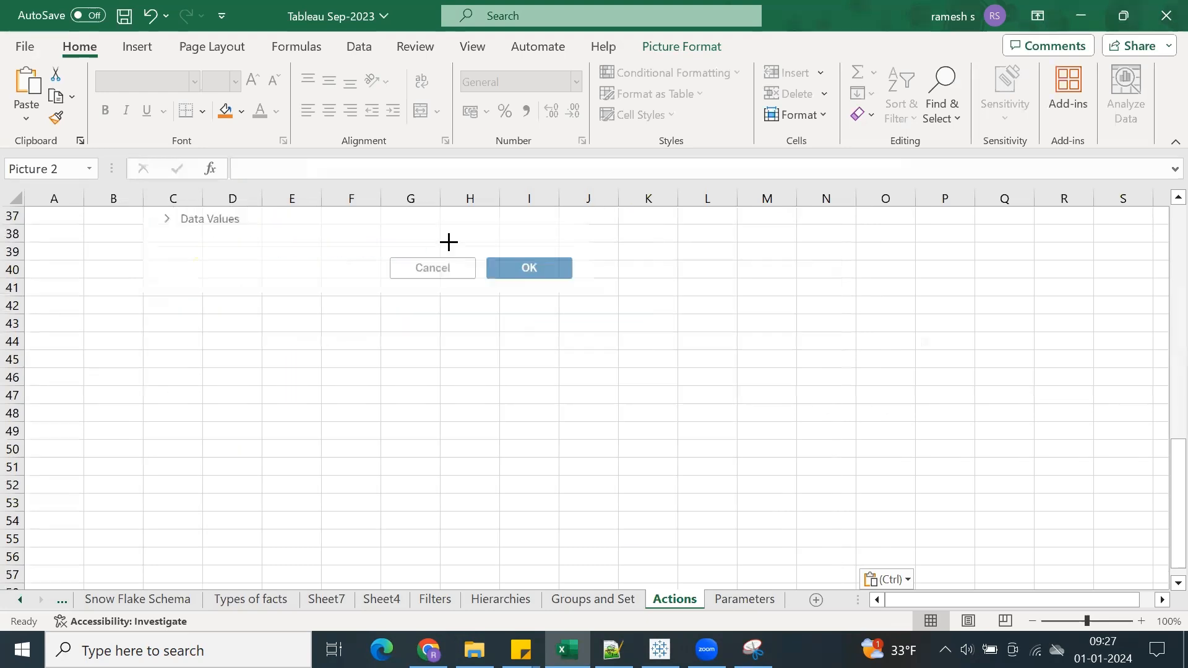
# Move the pasted picture to start around cell D14, below the Set Actions entry, and save the workbook.
pyautogui.scroll(9, 435, 392)
pyautogui.moveTo(415, 424); pyautogui.dragTo(492, 379)
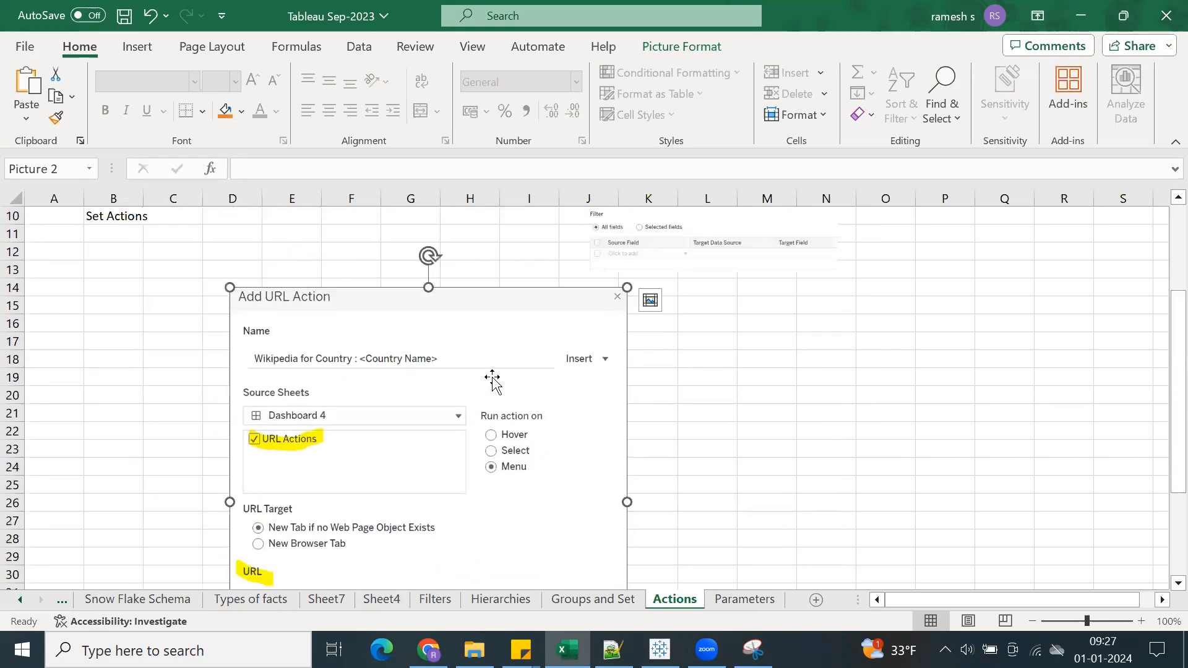
pyautogui.hotkey('ctrl', 's')
pyautogui.scroll(-3, 543, 410)
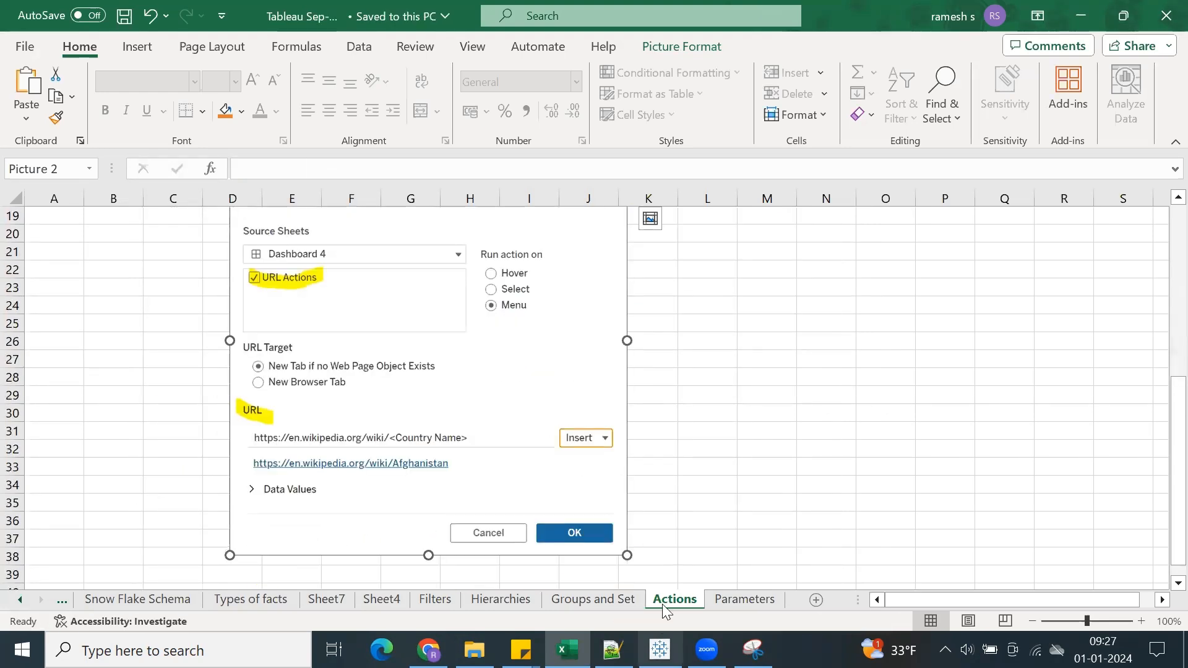
# Switch back to Tableau, accept the new URL action and apply the dashboard's action list.
pyautogui.hotkey('alt', 'Tab')
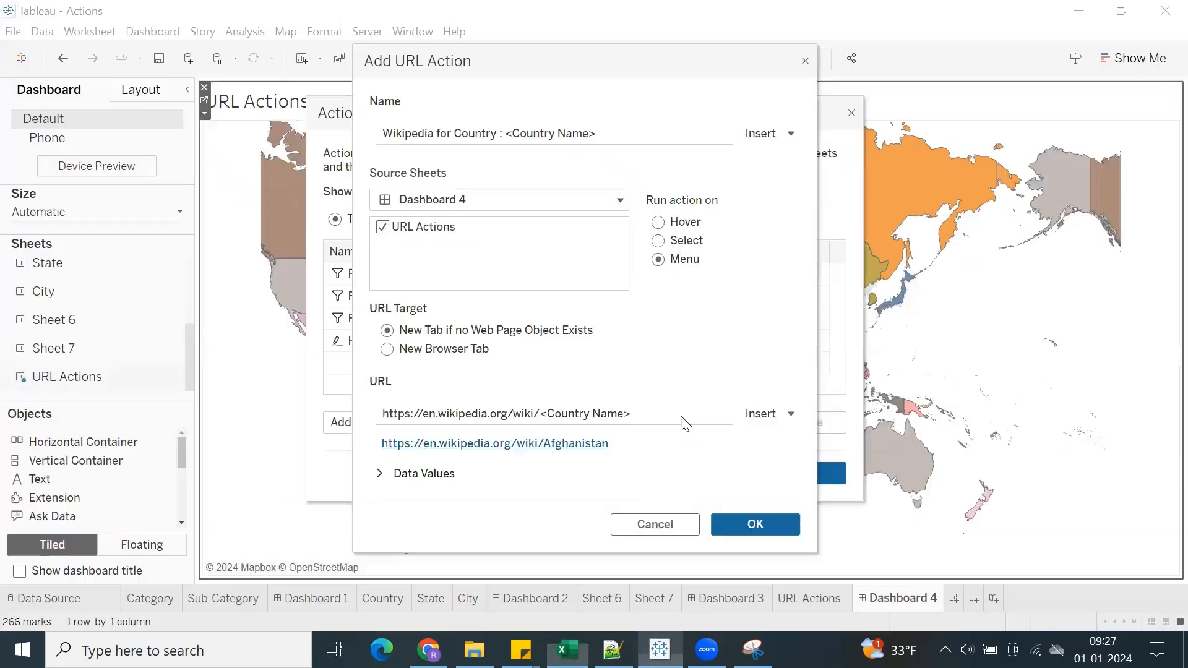
pyautogui.click(754, 524)
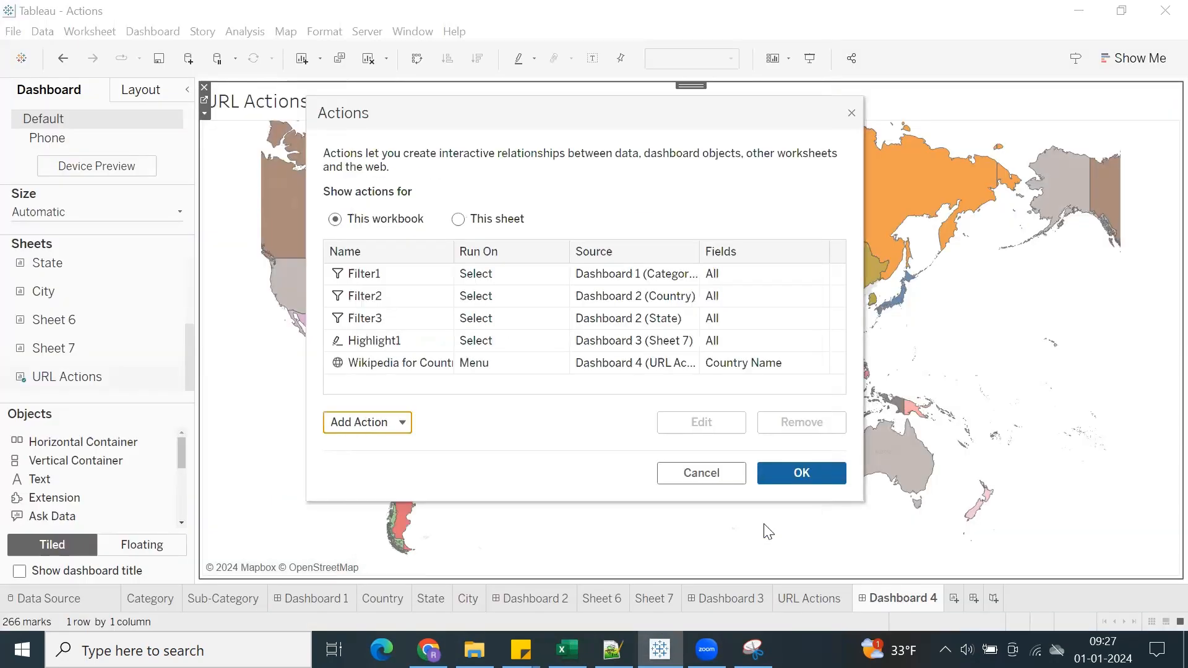
pyautogui.click(802, 473)
pyautogui.moveTo(751, 351)
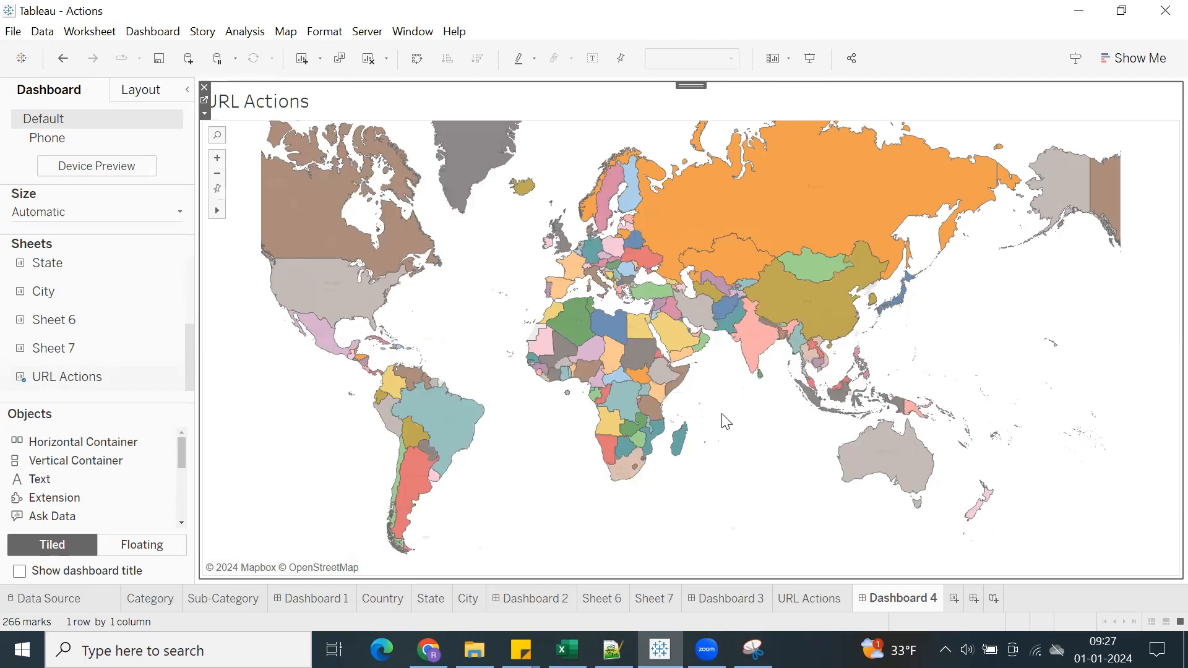
# Review the settings of the Wikipedia URL action in the dashboard's action list, and close it without changes.
pyautogui.click(153, 32)
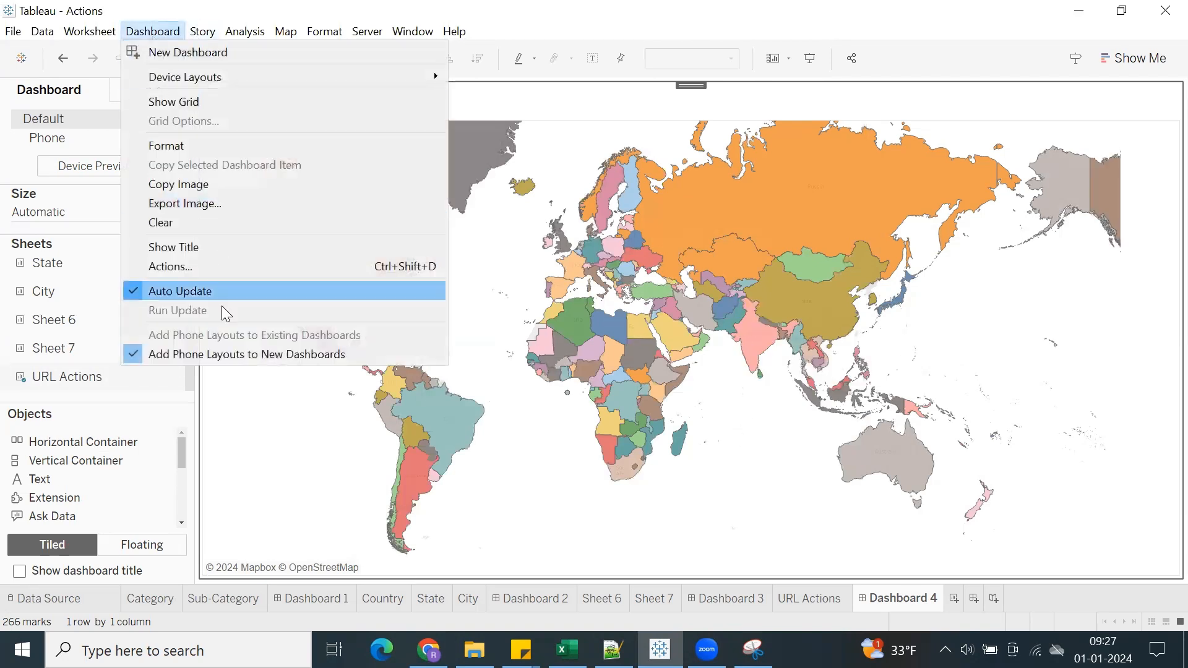
pyautogui.click(188, 269)
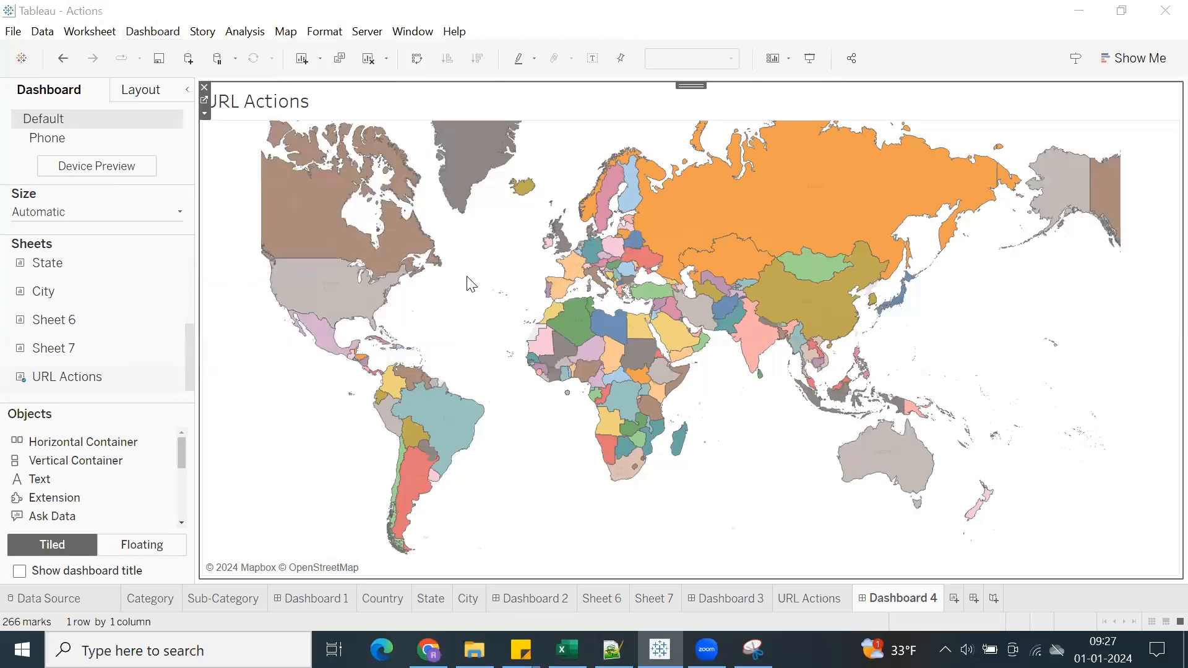
pyautogui.click(464, 365)
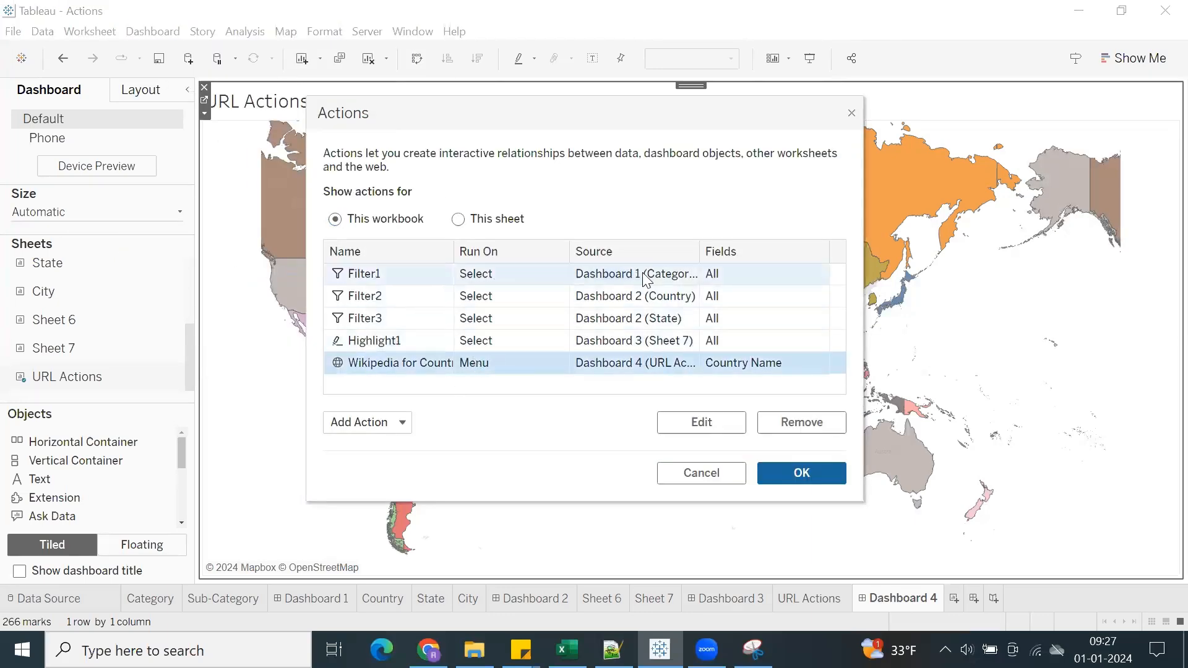
pyautogui.click(693, 421)
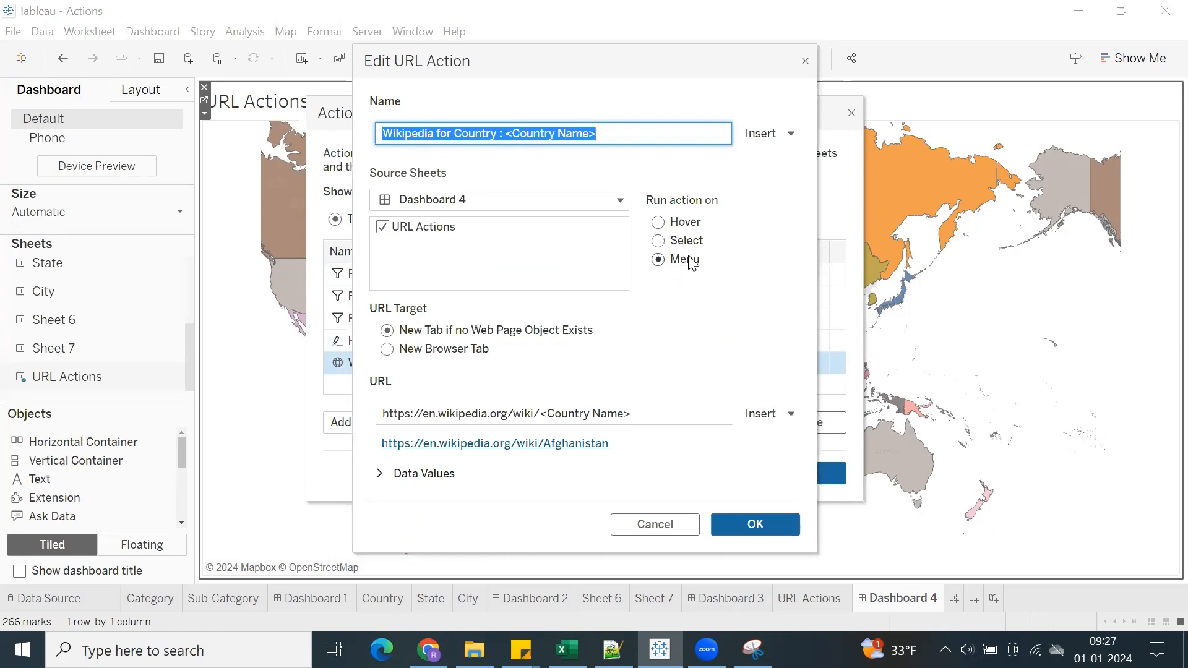
pyautogui.click(656, 524)
pyautogui.click(798, 475)
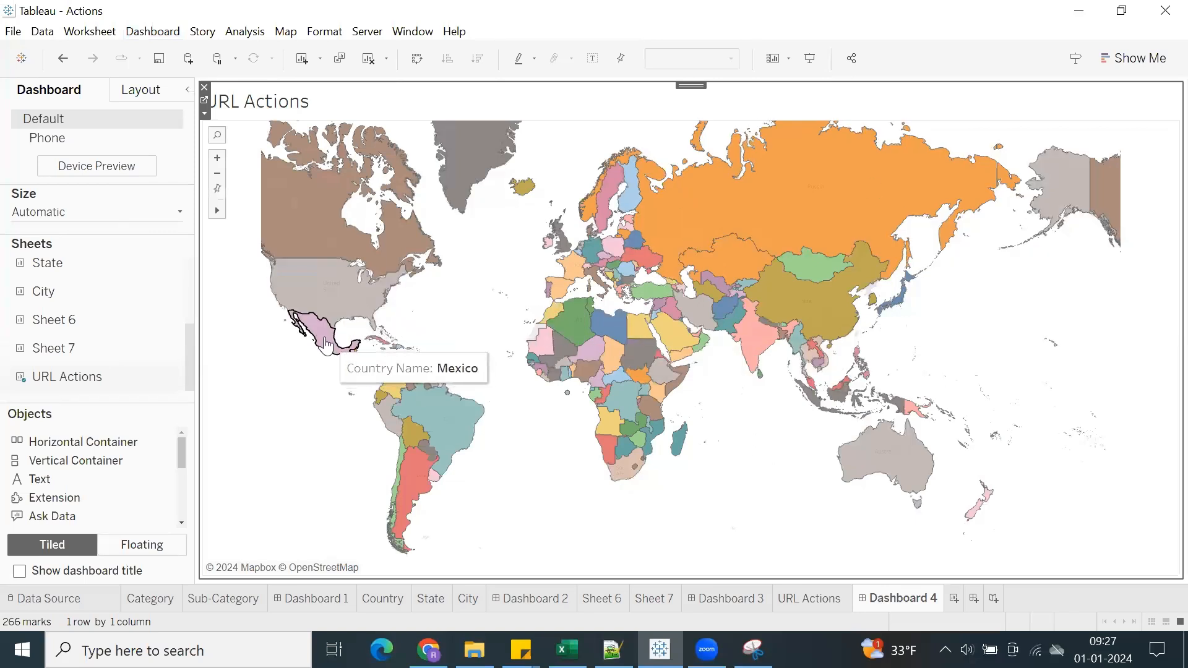
# Open the United States Wikipedia page through the map's URL action, close the old Canada page, and return to Tableau.
pyautogui.click(347, 308)
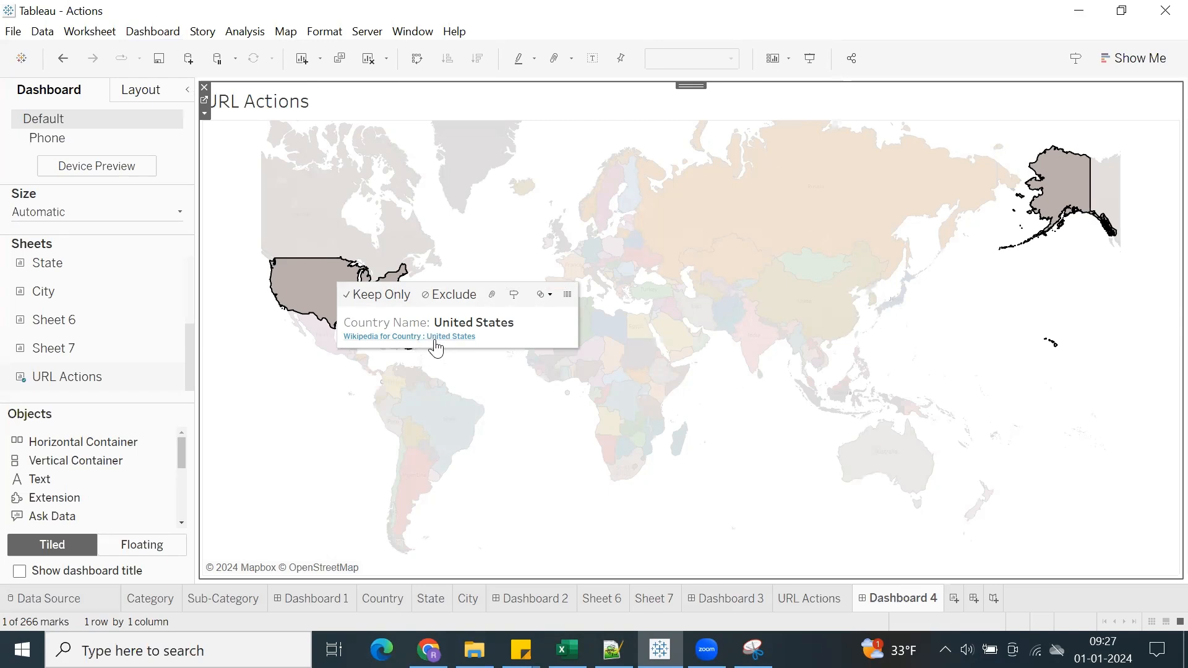
pyautogui.click(514, 437)
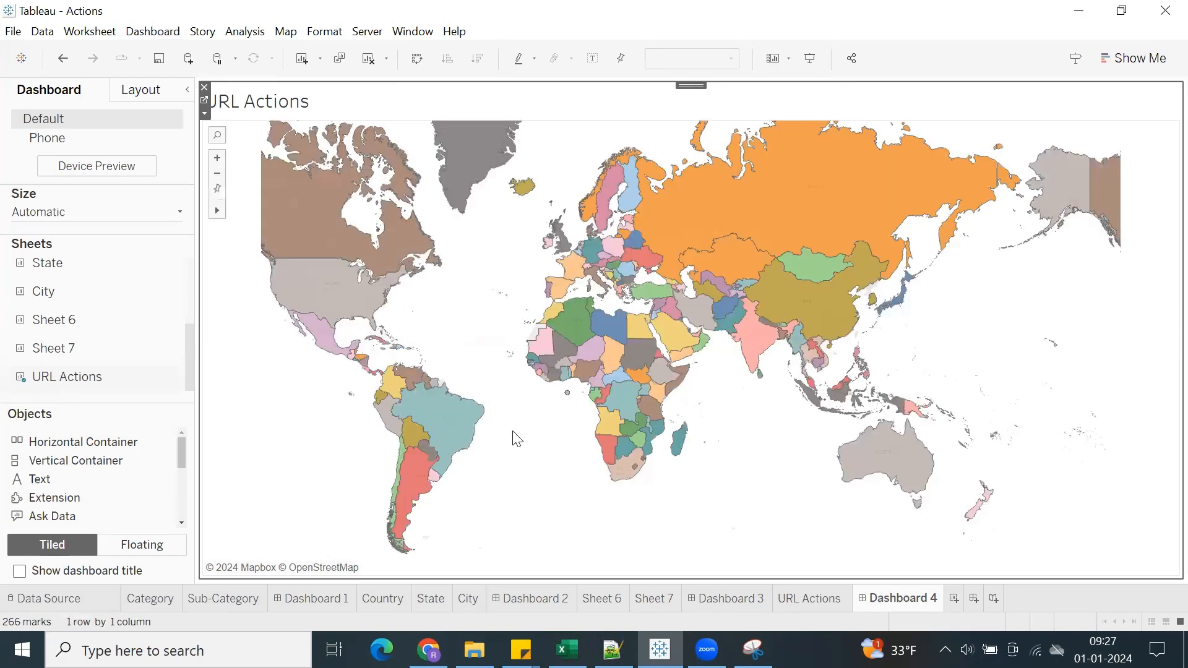
pyautogui.click(333, 307)
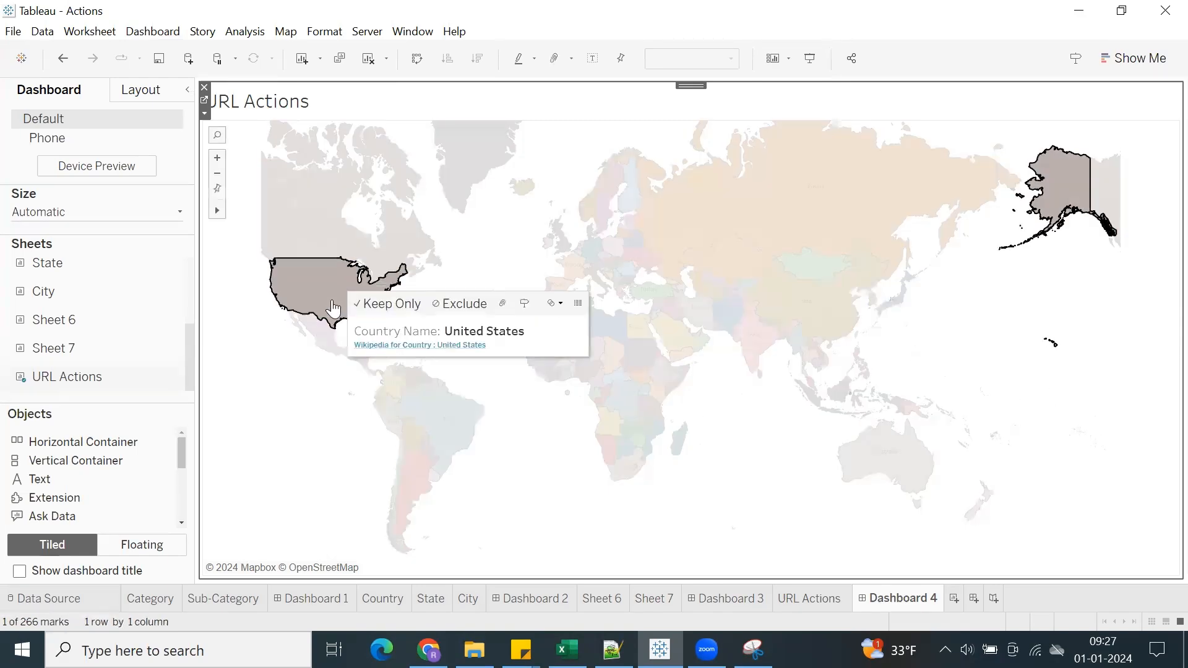
pyautogui.click(379, 348)
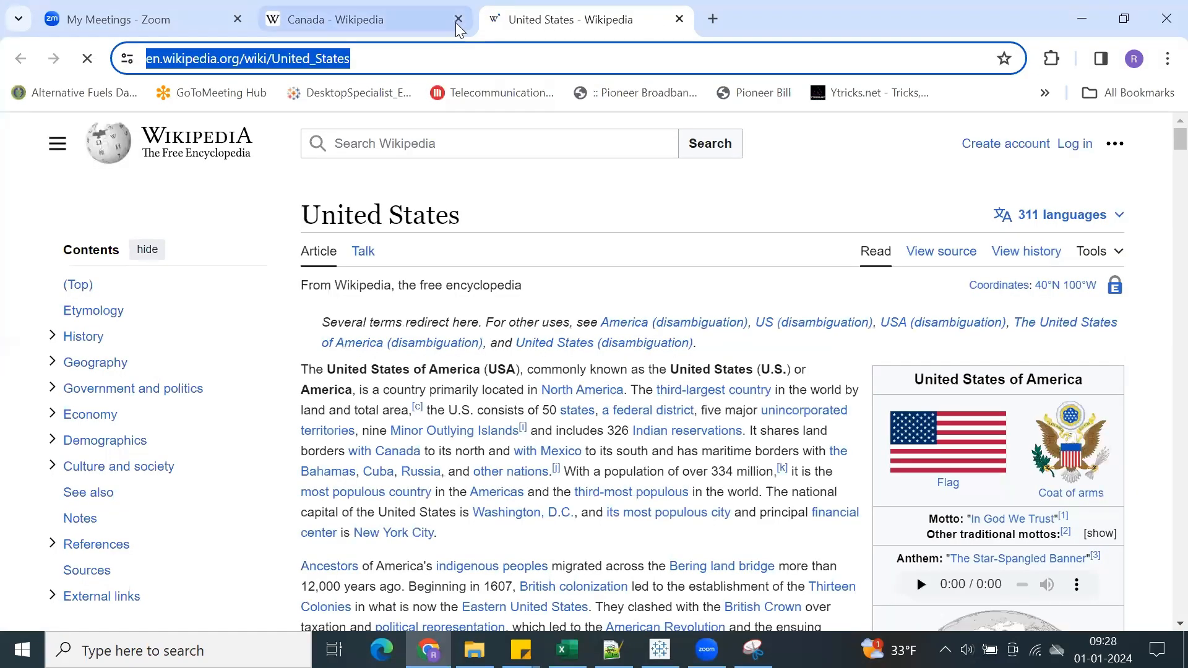
pyautogui.click(458, 19)
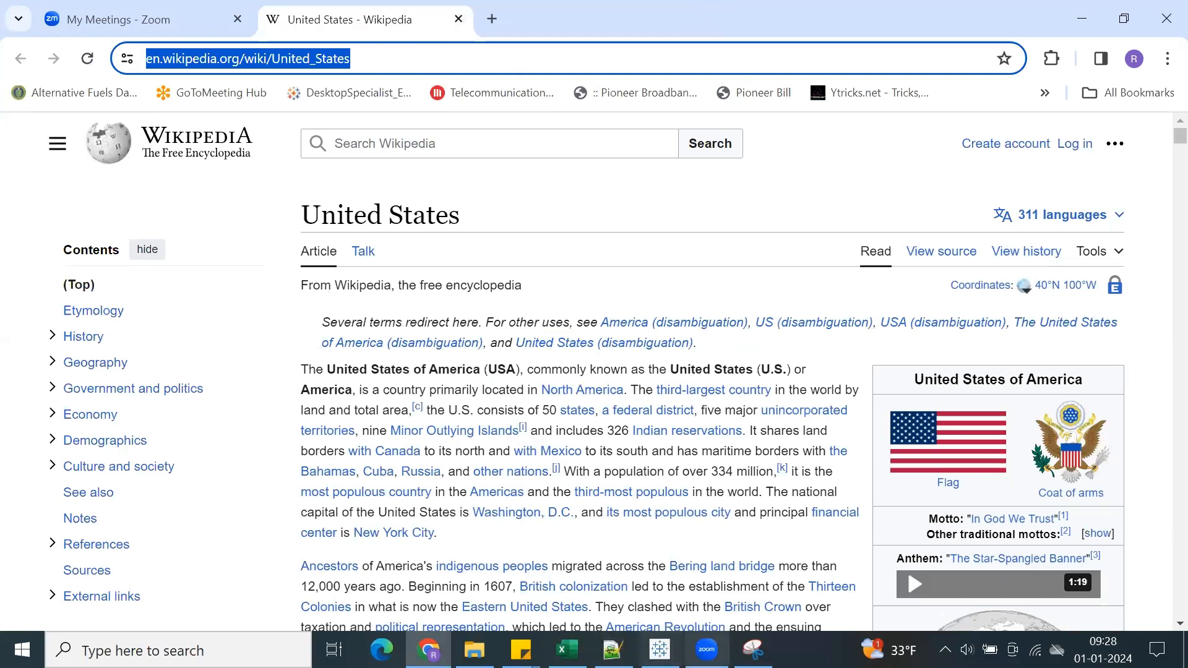
pyautogui.click(659, 650)
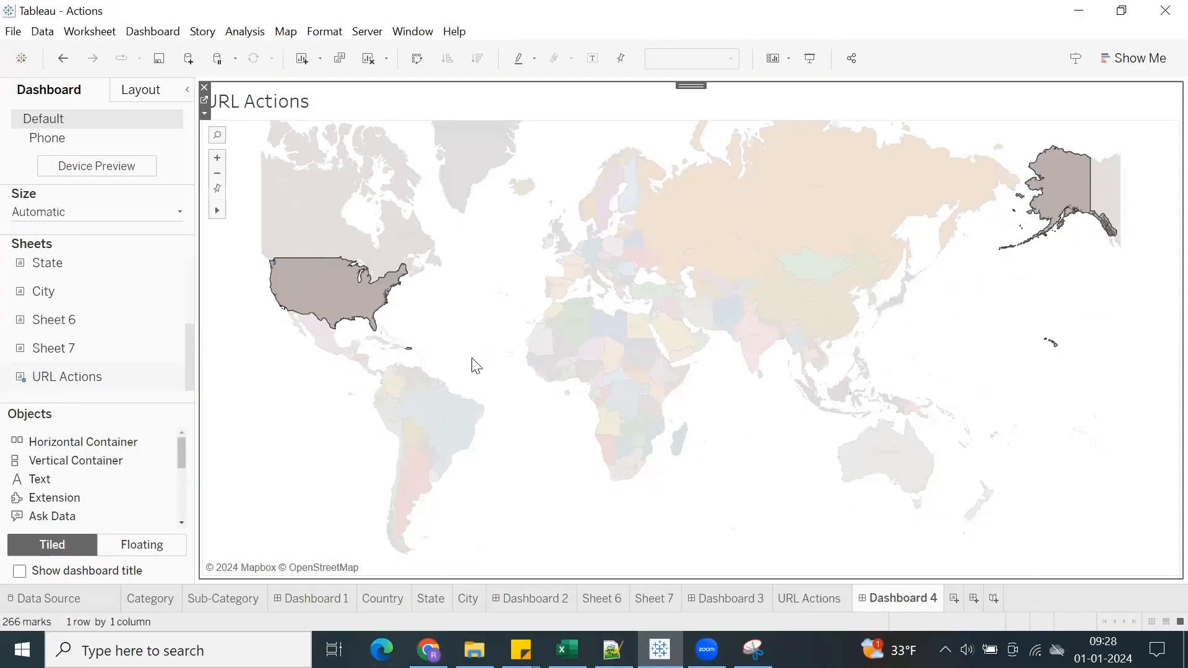
# Select Brazil on the map, open its Wikipedia page through the URL action, and return to Tableau to clear the selection.
pyautogui.click(475, 366)
pyautogui.click(450, 420)
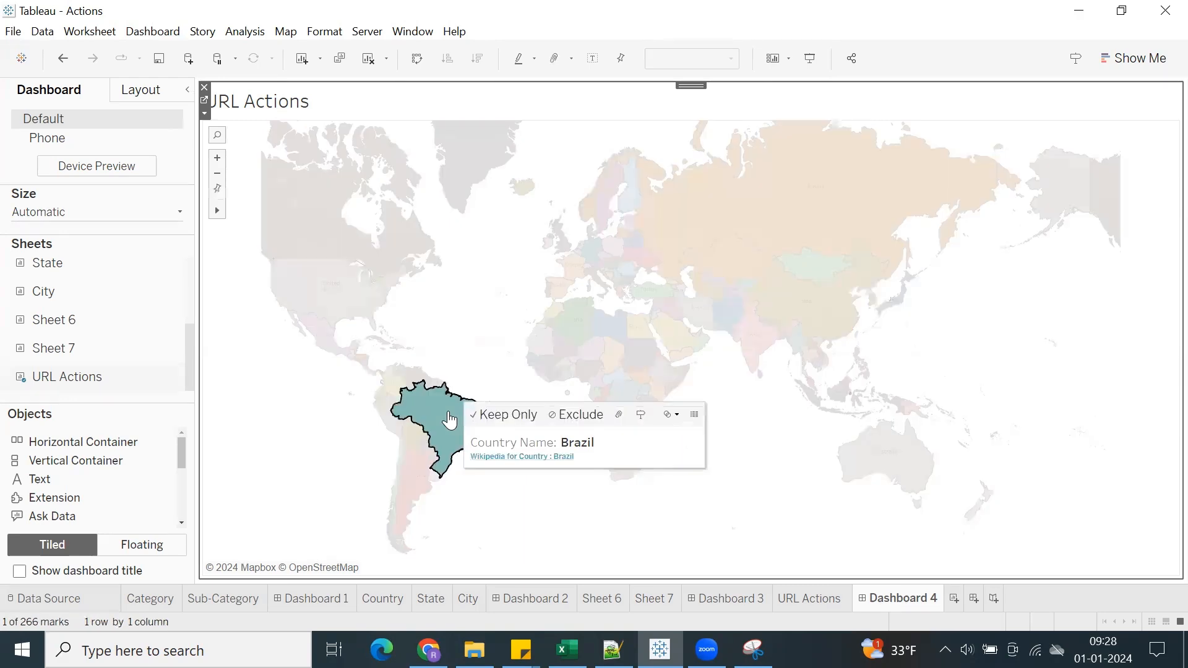
pyautogui.click(489, 459)
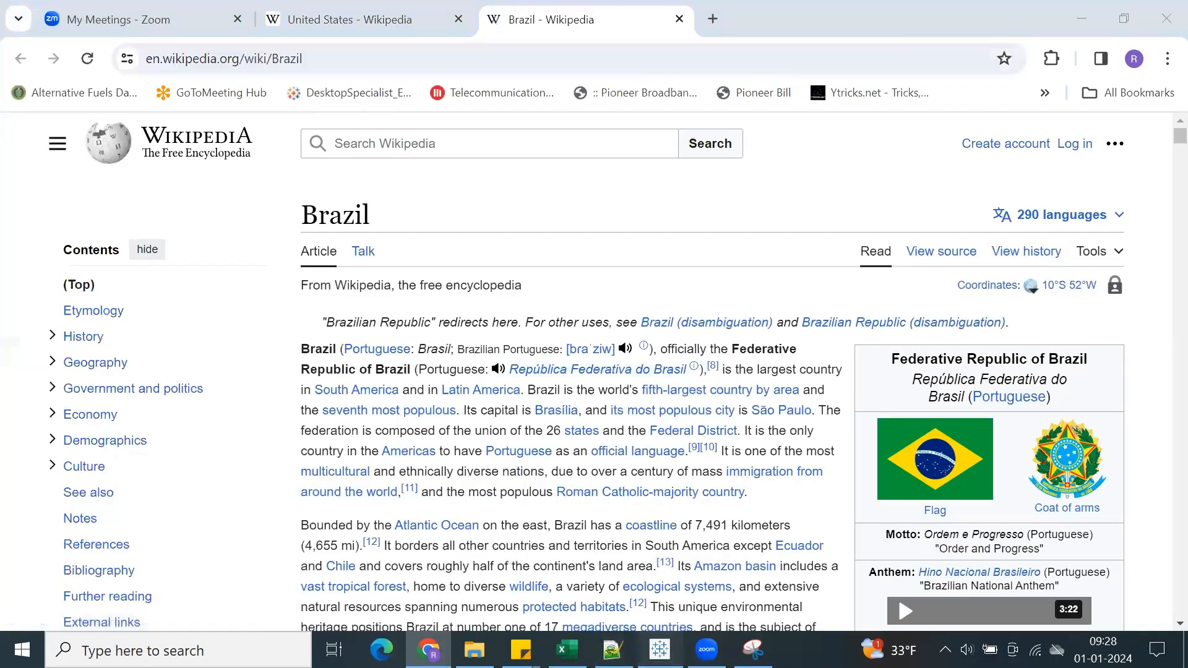
pyautogui.click(660, 649)
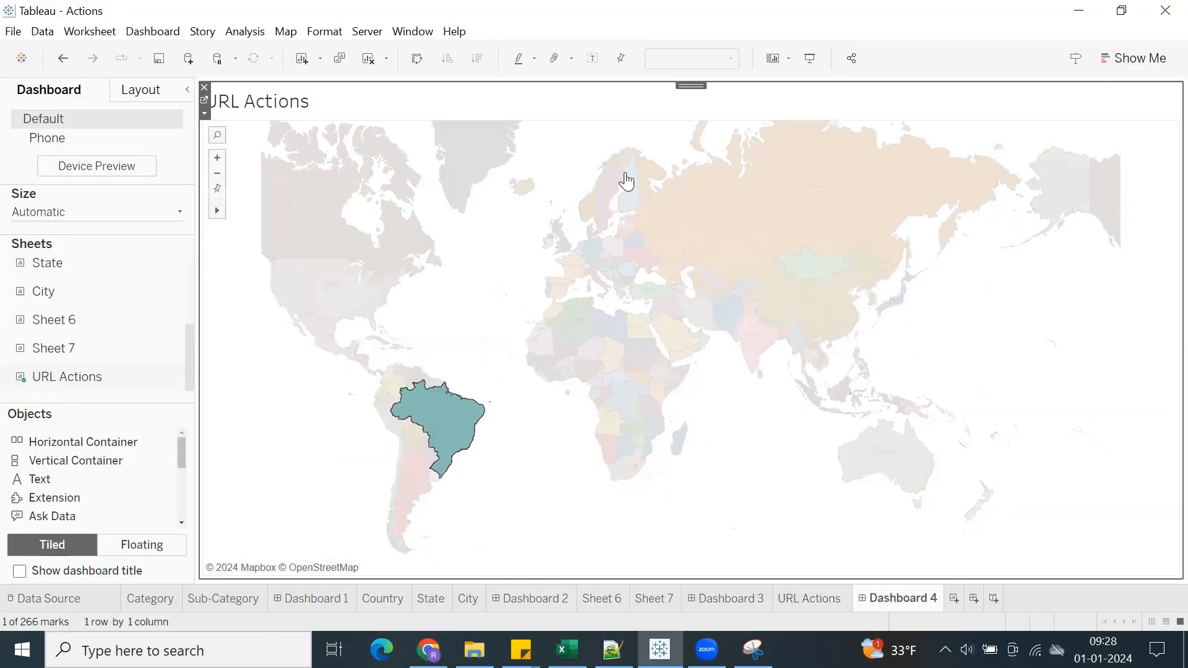
pyautogui.click(479, 276)
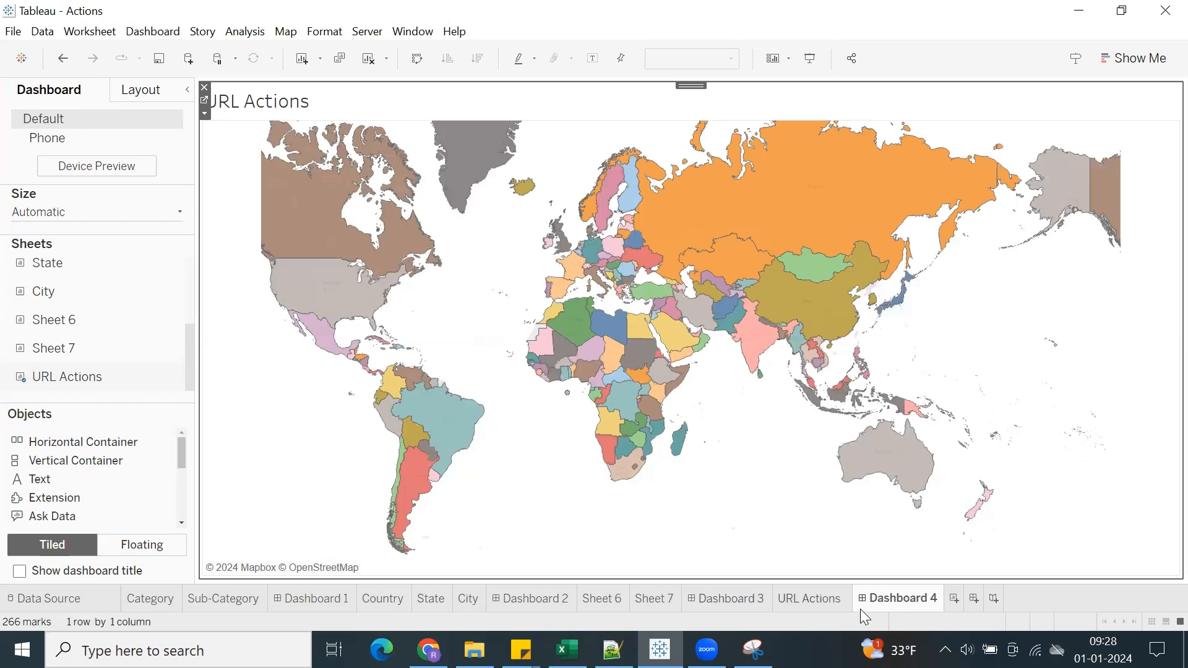
# Label the countries on the URL Actions sheet's map with Country Name and go back to Dashboard 4.
pyautogui.click(840, 599)
pyautogui.moveTo(77, 237); pyautogui.dragTo(316, 287)
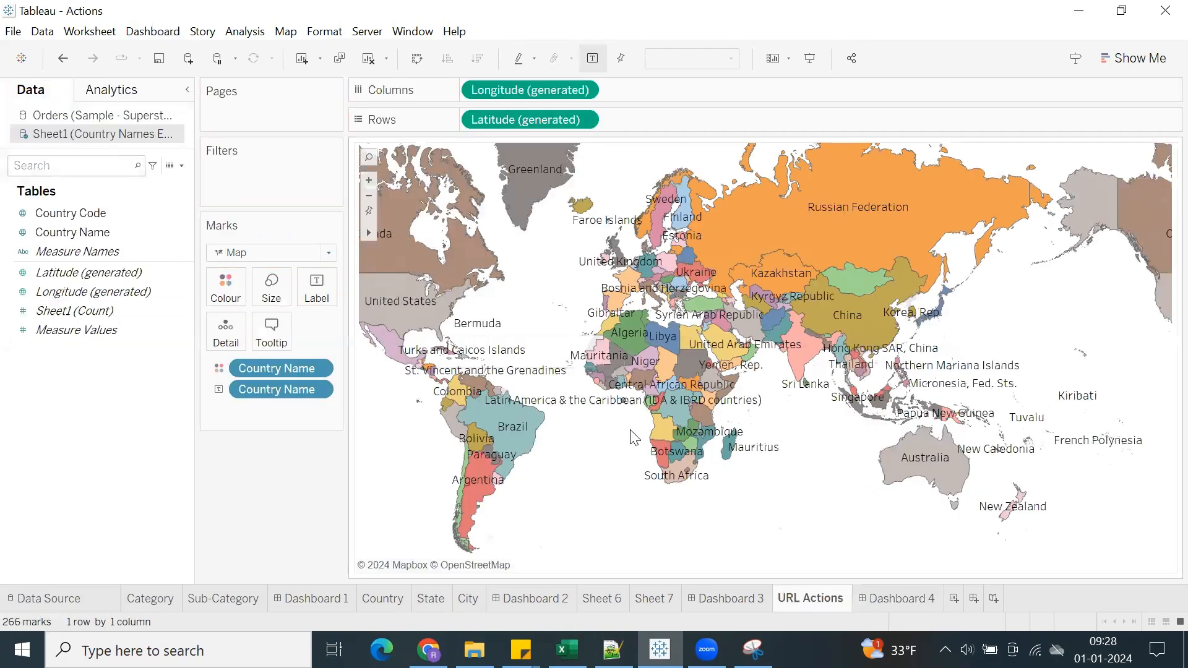
pyautogui.click(874, 599)
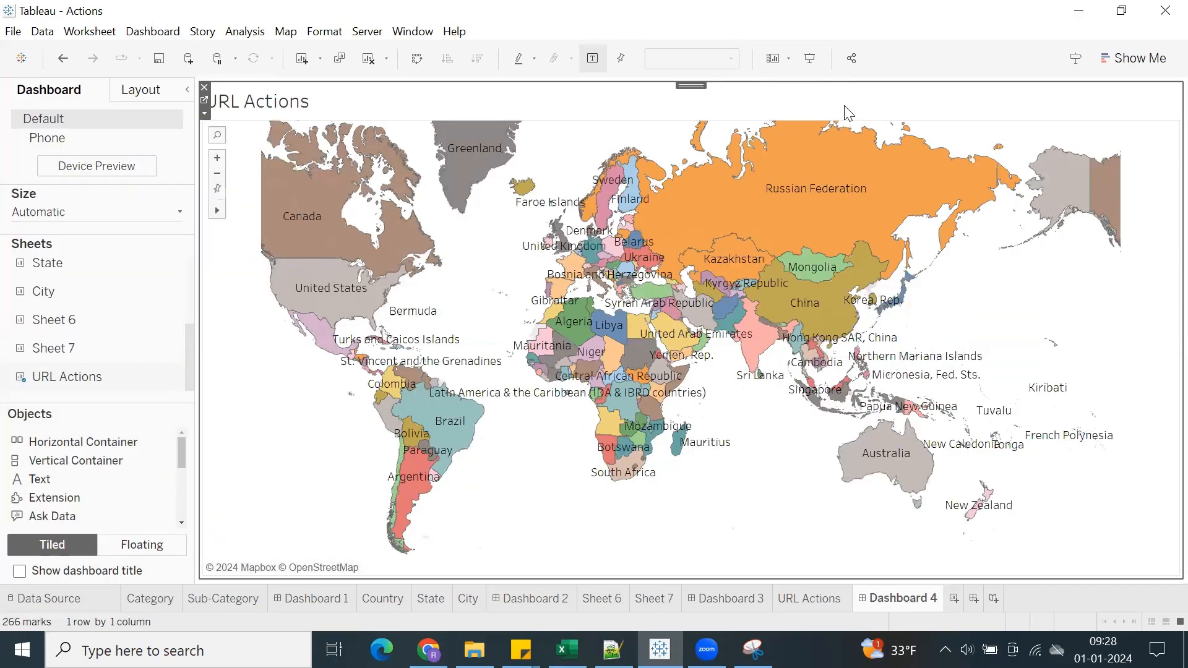
# Test the URL action on India in presentation mode, return from its Wikipedia page to Tableau, and exit presentation mode.
pyautogui.click(810, 58)
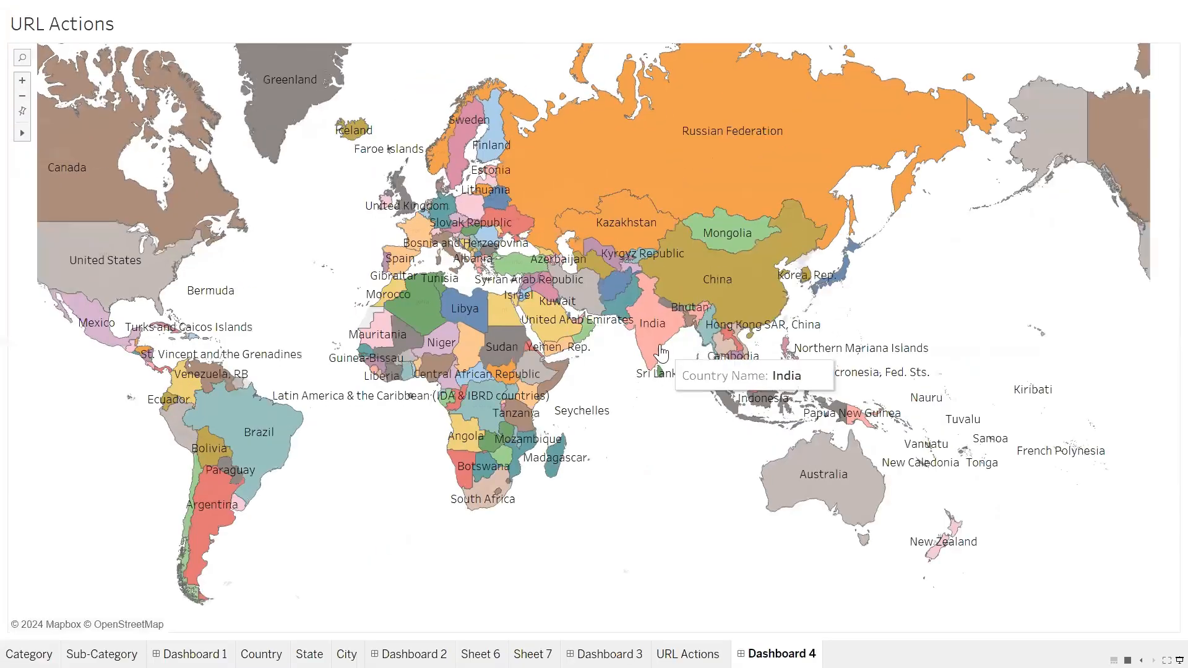
pyautogui.click(652, 341)
pyautogui.click(705, 384)
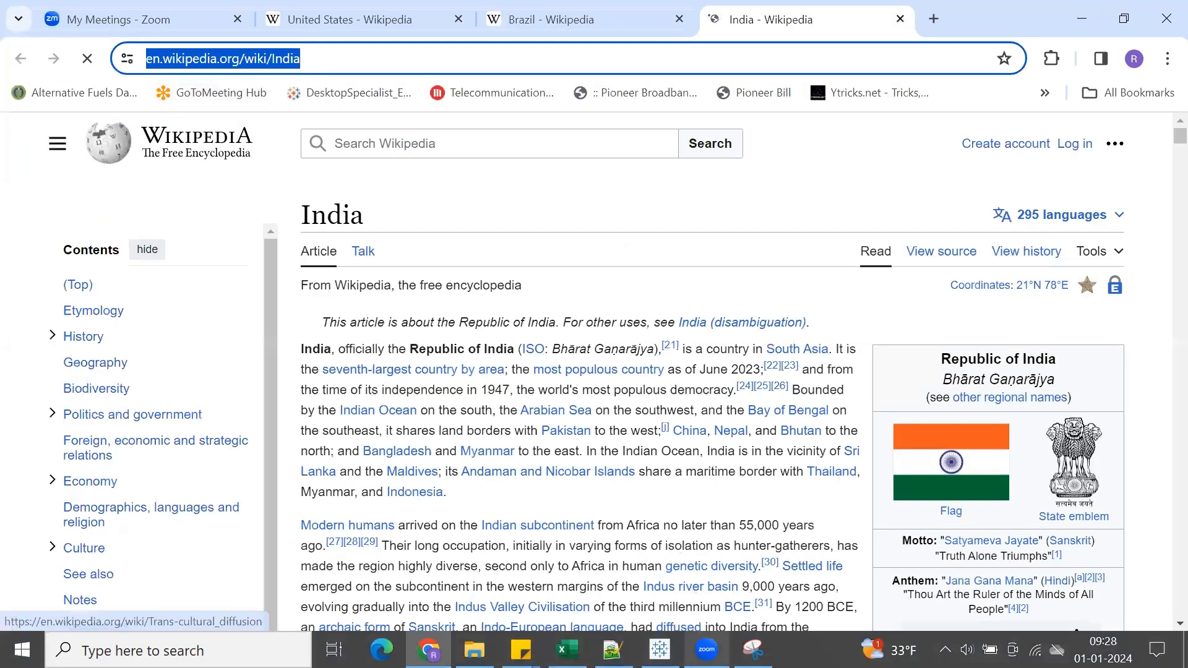
pyautogui.click(661, 649)
pyautogui.click(636, 425)
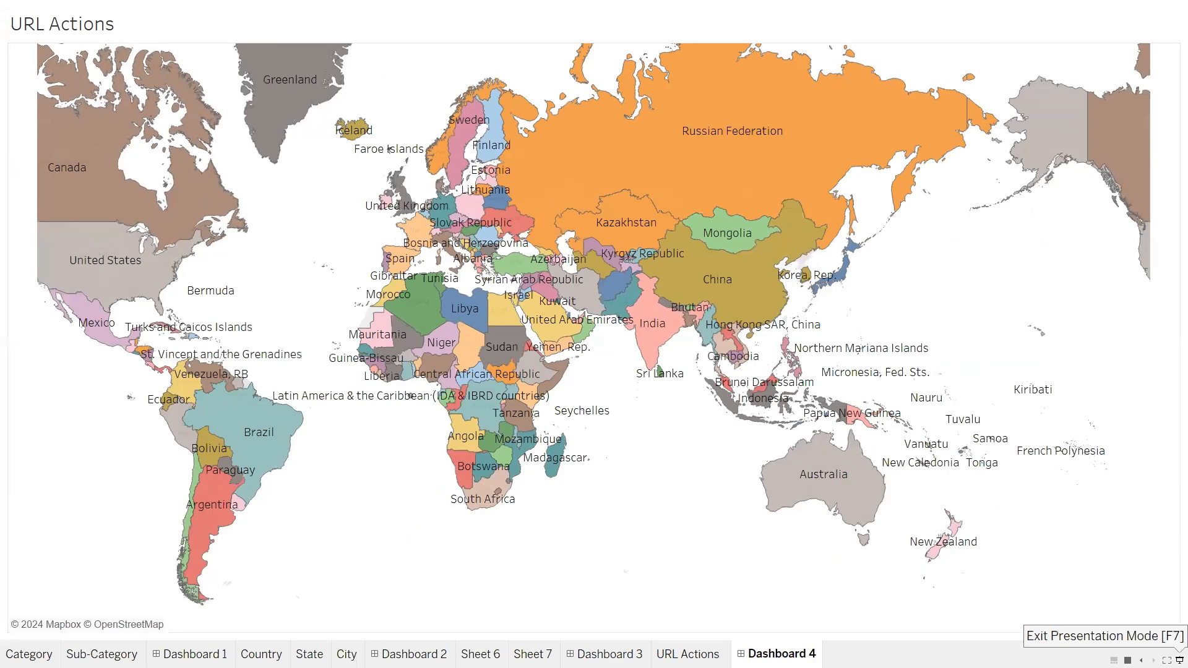
pyautogui.click(1179, 659)
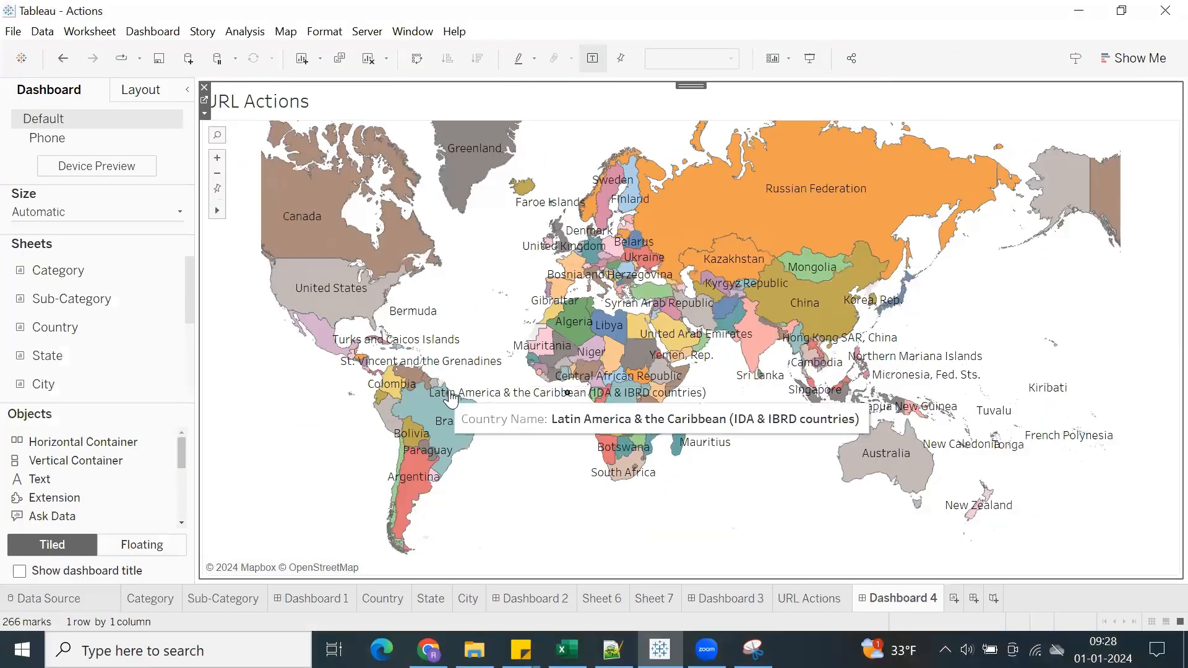
# Open South Africa's Wikipedia page through the map's URL action, then return to Tableau and clear the selection.
pyautogui.click(616, 474)
pyautogui.click(673, 518)
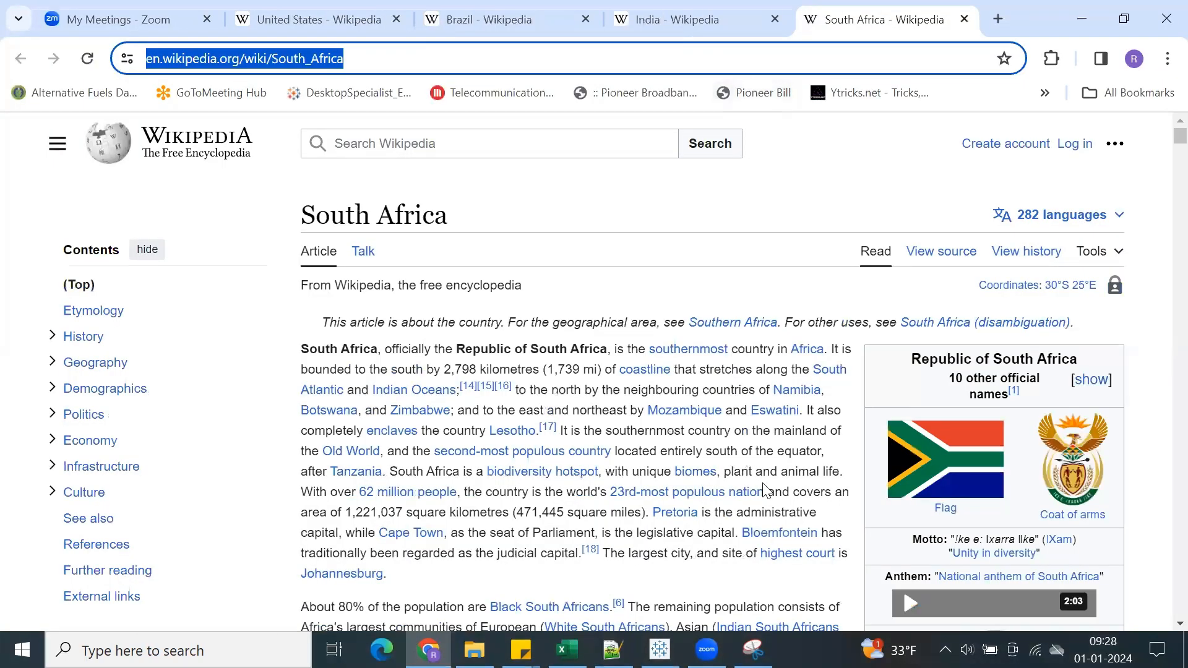
pyautogui.click(660, 649)
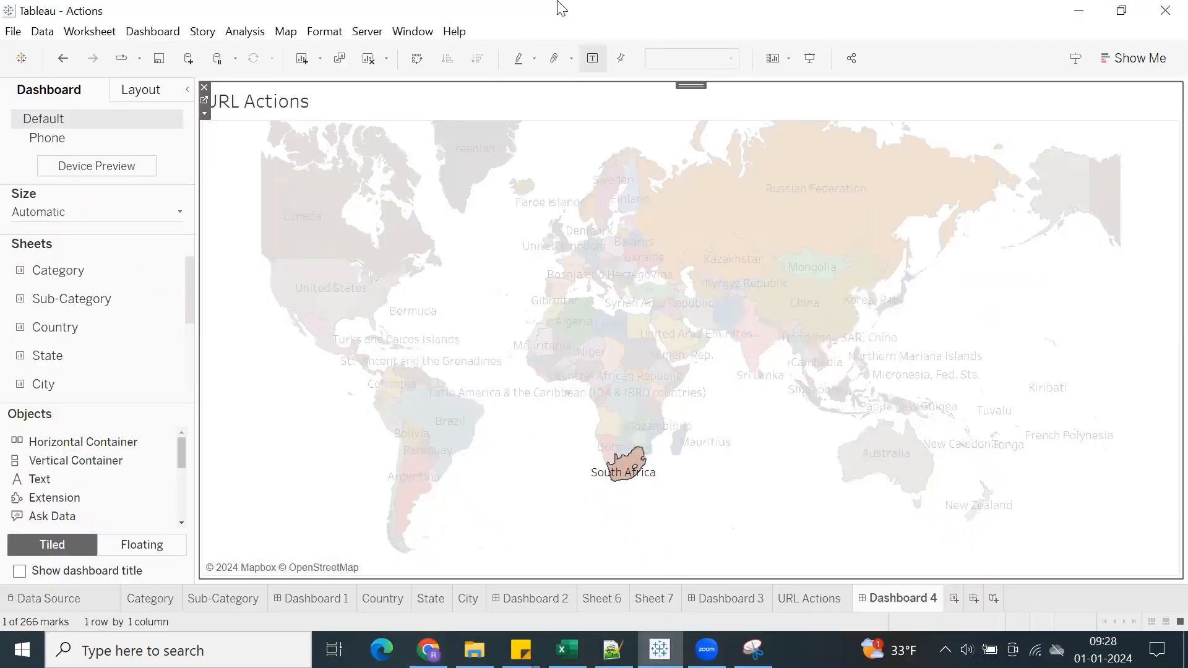
pyautogui.click(274, 383)
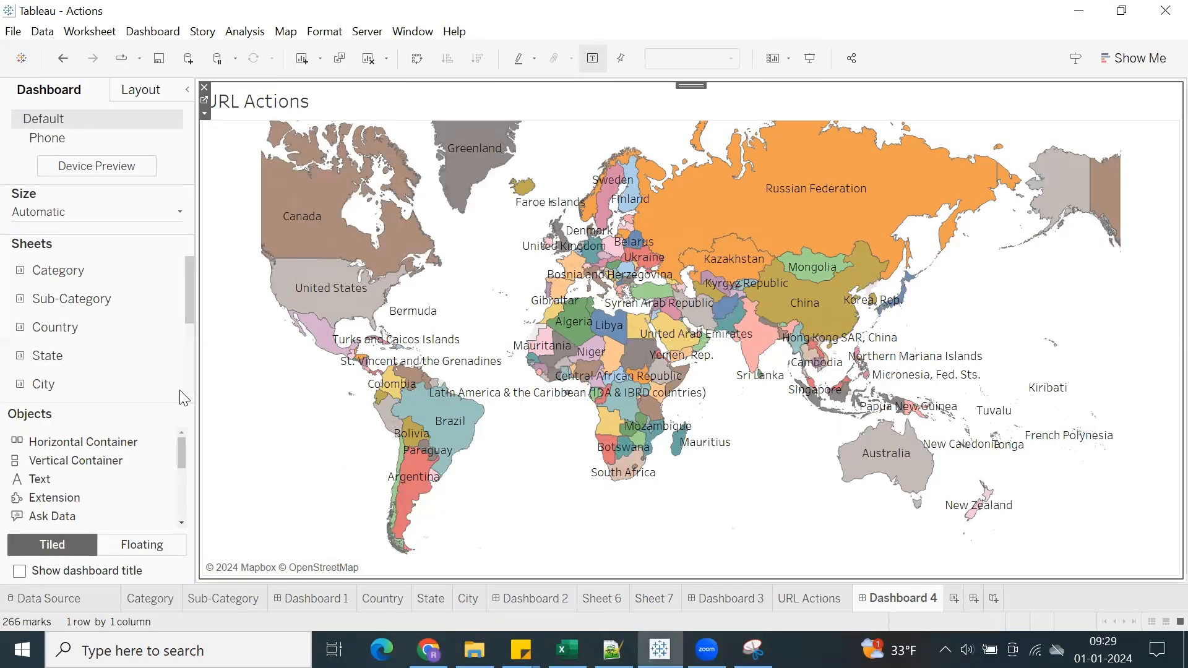
# Add a Web Page object to the right of the map on Dashboard 4, leaving its URL empty.
pyautogui.scroll(-4, 92, 470)
pyautogui.scroll(4, 74, 483)
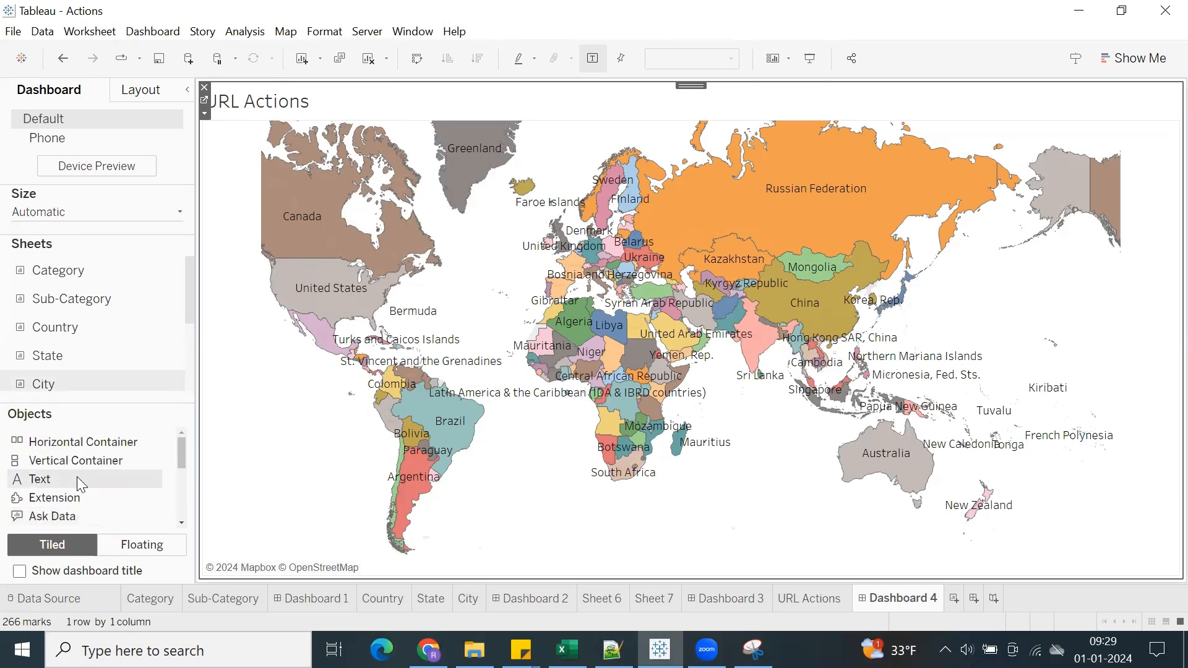
pyautogui.scroll(-2, 79, 480)
pyautogui.scroll(-2, 78, 480)
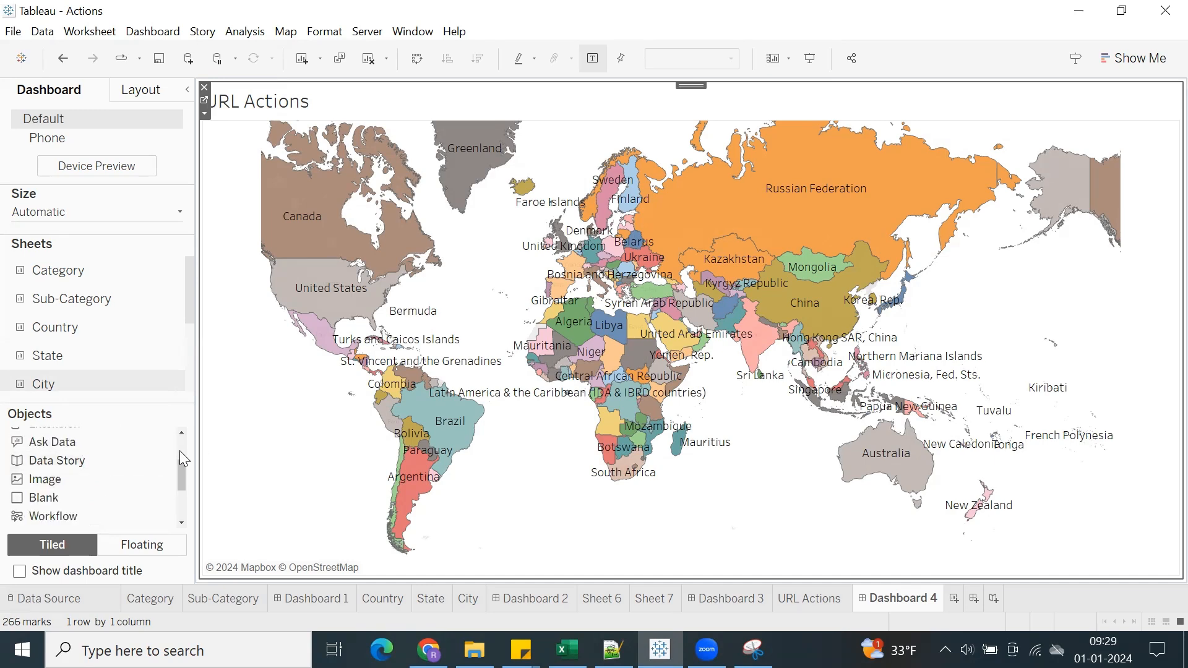
pyautogui.scroll(-1, 184, 459)
pyautogui.moveTo(258, 439); pyautogui.dragTo(778, 260)
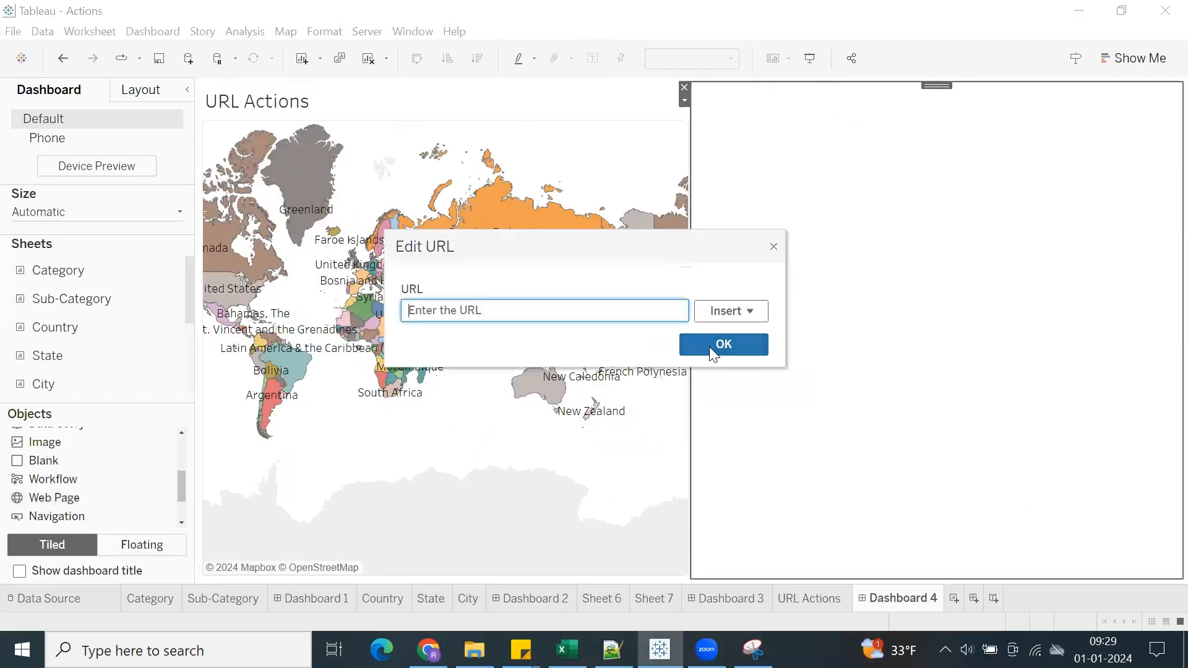
pyautogui.click(710, 347)
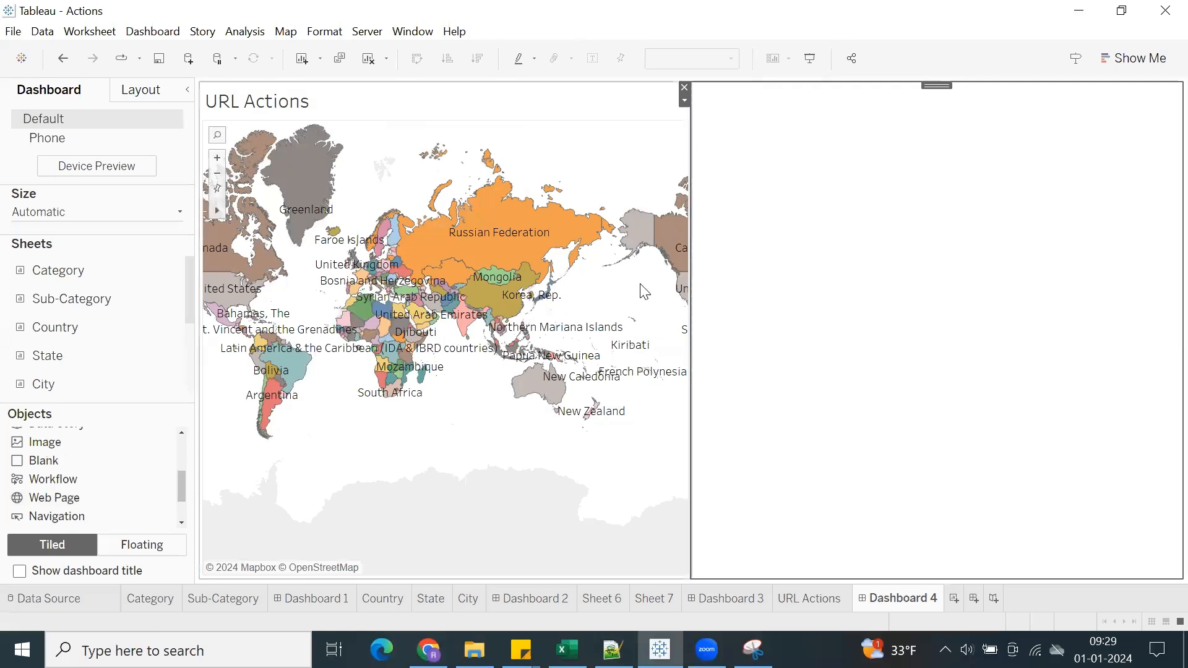
# Hide the title of the URL Actions map on Dashboard 4.
pyautogui.click(626, 150)
pyautogui.rightClick(280, 118)
pyautogui.click(317, 153)
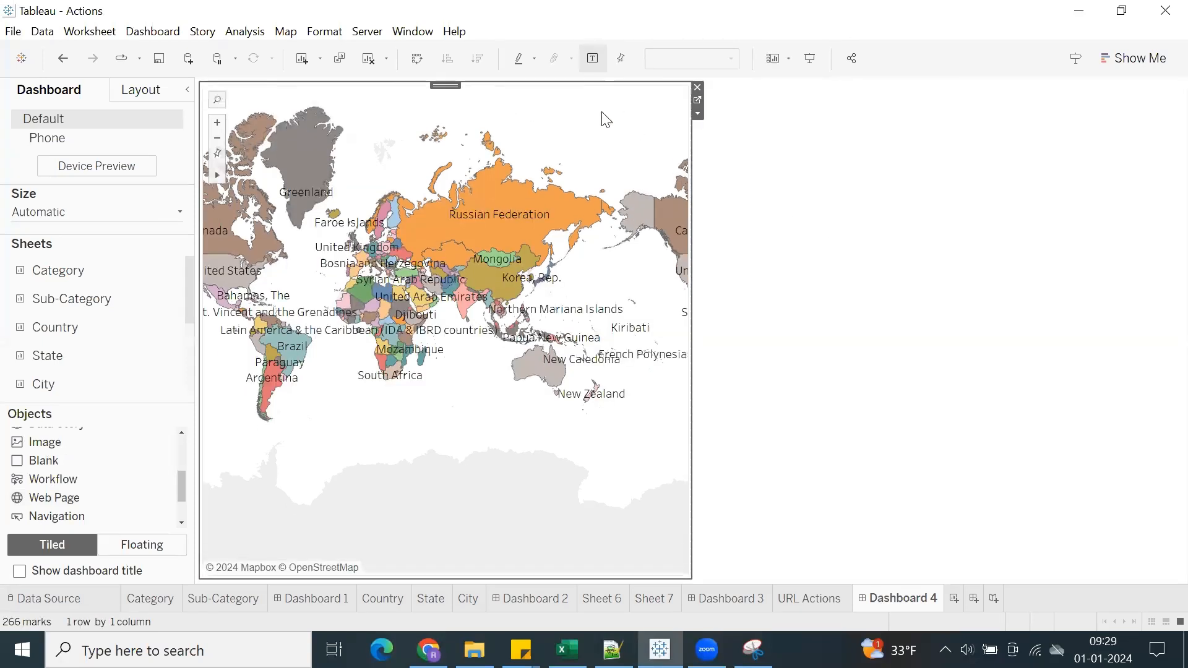
# Present Dashboard 4 and load the United States Wikipedia page into the web page object through the map's URL action.
pyautogui.click(810, 58)
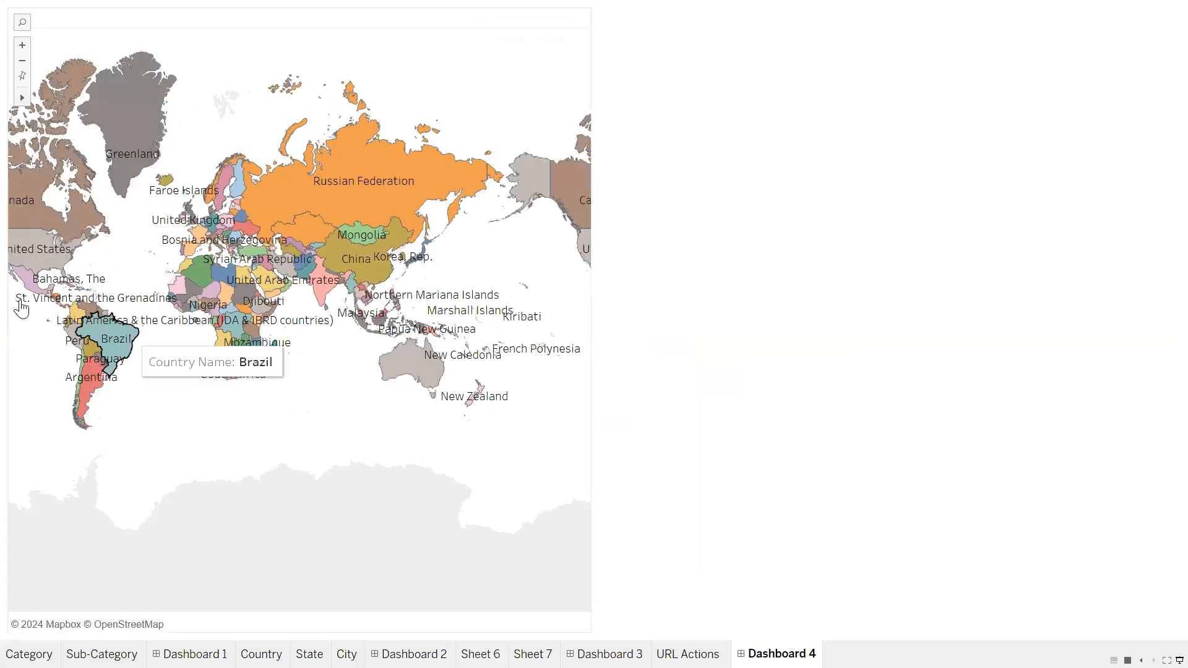
pyautogui.click(28, 266)
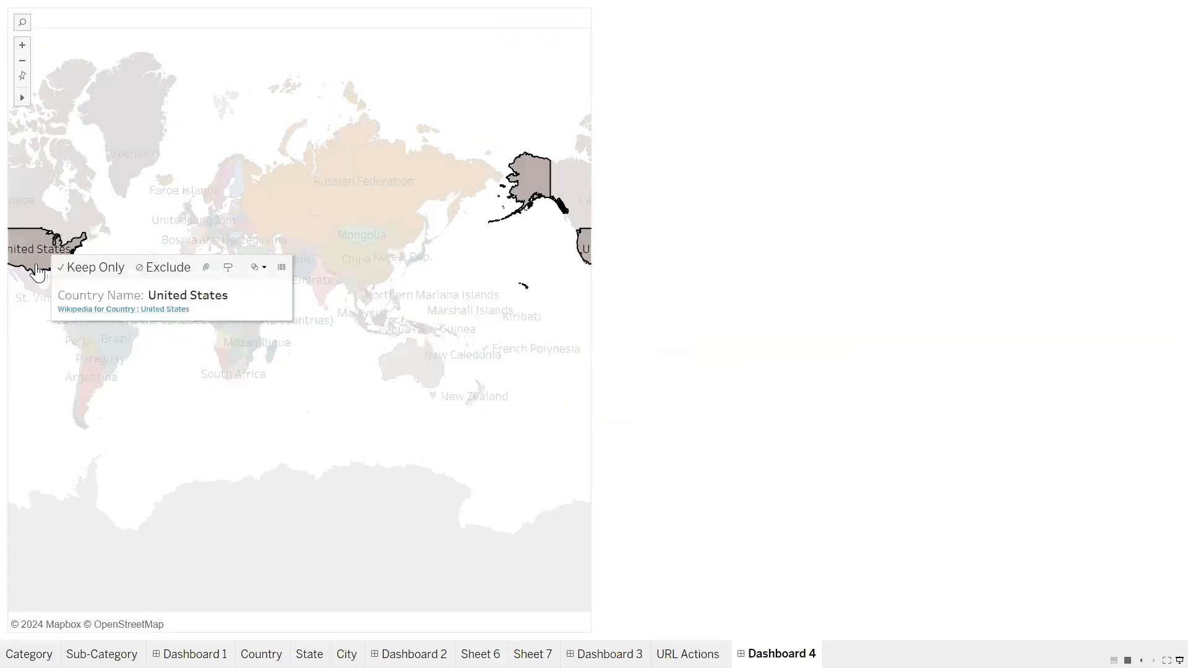
pyautogui.click(105, 313)
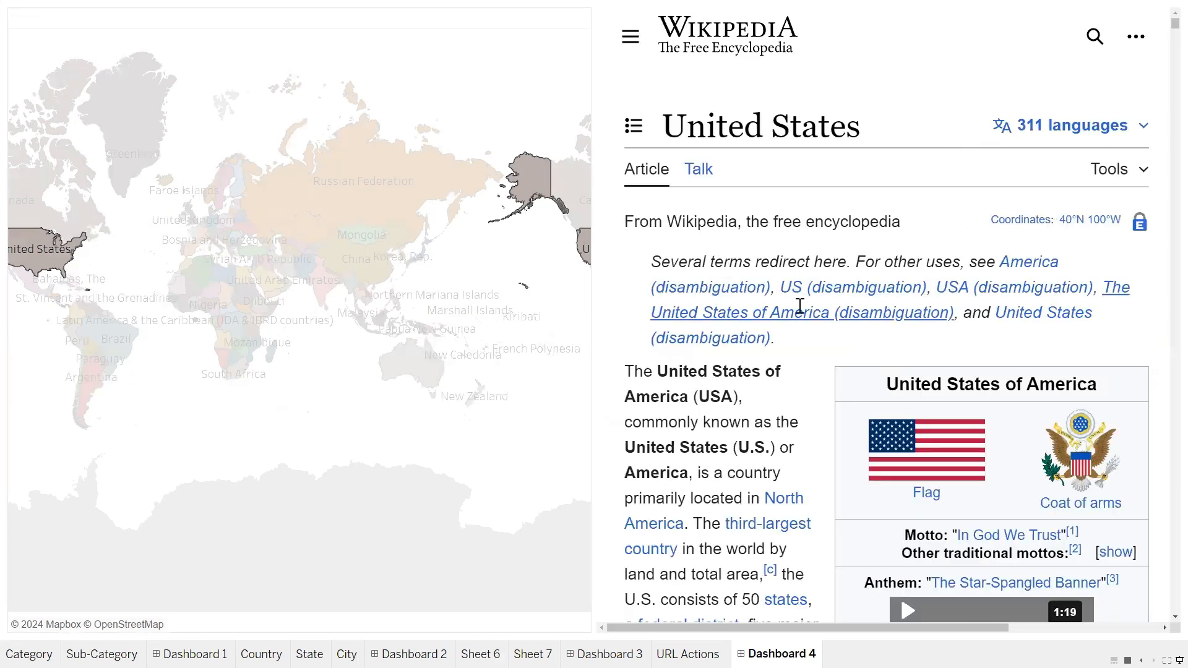
# Load India's Wikipedia page beside the map through the URL action and read down through the article and its infobox.
pyautogui.click(323, 288)
pyautogui.click(322, 297)
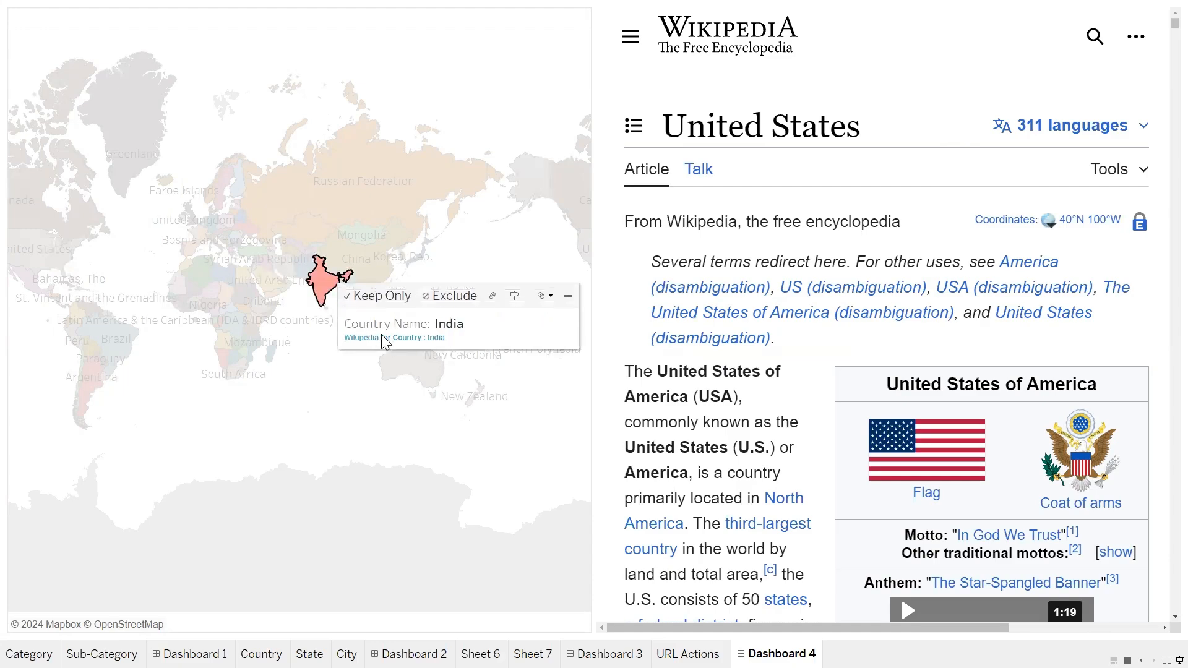
pyautogui.scroll(-15, 818, 259)
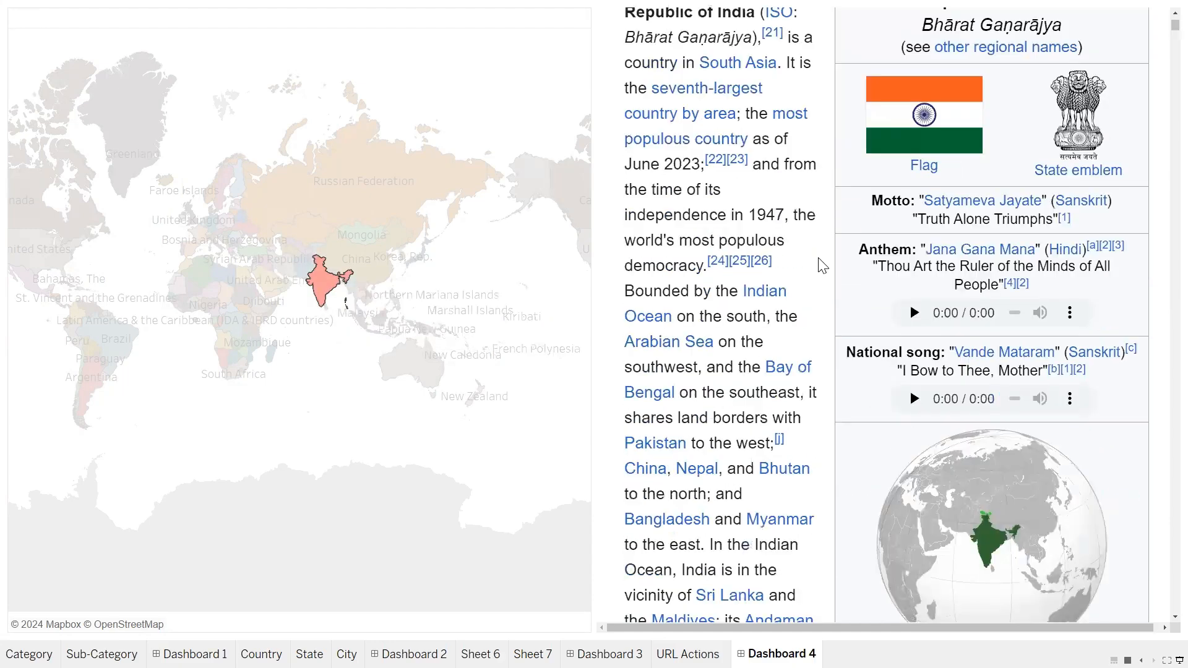
pyautogui.scroll(-7, 820, 265)
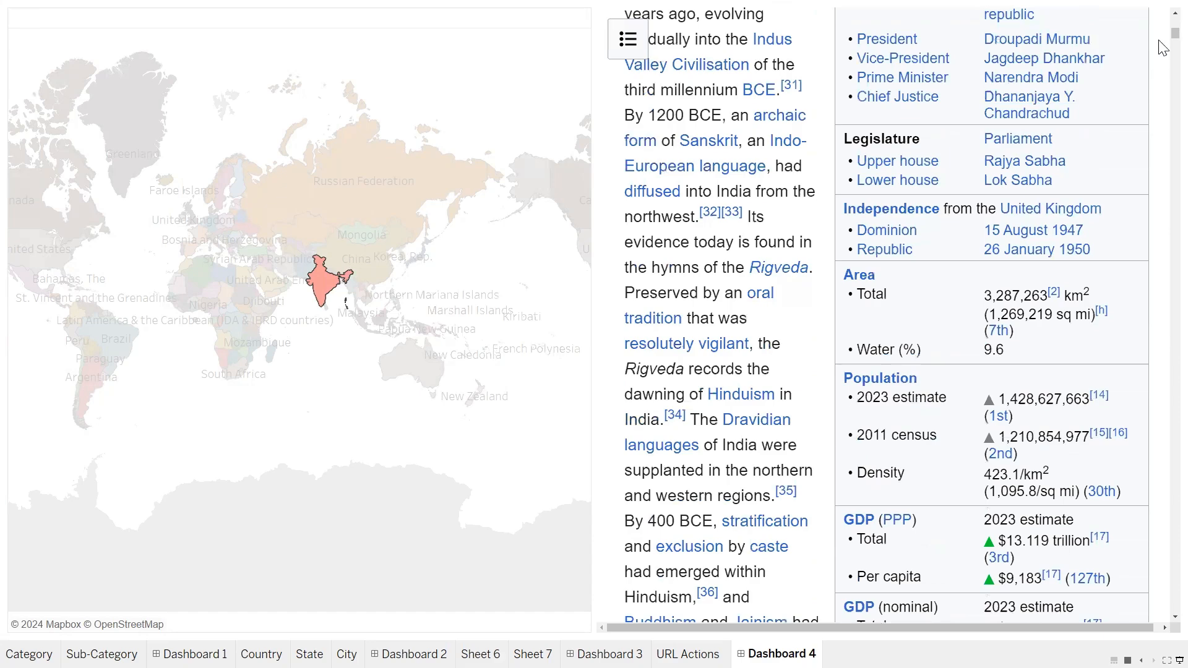
# Return to the start of the India article, select South Africa on the map, and load Nigeria's Wikipedia page through the URL action.
pyautogui.moveTo(1159, 67); pyautogui.dragTo(1150, 21)
pyautogui.click(235, 370)
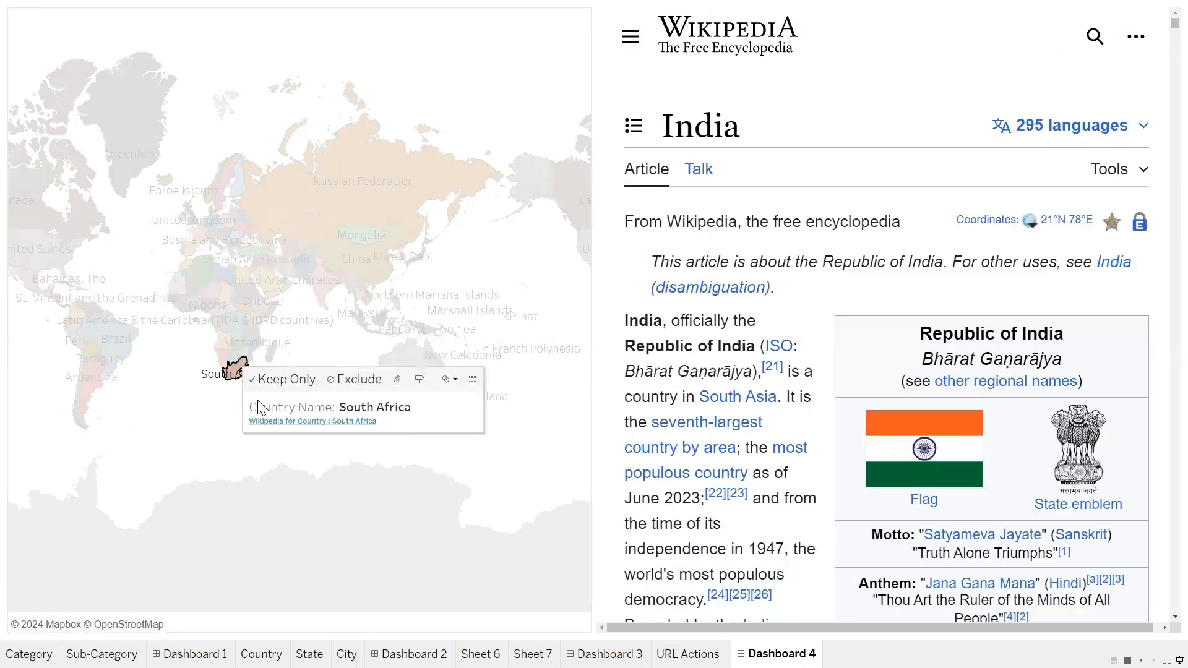
pyautogui.click(209, 304)
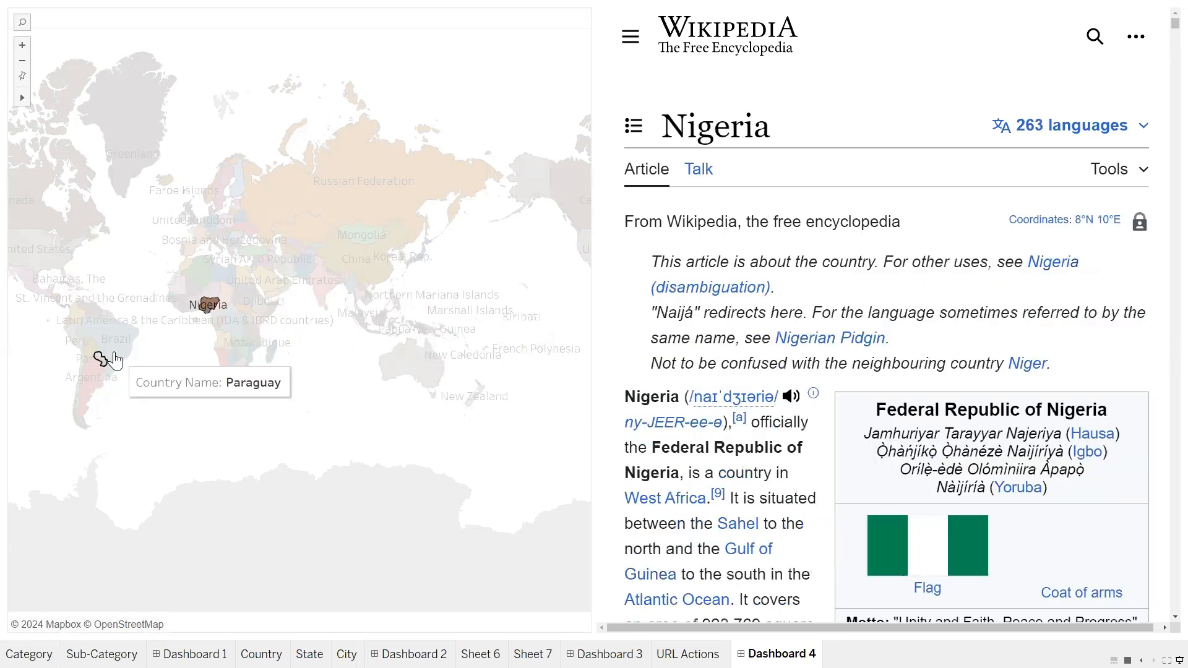
# Load Canada's Wikipedia page into the web page object through the map's URL action and exit presentation mode.
pyautogui.click(100, 359)
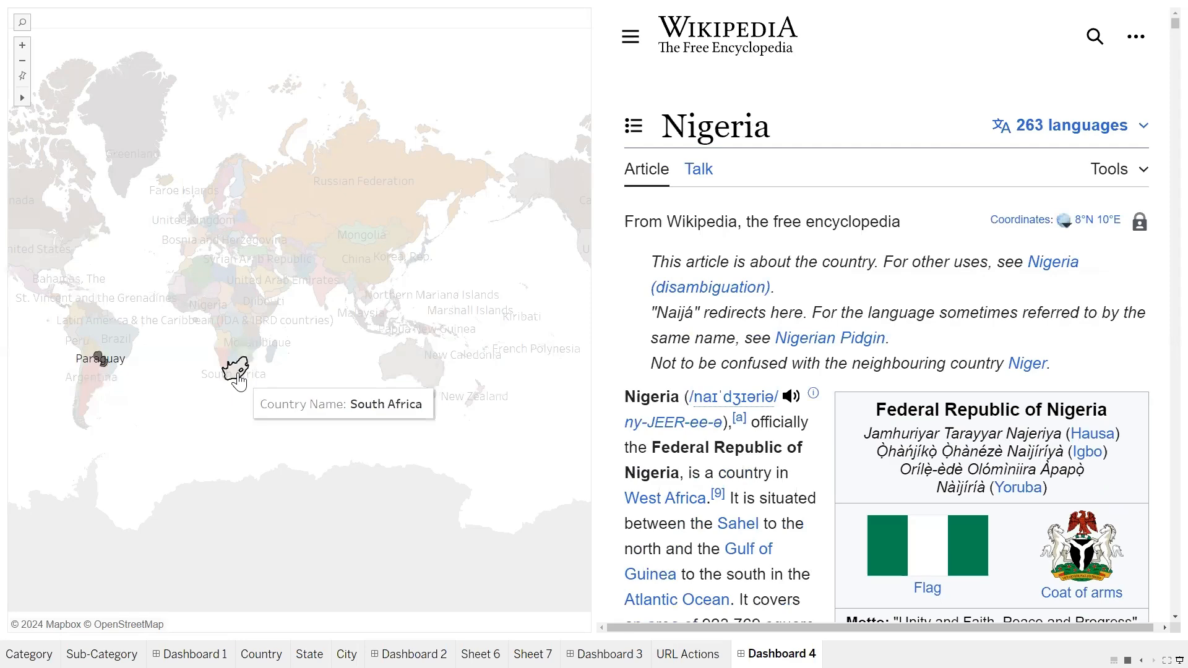
pyautogui.click(53, 263)
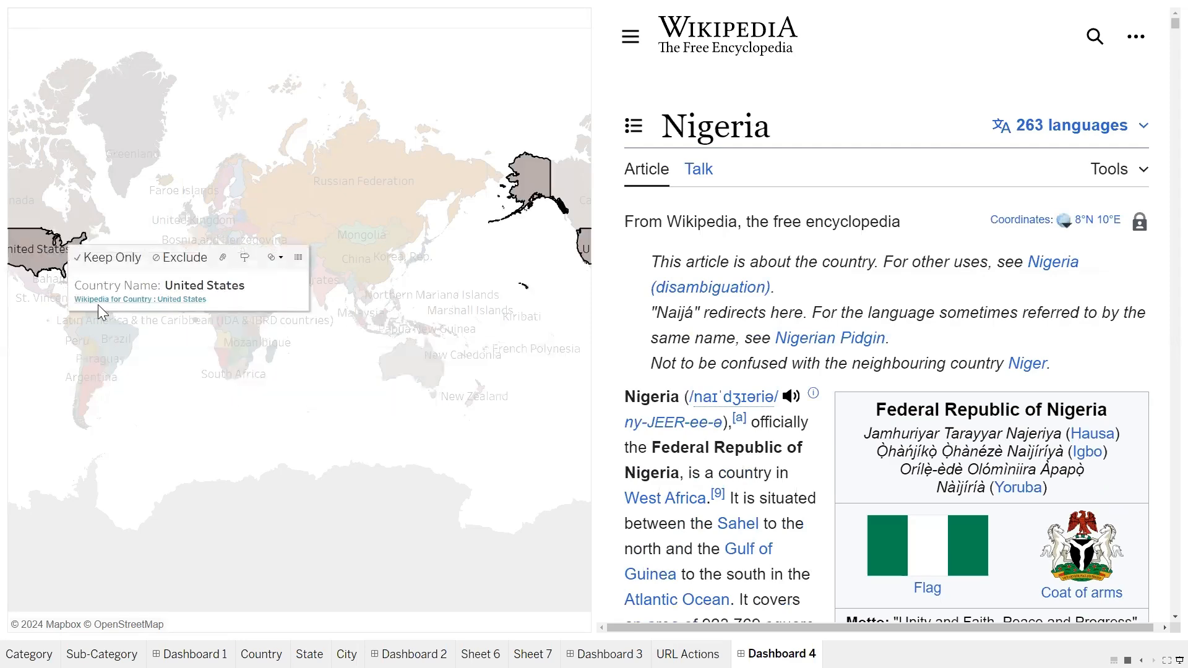
pyautogui.click(59, 204)
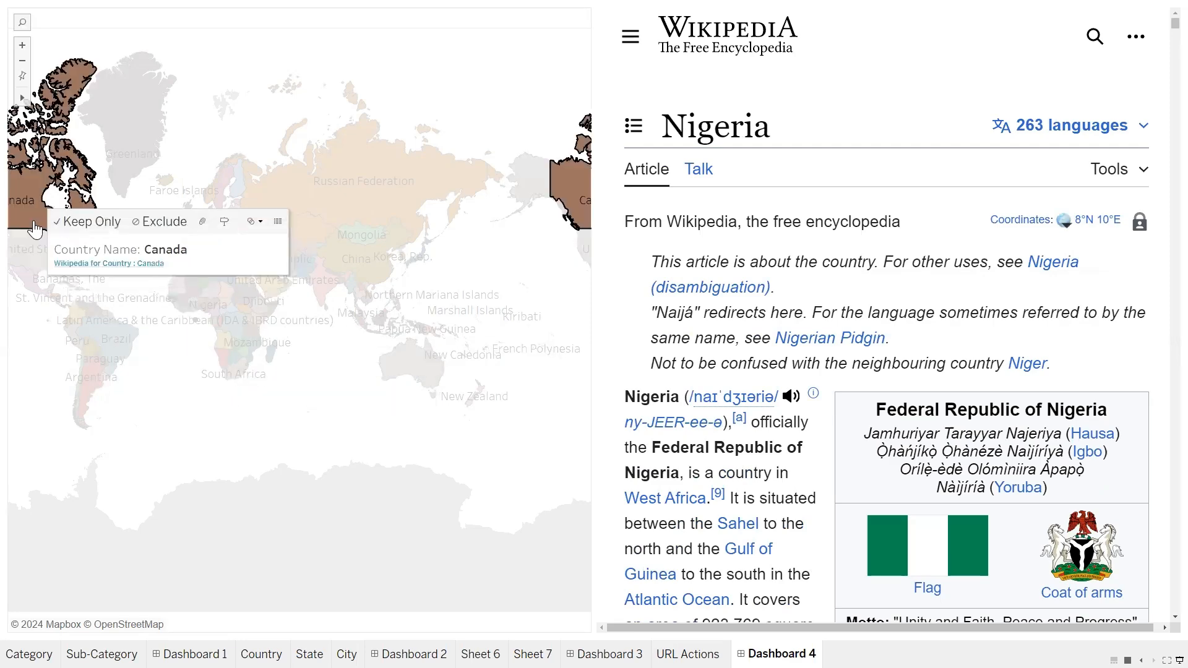
pyautogui.click(68, 264)
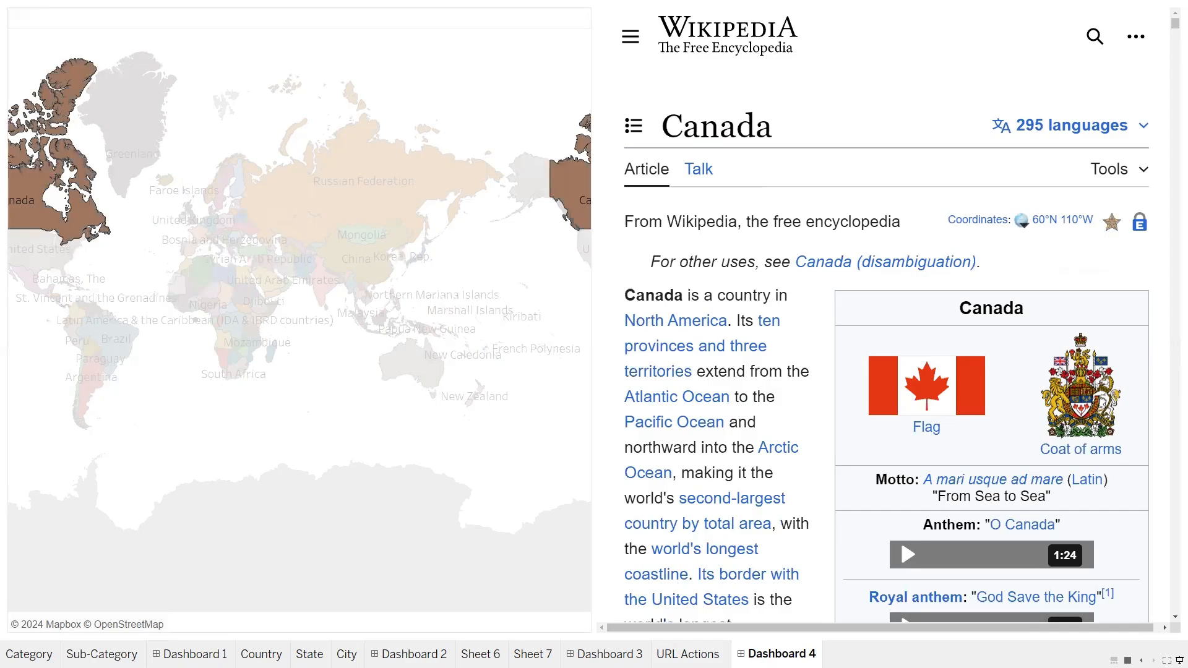
pyautogui.click(1179, 658)
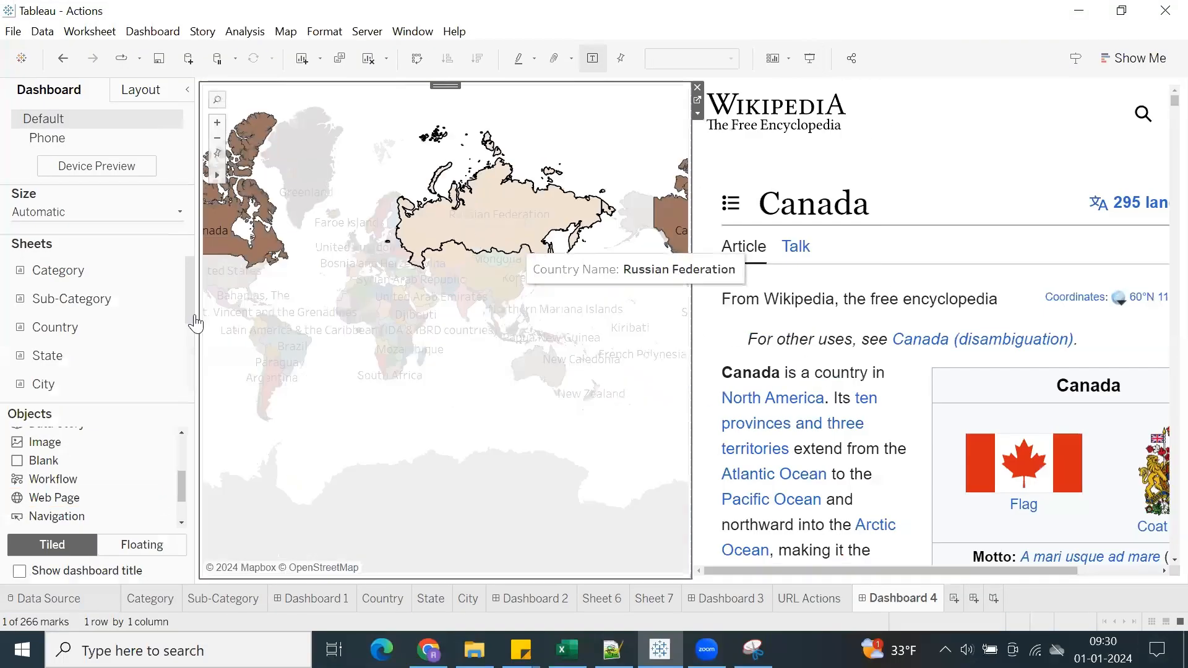